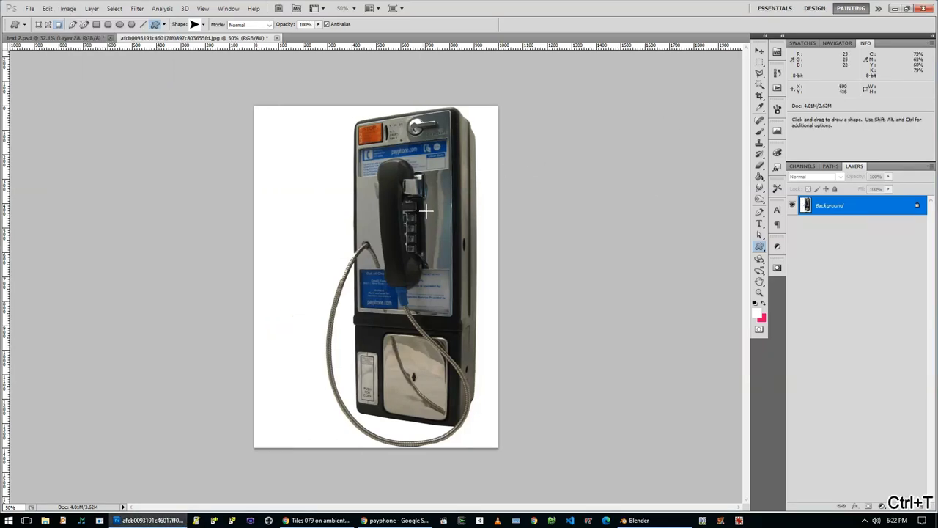
Step: Copy the payphone onto its own layer and add a white-filled layer beneath it
key("ctrl+j")
left_click(828, 206)
key("ctrl+shift+alt+n")
key("w")
key("ctrl+a")
key("alt+BackSpace")
key("alt+bracketright")
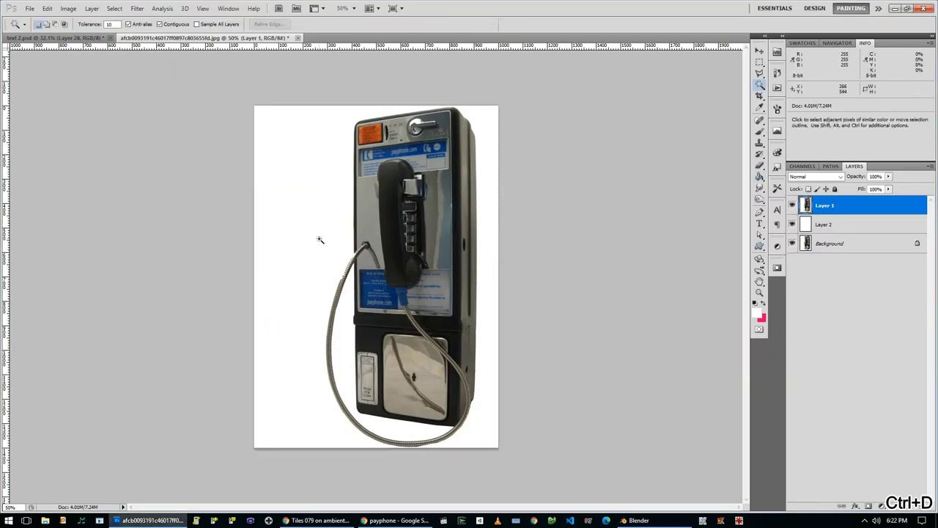
key("ctrl+d")
Step: Widen and distort the payphone layer so its front face looks flat and fills the canvas
key("ctrl+t")
left_click_drag(325, 277, 277, 277)
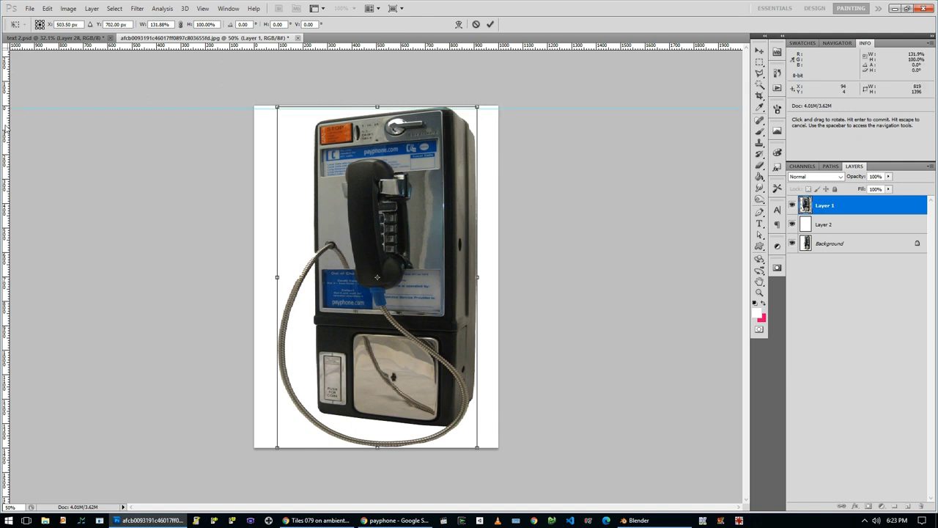
left_click_drag(277, 107, 269, 85, "ctrl")
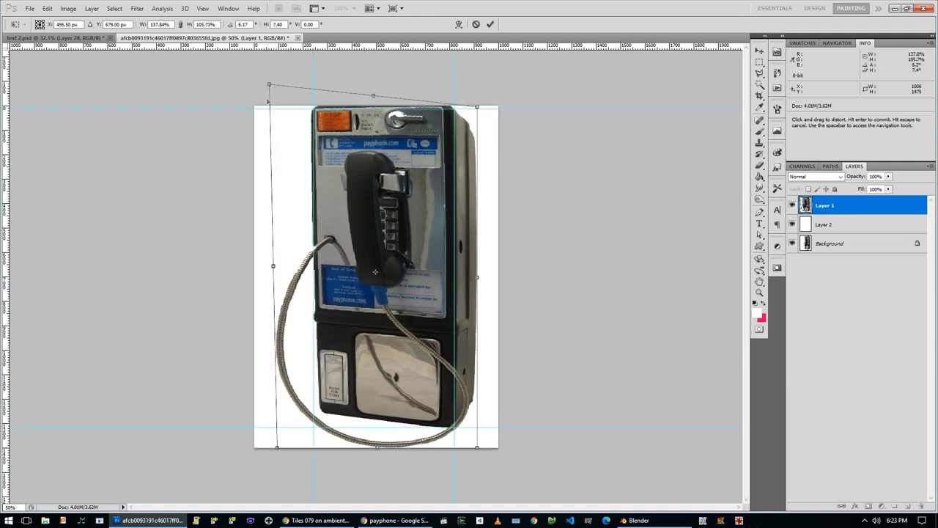
left_click_drag(277, 446, 267, 471, "ctrl")
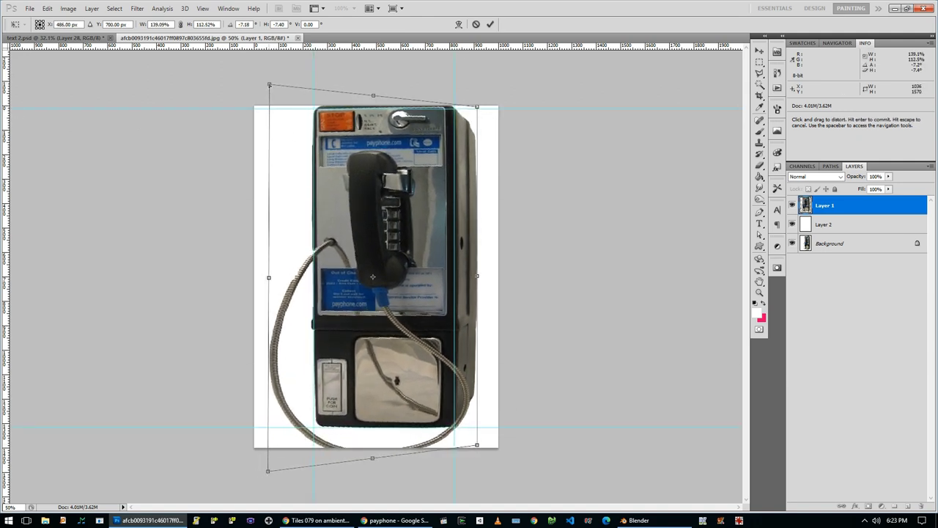
left_click_drag(476, 107, 479, 112, "ctrl")
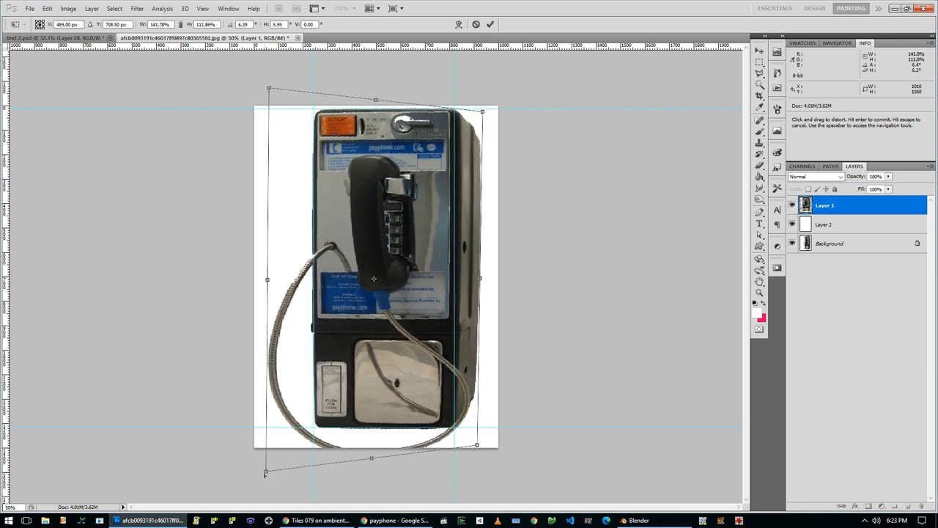
key("Return")
key("w")
left_click(718, 224, "ctrl")
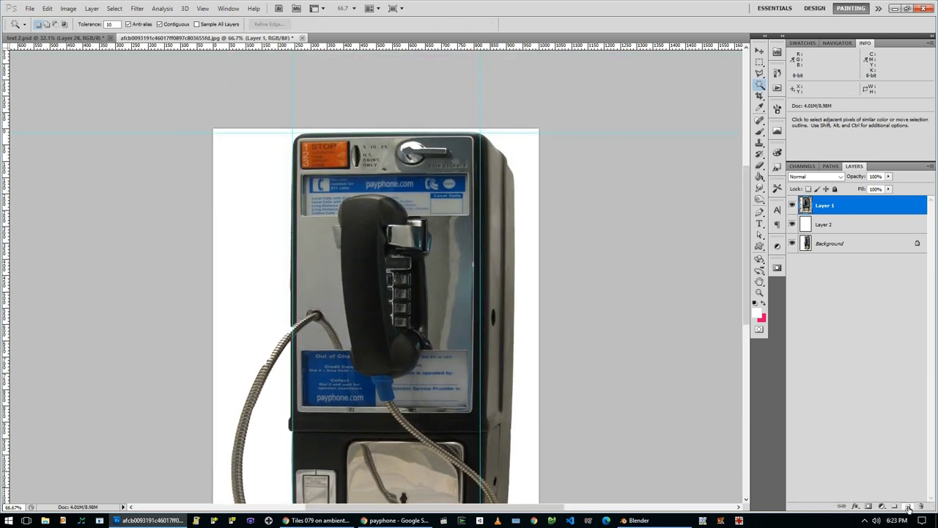
Step: Fade the payphone photo layer to 50% opacity and fill the layer below with grey
key("ctrl+shift+alt+n")
left_click(352, 152, "ctrl")
left_click(352, 152, "ctrl")
key("t")
left_click(834, 225)
key("7")
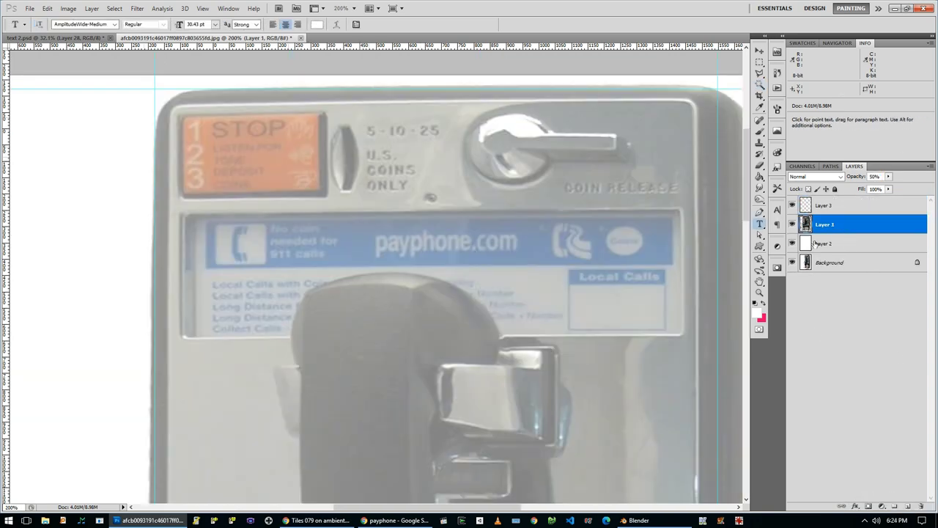
left_click(815, 244)
left_click(757, 314)
left_click(559, 434)
key("Return")
key("g")
left_click(559, 434)
Step: Type a '5' label below the coin denominations in black Arial
key("t")
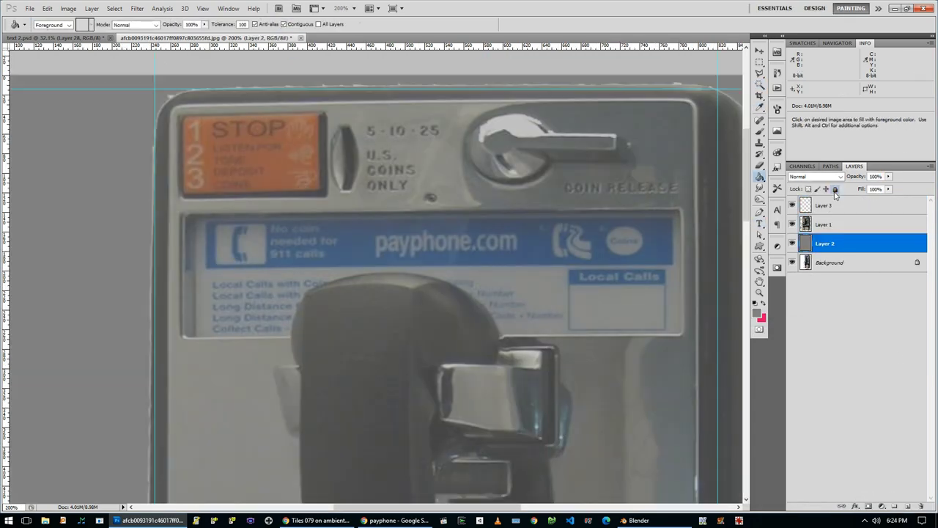
left_click(425, 214)
type("5")
key("ctrl+Return")
left_click(357, 24)
left_click(316, 24)
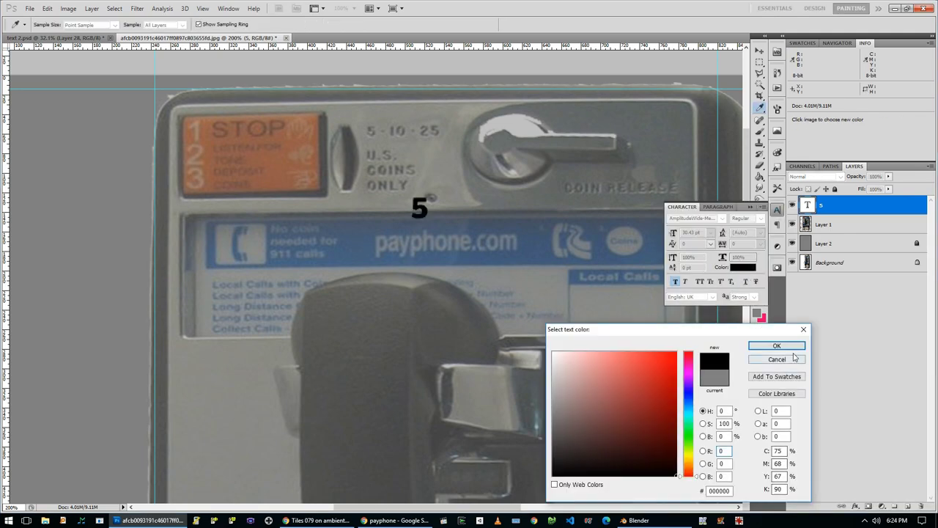
left_click(779, 339)
left_click(722, 218)
scroll(811, 330, "up", 2)
scroll(811, 329, "down", 15)
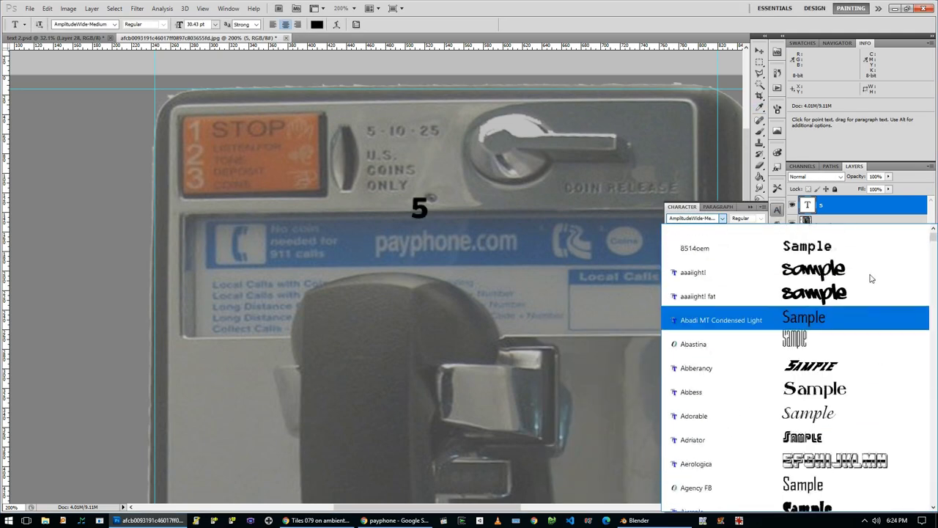
scroll(810, 330, "up", 10)
left_click(806, 328)
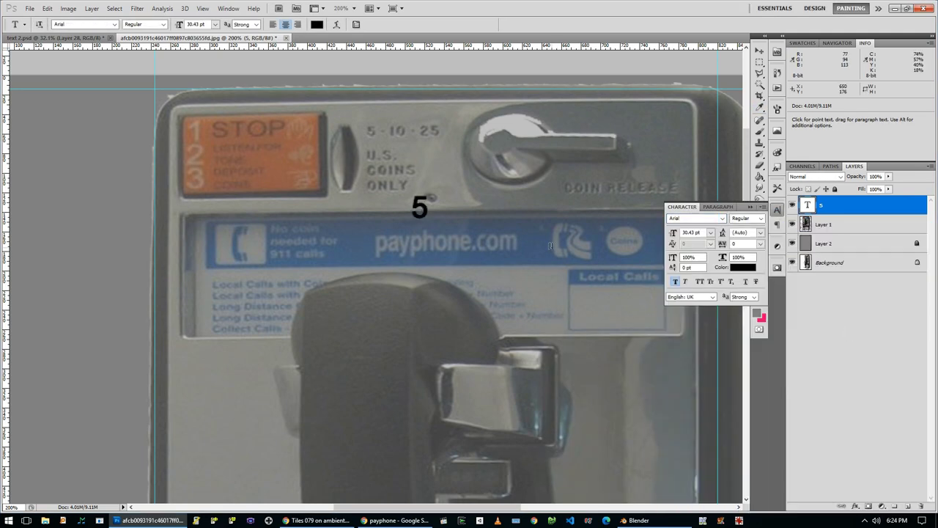
Step: Extend the label to '5 • 10 • 25' with 20 pt spaced bullets and resize it
left_click(433, 196)
type("•")
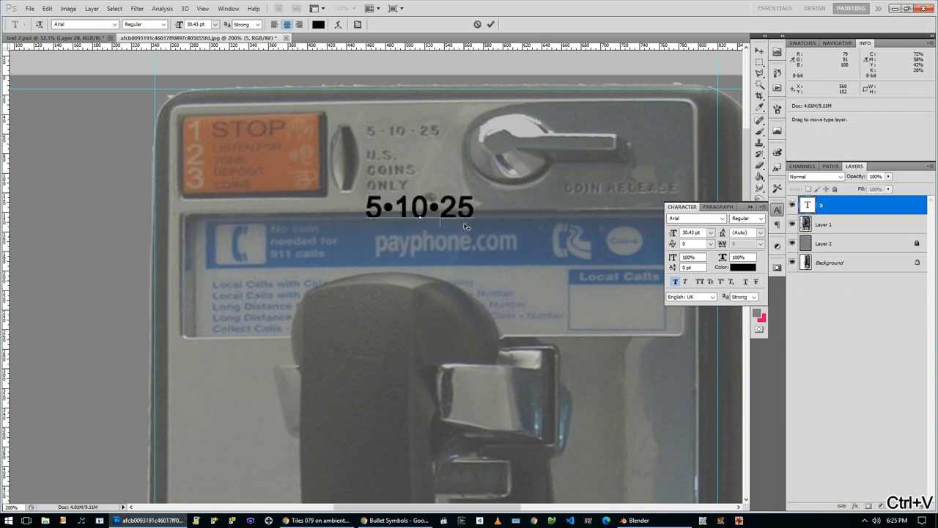
key("Left")
key("Right")
key("Left")
key("Left")
key("Left")
key("Left")
key("Left")
key("Left")
key("Right")
type("20")
key("Return")
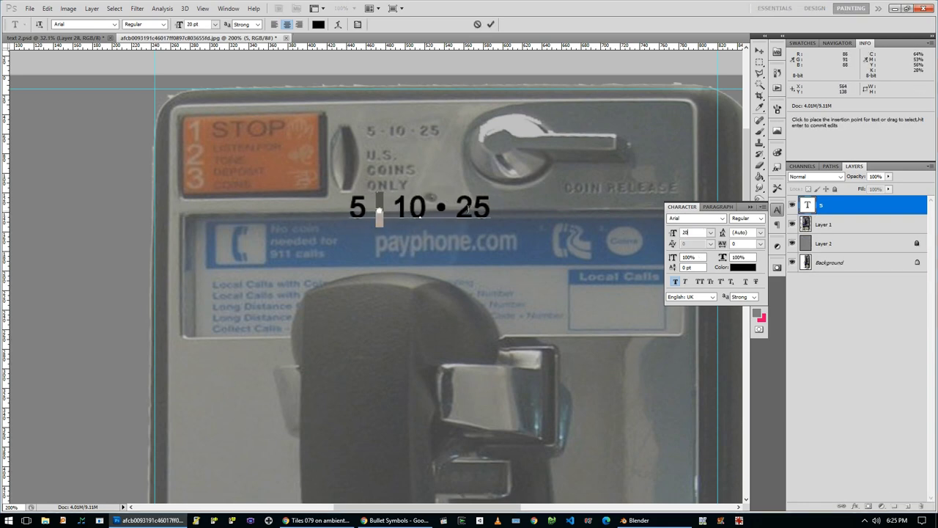
key("Right")
key("Right")
key("Right")
key("Right")
key("Right")
key("shift+Right")
left_click(718, 206)
left_click(682, 207)
key("ctrl+Return")
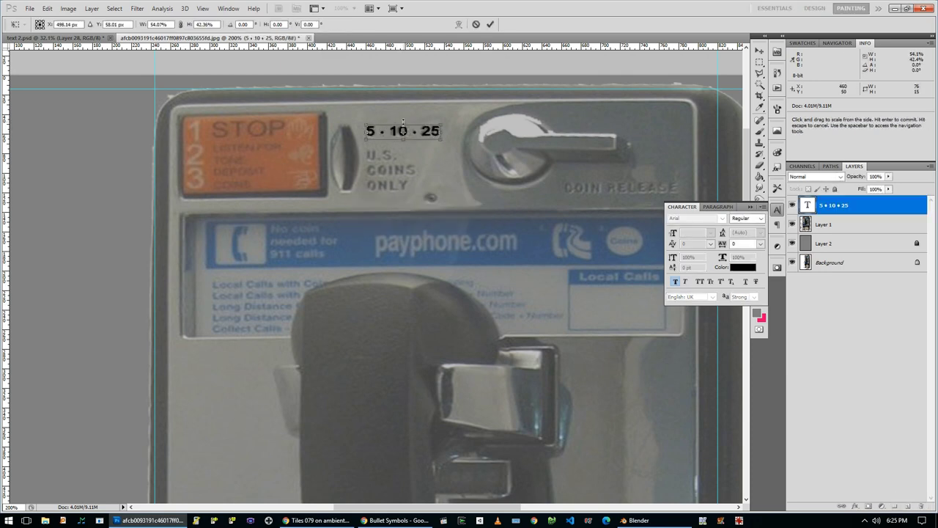
key("Return")
Step: Add a two-line 'U.S. COINS ONLY' label, shrunk to fit beside the coin slot
left_click(366, 146)
type("U.S. COINS")
key("Return")
type("ONLY")
key("ctrl+Return")
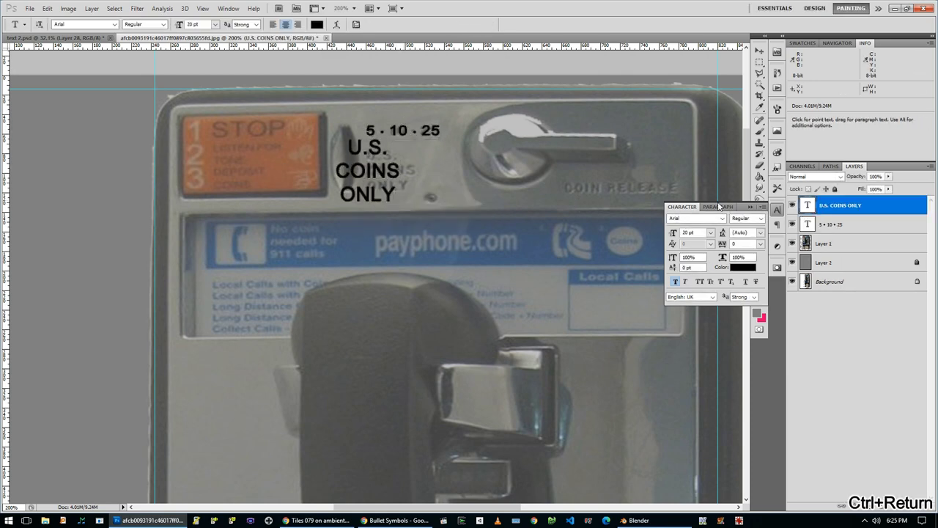
key("ctrl+t")
left_click_drag(433, 210, 402, 186, "shift")
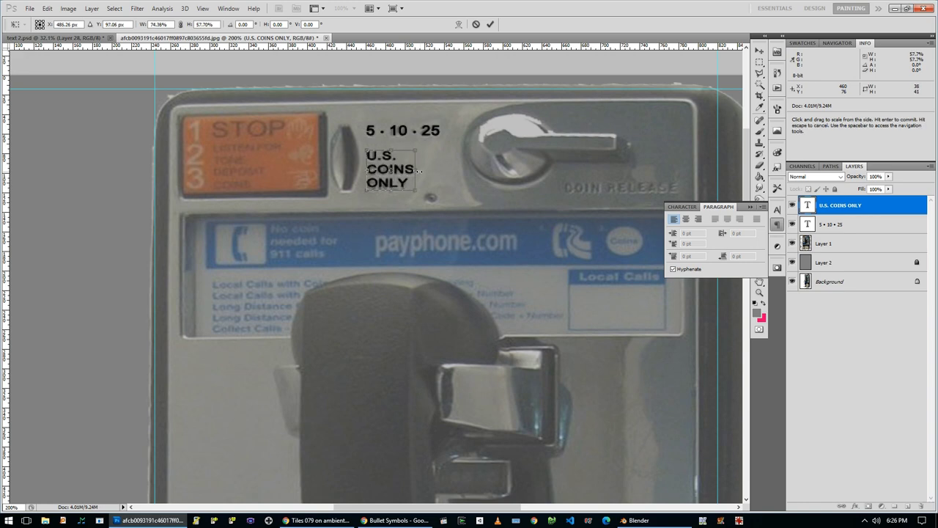
key("Return")
Step: Add a 'COIN RELEASE' label, shrunk to sit under the release lever
left_click(569, 192)
type("COIN RELEASE")
key("ctrl+Return")
key("ctrl+t")
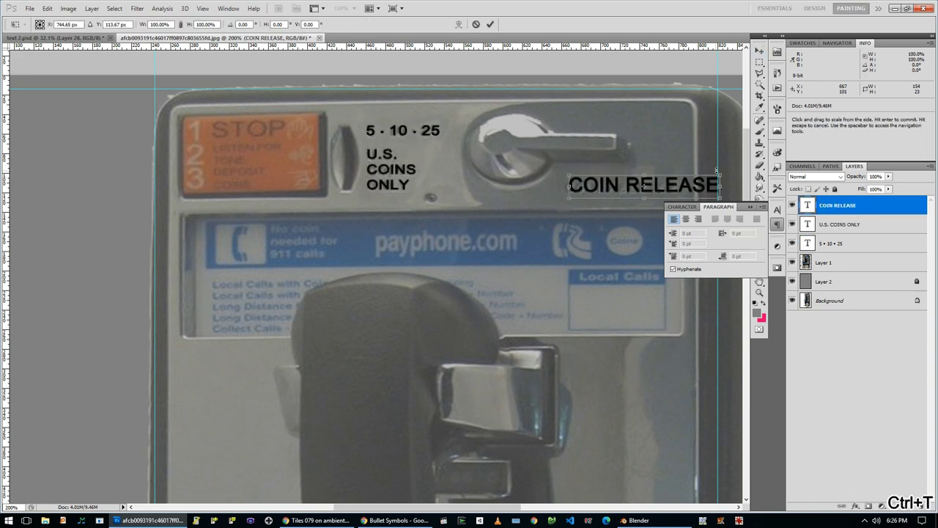
left_click_drag(719, 197, 643, 196, "shift")
key("Return")
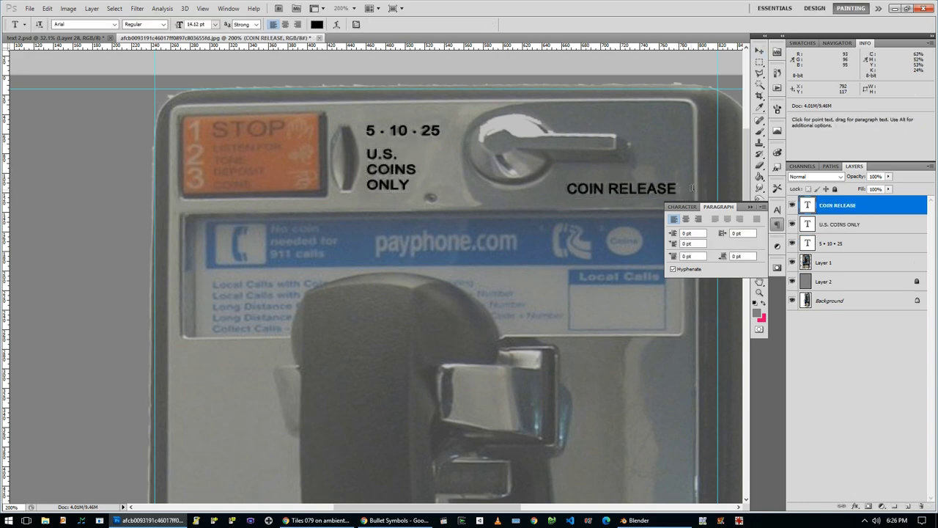
Step: Add a new empty layer with the shape tool and black foreground colour
left_click(777, 224)
left_click(908, 506)
left_click(759, 247)
left_click(756, 312)
left_click(779, 351)
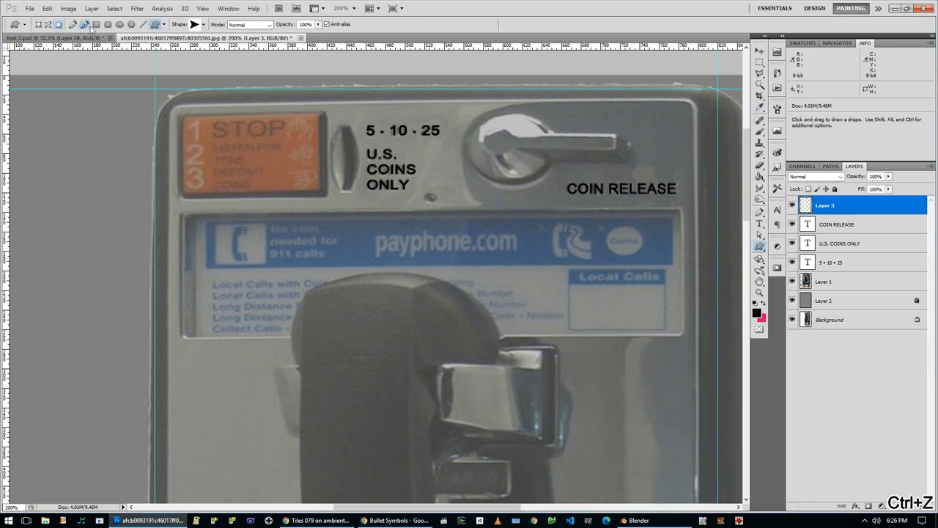
Step: Draw a black circle over the coin slot and set the rounded-rectangle corner radius to 5
left_click(120, 24)
left_click_drag(475, 113, 553, 189)
left_click(108, 25)
mouse_move(181, 115)
left_mouse_down()
mouse_move(335, 186)
mouse_move(180, 111)
left_mouse_up()
key("ctrl+z")
double_click(197, 24)
type("5")
Step: Add a new layer for the keypad buttons and place it in a group
scroll(504, 209, "down", 3)
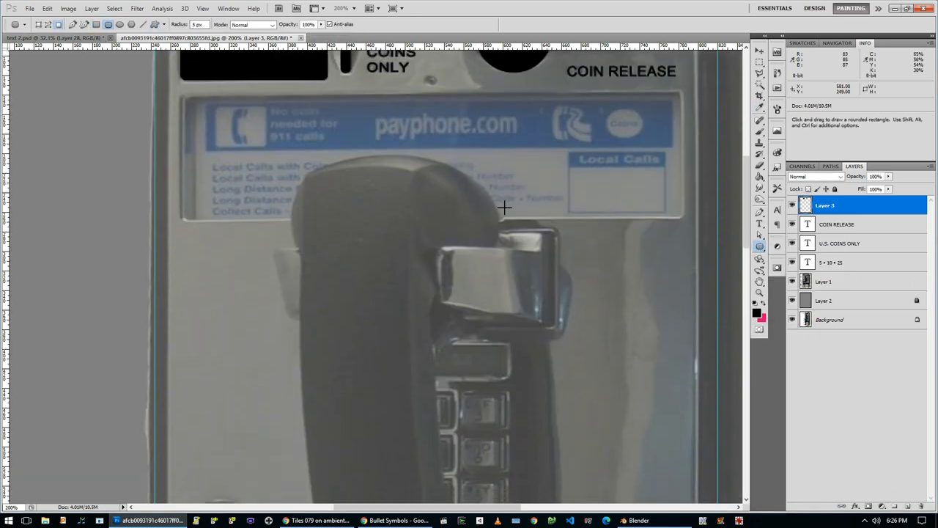
scroll(504, 208, "down", 3)
left_click_drag(330, 80, 555, 180)
scroll(457, 245, "down", 2)
key("ctrl+z")
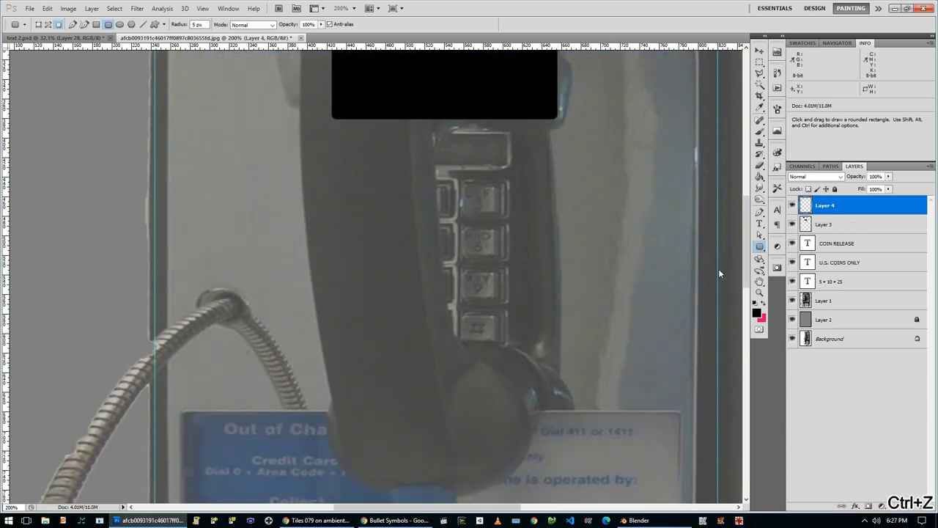
key("ctrl+shift+alt+n")
key("ctrl+g")
key("ctrl+z")
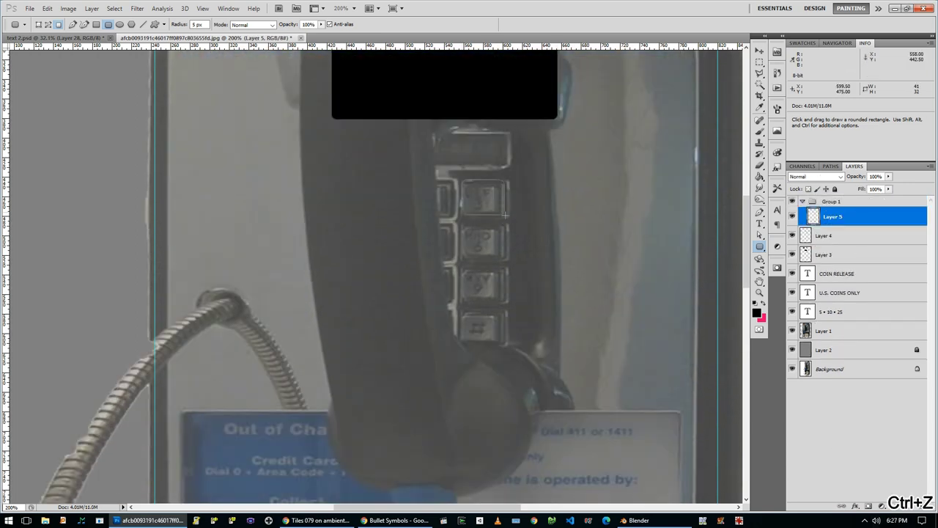
key("ctrl+z")
Step: Duplicate the keypad square into further squares and columns below the first
key("ctrl+j")
left_click_drag(530, 221, 415, 315, "ctrl")
key("ctrl+j")
key("ctrl+j")
key("ctrl+e")
key("ctrl+j")
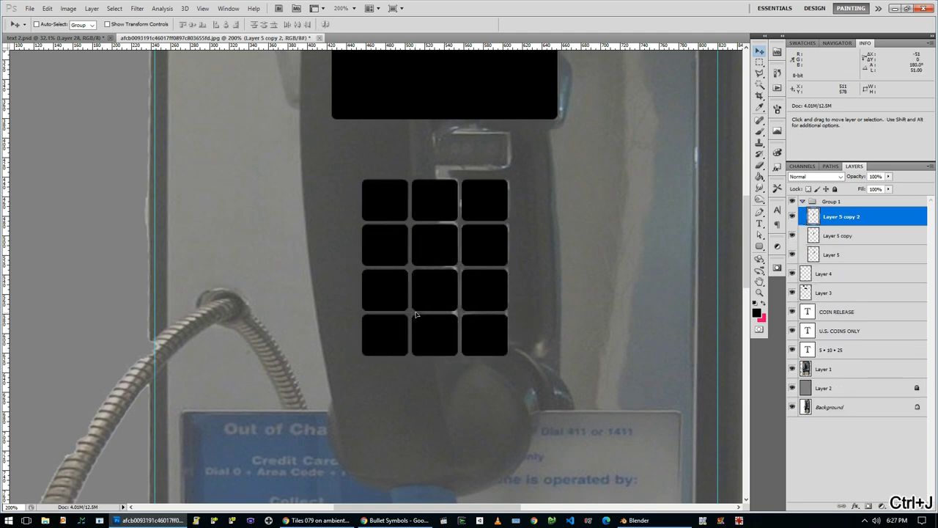
Step: Select the keypad group and zoom in on the PUSH FOR COIN plate
left_click(415, 314, "ctrl+alt")
left_click(469, 314, "ctrl+alt")
scroll(572, 193, "down", 3)
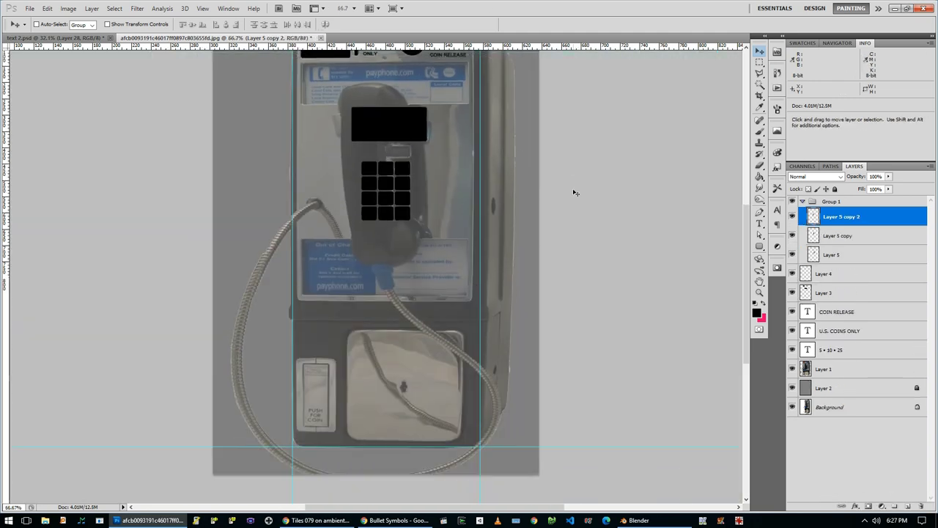
key("ctrl+z")
left_click(803, 202)
left_click(304, 300, "ctrl")
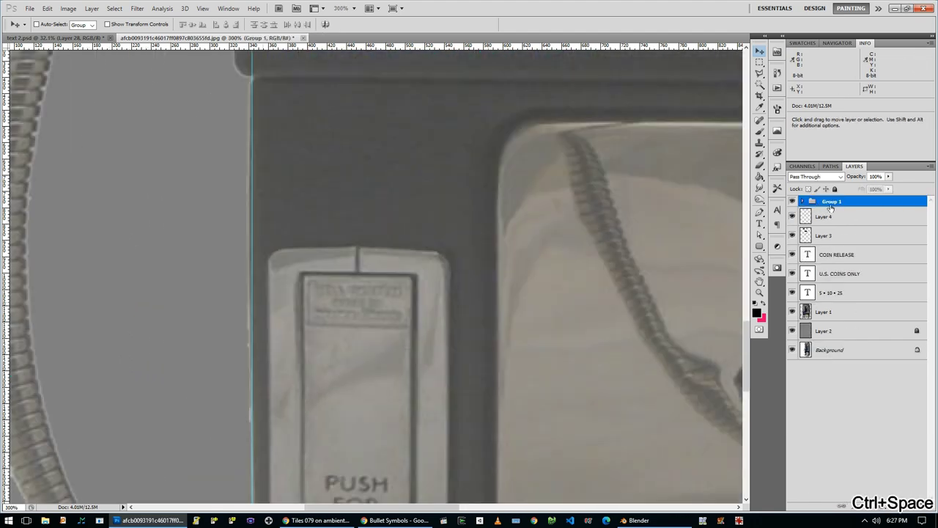
Step: On a new layer above the keypad group, draw a black rounded rectangle over the PUSH FOR COIN plate
left_click(759, 247)
scroll(366, 293, "down", 2)
left_click(272, 102)
key("Return")
key("ctrl+shift+alt+n")
left_click_drag(272, 100, 424, 301)
key("ctrl+z")
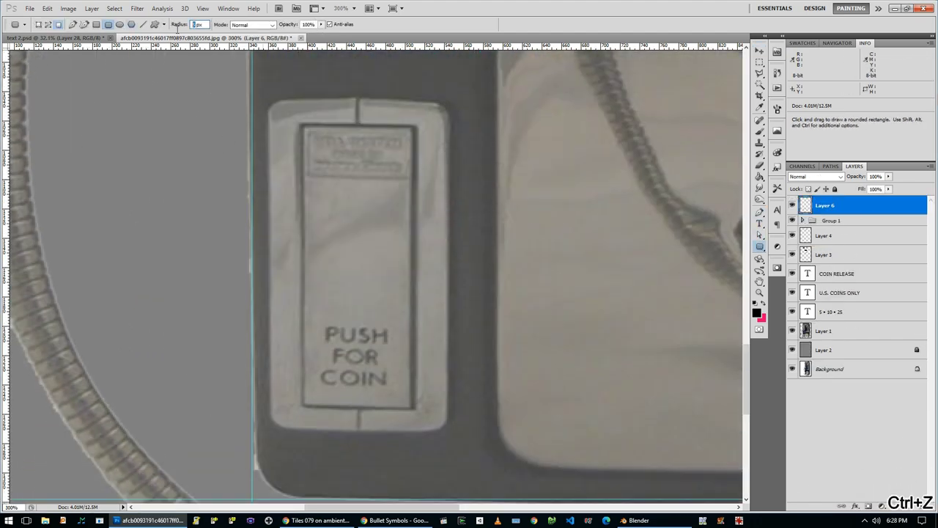
left_click_drag(446, 431, 445, 431)
Step: Warp the rectangle's top edge upward and lower its opacity to 28%
key("ctrl+t")
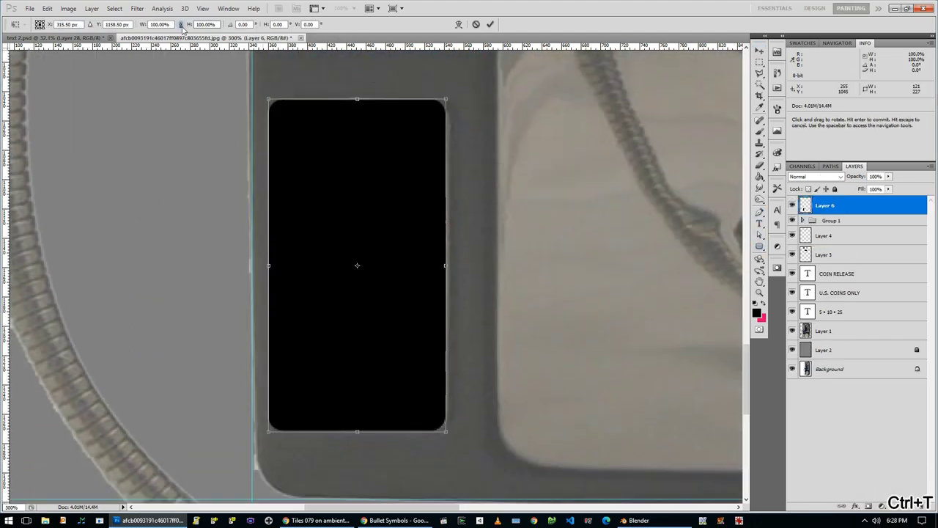
left_click(458, 24)
left_click_drag(359, 99, 359, 95)
key("Return")
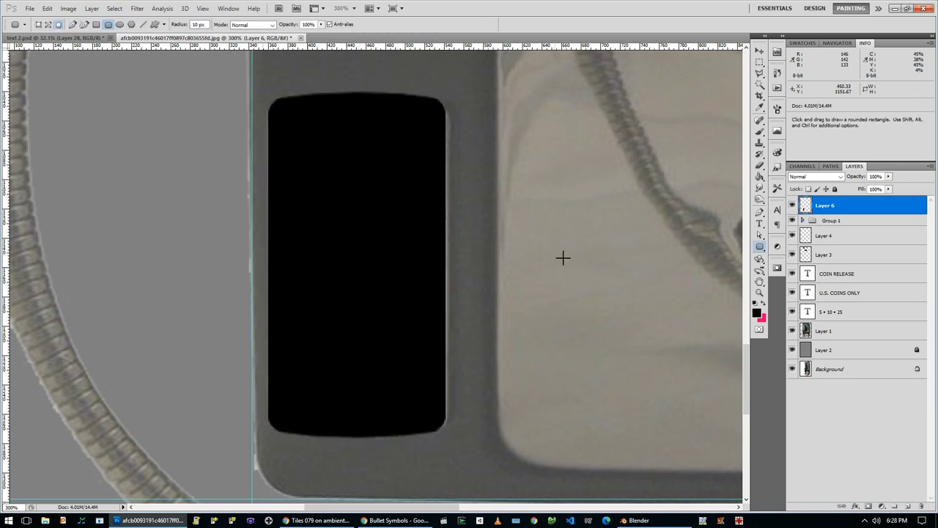
left_click(888, 177)
left_click_drag(843, 186, 852, 186)
Step: Contract a selection of the rounded rectangle and delete its inside, leaving a thin rim
key("w")
left_click(358, 128)
left_click(68, 8)
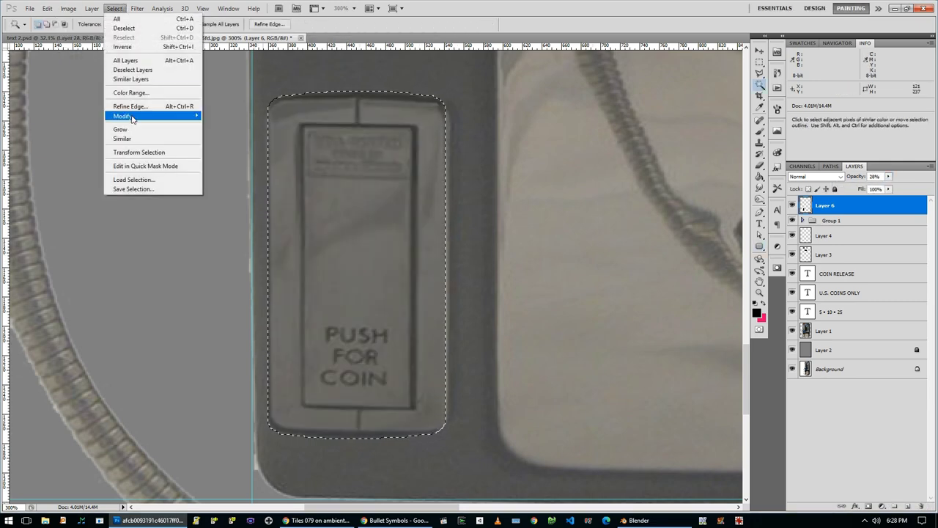
left_click(226, 145)
key("Return")
key("Delete")
key("ctrl+d")
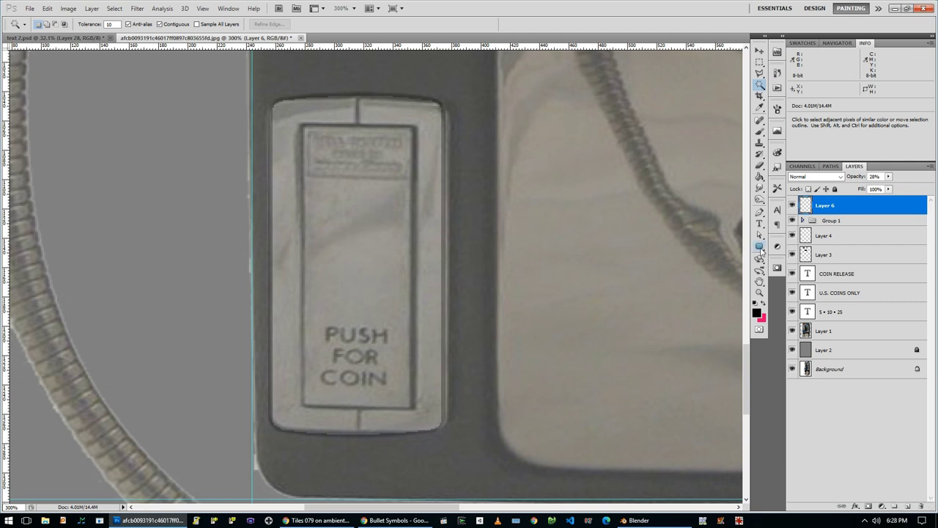
Step: Clear the plate's inner rectangle and brush a divider line at the coin door top
left_click(404, 391)
left_click(47, 8)
mouse_move(68, 8)
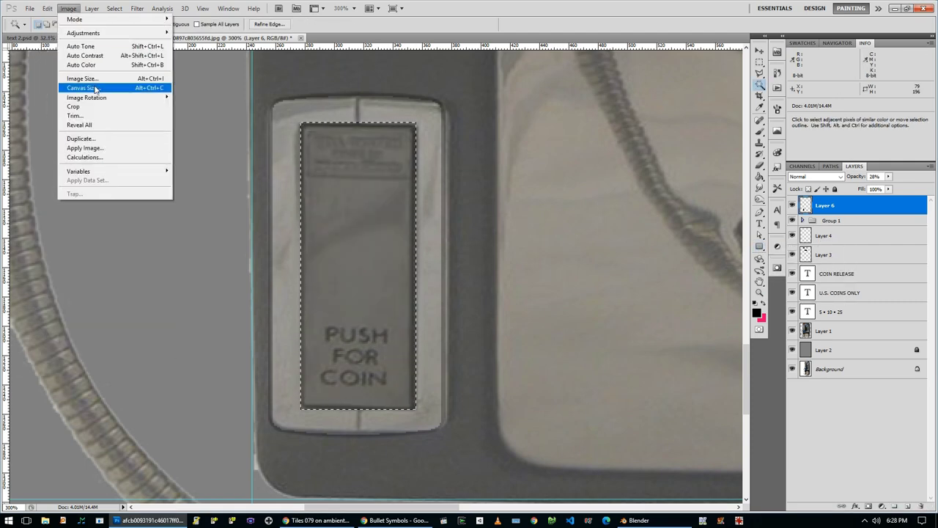
key("Escape")
key("Delete")
key("ctrl+d")
key("b")
left_click_drag(350, 142, 354, 168)
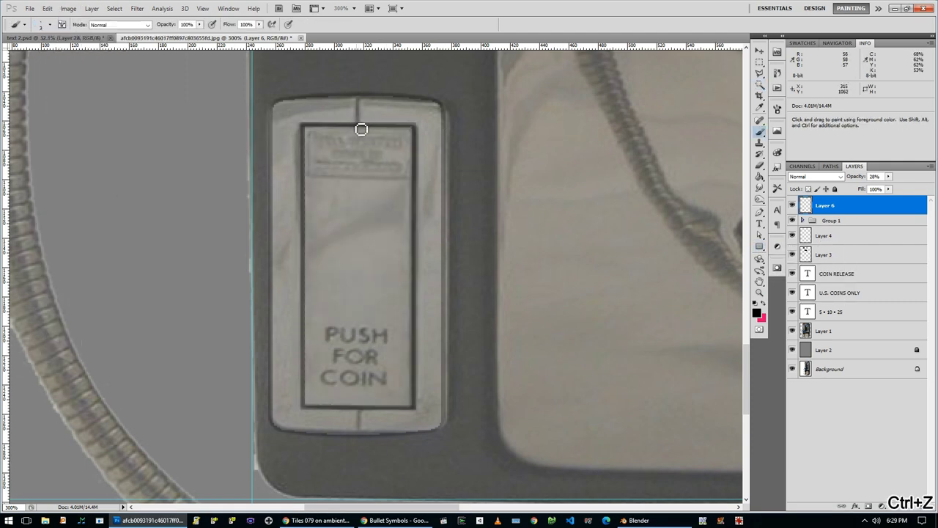
Step: Set Layer 6 opacity to 100% and give it an Inside Stroke layer style
left_click(874, 176)
type("100")
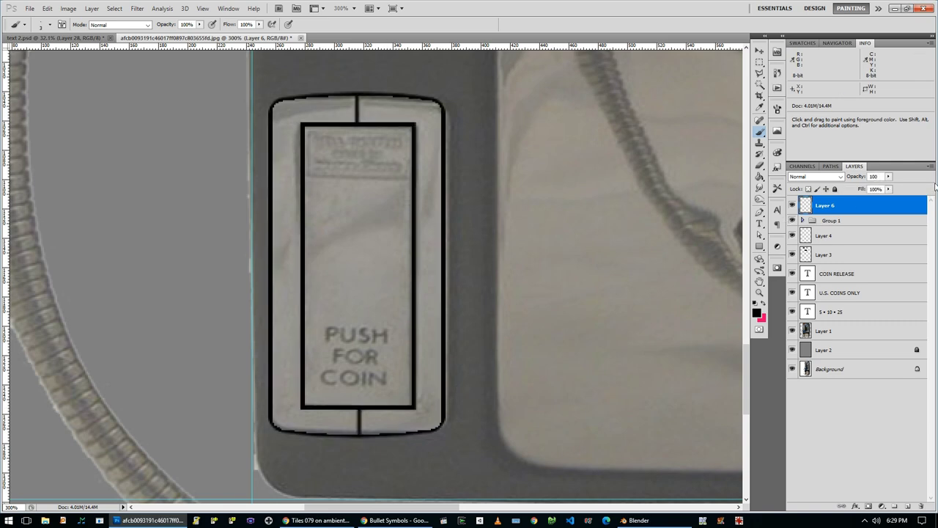
double_click(901, 206)
left_click(462, 433)
left_click(587, 318)
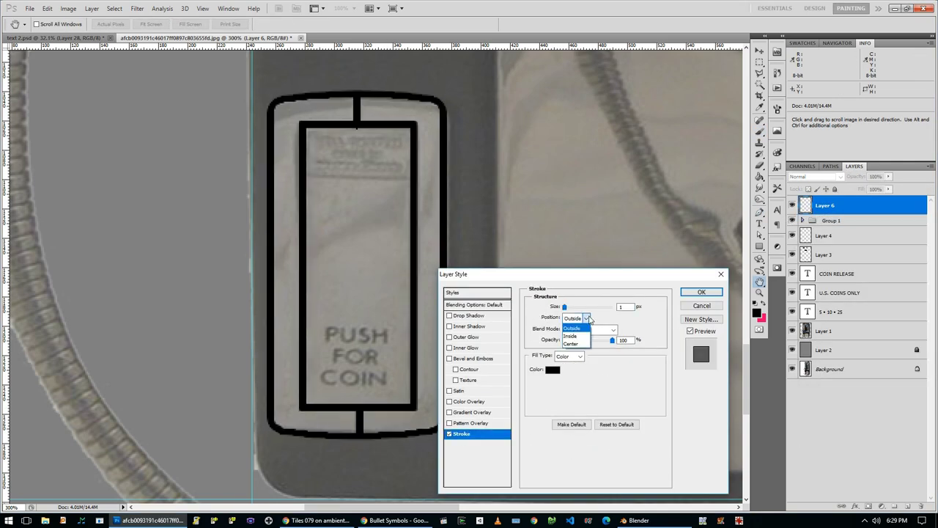
left_click(570, 335)
left_click(701, 292)
Step: Add a centre-aligned 'PUSH FOR COIN' text label on the coin door
left_click(470, 246, "ctrl+alt")
key("t")
left_click(400, 333)
type("PUSH FOR COI")
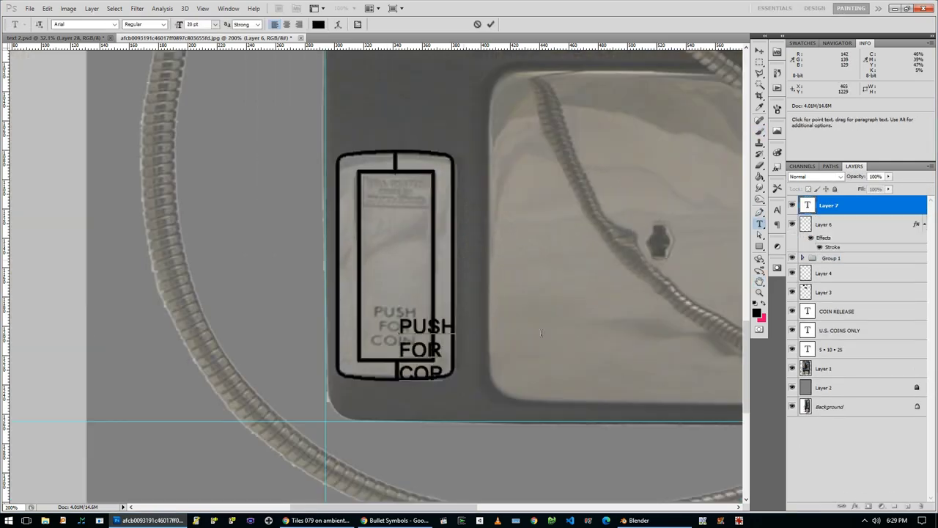
type("N")
key("ctrl+Return")
left_click(776, 224)
left_click(686, 219)
Step: Scale the PUSH FOR COIN label down with Free Transform to fit inside the door
key("ctrl+t")
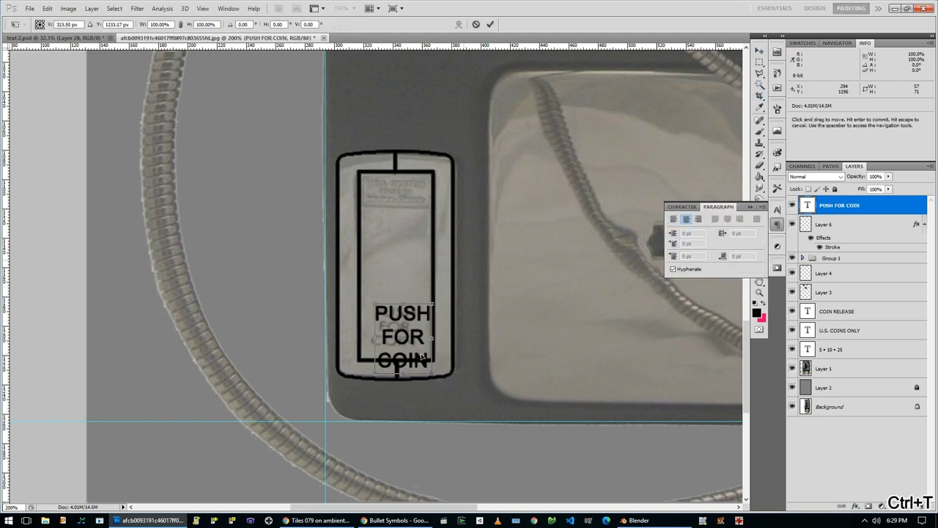
left_click_drag(432, 372, 386, 327, "shift")
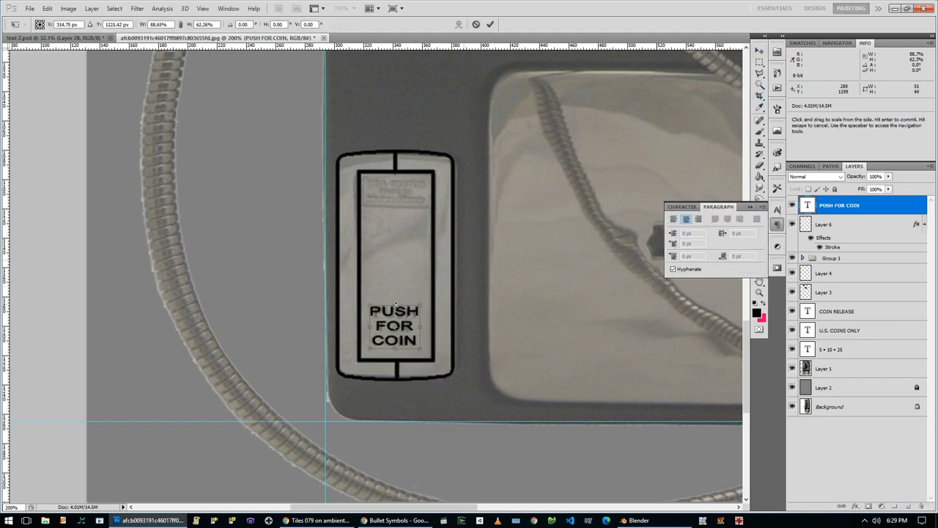
key("Return")
left_click(470, 316, "ctrl+alt")
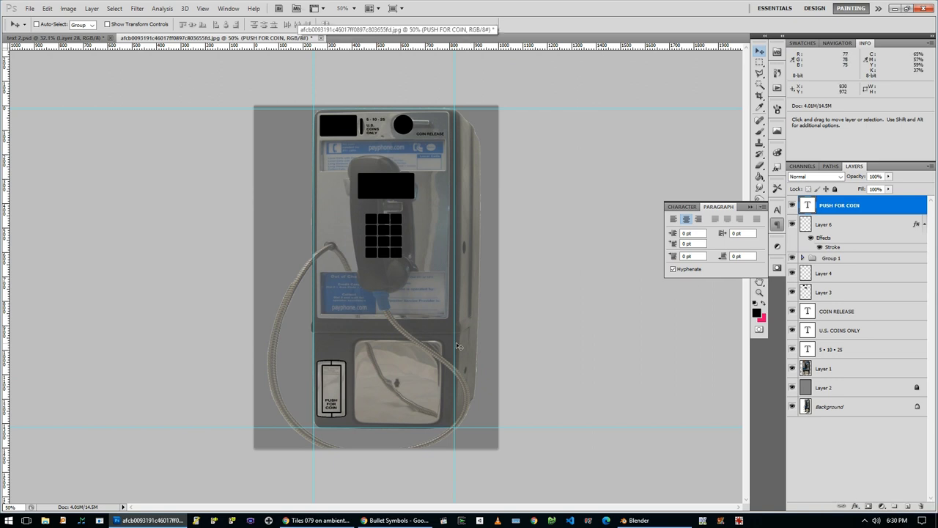
Step: Group the label with Layer 6 as Coin Door and rename Group 1 to Keypad Indents
left_click(825, 227)
left_click(895, 505)
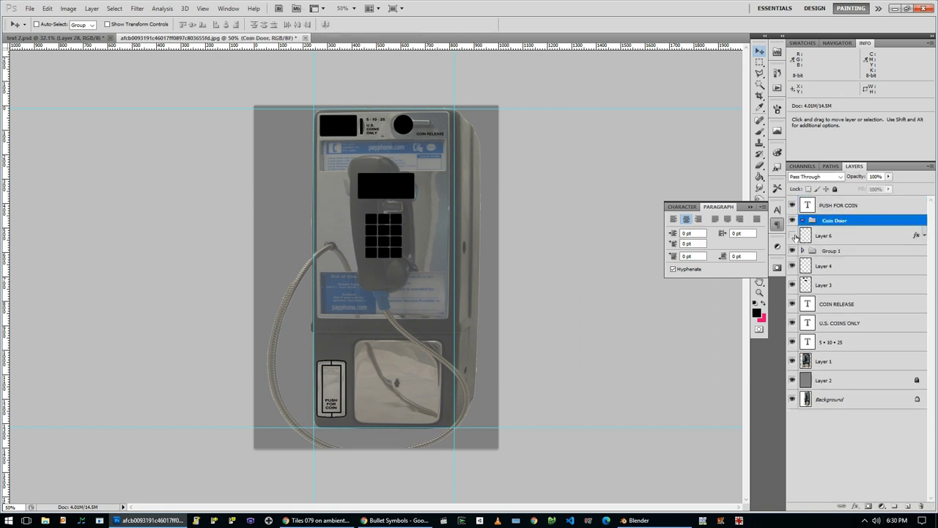
left_click(803, 201)
double_click(834, 211)
type("Keypad Indents")
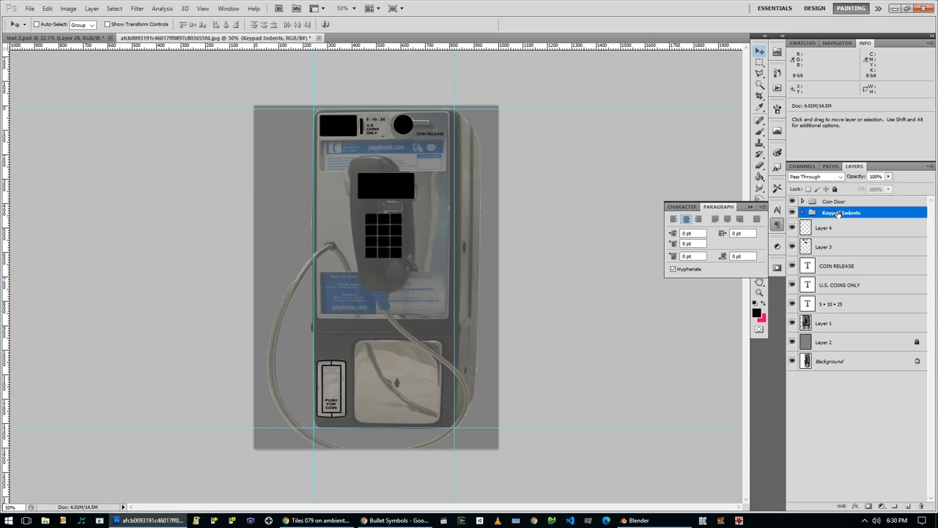
key("Return")
Step: Delete Layer 4 and group the three text layers as Misc Text
left_click(811, 227)
left_click(921, 505)
key("Return")
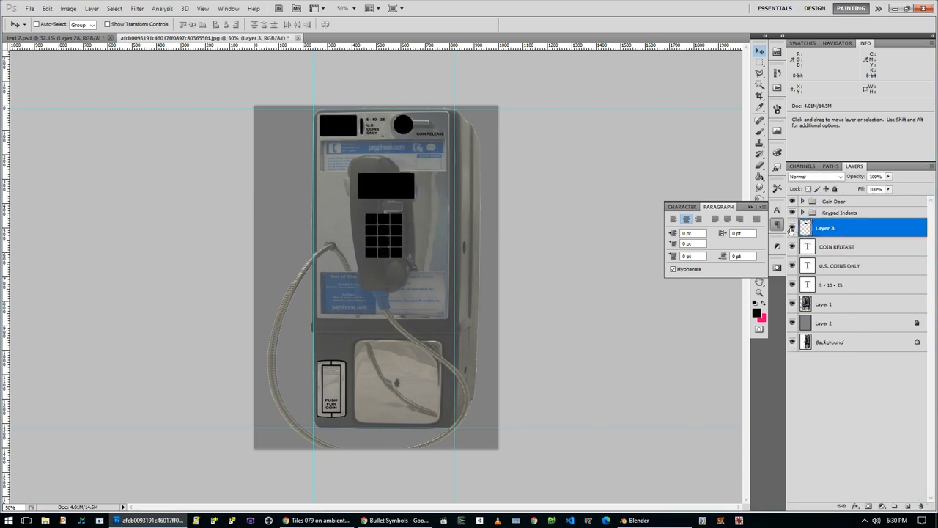
left_click(836, 246)
left_click(835, 284, "shift")
key("ctrl+g")
double_click(828, 242)
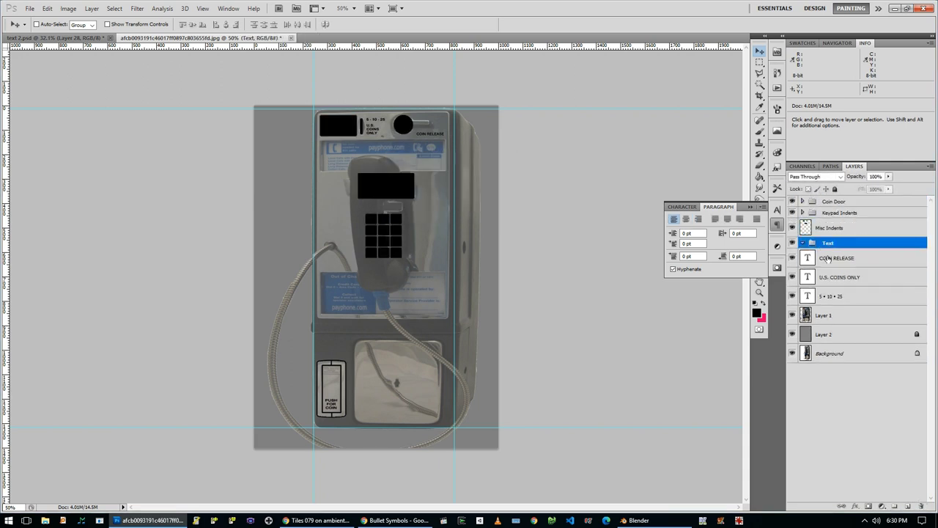
type("Text")
left_click(801, 243)
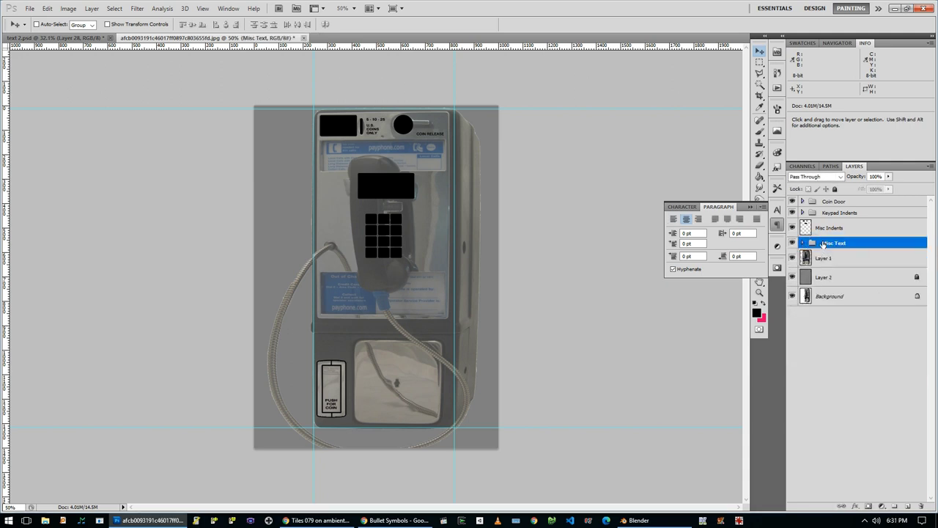
Step: Save the document as 'payphone ref & tex.psd'
left_click(822, 258)
left_click(822, 277)
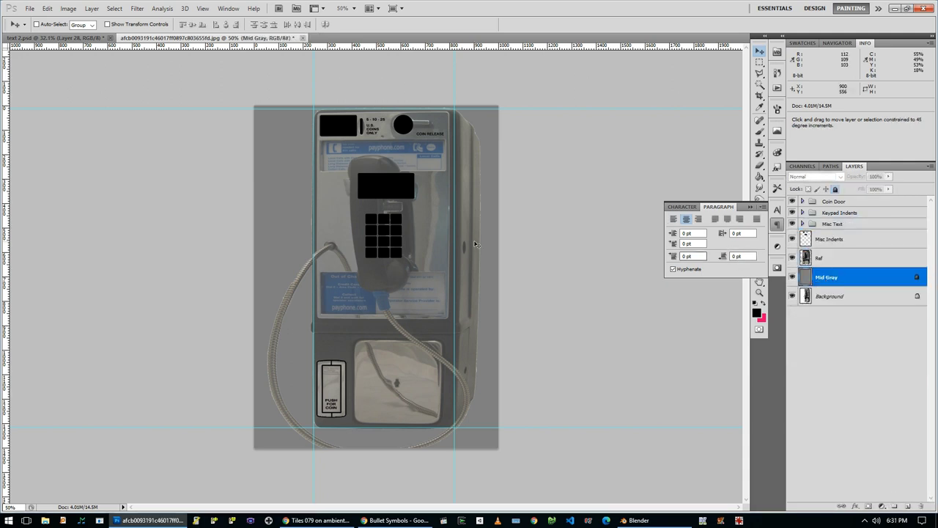
key("ctrl+shift+s")
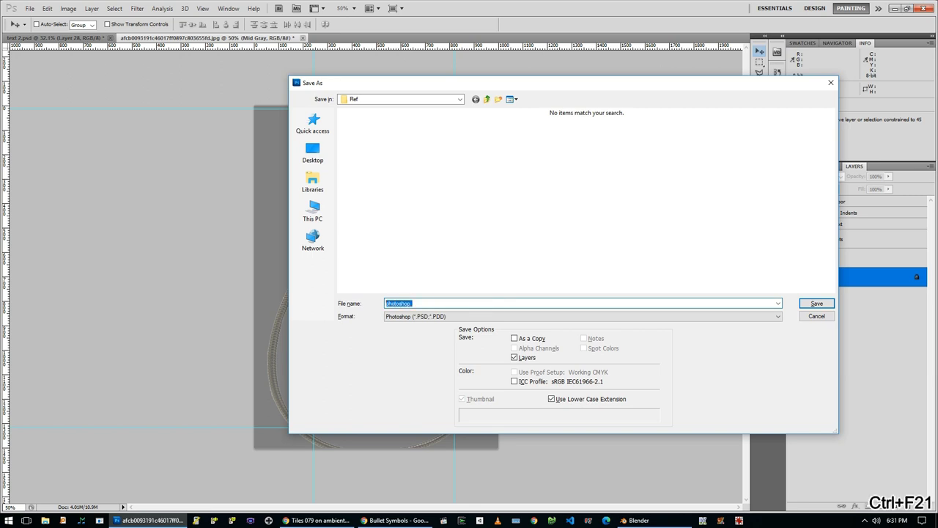
type("payphone ref & tex")
key("Return")
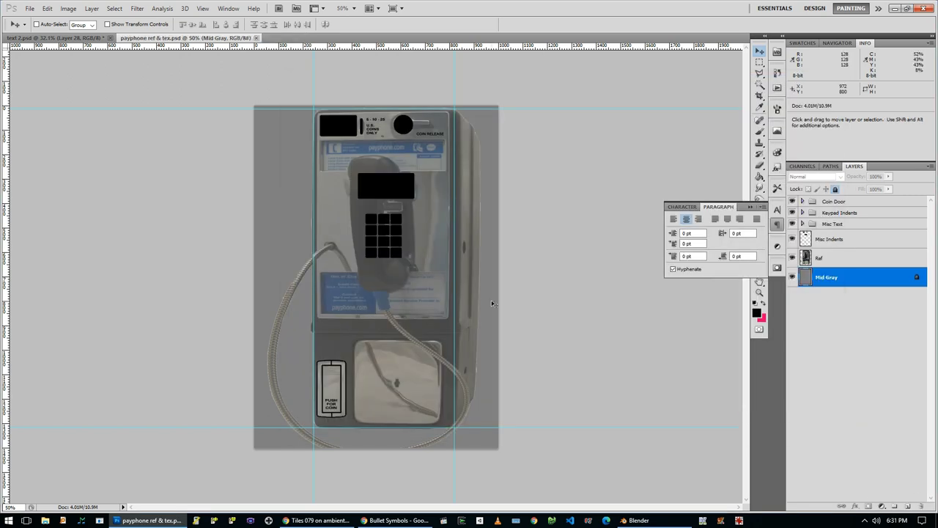
Step: Crop the canvas to a rectangular selection around the payphone front
left_click(828, 239)
key("m")
left_click(378, 227, "ctrl")
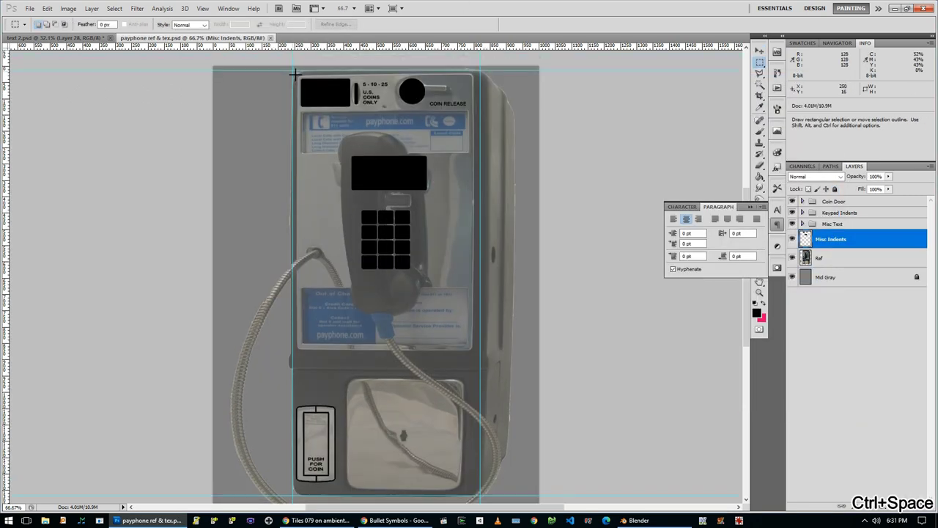
left_click(68, 8)
left_click(81, 136)
key("ctrl+d")
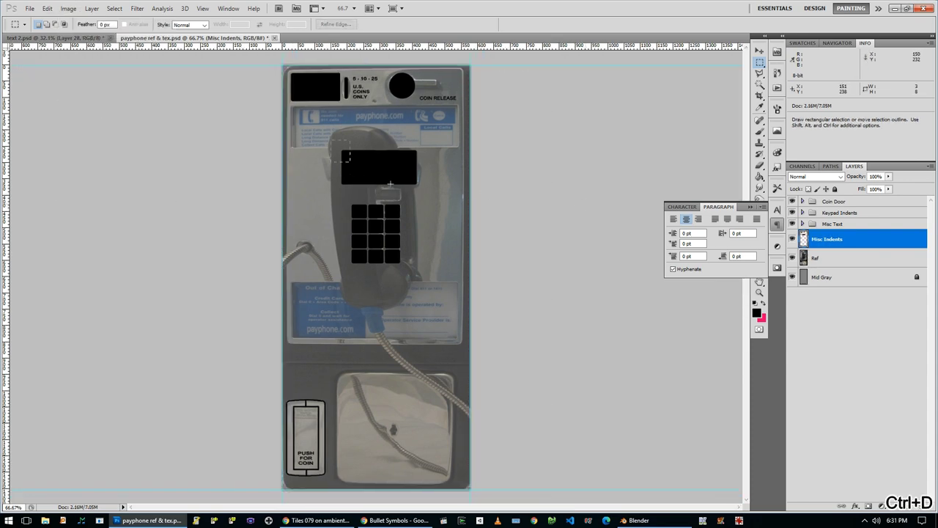
Step: Paste the shape as a new layer, enlarge it slightly, and rename it Receiver Indent
key("ctrl+v")
key("v")
key("ctrl+a")
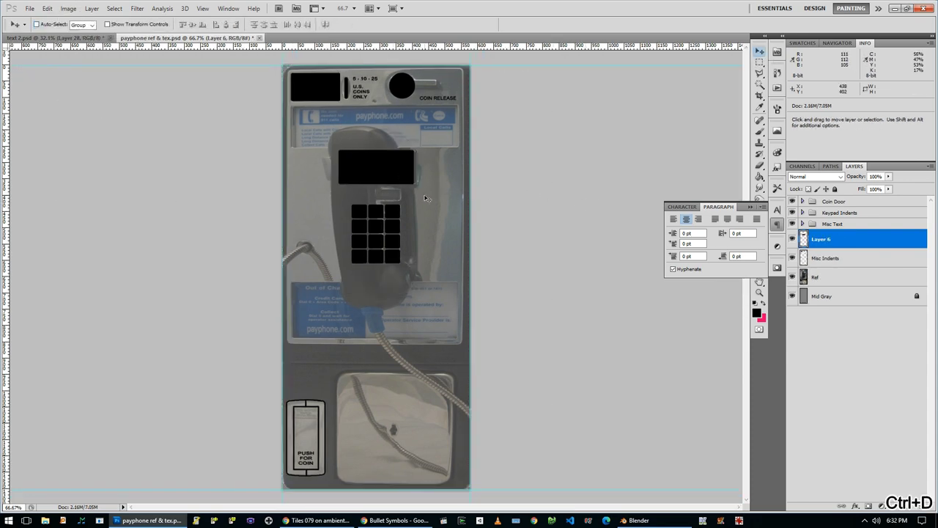
key("alt+bracketright")
key("alt+bracketright")
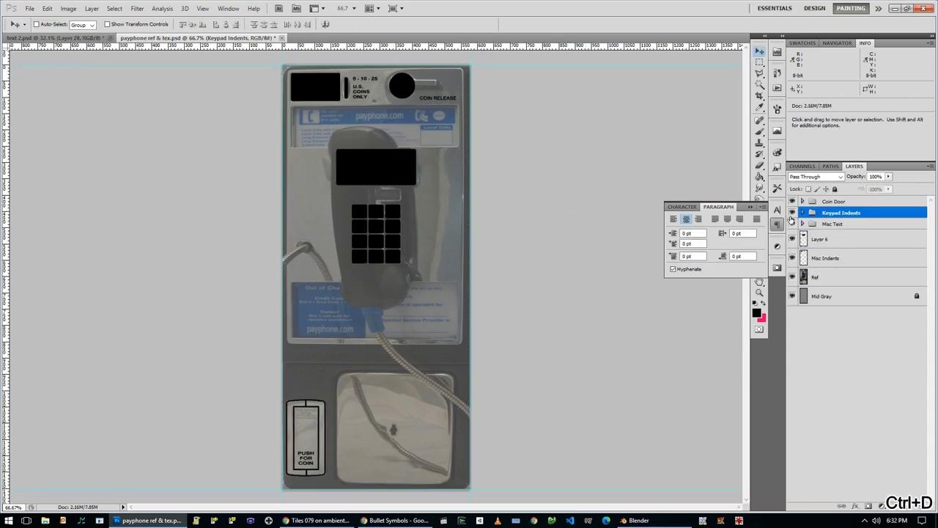
double_click(821, 239)
type("Receiver Indent")
key("Return")
Step: In a new group, draw a 3 px-radius rounded slot for the keyhole on the coin return
key("alt+bracketleft")
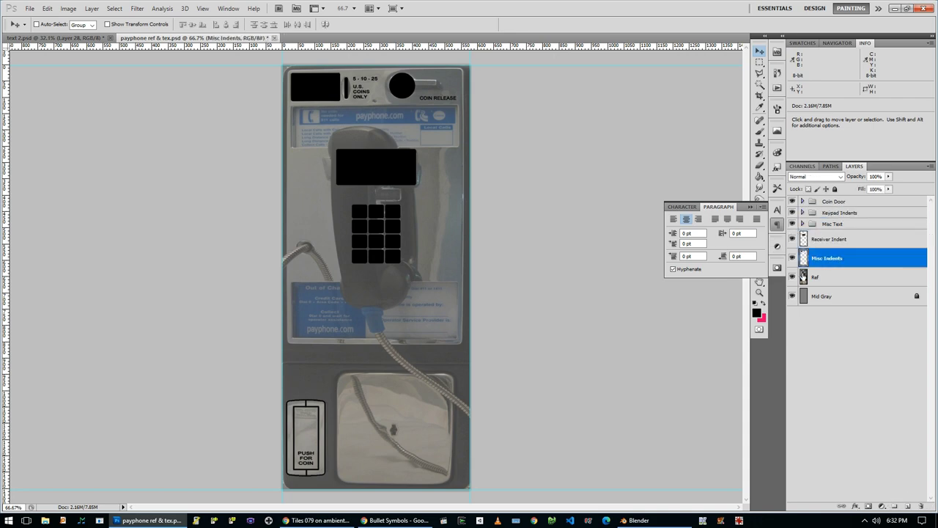
left_click(777, 225)
left_click(408, 437, "ctrl")
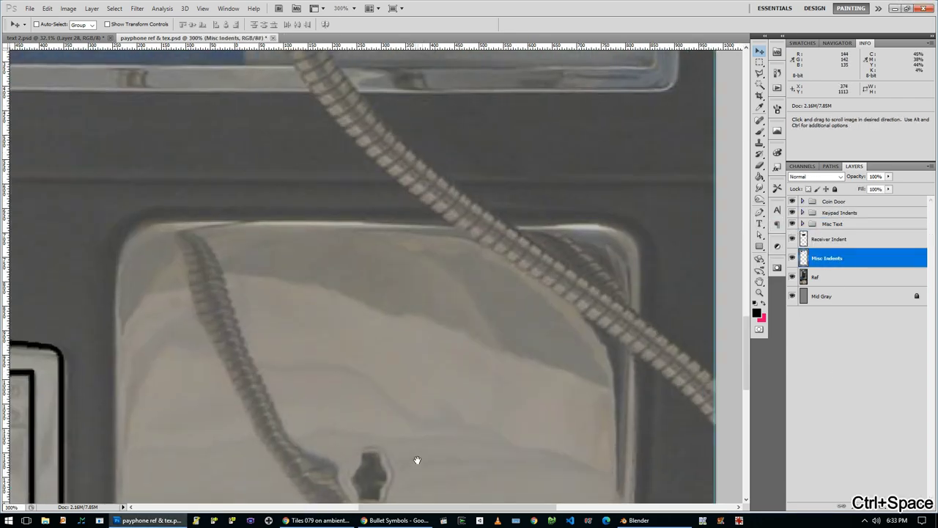
scroll(419, 456, "down", 3)
right_click(759, 246)
left_click(799, 256)
left_click(894, 506)
double_click(196, 24)
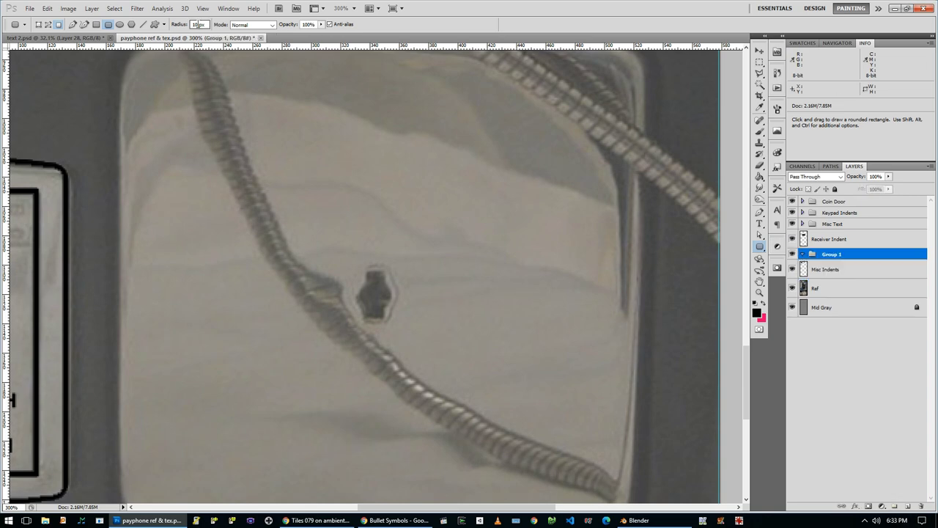
type("3")
left_click(697, 273)
key("Return")
left_click(907, 505)
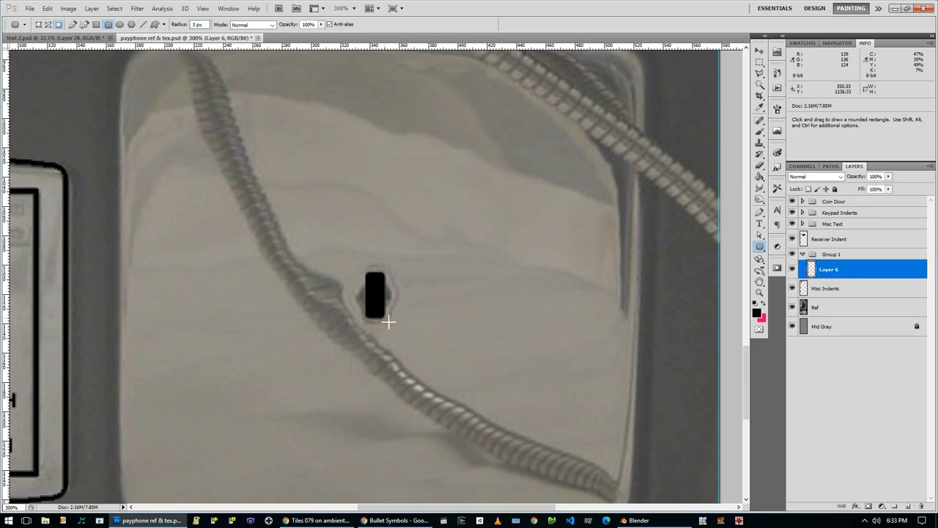
Step: Add an ellipse as the keyhole's round head and merge the keyhole shapes
right_click(759, 247)
left_click(799, 265)
left_click_drag(396, 309, 232, 25, "ctrl+alt")
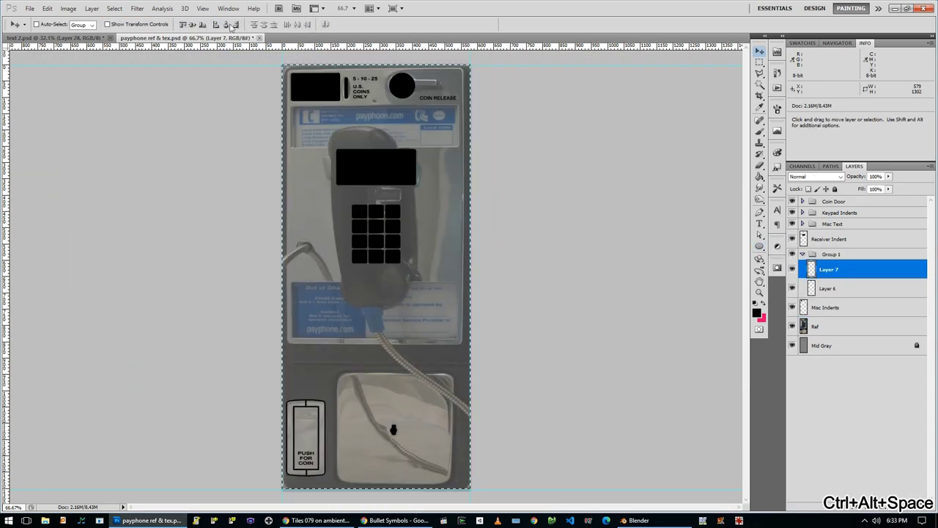
left_click(853, 295, "shift")
key("ctrl+e")
left_click_drag(381, 455, 393, 384, "ctrl")
key("ctrl+d")
Step: Give the keyhole group a white 3 px Stroke layer style
double_click(864, 258)
left_click(561, 375)
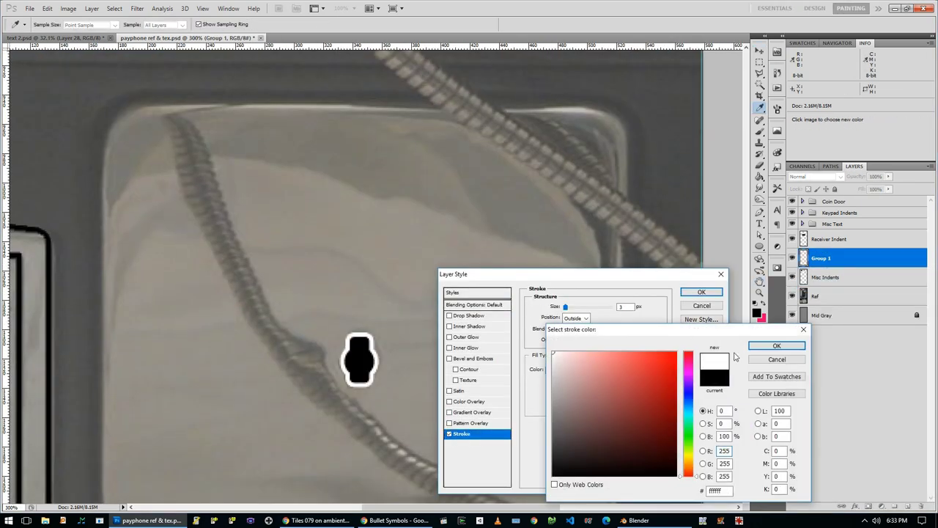
left_click(776, 345)
left_click(708, 291)
left_click(475, 293, "ctrl+alt")
left_click(474, 293, "ctrl+alt")
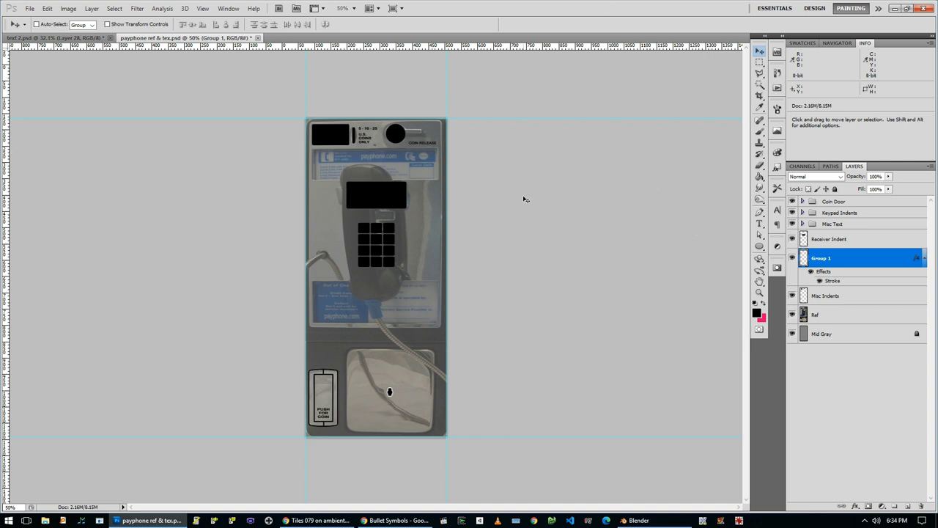
Step: Rename the Group 1 keyhole layer to Keyhole
left_click(812, 272)
left_click(469, 220, "ctrl")
left_click(448, 227, "ctrl")
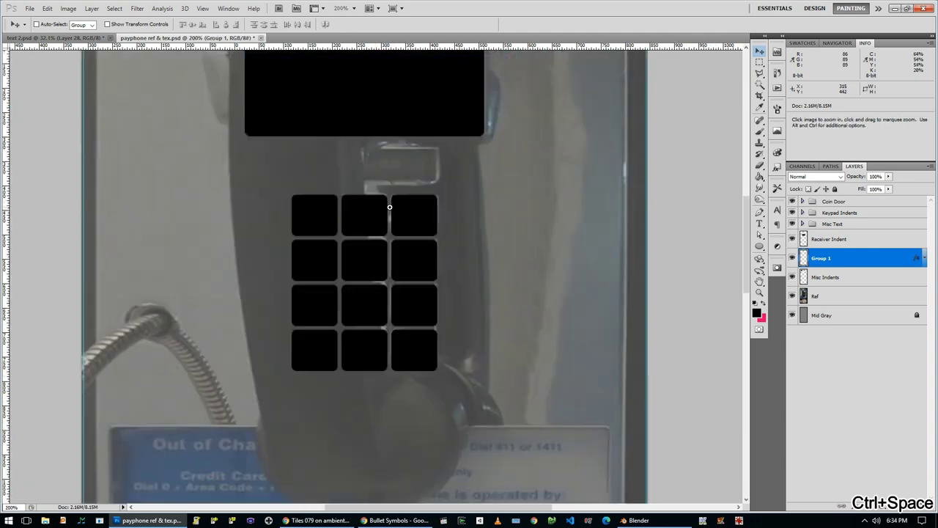
scroll(449, 227, "up", 3)
double_click(821, 258)
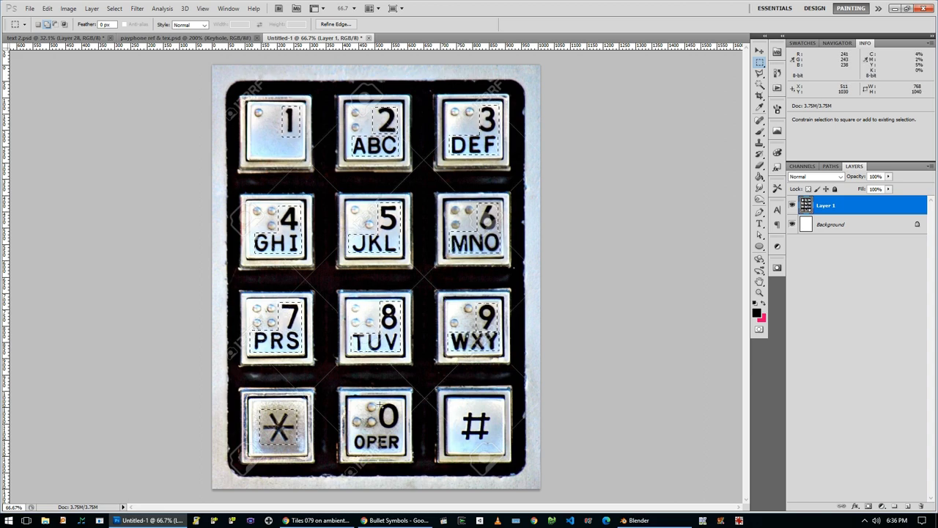
Step: In Untitled-1, put the clean keypad digits on a new layer and Copy Merged the whole canvas
key("ctrl+j")
left_click(791, 224)
key("w")
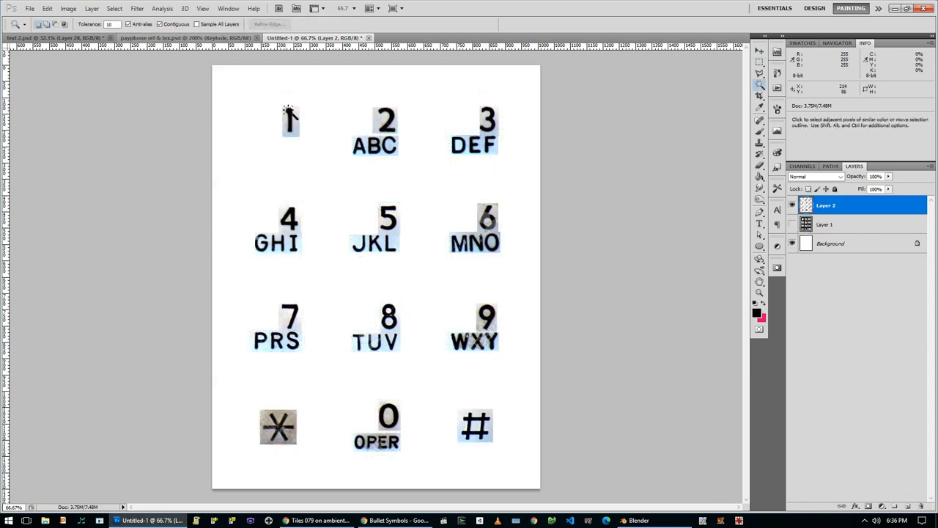
key("ctrl+d")
type("0")
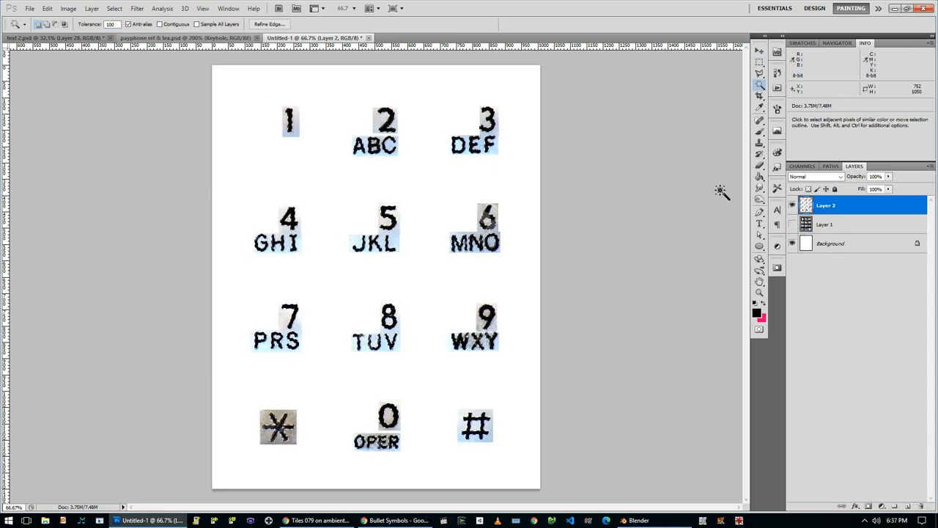
key("ctrl+a")
key("ctrl+shift+c")
left_click(174, 37)
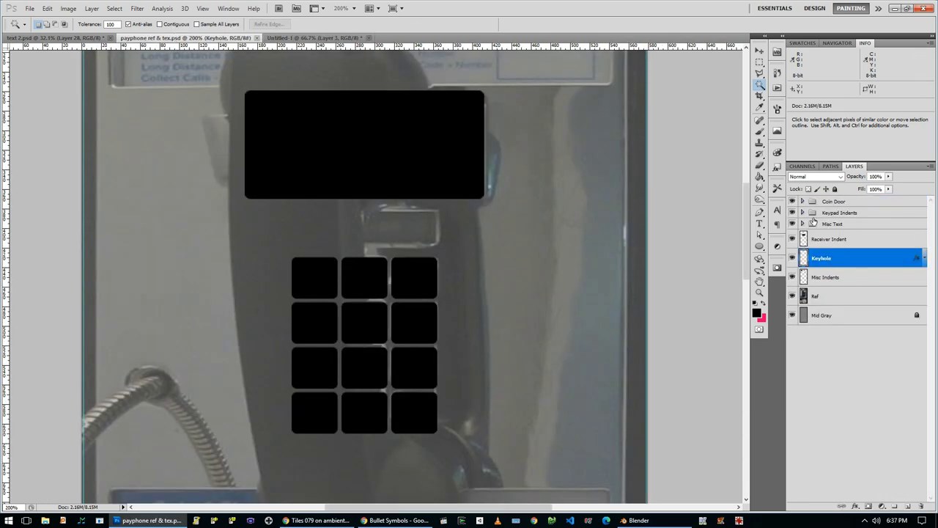
Step: Merge the Keypad Indents group and give it a black Stroke layer style
left_click(801, 212)
left_click(839, 212)
key("ctrl+e")
double_click(883, 216)
left_click(469, 401)
left_click(627, 307)
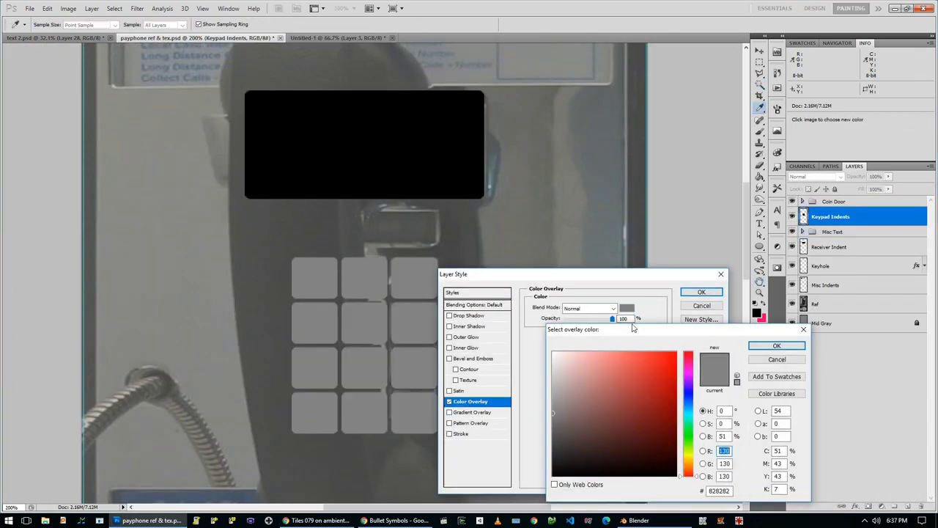
type("1000")
key("Return")
key("Return")
left_click(461, 433)
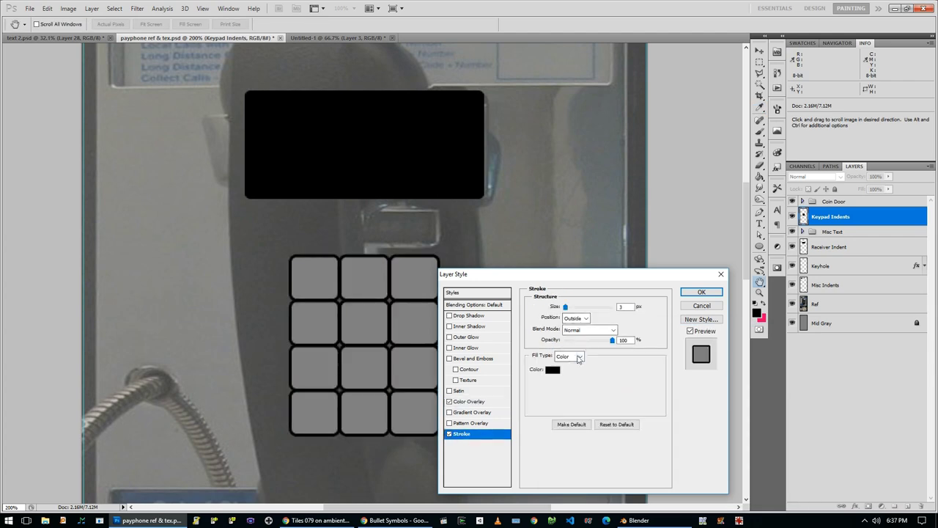
left_click(575, 317)
left_click(575, 329)
left_click(701, 292)
Step: Drag the keypad number art from Untitled-1 into the payphone document and shrink it
key("w")
key("ctrl+b")
key("Escape")
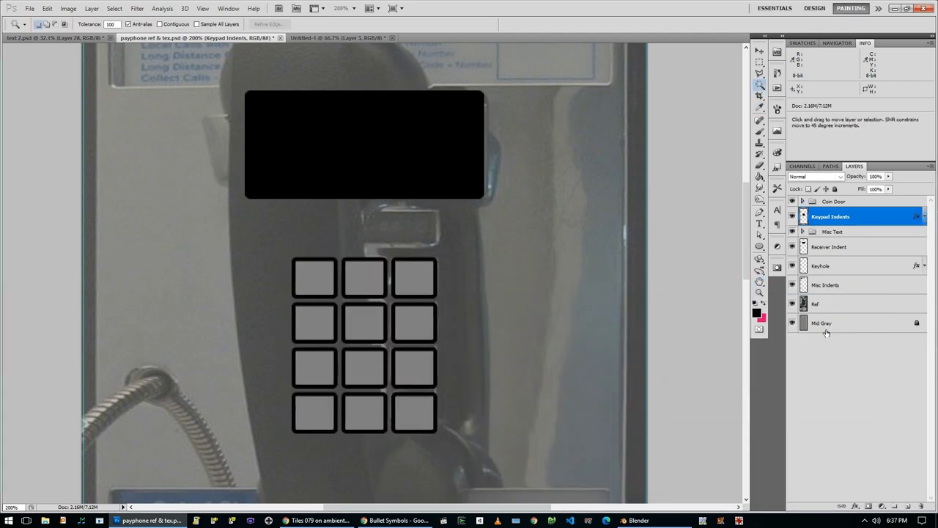
key("ctrl+Tab")
key("ctrl+Tab")
key("ctrl+Tab")
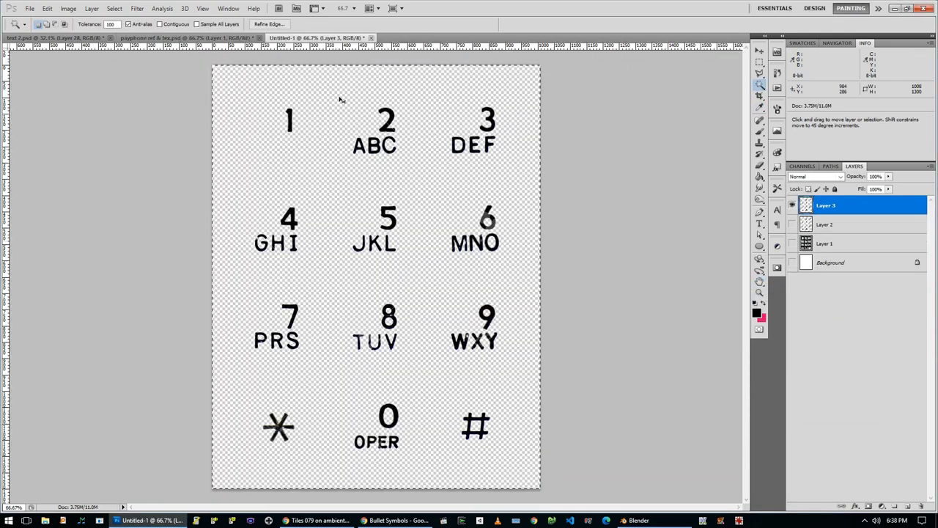
left_click_drag(339, 99, 252, 120, "ctrl")
left_click_drag(523, 450, 391, 425, "ctrl")
Step: Scale the keypad numbers to fit the keys and nudge them about 15 px right
left_click(508, 310, "ctrl")
left_click(551, 453, "ctrl+alt")
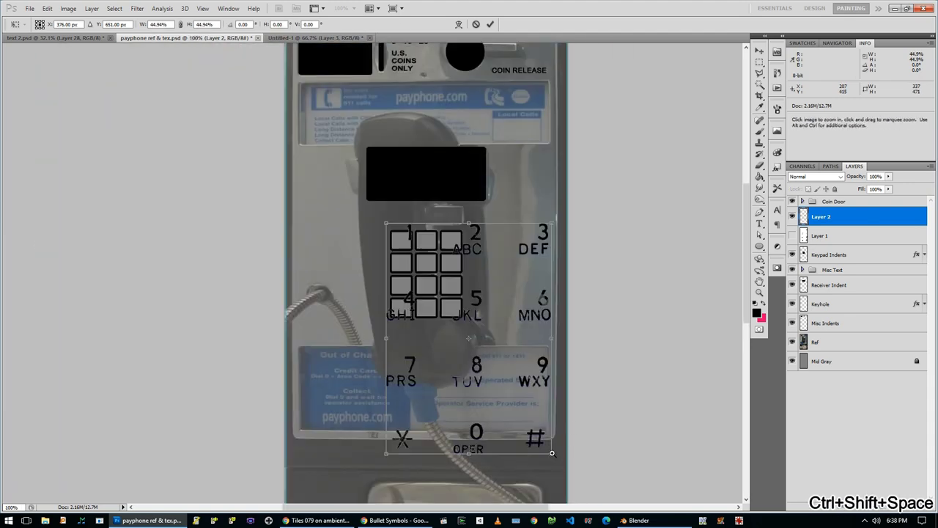
left_click_drag(551, 453, 445, 306, "shift")
left_click(418, 249, "ctrl")
left_click(417, 249, "ctrl")
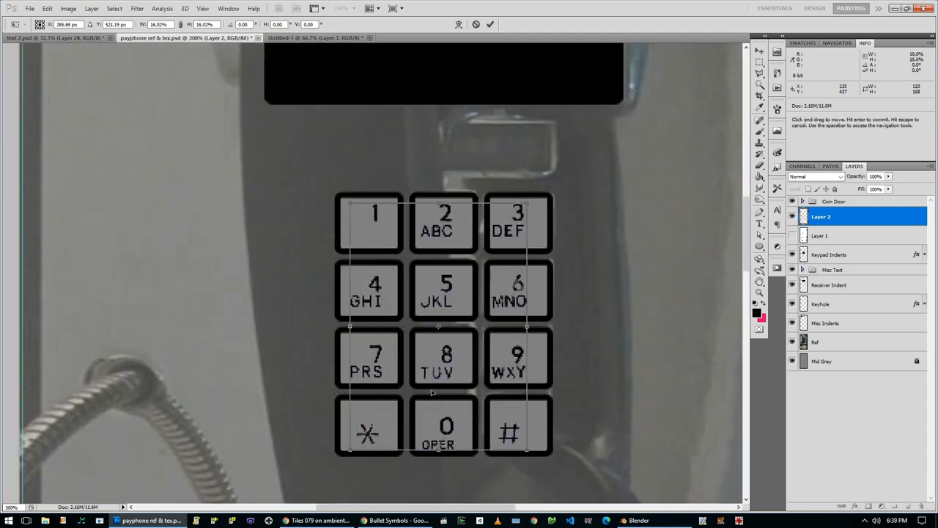
left_click_drag(433, 394, 449, 401)
scroll(581, 365, "down", 2)
key("Return")
Step: Move the middle-row and bottom-row key labels up into their keys
key("m")
left_click_drag(588, 419, 305, 197)
key("ctrl+shift+Up")
key("ctrl+shift+Up")
key("ctrl+shift+Up")
key("ctrl+d")
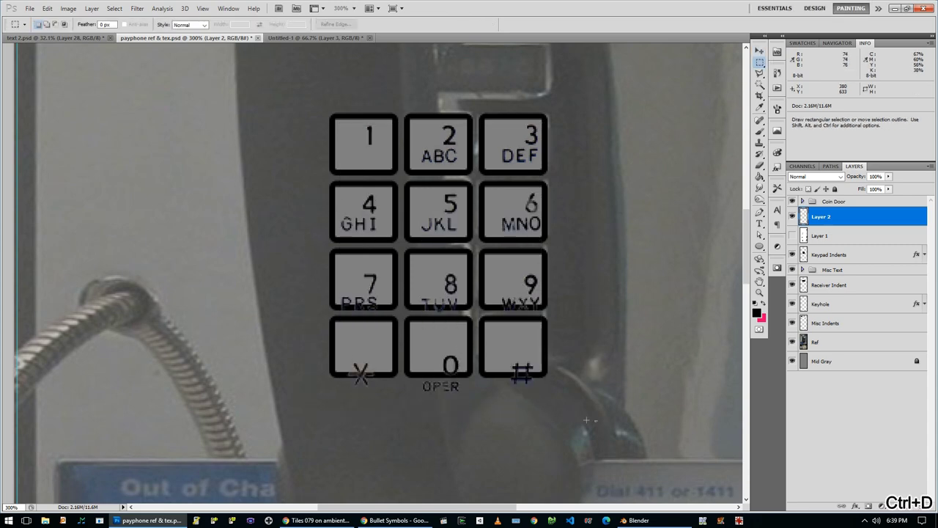
left_click_drag(572, 419, 339, 355)
key("ctrl+Up")
key("ctrl+Up")
key("ctrl+Up")
key("ctrl+Up")
key("ctrl+Up")
key("ctrl+d")
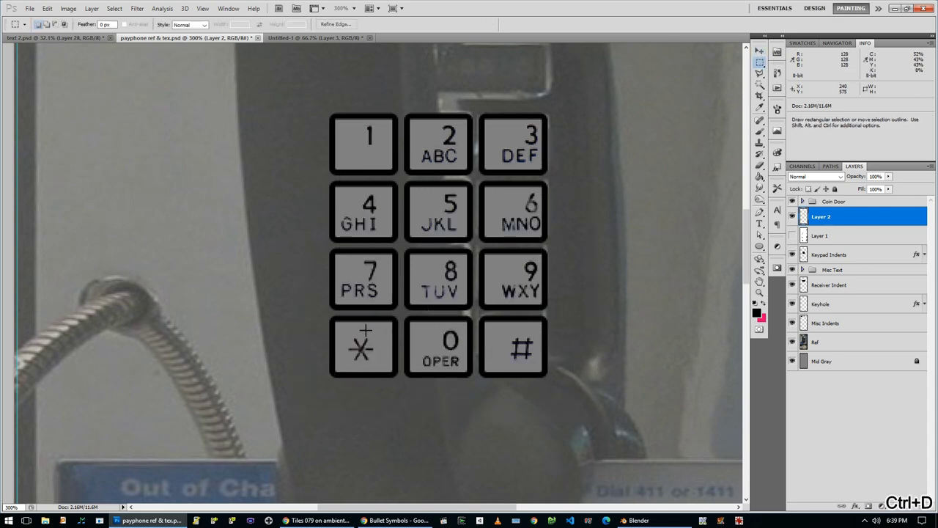
Step: Give the Keypad Numbers layer a black Color Overlay
right_click(813, 214)
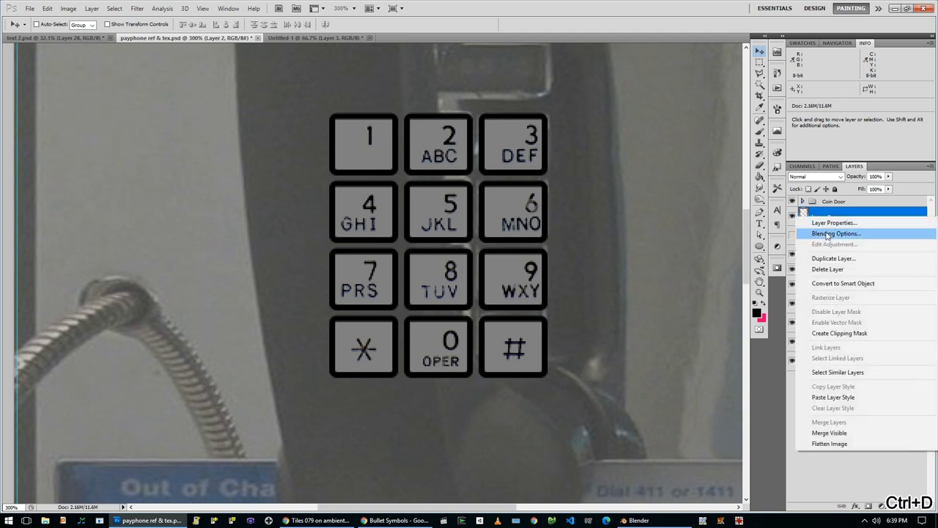
left_click(827, 214)
left_click(469, 401)
left_click(626, 307)
left_click(776, 345)
left_click(701, 292)
left_click(623, 274, "ctrl+alt")
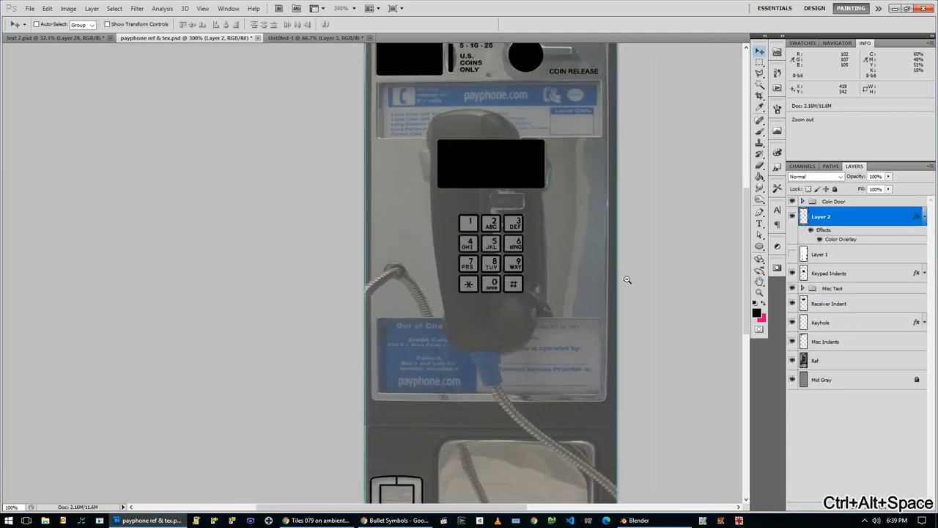
left_click(389, 425, "ctrl+alt")
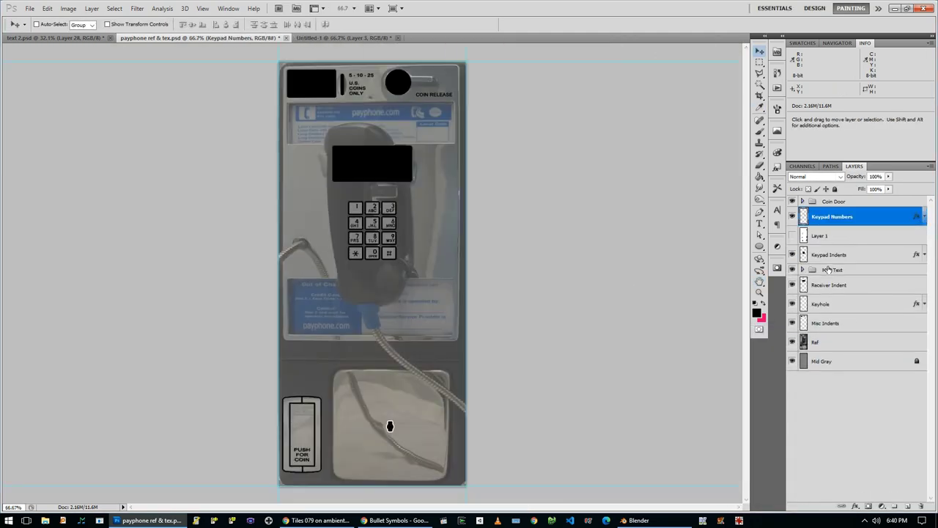
Step: Draw an ellipse over the coin slot on a new layer above Ref
left_click(792, 342)
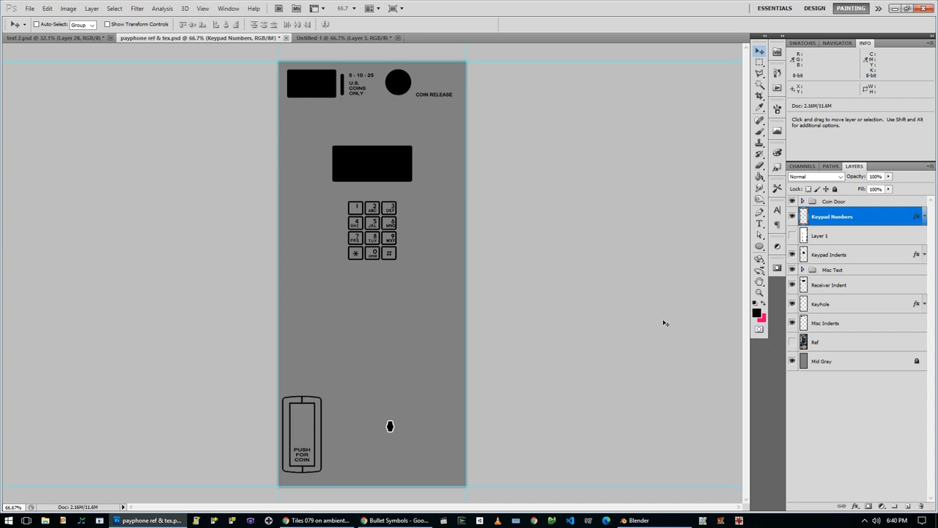
left_click(791, 341)
left_click(352, 102, "ctrl")
key("u")
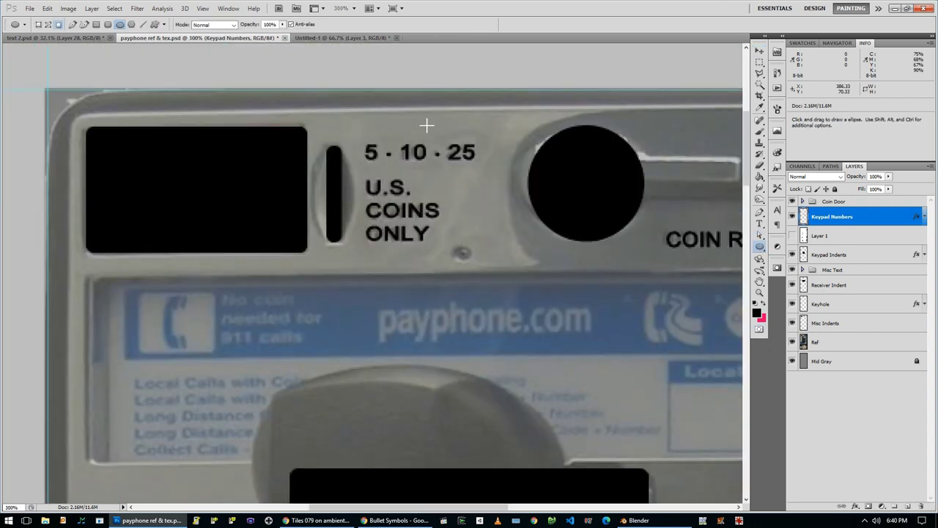
left_click(828, 339)
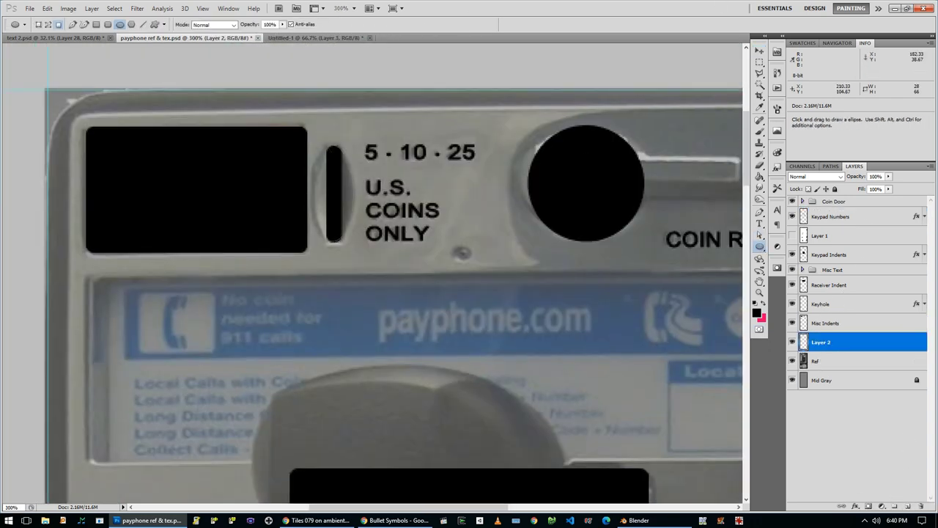
left_click_drag(310, 143, 355, 243)
left_click(791, 360)
Step: Give the coin-slot ellipse a grey Color Overlay
double_click(879, 342)
left_click(470, 400)
left_click(627, 307)
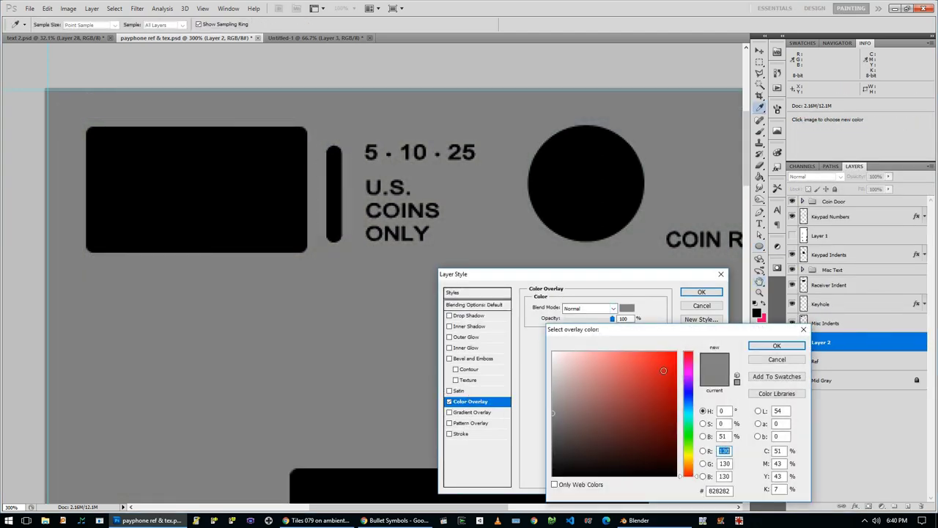
left_click(776, 345)
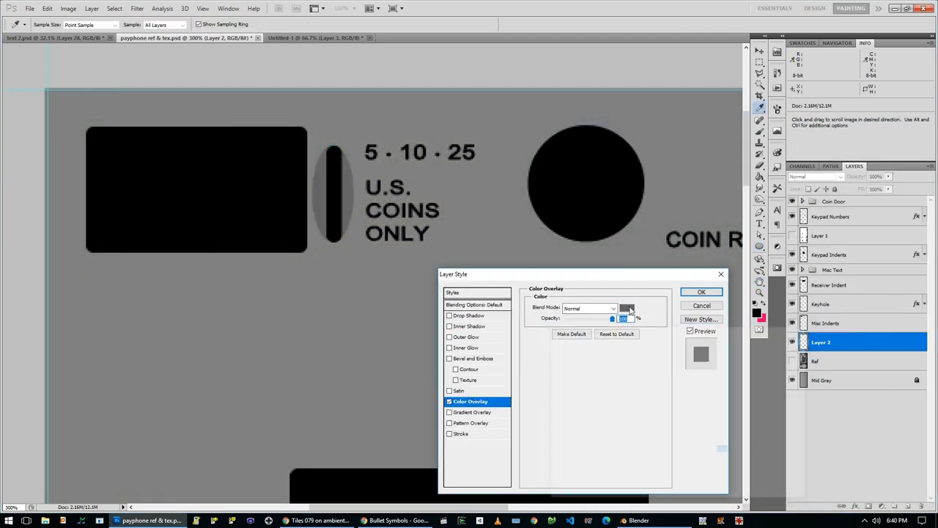
left_click(626, 307)
left_click(776, 345)
Step: Add a dark grey Inner Glow in Normal blend mode to the coin slot
left_click(467, 347)
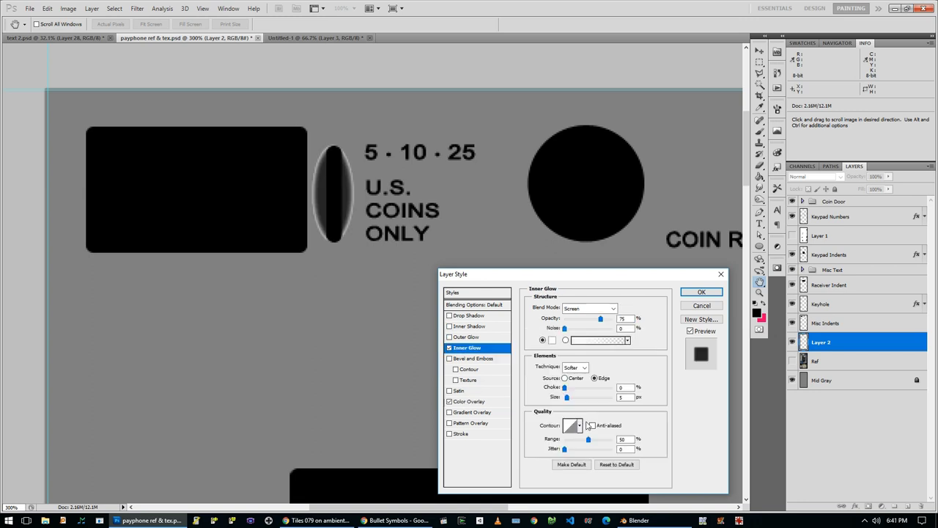
left_click(590, 308)
left_click(586, 57)
left_click(552, 339)
left_click(735, 454)
key("Return")
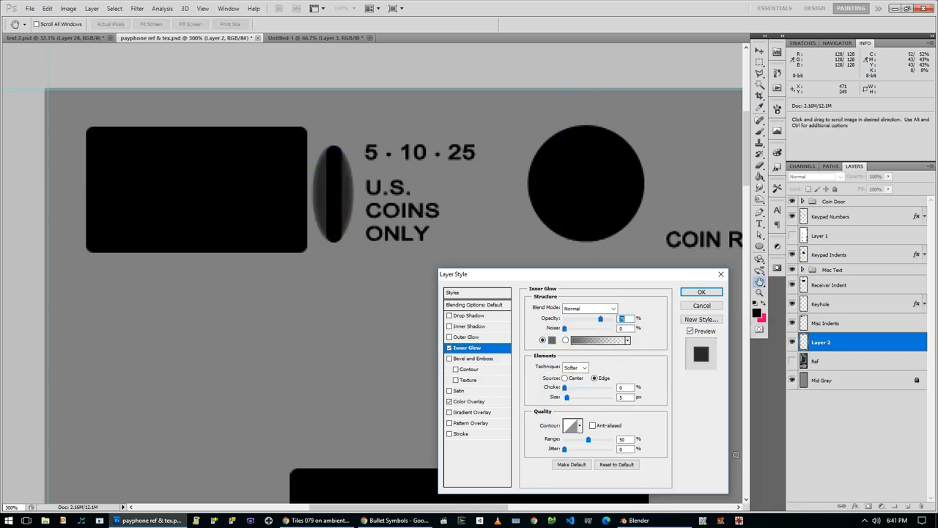
key("Return")
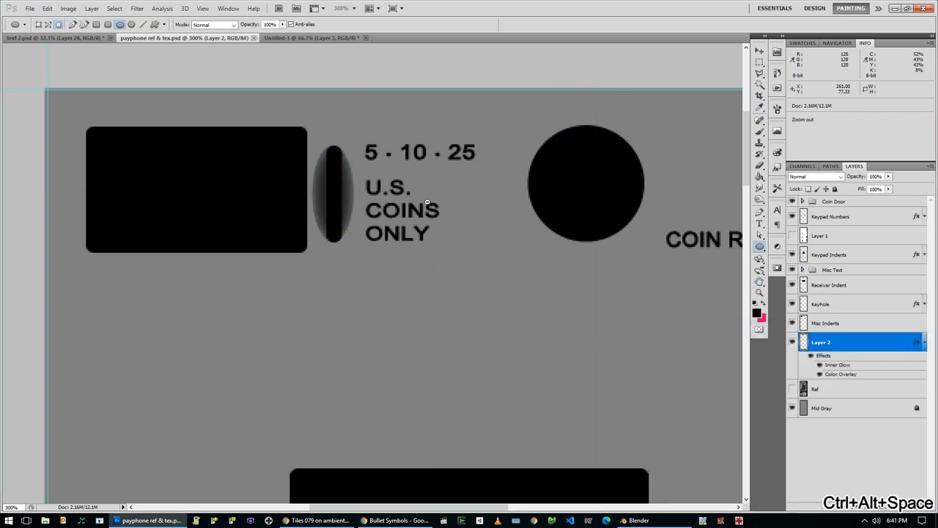
left_click(430, 209, "ctrl+alt")
Step: Save the artwork as a PNG in the Tex folder
key("ctrl+shift+s")
left_click(579, 316)
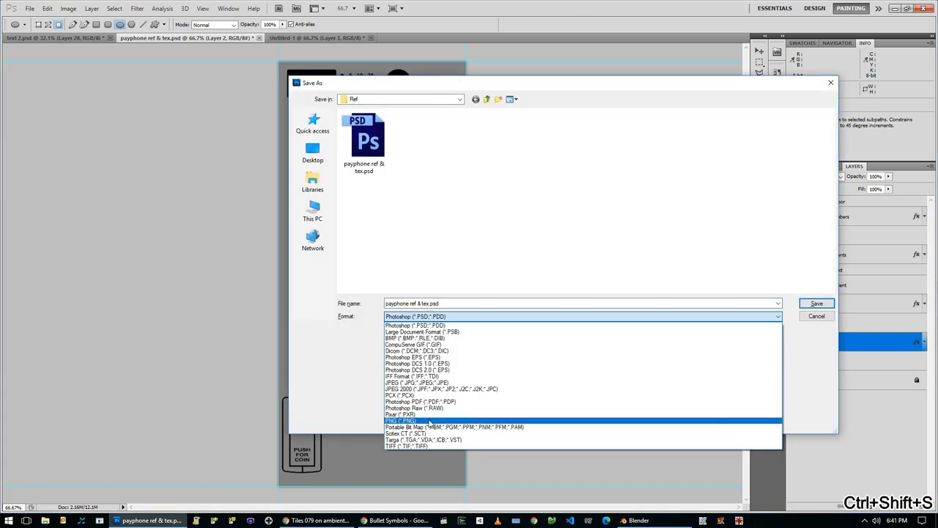
left_click(579, 417)
left_click(486, 99)
double_click(418, 136)
key("Return")
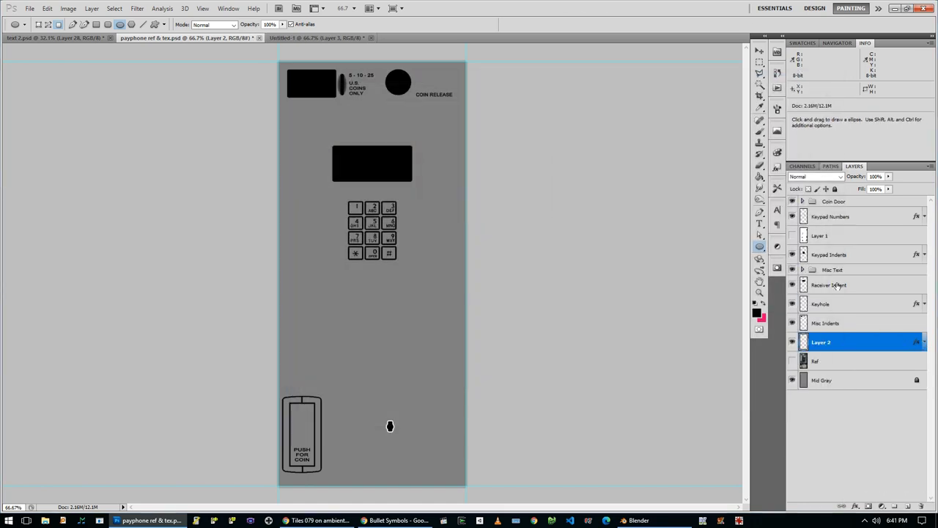
left_click(792, 361)
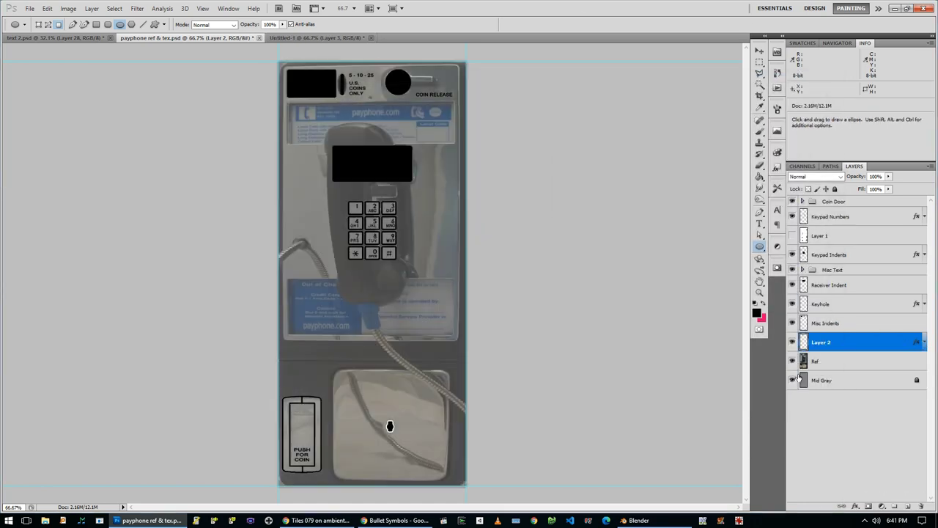
key("ctrl+shift+alt+n")
Step: Draw a black rounded rectangle over the coin door
left_click(415, 425, "ctrl")
left_click_drag(760, 251, 799, 256)
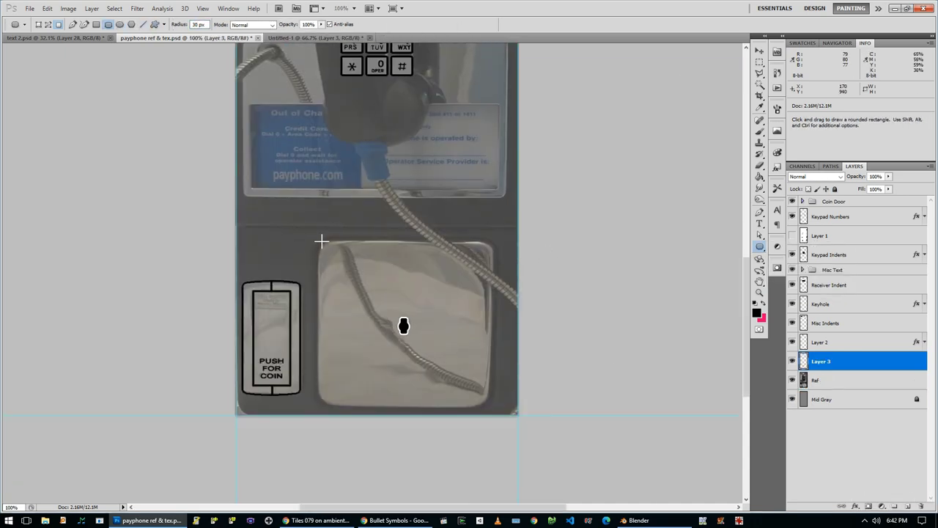
left_click_drag(318, 237, 494, 406)
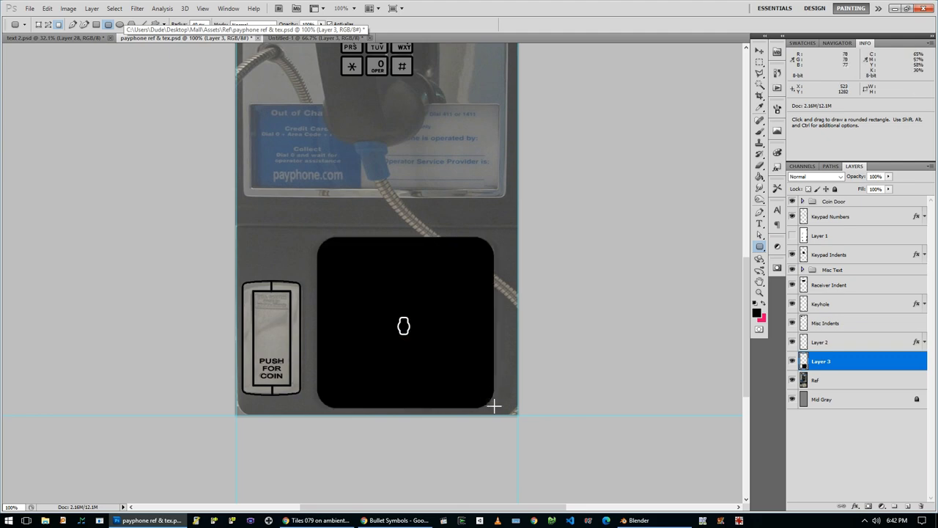
scroll(623, 315, "up", 3)
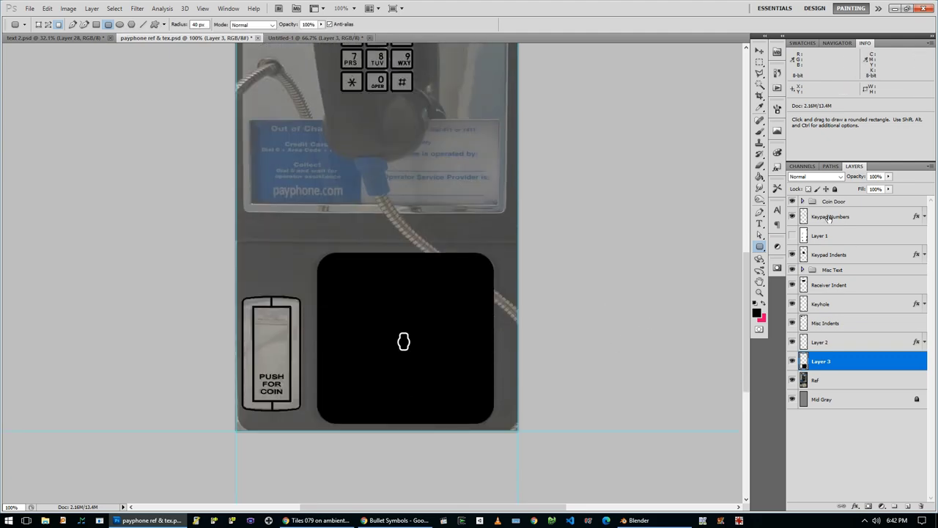
Step: Contract a Magic Wand selection of the rectangle and delete its inside, leaving a border
key("w")
left_click(389, 266)
left_click(68, 8)
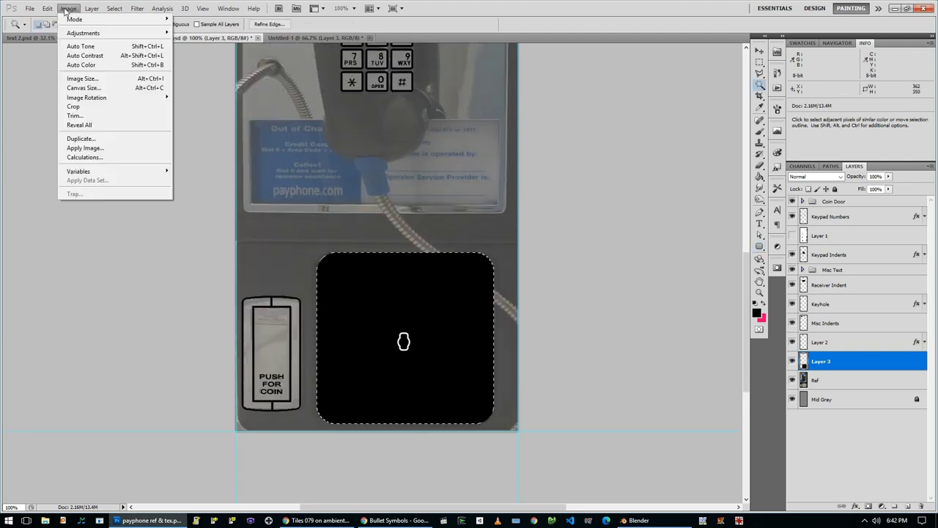
left_click(230, 146)
key("Return")
key("Delete")
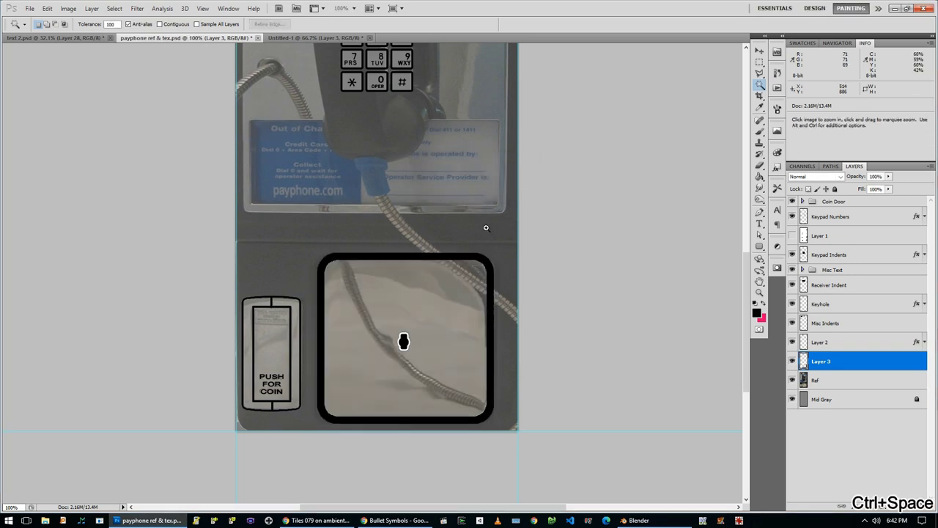
left_click(534, 310, "ctrl+alt")
Step: Re-save the texture image over the existing file in the Tex folder
key("ctrl+shift+s")
left_click(583, 316)
left_click(447, 440)
left_click(487, 98)
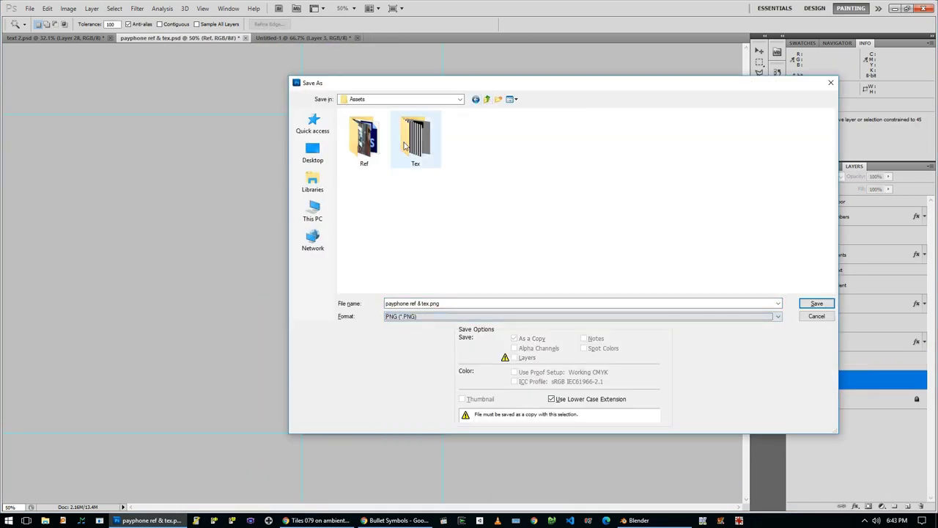
double_click(419, 136)
left_click(570, 138)
left_click(816, 303)
left_click(442, 207)
key("ctrl+shift+s")
double_click(366, 137)
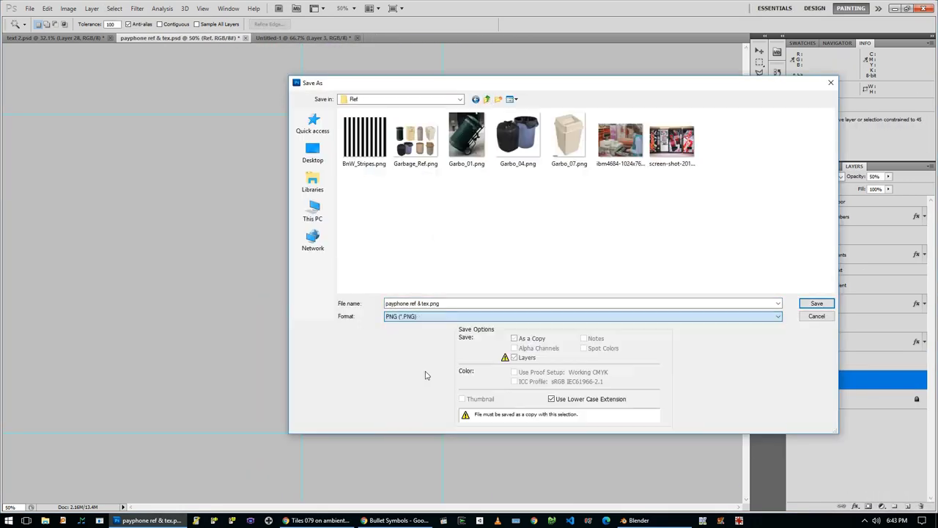
key("Return")
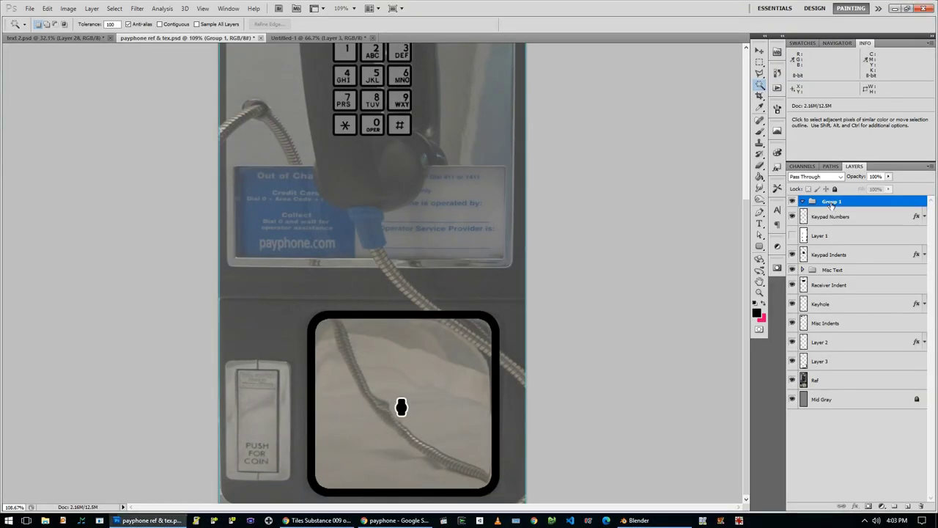
Step: Group the layers from Keypad Numbers down to Layer 3
left_click(887, 212)
left_click(843, 361, "shift")
key("ctrl+g")
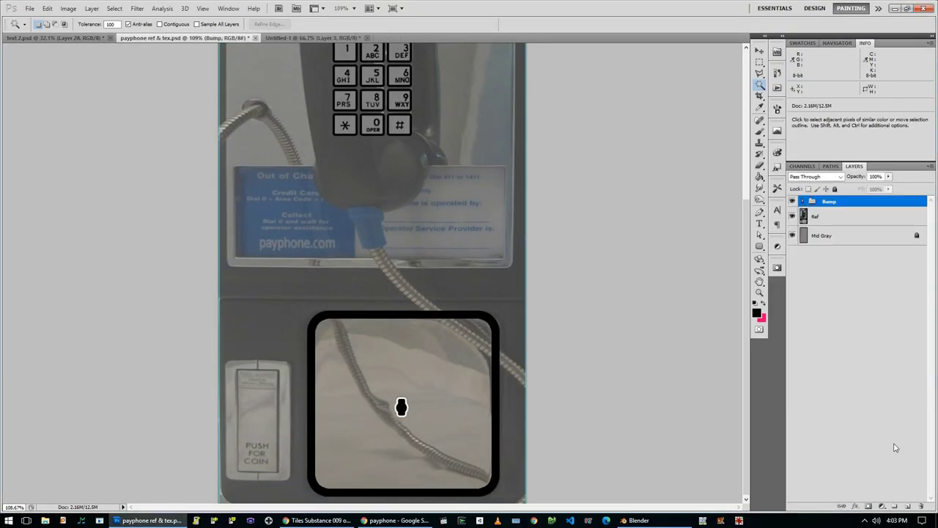
Step: Name the group Texture and fill the sign area with light grey on a new layer
type("Texture")
key("Return")
key("m")
left_click_drag(228, 162, 512, 266)
left_click(756, 313)
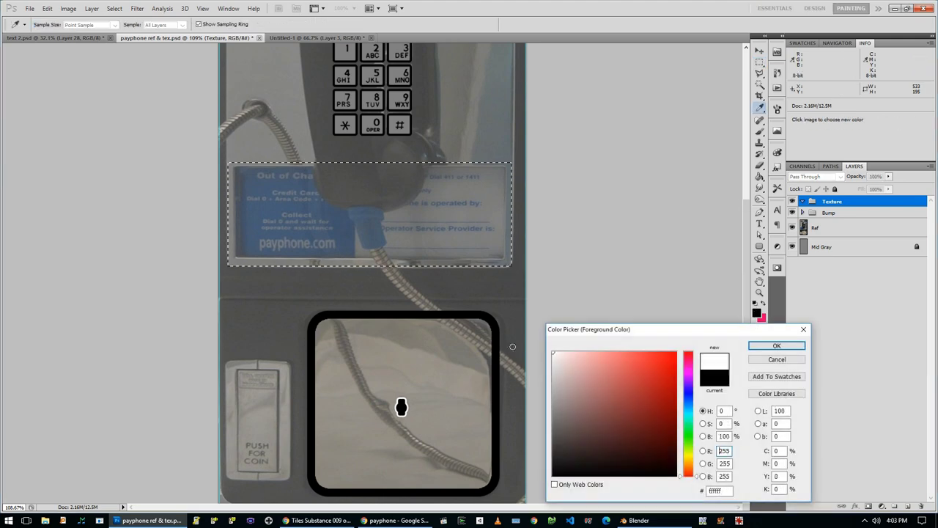
key("Return")
key("g")
key("ctrl+shift+alt+n")
key("alt+BackSpace")
scroll(401, 407, "up", 5)
key("alt+BackSpace")
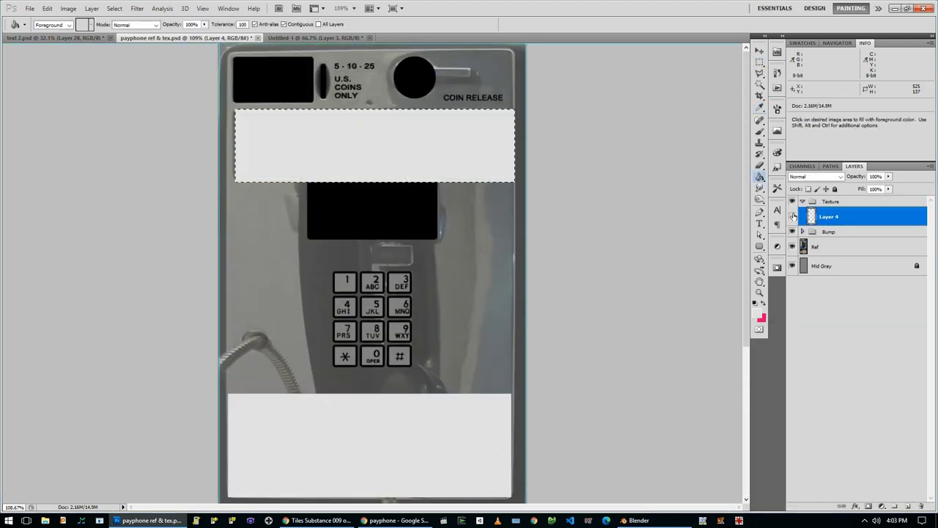
Step: Add the lower-left label panel to the rectangular selection
key("m")
key("5")
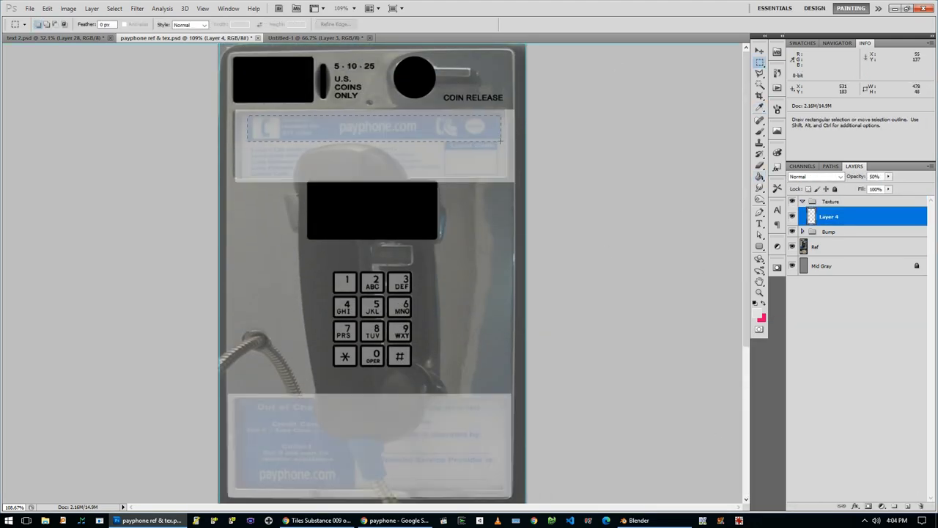
scroll(501, 140, "down", 3)
scroll(501, 140, "up", 2)
left_click_drag(218, 354, 355, 488, "shift")
key("0")
Step: Colorize the selected fills blue with Hue/Saturation, adjusting the saturation
key("ctrl+u")
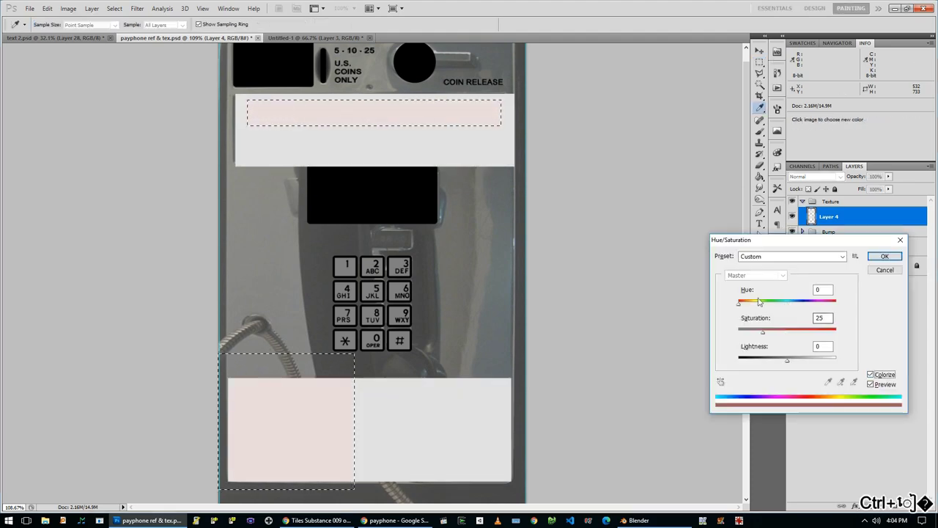
left_click_drag(759, 301, 795, 301)
left_click_drag(763, 332, 806, 331)
left_click(884, 256)
left_click(792, 216)
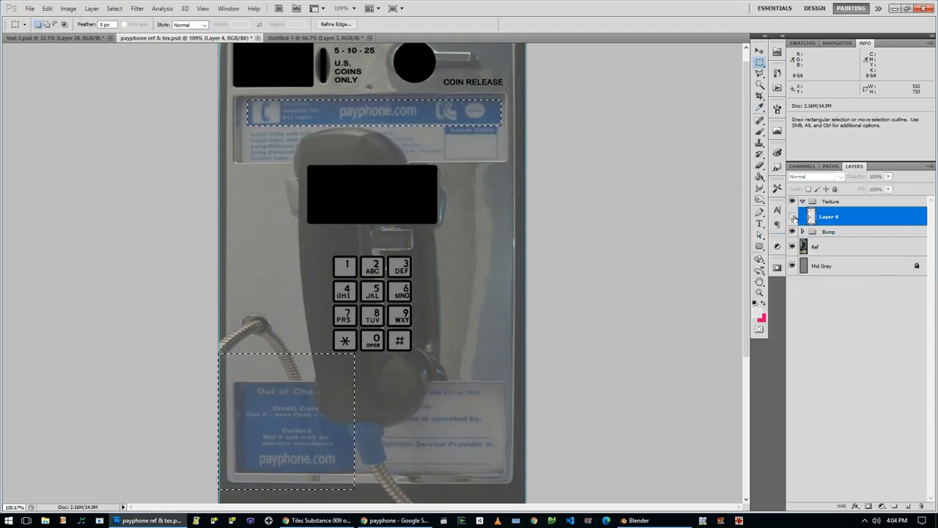
left_click(792, 216)
key("ctrl+u")
key("Up")
left_click(885, 256)
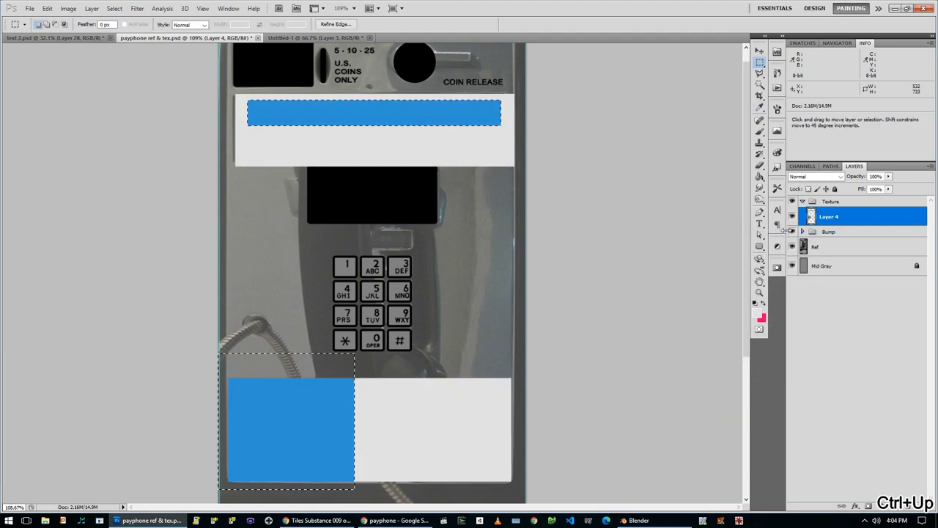
key("ctrl+u")
left_click(884, 256)
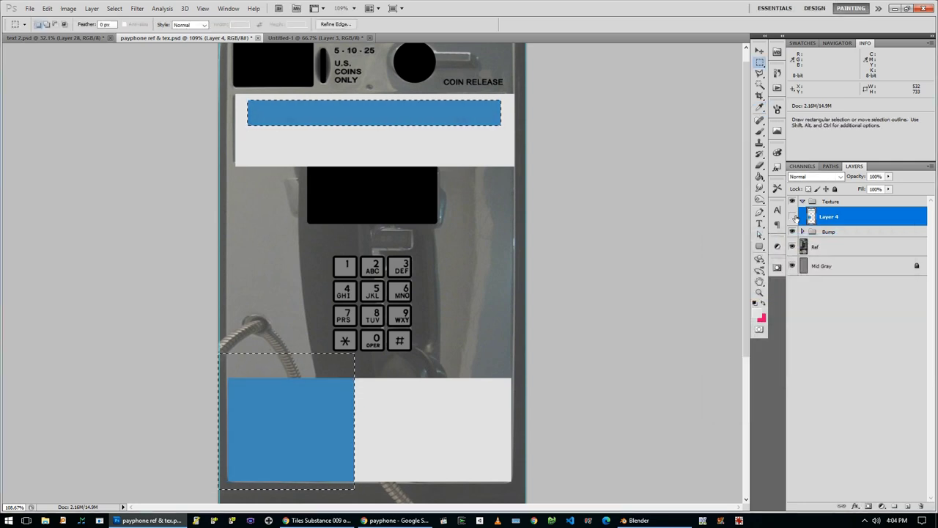
Step: Hide the fill layer and clear the selection to reveal the reference text
left_click(792, 217)
key("ctrl+d")
left_click(759, 223)
Step: Type the white 'Out of Change? Call Collect' instructions on the lower-left panel, with smaller lower lines
left_click(300, 391)
type("Out of Change?")
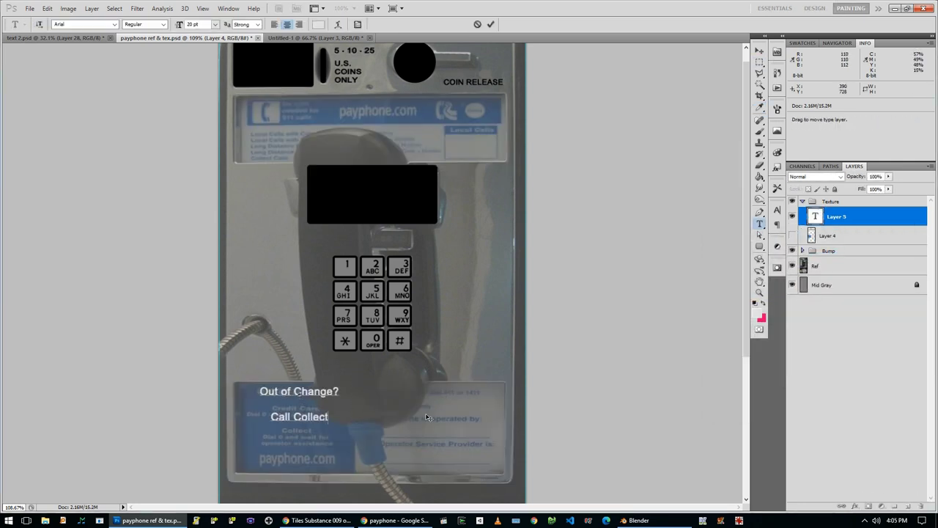
key("ctrl+shift+Up")
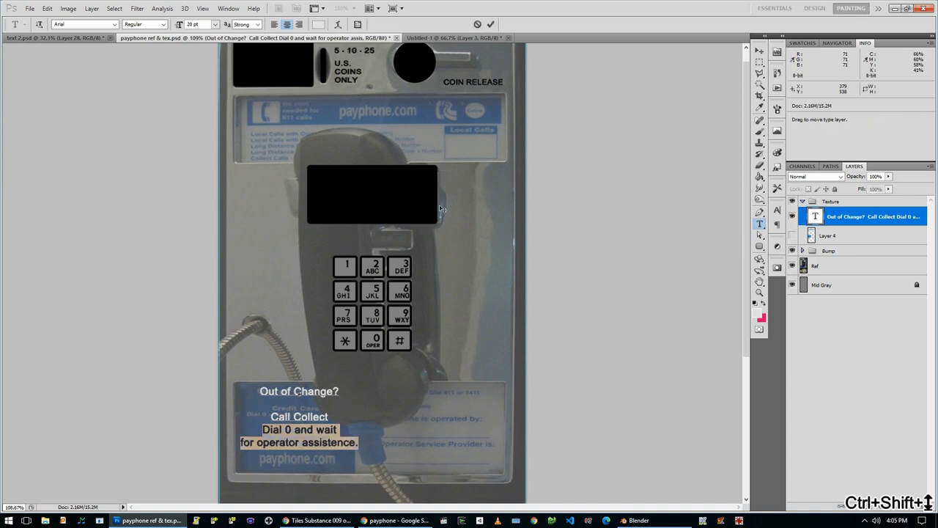
key("ctrl+Up")
key("ctrl+shift+comma")
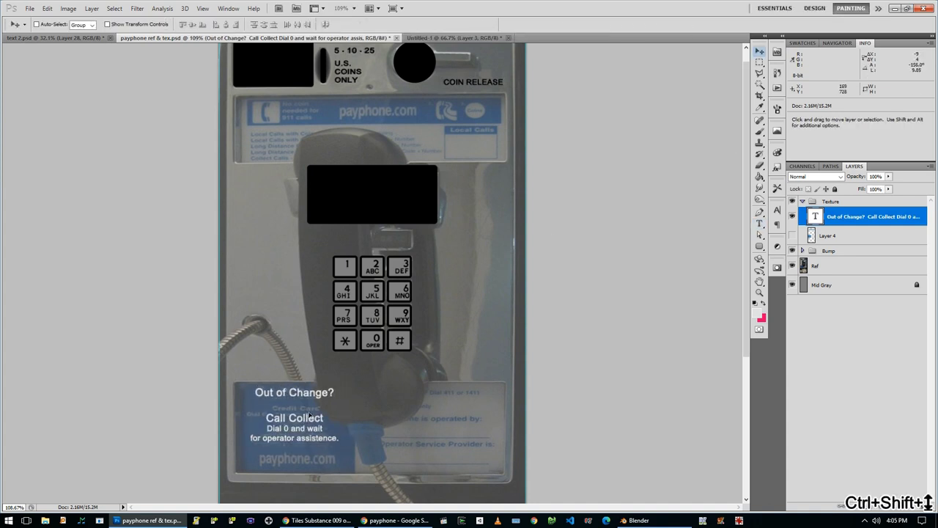
key("ctrl+Return")
Step: Sample the panel blue and type the 'Emergencys: dial 911' info text on the right panel
key("alt+bracketleft")
key("i")
left_click(352, 386)
key("ctrl+comma")
key("t")
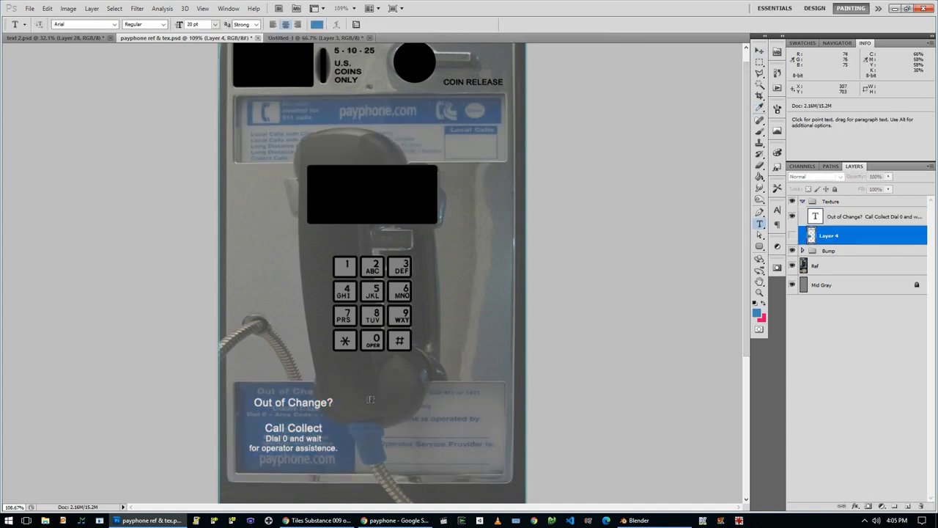
left_click(365, 399)
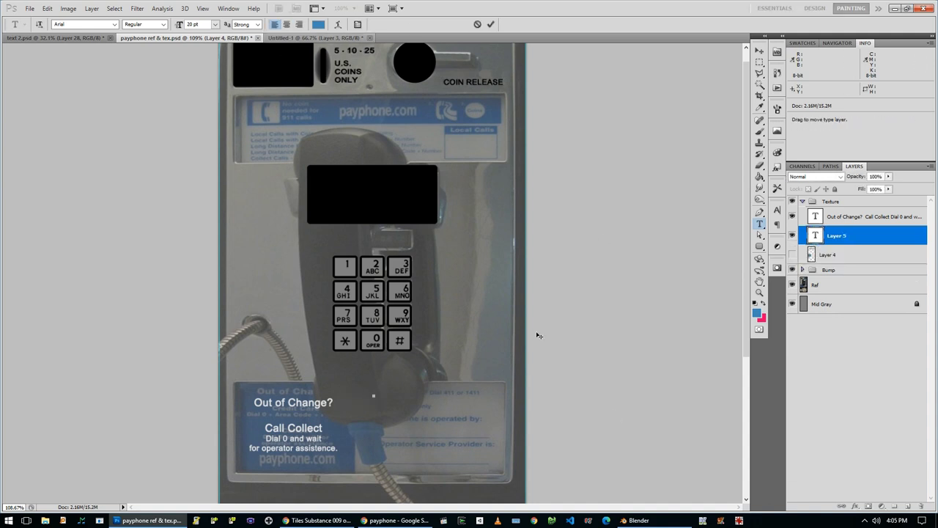
type("Emergencys: dial 9")
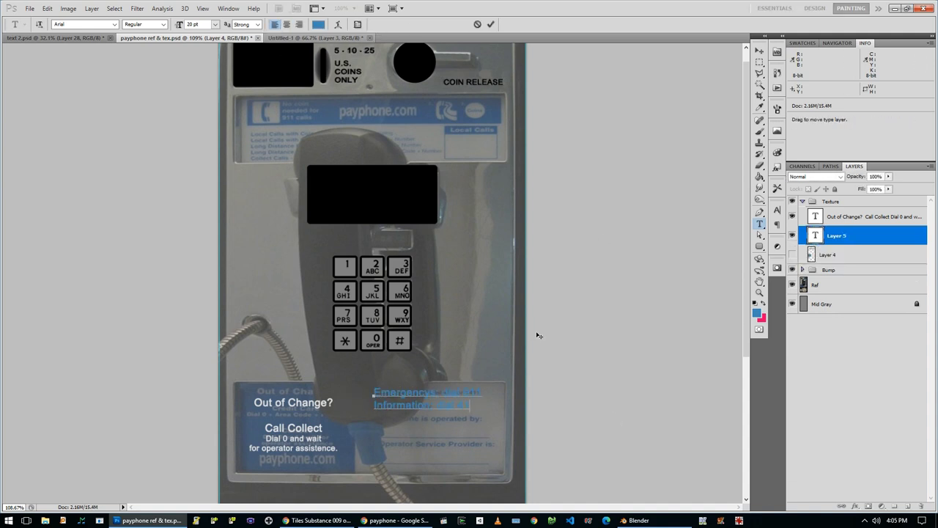
type("1")
key("ctrl+Return")
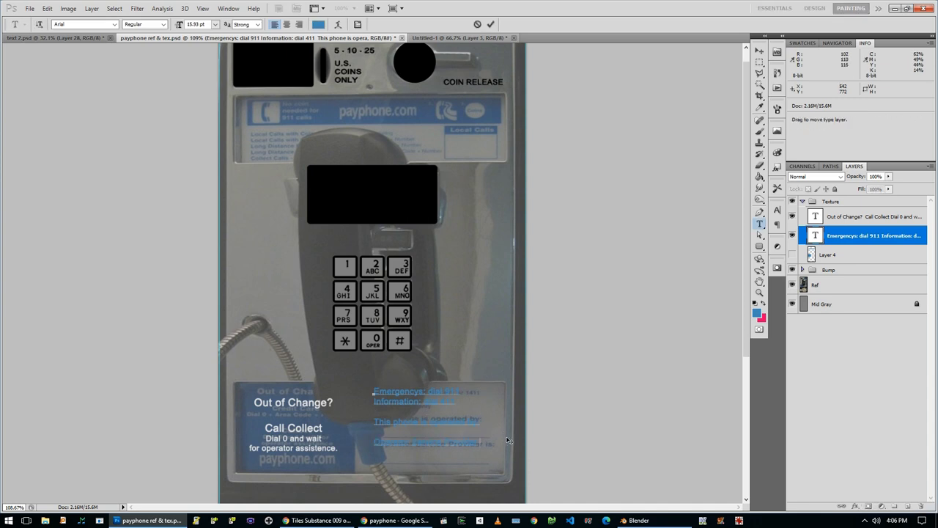
Step: Add the Fountain Valley Telecom provider lines after 'operated by' in the info text
key("ctrl+Return")
left_click(791, 254)
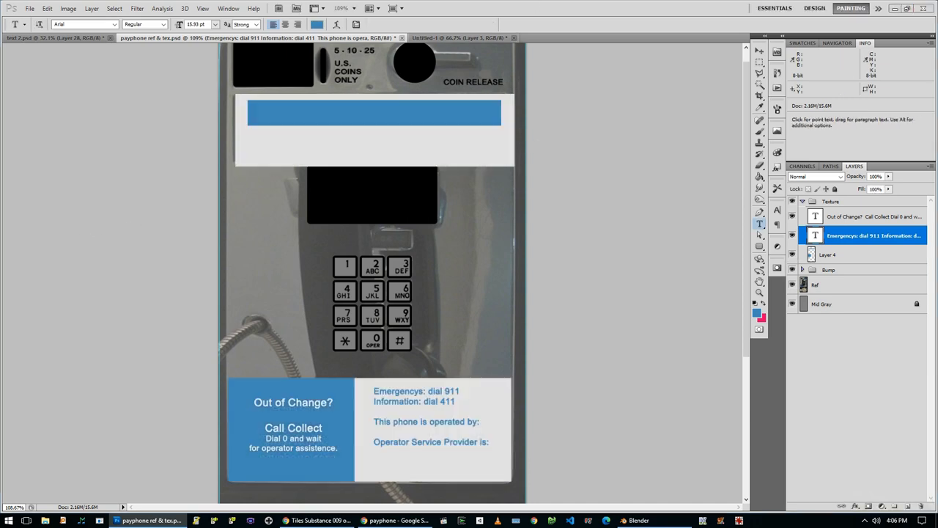
left_click(507, 420)
key("Return")
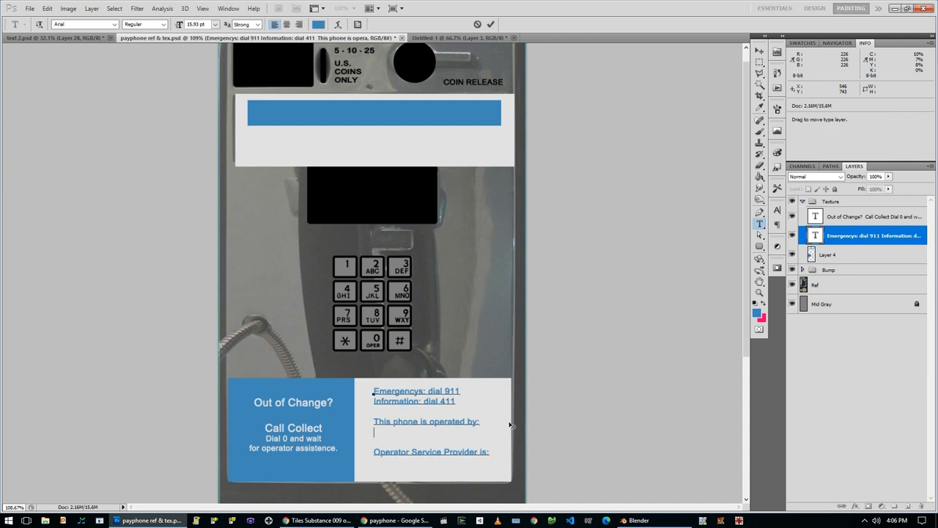
key("Return")
type("Fountain Valley Telecom")
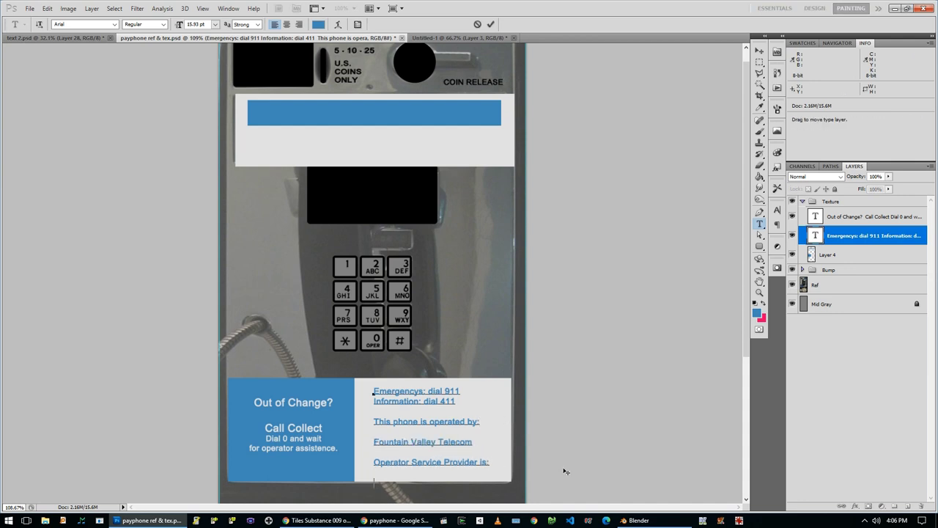
key("ctrl+Return")
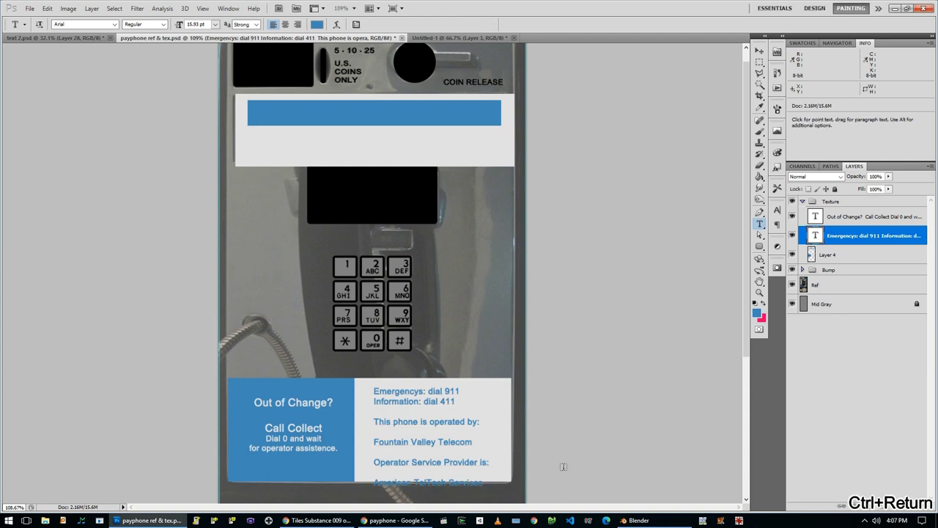
Step: Set the provider lines' leading to Auto and 12 pt in the Character panel
left_click_drag(373, 431, 411, 457)
left_click(776, 210)
left_click(760, 232)
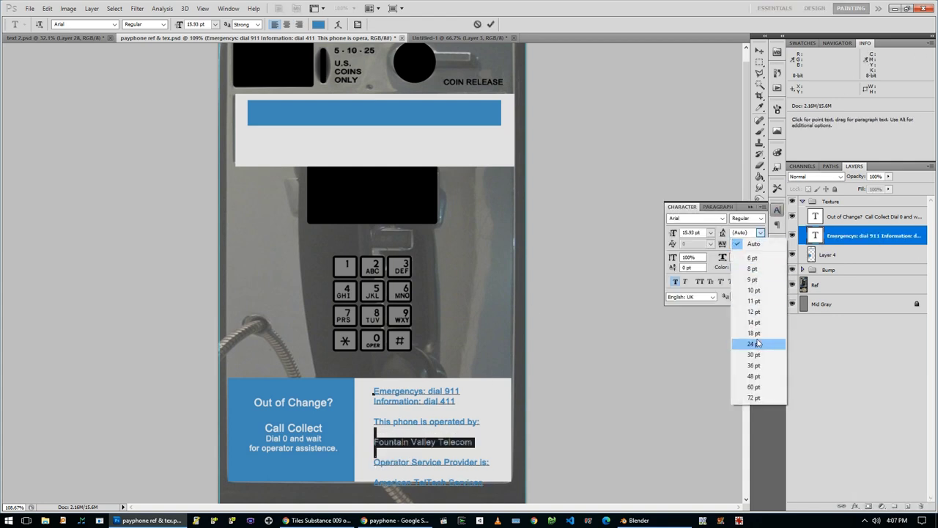
left_click(741, 233)
left_click_drag(373, 446, 483, 467)
left_click(760, 232)
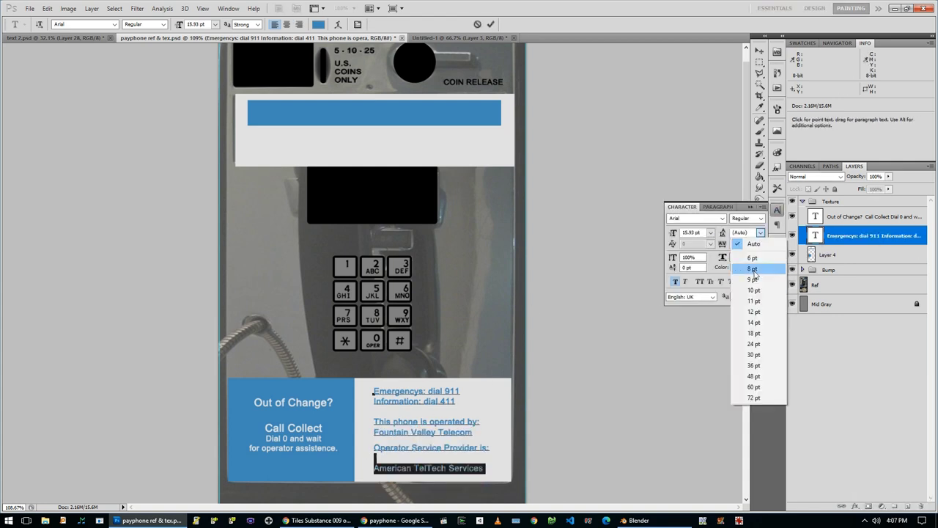
left_click(753, 291)
left_click(760, 232)
left_click_drag(373, 432, 474, 432)
left_click(760, 232)
left_click(753, 311)
key("ctrl+Return")
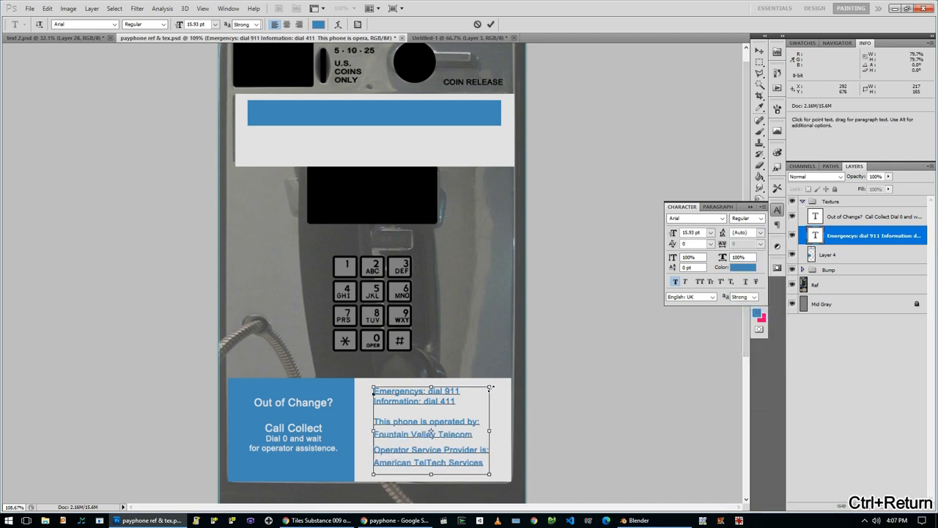
Step: Colour the American TelTech Services and Fountain Valley Telecom lines dark grey #383838
left_click(484, 462)
triple_click(469, 463)
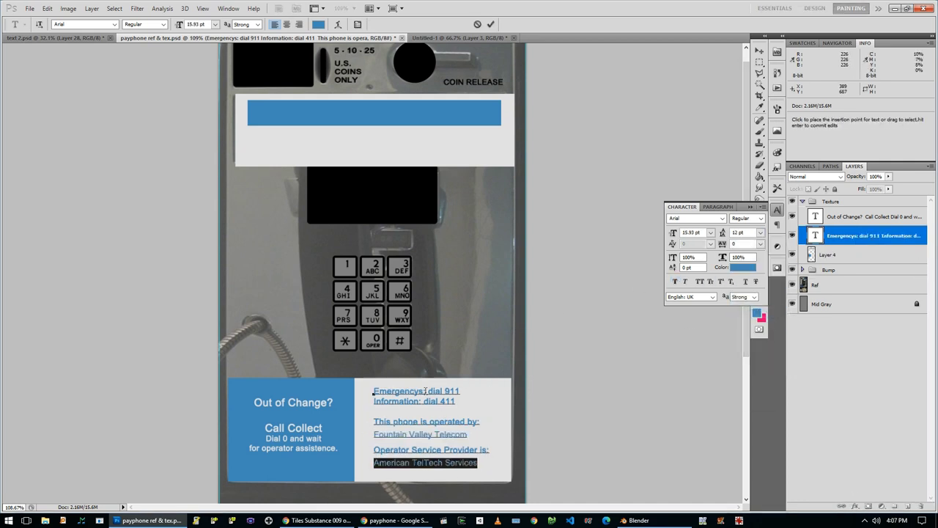
left_click(742, 267)
left_click(775, 345)
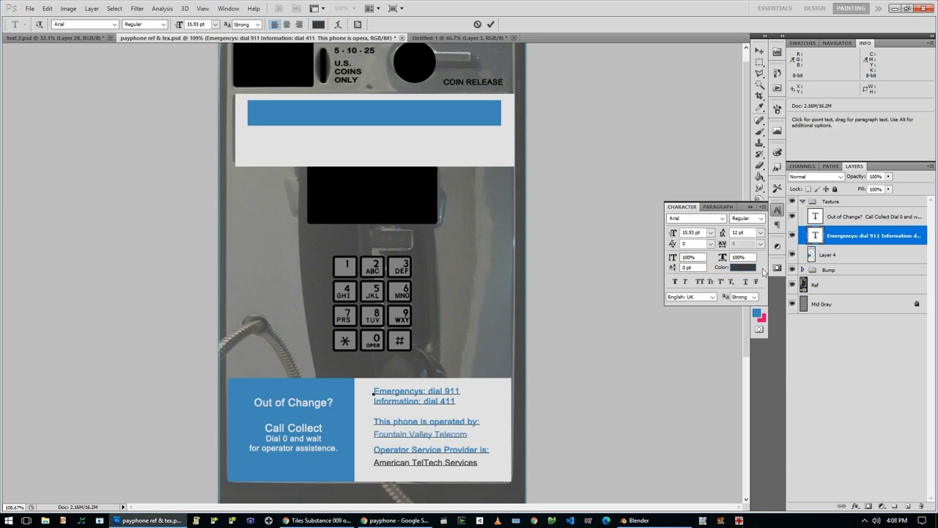
left_click(743, 267)
key("ctrl+c")
key("Escape")
left_click(742, 267)
key("ctrl+v")
key("Return")
Step: Make 'dial 911' and 'dial 411' dark grey #383838 too
left_click_drag(424, 391, 455, 400)
left_click(742, 267)
key("ctrl+v")
key("Return")
left_click(742, 267)
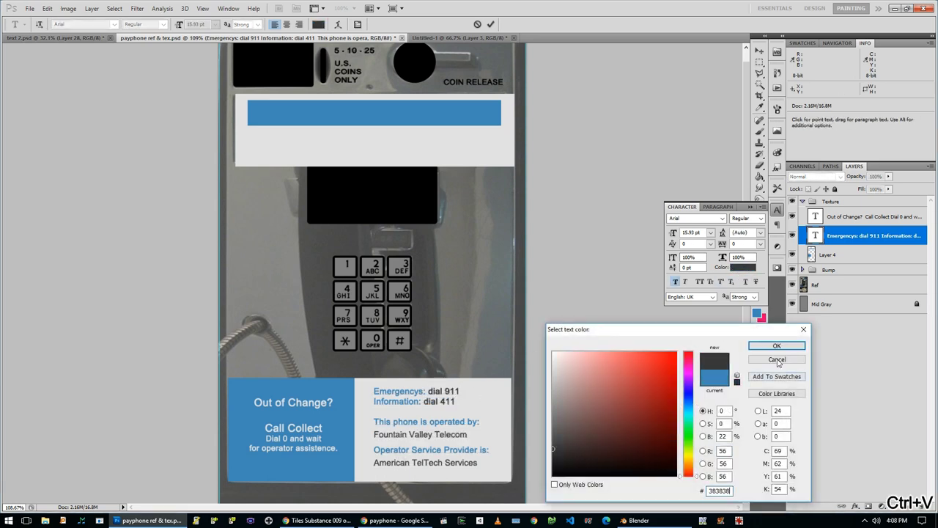
key("ctrl+v")
key("Return")
left_click(373, 461, "ctrl")
Step: On a new layer, fill a thin blue strip as an underline for a provider name
left_click(907, 506)
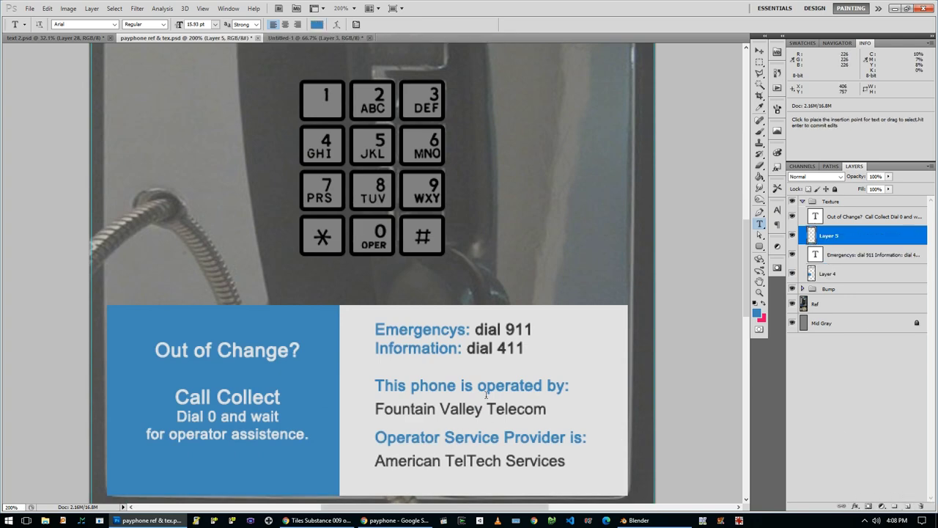
left_click(757, 312)
left_click(742, 344)
key("b")
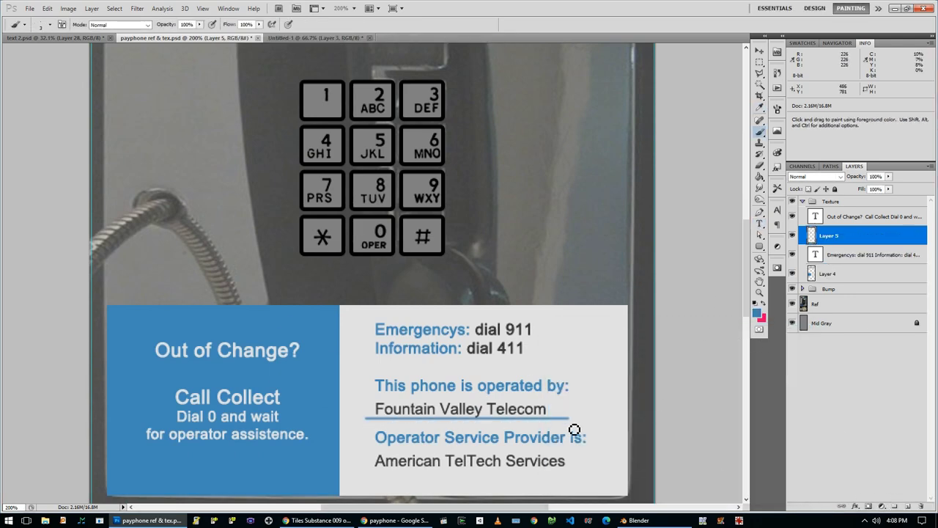
key("ctrl+z")
key("m")
key("alt+BackSpace")
key("ctrl+d")
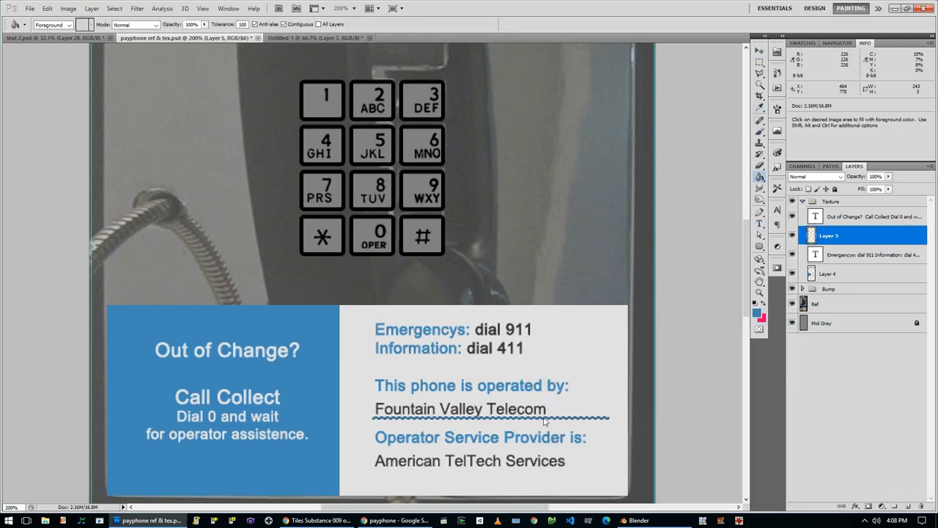
Step: Duplicate the blue rule under American TelTech Services and merge the rules into the fill layer
key("v")
key("ctrl+j")
key("shift+Down")
key("shift+Down")
key("shift+Down")
key("shift+Down")
key("ctrl+e")
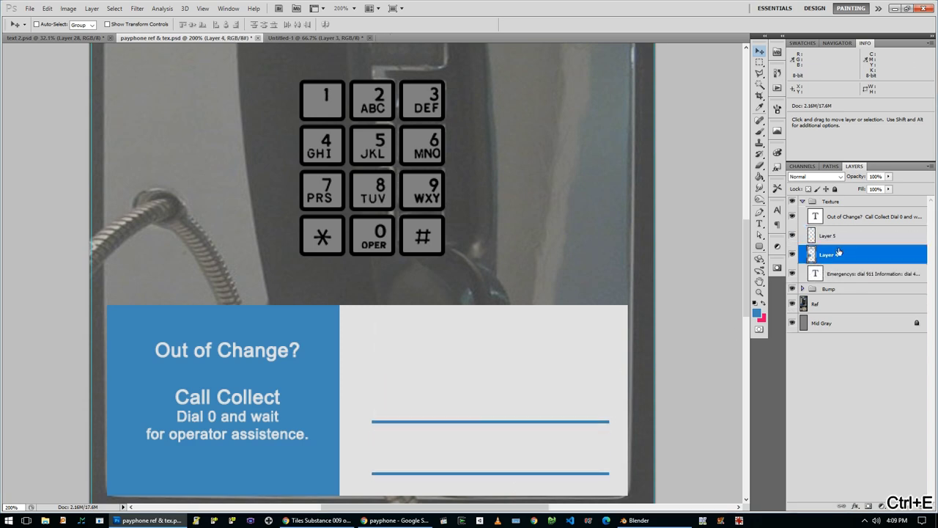
key("ctrl+e")
key("m")
left_click_drag(355, 363, 375, 485)
key("ctrl+alt+z")
key("ctrl+alt+z")
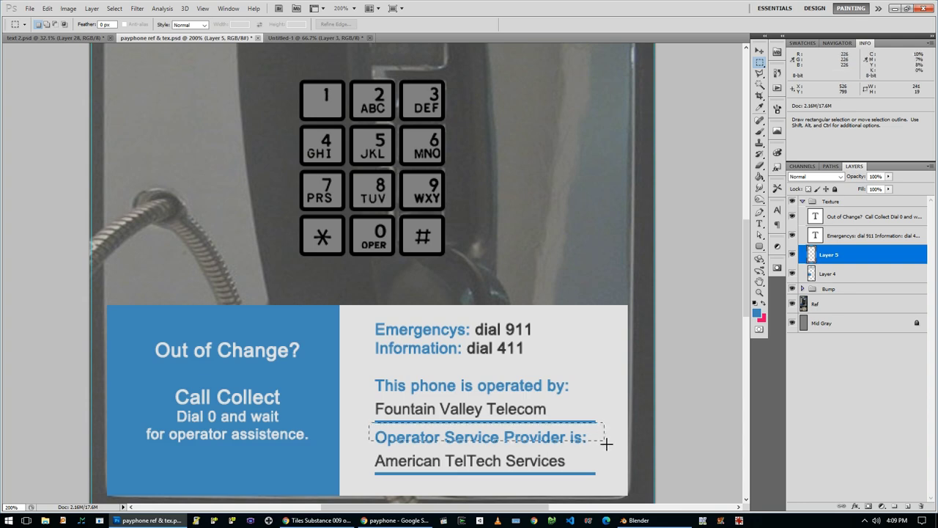
key("ctrl+d")
Step: Correct the spelling to 'Emergencies', add a colon after 'Call Collect', and group the label layers as Bottom
key("t")
key("ctrl+Return")
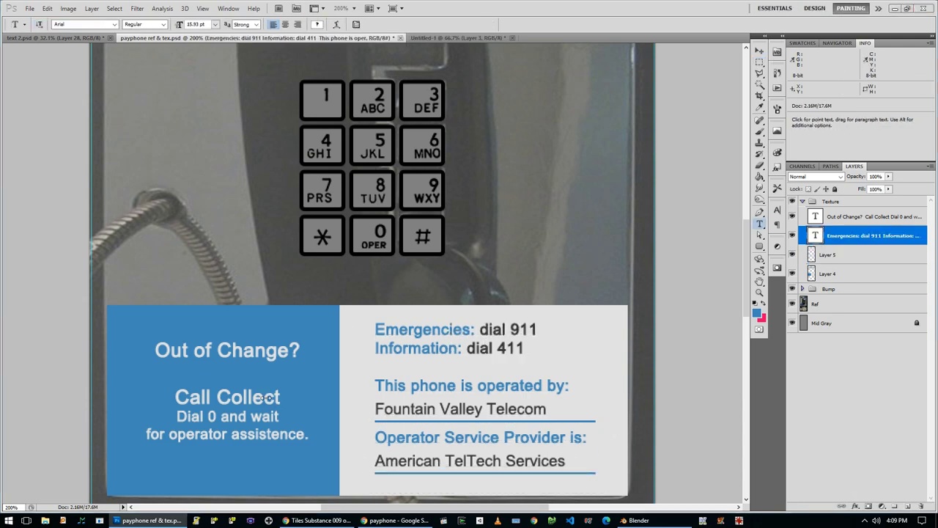
left_click(279, 396)
type(":")
left_click_drag(146, 415, 308, 436)
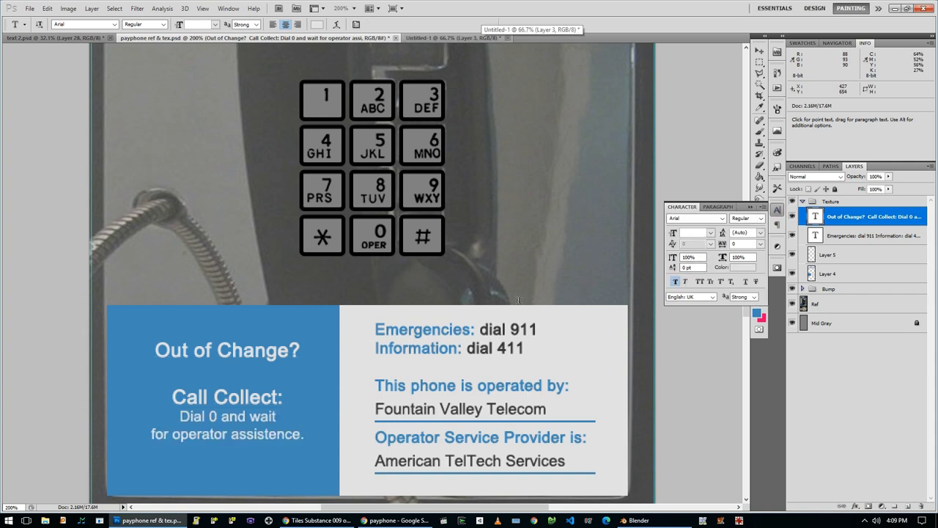
left_click(895, 505)
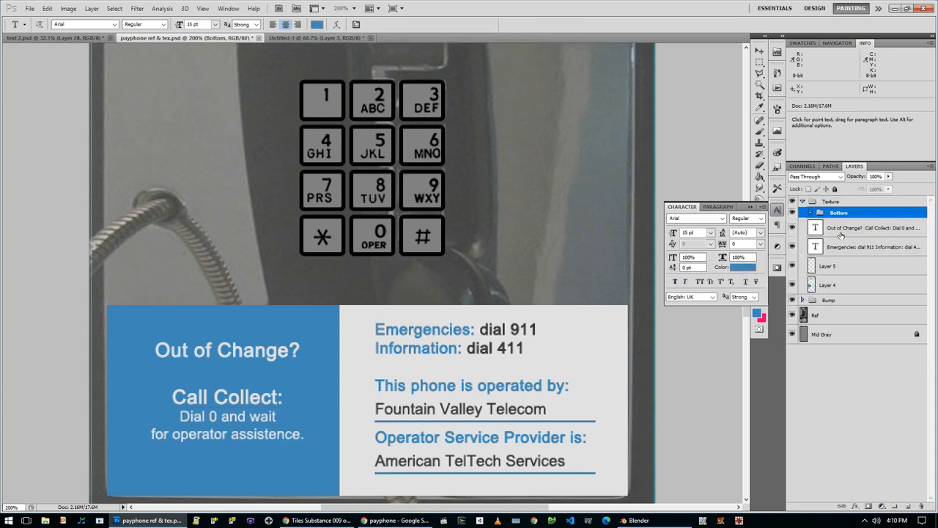
key("ctrl+e")
Step: Rename the merged layer 'Bottom Label Colors' and copy the top label area onto its own layer
double_click(857, 258)
key("Return")
scroll(445, 220, "up", 10)
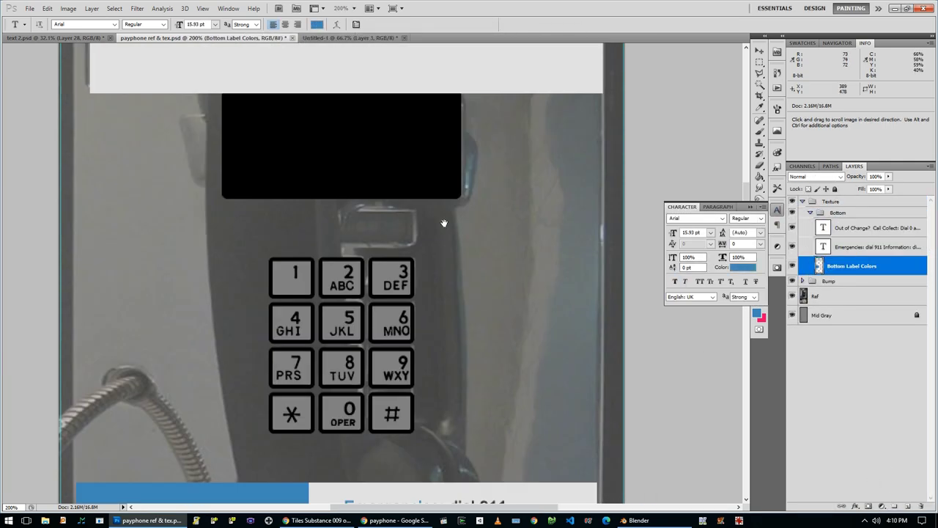
key("m")
left_click_drag(70, 128, 620, 276)
key("ctrl+j")
left_click(850, 265)
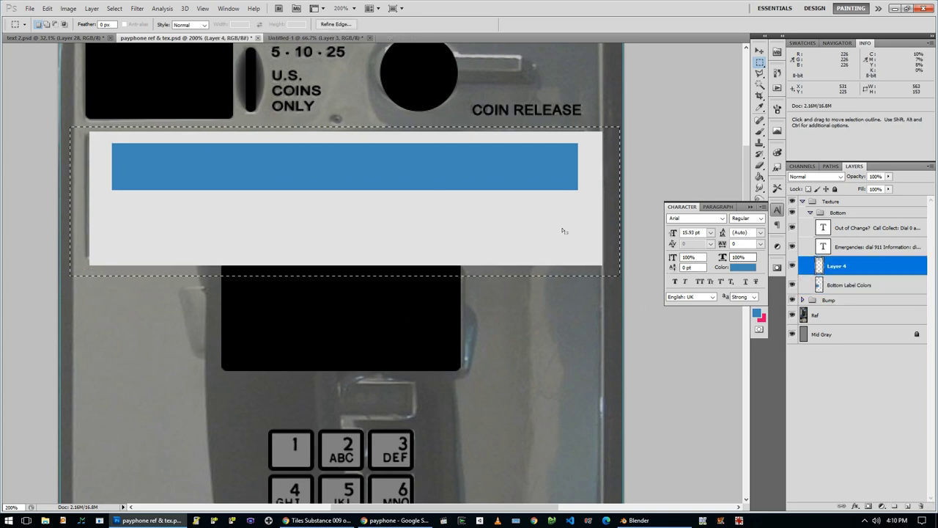
key("ctrl+d")
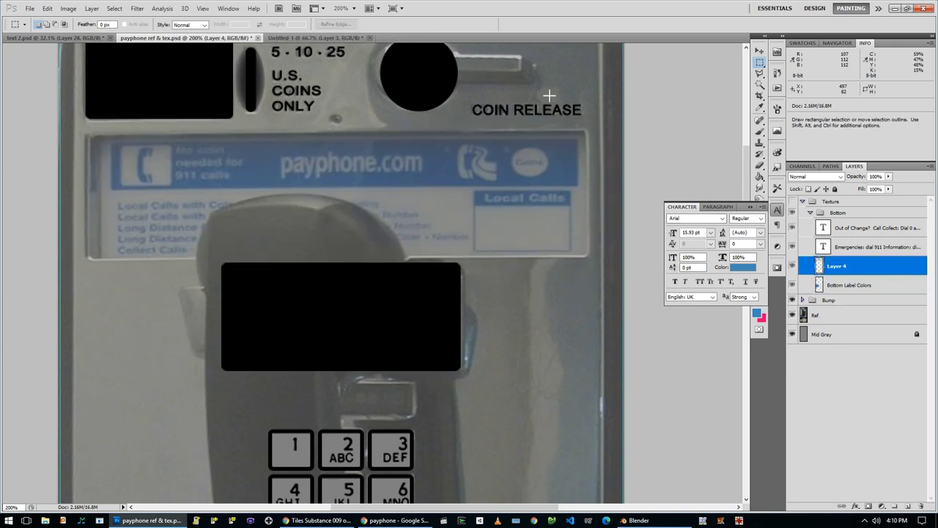
Step: Group the top label layer into a new group named Top
key("ctrl+g")
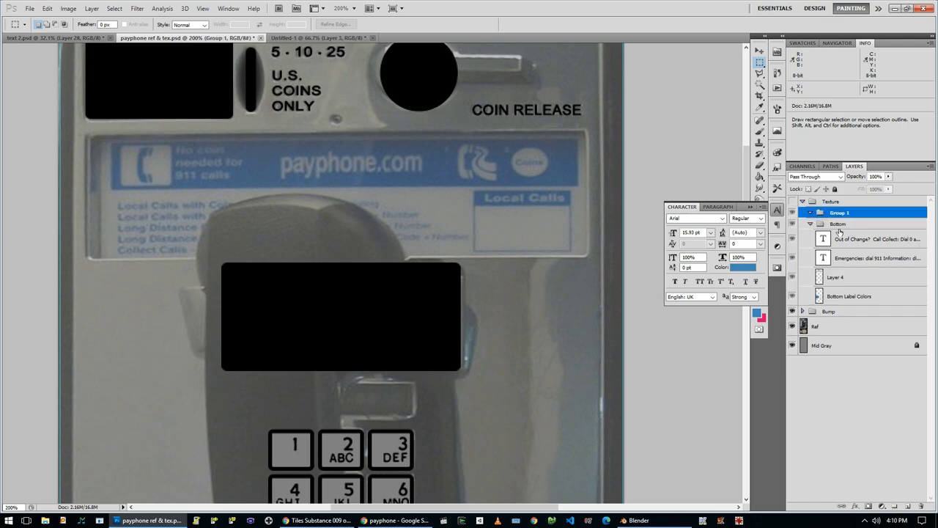
scroll(614, 318, "down", 5)
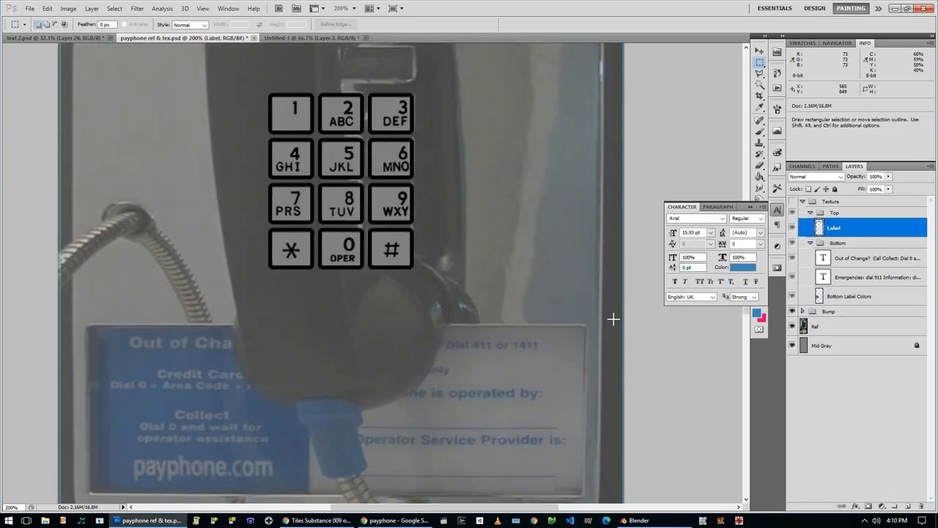
scroll(499, 279, "up", 4)
scroll(499, 279, "down", 8)
scroll(285, 192, "up", 10)
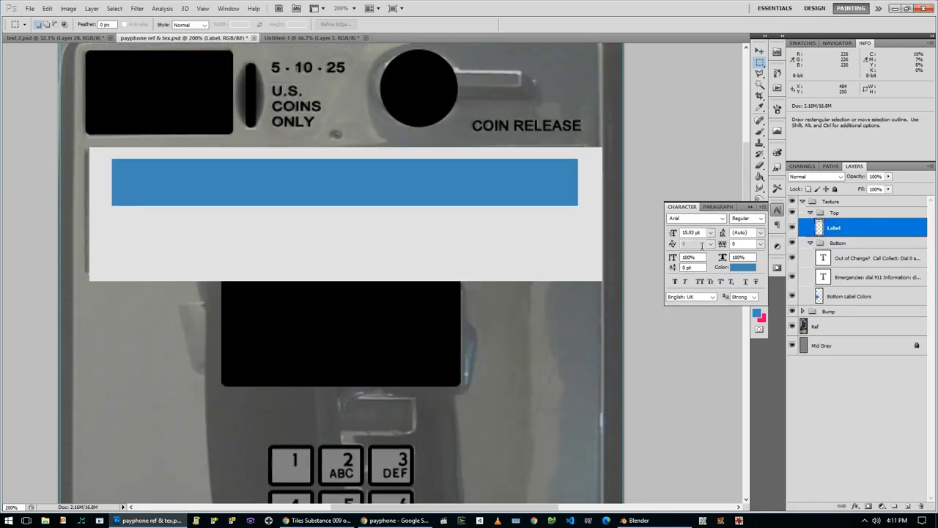
Step: Type the title 'FountainValleyPhones' on the top label's blue bar
key("t")
left_click(285, 192)
type("FountainValleyPhones")
key("ctrl+Return")
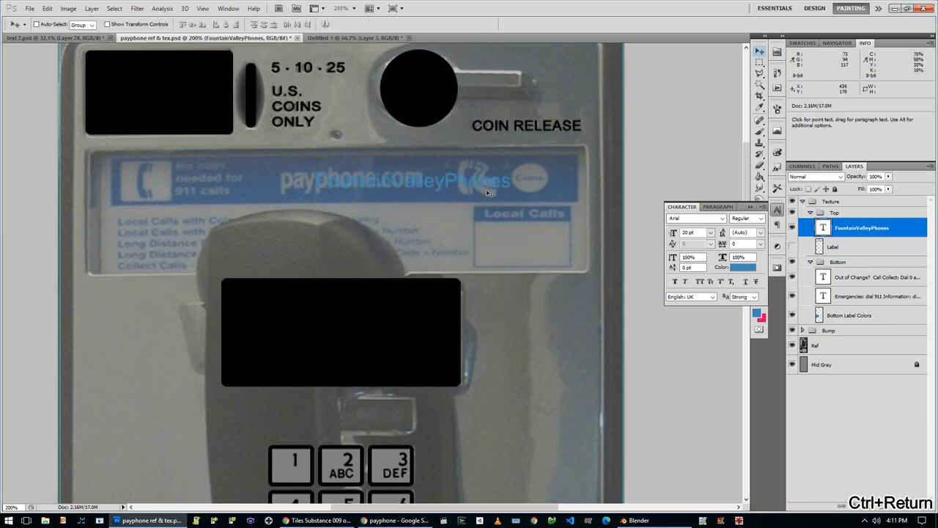
key("v")
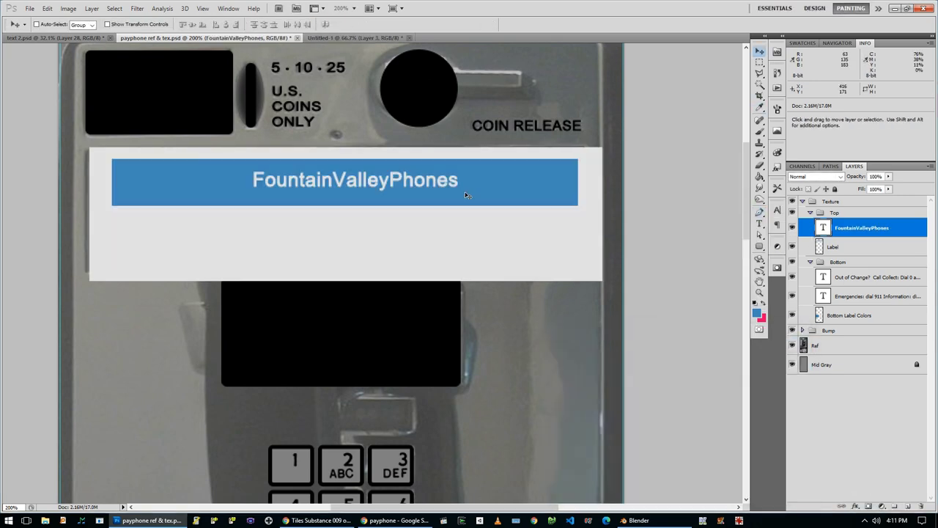
left_click(652, 225, "ctrl+alt")
left_click(652, 225, "ctrl+alt")
Step: Double the image size to 200% in Image Size
key("ctrl+alt+i")
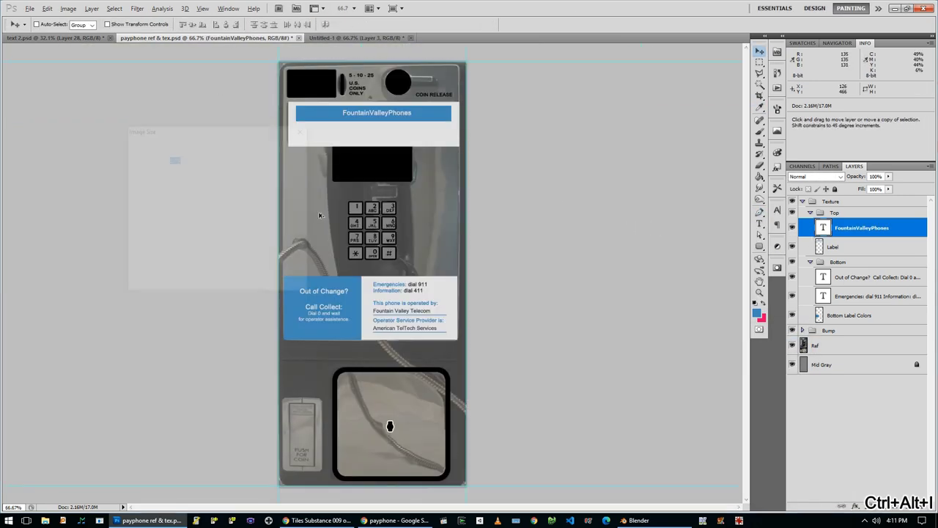
type("200")
left_click(132, 263)
key("Return")
left_click(406, 266, "ctrl")
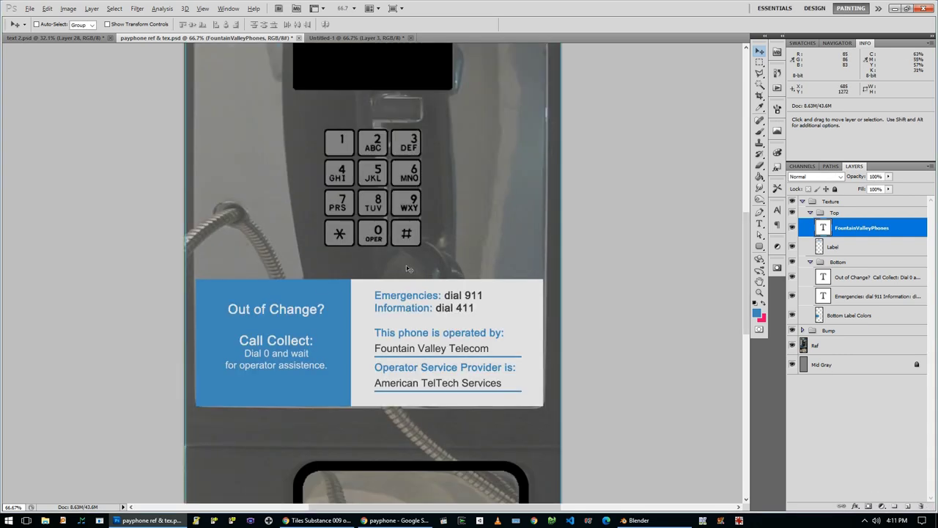
left_click(406, 265, "ctrl+alt")
Step: Rename the Label layer to 'Top Label Colors'
left_click(791, 246)
double_click(833, 246)
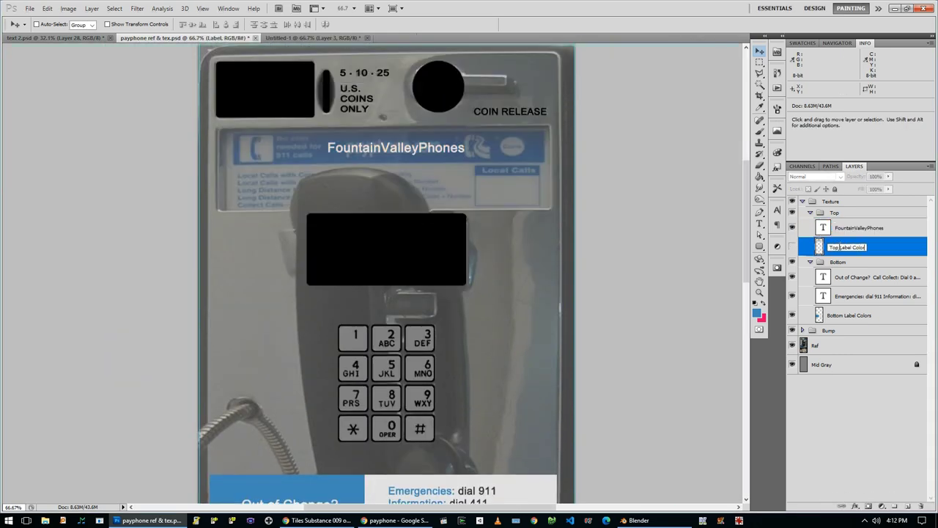
type("s")
key("Return")
Step: Add white 'No coins needed for 911 calls' text and move it beside FountainValleyPhones
key("t")
left_click(475, 257)
key("ctrl+Return")
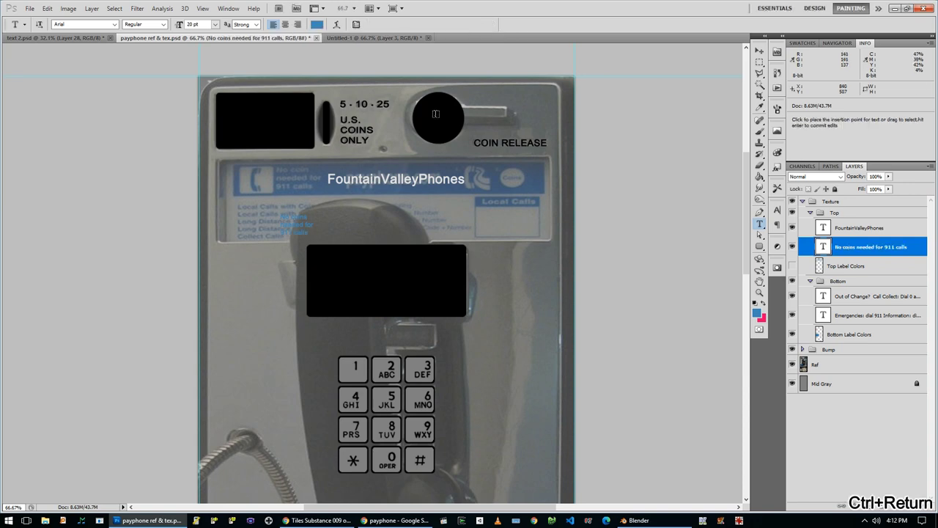
key("ctrl+b")
left_click(742, 267)
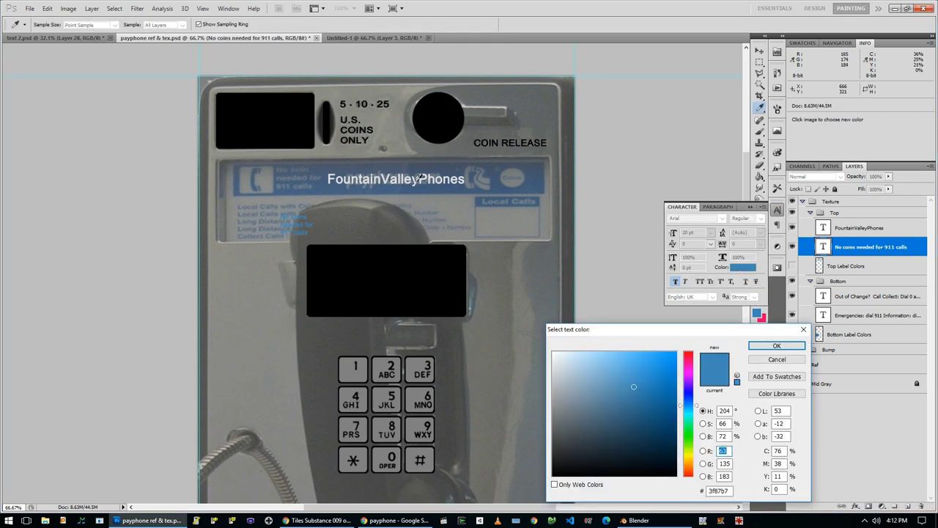
left_click(556, 355)
left_click(783, 338)
left_click(293, 205, "ctrl")
left_click_drag(302, 249, 302, 187, "ctrl")
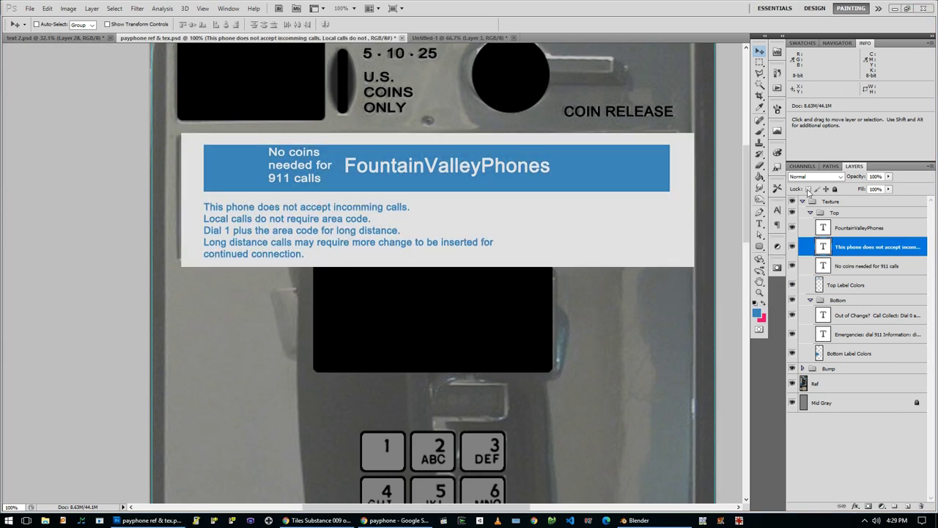
Step: Set the foreground colour to near-white
left_click(760, 247)
left_click(756, 313)
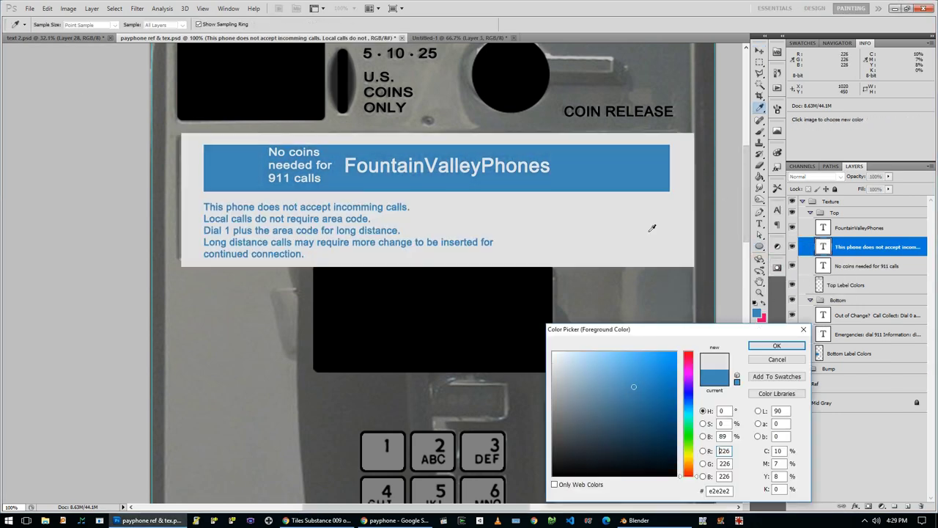
left_click(779, 373)
Step: Draw a white circle at the right of the blue bar on a new layer, then hide it
left_click(861, 227)
left_click(908, 505)
left_click_drag(608, 149, 639, 179)
key("v")
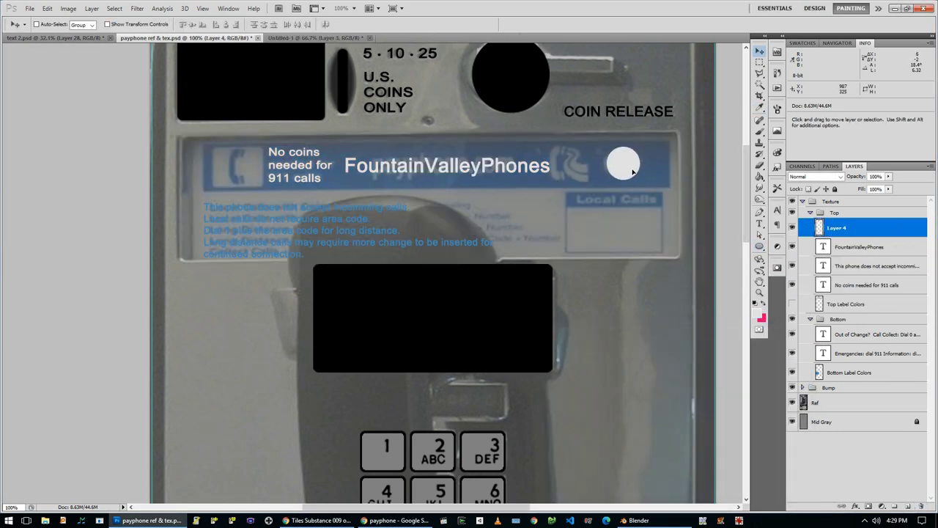
left_click_drag(759, 247, 791, 257)
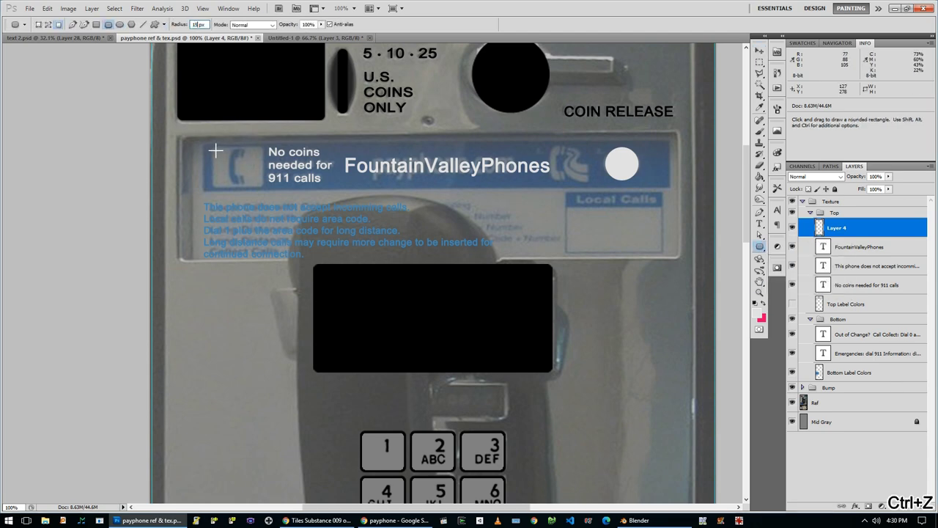
left_click(792, 227)
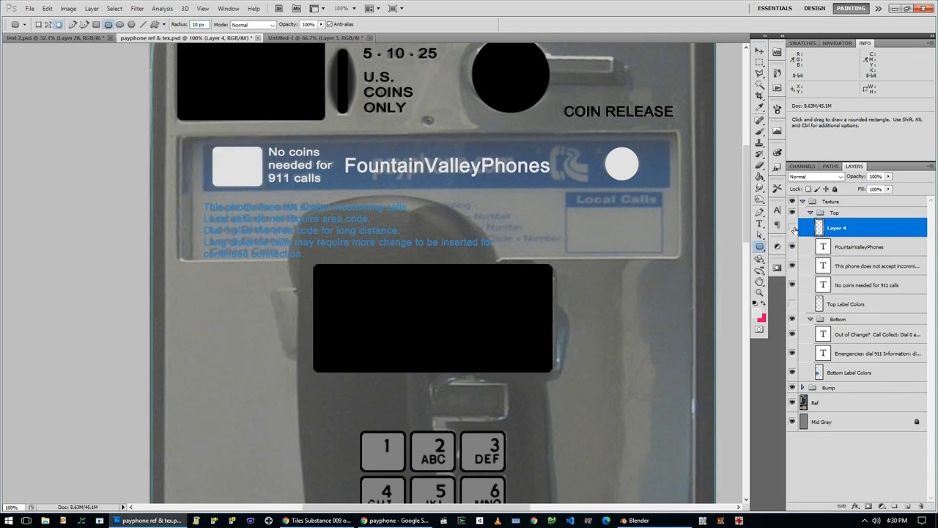
Step: Duplicate the label colour layer into the Top group and hide the original Top Label Colors panel
left_click(908, 506)
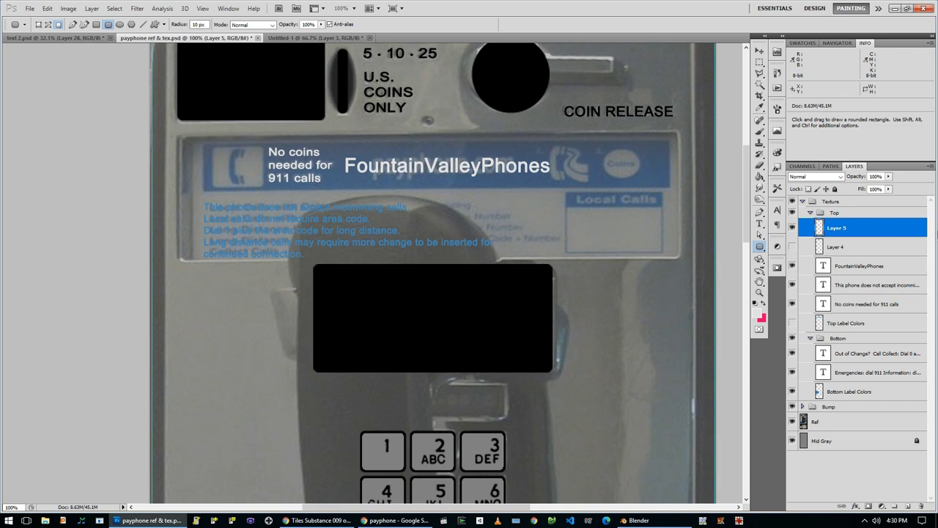
left_click(792, 322)
key("i")
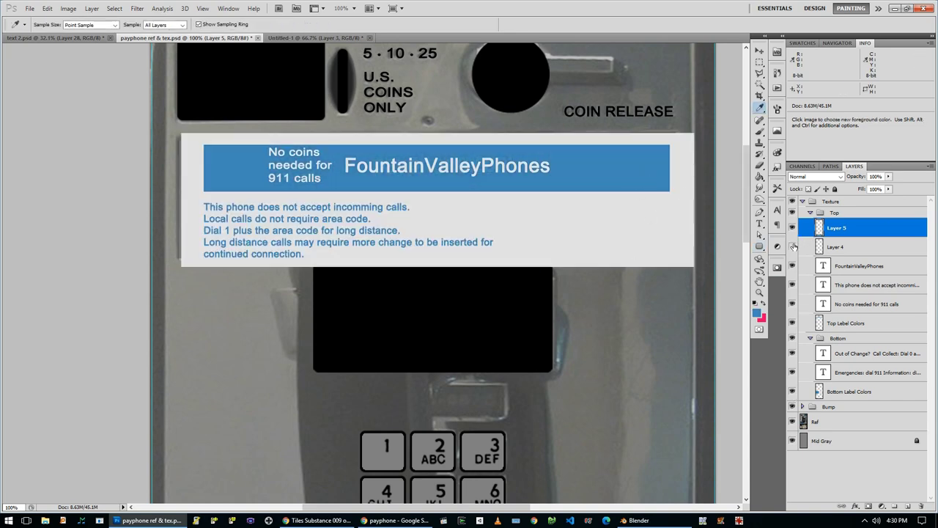
left_click(842, 393)
key("v")
key("ctrl+j")
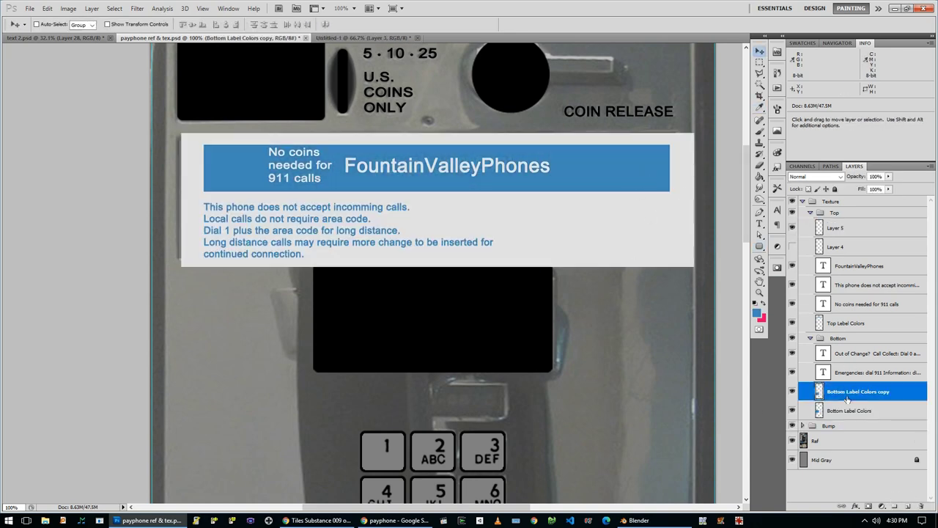
left_click_drag(848, 398, 843, 319)
left_click(792, 341)
Step: Draw a small and a larger blue ellipse on the empty Layer 5
left_click(835, 228)
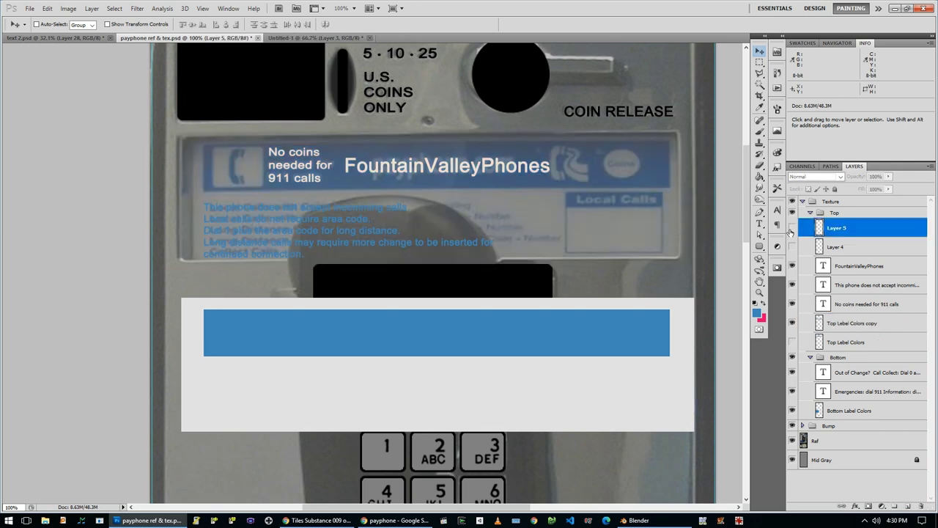
left_click(760, 247)
left_click_drag(285, 418, 285, 419)
left_click_drag(340, 367, 402, 422)
left_click(304, 406, "ctrl")
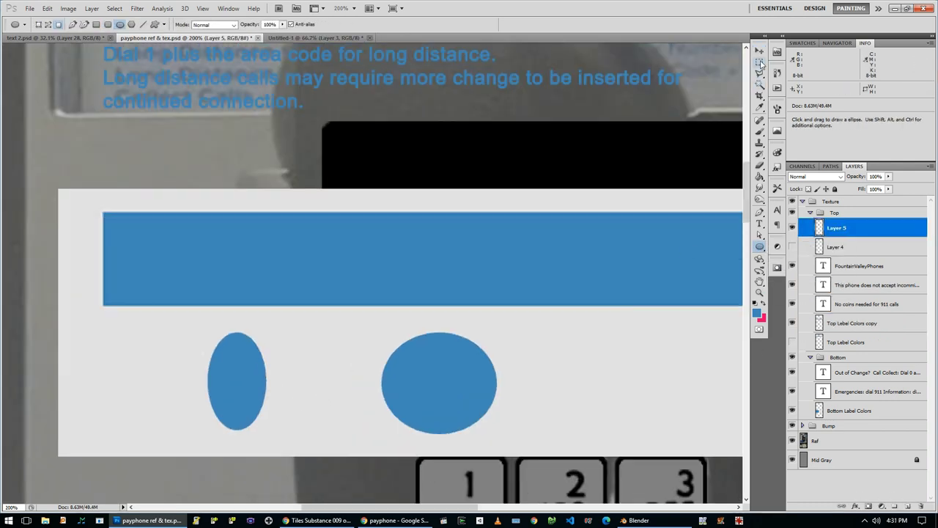
Step: Cut the small ellipse into a crescent and trim the large ellipse down to a strip
left_click(760, 63)
left_click_drag(212, 336, 274, 429)
key("Delete")
key("ctrl+d")
left_click_drag(196, 380, 283, 440)
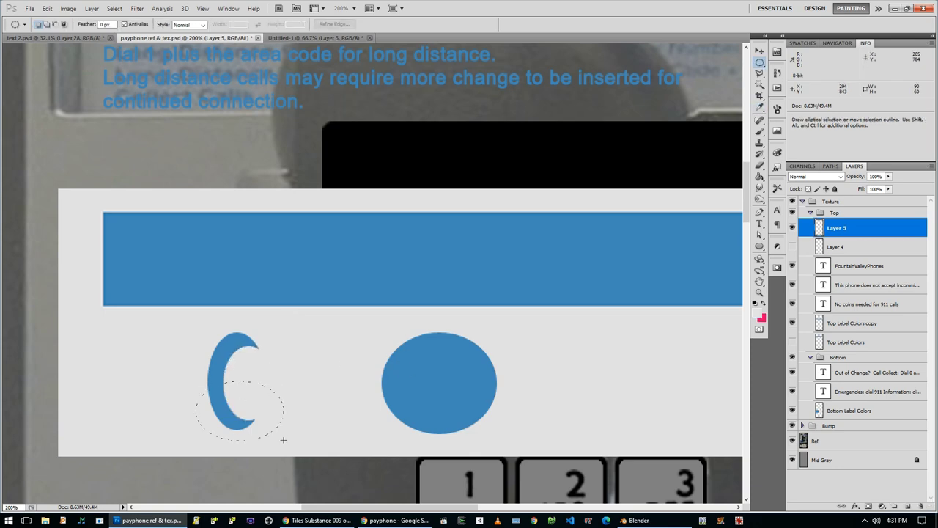
key("ctrl+z")
key("shift+m")
left_click_drag(197, 380, 271, 444)
key("Delete")
key("Delete")
left_click_drag(452, 326, 506, 439)
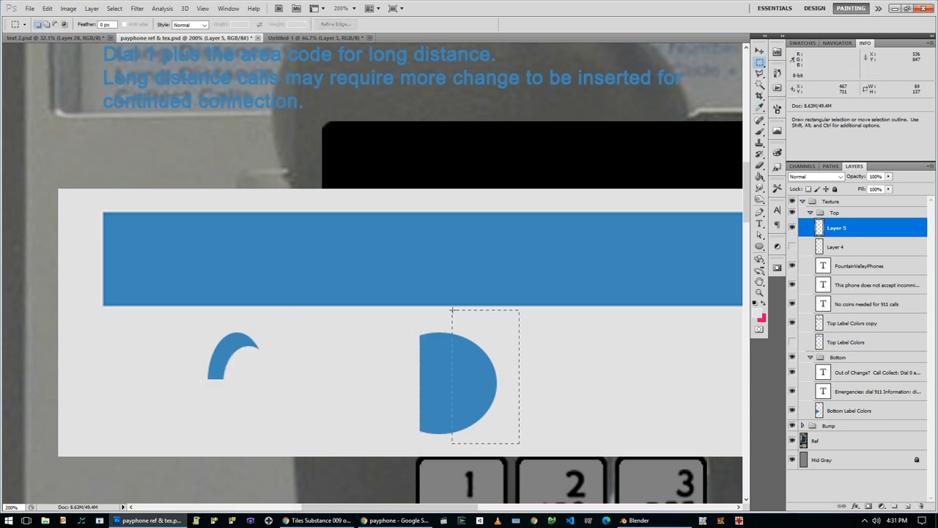
key("Delete")
key("ctrl+d")
Step: Trim the strip's ends and cut away its corner with oval and lasso selections
key("l")
left_click(759, 63)
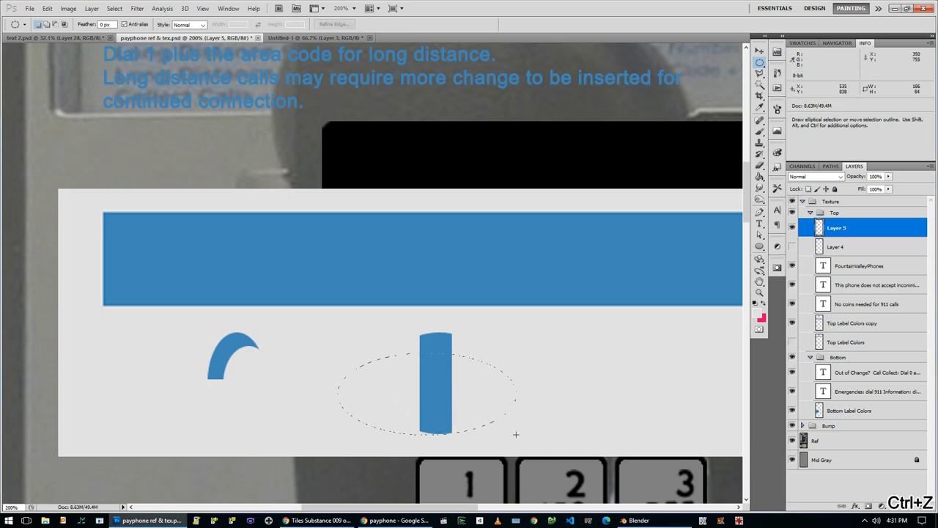
key("Delete")
key("ctrl+d")
key("l")
left_click(445, 353)
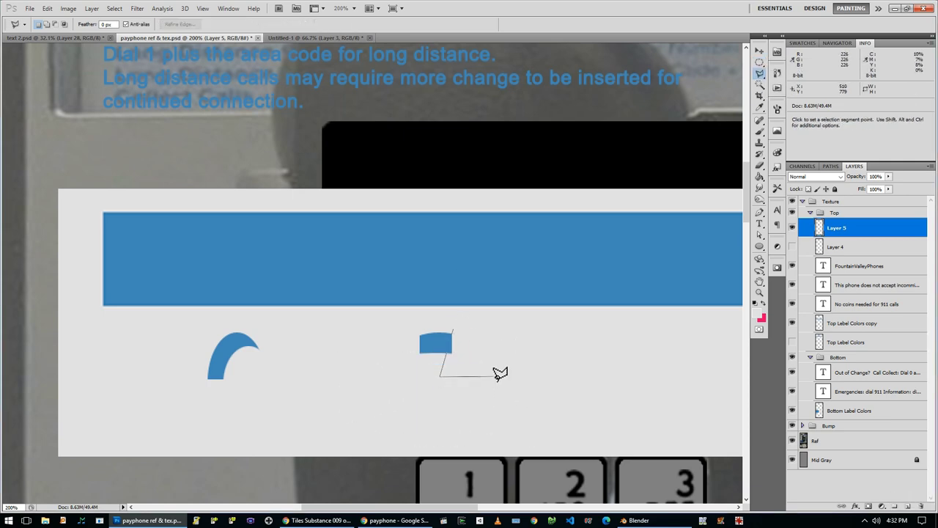
double_click(494, 344)
key("Delete")
key("ctrl+d")
key("ctrl+z")
key("ctrl+d")
Step: Copy the curved piece to a new layer, resize it, and merge it into Layer 5
key("m")
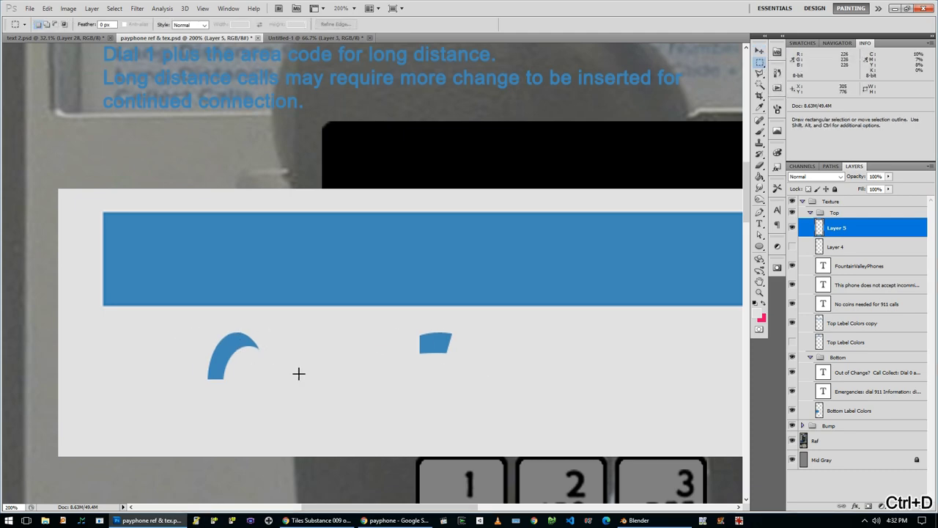
left_click_drag(223, 332, 256, 366)
key("ctrl+j")
key("ctrl+t")
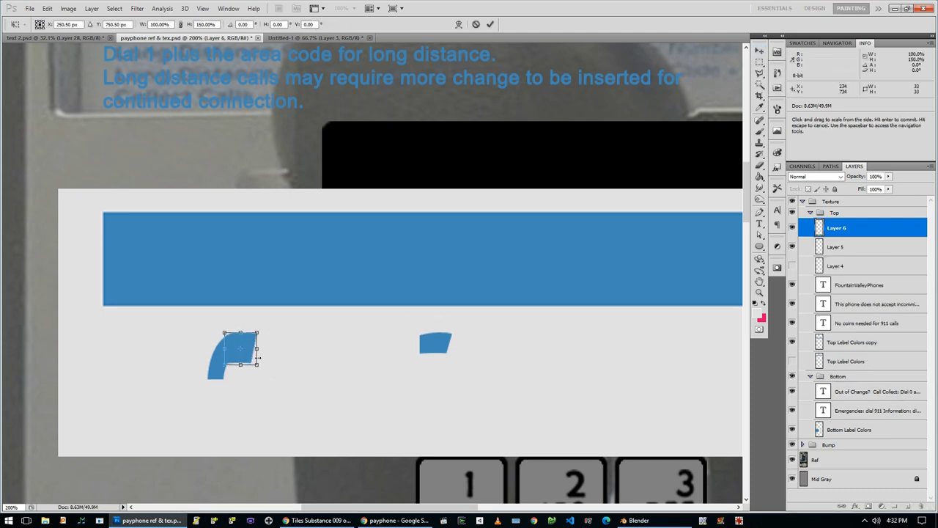
scroll(271, 330, "up", 3)
scroll(271, 330, "down", 3)
key("Return")
key("b")
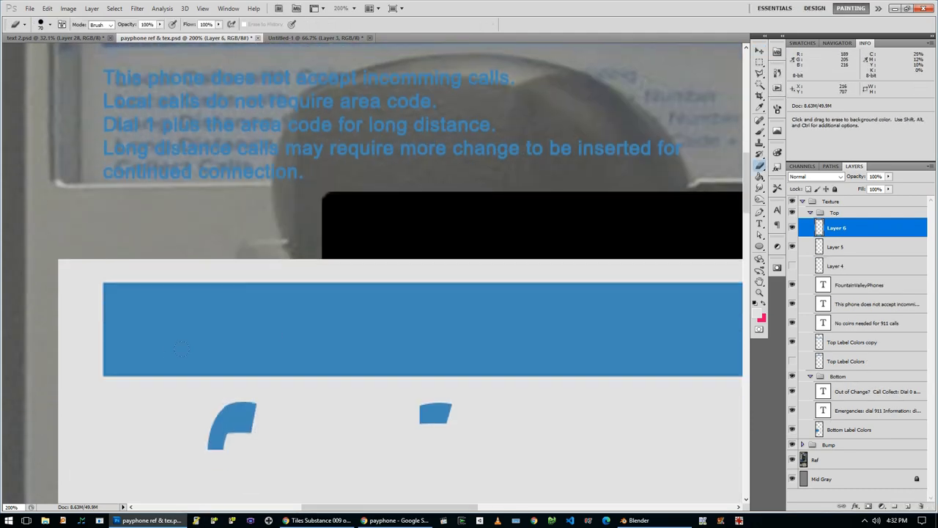
key("ctrl+space")
left_click(268, 430, "ctrl")
key("ctrl+e")
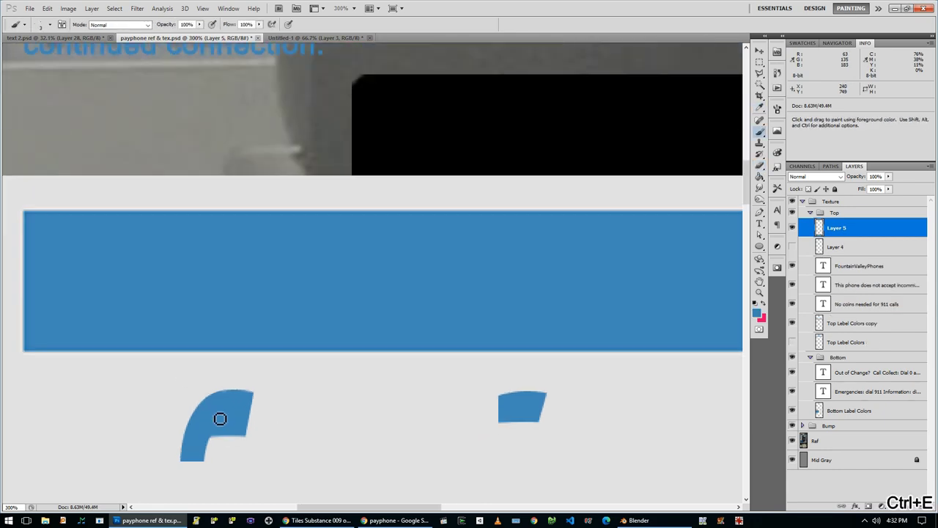
Step: Copy the curved piece's tip to its own layer and merge it back into Layer 5
key("l")
left_click(244, 387)
left_click(244, 387)
key("ctrl+j")
left_click_drag(264, 421, 288, 421, "ctrl+shift")
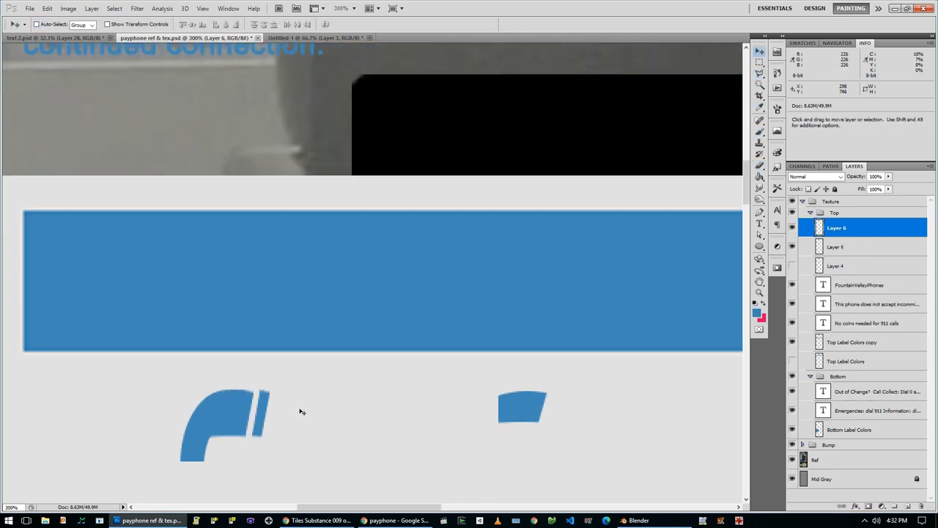
key("ctrl+z")
key("e")
key("ctrl+e")
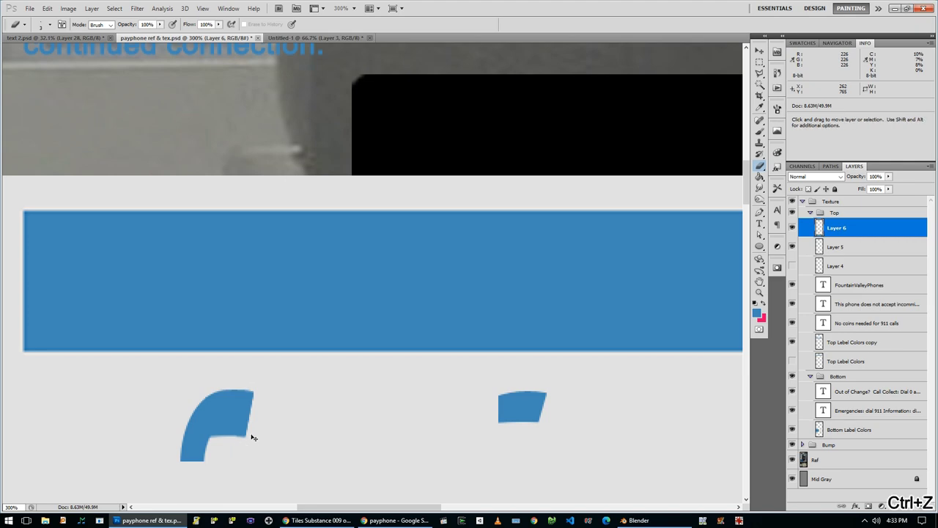
left_click(269, 435, "ctrl+alt")
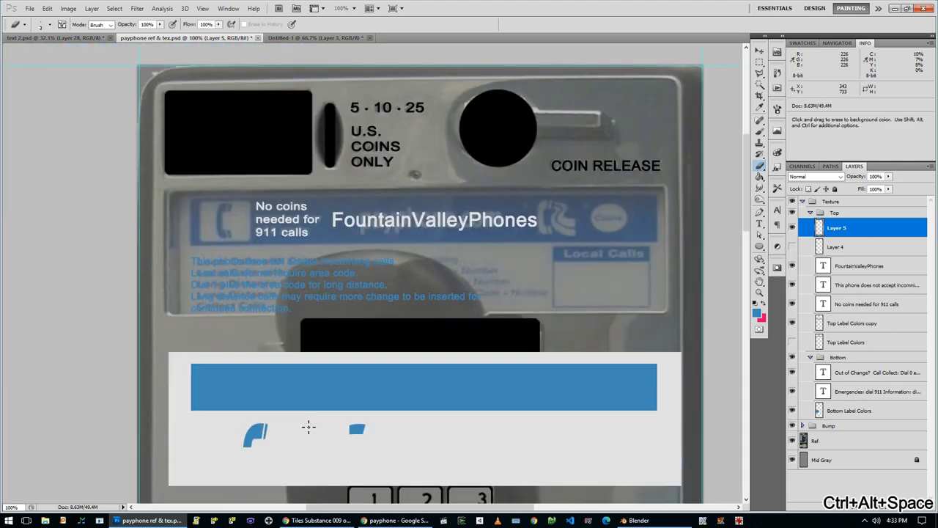
Step: Duplicate the handset half, flip it vertically, move it below, and merge down
key("ctrl+j")
left_click(68, 8)
left_click(212, 149)
key("ctrl+z")
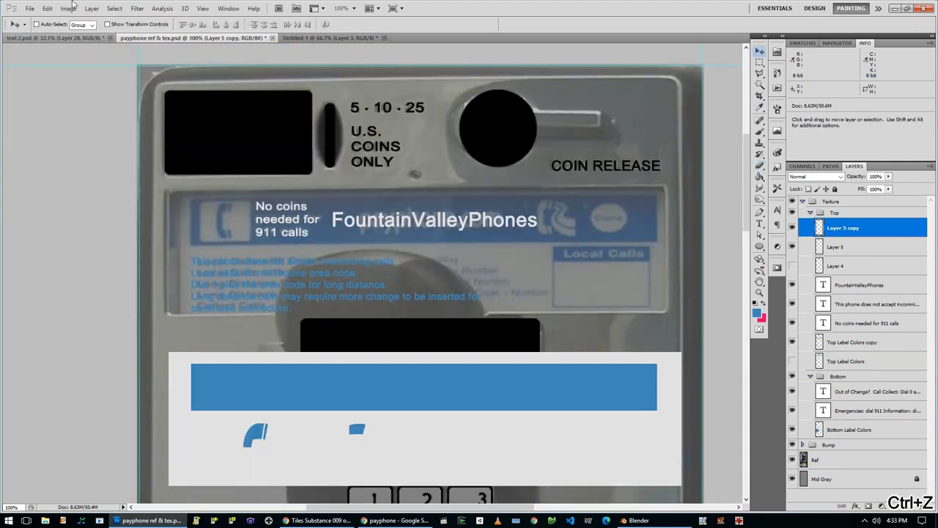
left_click(47, 8)
left_click(210, 312)
key("v")
left_click_drag(278, 438, 278, 464)
scroll(278, 464, "down", 3)
left_click(284, 425, "ctrl")
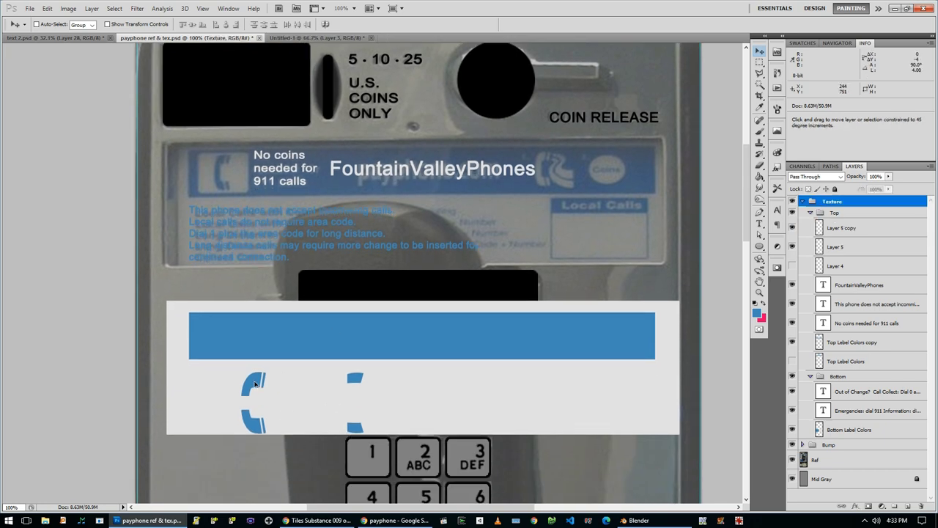
key("ctrl+z")
key("ctrl+e")
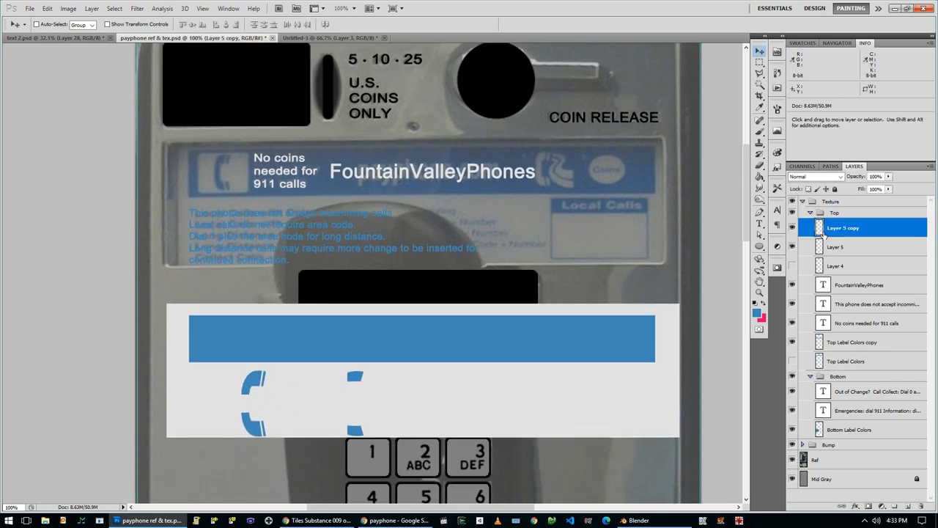
Step: Stretch the handset's lower piece downward with Free Transform
left_click(253, 397, "ctrl")
key("m")
left_click_drag(207, 387, 266, 357)
key("ctrl+t")
left_click_drag(237, 387, 237, 417)
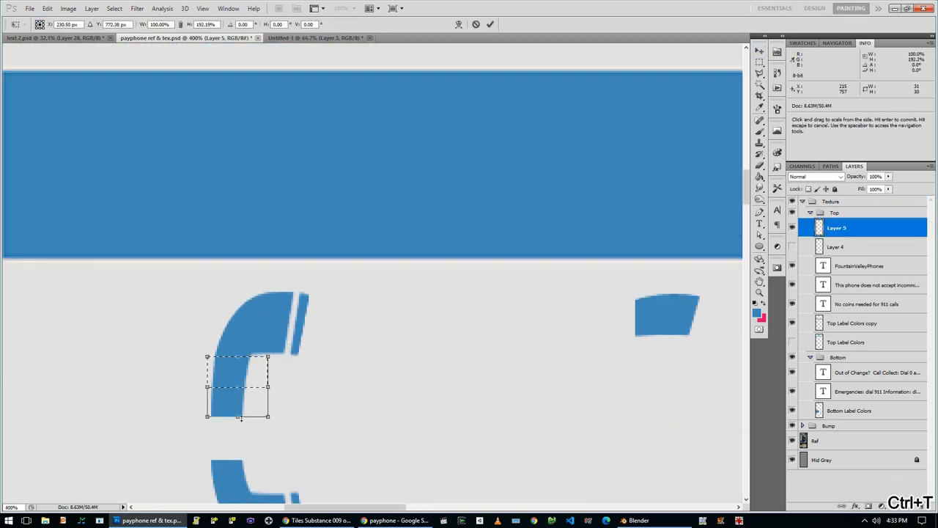
key("Return")
key("ctrl+d")
scroll(254, 462, "down", 1)
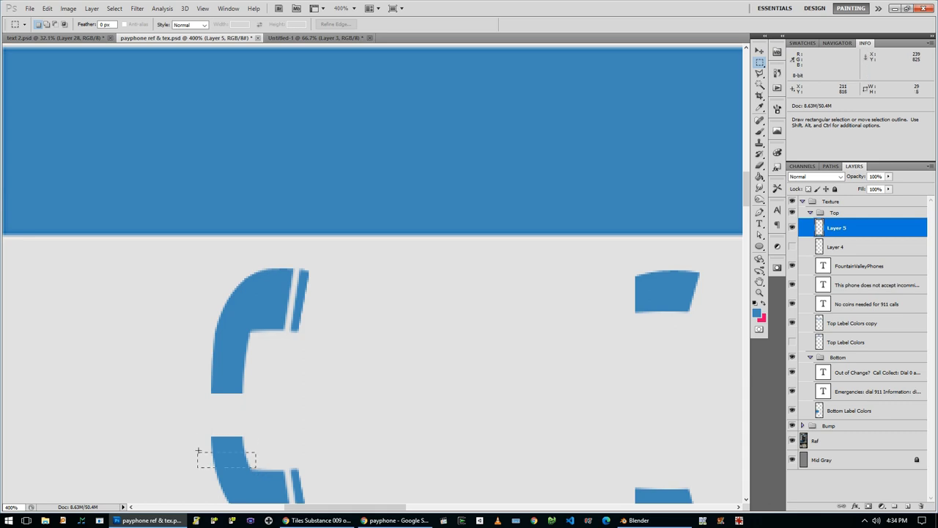
left_click(308, 408, "ctrl+alt")
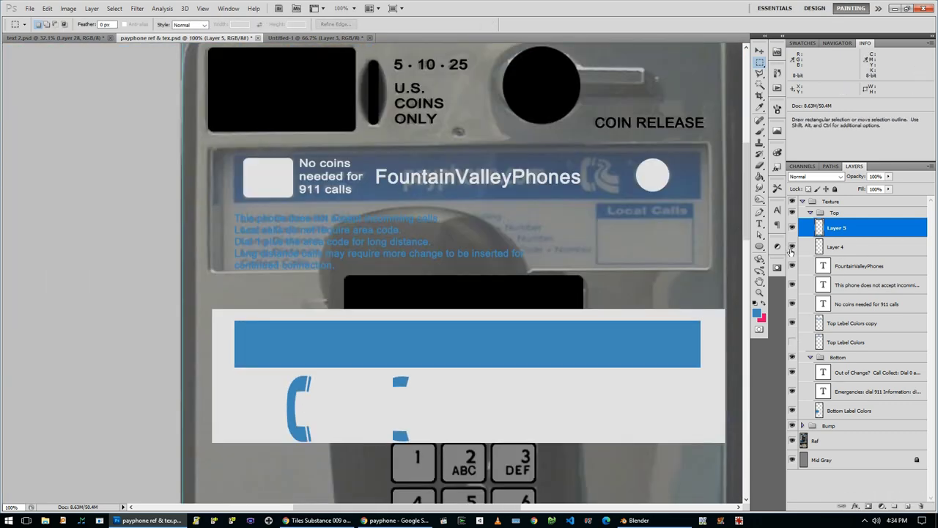
Step: Place a shrunken copy of the handset in the top label's 911 icon box
key("ctrl+j")
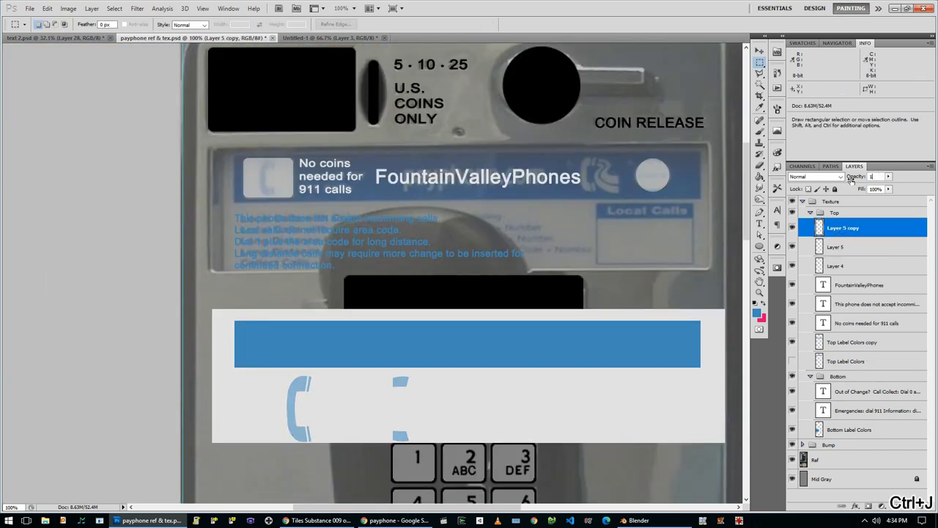
left_click_drag(299, 408, 279, 196, "ctrl")
key("ctrl+plus")
key("ctrl+plus")
key("ctrl+t")
key("Return")
left_click(236, 198, "ctrl+alt")
Step: Put another handset copy beside FountainValleyPhones and make it white with Color Overlay
key("ctrl+j")
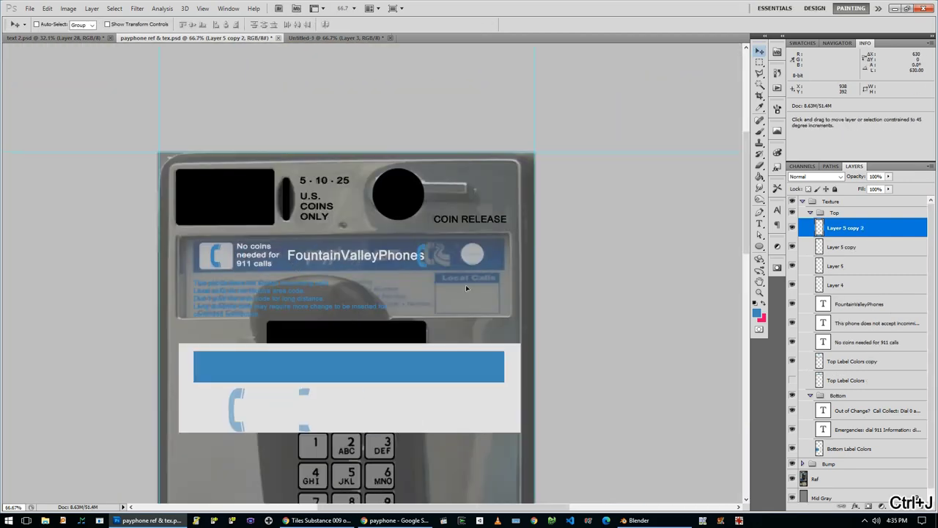
left_click_drag(210, 256, 483, 257, "ctrl")
left_click(486, 255, "ctrl")
right_click(855, 240)
left_click(835, 247)
left_click(482, 342)
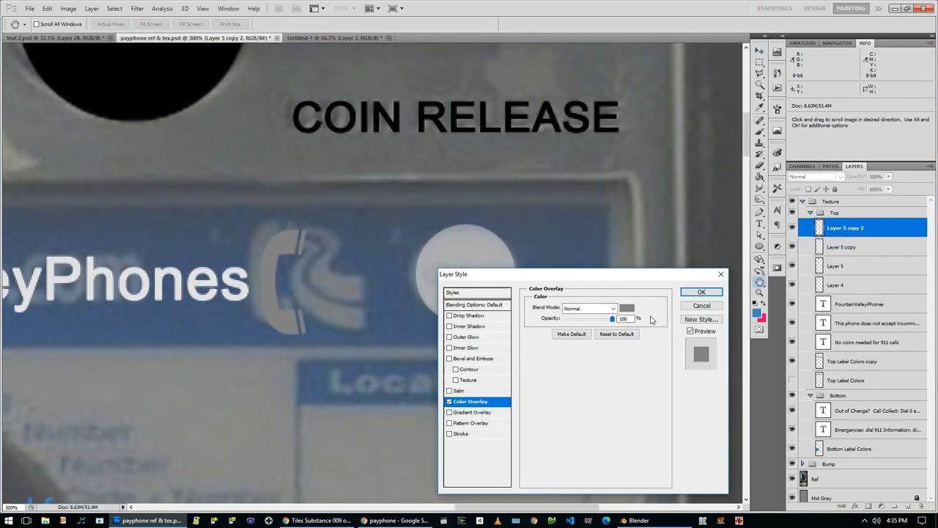
left_click(704, 295)
Step: Paint a blue wave arc beside the logo handset on a new layer
key("ctrl+shift+alt+n")
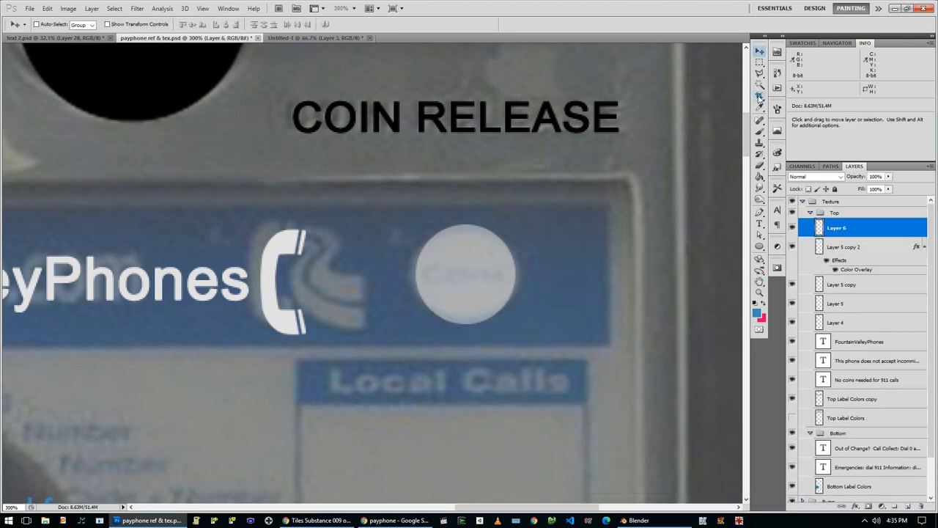
key("b")
left_click_drag(337, 277, 368, 292)
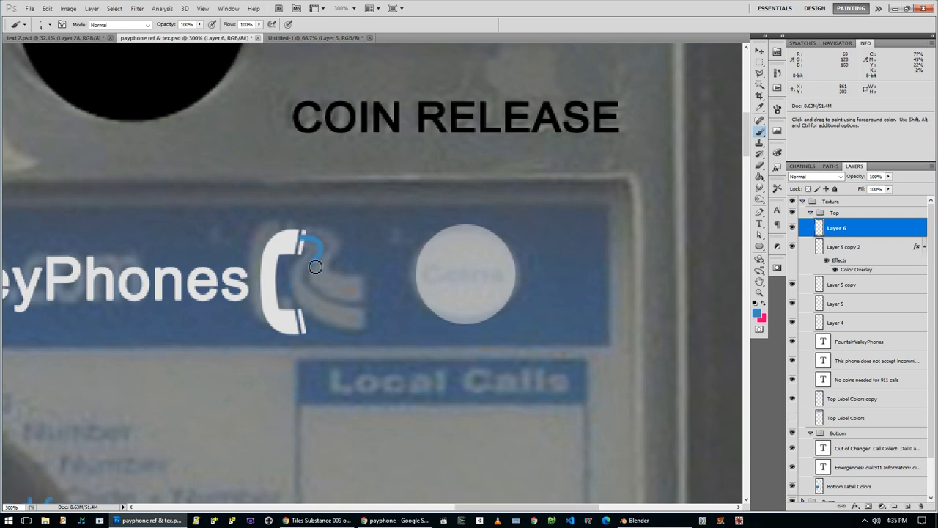
Step: Give the painted waves layer a light grey Stroke layer style
key("ctrl+z")
key("ctrl+z")
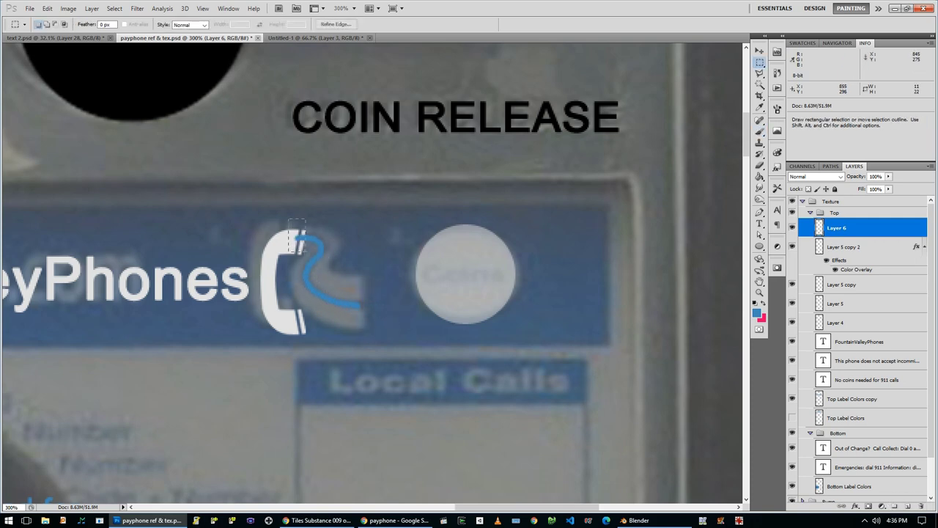
right_click(821, 228)
left_click(842, 244)
left_click(462, 433)
left_click(552, 368)
left_click(557, 345)
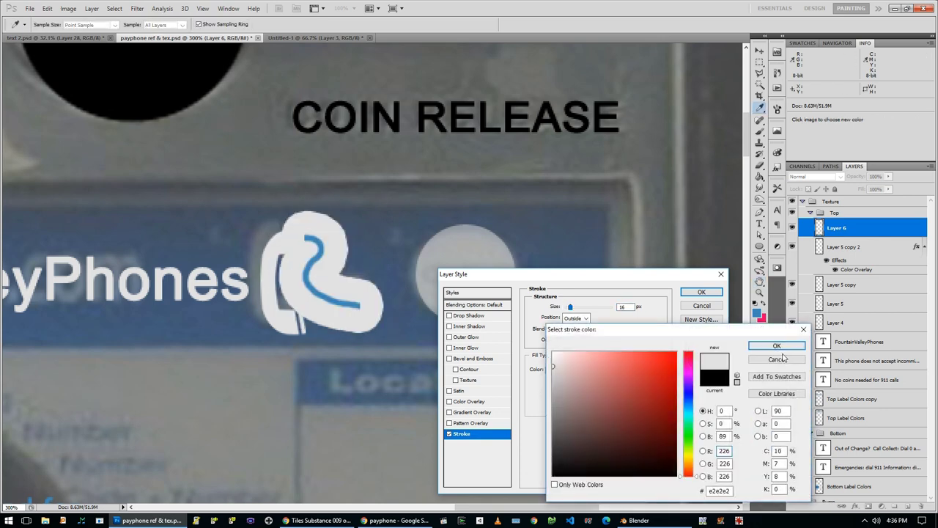
left_click(776, 344)
left_click(702, 291)
Step: Nudge the waves right, merge them with their stroke, and fill the selected corner white
left_click(791, 418)
key("v")
left_click_drag(389, 295, 420, 295)
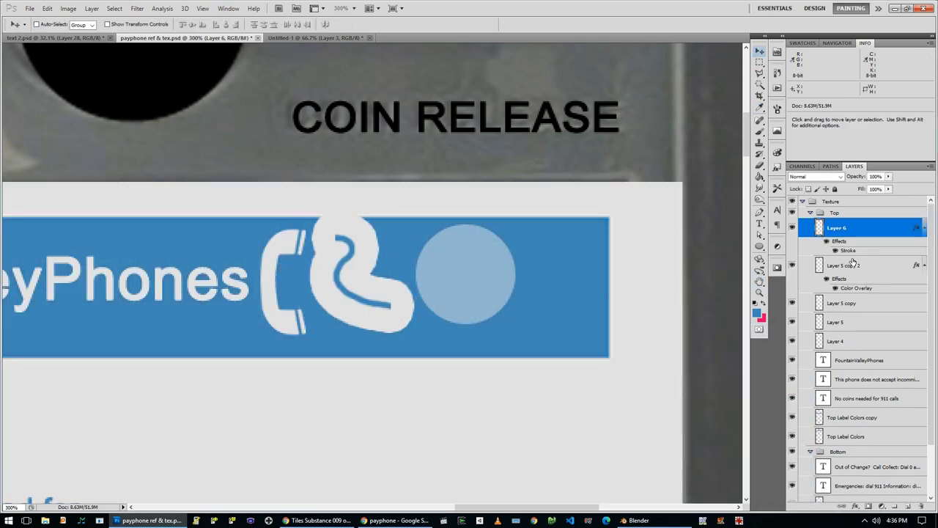
left_click(852, 262)
key("ctrl+e")
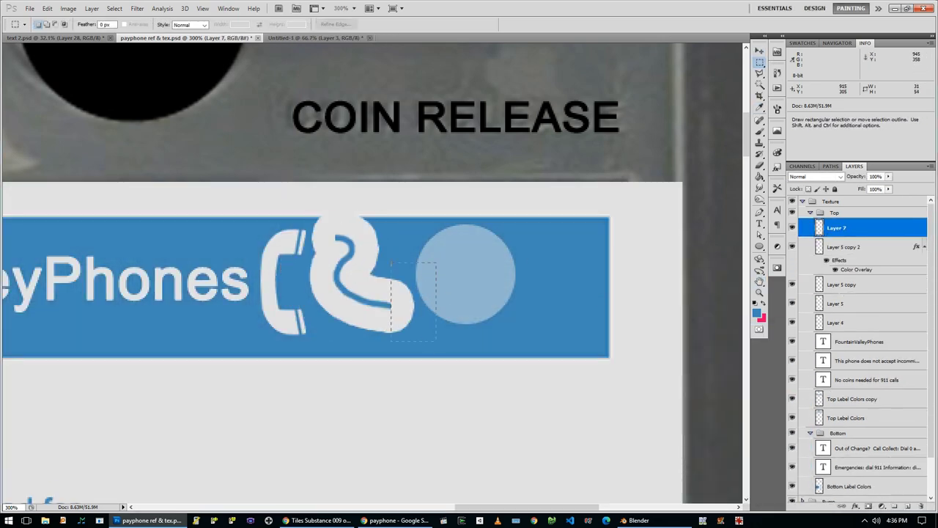
key("Delete")
key("ctrl+d")
Step: Try painting over the waves' rough edge, then revert it
key("b")
left_click(336, 221, "ctrl")
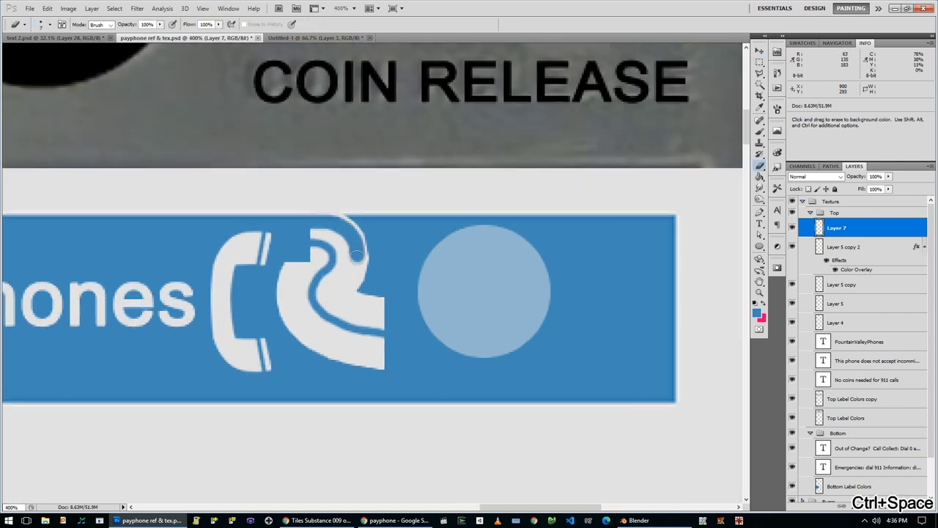
left_click_drag(356, 255, 372, 300)
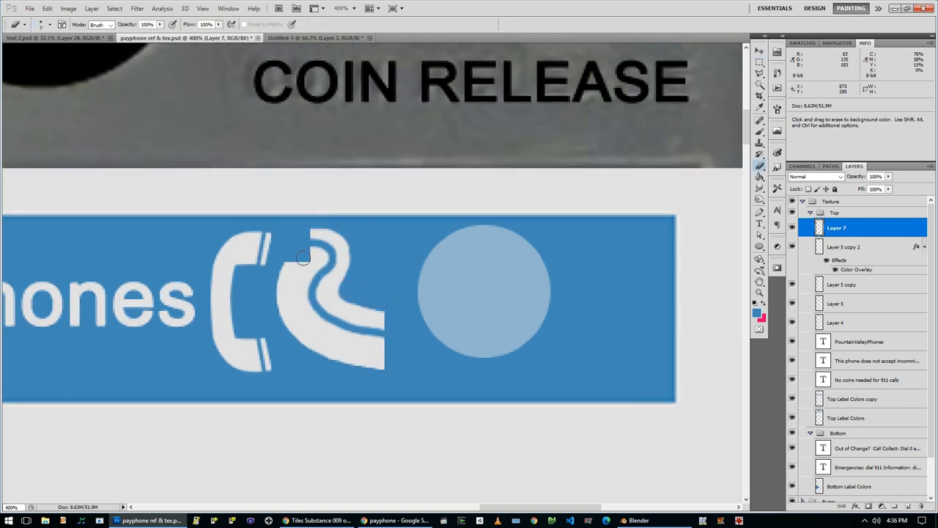
key("ctrl+z")
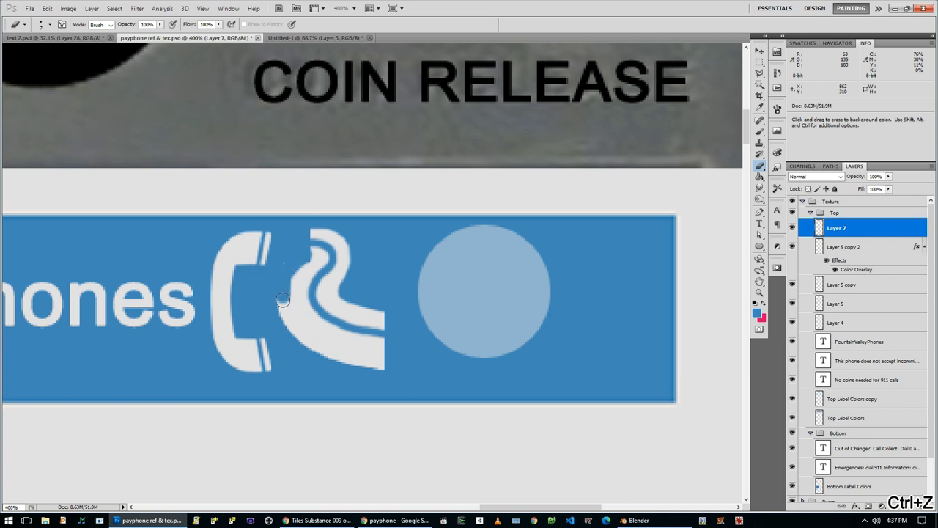
key("ctrl+z")
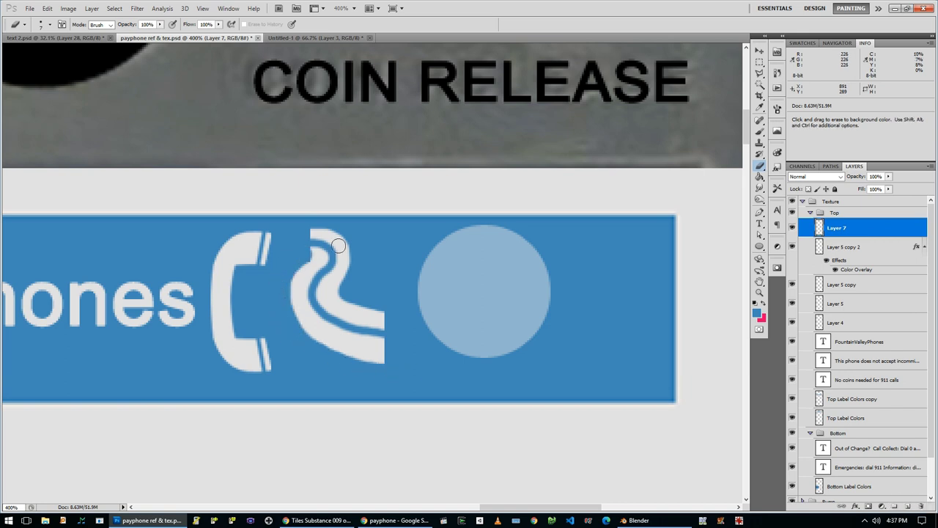
Step: Reposition the white swoosh beside the logo handset and check its placement across the payphone
key("v")
left_click_drag(338, 245, 297, 276)
key("e")
mouse_move(288, 238)
left_mouse_down()
mouse_move(325, 237)
mouse_move(282, 240)
mouse_move(263, 261)
left_mouse_up()
key("ctrl+d")
left_click(377, 289, "ctrl+alt")
left_click(262, 308, "ctrl")
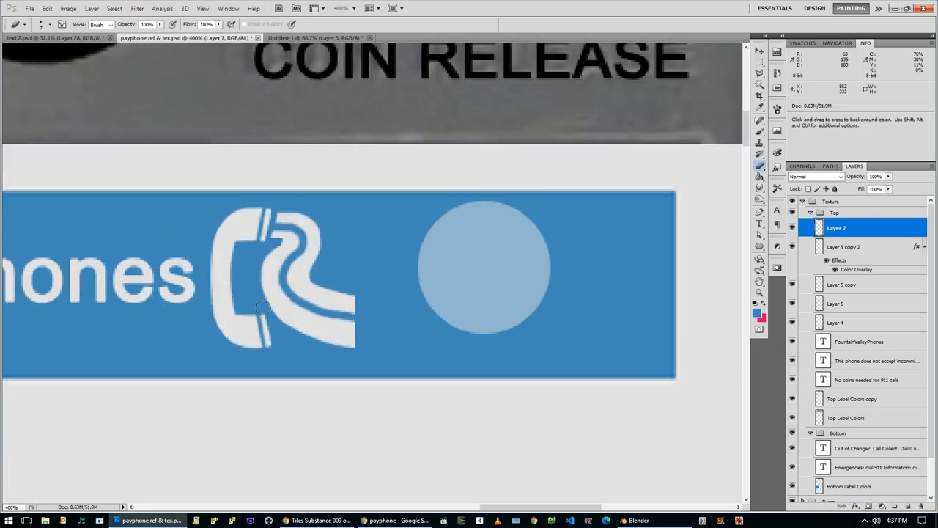
left_click(372, 285, "ctrl+alt")
left_click(404, 257, "ctrl")
left_click(356, 300, "ctrl+alt")
Step: Delete the duplicate label-colour layer from the payphone texture
left_click(405, 257, "ctrl+alt")
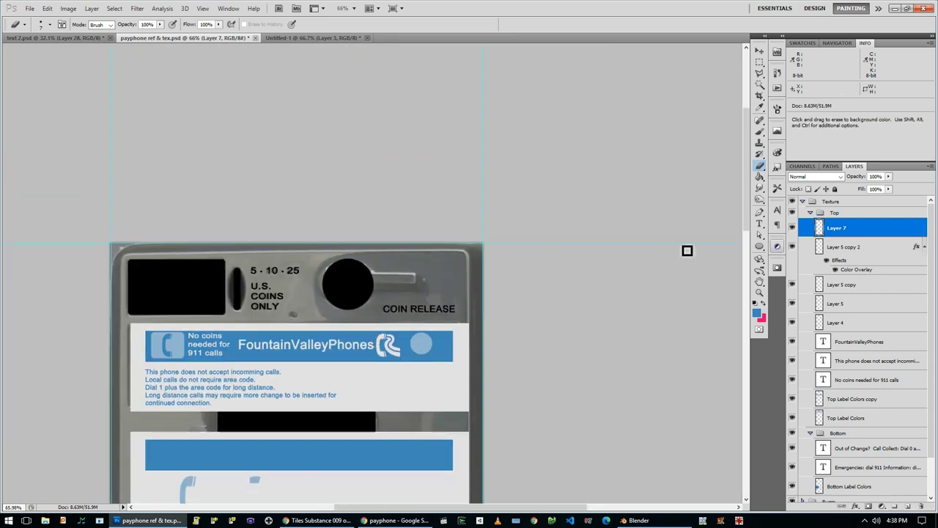
key("alt+bracketleft")
key("alt+bracketleft")
key("alt+bracketleft")
left_click(837, 325)
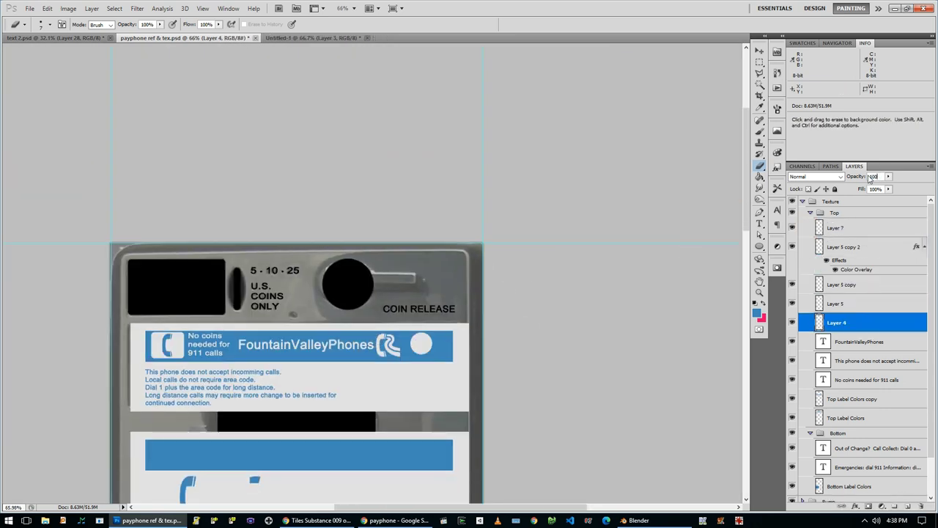
left_click(850, 398)
key("Delete")
key("Return")
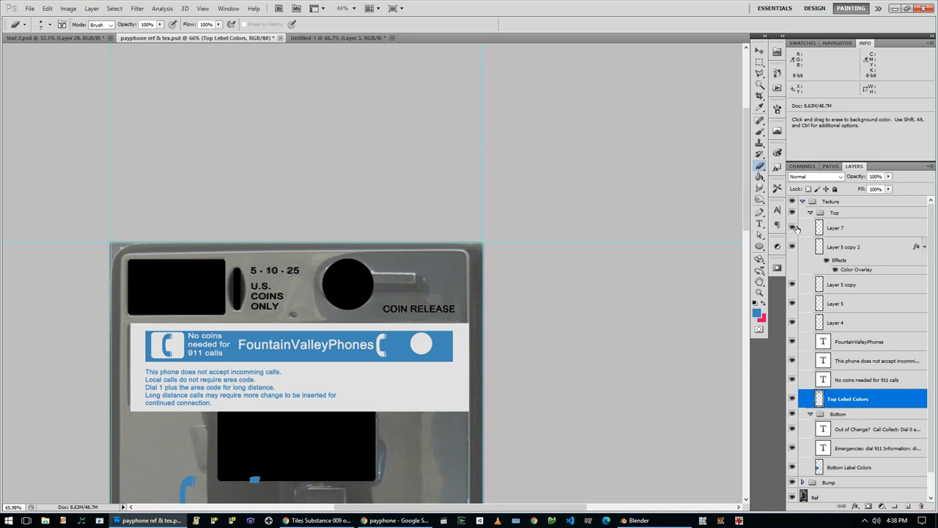
Step: Merge the white logo handset into the waves layer and rename Layer 4 'Circle & Phone Icon Box'
left_click(818, 247)
key("ctrl+e")
left_click(840, 229)
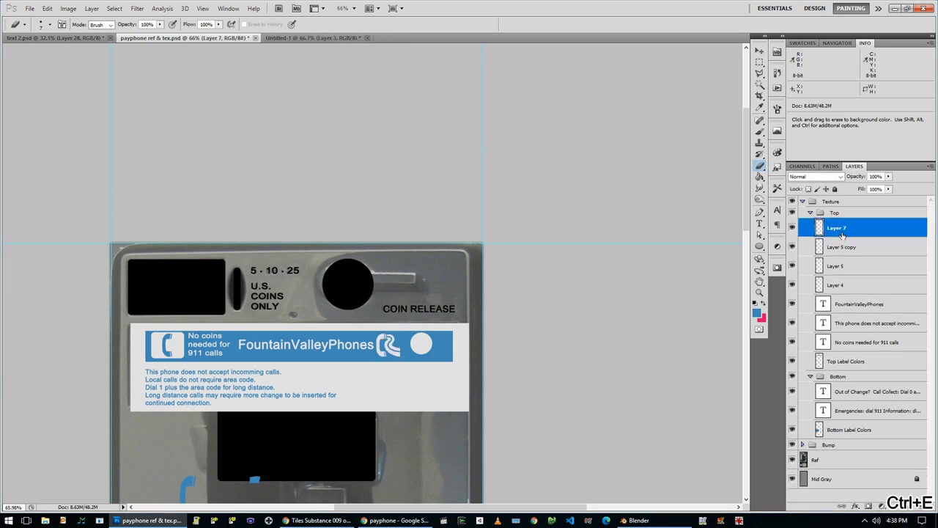
double_click(842, 247)
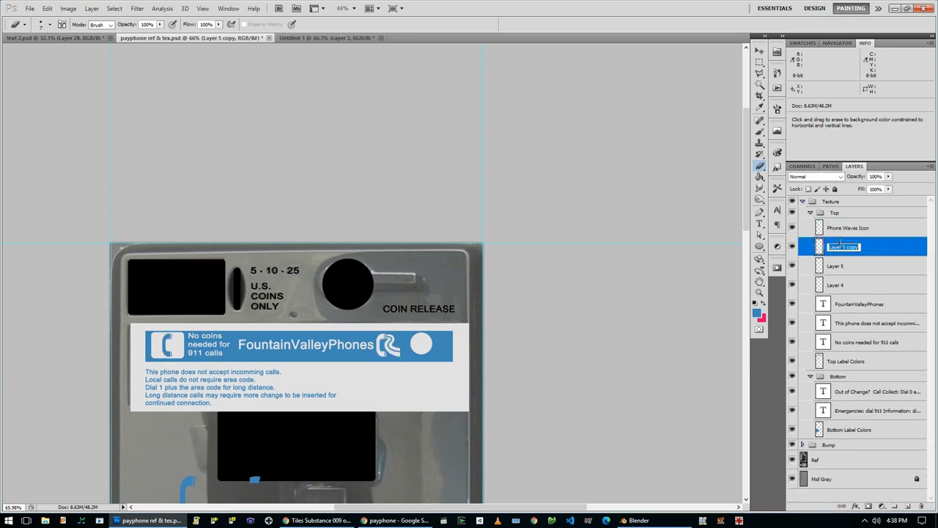
double_click(837, 266)
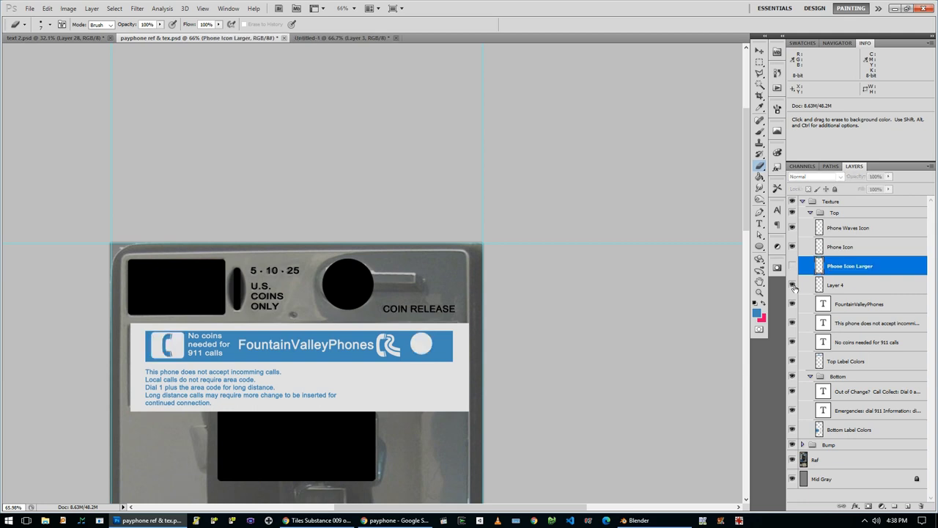
double_click(843, 284)
type("Circle & Phone Icon Box")
key("Return")
Step: Check the Phone Waves, Icon Box, Phone Icon, FountainValleyPhones and 911 label layers on the canvas
key("v")
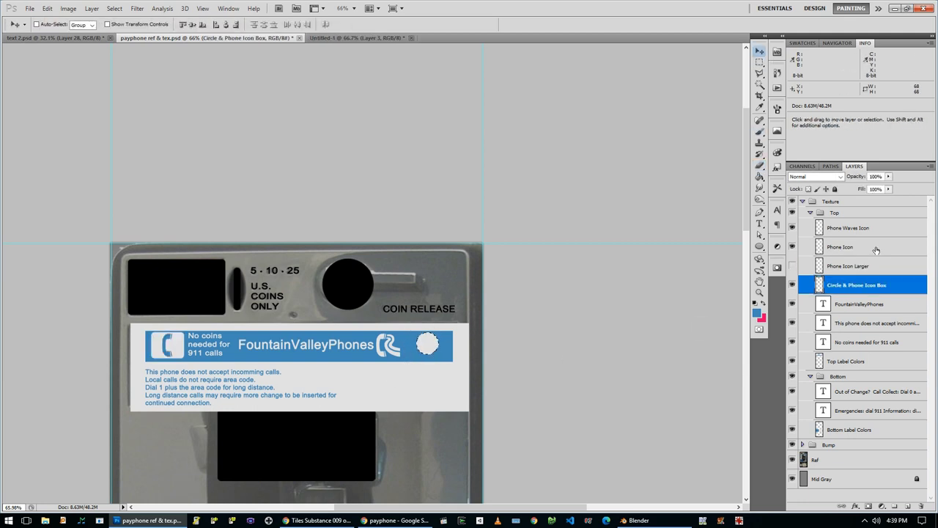
left_click(388, 344, "ctrl")
left_click(425, 344, "ctrl")
left_click(432, 352, "ctrl")
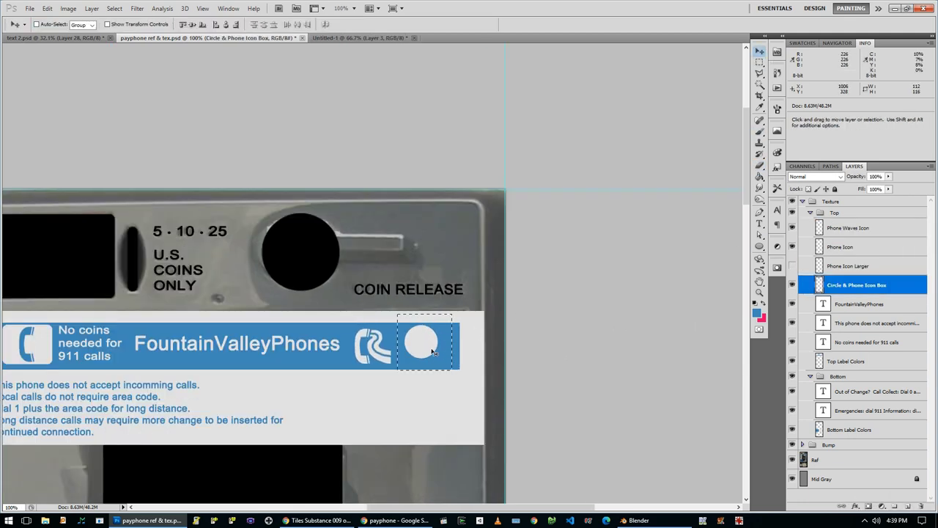
key("ctrl+d")
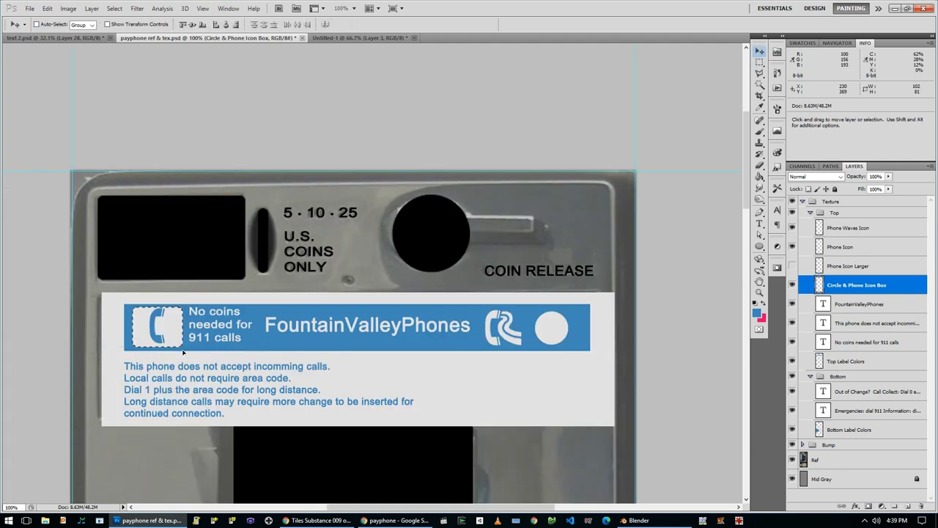
left_click(430, 244, "ctrl")
left_click(411, 326, "ctrl")
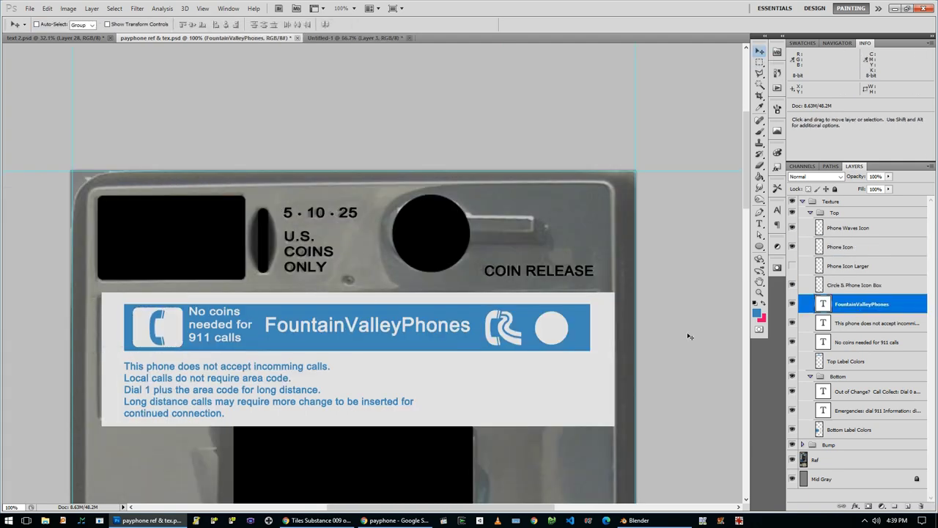
left_click(213, 326, "ctrl")
left_click(451, 324, "ctrl+alt")
left_click(451, 324, "ctrl+alt")
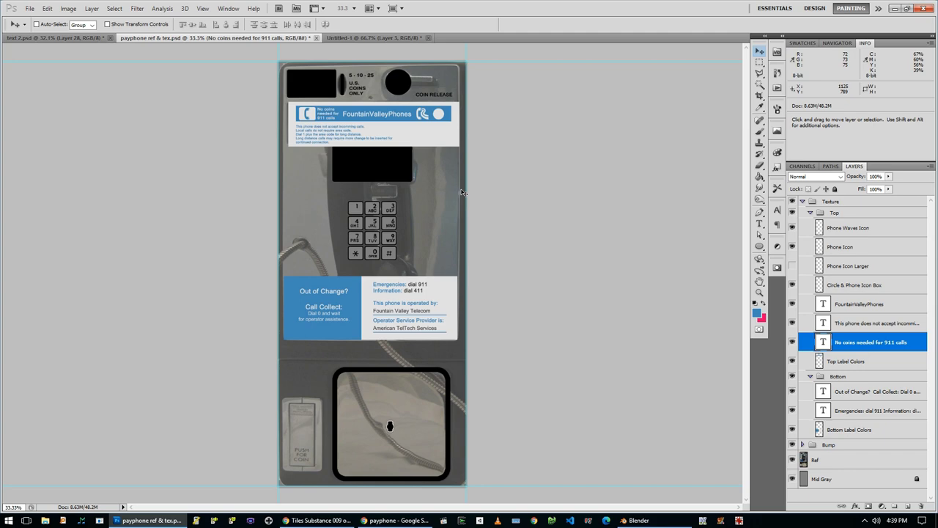
Step: Save the payphone texture as a new file
key("ctrl+shift+s")
key("Right")
type("lg")
key("Return")
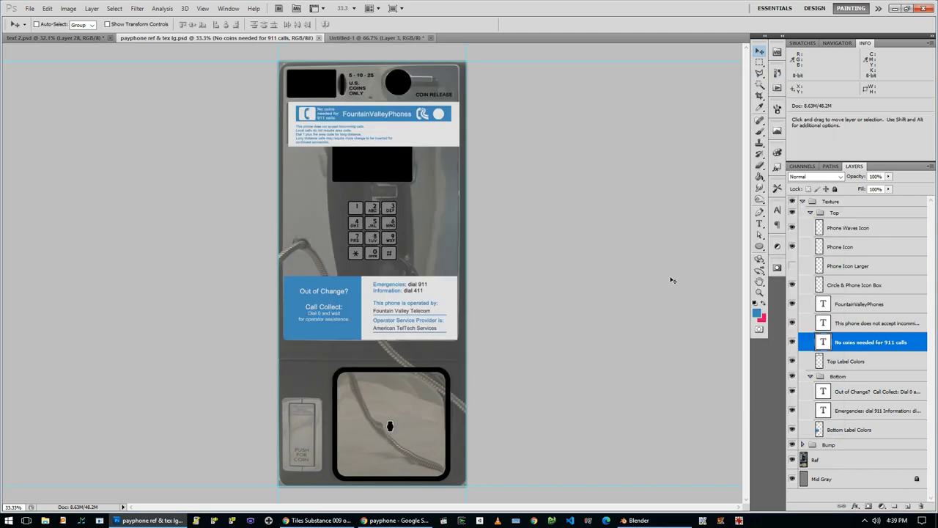
key("alt+f")
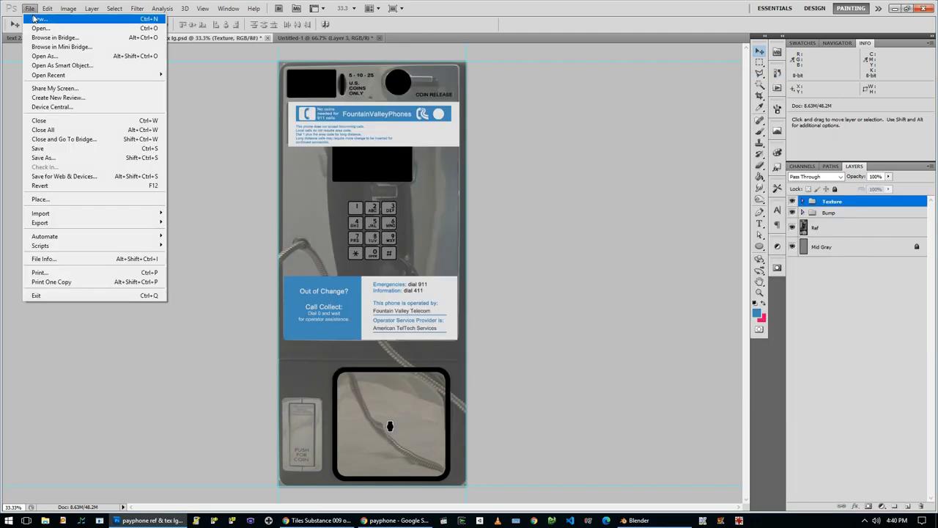
key("Escape")
Step: Copy the blue payphones photo from the browser's image results
key("alt+Tab")
right_click(755, 199)
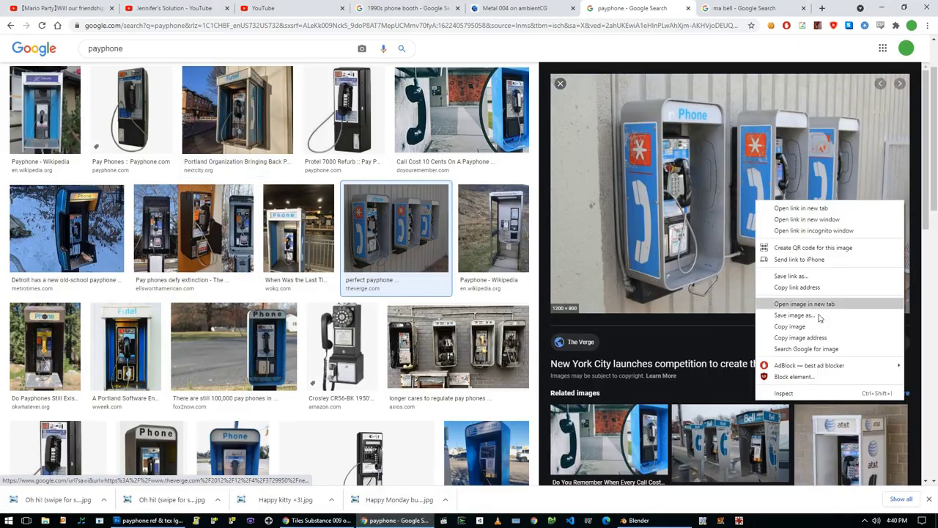
left_click(799, 325)
key("alt+Tab")
Step: Paste the payphone photo into a new document and crop it to the left payphone
key("ctrl+n")
key("Return")
key("ctrl+v")
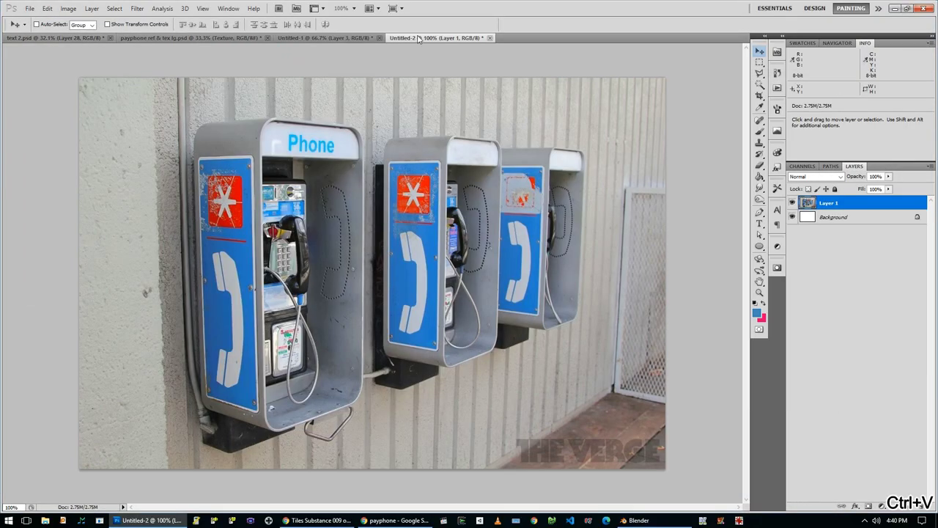
key("m")
left_click_drag(176, 103, 378, 445)
left_click(68, 8)
left_click(73, 106)
key("ctrl+d")
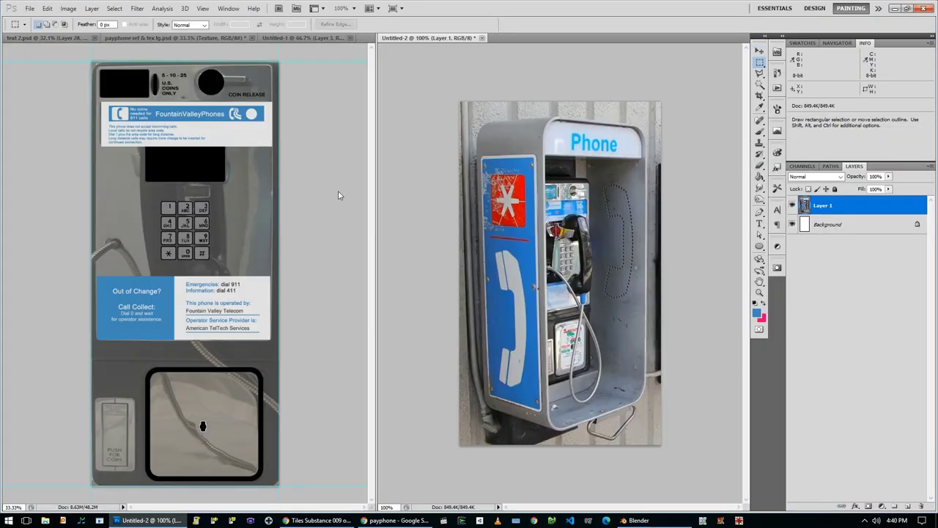
Step: Move the Bottom group up beneath the sign and nudge the Top group slightly left
key("v")
left_click(834, 212, "shift")
key("ctrl+z")
key("ctrl+z")
key("ctrl+z")
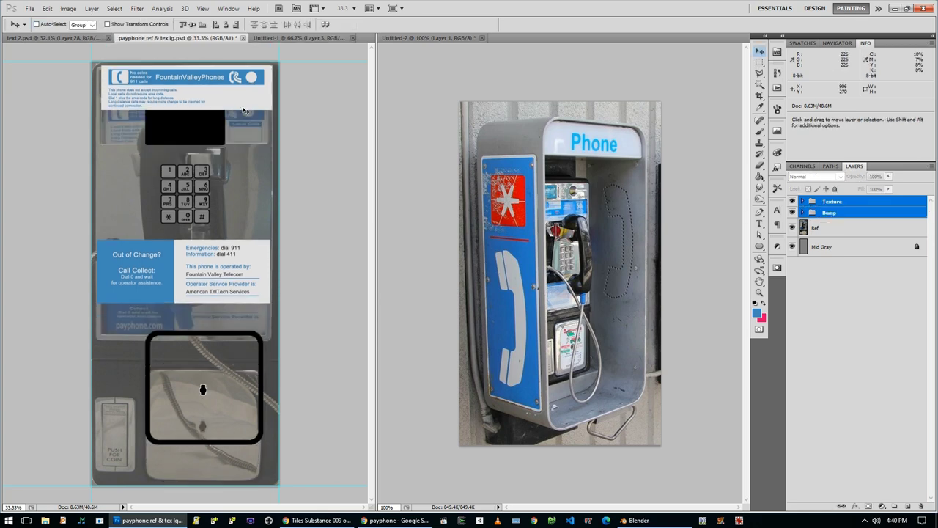
key("ctrl+z")
key("ctrl+z")
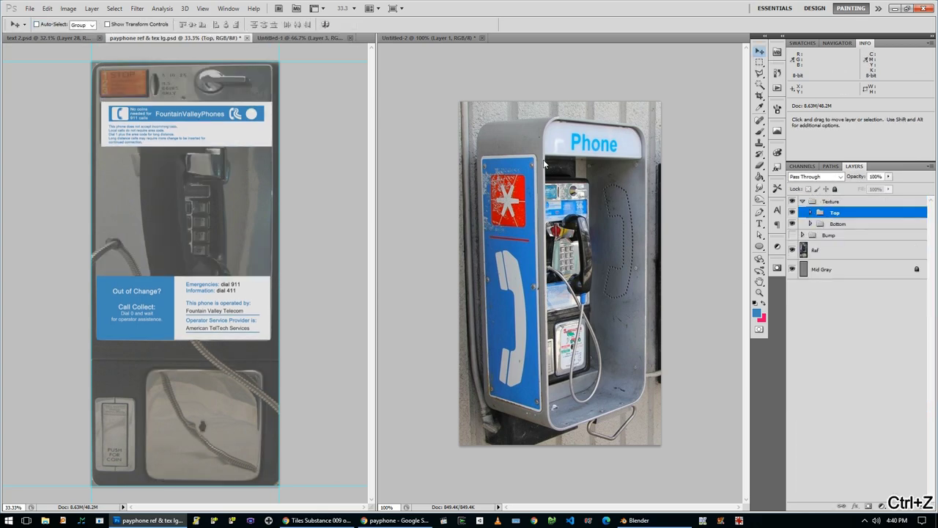
left_click(839, 223)
left_click_drag(167, 305, 167, 180)
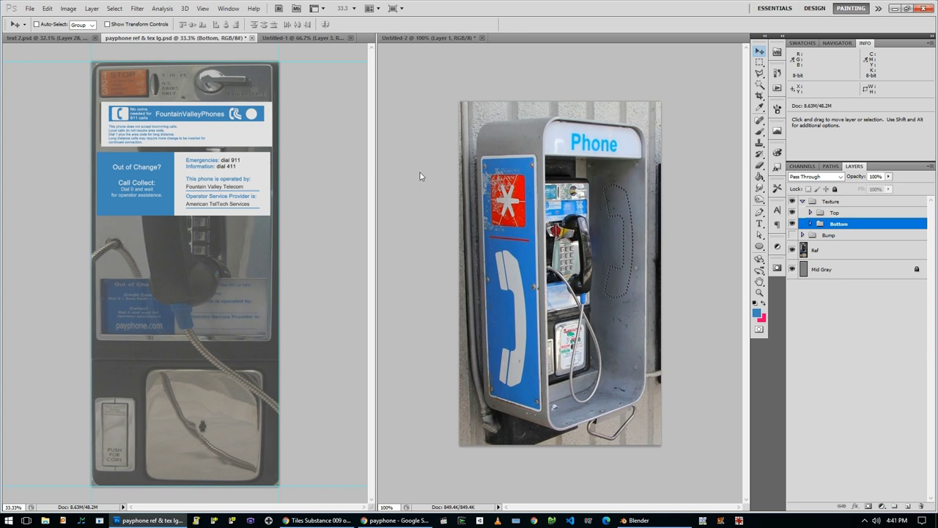
key("ctrl+a")
key("alt+bracketright")
key("shift+Left")
key("ctrl+d")
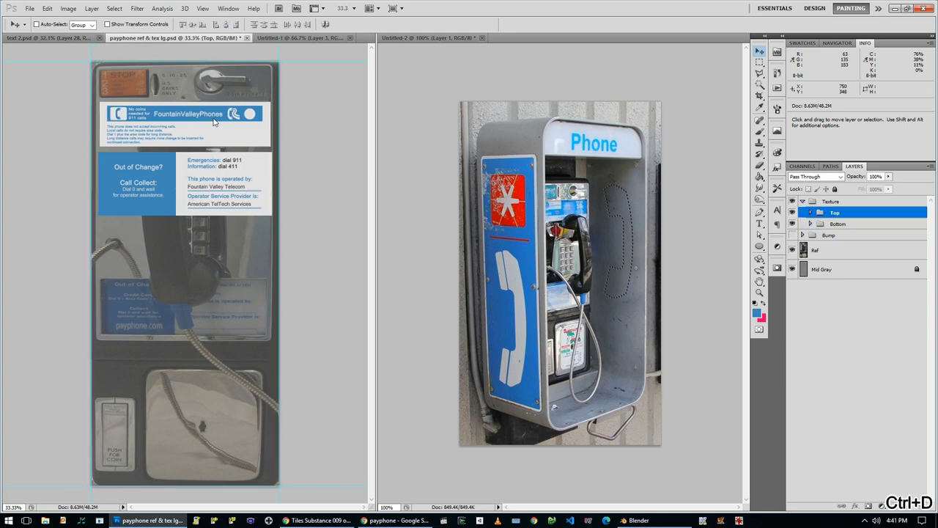
Step: Create a Phone Top group with a new layer holding a light grey band
key("m")
left_click(894, 506)
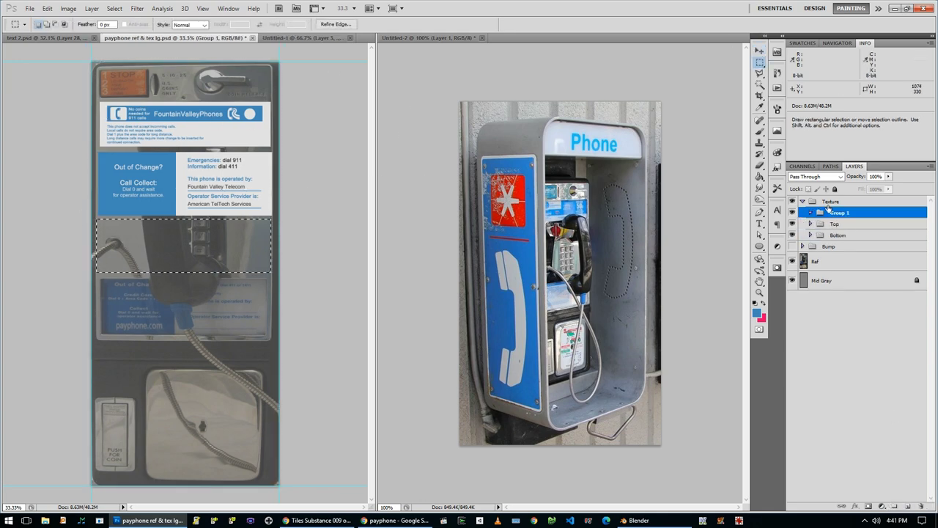
type("Top")
key("Return")
key("g")
left_click(189, 243)
key("Return")
key("ctrl+shift+alt+n")
left_click(188, 243)
key("ctrl+z")
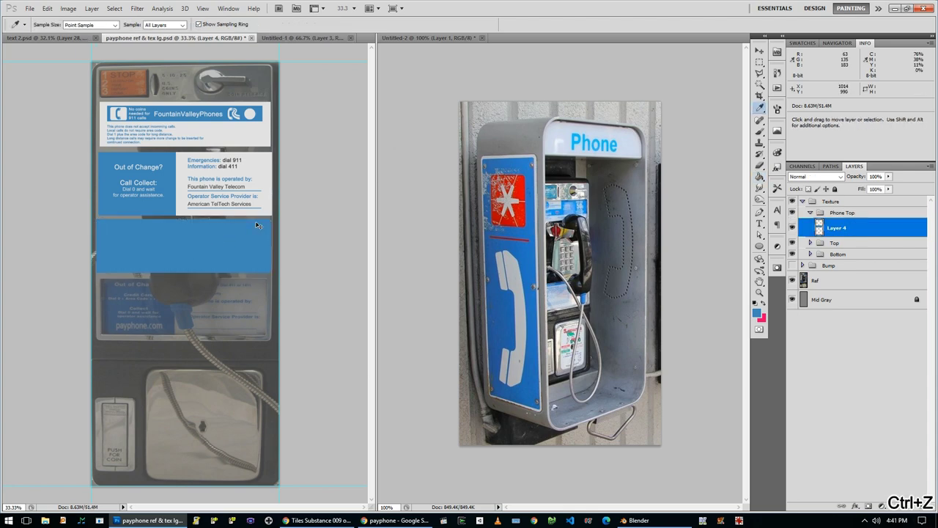
key("ctrl+d")
Step: Add large blue 'Phone' text, enlarged and centred on the grey band
key("t")
left_click(169, 247)
type("Phone")
key("ctrl+a")
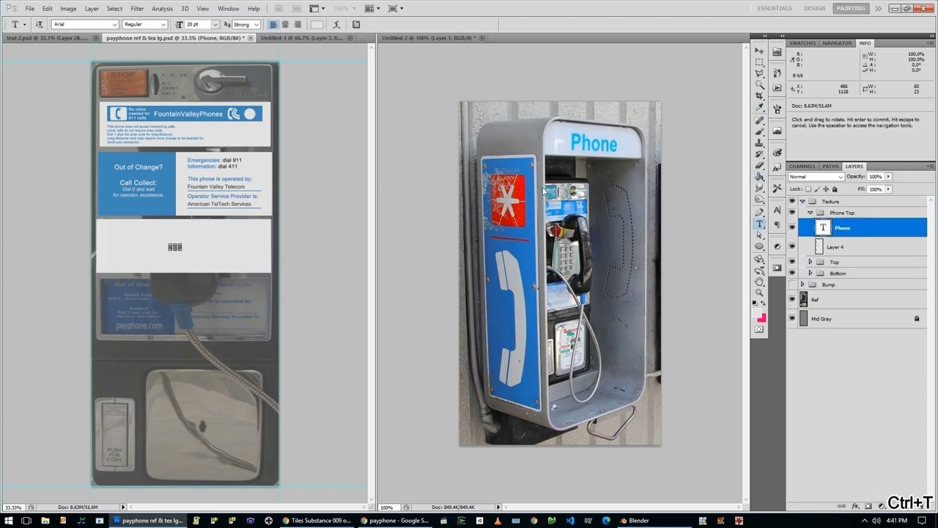
left_click(318, 24)
key("Return")
key("ctrl+t")
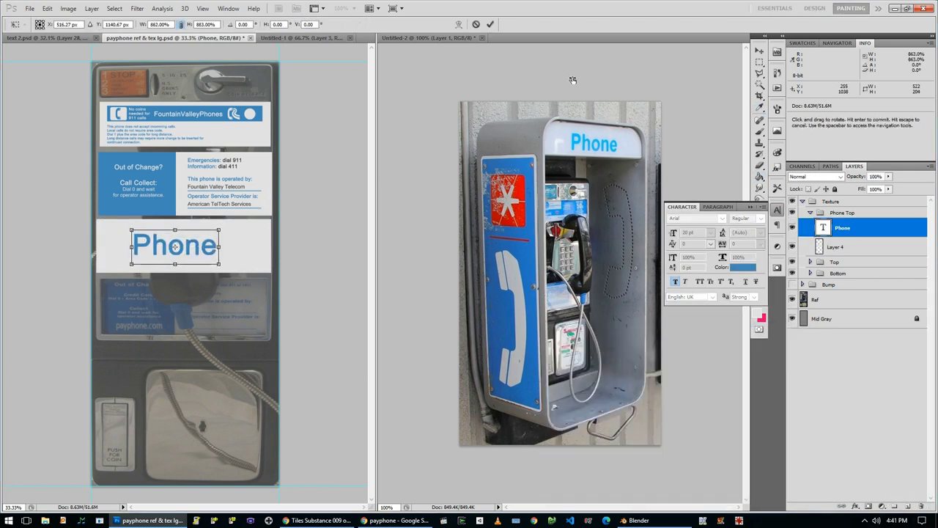
key("Return")
key("ctrl+a")
key("v")
left_click_drag(187, 253, 197, 253)
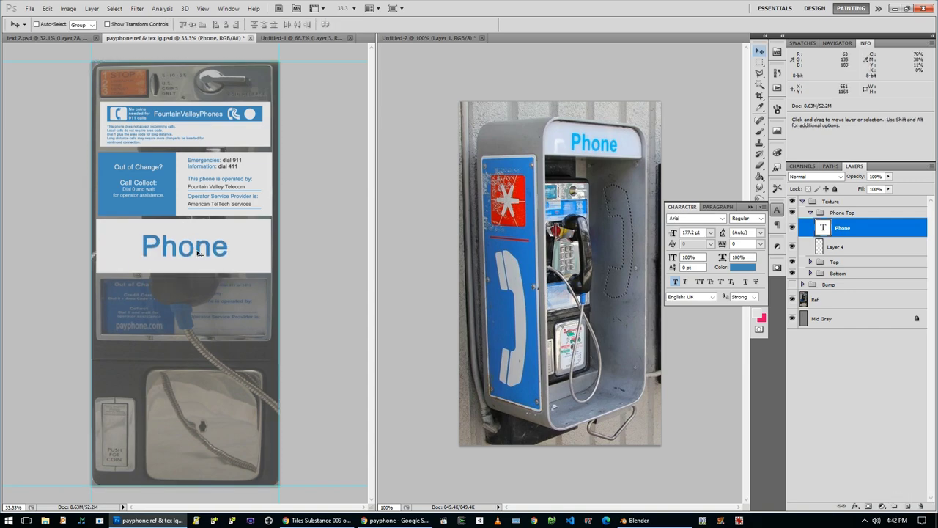
left_click(30, 9)
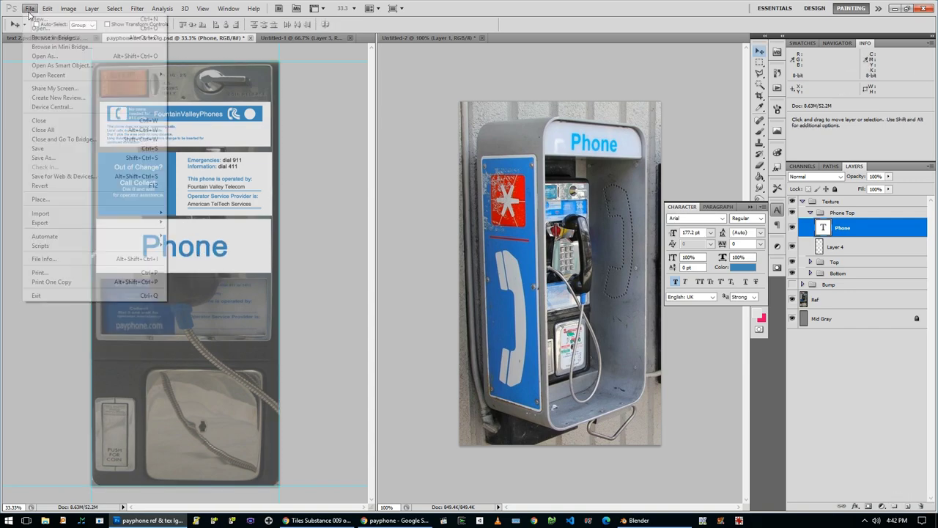
Step: Widen the texture canvas to 2604 pixels
left_click(84, 84)
type("2604")
key("Return")
key("ctrl+z")
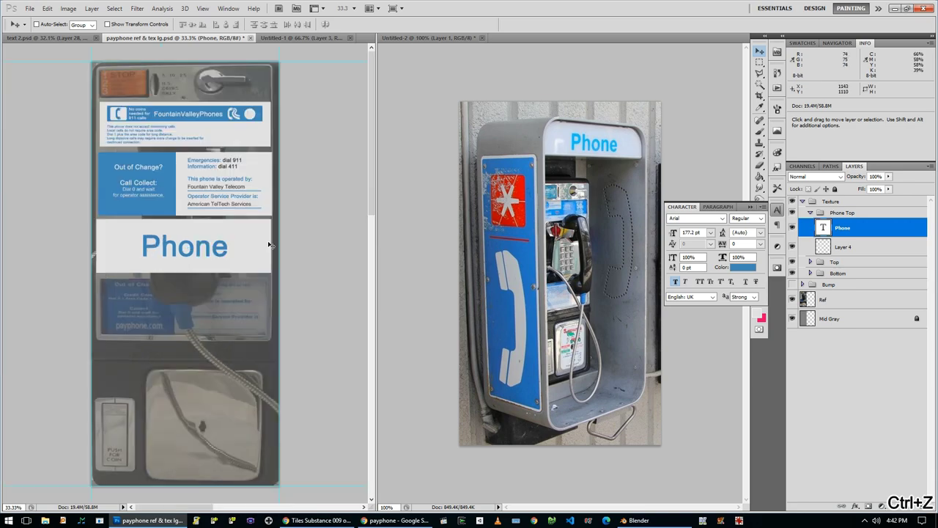
key("ctrl+z")
Step: Add a new filled layer placed below the Mid Gray layer
left_click(843, 318)
left_click(907, 505)
key("g")
left_click(281, 332)
key("ctrl+z")
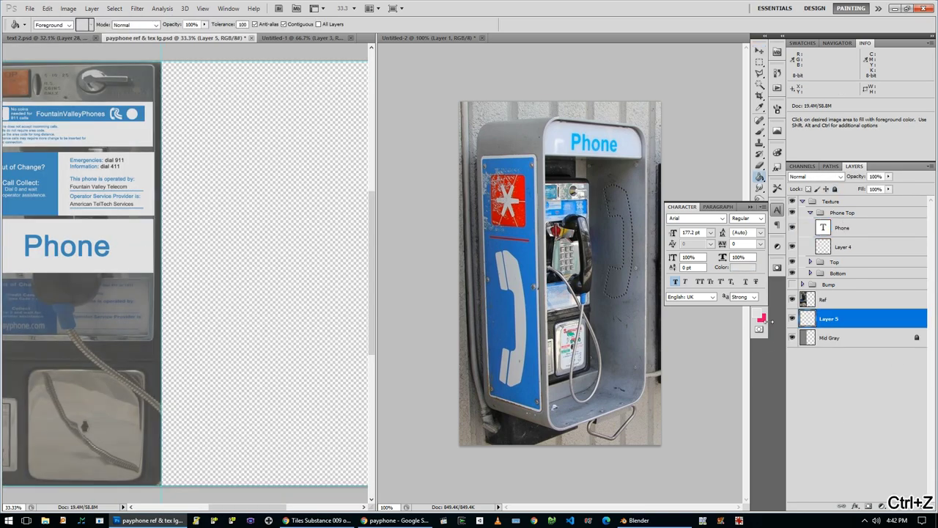
left_click(282, 333)
key("ctrl+z")
left_click(282, 333)
scroll(281, 333, "up", 2)
scroll(282, 332, "down", 1)
key("ctrl+[")
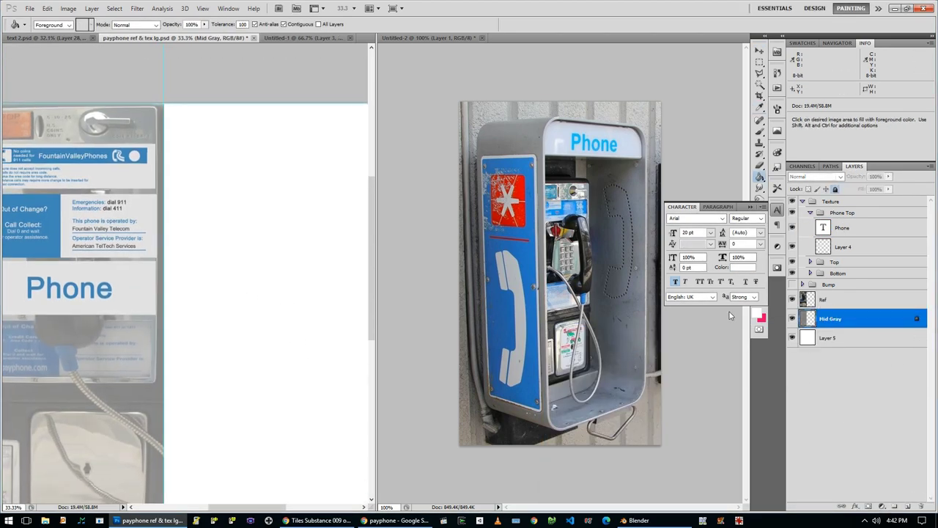
key("alt+]")
left_click(275, 341, "ctrl+alt")
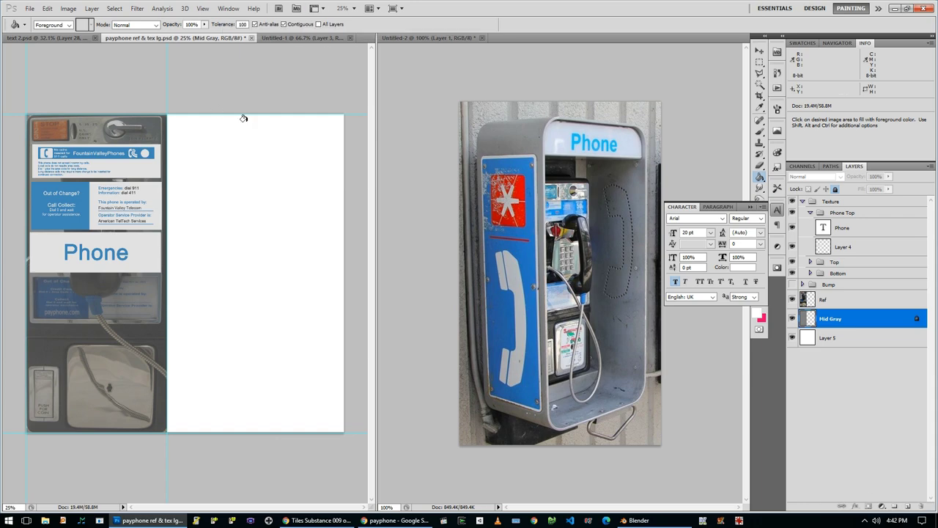
Step: Create a new group named Side inside the Texture group
left_click(776, 210)
left_click(810, 213)
left_click(831, 201)
left_click(895, 506)
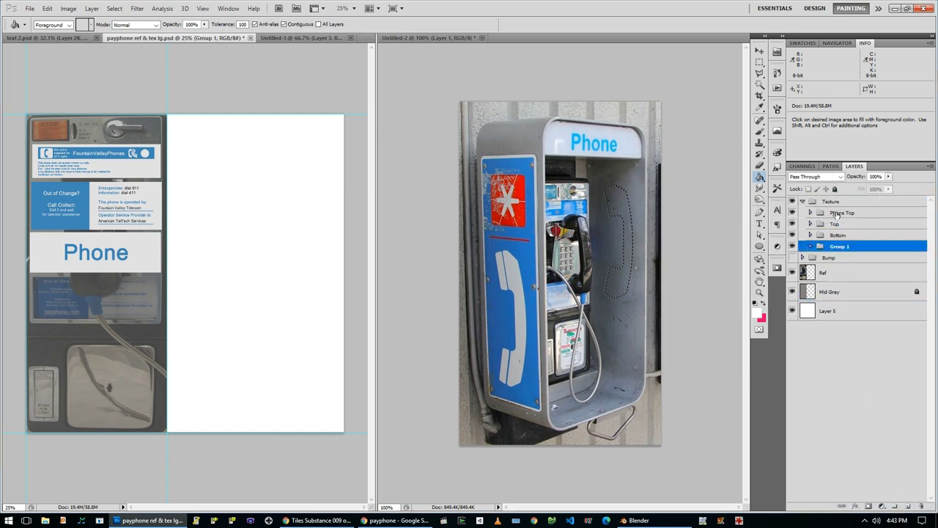
double_click(836, 247)
type("Side")
key("Return")
Step: Hide the background, Texture and reference layers and fill the new layer with sampled mid grey
left_click(830, 291)
left_click(791, 310)
left_click(791, 201)
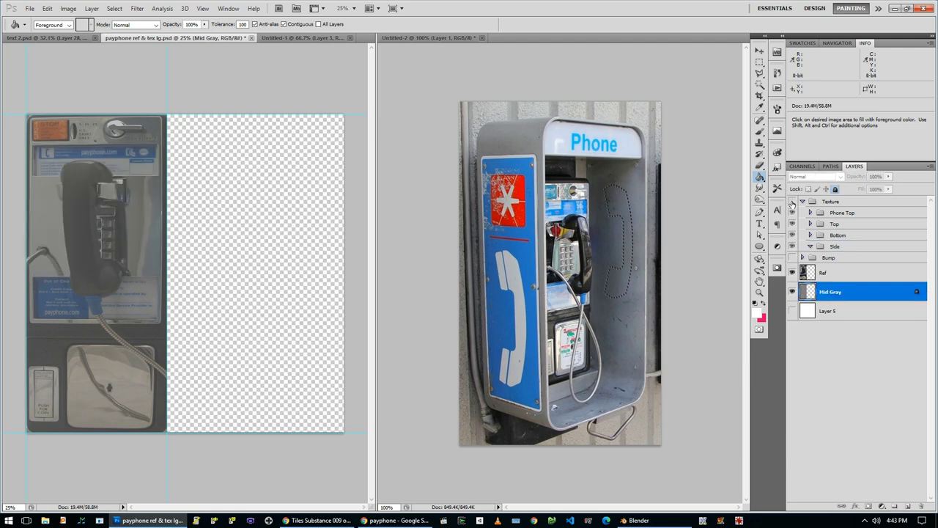
left_click(791, 271)
key("i")
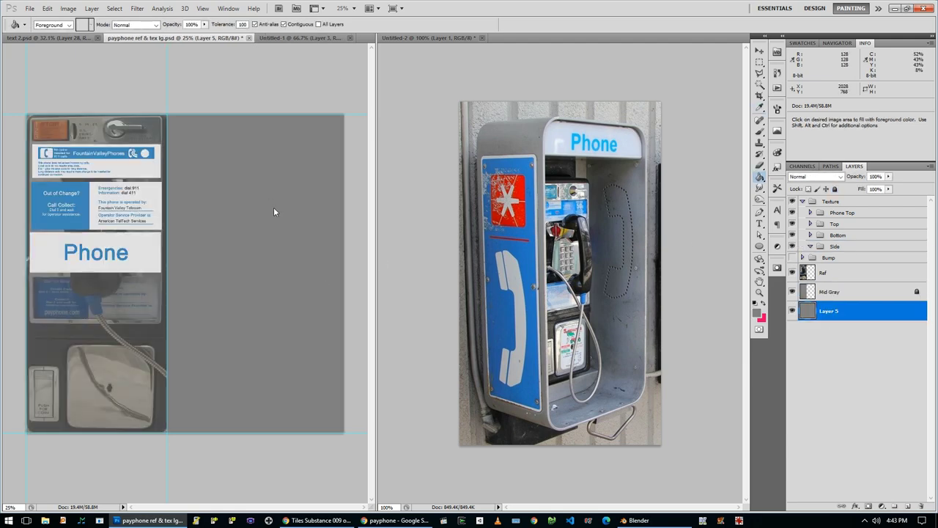
key("ctrl+d")
left_click(759, 247)
left_click_drag(760, 251, 799, 258)
Step: Draw a tall blue rounded-rectangle panel on a new layer over the grey area
key("ctrl+z")
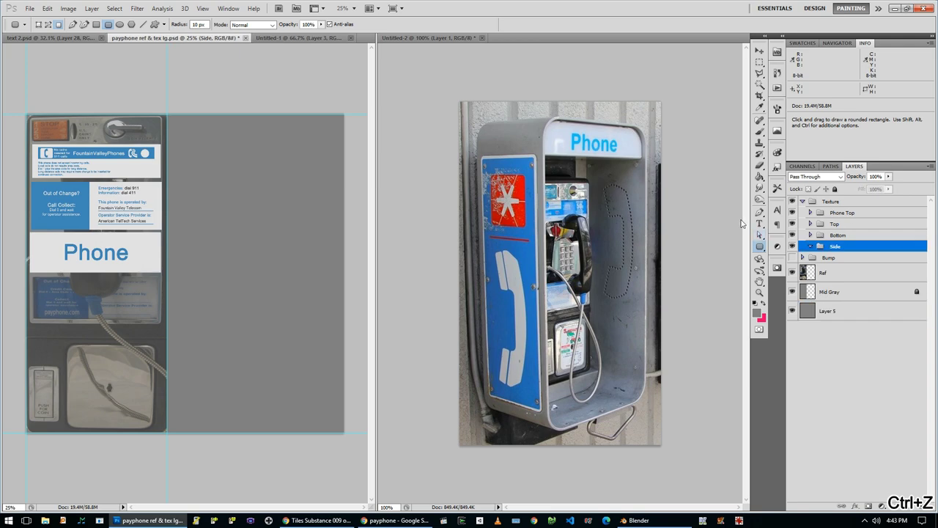
key("i")
key("u")
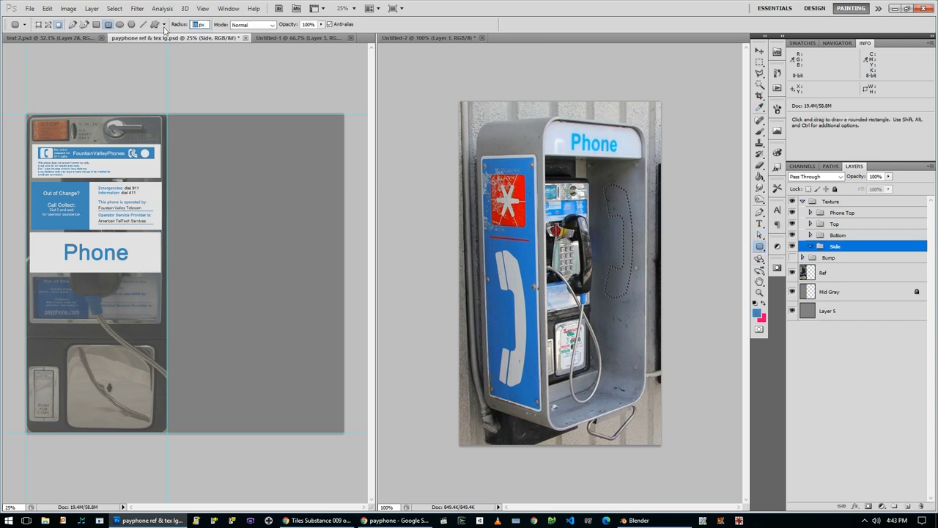
left_click(906, 505)
left_click_drag(188, 130, 277, 256)
key("ctrl+z")
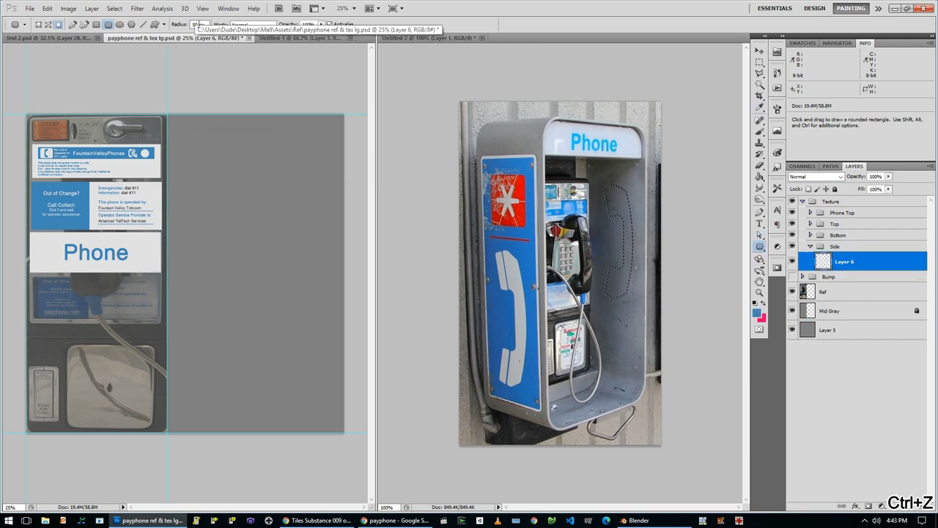
left_click_drag(268, 351, 260, 319)
Step: Add a white stroke outline to the blue panel, then add an empty layer above it
right_click(797, 260)
left_click(821, 277)
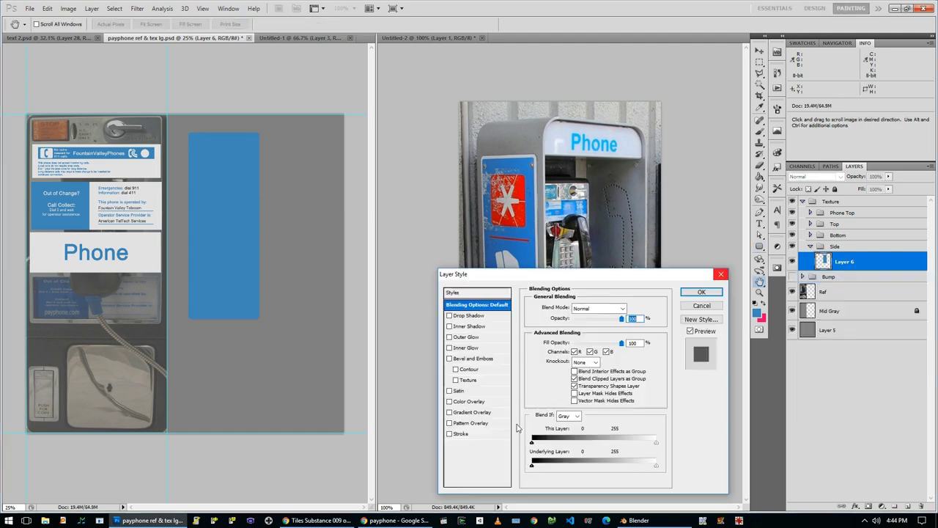
left_click(449, 434)
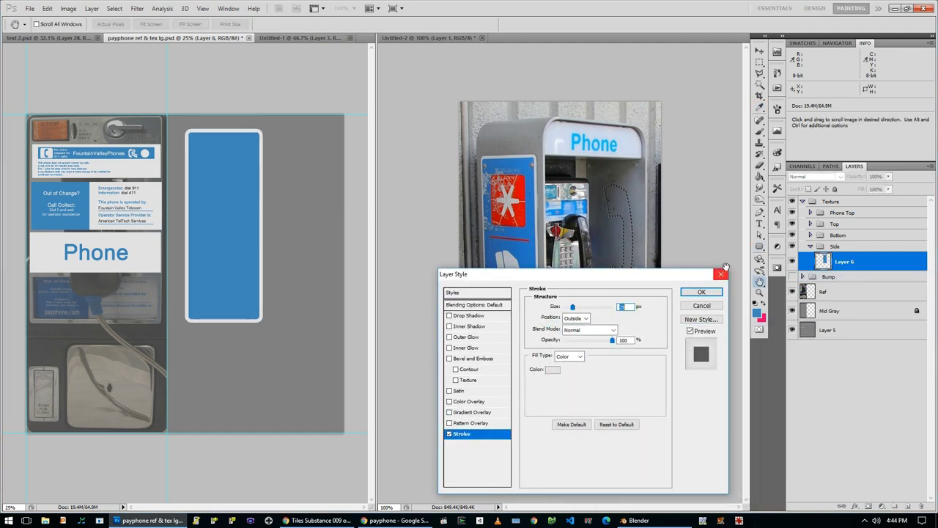
left_click(701, 291)
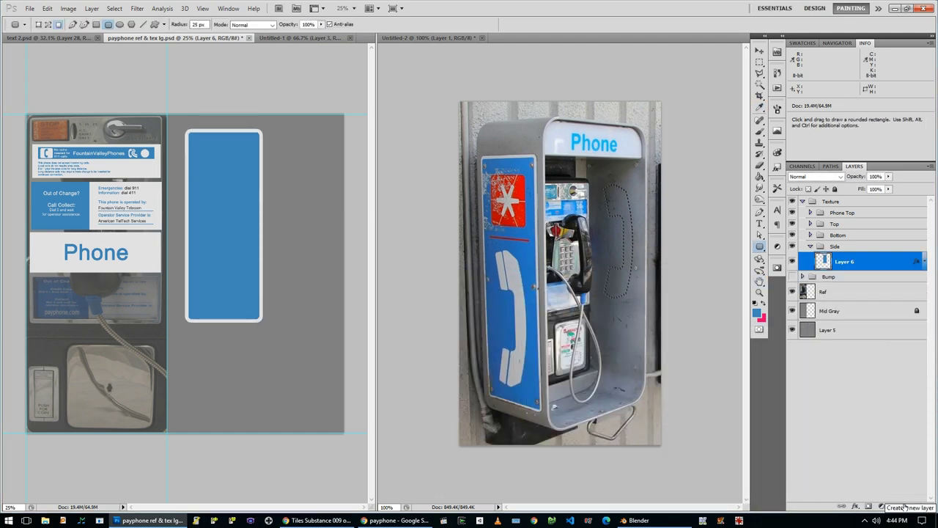
left_click(906, 505)
Step: Draw a red rounded square near the top of the blue side panel
key("i")
left_click(759, 247)
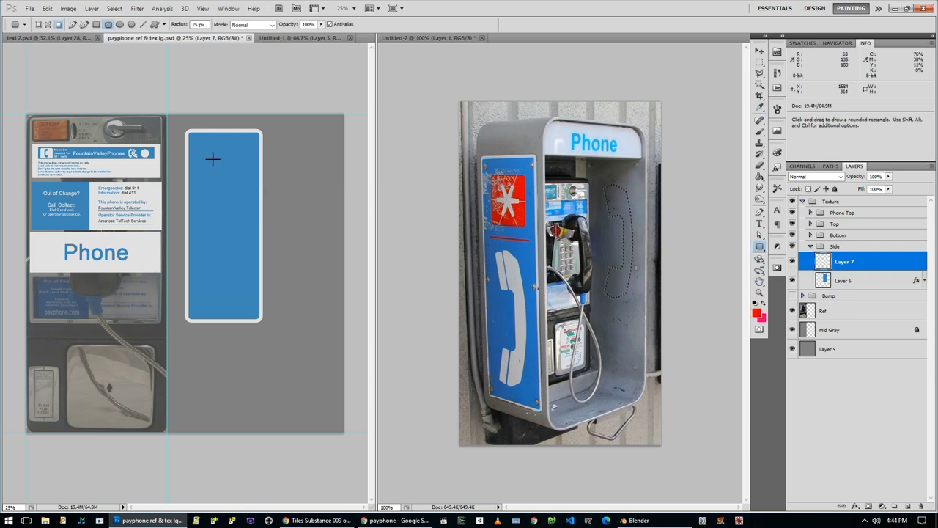
left_click_drag(247, 190, 247, 191)
left_click(291, 186, "ctrl")
left_click(823, 280, "ctrl")
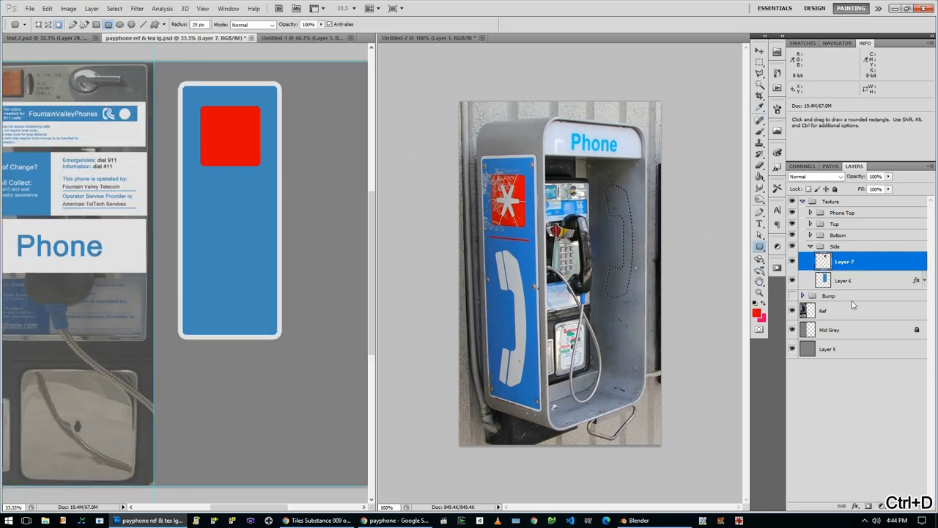
key("ctrl+d")
Step: Type a large '#' symbol inside the red square
key("t")
left_click(220, 143)
type("#")
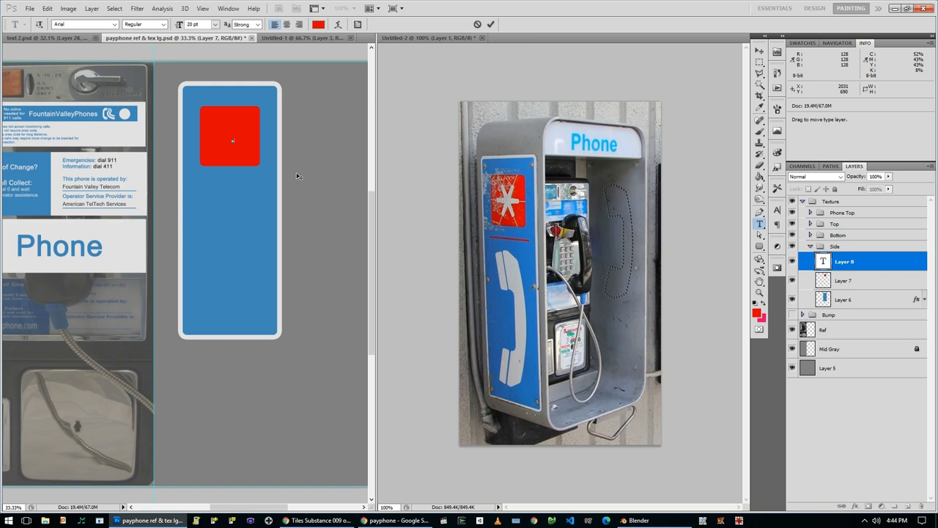
key("ctrl+t")
key("Return")
Step: Make the '#' white and centre it in the red square
left_click(741, 266)
left_click(557, 356)
left_click(777, 348)
key("v")
left_click_drag(207, 117, 258, 163, "ctrl")
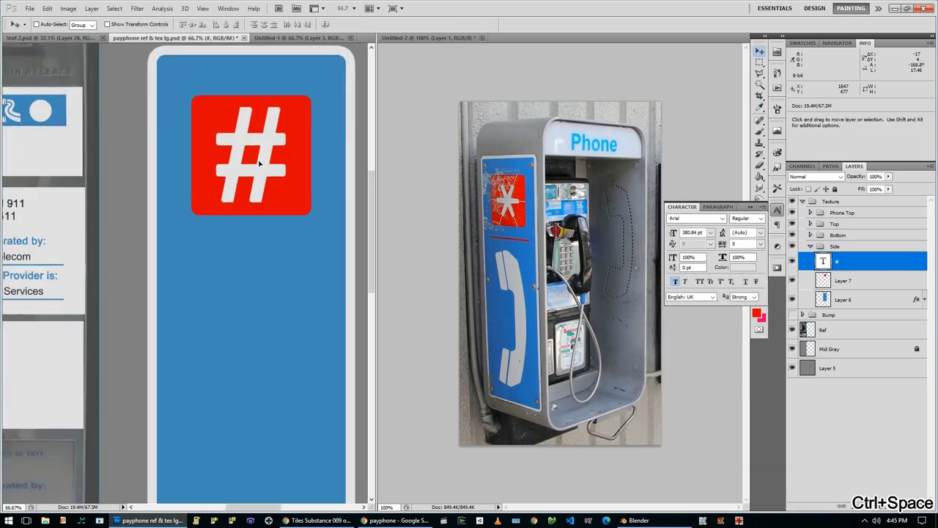
left_click(305, 125, "ctrl+space")
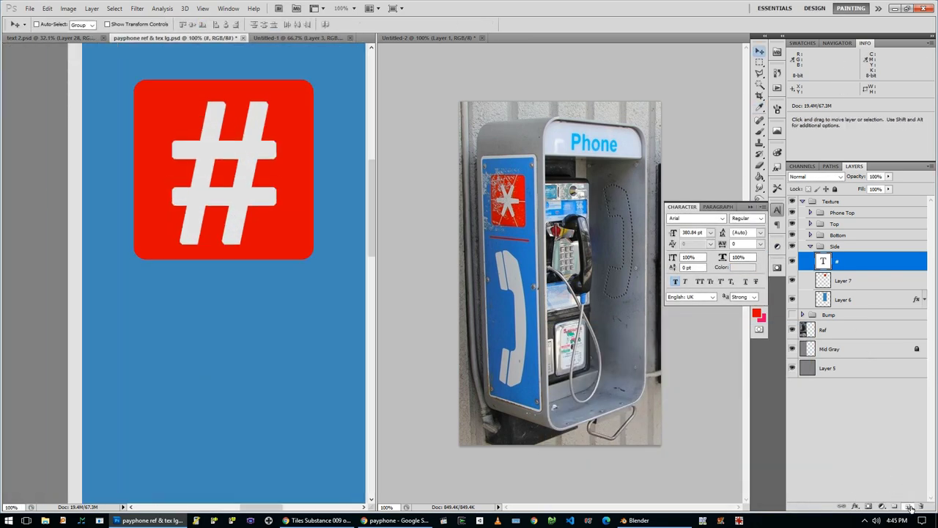
Step: Copy the white line down across the lower '#' bar, trim the overhang, and merge
left_click(909, 508)
key("m")
key("g")
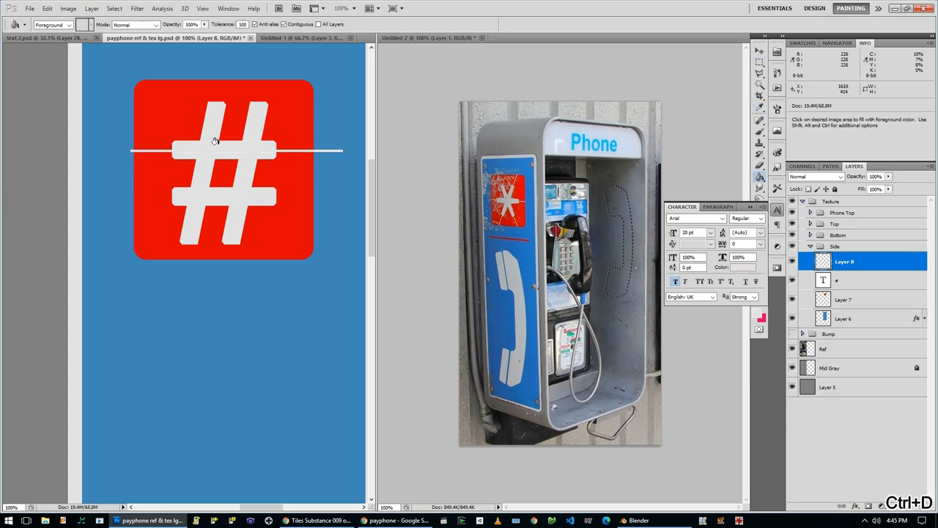
key("v")
key("ctrl+j")
left_click_drag(307, 163, 307, 209, "shift")
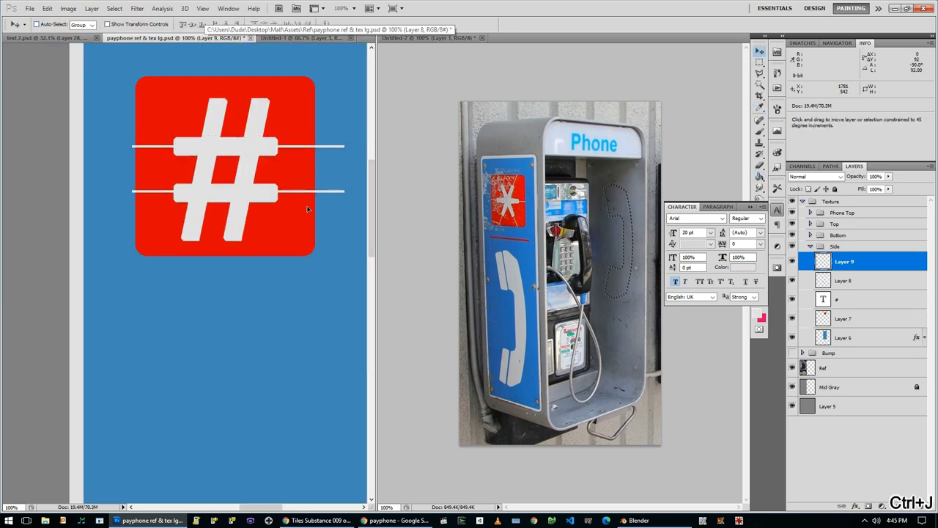
key("m")
key("ctrl+d")
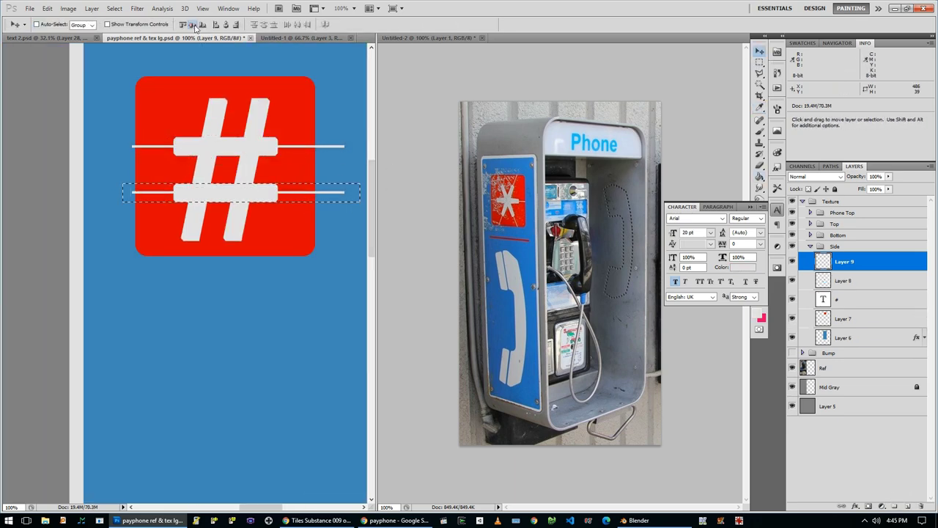
left_click_drag(104, 96, 136, 238)
key("ctrl+e")
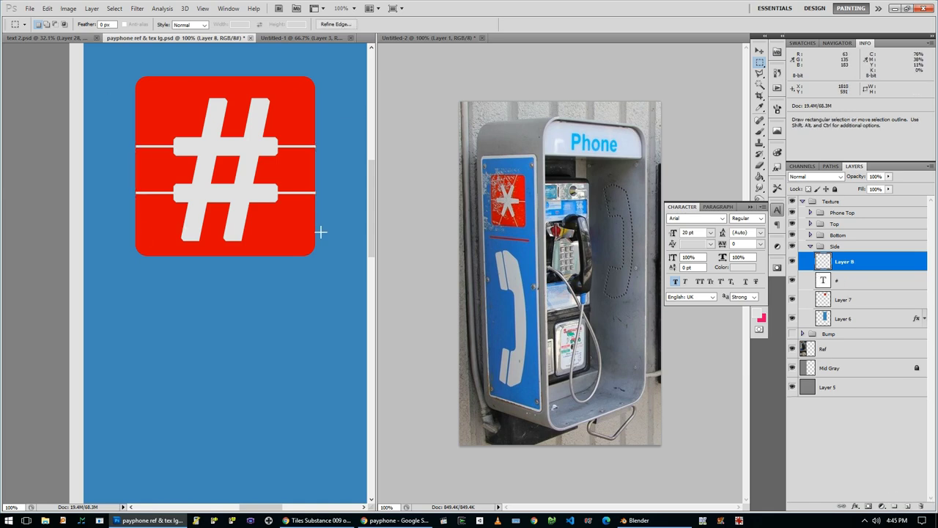
Step: Duplicate the two-line layer and rotate the copy 90° clockwise
left_click(320, 232, "ctrl")
left_click(279, 293, "ctrl+alt")
key("ctrl+j")
left_click(47, 8)
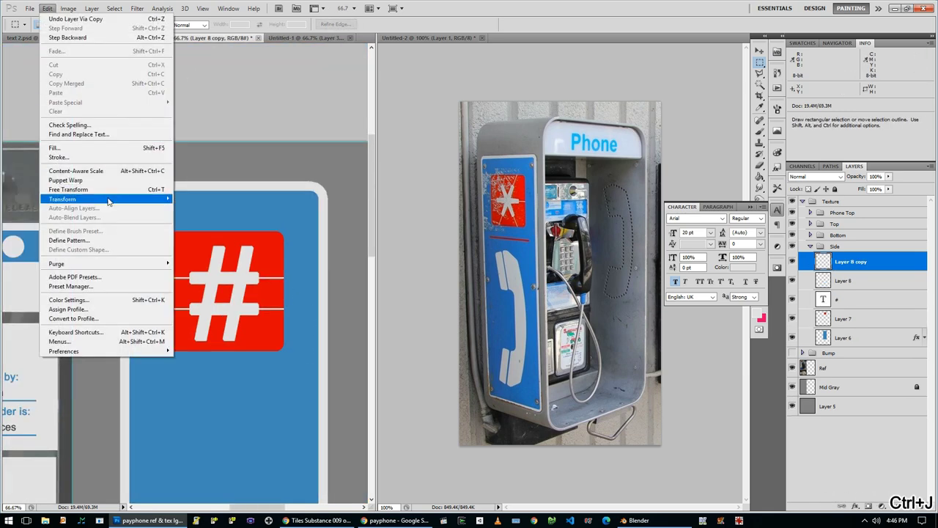
mouse_move(108, 199)
left_click(216, 280)
Step: Skew the vertical lines to match the slant of the '#' strokes
left_click(227, 224, "ctrl")
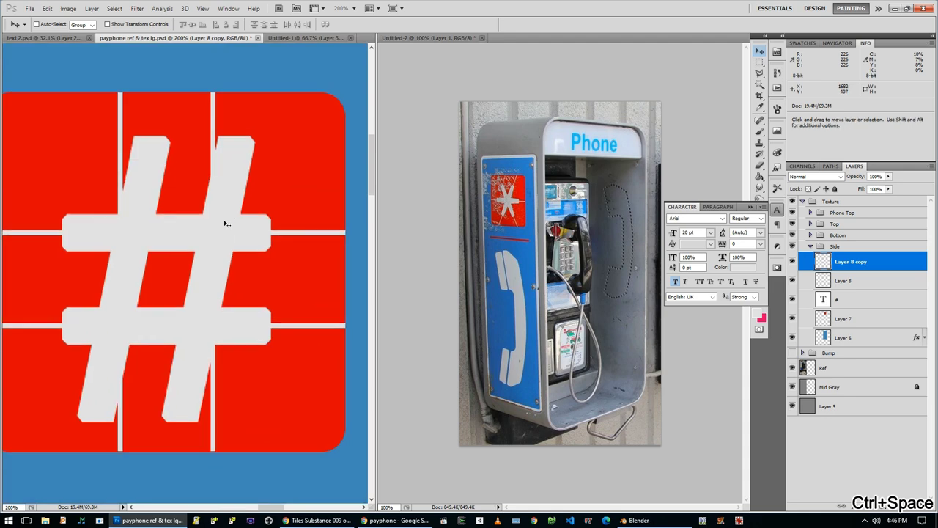
key("ctrl+t")
left_click_drag(166, 96, 227, 96, "ctrl")
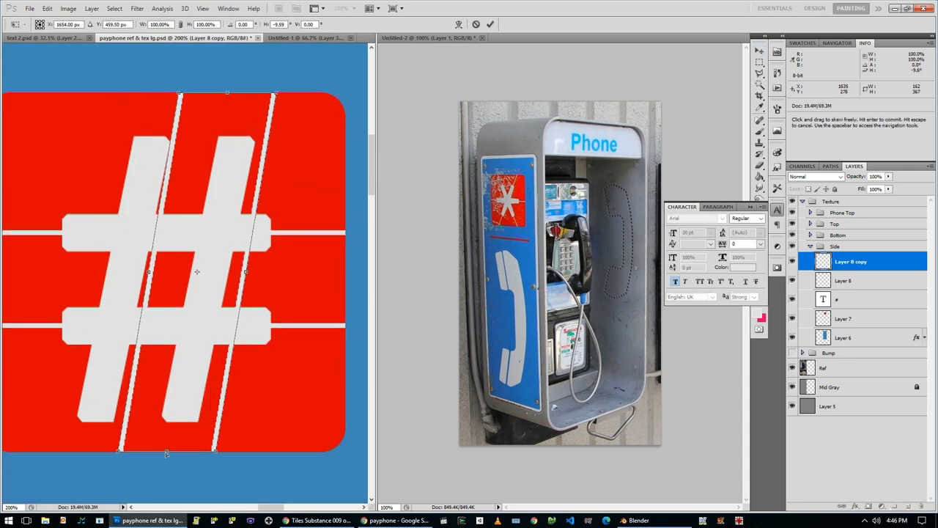
left_click_drag(167, 454, 139, 453, "ctrl")
key("Return")
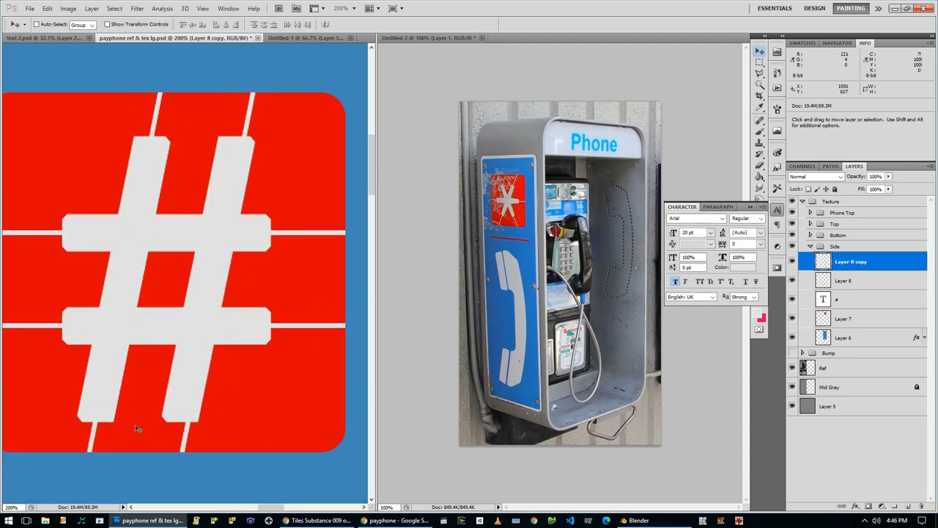
Step: Trim the slanted lines to the red square and lower the square's red saturation
key("w")
left_click(181, 438)
key("v")
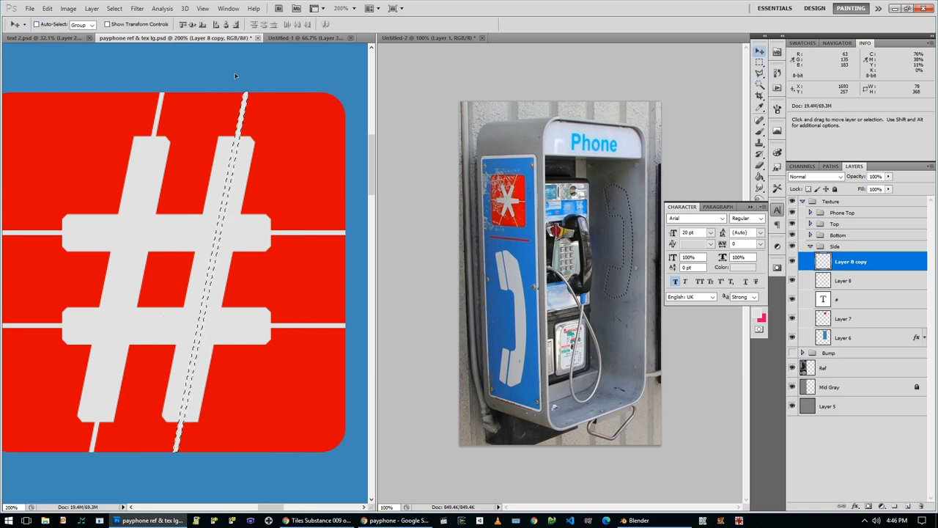
left_click(262, 249, "ctrl+alt")
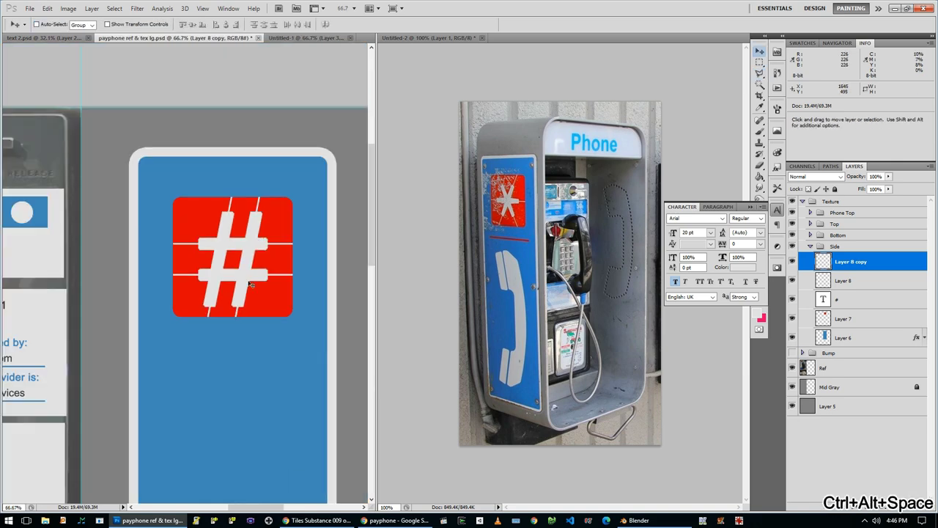
left_click(843, 281)
key("ctrl+shift+i")
key("ctrl+u")
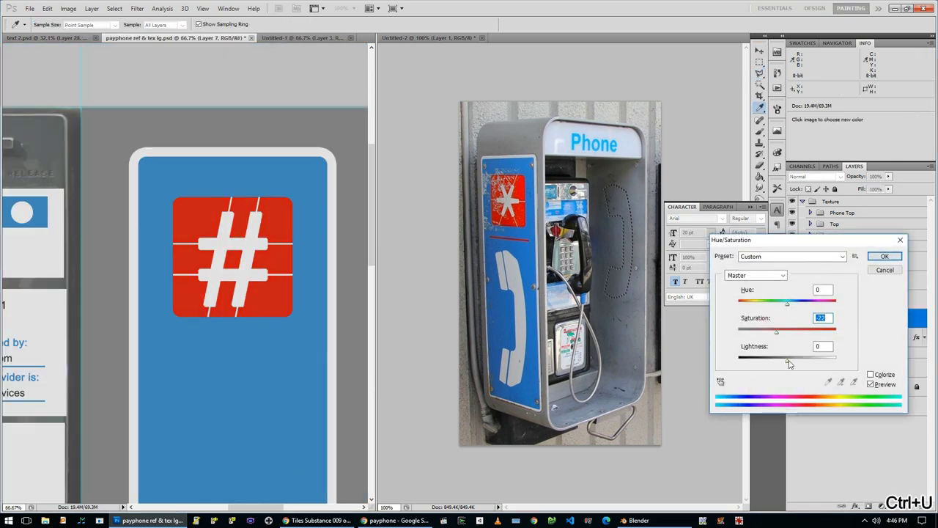
key("Escape")
left_click(843, 319)
Step: Fill a red strip below the '#' square and move a copy straight down
key("m")
key("g")
left_click(239, 328)
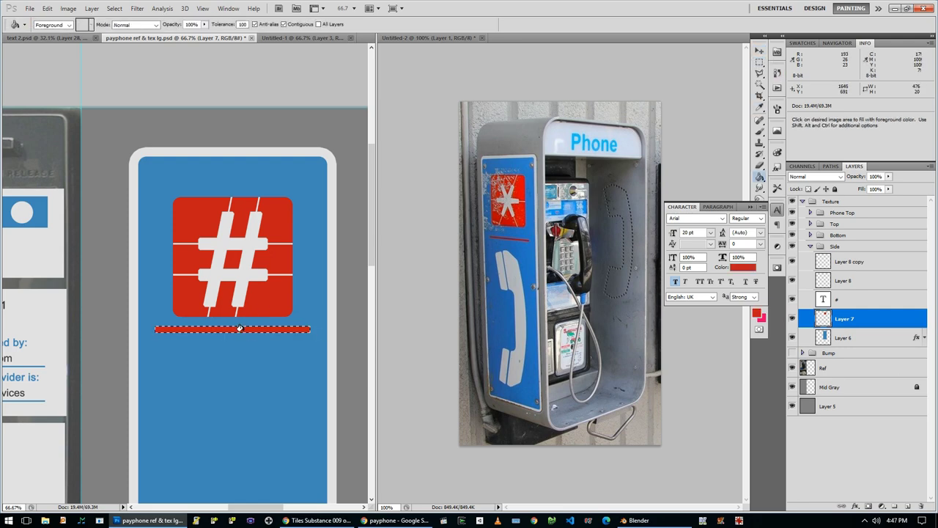
key("ctrl+j")
key("m")
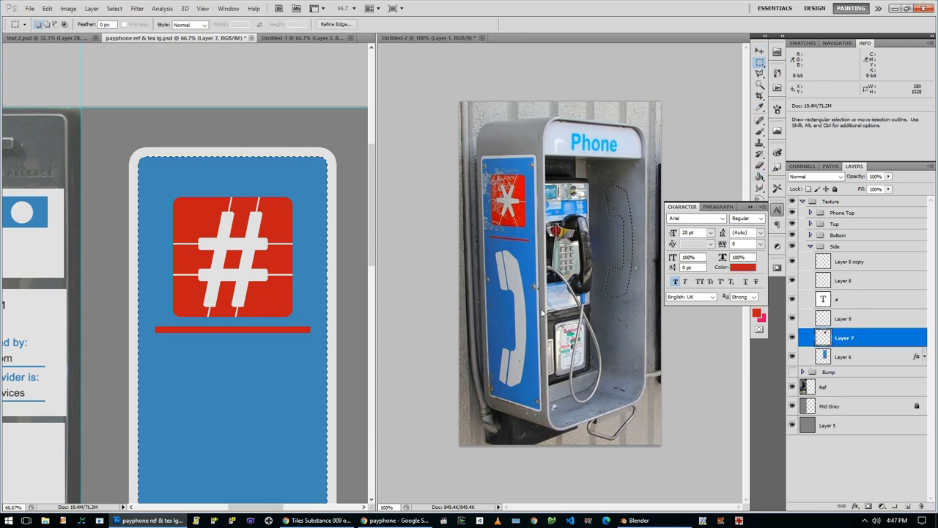
left_click(842, 318)
key("v")
key("ctrl+d")
left_click_drag(255, 324, 255, 390, "shift")
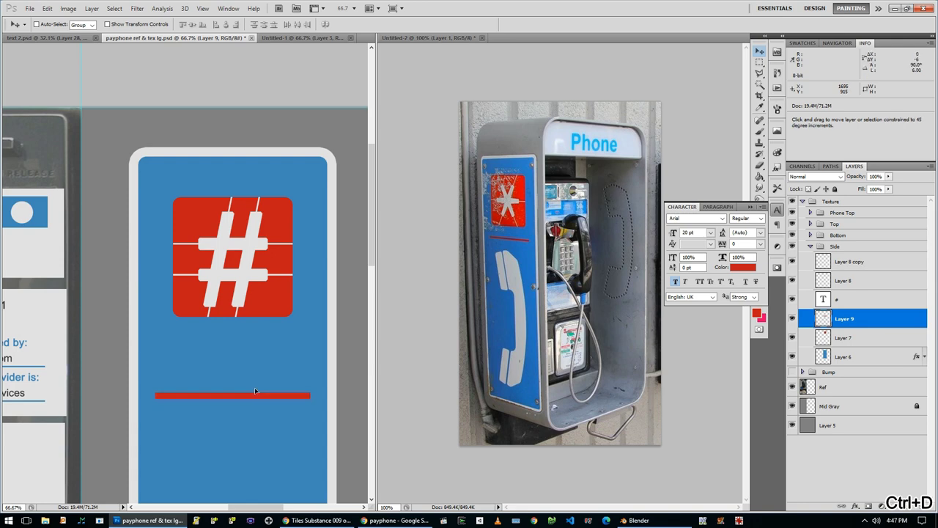
left_click(255, 390, "ctrl+alt")
left_click(255, 390, "ctrl+alt")
Step: Copy the Phone Icon Larger layer from the Top group into the Side group
left_click(810, 224)
left_click(810, 224)
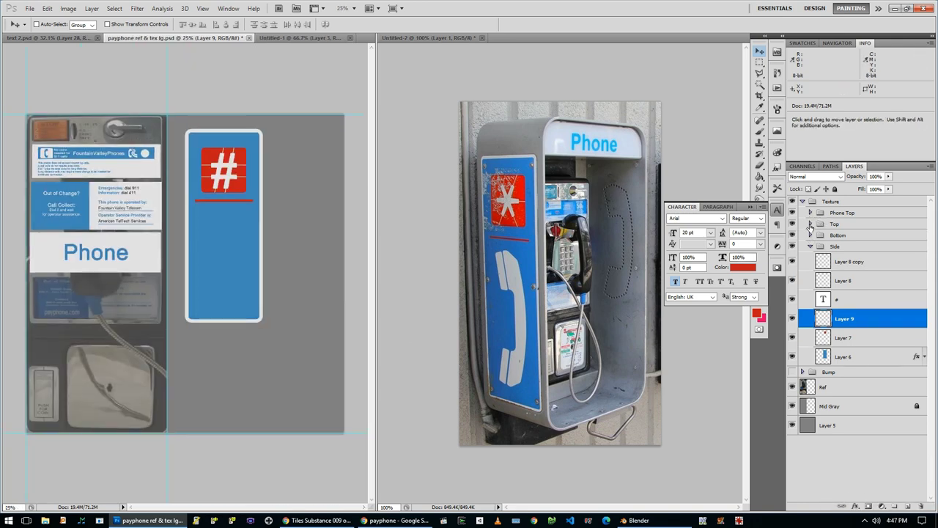
left_click(810, 224)
left_click(850, 273)
left_click_drag(850, 273, 850, 410, "alt")
left_click(810, 224)
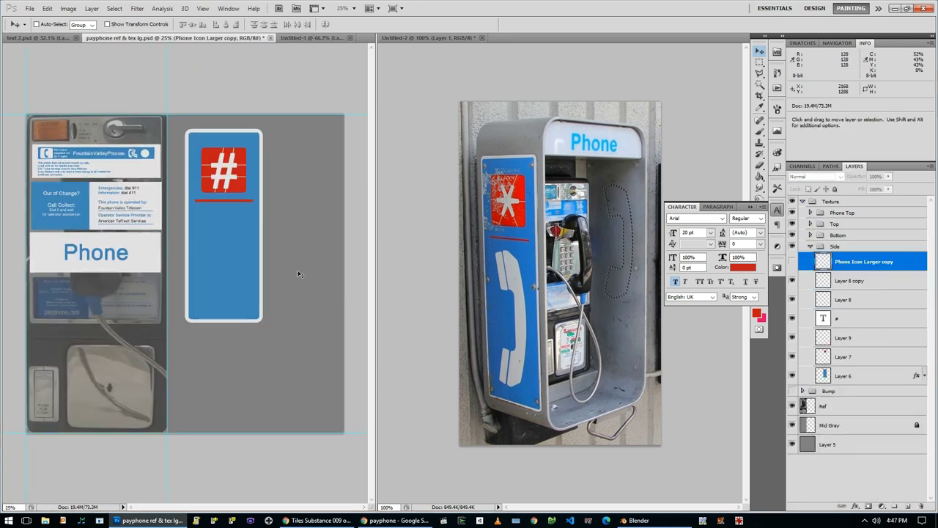
Step: Flip the handset horizontally and give it a white Color Overlay
key("m")
left_click(46, 8)
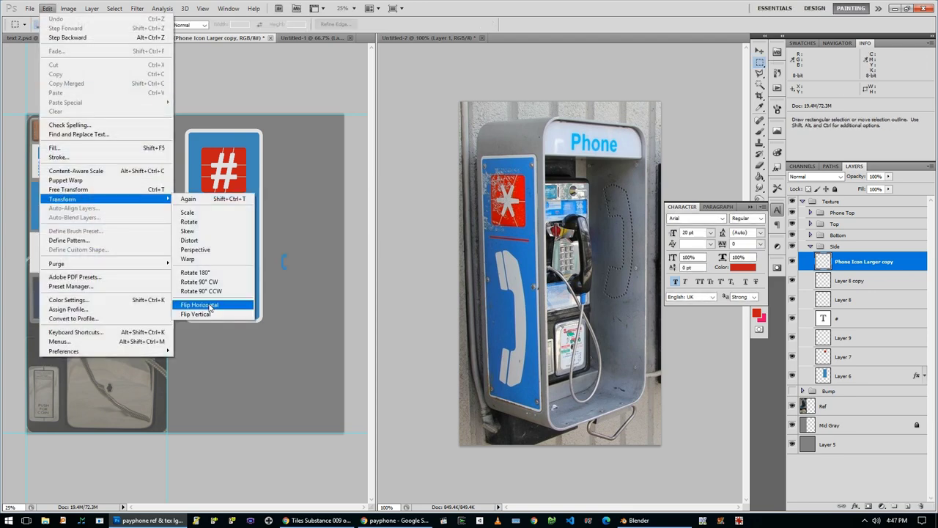
left_click(219, 303)
double_click(833, 267)
left_click(481, 391)
left_click(628, 295)
left_click(559, 358)
left_click(723, 342)
left_click(703, 267)
Step: Enlarge the white handset and position it below the red bar
key("ctrl+t")
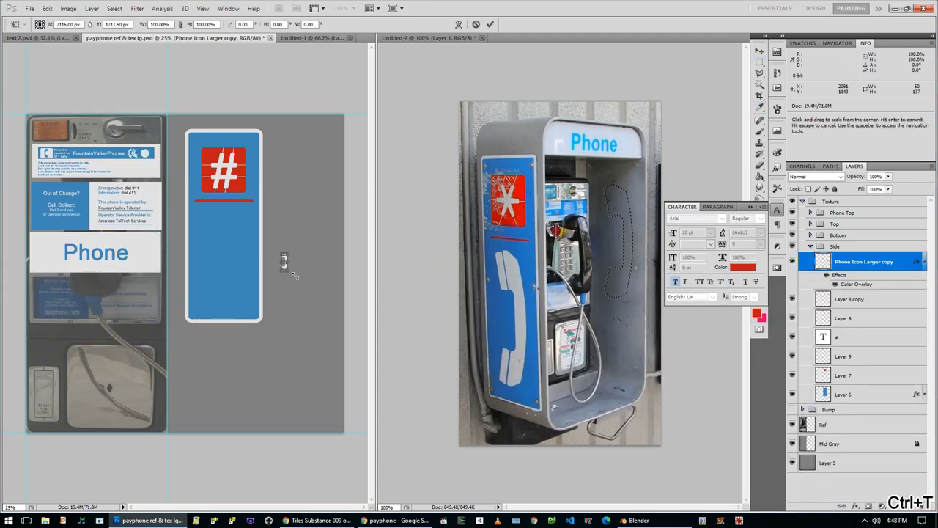
left_click(230, 271, "ctrl")
key("Return")
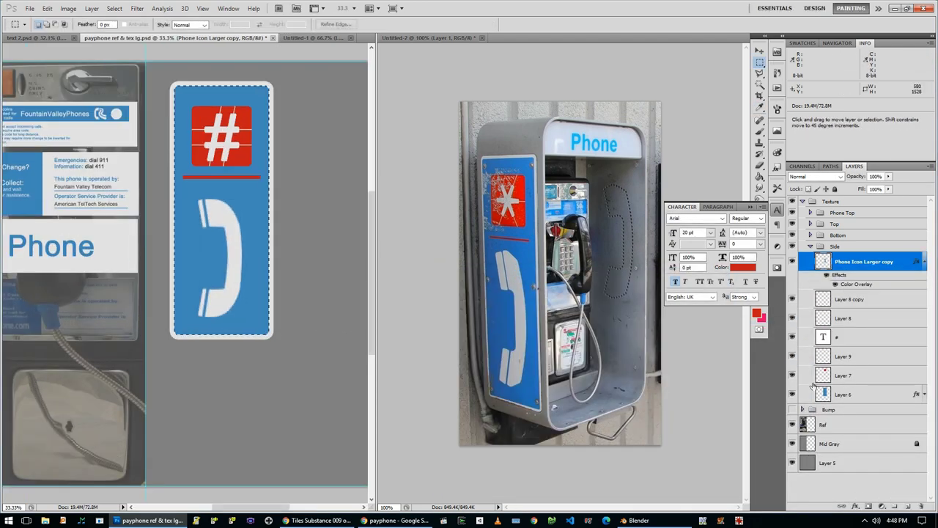
key("ctrl+d")
Step: Reselect the handset shape with the Magic Wand at tolerance 1
double_click(849, 266)
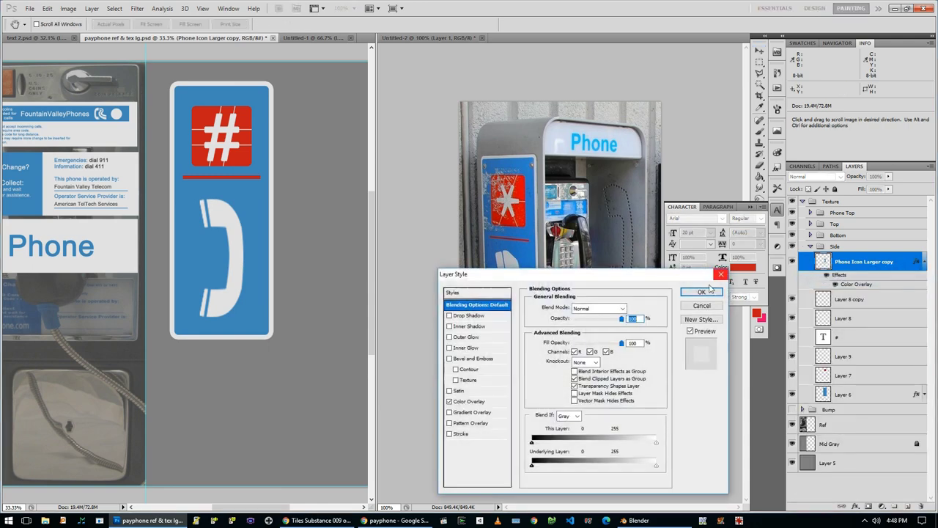
key("Escape")
key("w")
left_click(217, 176, "ctrl")
key("ctrl+d")
left_click(216, 240)
key("Return")
type("1")
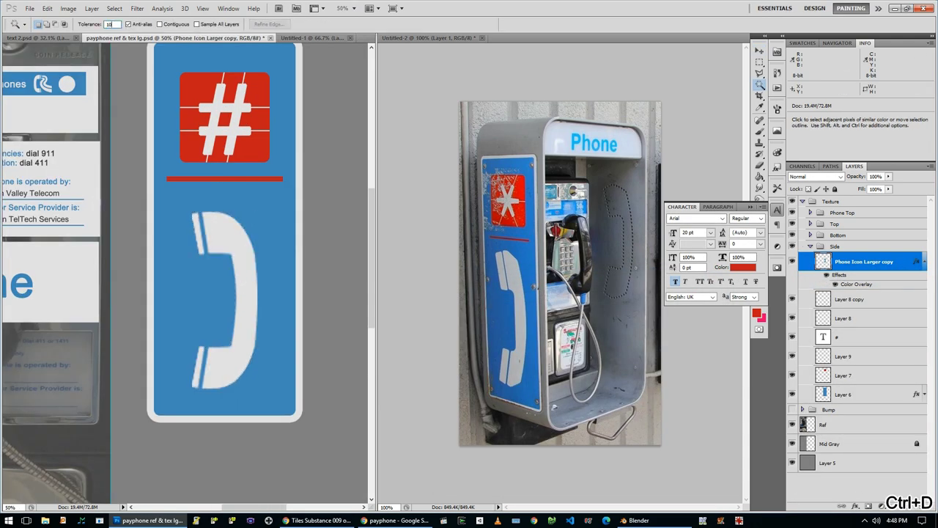
left_click(236, 223)
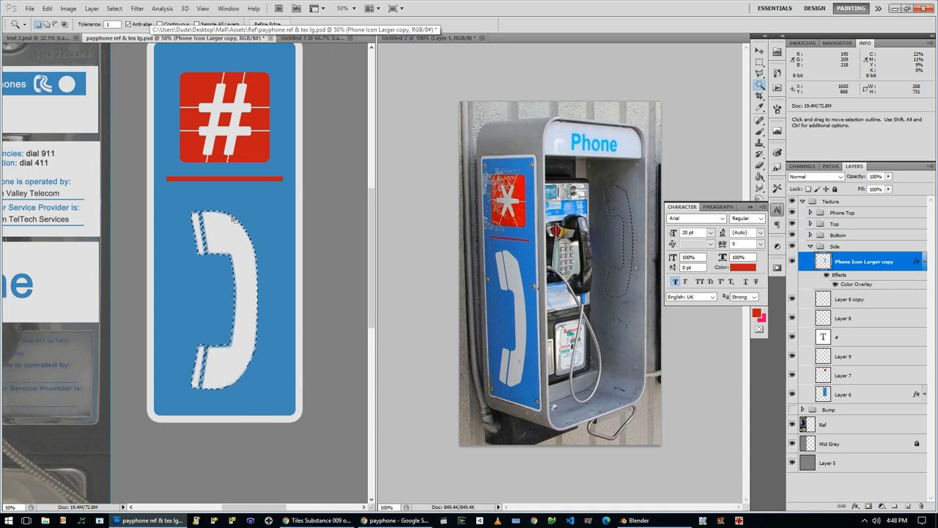
key("ctrl+d")
key("i")
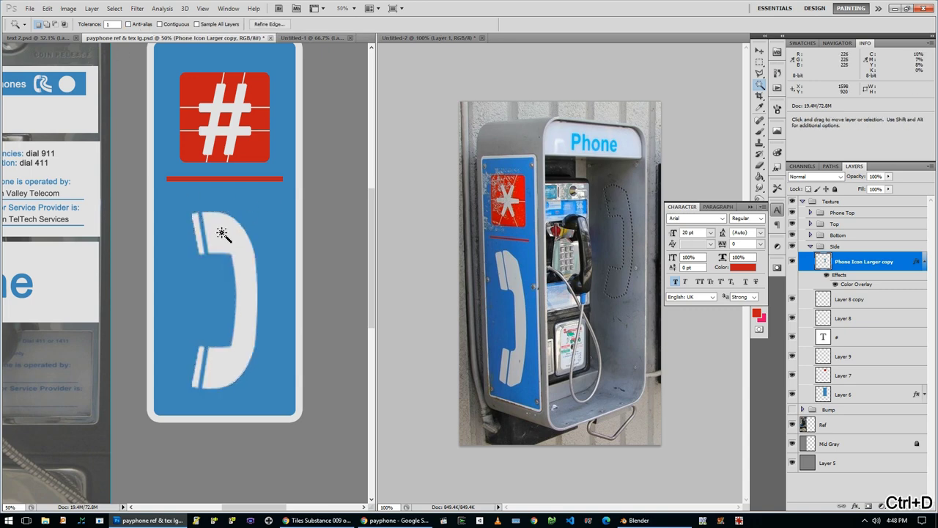
left_click(208, 222, "ctrl")
Step: Sample the panel blue and merge the handset with its effects into Layer 10
left_click(284, 288)
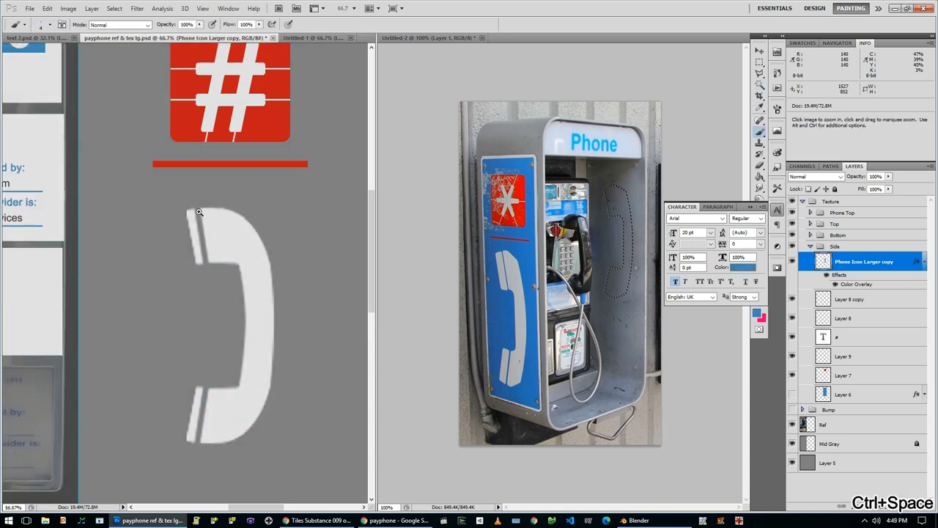
key("b")
left_click(208, 250, "ctrl")
key("ctrl+z")
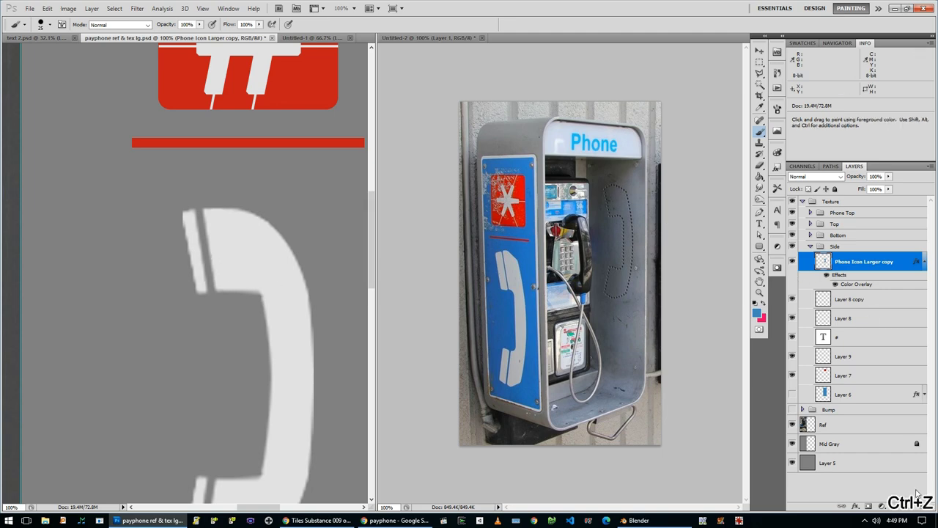
right_click(858, 263)
key("Escape")
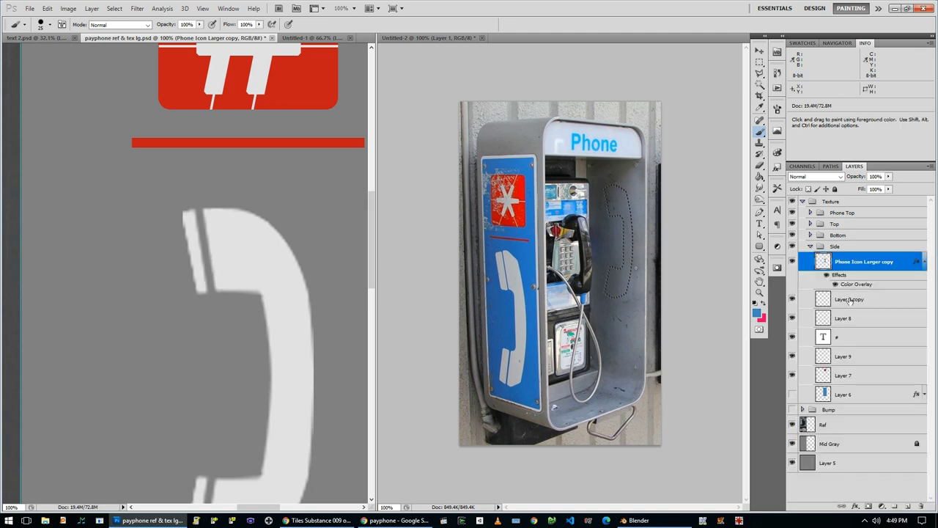
key("ctrl+e")
left_click_drag(200, 210, 214, 302)
key("ctrl+z")
scroll(196, 146, "down", 3)
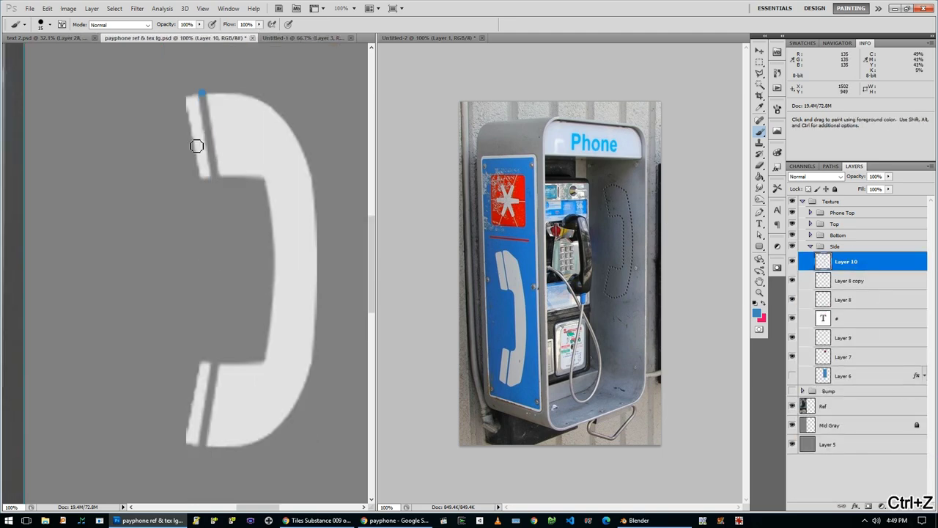
Step: Paint straight blue grooves across the handset near its top and bottom ends
left_click(220, 183, "shift")
left_click(214, 362)
left_click(197, 455, "shift")
left_click(199, 433, "ctrl+alt")
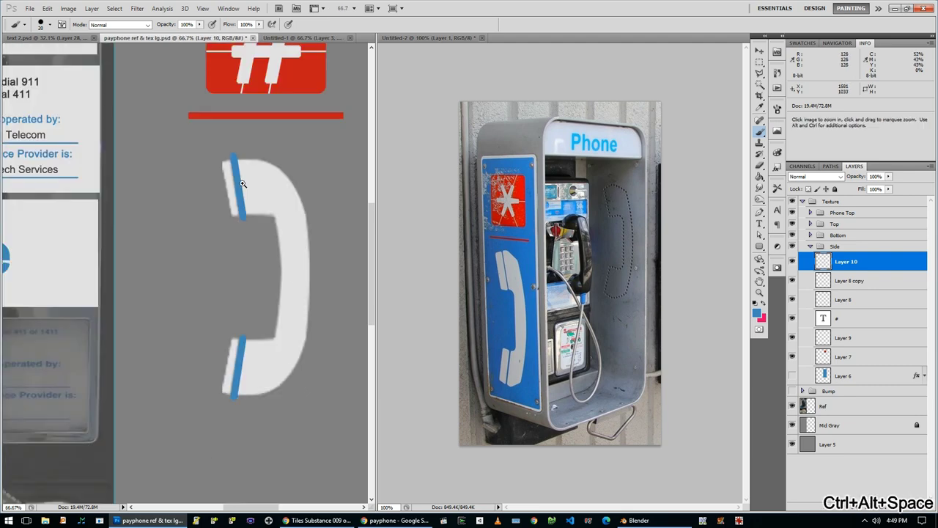
left_click(226, 162, "ctrl")
key("e")
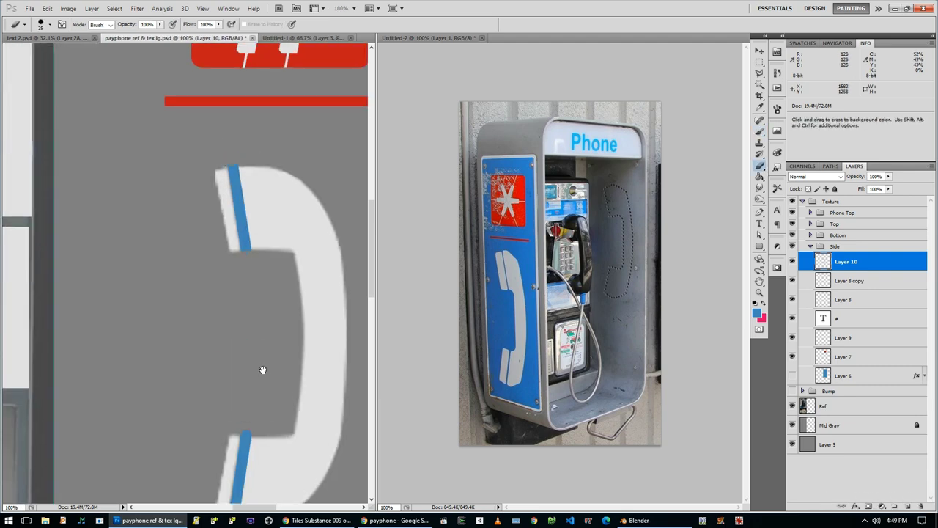
left_click_drag(262, 369, 240, 252)
left_click(299, 287, "ctrl+alt")
Step: Add a Stroke and Color Overlay to Layer 10's layer style
double_click(880, 262)
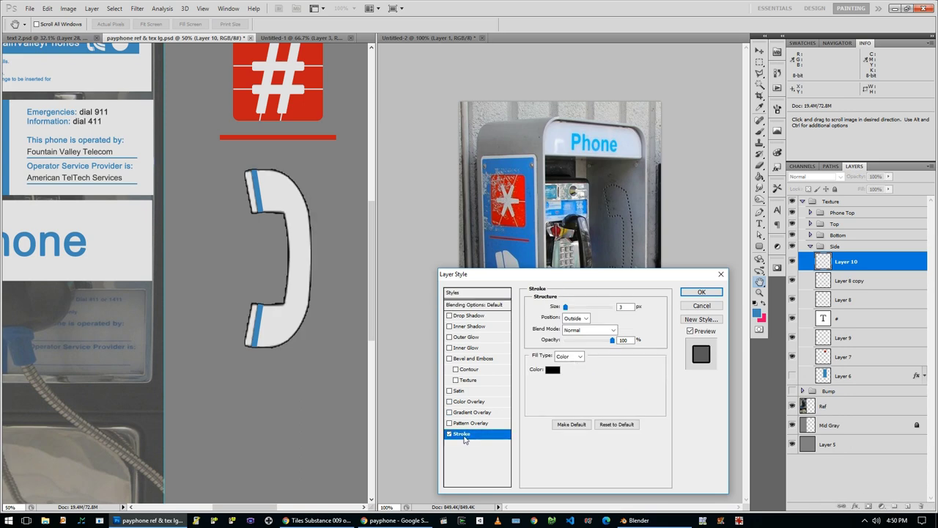
mouse_move(573, 306)
left_mouse_down()
mouse_move(590, 308)
mouse_move(584, 312)
left_mouse_up()
left_click(469, 401)
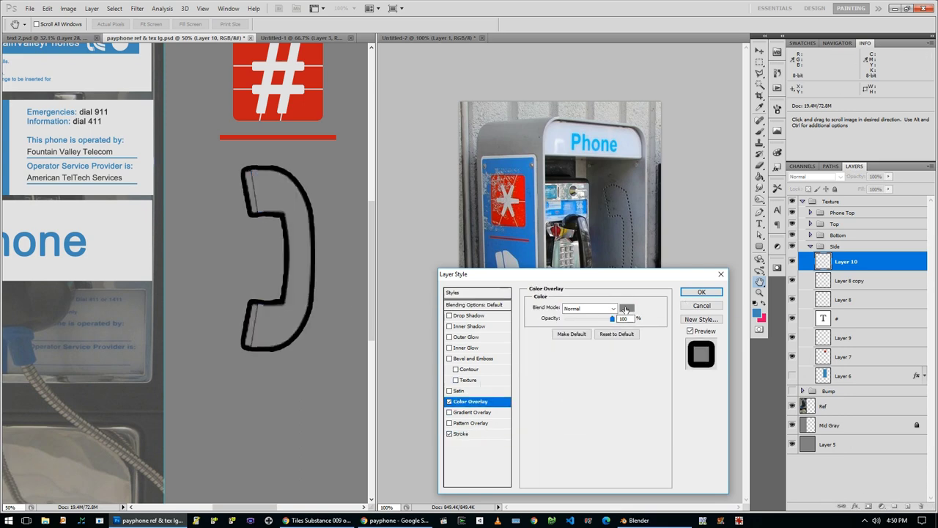
left_click(626, 314)
key("Return")
key("Return")
left_click(792, 402)
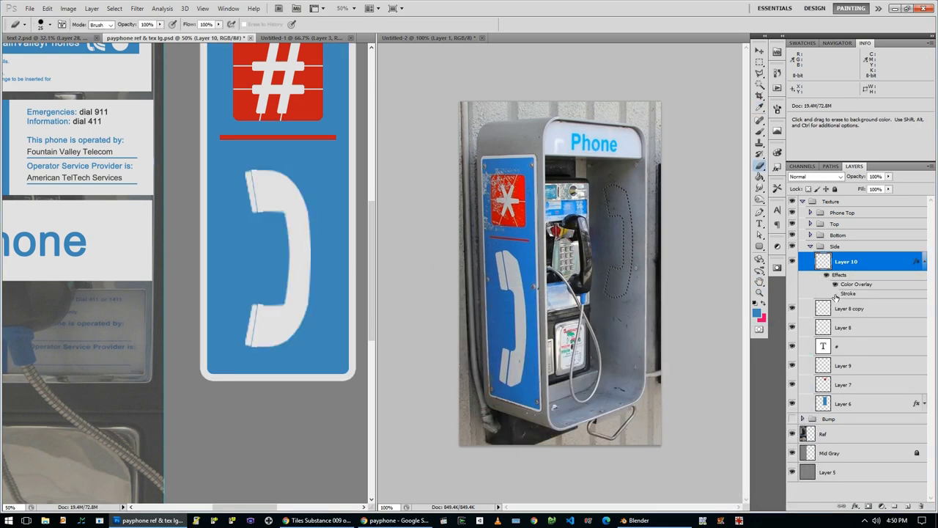
Step: Recolour the handset stroke with the handset's sampled light grey
double_click(837, 274)
left_click(461, 433)
left_click(554, 369)
left_click(287, 320)
key("Return")
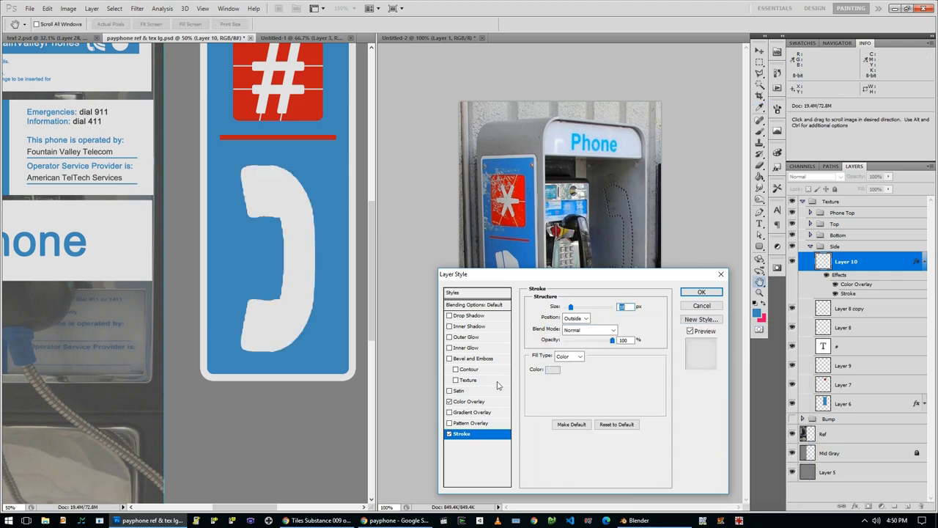
key("space")
key("space")
key("space")
Step: Brush straight light grey strokes along the handset's inner edges to smooth its grooves
key("Return")
left_click(284, 177, "ctrl")
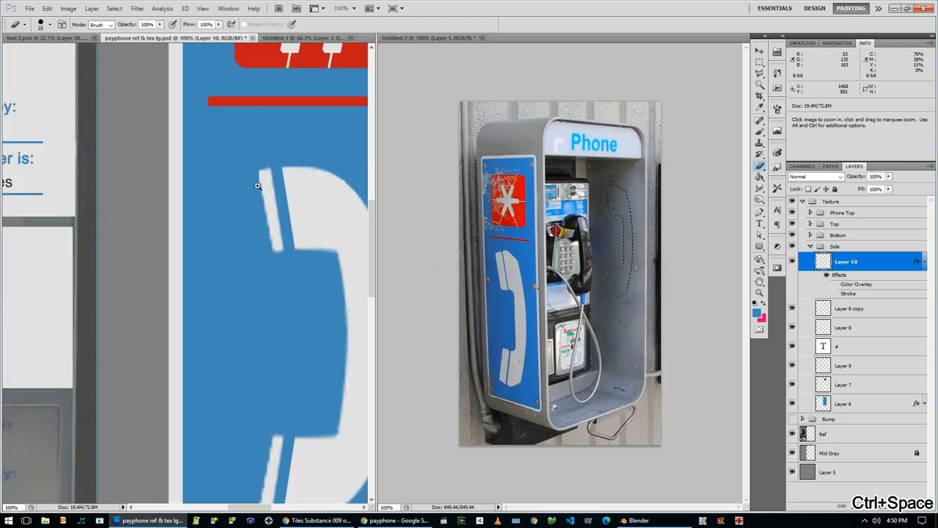
key("b")
left_click(210, 174, "alt")
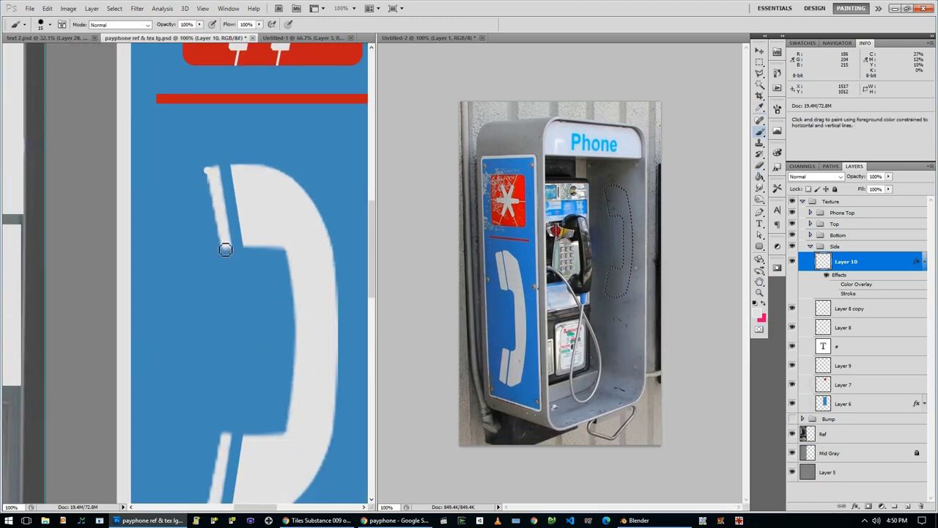
scroll(229, 339, "down", 3)
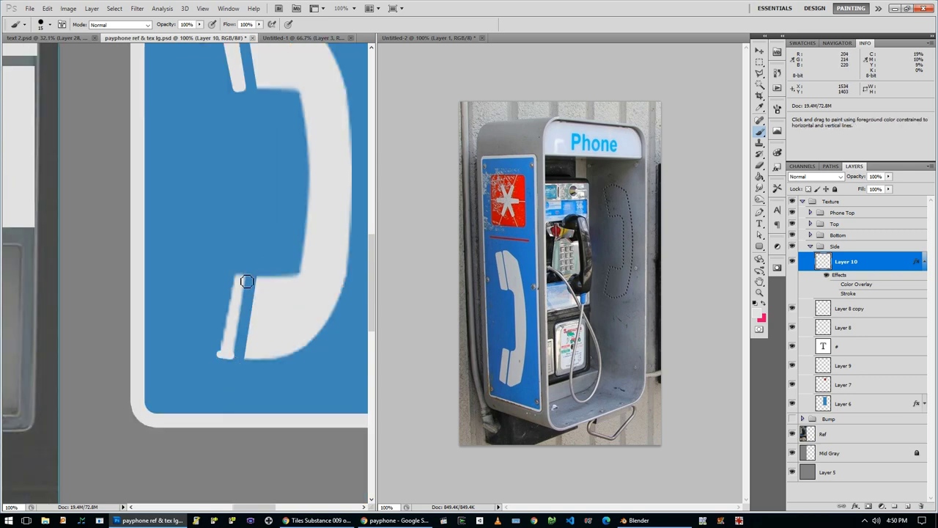
scroll(225, 356, "up", 2)
left_click(234, 184, "ctrl")
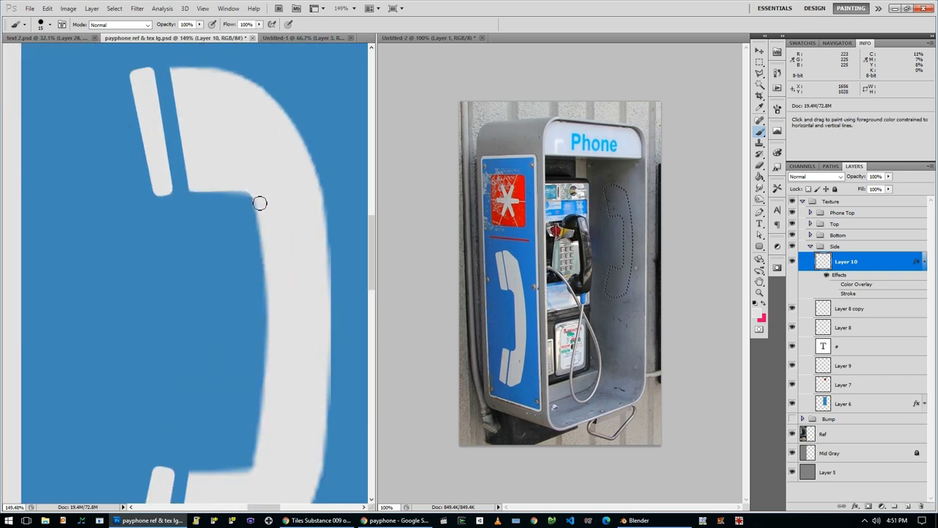
left_click(194, 479, "shift")
scroll(194, 446, "down", 3)
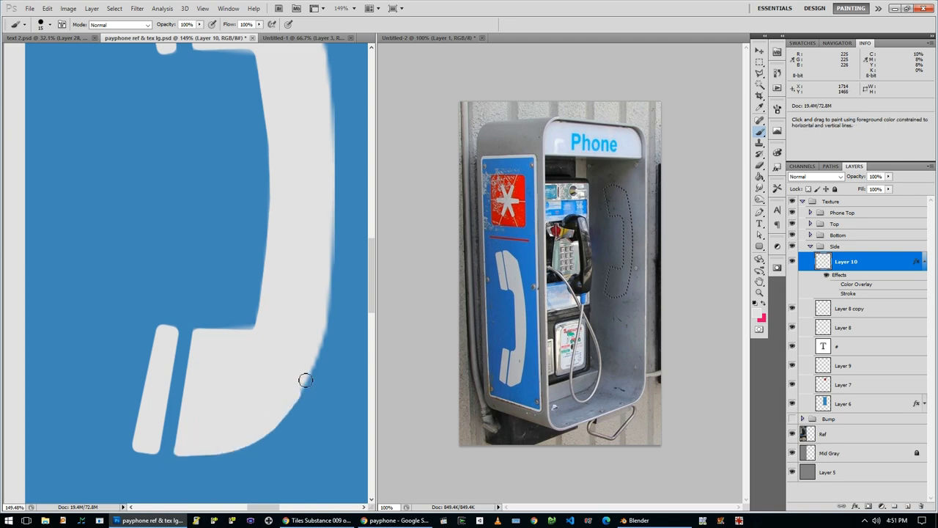
scroll(255, 275, "up", 6)
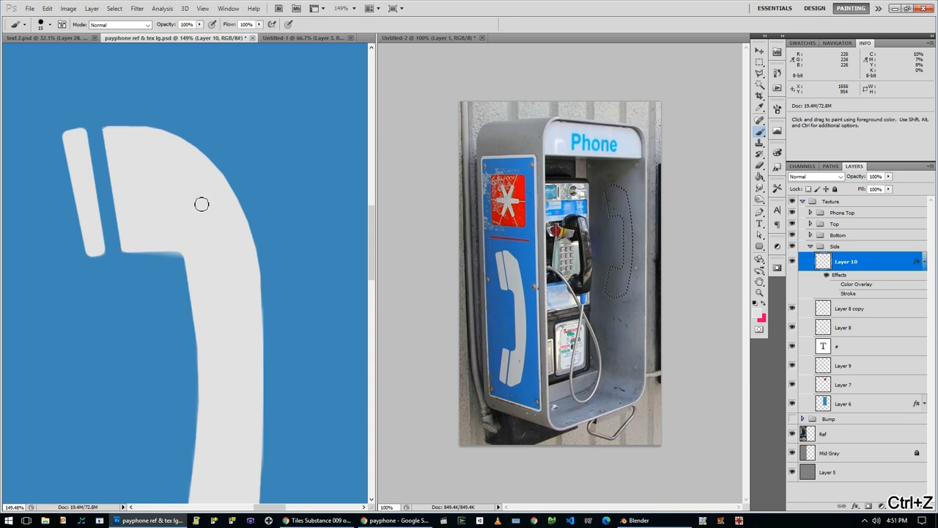
left_click(255, 321, "ctrl+alt")
left_click(256, 320, "ctrl+alt")
left_click(255, 320, "ctrl+alt")
Step: Move the blue Side panel group up beside the payphone panel
left_click(258, 321, "ctrl+alt")
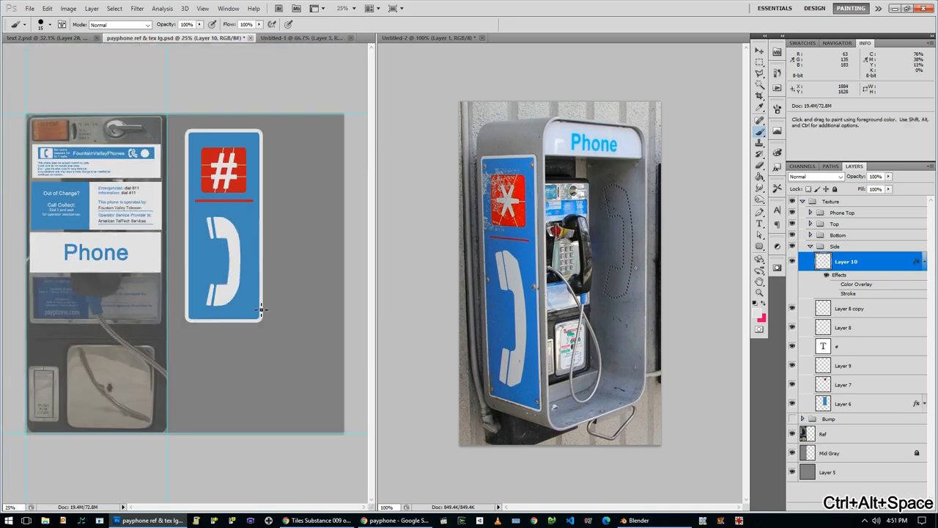
key("m")
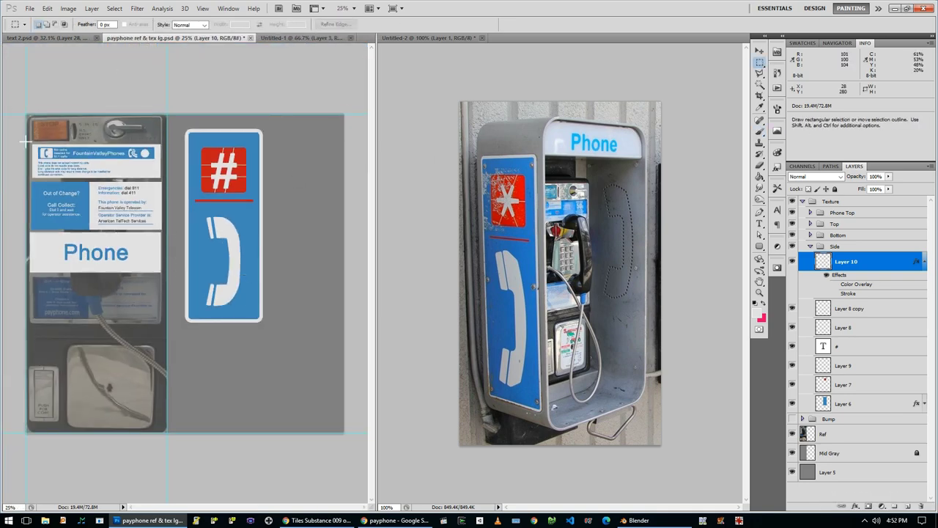
left_click(835, 246)
left_click_drag(60, 137, 41, 125, "ctrl")
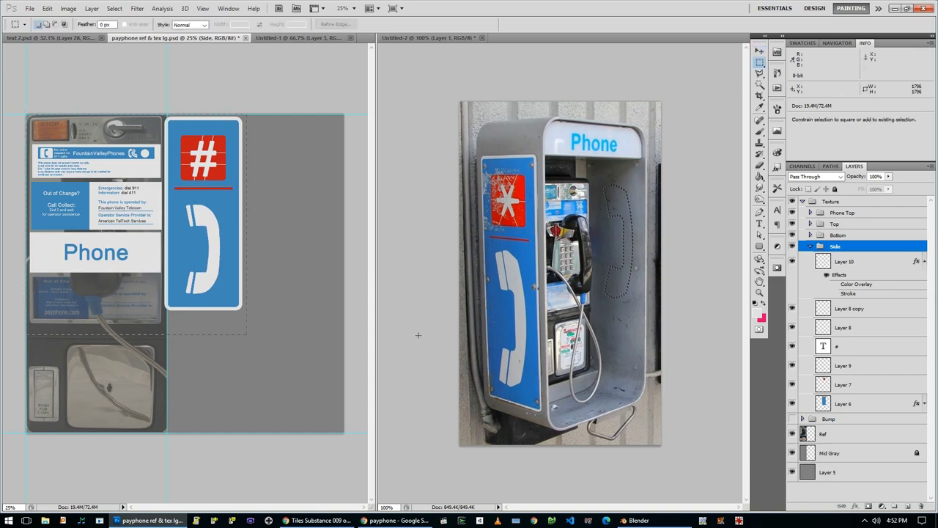
Step: Crop the canvas to the selection and save over the existing file
left_click(69, 8)
left_click(77, 101)
key("ctrl+shift+s")
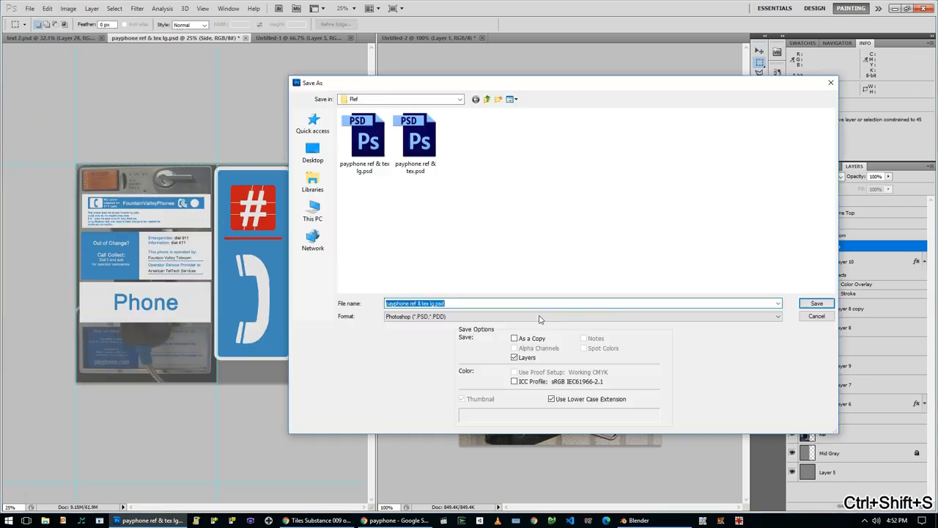
key("Return")
key("Return")
left_click(202, 199, "ctrl")
Step: Zoom in on the labels and put the Side group into a new group
left_click(202, 200, "ctrl")
left_click(201, 199, "ctrl")
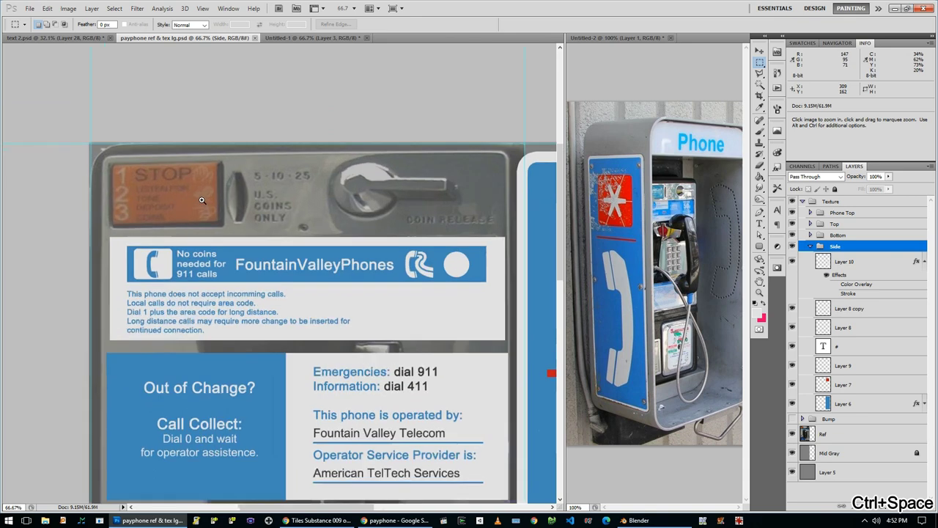
left_click(202, 199, "ctrl")
key("ctrl+g")
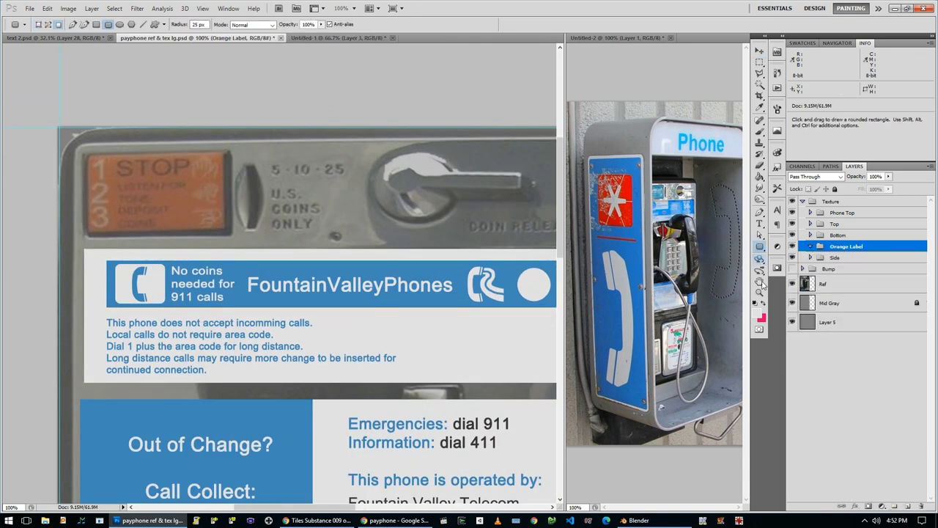
Step: Draw an orange rounded rectangle over the STOP label and add a new layer
left_click(760, 316)
key("Return")
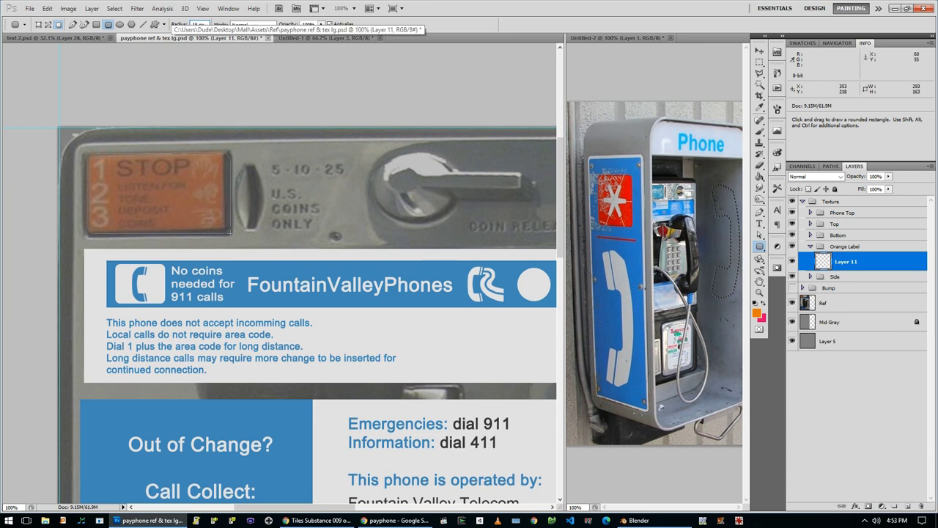
left_click_drag(230, 232, 231, 233)
left_click(792, 261)
left_click(907, 507)
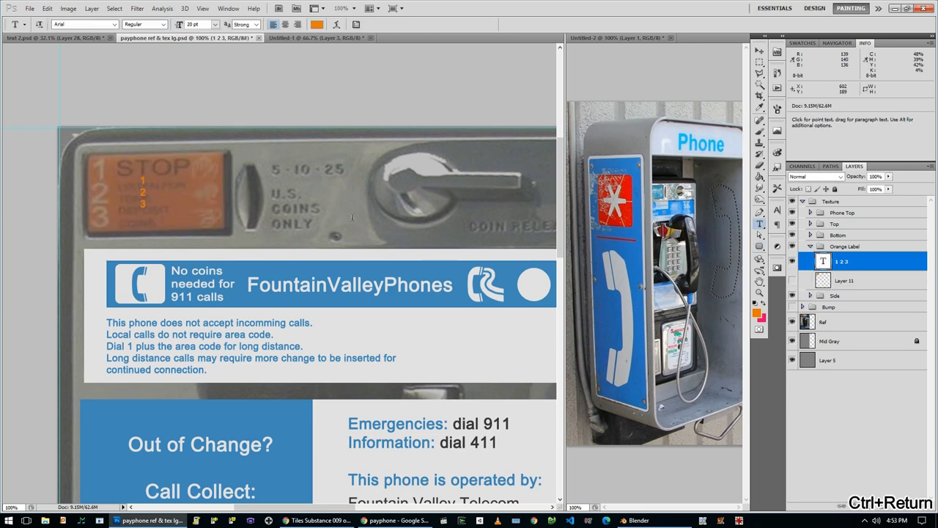
Step: Give the '1 2 3' numbers 18 pt leading, then place and resize them on the label
key("ctrl+t")
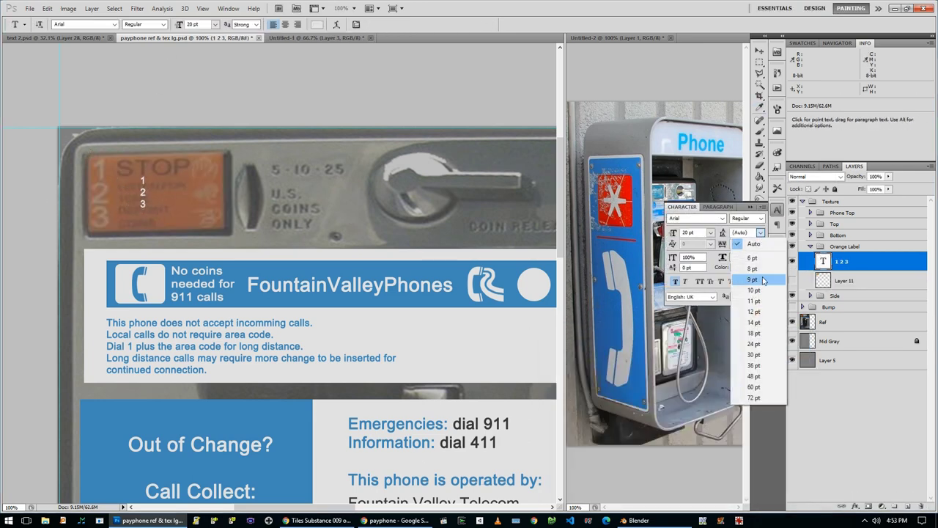
left_click(752, 333)
key("v")
left_click_drag(159, 223, 112, 205)
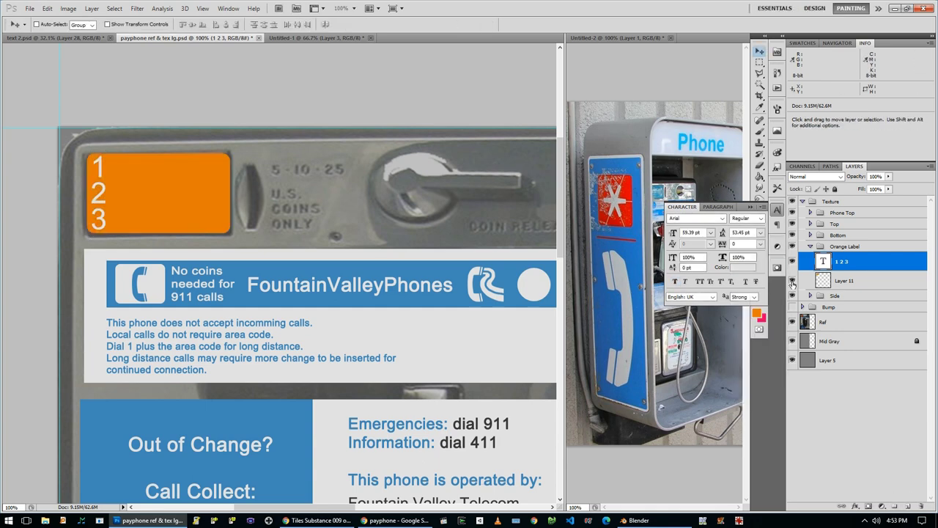
left_click(791, 281)
key("ctrl+t")
key("Return")
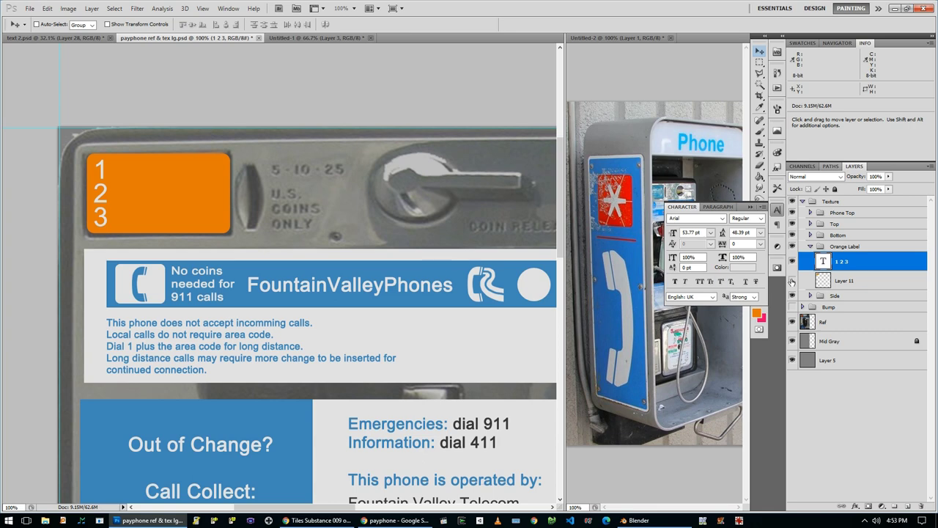
Step: Add the 'STOP LISTEN FOR TONE DEPOSIT COINS' text with its colour and a larger size
key("ctrl+shift+alt+n")
key("i")
left_click(744, 266)
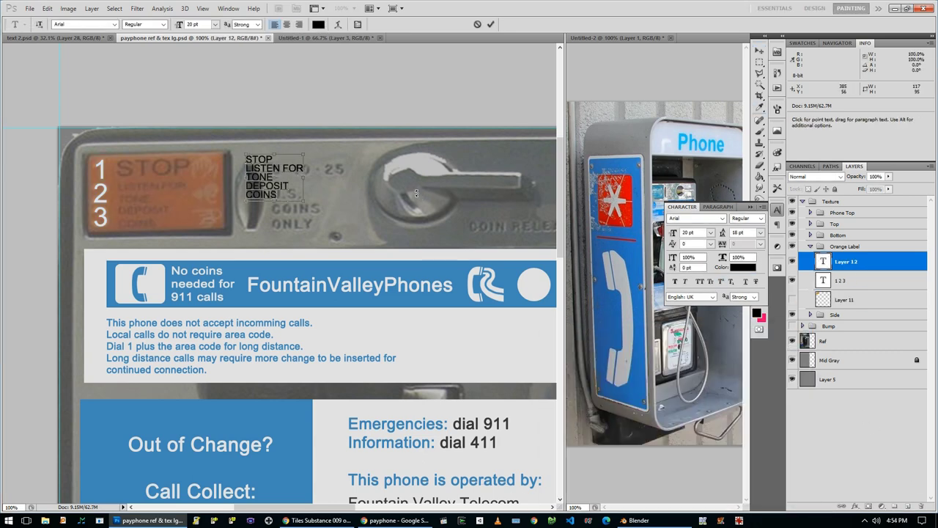
left_click(710, 232)
left_click(693, 379)
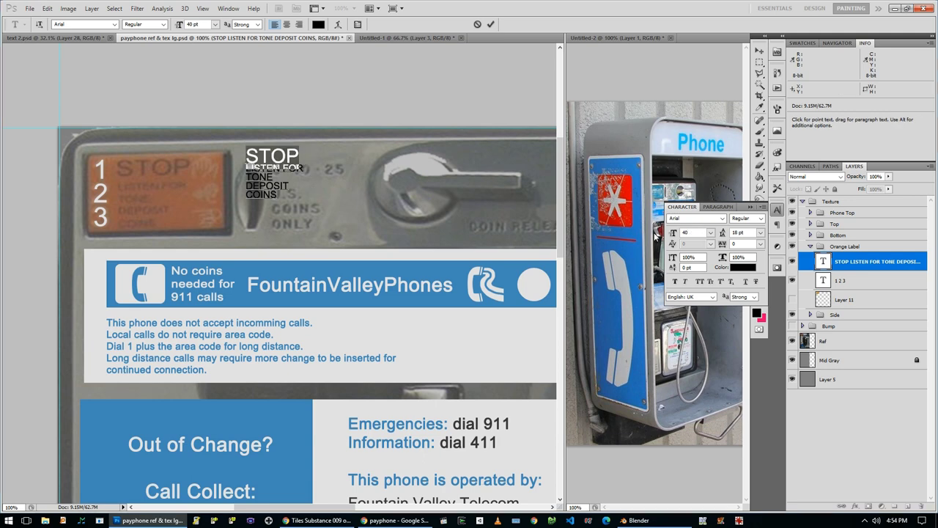
Step: Move the STOP text block onto the orange label and resize it
left_click_drag(278, 195, 147, 205, "ctrl")
key("ctrl+Return")
key("ctrl+t")
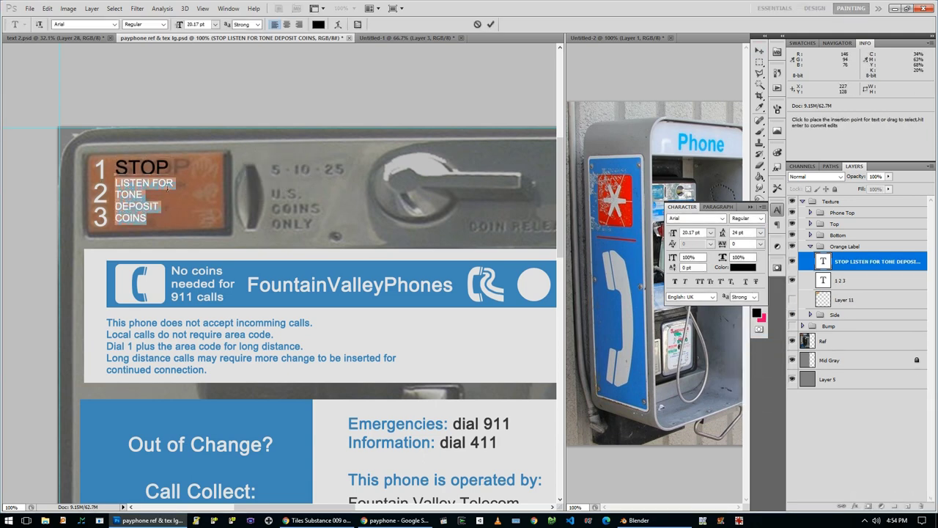
key("ctrl+Return")
key("ctrl+t")
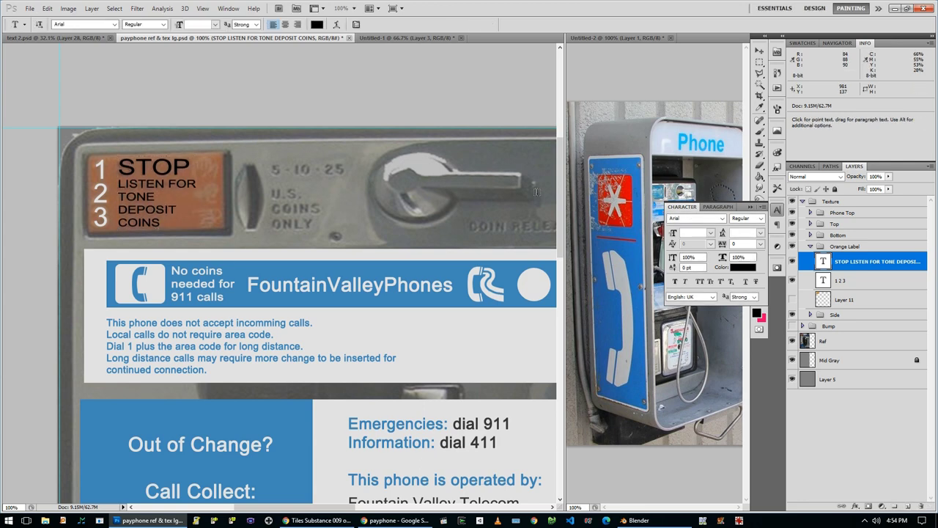
Step: Scale the blue Side panel group down to 90%
left_click(314, 225, "ctrl+alt")
left_click(314, 225, "ctrl+alt")
left_click(315, 225, "ctrl+alt")
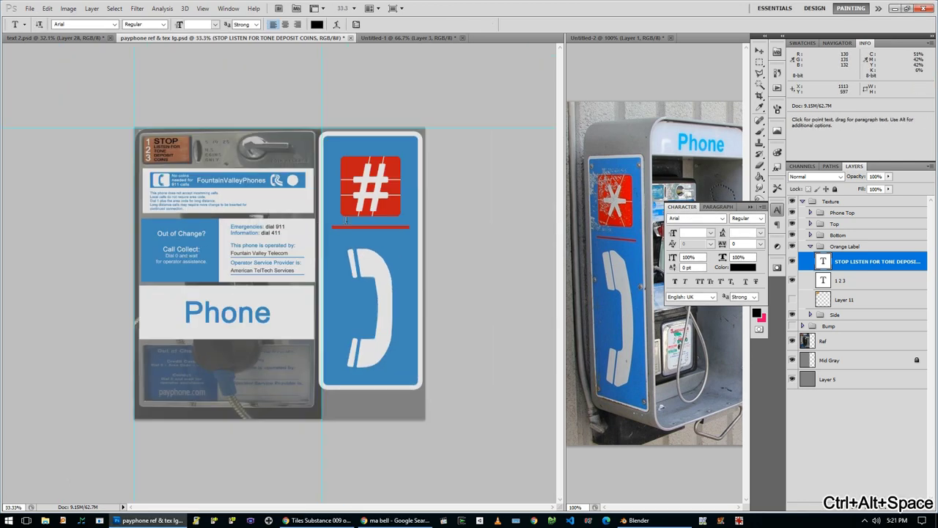
left_click(843, 316)
key("ctrl+t")
left_click_drag(188, 25, 183, 25)
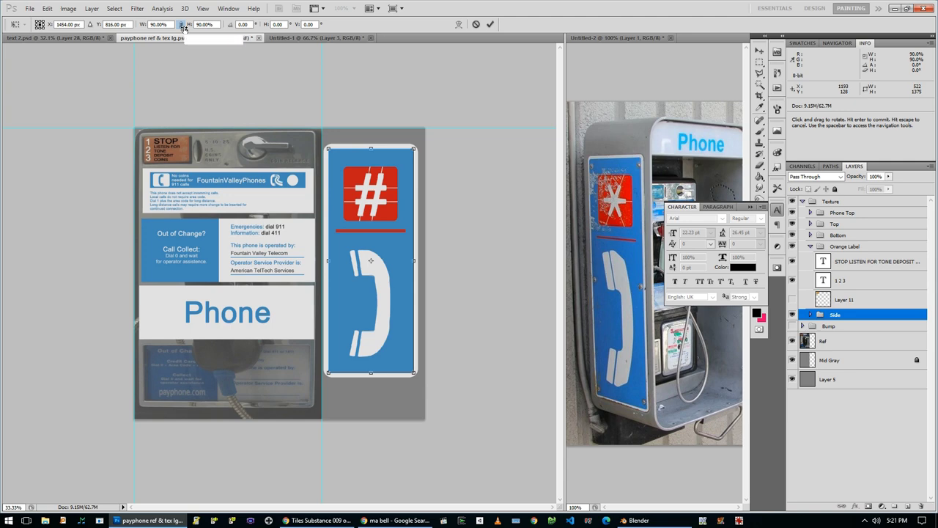
left_click(370, 308, "ctrl")
Step: Check Layer 6's effect settings, then crop the canvas to the upper artwork area
left_click(854, 506)
left_click(872, 439)
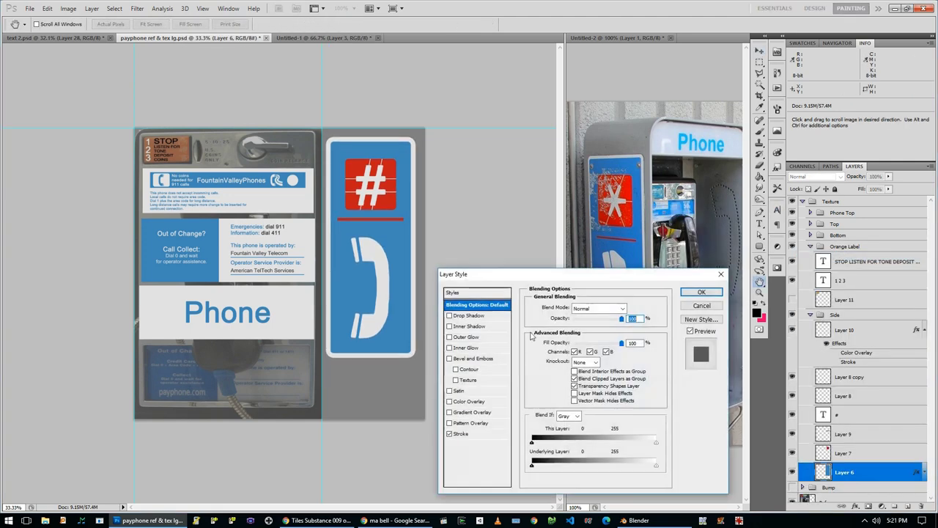
key("Return")
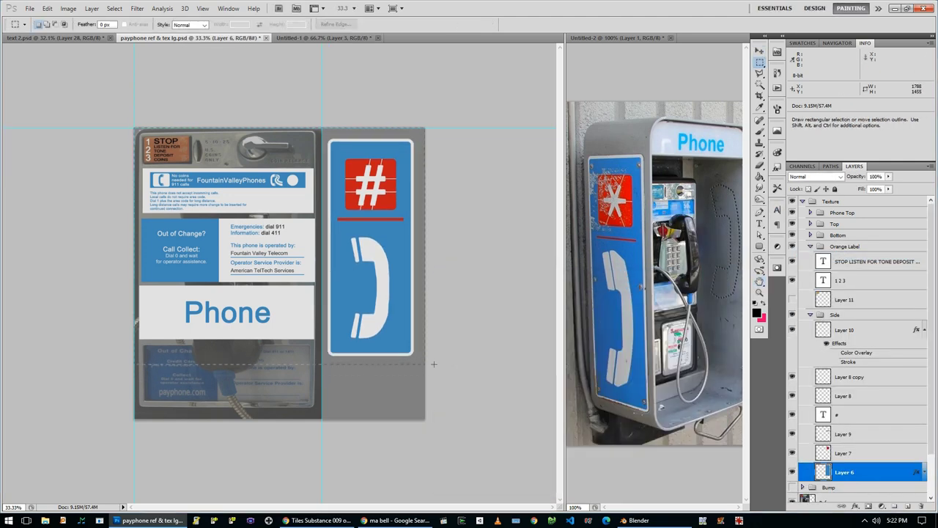
left_click_drag(433, 364, 433, 364)
key("alt+i")
key("p")
left_click(811, 313)
Step: Hide the reference photo and raise the grey background layer's lightness to +39
left_click(791, 337)
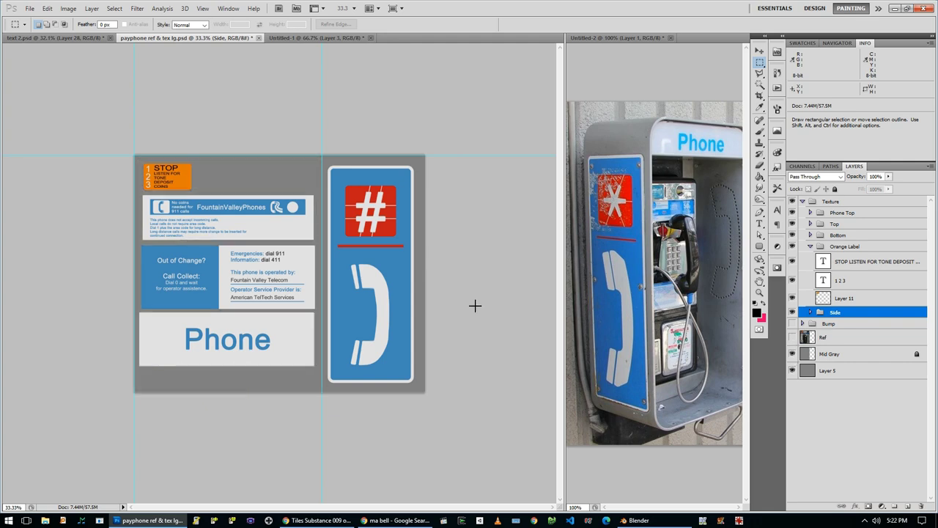
left_click(806, 370)
key("ctrl+u")
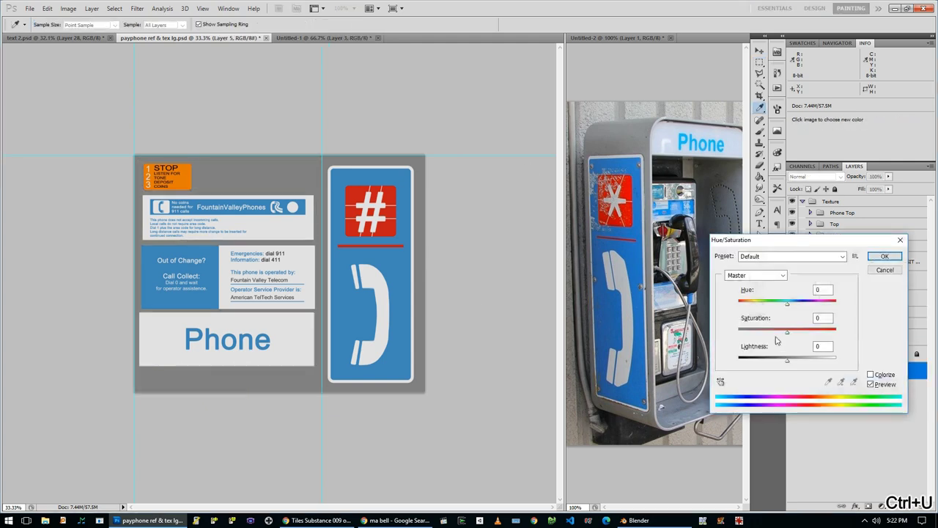
key("Escape")
key("ctrl+u")
left_click_drag(787, 359, 807, 361)
key("Return")
Step: Save the artwork as a PNG named Payphone_Texture in the Tex folder
key("m")
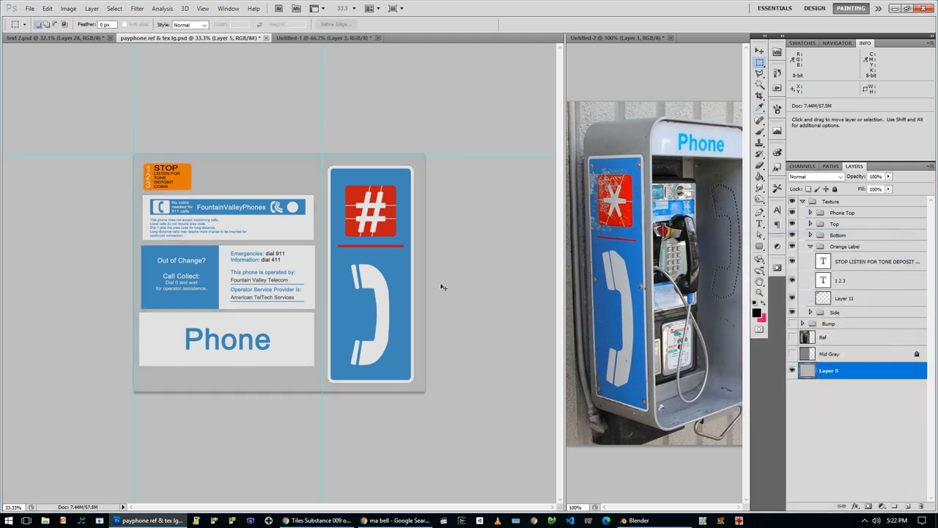
key("ctrl+shift+s")
double_click(408, 136)
left_click(583, 316)
left_click(513, 410)
type("Payphone_T")
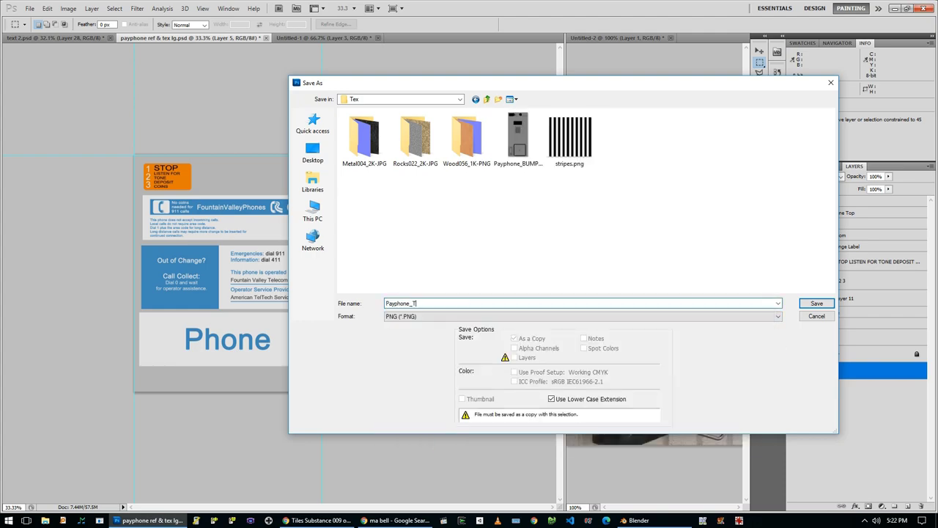
type("exture")
key("Return")
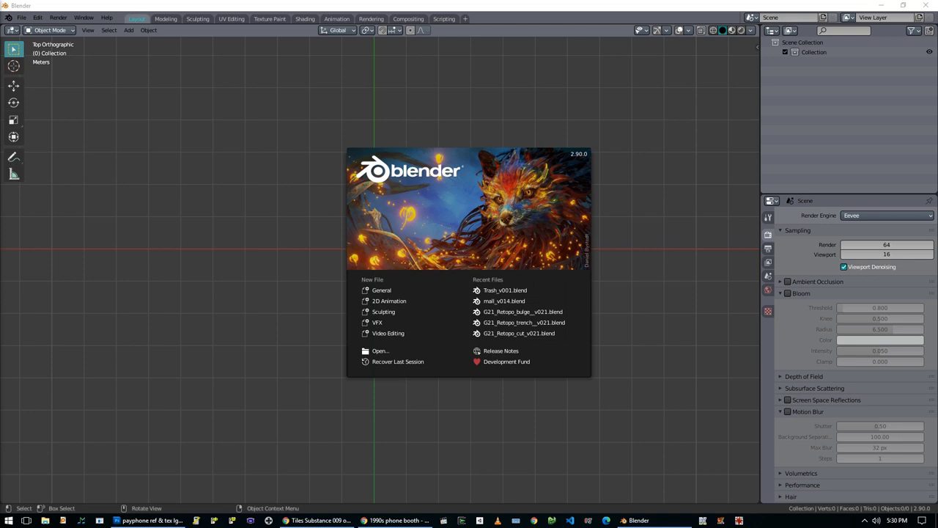
Step: Add the payphone reference image at the centre and show the sidebar
left_click(291, 356)
key("g")
left_click(503, 286)
key("n")
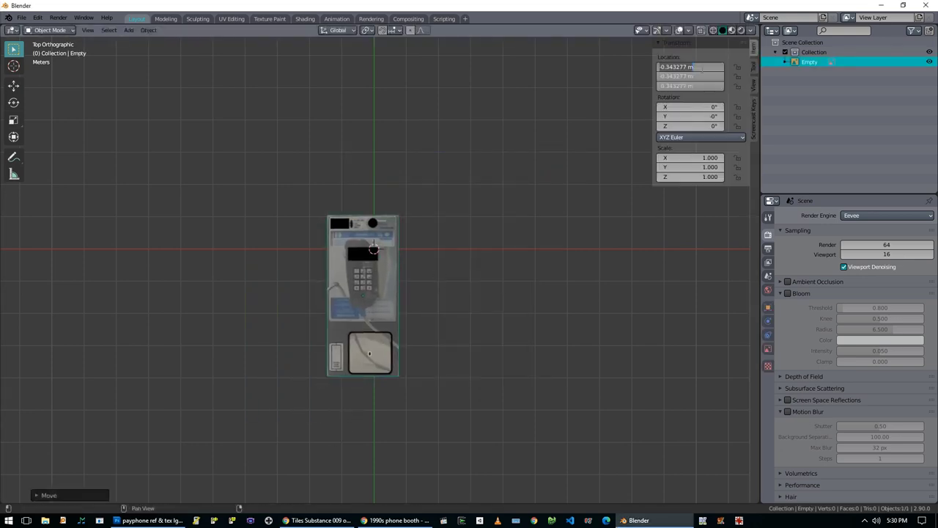
scroll(479, 224, "up", 1)
Step: Add a cube at the centre and scale the reference image by 2
key("shift+a")
left_click(535, 234)
left_click(386, 296)
type("s2")
key("Return")
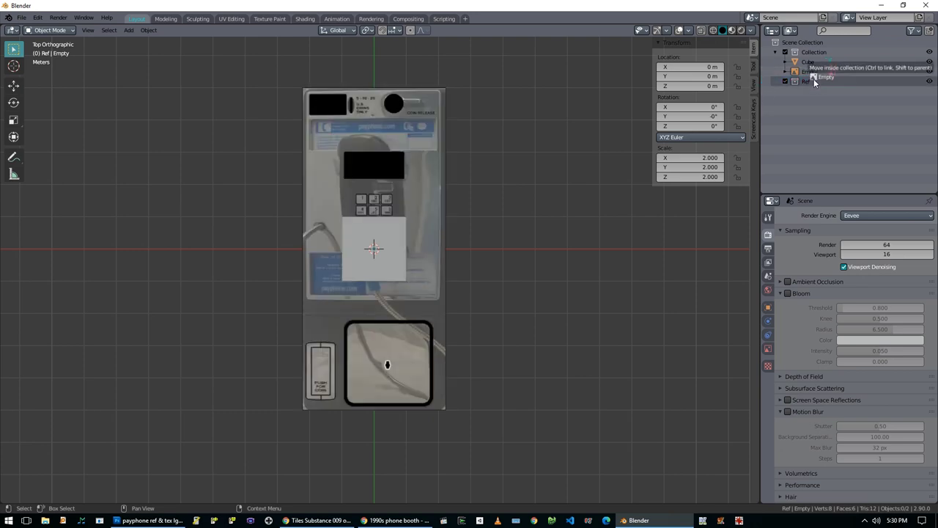
Step: Show the selectability toggles in the outliner
left_click(911, 30)
left_click(850, 53)
left_click(919, 82)
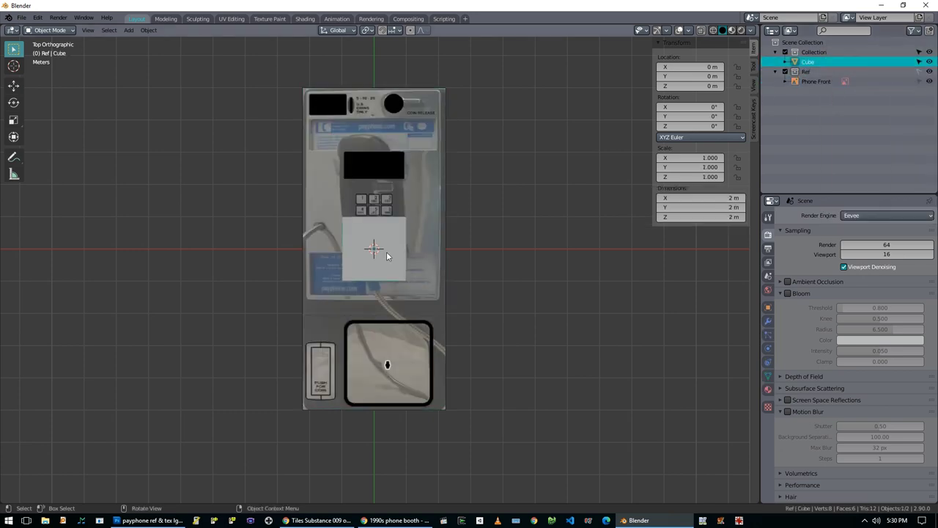
Step: Move the cube's top face up to match the reference's height
left_click(808, 62)
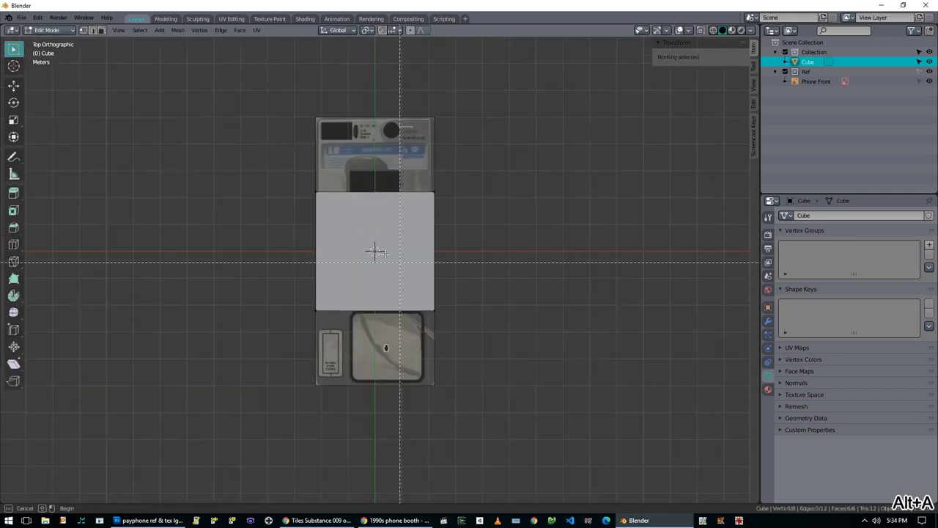
key("alt+z")
key("g")
left_click(440, 171)
scroll(465, 283, "down", 2)
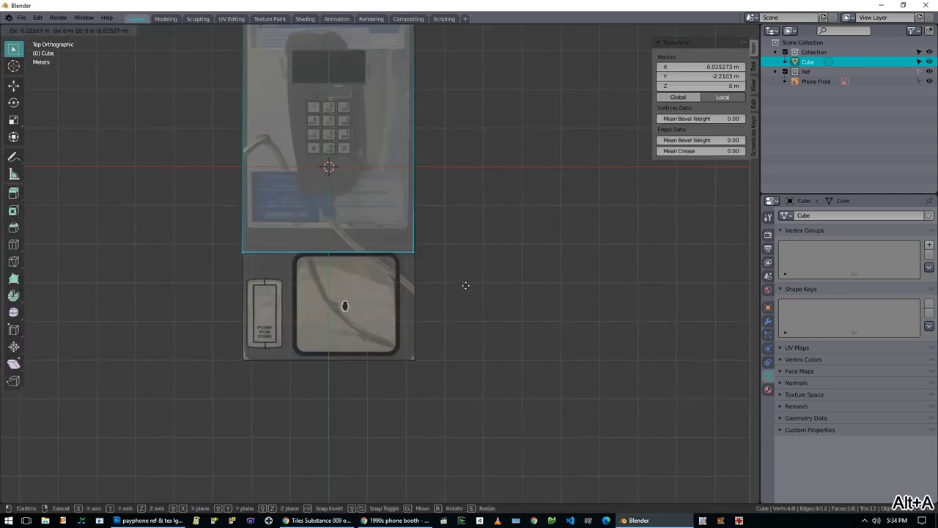
key("Tab")
Step: Move the Phone Front reference along Y so it stands in front of the box
key("KP_3")
scroll(614, 306, "down", 5)
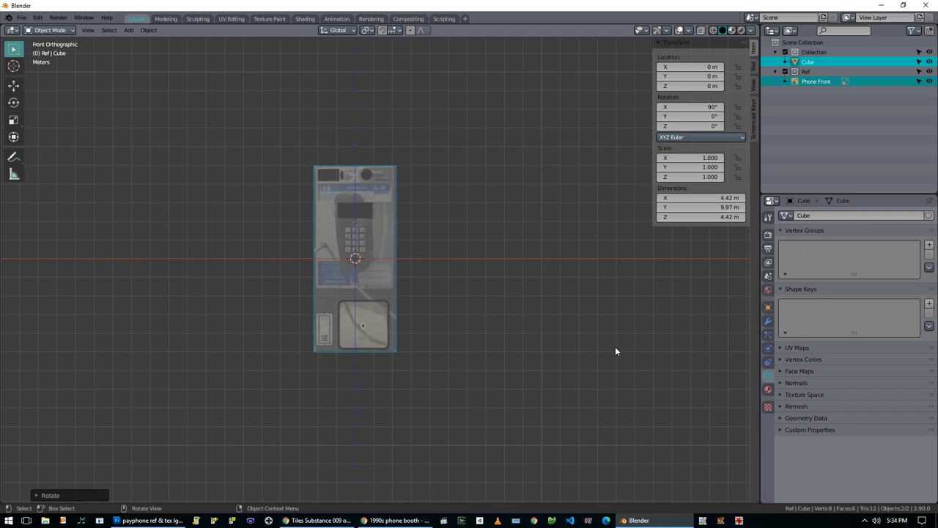
scroll(433, 203, "up", 4)
middle_click_drag(616, 349, 325, 254)
left_click(433, 203)
key("g")
key("y")
left_click(486, 192)
Step: Delete the cube's selected side face
left_click(502, 330)
key("Tab")
left_click(502, 330)
key("x")
left_click(502, 325)
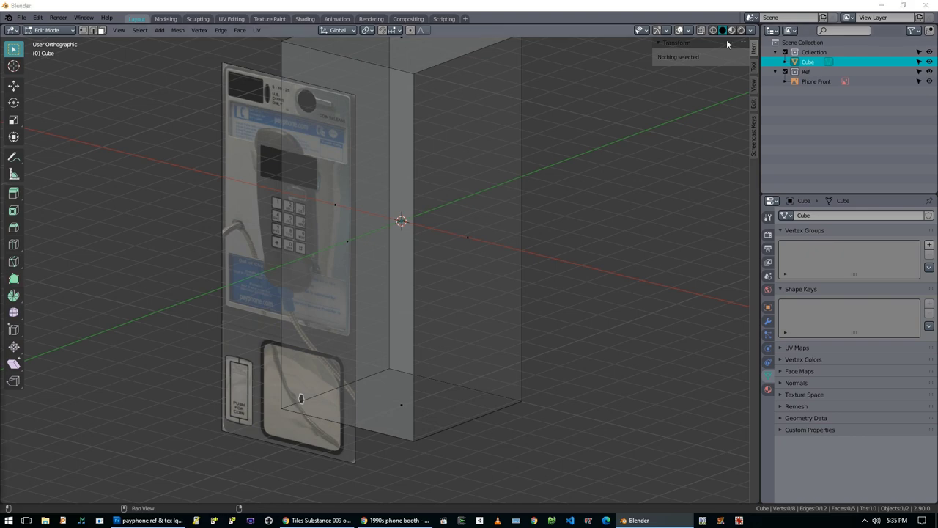
Step: Turn the upper-right area into an Image Editor showing the payphone photo
left_click(771, 90)
left_click(479, 145)
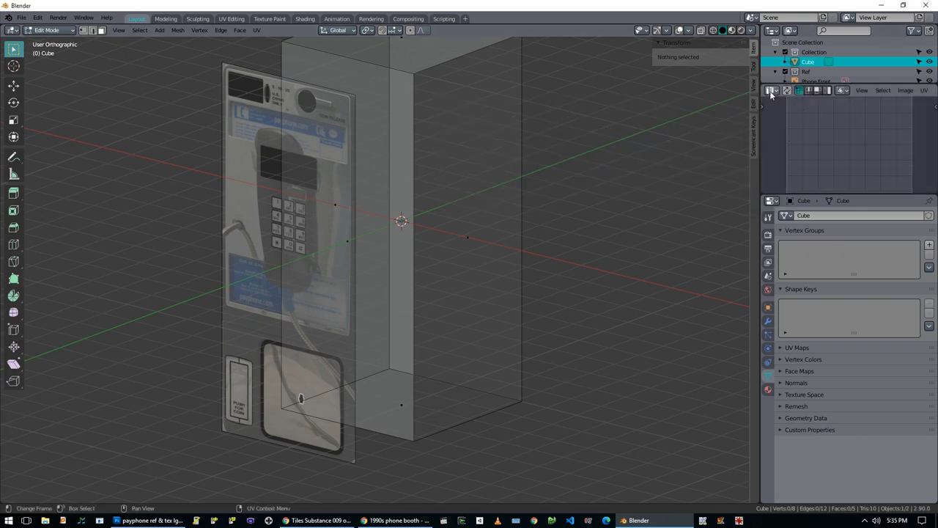
left_click(927, 90)
left_click(188, 415)
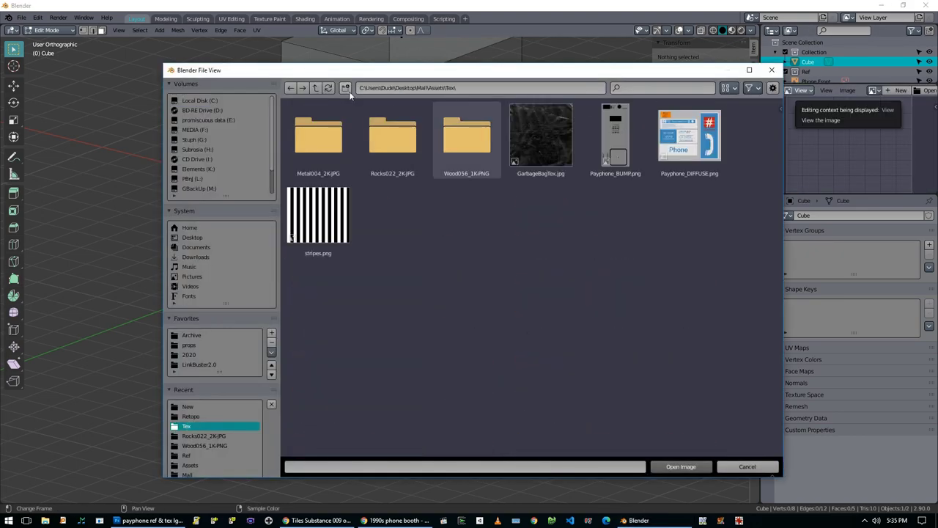
double_click(318, 139)
double_click(720, 244)
Step: From the front view, add centred loop cuts around the box
key("KP_1")
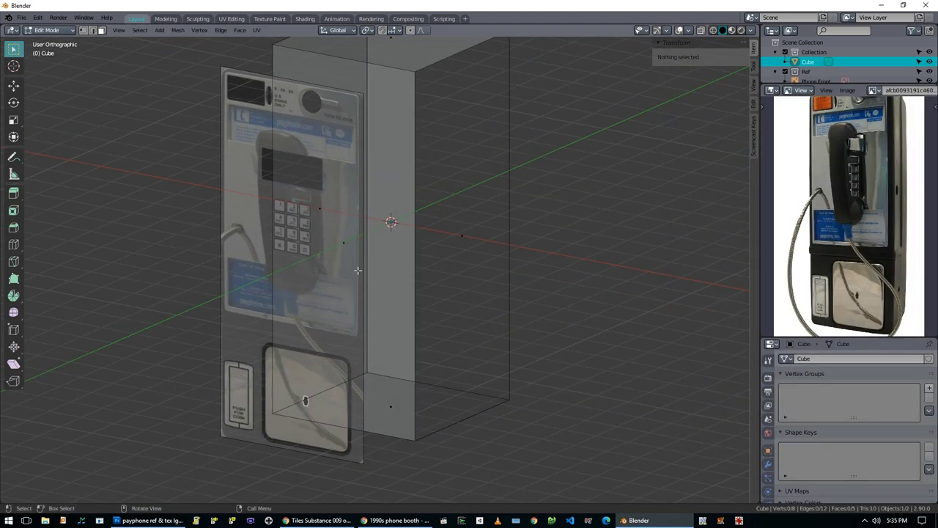
key("ctrl+r")
left_click(420, 366)
key("ctrl+r")
left_click(425, 383)
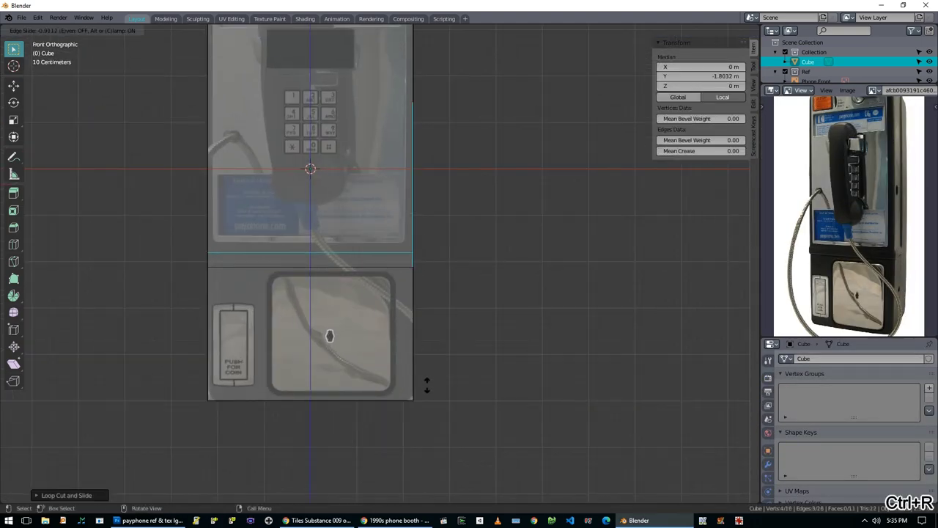
right_click(425, 383)
Step: In the side view, scale the two new loops apart along Y
key("KP_3")
key("s")
key("y")
left_click(485, 255)
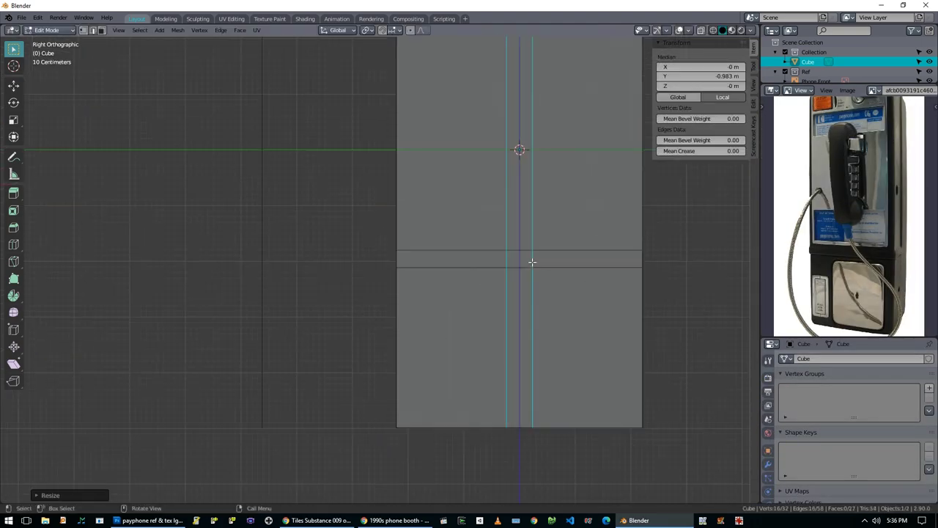
Step: Add a centred horizontal loop cut down the box's middle, leaving it unscaled
scroll(447, 269, "up", 4)
key("ctrl+r")
left_click(455, 301)
right_click(455, 301)
scroll(461, 300, "down", 5)
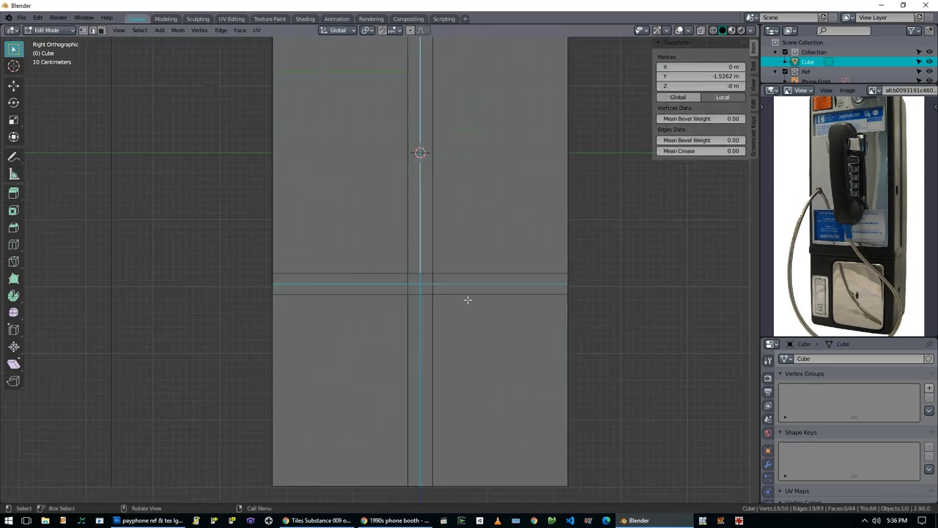
middle_click_drag(462, 299, 306, 266)
key("KP_1")
Step: With see-through off, select the seam edge loop and start bevelling it
key("KP_1")
key("s")
key("x")
right_click(422, 266)
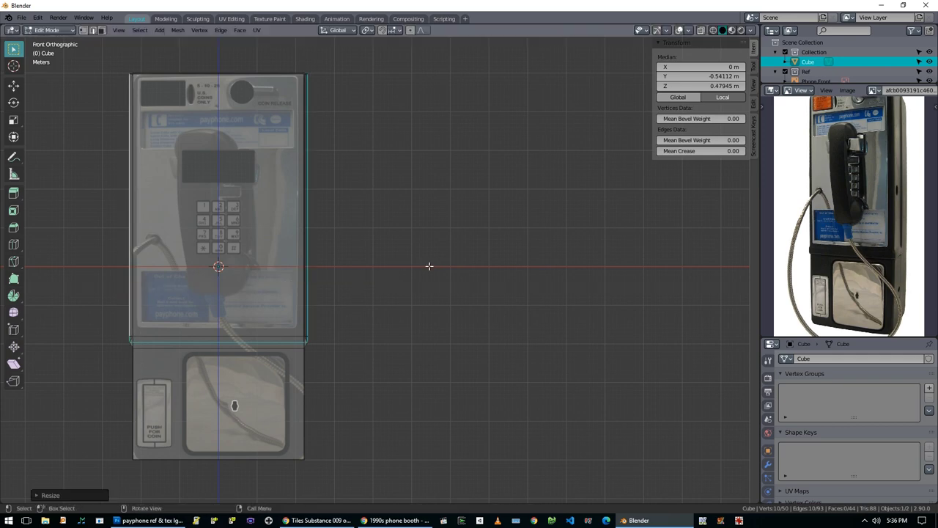
middle_click_drag(429, 266, 335, 209)
scroll(339, 322, "up", 3)
middle_click_drag(340, 322, 366, 330)
key("alt+z")
left_click(347, 382, "alt")
key("KP_1")
key("ctrl+b")
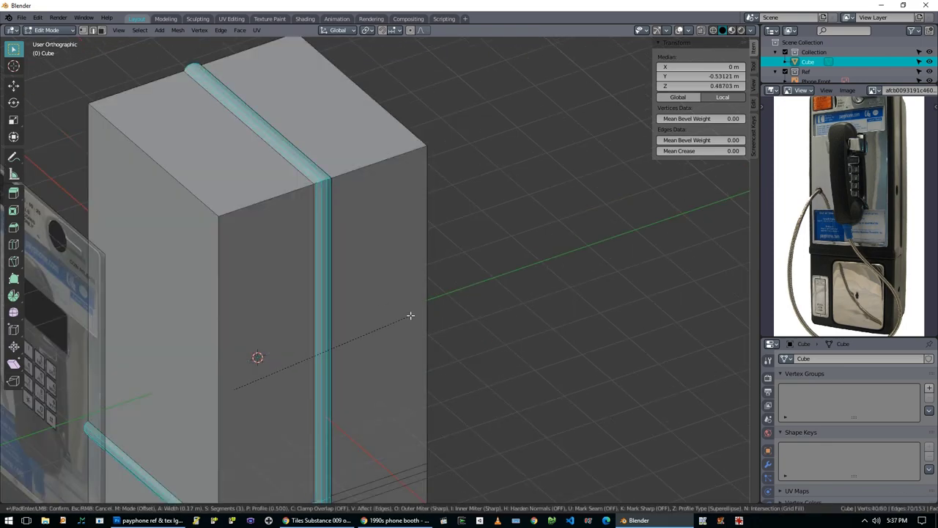
Step: Finish the seam bevel, then smooth-shade the booth with Auto Smooth enabled
left_click(410, 316)
key("Tab")
right_click(394, 299)
left_click(394, 299)
scroll(788, 460, "down", 3)
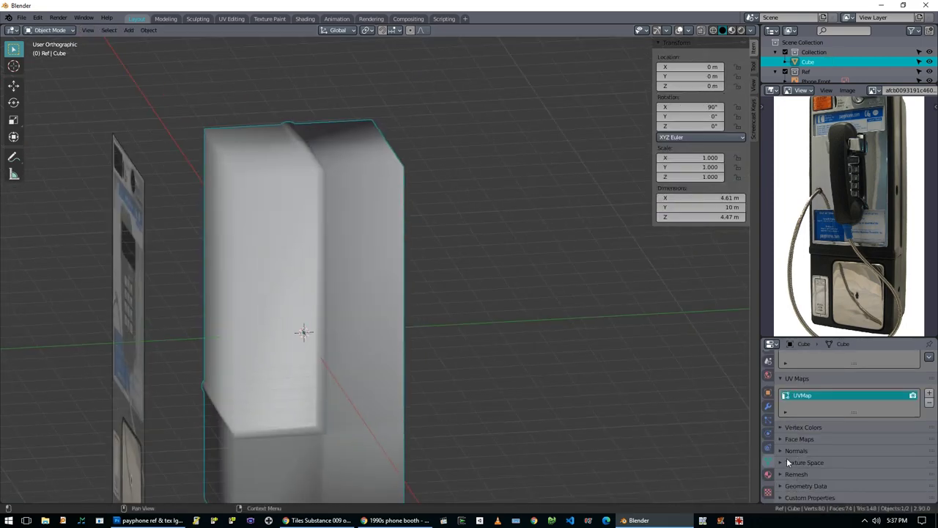
left_click(840, 465)
Step: Slide the corner vertices into place and snap the 3D cursor to a corner vertex
key("Tab")
scroll(379, 261, "up", 5)
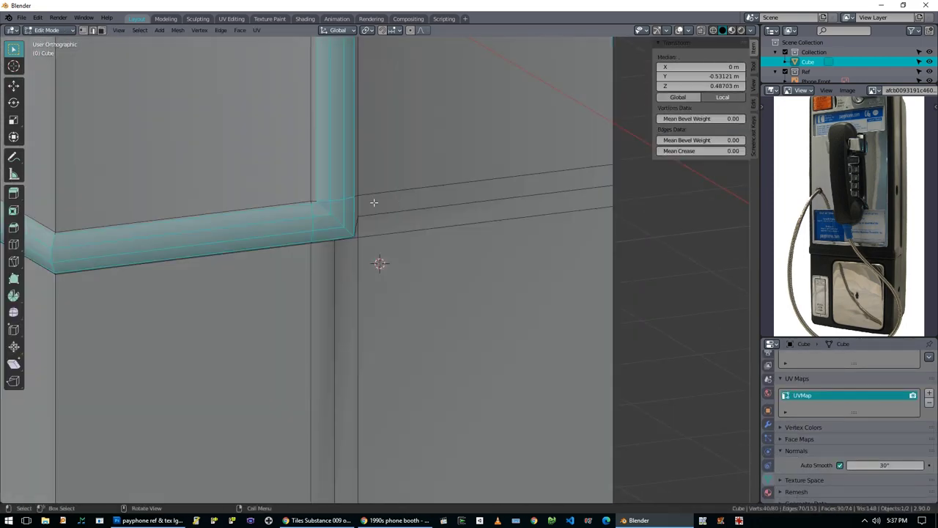
key("q")
left_click(310, 183)
left_click(352, 258)
middle_click_drag(351, 257, 425, 323)
key("KP_3")
left_click(471, 353)
key("shift+q")
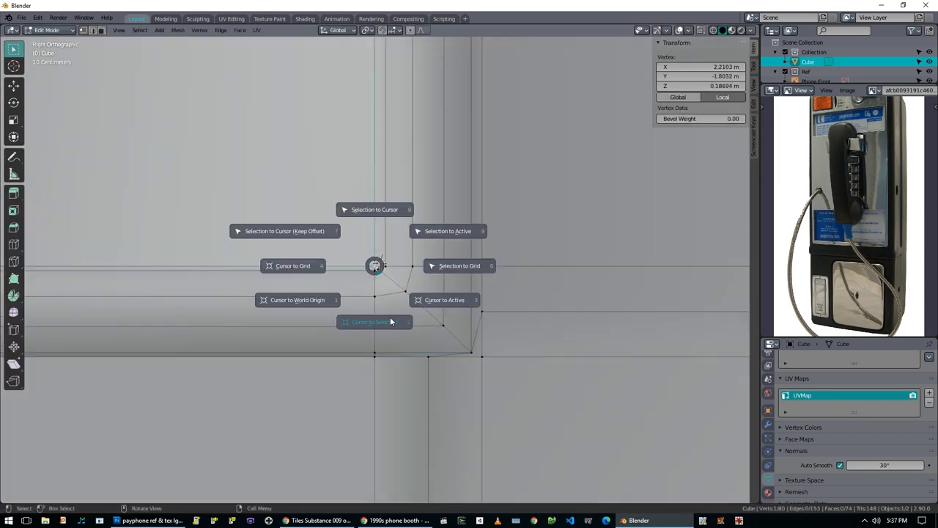
left_click(520, 364)
middle_click_drag(516, 366, 475, 360)
left_click(475, 360)
key("Tab")
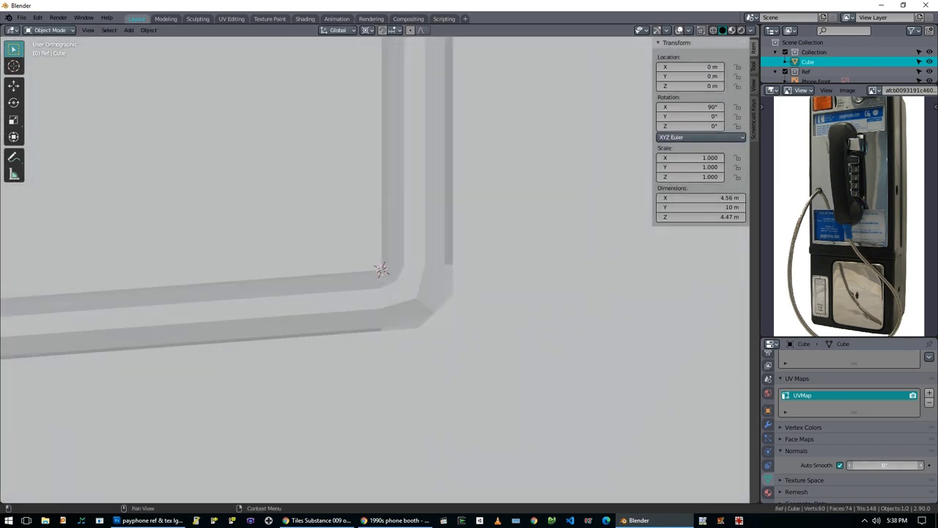
Step: Bevel the booth's outer edge loop to round off its corners
scroll(378, 225, "down", 10)
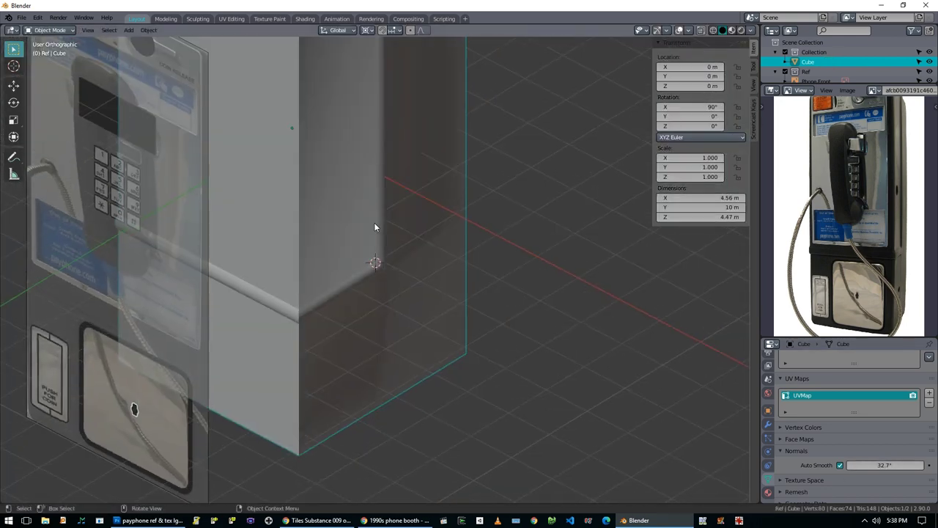
key("Tab")
middle_click_drag(304, 348, 356, 308)
left_click(325, 241, "alt")
key("ctrl+b")
left_click(456, 316)
key("Tab")
scroll(356, 308, "up", 8)
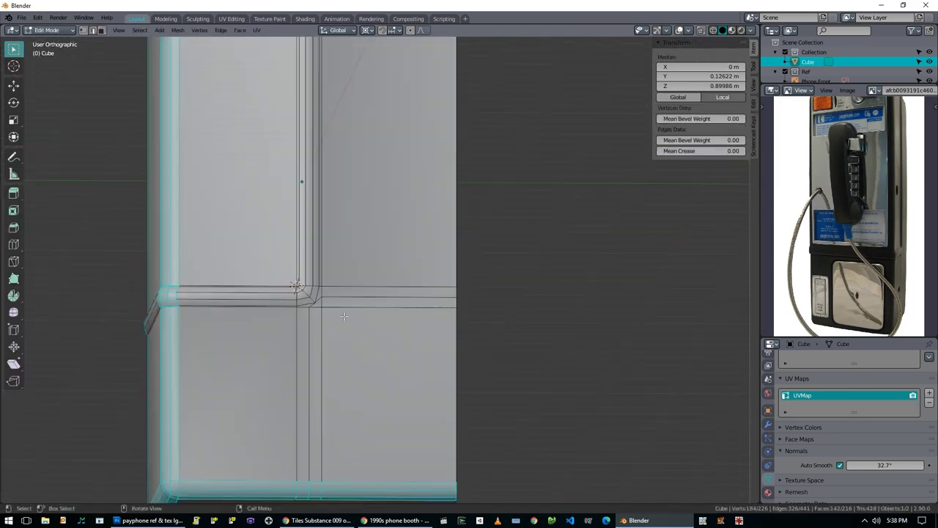
Step: Select another edge loop on the booth, then clear the selection
key("alt+a")
middle_click_drag(394, 278, 335, 285)
key("Tab")
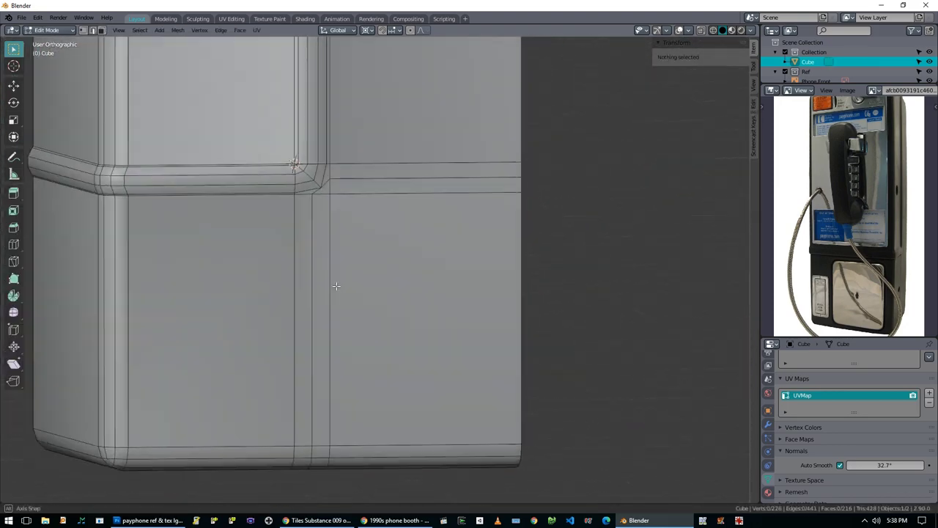
left_click(356, 192, "alt")
scroll(507, 212, "down", 4)
middle_click_drag(507, 212, 469, 292)
key("alt+a")
scroll(469, 292, "up", 3)
scroll(469, 292, "down", 4)
Step: Add a vertical loop cut down the middle of the booth
middle_click_drag(372, 341, 352, 220)
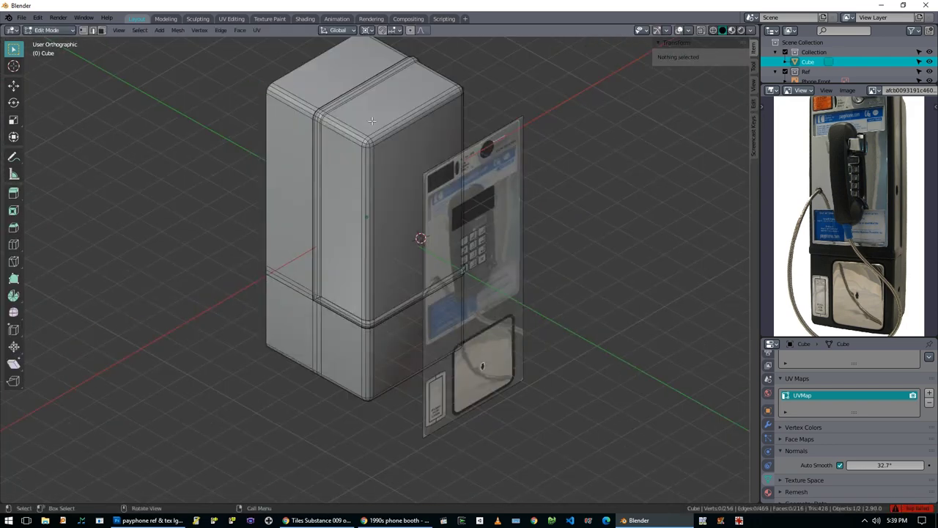
left_click(344, 84)
middle_click_drag(344, 84, 350, 165)
left_click(350, 165, "shift")
right_click(351, 164)
key("Escape")
key("ctrl+r")
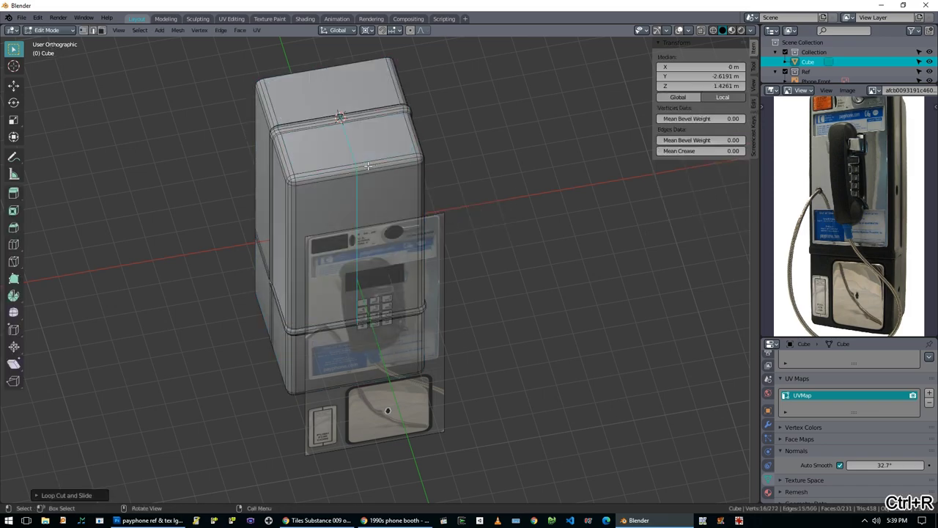
scroll(381, 220, "up", 3)
scroll(329, 101, "down", 3)
left_click(329, 102)
Step: Delete the booth's left half from the front view
key("KP_1")
scroll(293, 105, "down", 3)
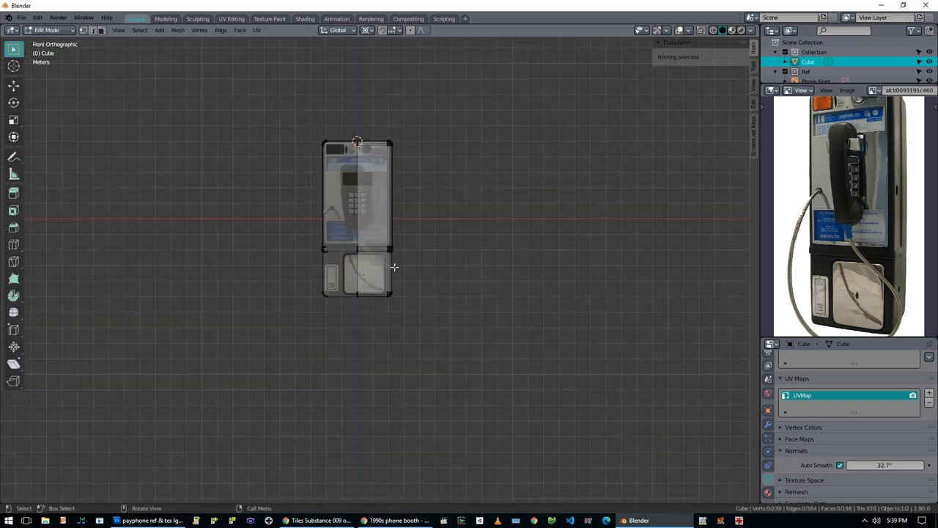
key("alt+z")
scroll(391, 266, "up", 3)
left_click_drag(263, 37, 334, 330)
key("x")
left_click(364, 323)
Step: Mirror the remaining half across X to rebuild the left side
left_click(768, 424)
left_click(858, 359)
key("a")
key("period")
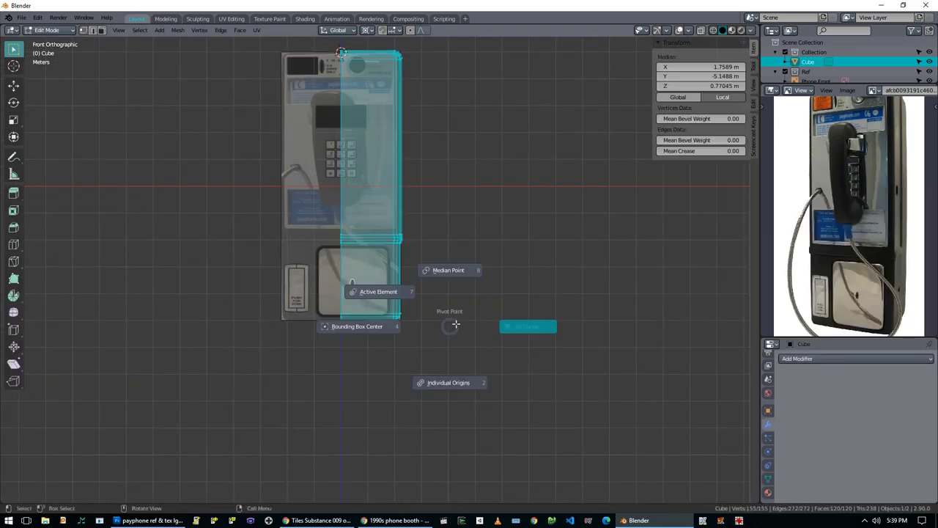
key("x")
left_click(460, 342)
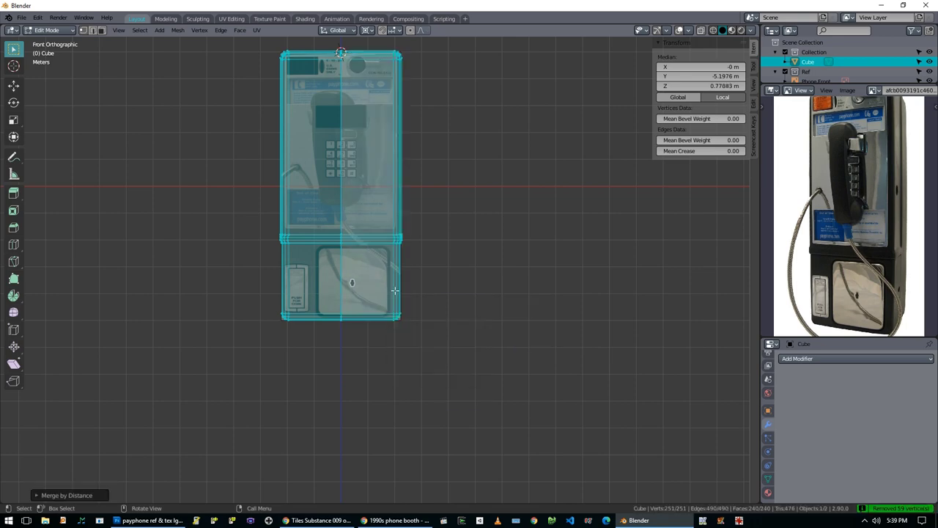
key("v")
scroll(352, 278, "up", 5)
Step: In see-through right-side view, scale the lower corner vertices inward
middle_click_drag(352, 279, 390, 272)
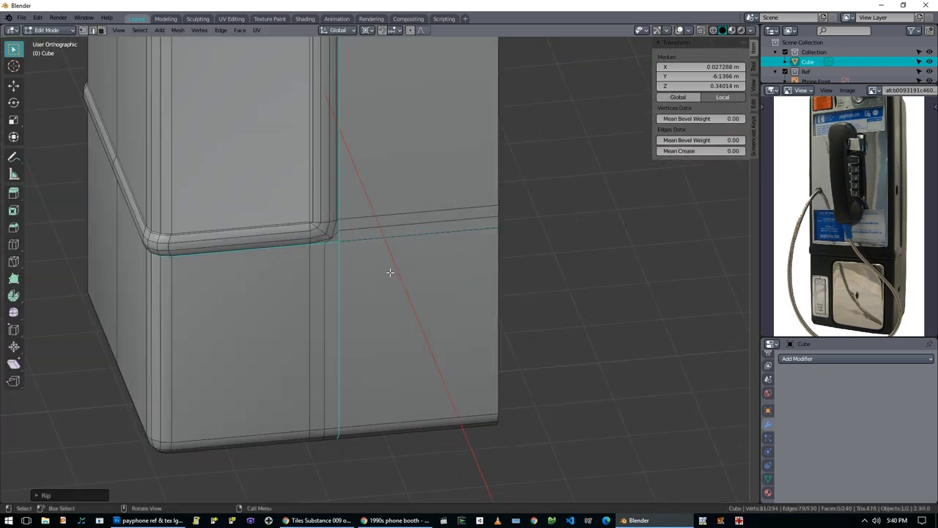
key("grave")
left_click(389, 237)
scroll(331, 324, "up", 2)
key("alt+z")
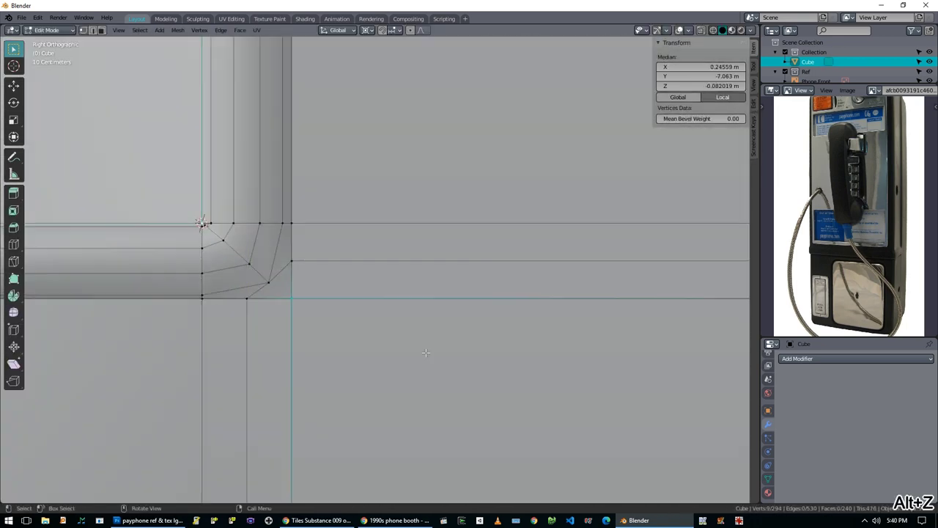
key("s")
left_click(250, 304)
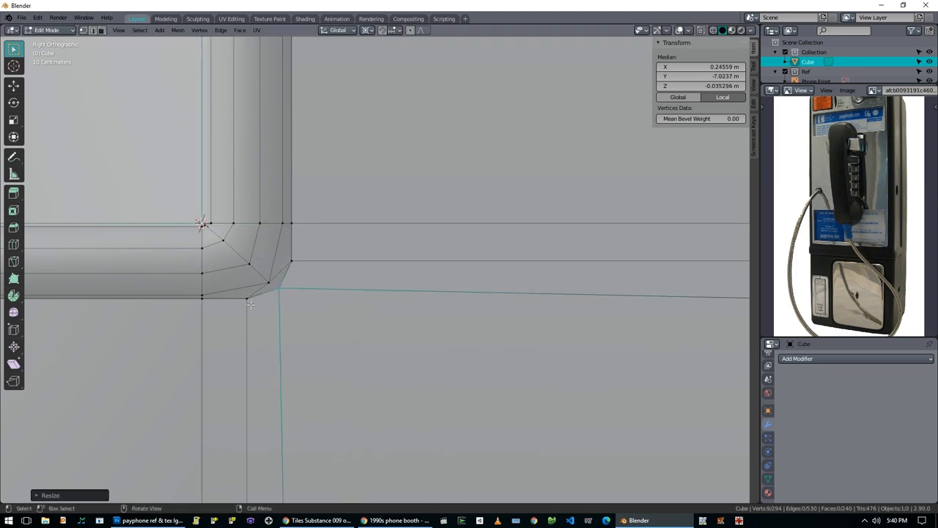
left_click(250, 302, "shift")
middle_click_drag(250, 304, 308, 295)
key("KP_3")
Step: Scale the corner edges further, constraining the final scale to the X axis
key("s")
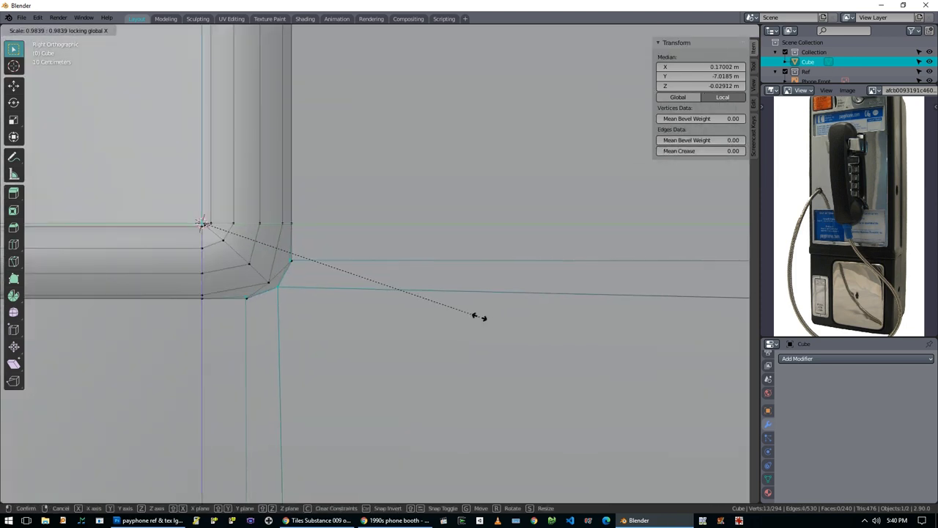
left_click(477, 314)
key("alt+z")
key("alt+z")
key("s")
left_click(476, 308)
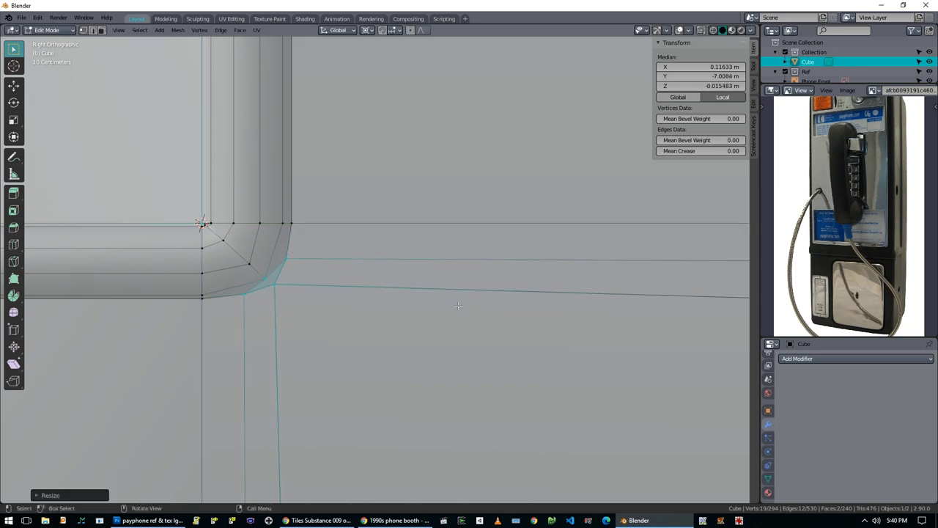
key("s")
key("shift+x")
scroll(410, 300, "up", 1)
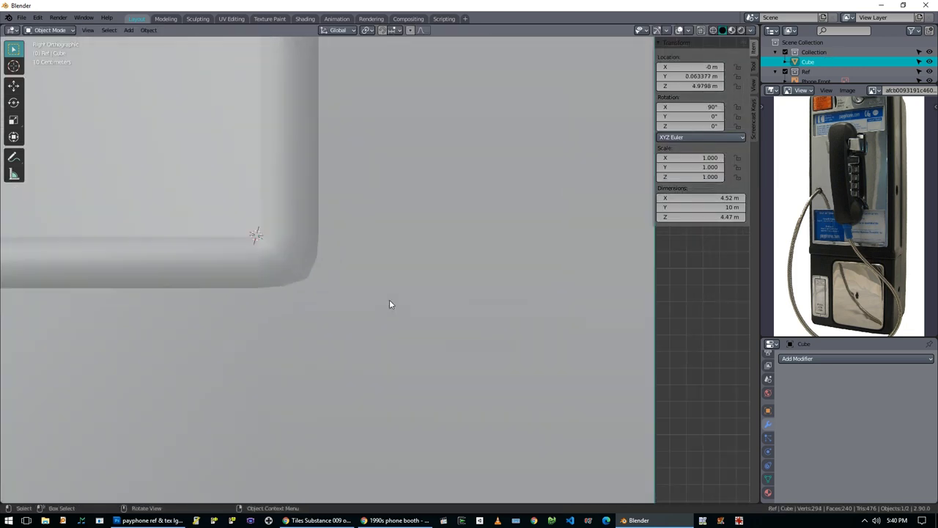
key("alt+z")
key("alt+z")
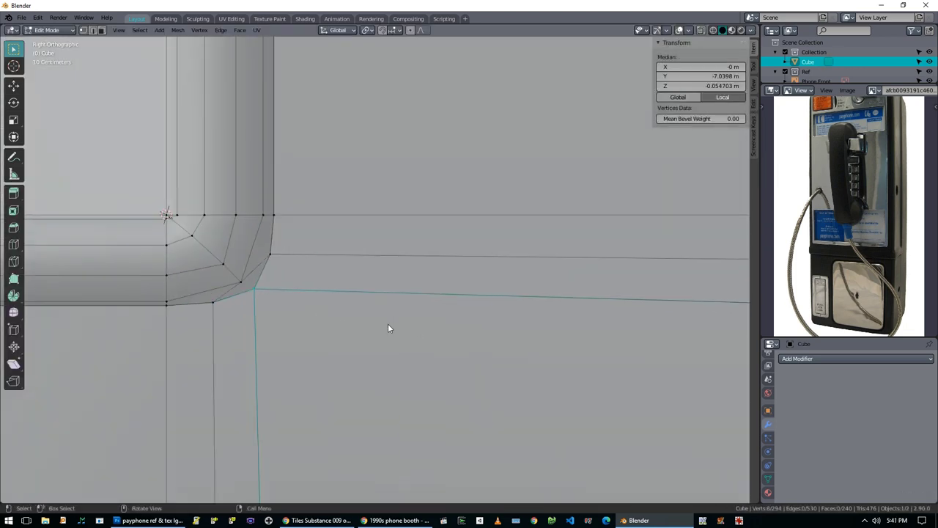
left_click(439, 325)
Step: Move a different corner edge vertically along Z
key("alt+z")
left_click(220, 262)
key("alt+z")
key("g")
key("z")
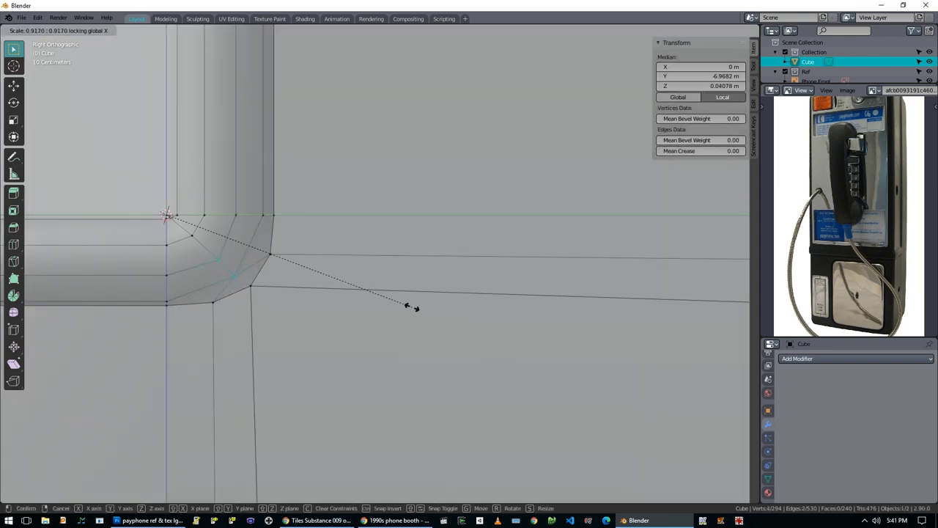
left_click(412, 308)
Step: Return to Object Mode and add a new 2 m cube at the scene origin
key("Tab")
scroll(418, 330, "down", 5)
middle_click_drag(427, 356, 357, 336)
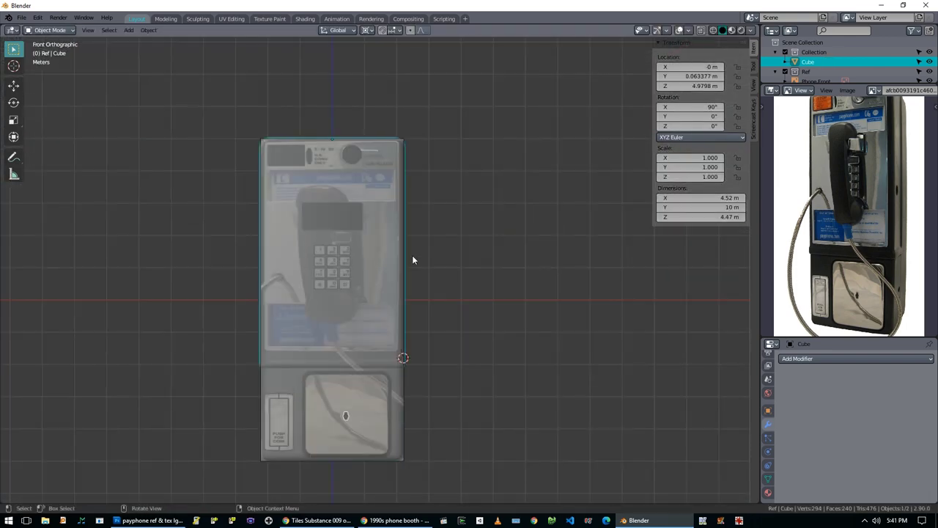
scroll(413, 260, "up", 3)
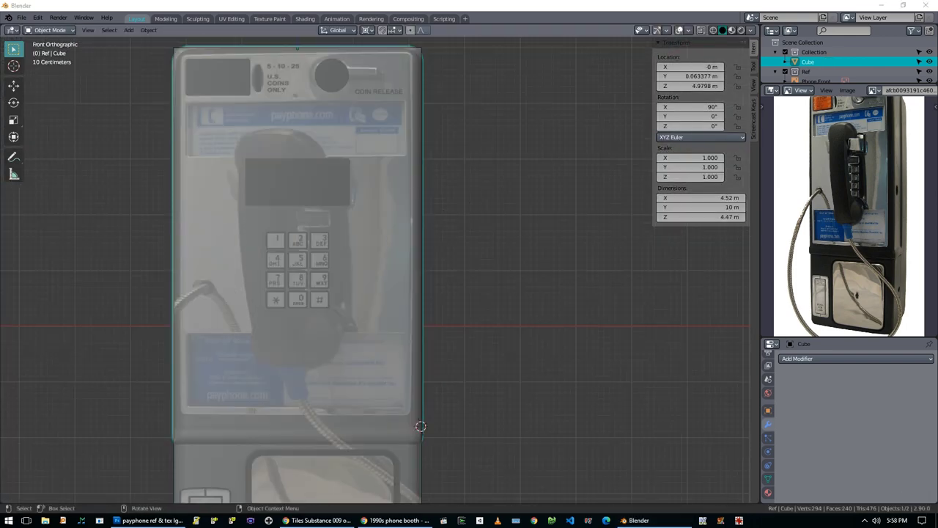
key("shift+a")
left_click(345, 263)
Step: Add a new cube and check it against the enclosure in see-through front and side views
key("shift+c")
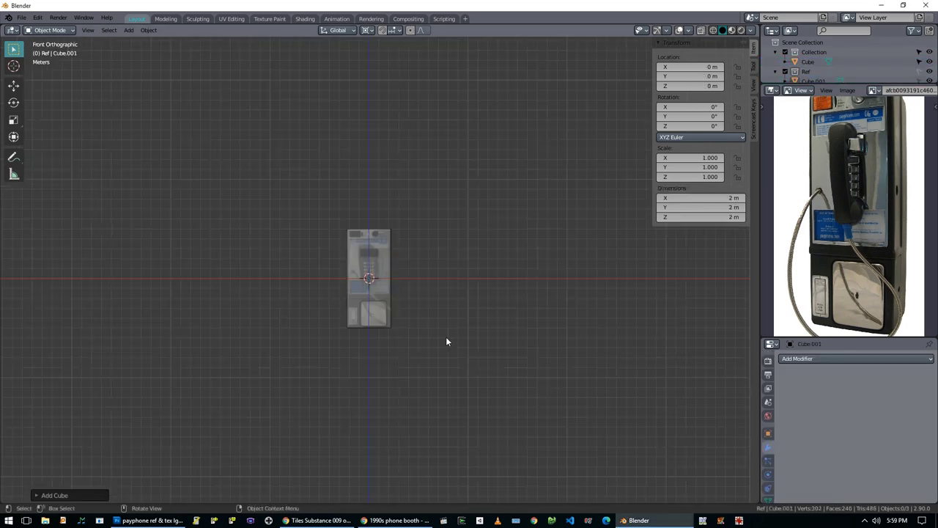
scroll(446, 341, "up", 3)
left_click(440, 276)
middle_click_drag(446, 341, 471, 263)
key("alt+z")
key("alt+z")
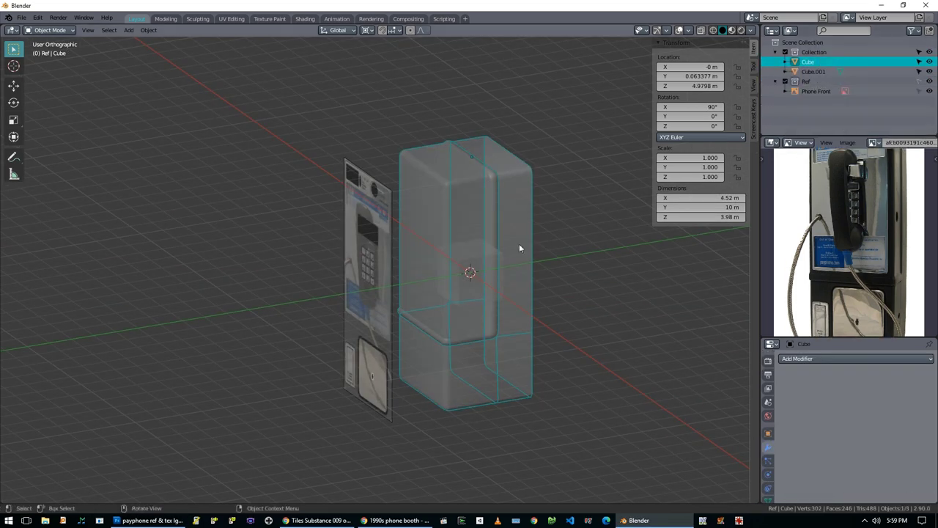
left_click(812, 71)
key("KP_1")
key("Tab")
key("KP_3")
key("KP_Decimal")
key("alt+a")
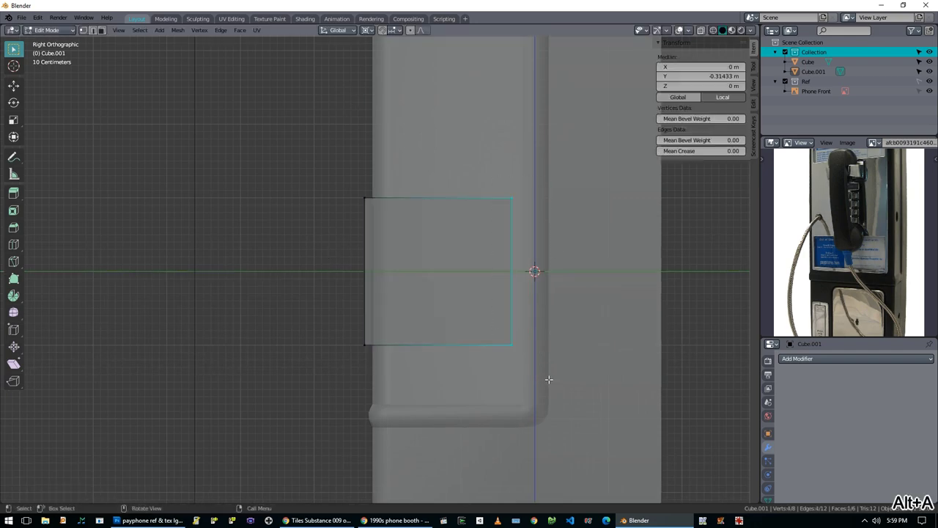
middle_click_drag(548, 379, 458, 367)
Step: Scale the flattened cube to cover the phone front and align its top with the phone's top
right_click(429, 321)
left_click(413, 320)
key("KP_1")
key("s")
left_click(565, 320)
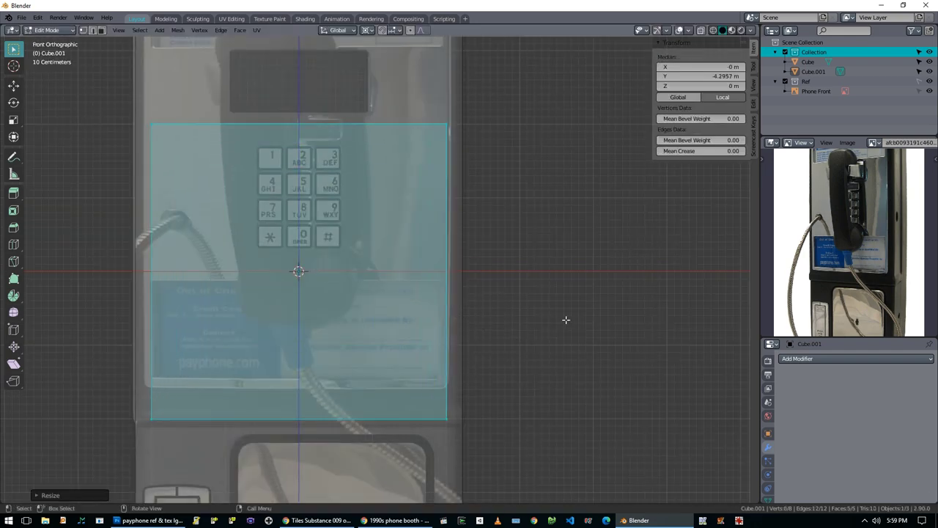
scroll(565, 319, "down", 1)
left_click(530, 300)
scroll(528, 277, "up", 3, "shift")
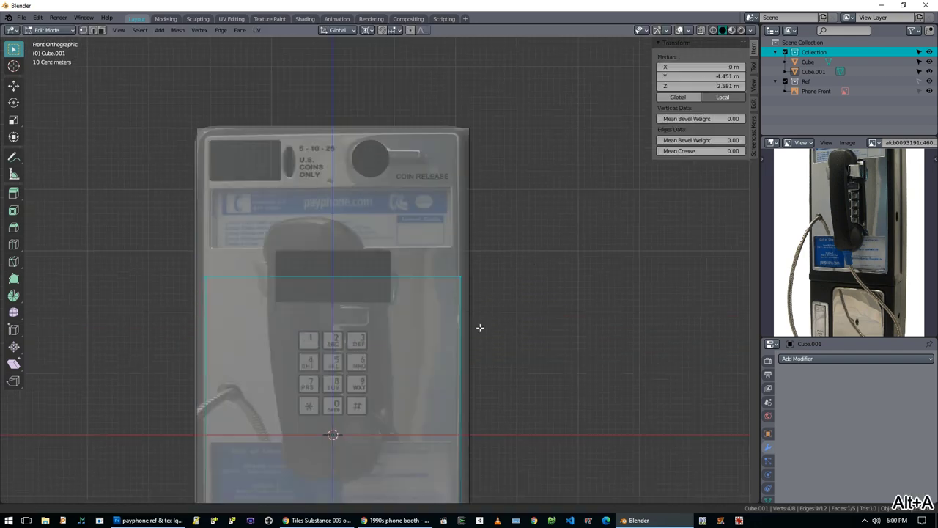
key("g")
left_click(484, 219)
scroll(481, 248, "up", 1)
Step: Add loop cuts across the plate and narrow the cut faces along the X width
key("ctrl+r")
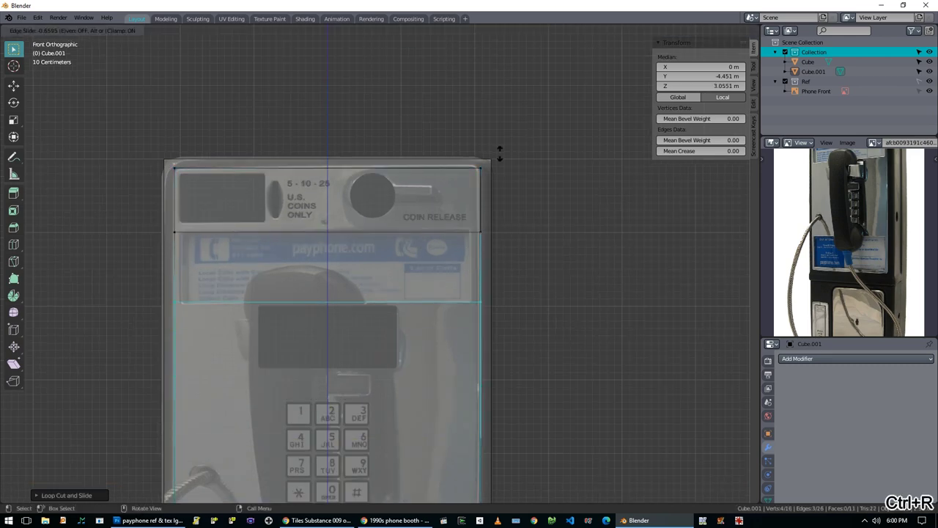
left_click(481, 242)
key("s")
key("x")
left_click(478, 241)
scroll(440, 278, "down", 2)
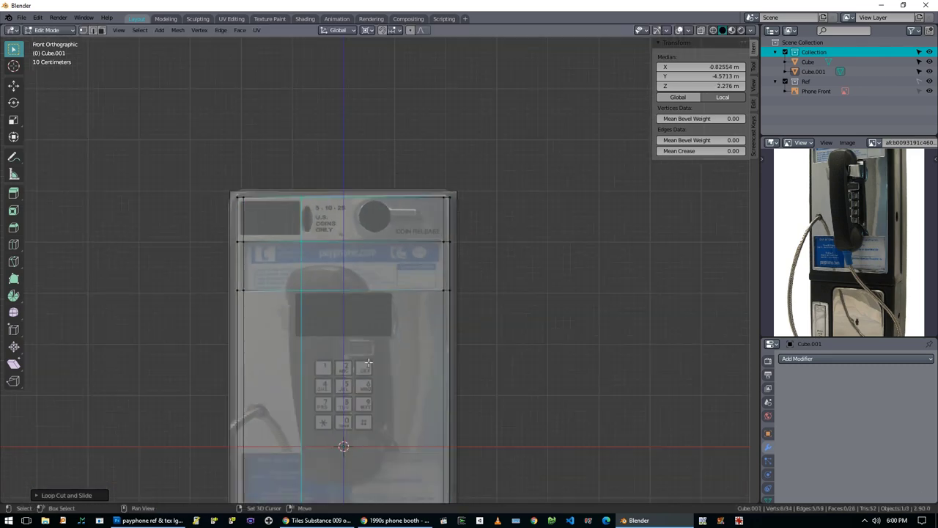
scroll(308, 330, "up", 3)
key("ctrl+r")
left_click(137, 304)
scroll(137, 304, "up", 3, "shift")
scroll(335, 220, "down", 2)
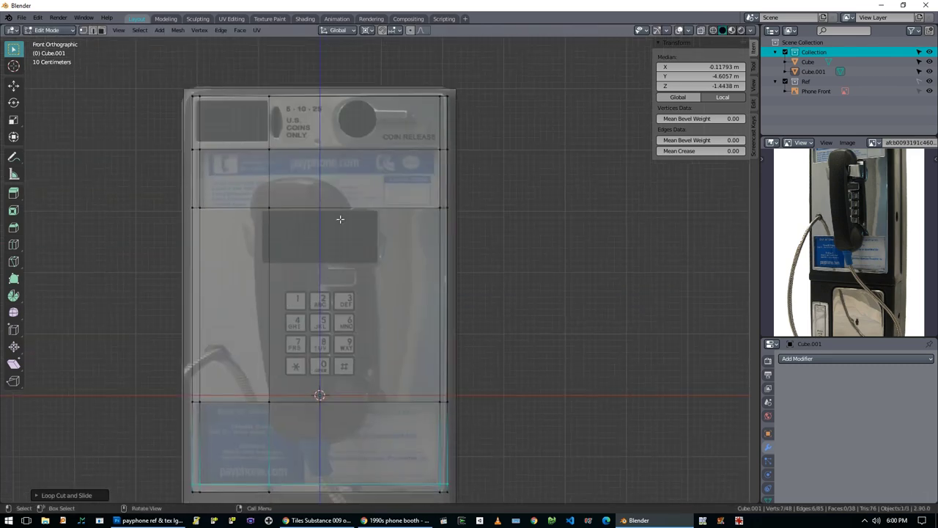
Step: Add a vertical loop cut beside the top-left coin window face
middle_click_drag(335, 220, 345, 356)
scroll(346, 356, "up", 3)
key("alt+z")
Step: Select the label window faces on the plate, then clear the selection
key("alt+z")
left_click(230, 189)
key("KP_1")
scroll(213, 161, "up", 2)
key("ctrl+r")
left_click(188, 139)
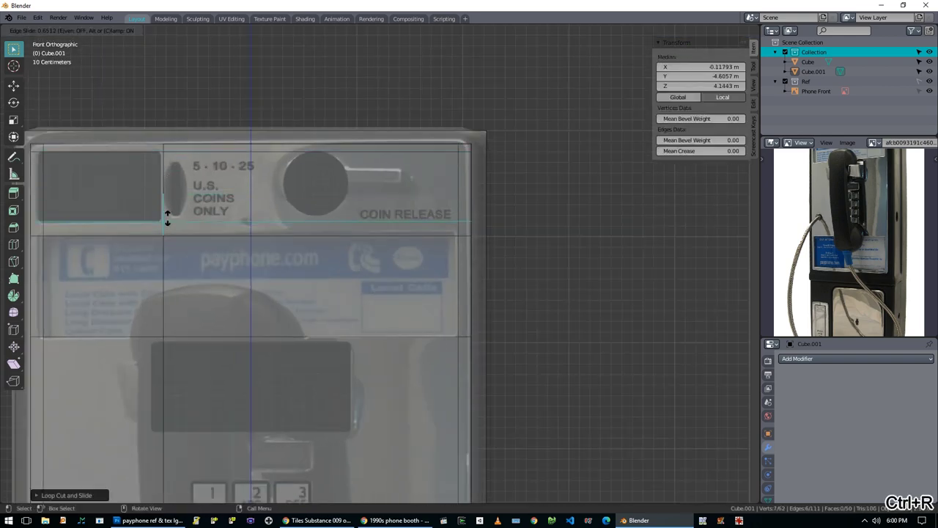
left_click(167, 217)
scroll(220, 241, "down", 2)
key("alt+z")
key("alt+z")
middle_click_drag(318, 314, 291, 365)
key("alt+z")
left_click(292, 364, "shift")
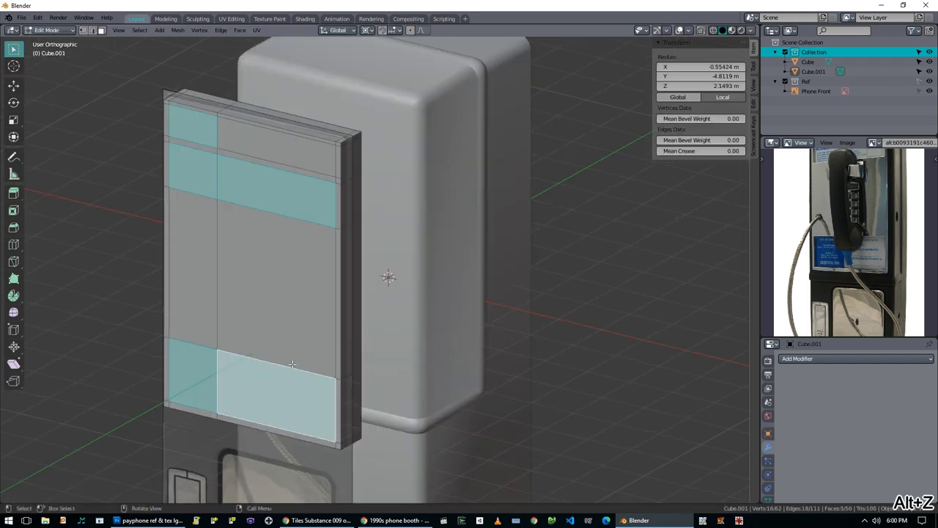
scroll(329, 291, "up", 2)
key("alt+a")
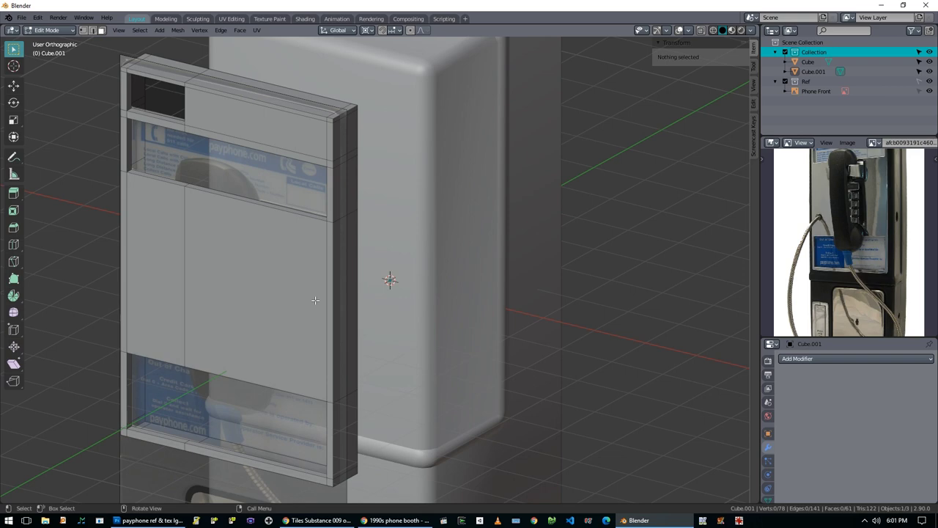
key("KP_1")
key("alt+z")
key("b")
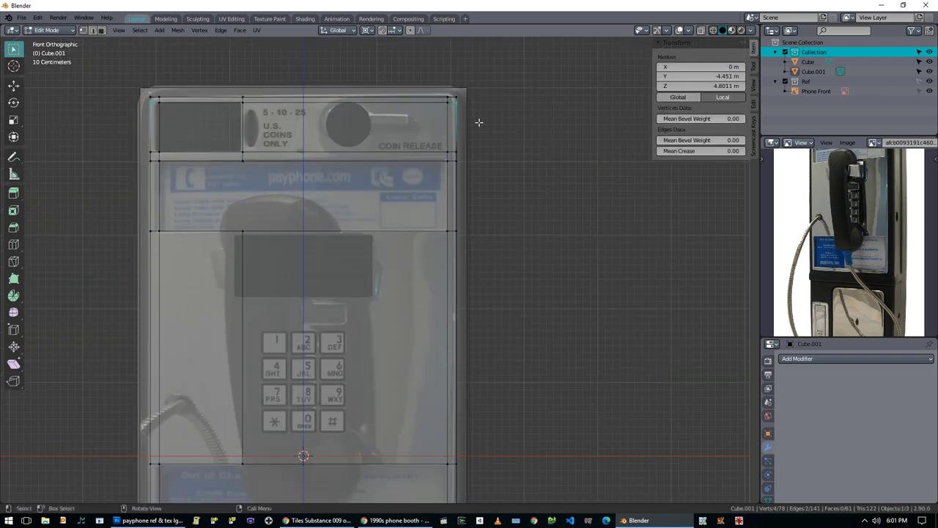
scroll(479, 123, "up", 2)
scroll(162, 355, "down", 4, "shift")
key("alt+a")
key("alt+a")
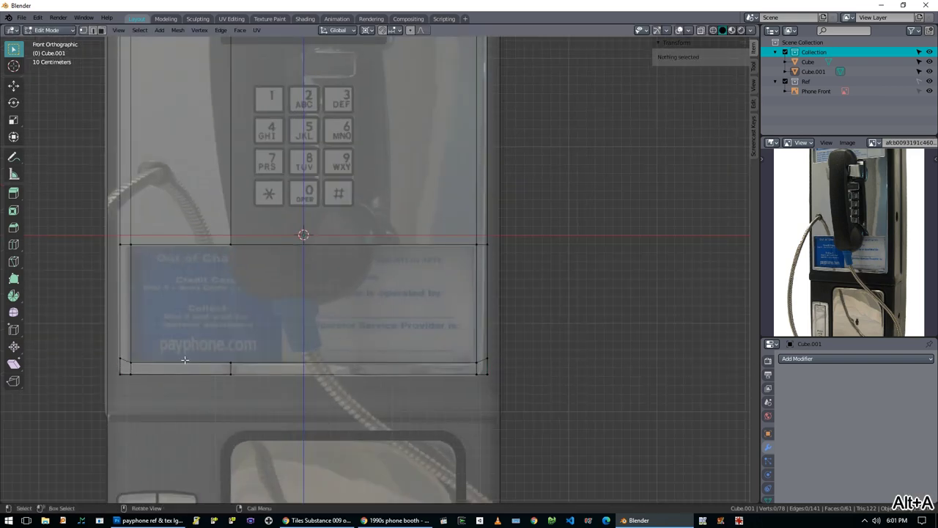
scroll(480, 386, "up", 5, "shift")
Step: Select the rim edges of the coin and label windows around the plate
left_click(150, 114, "shift")
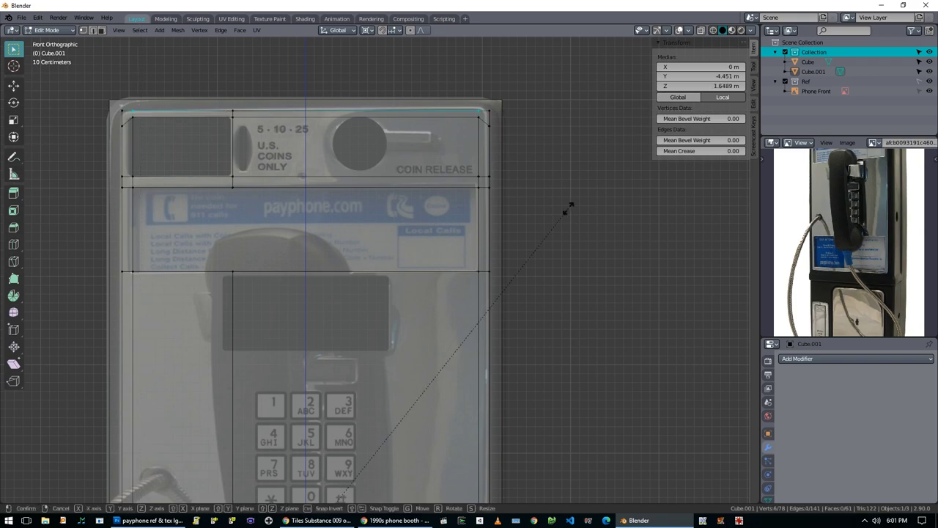
middle_click_drag(480, 110, 258, 465)
left_click(258, 464, "shift")
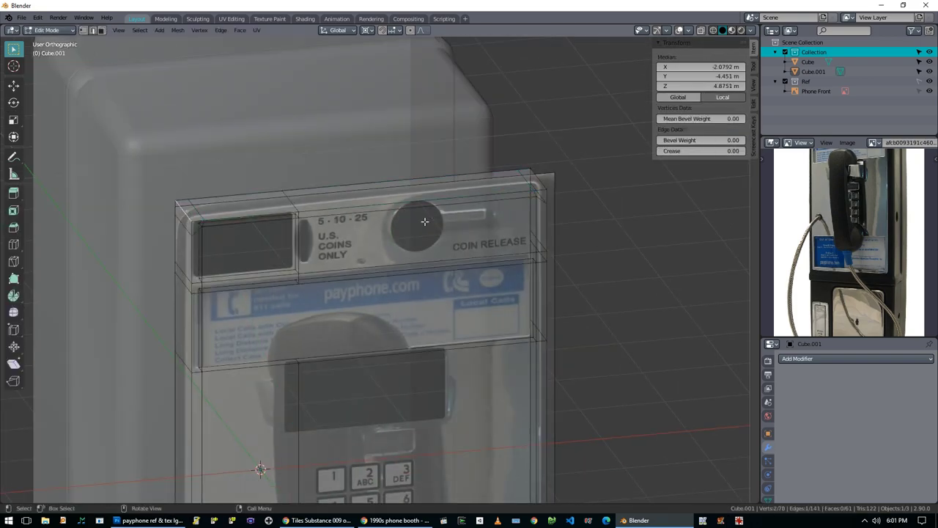
scroll(274, 360, "up", 1)
scroll(368, 364, "up", 3)
scroll(367, 365, "up", 3)
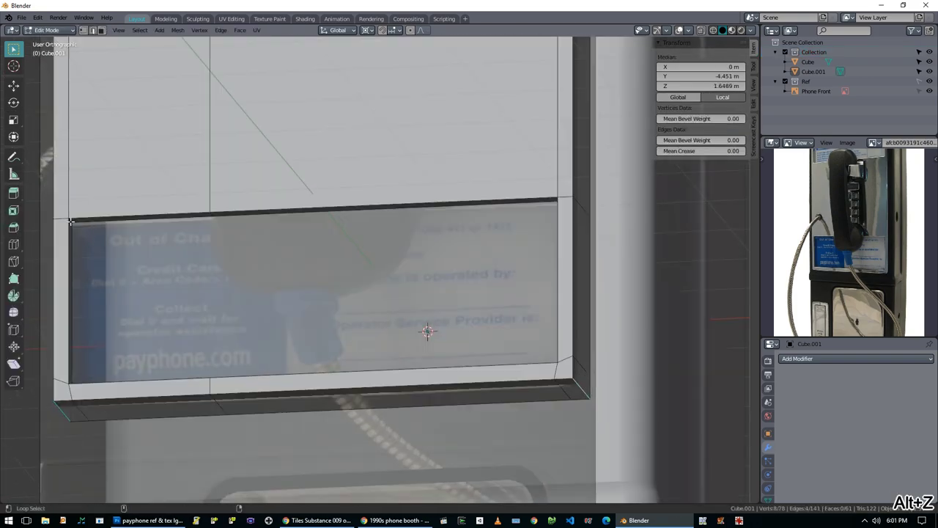
middle_click_drag(430, 331, 573, 152)
left_click(573, 152, "shift")
scroll(573, 151, "down", 5)
middle_click_drag(220, 330, 296, 175)
left_click(195, 126, "shift")
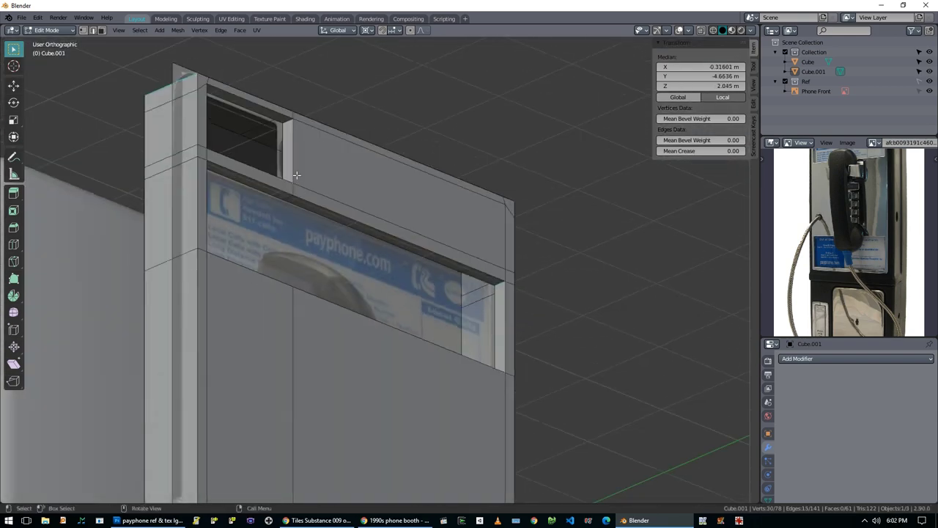
left_click(502, 310, "alt+shift")
middle_click_drag(502, 310, 467, 333, "alt")
scroll(467, 333, "down", 3)
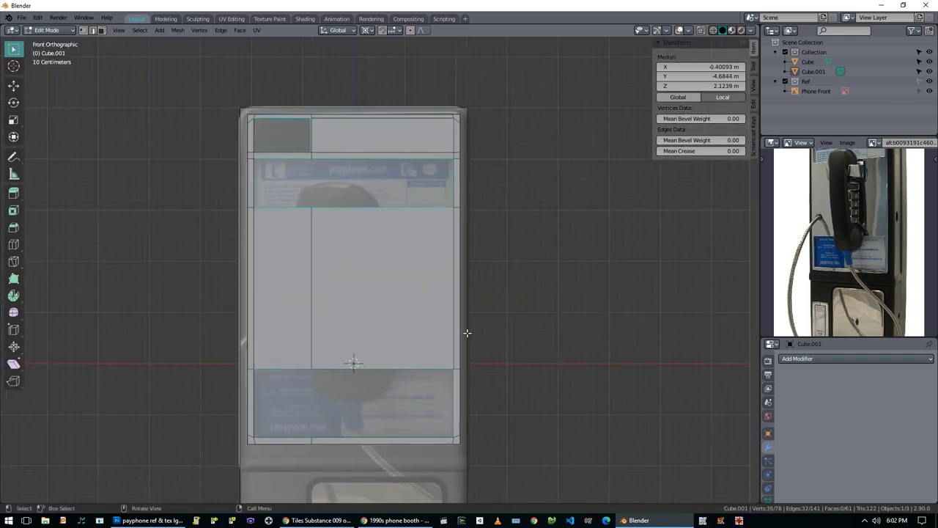
Step: Bevel the selected window rims and return to Object Mode
right_click(572, 301)
middle_click_drag(572, 300, 332, 380, "alt")
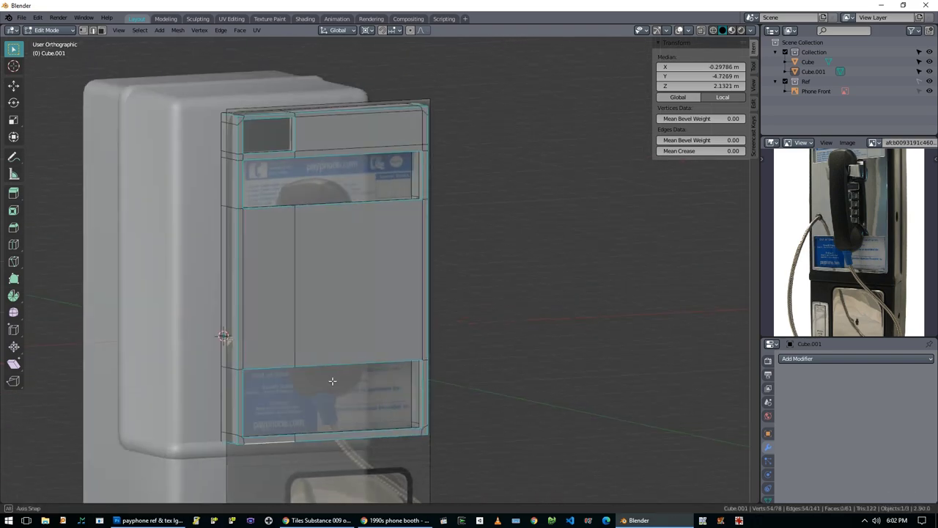
left_click(526, 346)
key("Tab")
scroll(321, 151, "up", 3)
scroll(320, 151, "down", 3)
middle_click_drag(320, 151, 364, 376)
Step: Select the faceplate's frame strips and the faces around its lower window
right_click(367, 238)
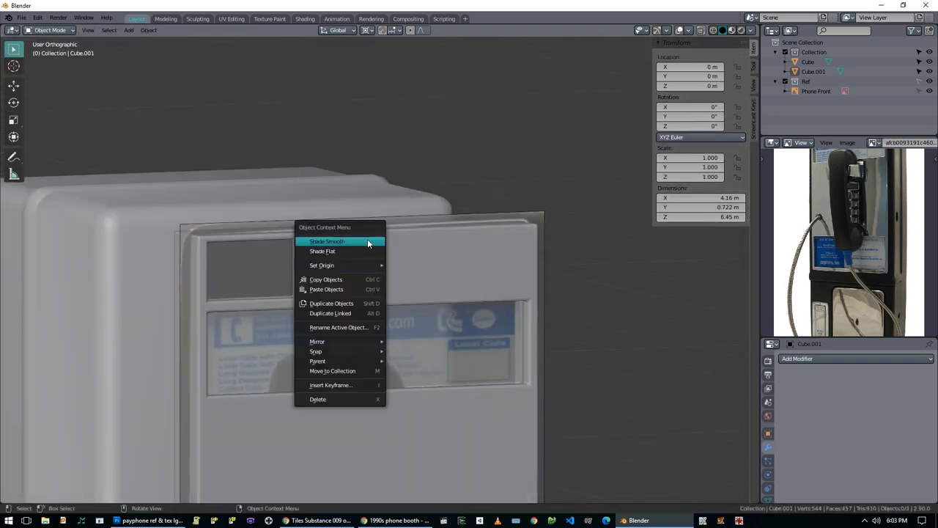
key("Escape")
key("Tab")
middle_click_drag(354, 252, 144, 266, "alt")
left_click(145, 266, "alt+shift")
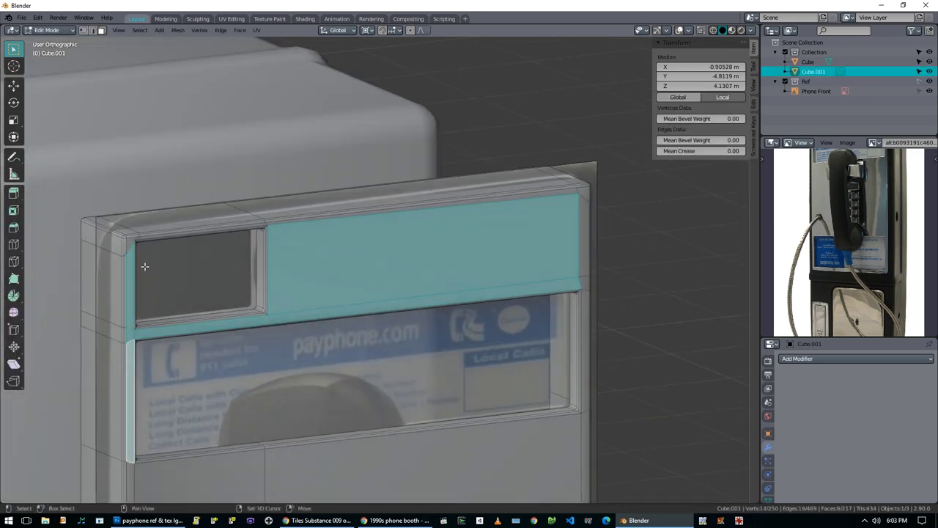
left_click(251, 468, "alt+shift")
middle_click_drag(251, 468, 214, 305, "shift")
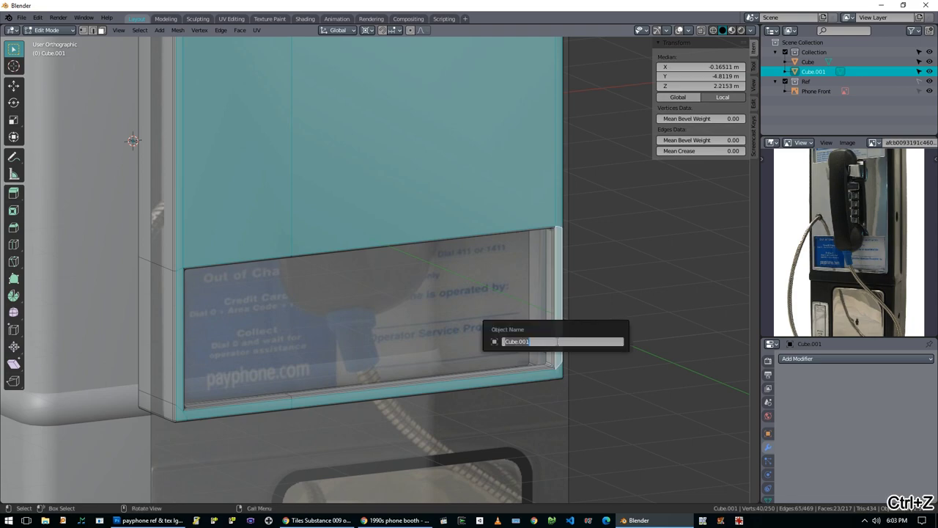
key("ctrl+alt+z")
left_click(680, 358)
middle_click_drag(680, 359, 293, 158, "alt")
Step: Move the faceplate along the Y axis in depth
key("g")
key("y")
left_click(201, 151)
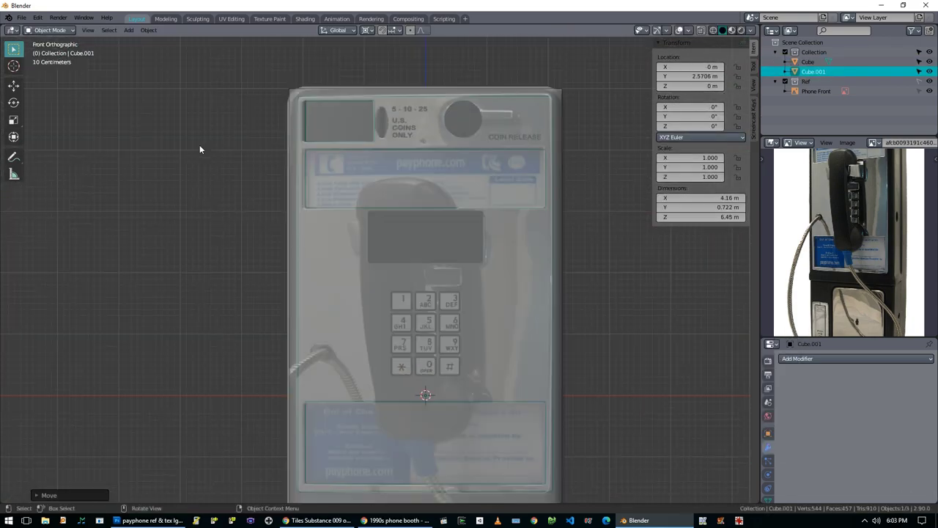
scroll(359, 209, "down", 8, "shift")
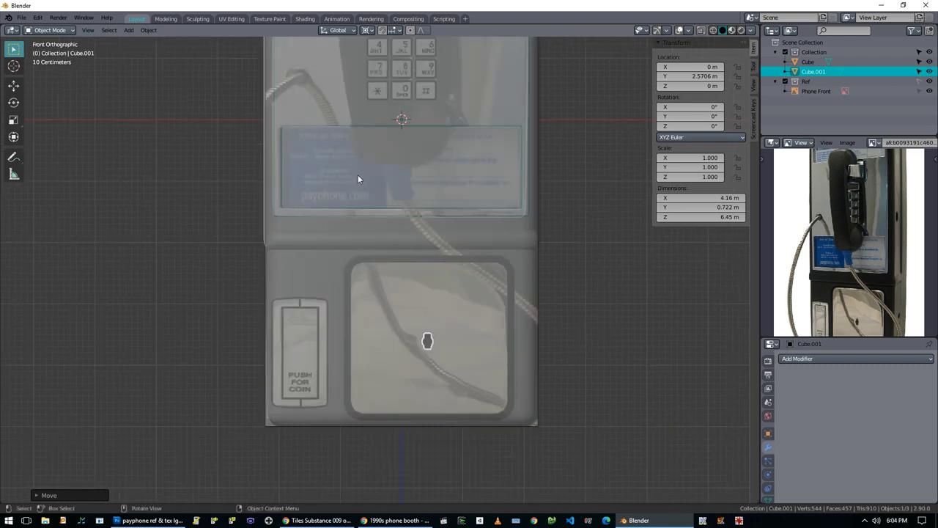
middle_click_drag(360, 178, 540, 227)
Step: Scale the enclosure up slightly to 1.051
left_click(522, 343)
key("KP_1")
key("s")
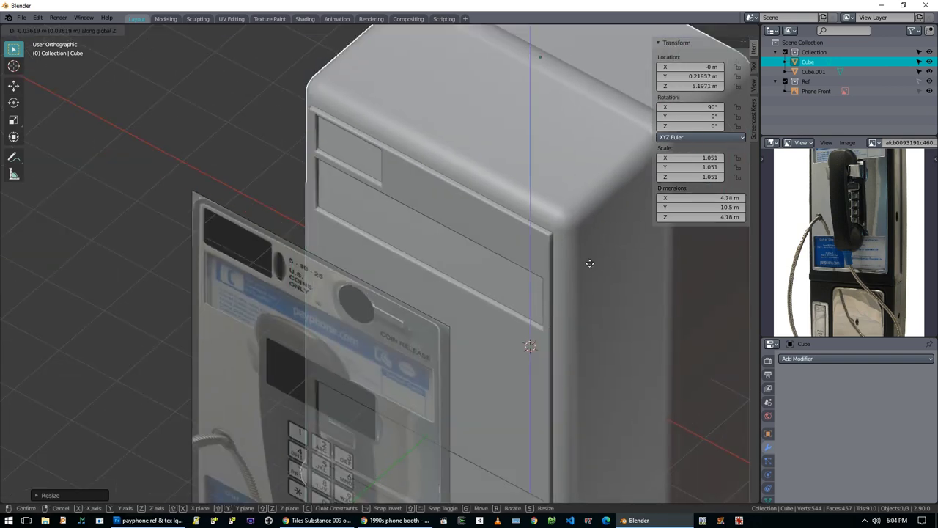
key("Escape")
middle_click_drag(589, 262, 512, 252)
key("KP_1")
Step: Select all of the enclosure's mesh in see-through mode and inspect it from the front
key("Tab")
scroll(473, 372, "up", 2)
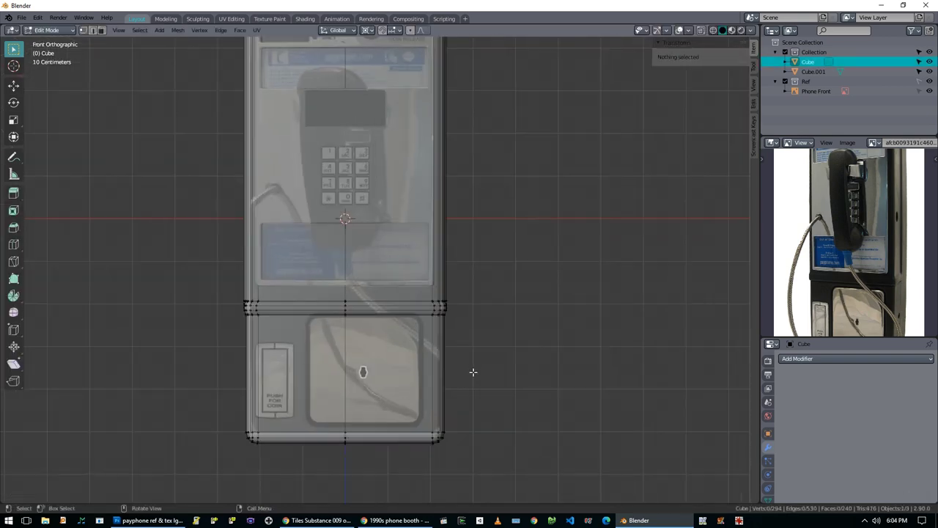
key("a")
key("alt+z")
scroll(527, 442, "up", 3)
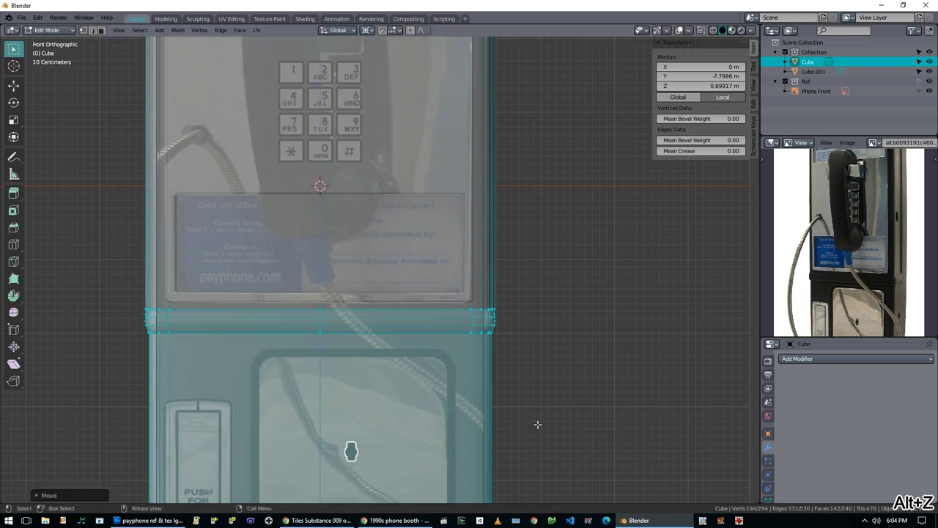
middle_click_drag(537, 423, 440, 427)
key("KP_1")
key("Tab")
scroll(439, 427, "up", 2)
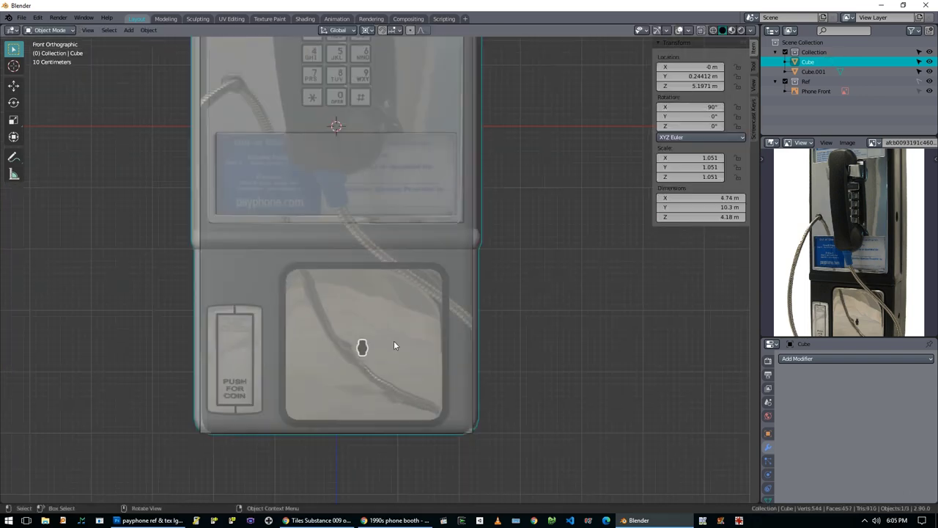
middle_click_drag(393, 345, 557, 307)
scroll(768, 440, "down", 3)
Step: Create a material named Phone and darken its Base Color to dark grey
left_click(768, 474)
double_click(842, 400)
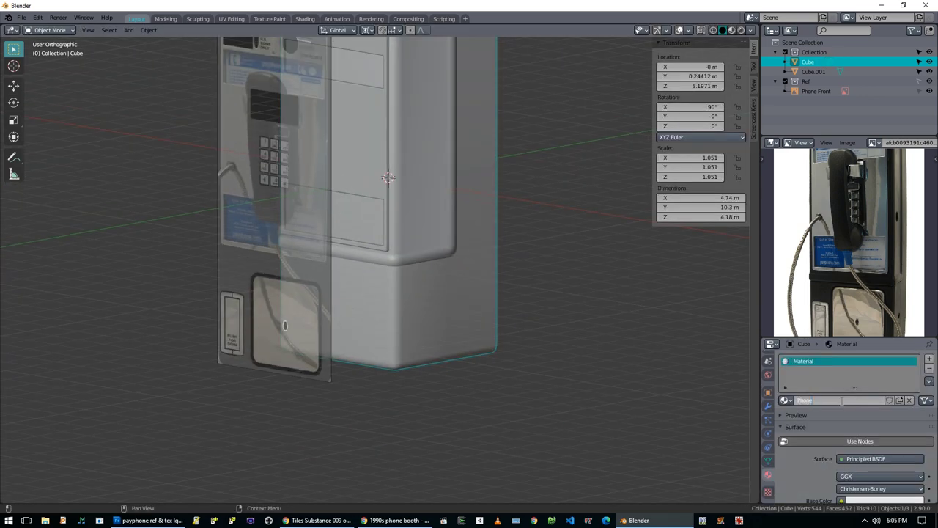
key("Return")
scroll(843, 439, "down", 5)
left_click(872, 454)
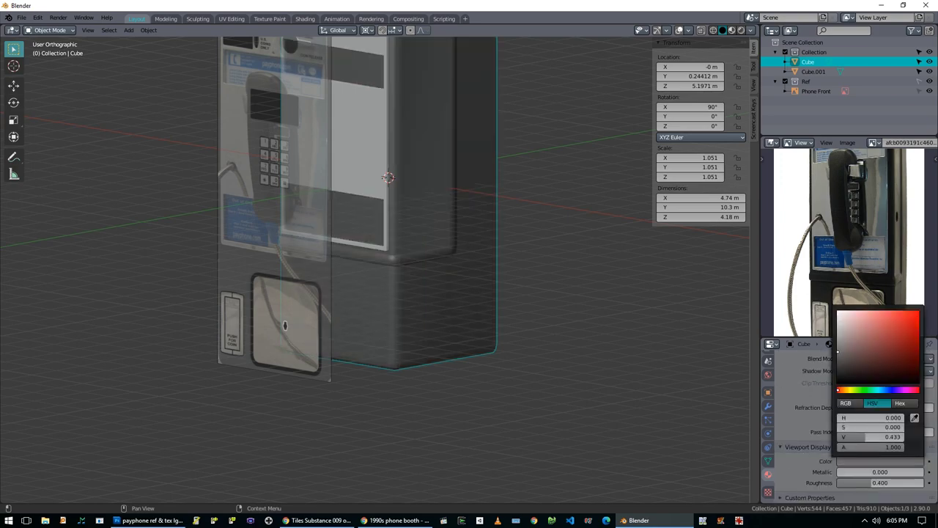
left_click(396, 147)
key("KP_1")
key("shift+a")
Step: Add a cube, then scale and position it over the coin door area of the reference
mouse_move(369, 288)
left_click(410, 79)
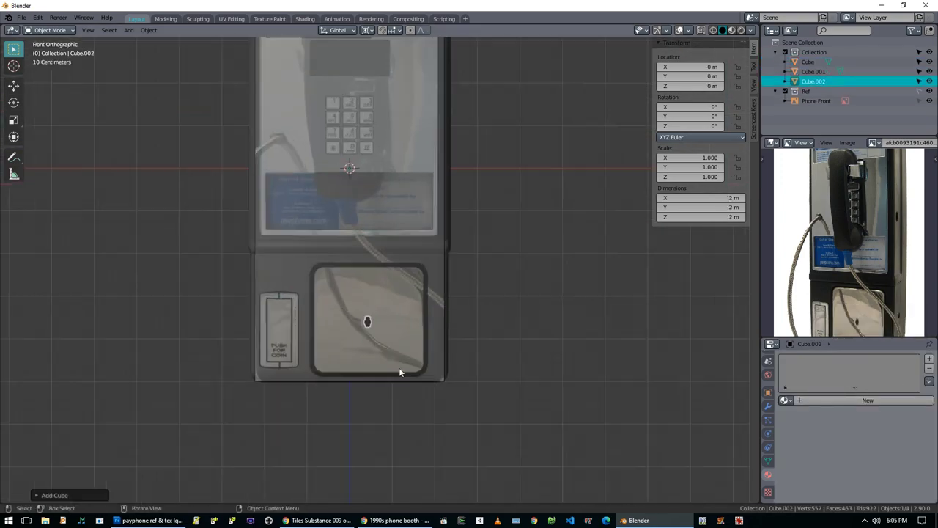
middle_click_drag(398, 367, 356, 307)
key("g")
key("z")
left_click(356, 306)
key("KP_1")
scroll(282, 411, "up", 5)
key("s")
left_click(324, 411)
key("shift+s")
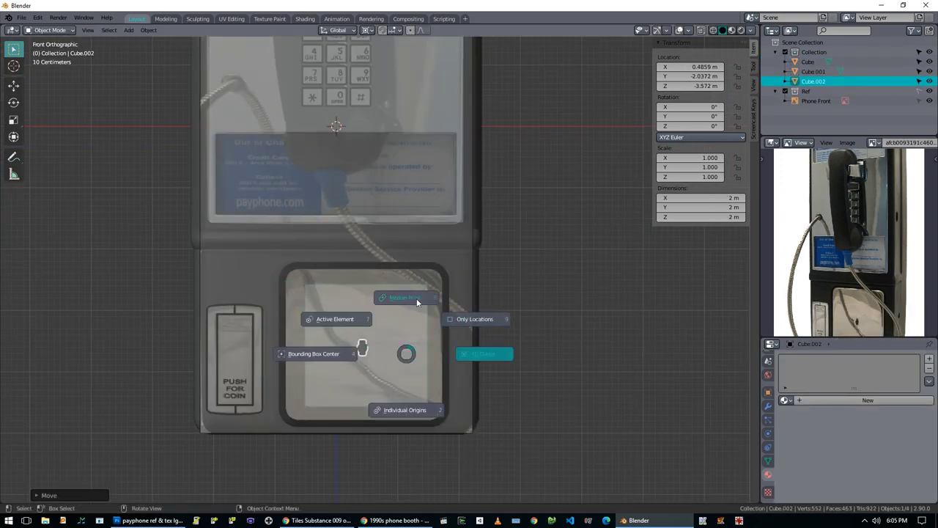
key("g")
left_click(506, 360)
Step: Bevel the box's top edges in Edit Mode to round them
key("Tab")
scroll(505, 360, "up", 2)
scroll(505, 360, "down", 2)
key("alt+a")
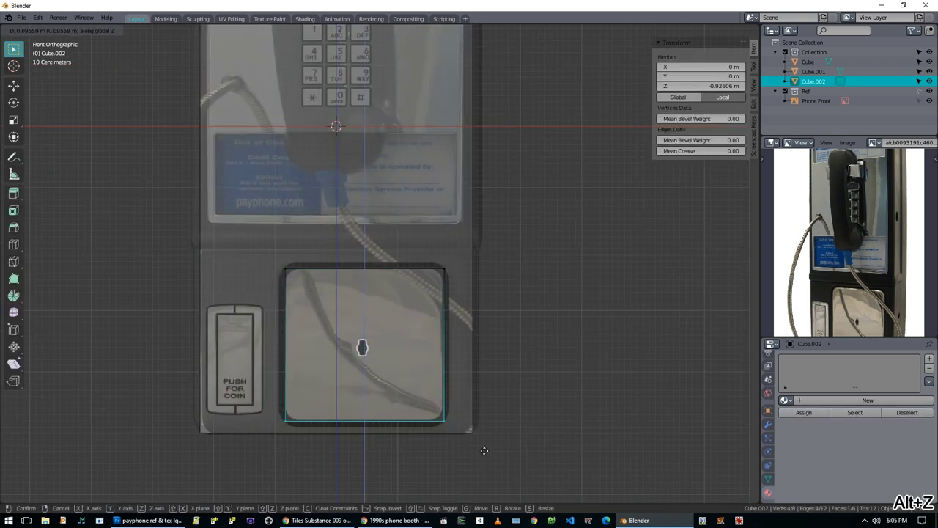
left_click_drag(423, 244, 513, 440)
scroll(512, 440, "up", 2)
middle_click_drag(513, 440, 315, 314)
left_click(265, 256, "alt")
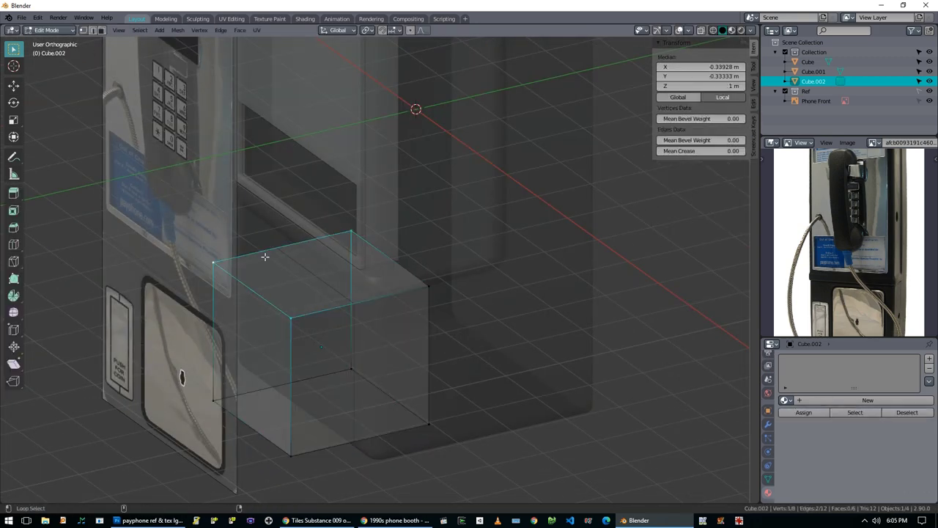
key("KP_1")
key("ctrl+b")
left_click(575, 390)
middle_click_drag(575, 391, 483, 381)
Step: Move the box's end face in side view to thin it to 0.286 m deep
key("Tab")
key("Tab")
middle_click_drag(292, 347, 264, 357)
middle_click_drag(226, 407, 405, 376)
left_click(286, 374)
key("F3")
type("sh")
key("Escape")
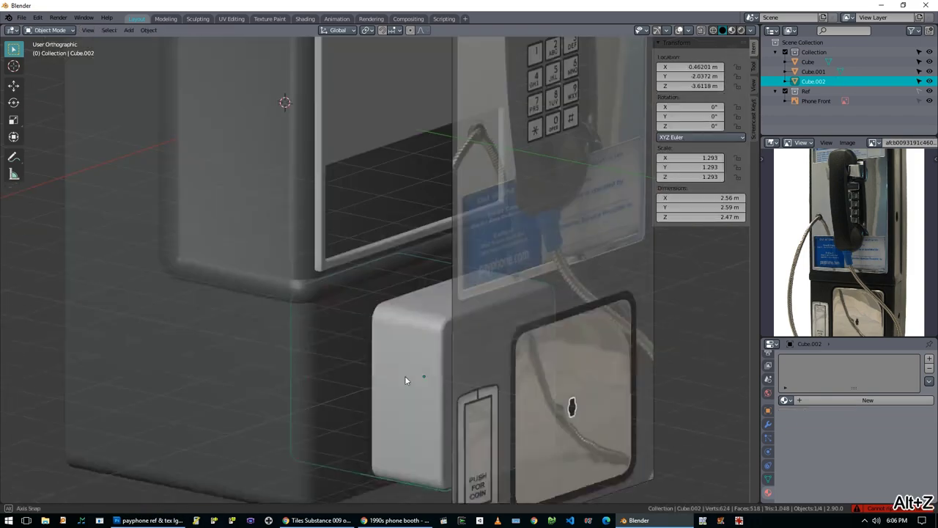
key("KP_3")
key("g")
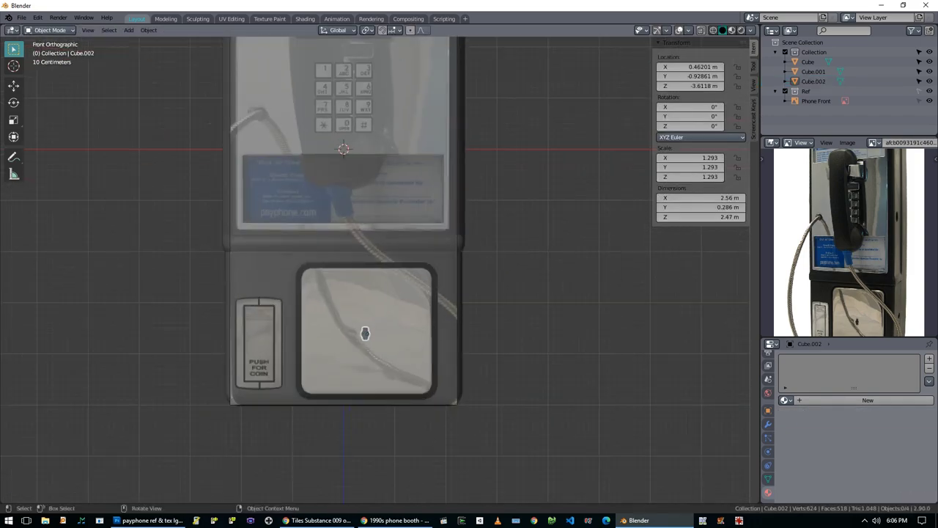
scroll(356, 236, "up", 5, "shift")
scroll(387, 267, "down", 6, "shift")
Step: Place the 3D cursor at the coin button and add a new cube there
right_click(387, 268, "shift")
key("shift+a")
left_click(436, 212)
Step: Pull the new cube's right-side vertices in along X to the button edge
key("Tab")
scroll(436, 211, "up", 3)
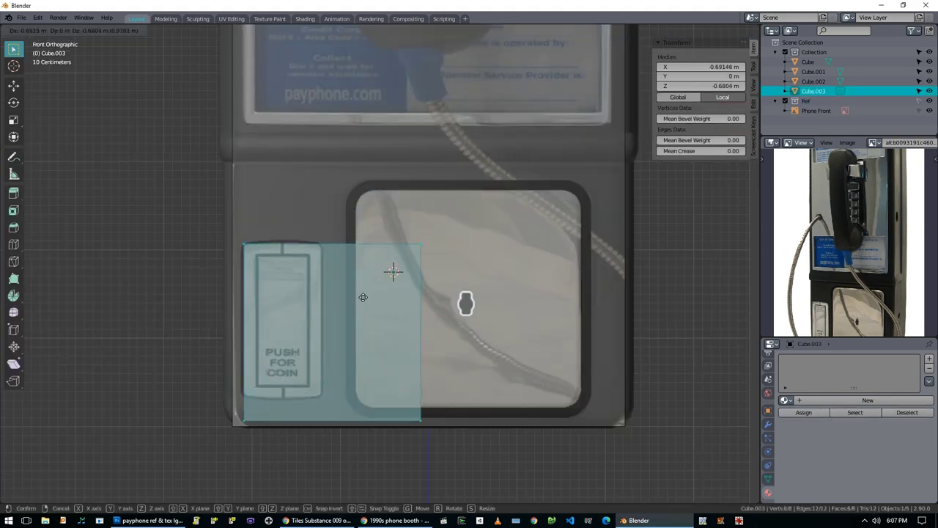
left_click(418, 239)
key("g")
key("x")
key("g")
key("x")
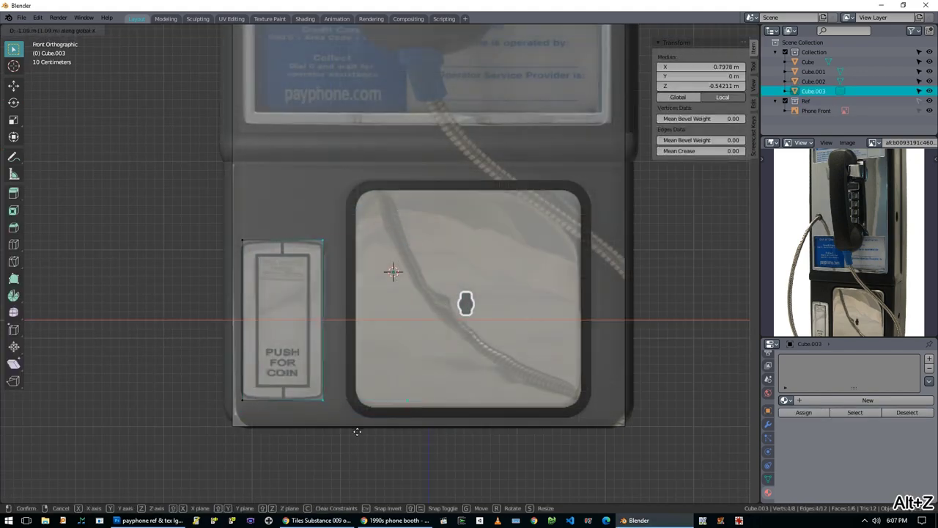
scroll(350, 340, "up", 4)
middle_click_drag(406, 281, 214, 307)
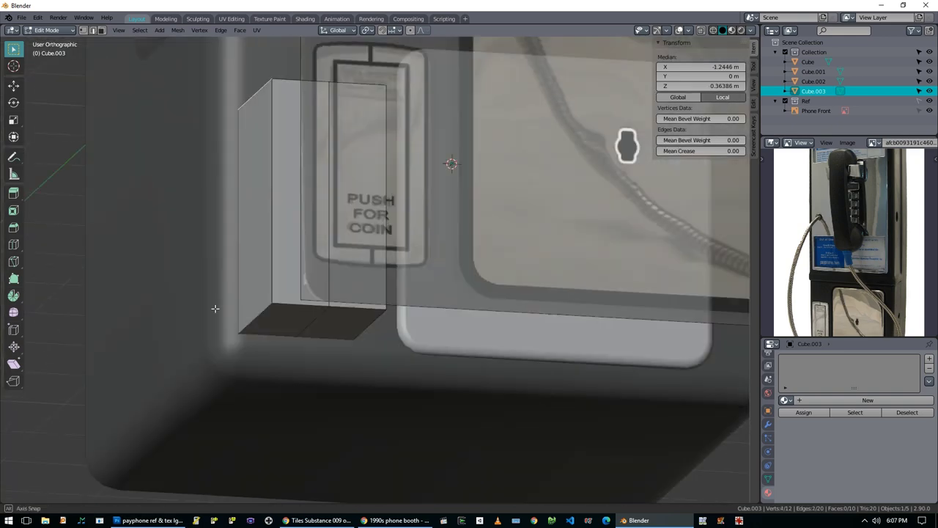
key("KP_1")
Step: Round the button's corners and scale its outline to fit the button
key("ctrl+b")
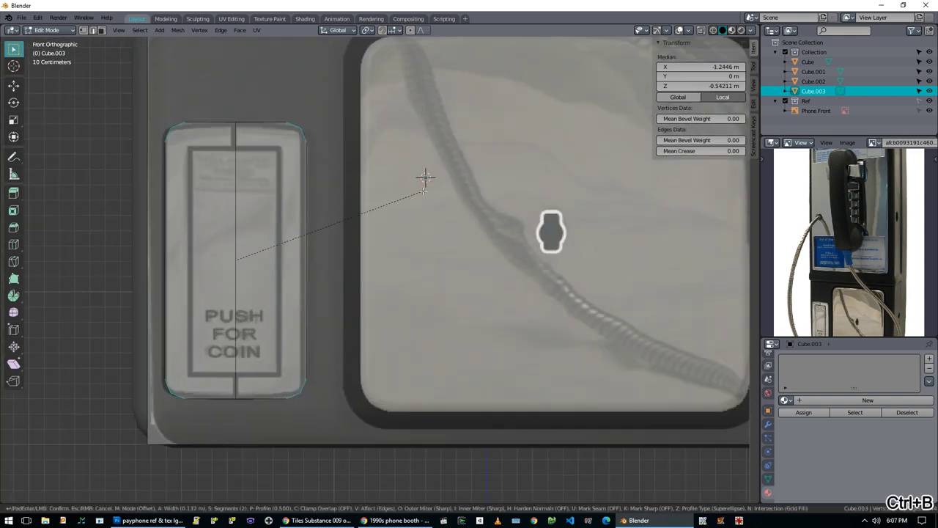
key("Escape")
key("a")
key("s")
key("alt+a")
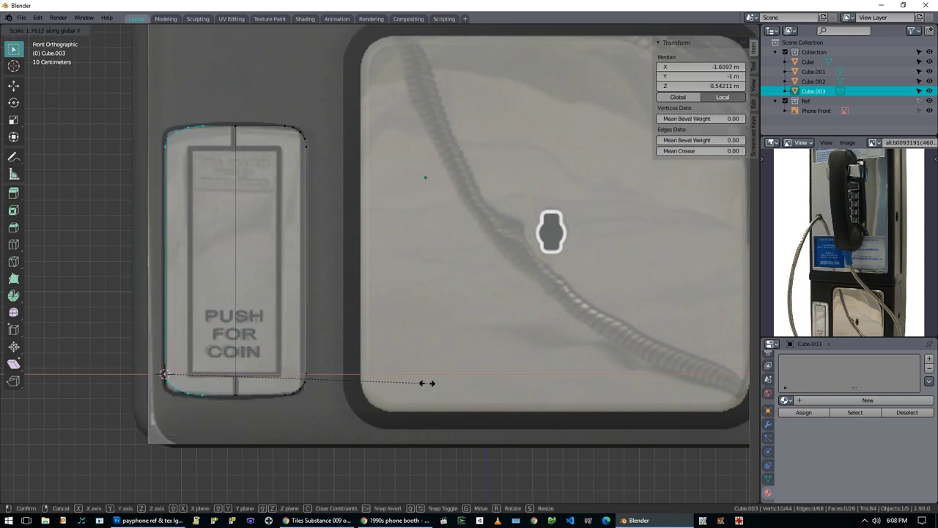
key("Escape")
key("alt+a")
key("b")
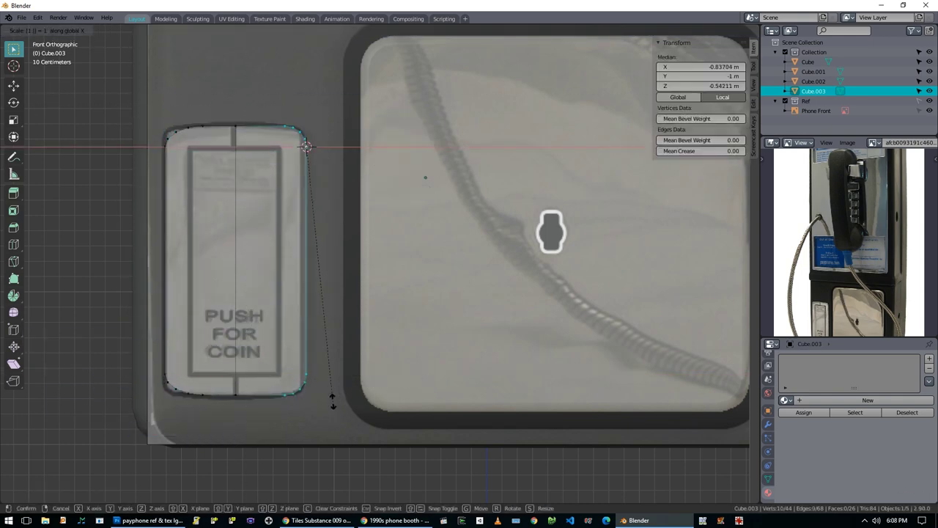
key("Escape")
key("alt+a")
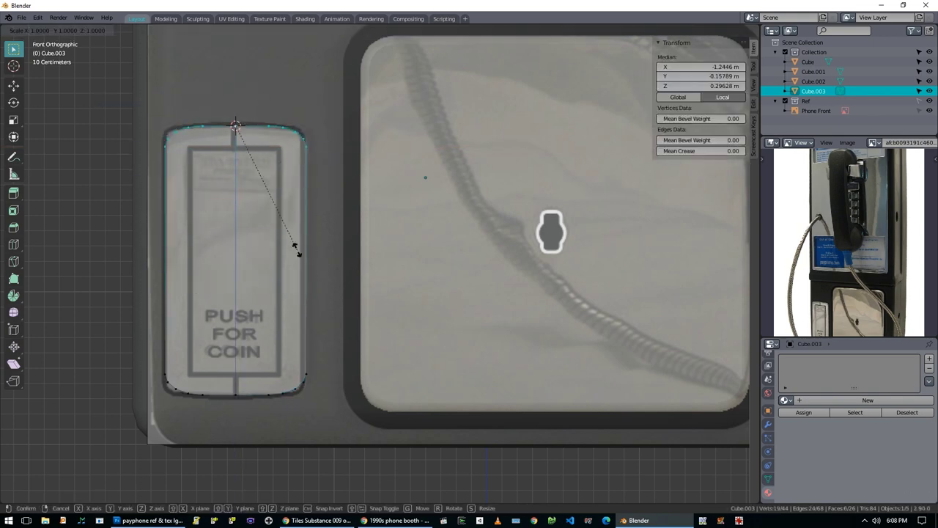
Step: Select the button's outer edge loop and front face in X-ray mode
left_click(233, 396, "alt")
middle_click_drag(233, 396, 90, 146)
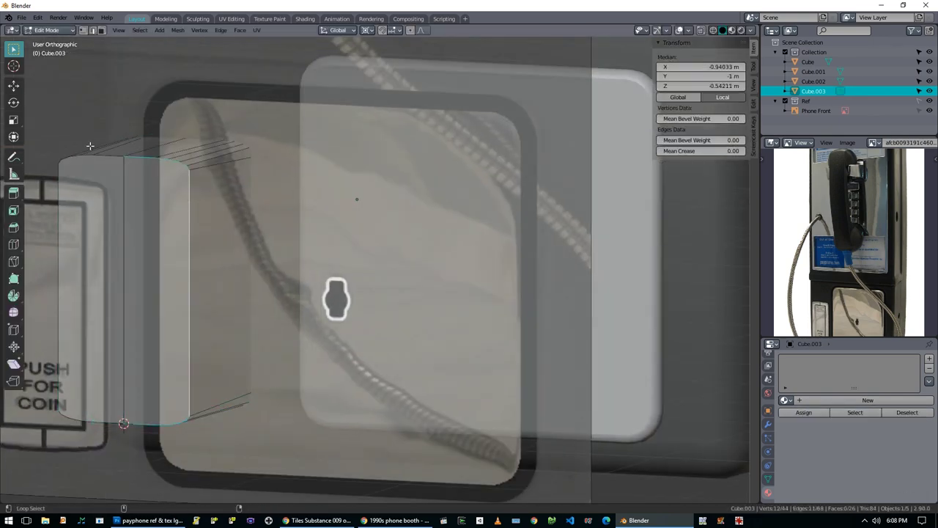
key("Escape")
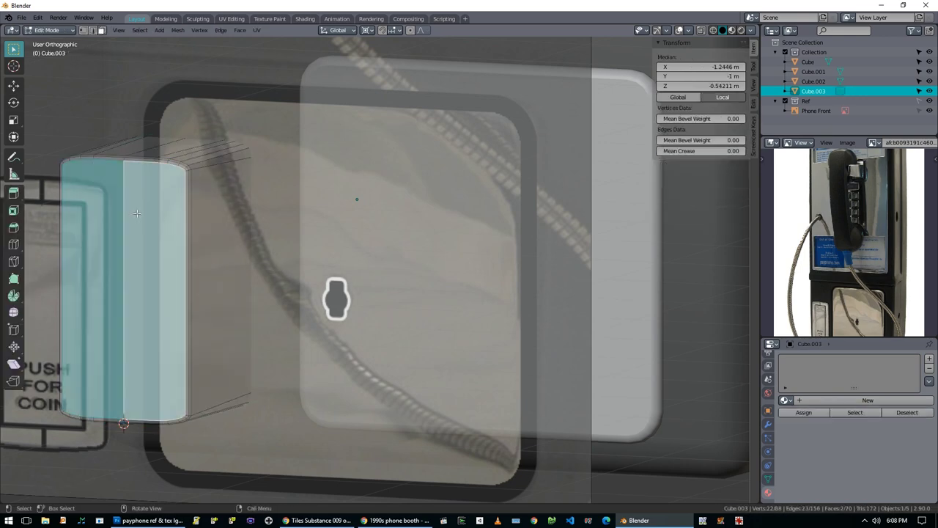
key("alt+z")
left_click(215, 124, "alt")
key("alt+z")
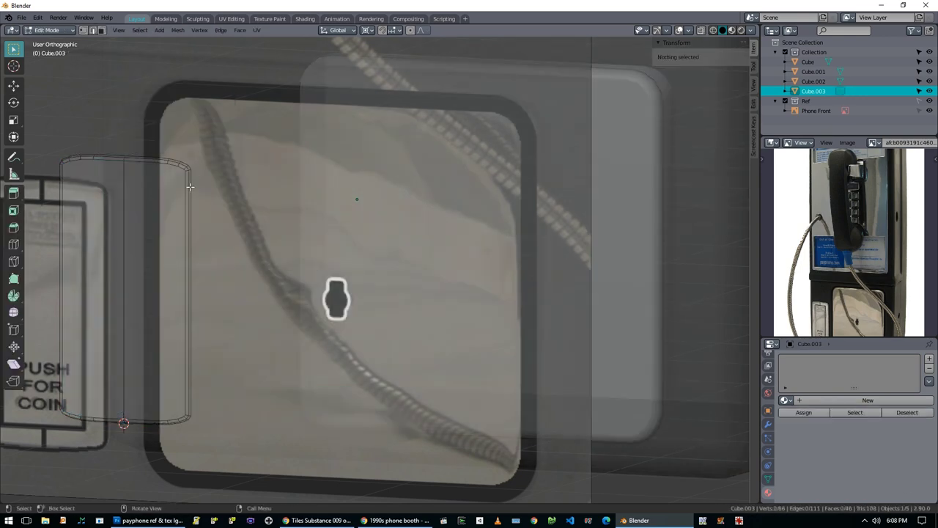
left_click(137, 271)
Step: Move the button block in side view to set its depth against the panel
key("Tab")
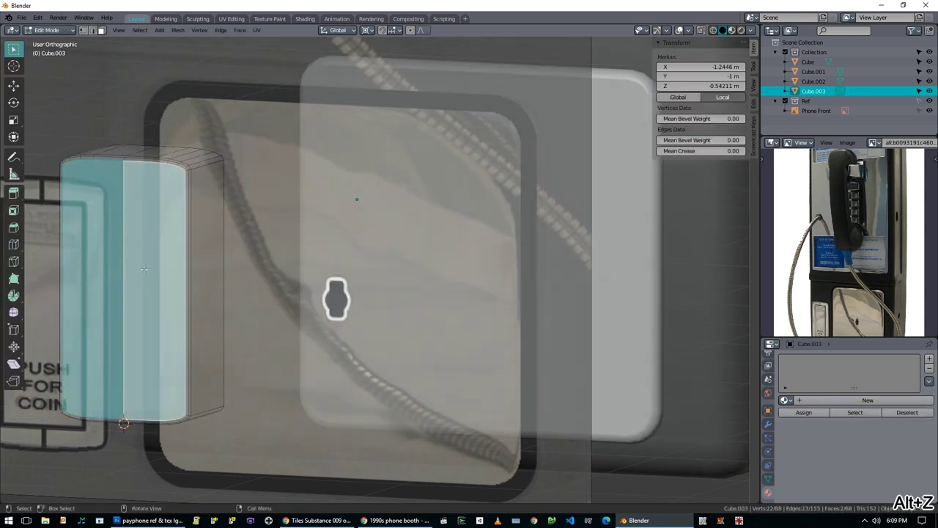
key("KP_3")
key("g")
left_click(205, 254)
key("KP_1")
left_click(332, 327)
scroll(332, 327, "down", 5)
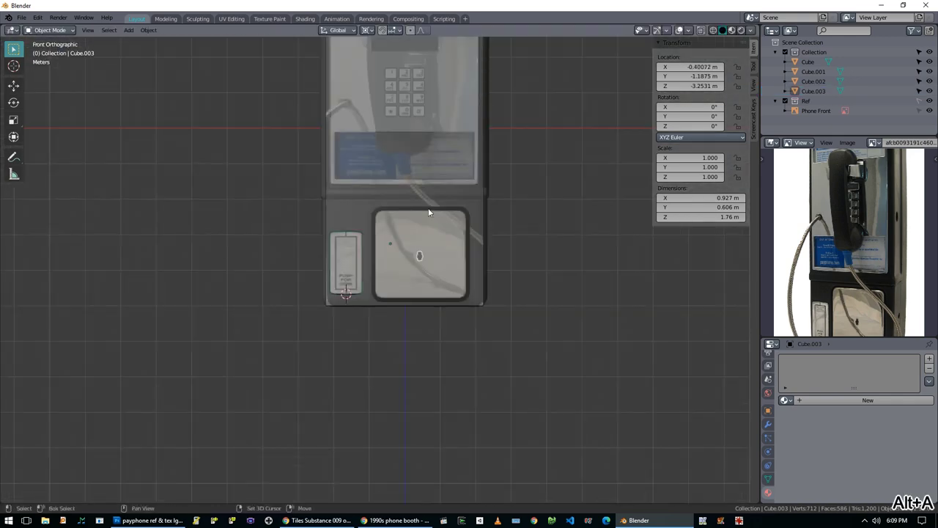
scroll(315, 293, "up", 8)
Step: Add a cube, scale it to key size, and place it over key 1
key("shift+a")
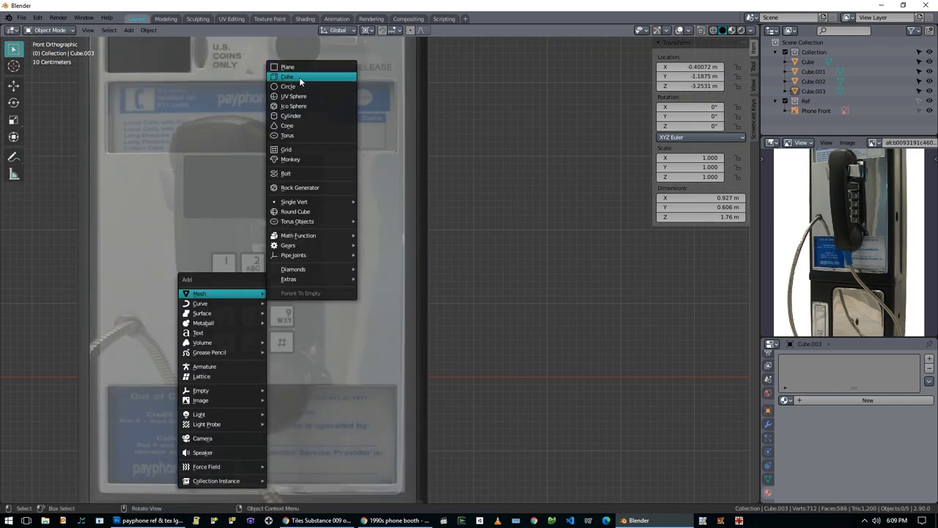
left_click(299, 77)
key("Tab")
scroll(306, 205, "up", 5)
key("s")
left_click(150, 250)
scroll(150, 250, "down", 4)
scroll(150, 250, "up", 2)
key("g")
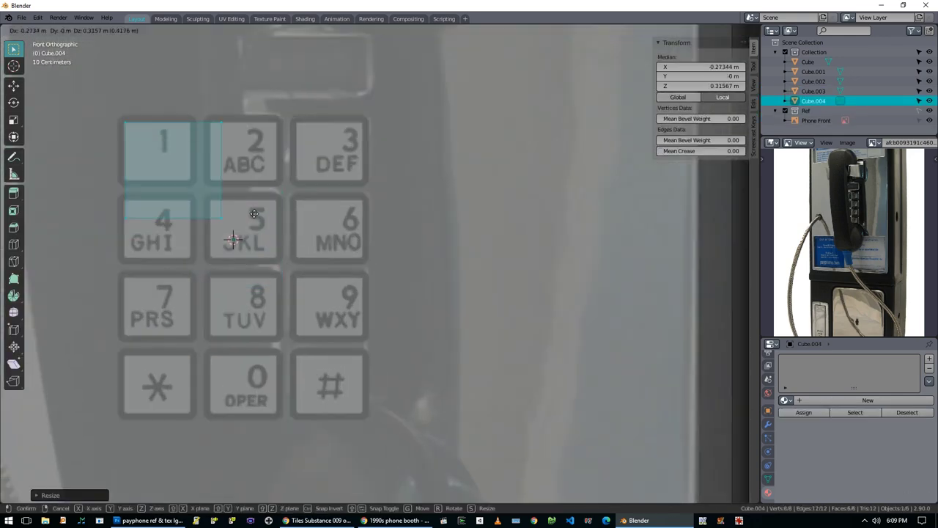
key("alt+z")
left_click(225, 197)
scroll(225, 197, "up", 1)
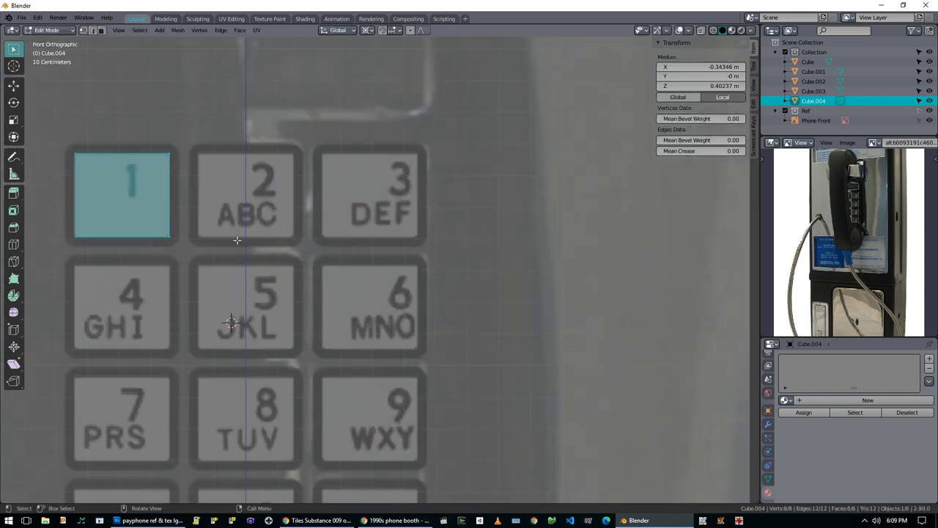
Step: Duplicate the key block along X over keys 2 and 3
key("shift+d")
key("x")
left_click(264, 201)
key("shift+r")
scroll(264, 202, "down", 2)
key("a")
Step: Duplicate the top row down along Z over keys 4–6, 7–9, and *, 0, #
key("shift+d")
key("z")
left_click(363, 293)
scroll(362, 294, "up", 1)
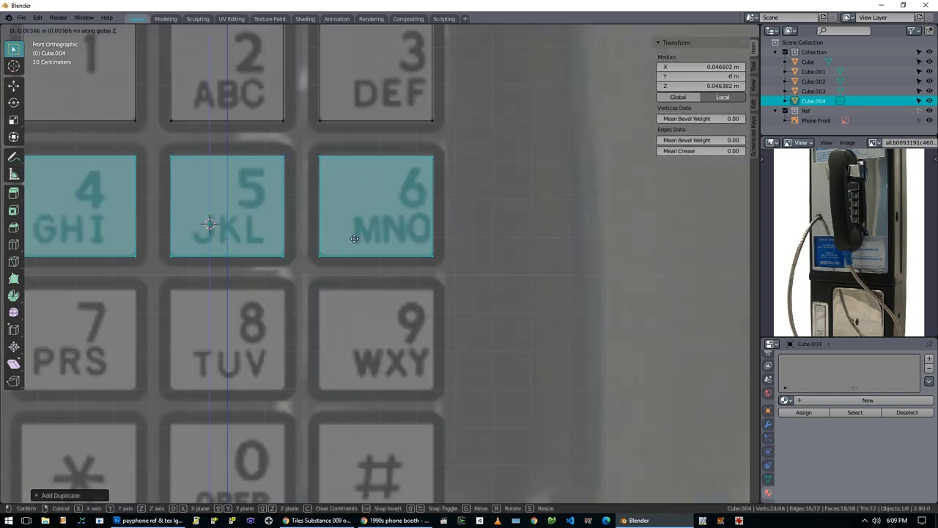
scroll(363, 294, "down", 3, "shift")
key("shift+d")
key("z")
left_click(396, 345)
key("shift+d")
key("z")
scroll(422, 379, "down", 3, "shift")
left_click(423, 378)
Step: Check the 12-key grid from the side and front, then select the keypad object
key("KP_3")
scroll(422, 378, "down", 3)
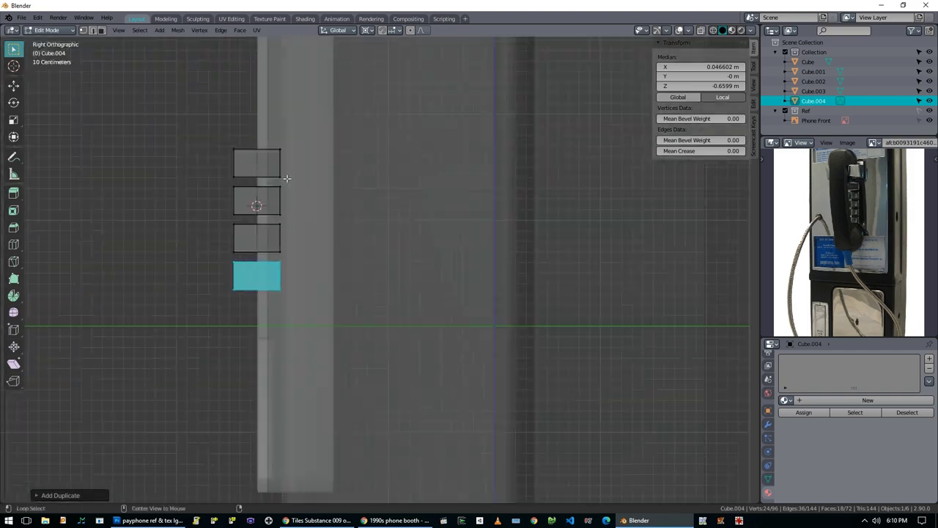
right_click(300, 308)
key("Escape")
key("a")
key("alt+z")
middle_click_drag(310, 315, 476, 274)
key("alt+z")
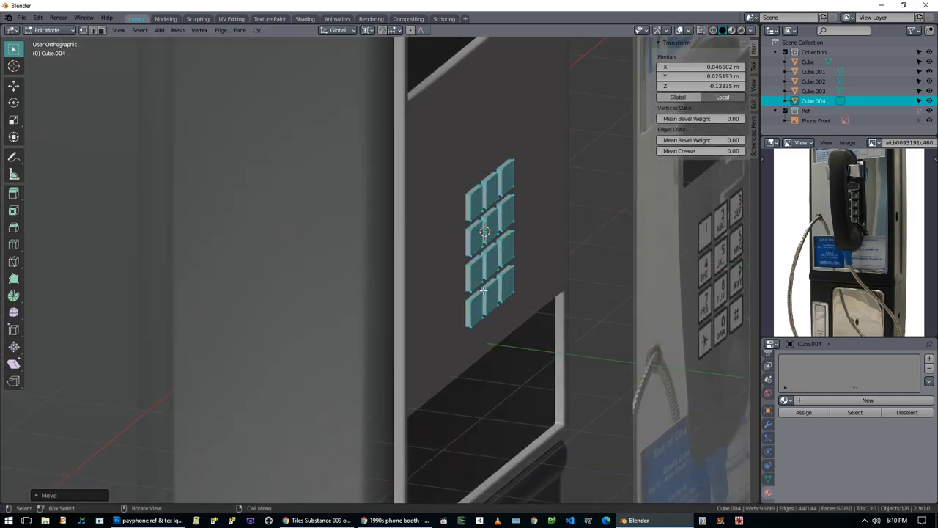
key("Tab")
key("KP_1")
key("alt+a")
scroll(396, 305, "up", 2)
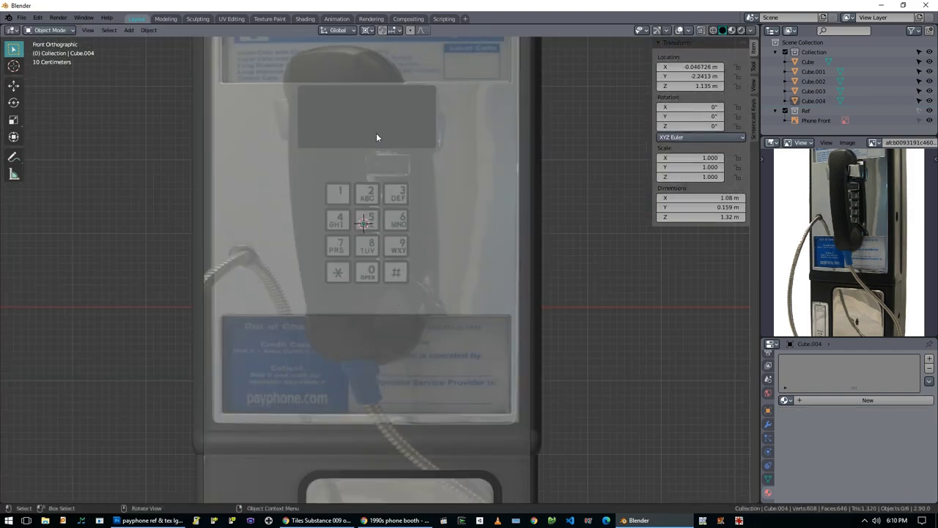
scroll(366, 266, "down", 1)
middle_click_drag(373, 268, 469, 242)
left_click(814, 102)
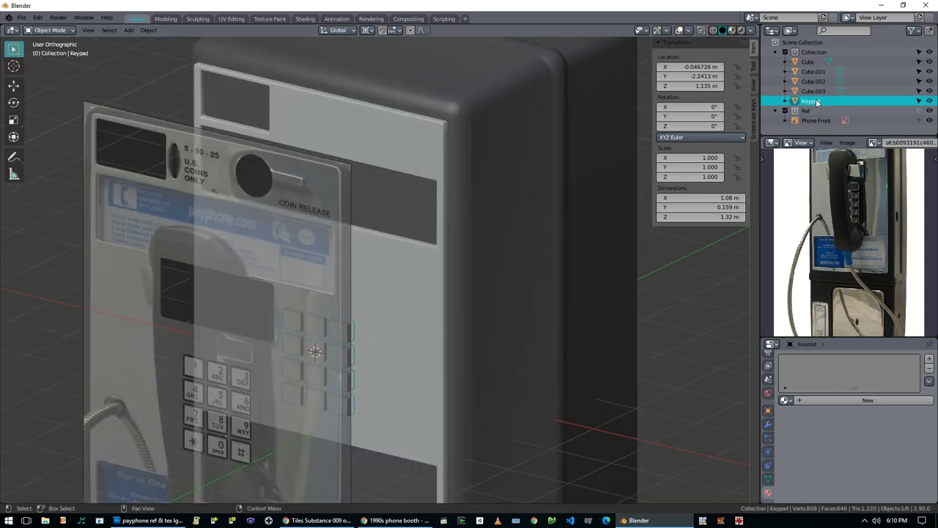
Step: Name the part Front Plate and save the scene as Payphone.blend
type("ront Plate")
key("Return")
key("ctrl+shift+s")
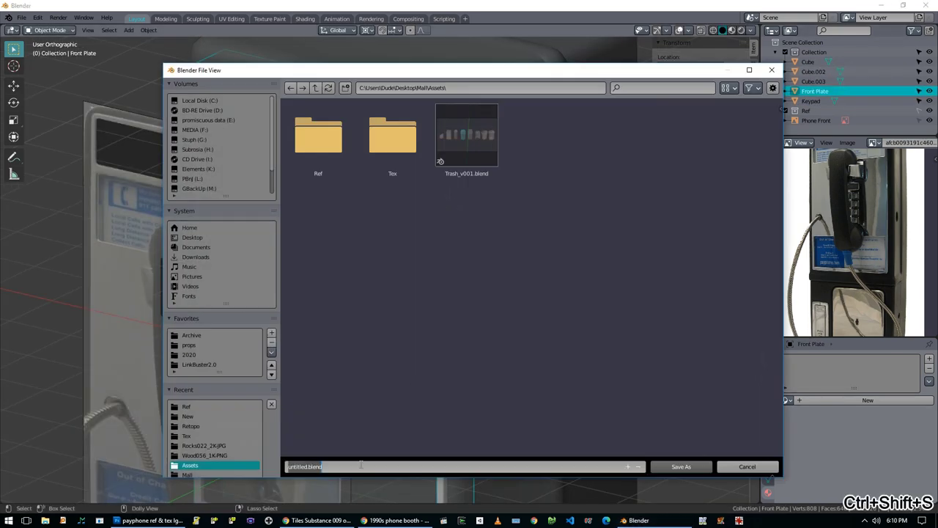
left_click(681, 467)
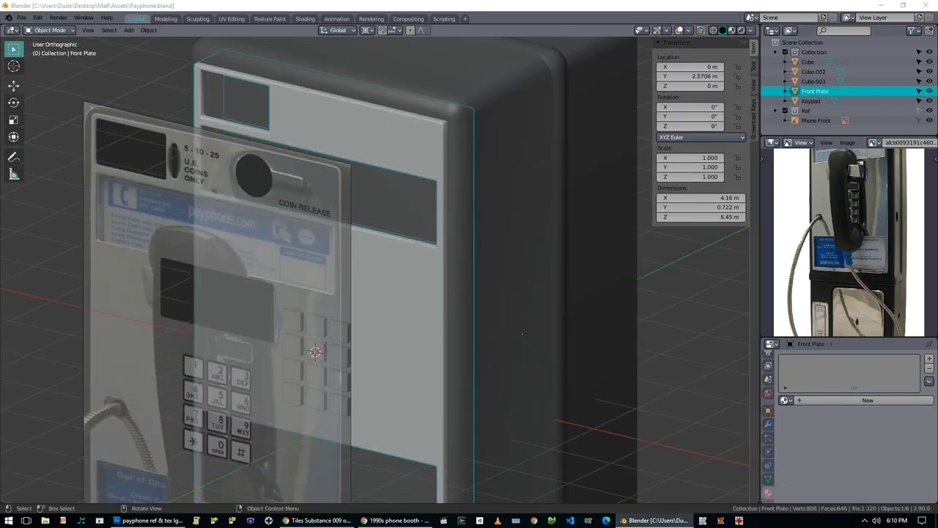
Step: Rename the coin box object to Coin Box in the Outliner
mouse_move(393, 195)
middle_mouse_down()
mouse_move(481, 225)
mouse_move(410, 337)
mouse_move(401, 197)
middle_mouse_up()
double_click(813, 81)
key("Return")
key("KP_1")
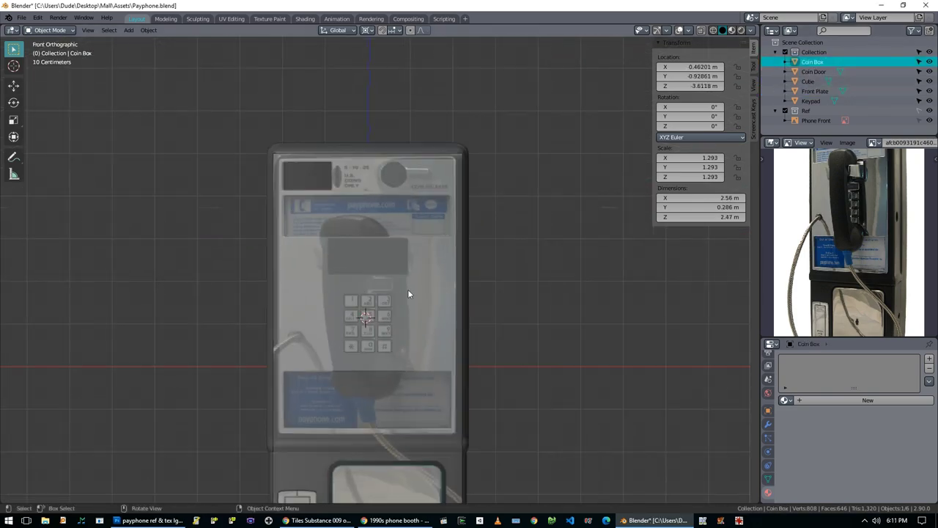
key("shift+a")
Step: Add a new cube, delete its face at the mirror centre and give it a Mirror modifier
mouse_move(388, 287)
left_click(504, 73)
key("KP_3")
key("KP_1")
key("Tab")
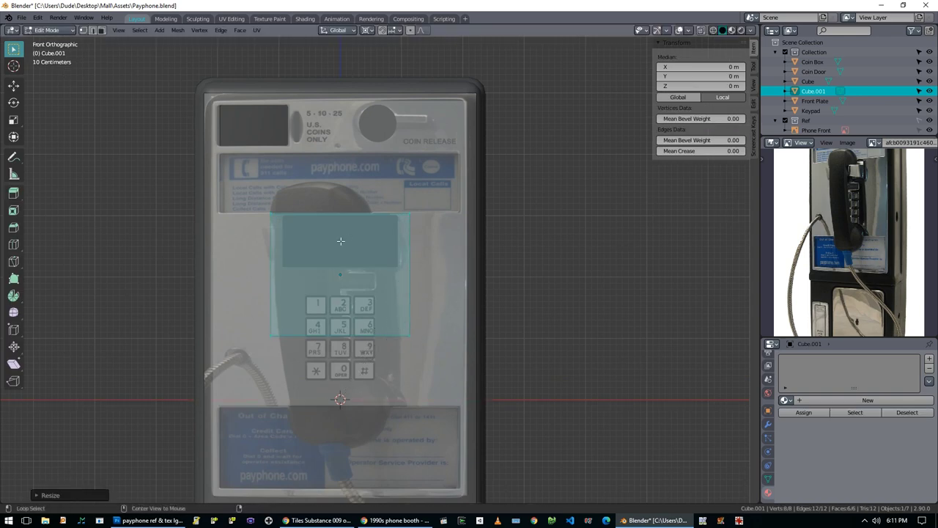
key("alt+z")
scroll(442, 222, "up", 3)
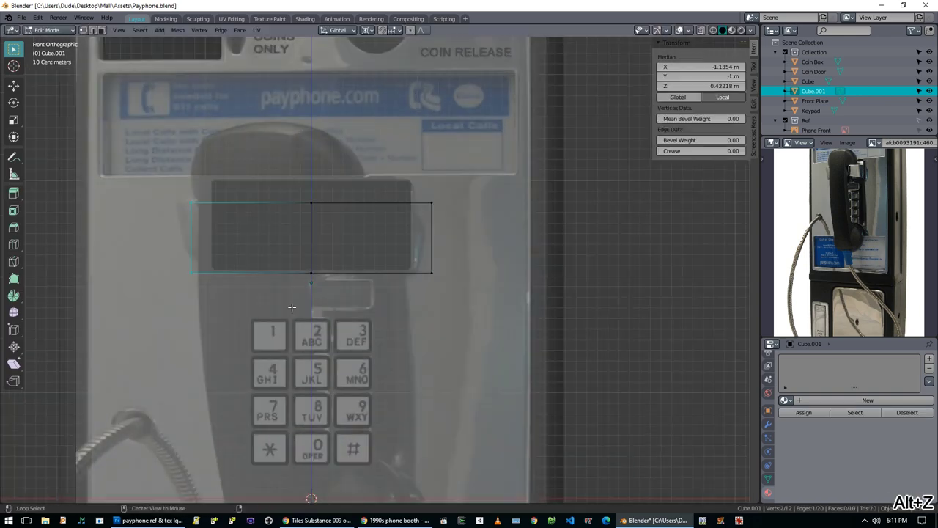
key("x")
left_click(183, 293)
left_click(768, 424)
left_click(856, 359)
Step: Shear the block's right end face at an angle, extrude it outward and shear the extruded face
left_click(736, 250)
scroll(366, 220, "up", 2)
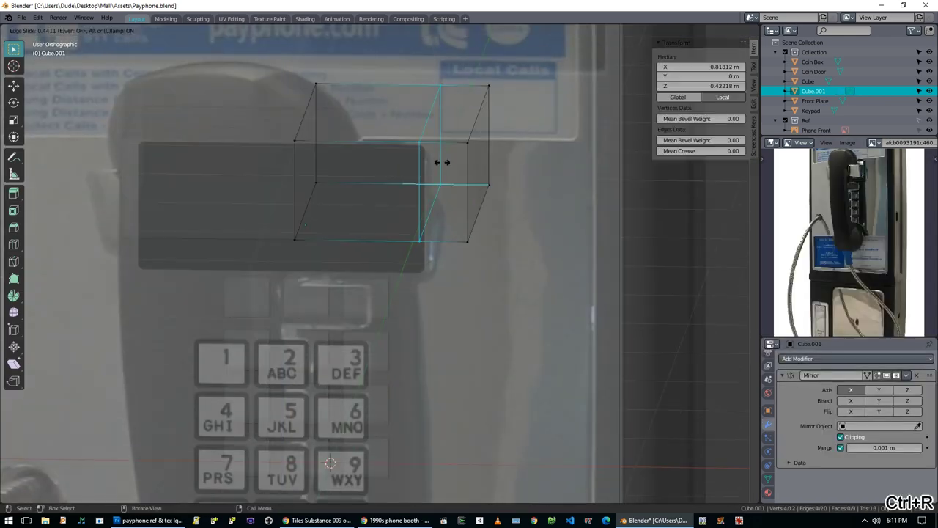
key("shift+ctrl+alt+s")
left_click(505, 269)
key("e")
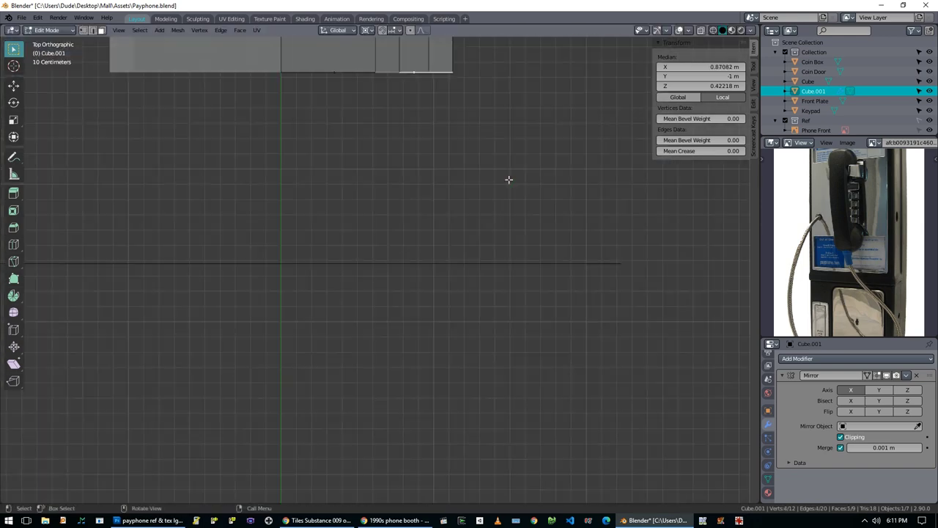
left_click(521, 287)
left_click(536, 230)
key("shift+ctrl+alt+s")
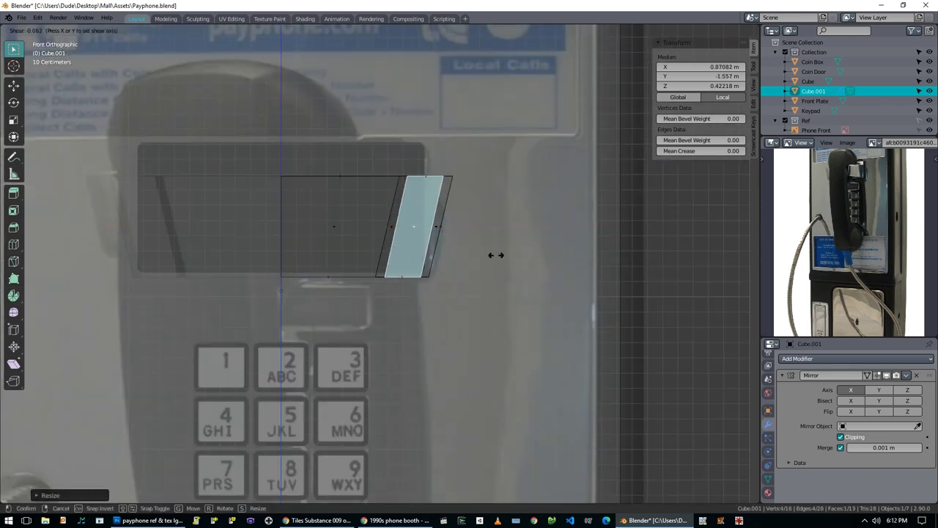
Step: Add loop cuts across the block and grow the edge-loop selection across the holder
key("KP_7")
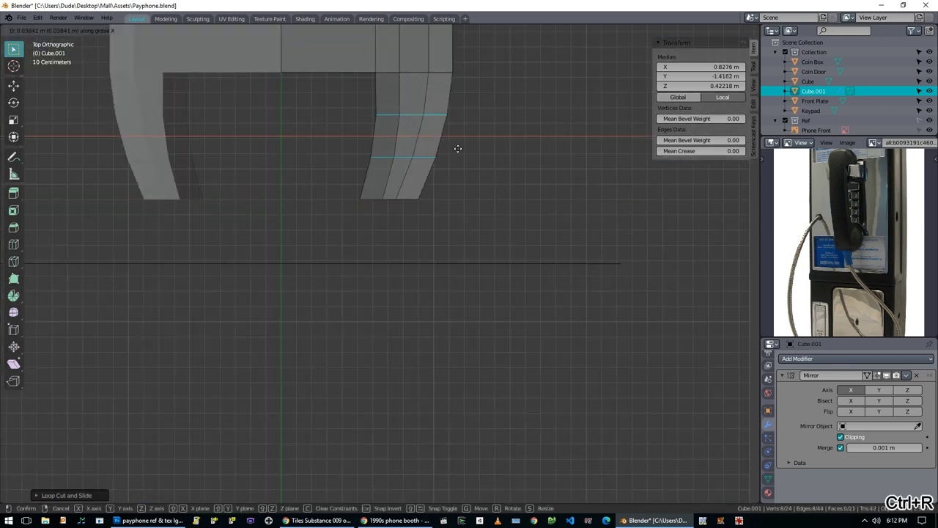
left_click(457, 149)
middle_click_drag(457, 149, 639, 262)
key("alt+z")
left_click(496, 210, "alt+shift")
key("ctrl+l")
key("alt+z")
key("alt+z")
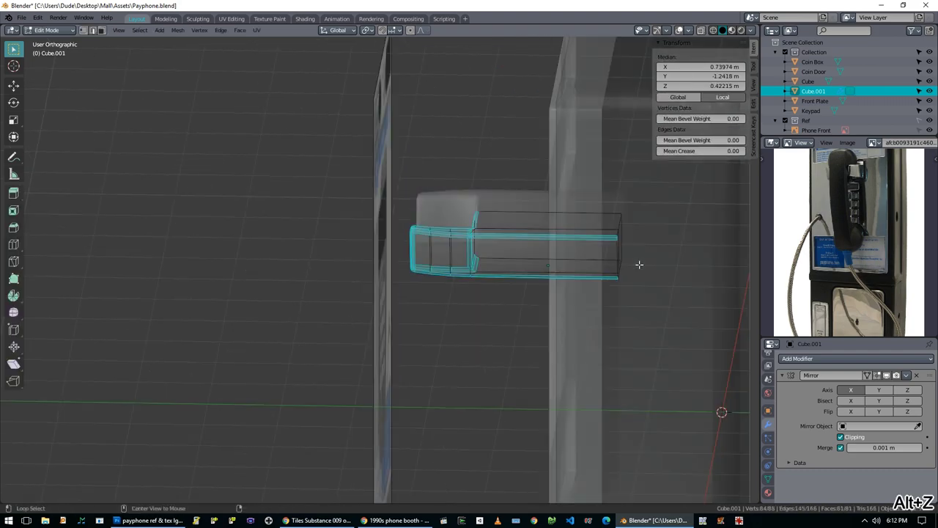
Step: Box-select vertices from the side view and move them to shape the cradle
left_click(627, 251)
middle_click_drag(644, 297, 386, 192, "alt")
key("alt+a")
key("b")
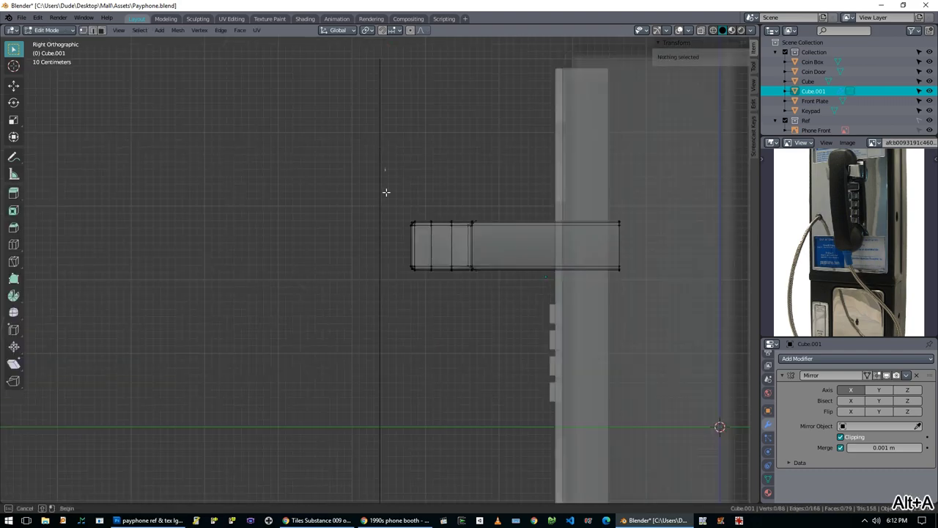
left_click(581, 310)
middle_click_drag(582, 310, 342, 232)
Step: Rename Cube.001 to 'Receiver' in the outliner
key("Tab")
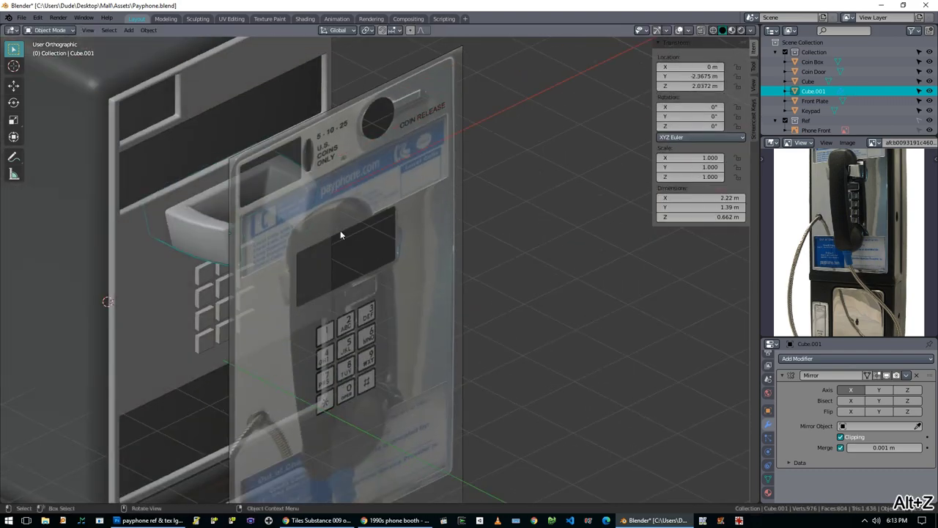
double_click(813, 91)
type("Receiver")
key("Return")
scroll(477, 204, "down", 5)
middle_click_drag(477, 205, 331, 293)
scroll(253, 268, "up", 5)
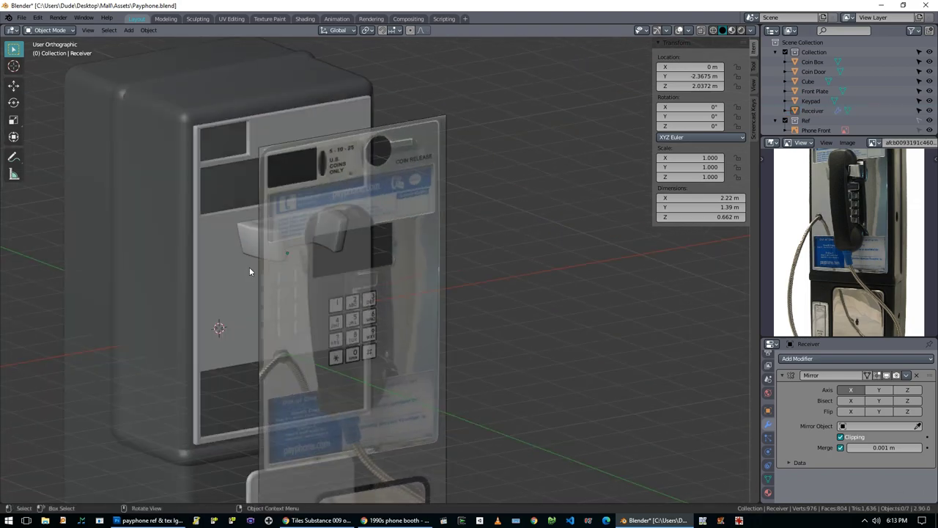
middle_click_drag(249, 267, 360, 315)
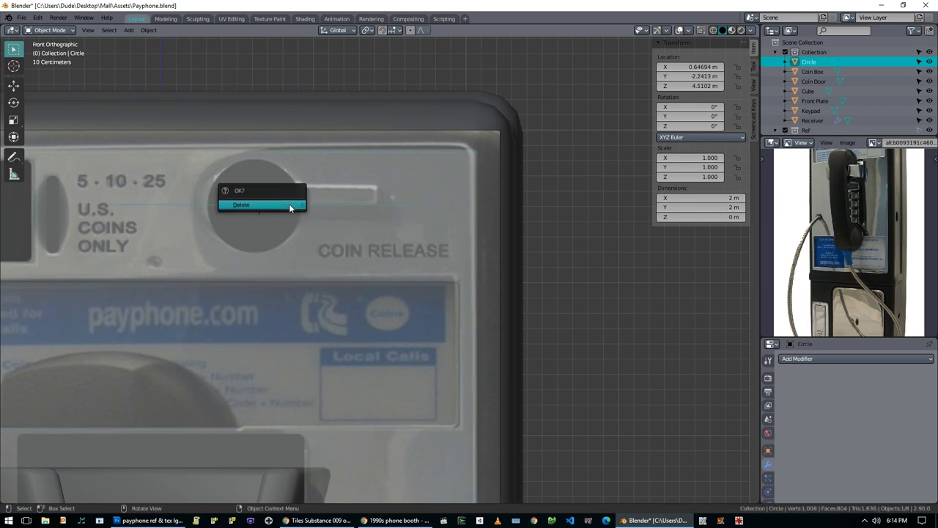
Step: Add a circle at the coin knob, rotate it 90° on X and scale it to knob size
left_click(262, 203)
key("r")
key("x")
key("9")
key("0")
key("Return")
key("s")
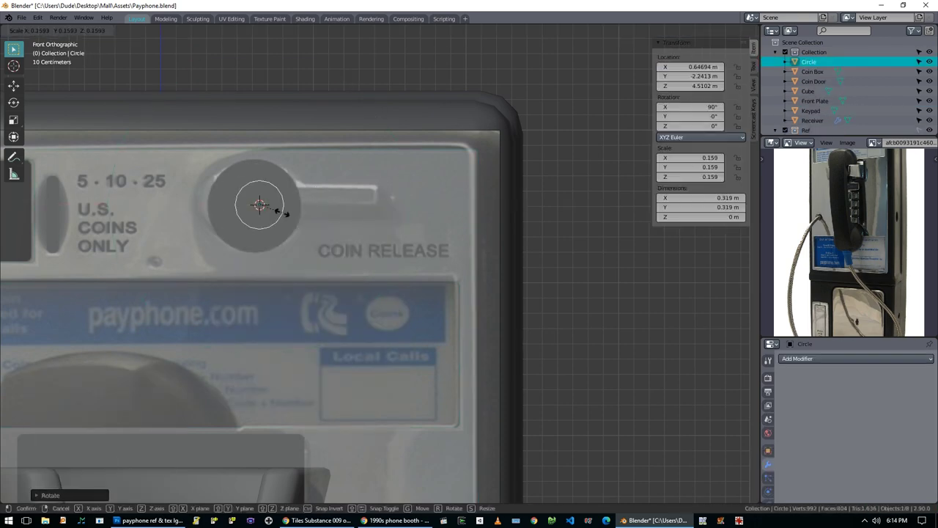
scroll(306, 194, "up", 3)
left_click(356, 230)
middle_click_drag(356, 230, 371, 239)
Step: Extrude the circle into a short cylinder and extrude an inner ring scaled inward
key("Tab")
key("e")
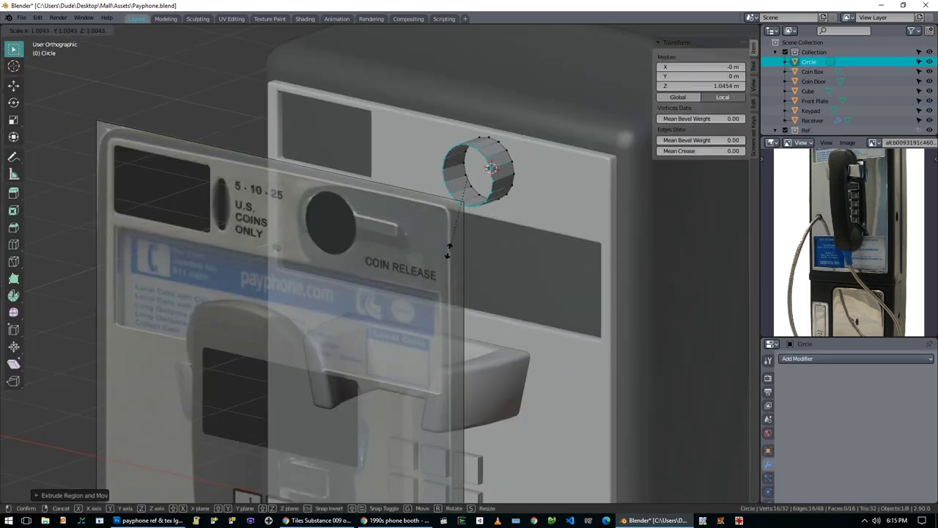
left_click(562, 321)
key("KP_3")
key("KP_1")
key("KP_Decimal")
key("e")
key("s")
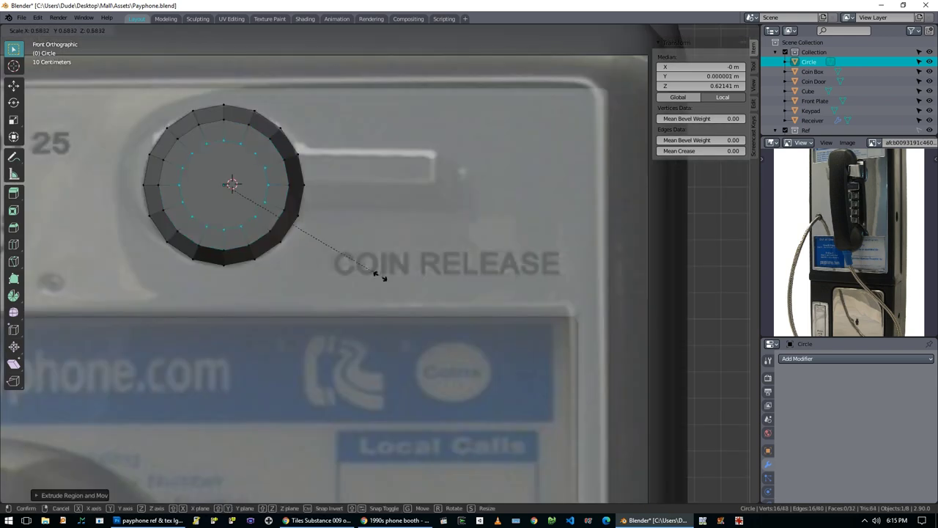
Step: Select the rim faces on the right and move them outward to form the lever arm
middle_click_drag(277, 147, 395, 197)
left_click(395, 197)
key("KP_1")
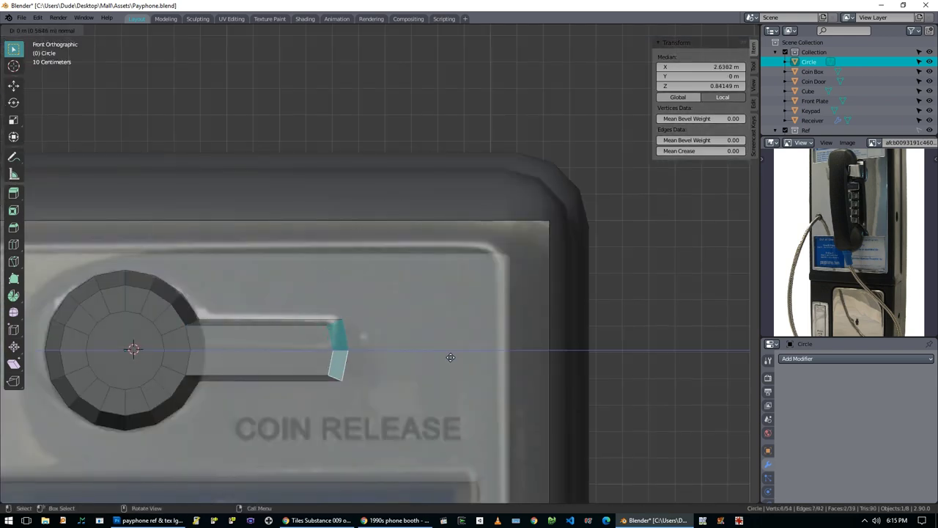
key("g")
left_click(432, 359)
middle_click_drag(432, 359, 392, 252)
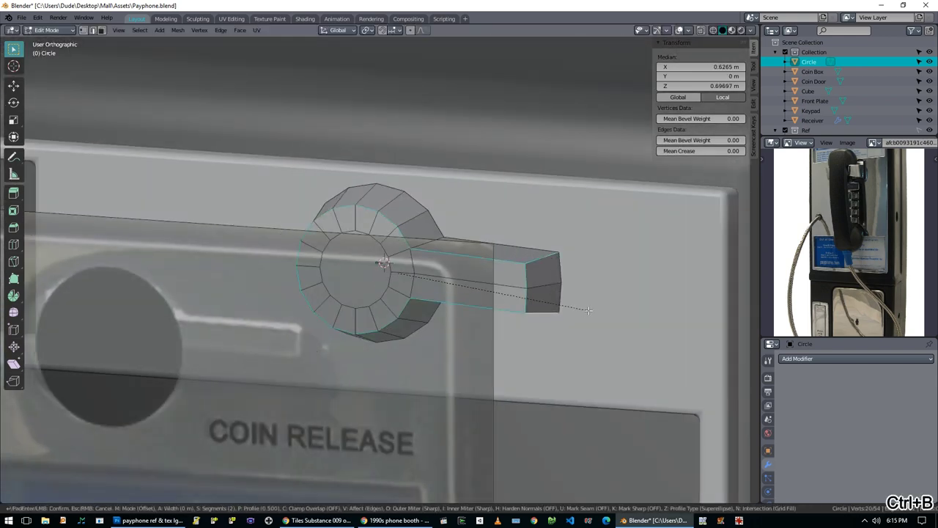
Step: Flatten the lever vertices to zero height on Z, pivoting around the 3D cursor
right_click(531, 290)
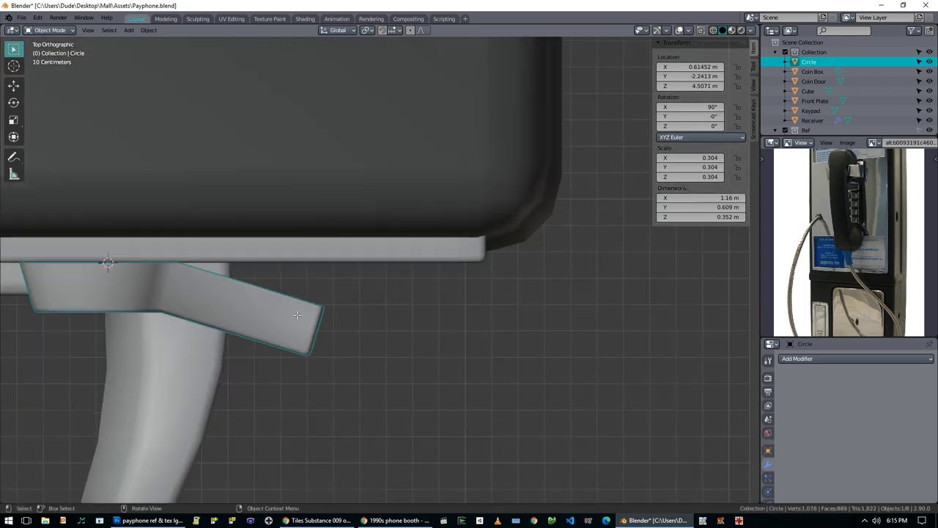
key("shift+s")
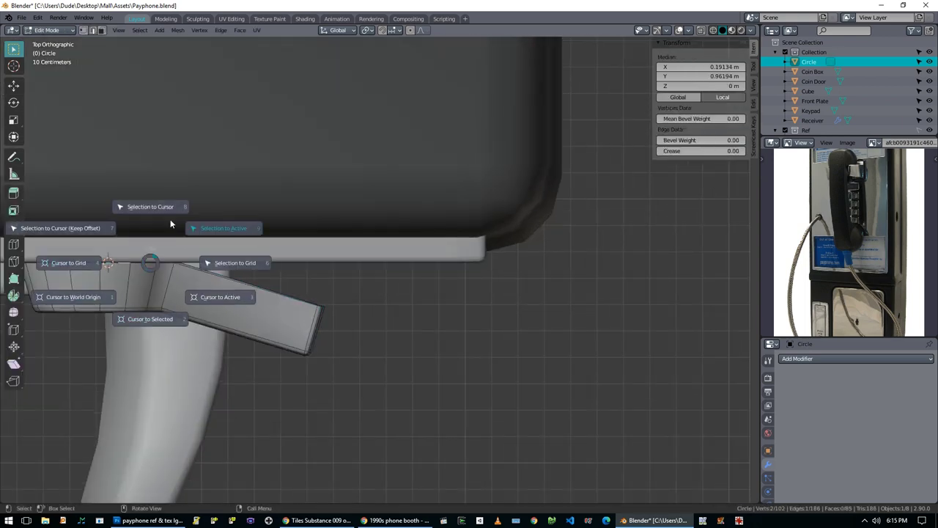
left_click(404, 299)
key("s")
key("z")
key("0")
key("Return")
middle_click_drag(404, 299, 350, 291)
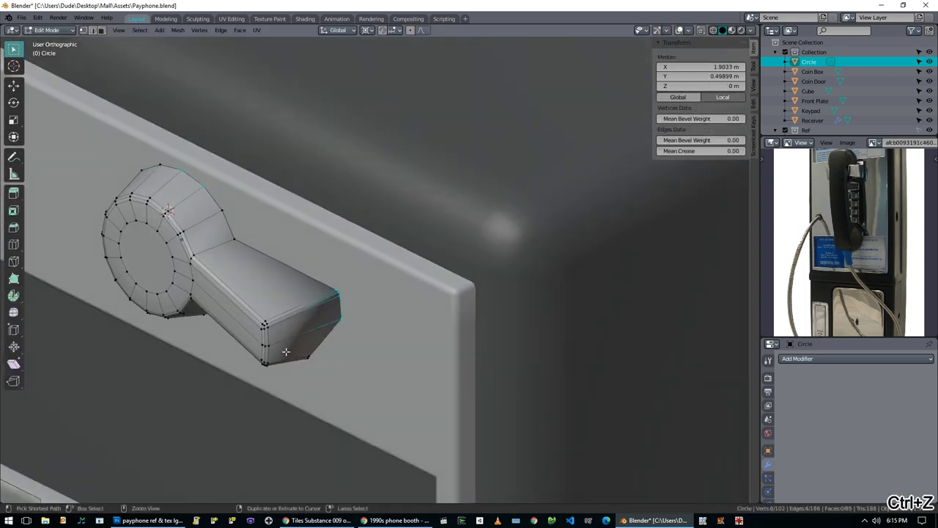
key("alt+z")
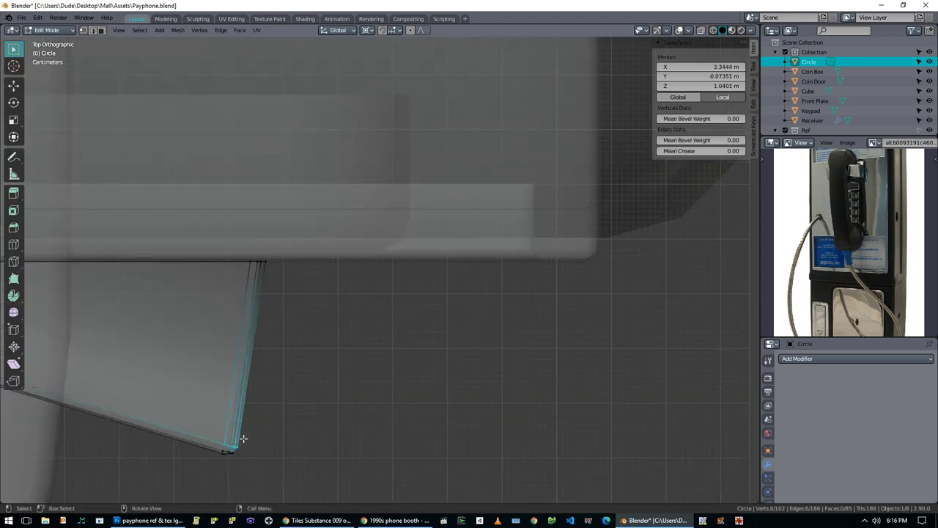
middle_click_drag(278, 440, 480, 410, "shift")
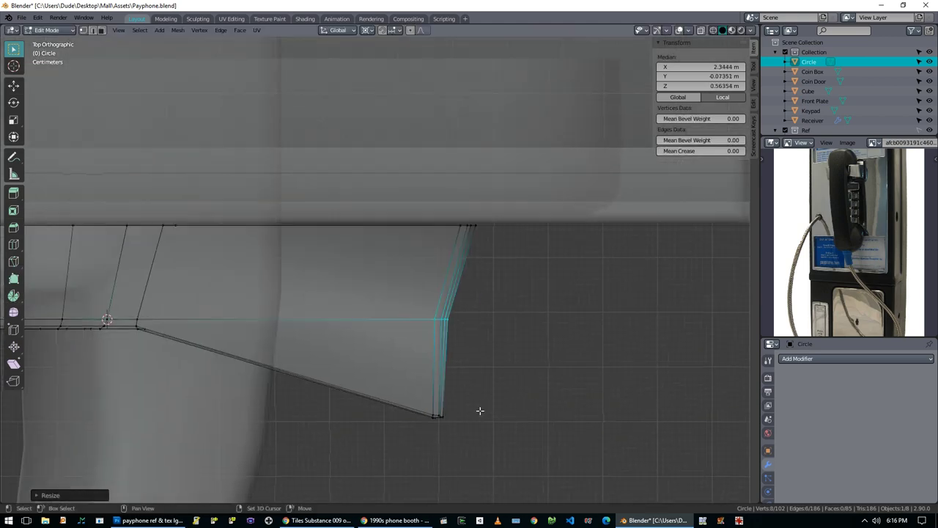
left_click(156, 385)
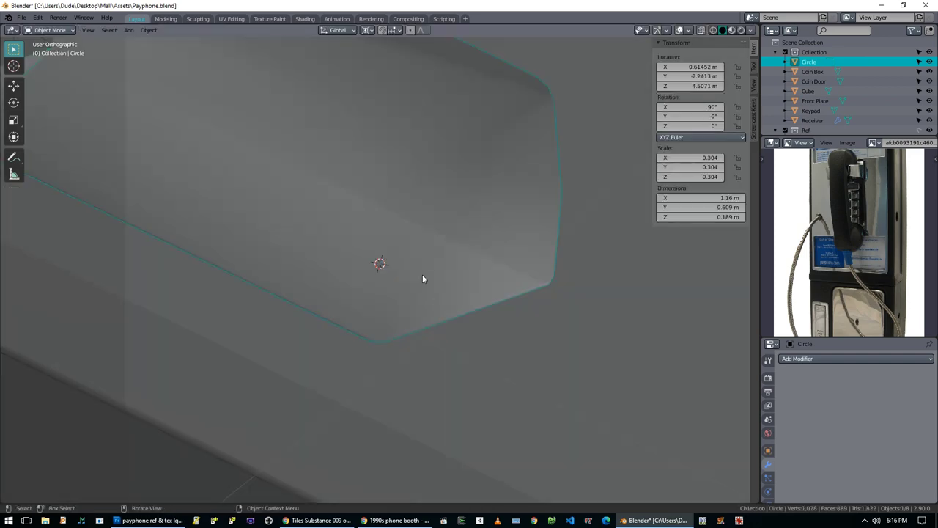
key("alt+z")
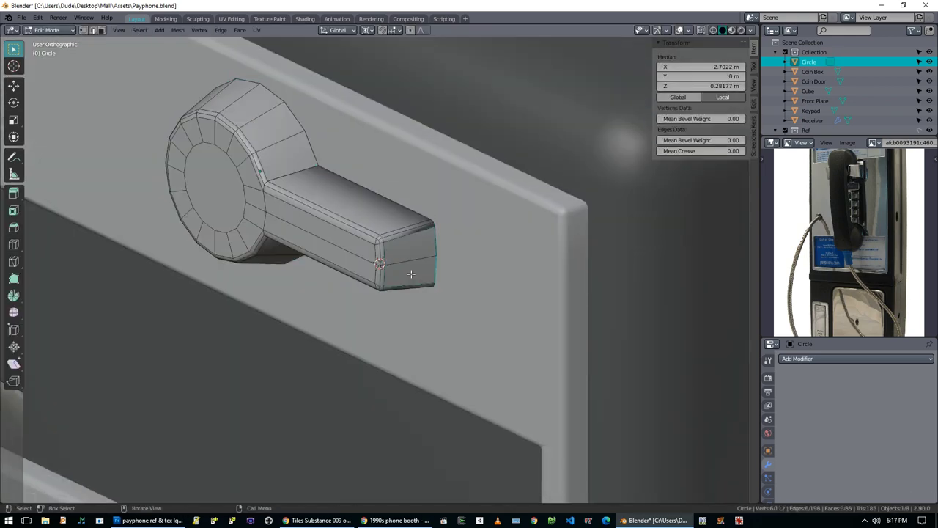
Step: Deselect the knob geometry and return to object mode
key("alt+a")
key("Tab")
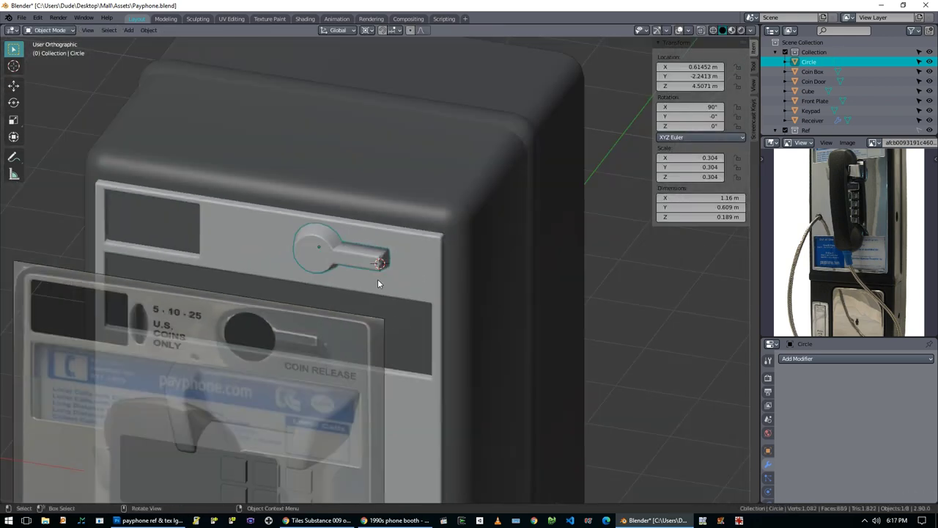
key("Tab")
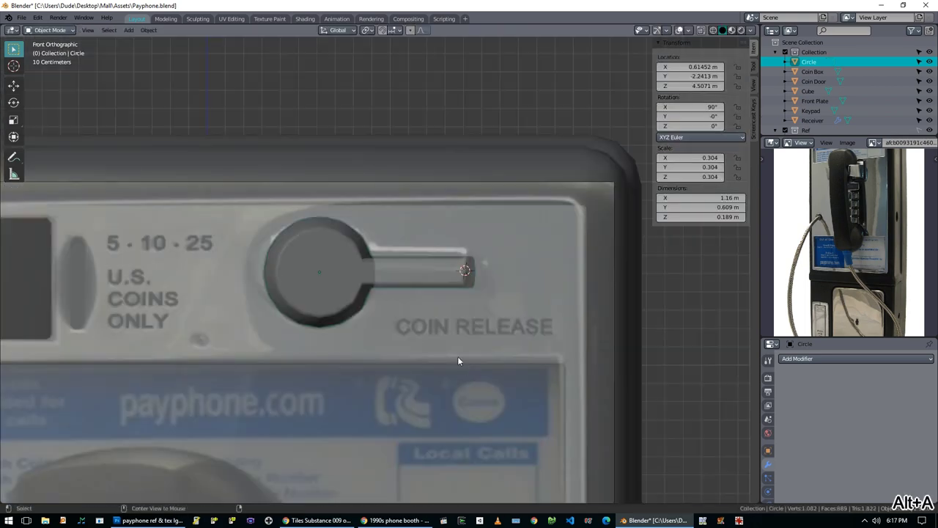
scroll(458, 356, "down", 5)
key("KP_1")
scroll(377, 264, "up", 4)
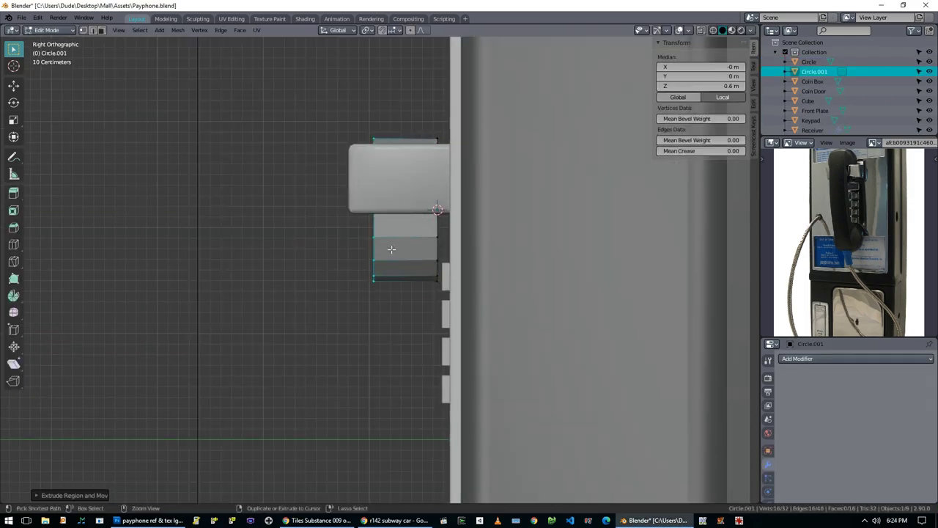
Step: Grid-fill the open circle and adjust the grid fill offset
key("KP_1")
key("ctrl+f")
left_click(450, 352)
left_click(66, 495)
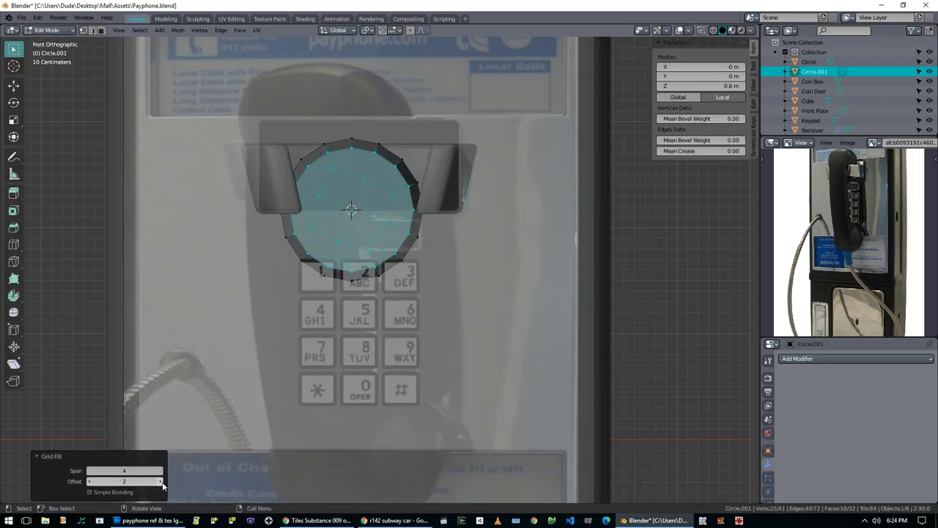
middle_click_drag(381, 308, 448, 288)
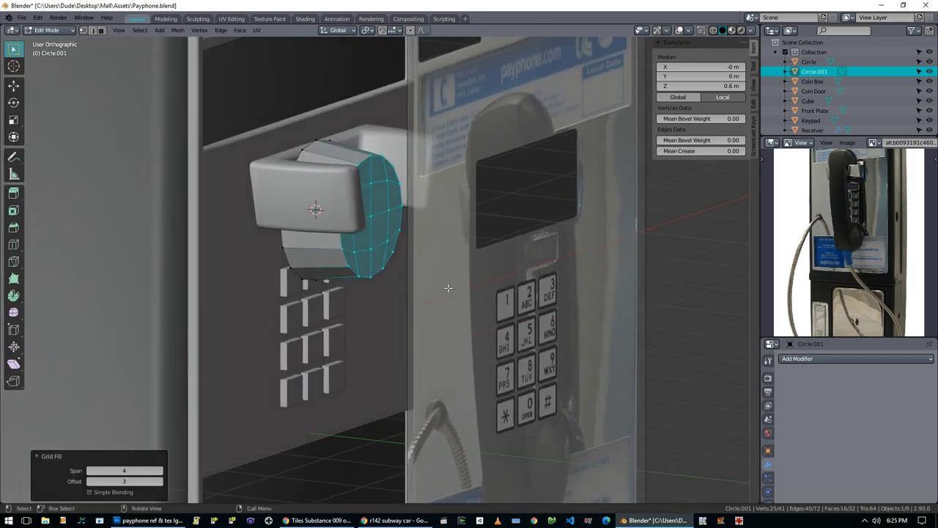
middle_click_drag(392, 268, 430, 259)
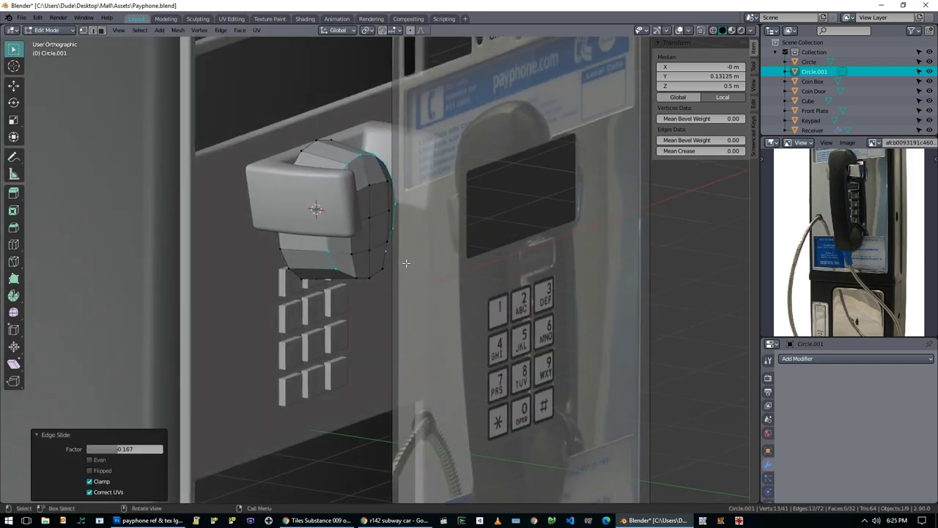
key("ctrl+7")
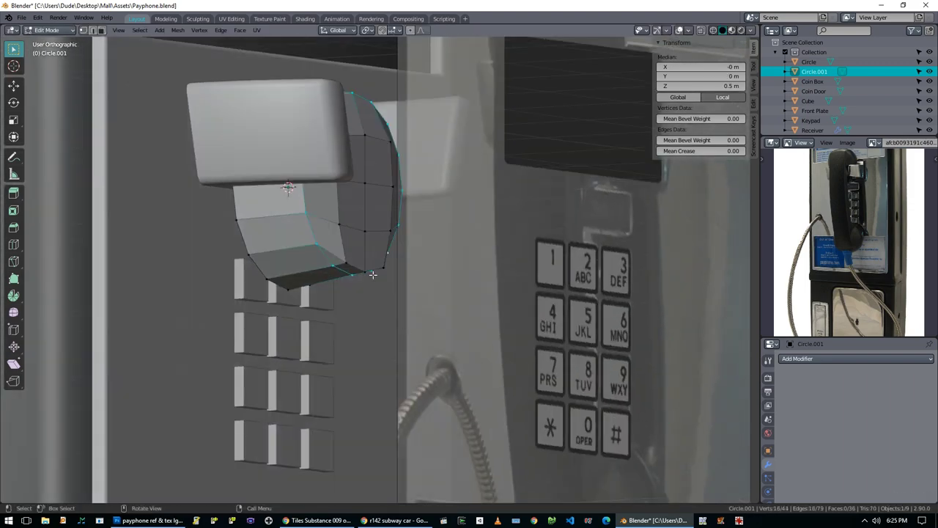
mouse_move(345, 175)
middle_mouse_down()
mouse_move(366, 172)
mouse_move(351, 169)
middle_mouse_up()
Step: Move the holder object slightly up and to the right
key("KP_3")
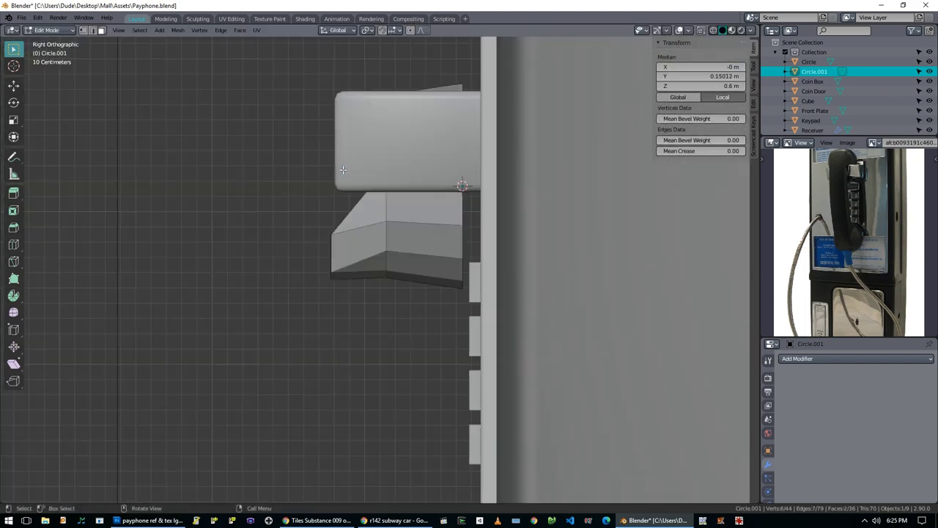
key("alt+z")
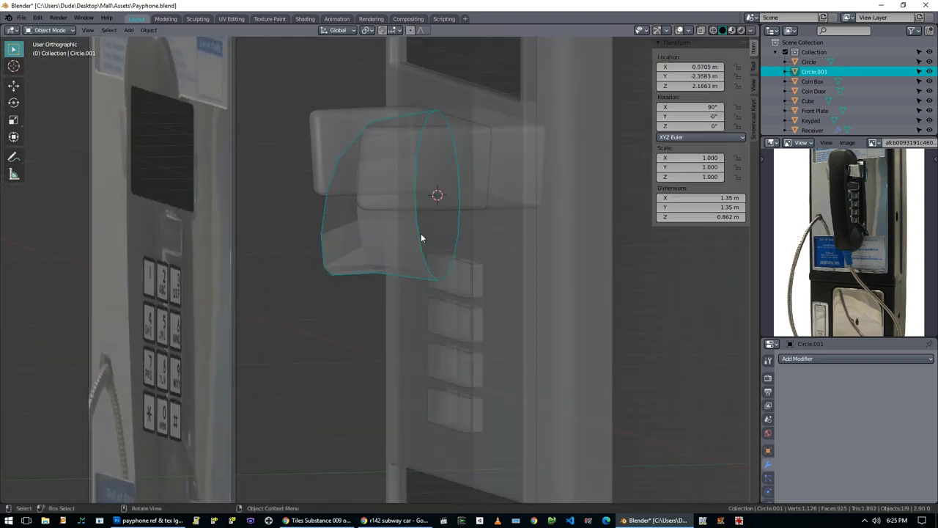
key("KP_3")
key("g")
left_click(325, 235)
key("Tab")
scroll(331, 186, "up", 3)
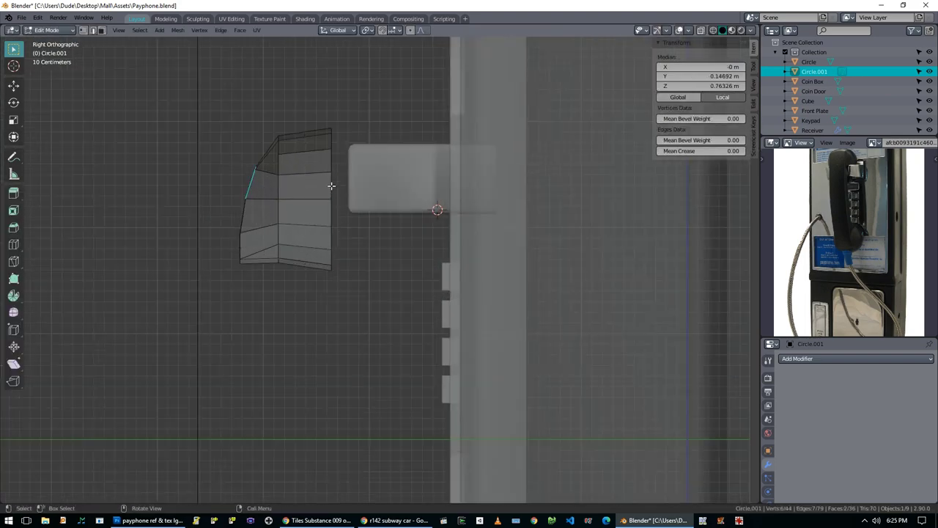
left_click(352, 215)
middle_click_drag(351, 215, 292, 236)
Step: Reposition an edge and scale the handset up to about 1.299
key("KP_1")
key("alt+z")
key("KP_3")
key("KP_3")
key("alt+a")
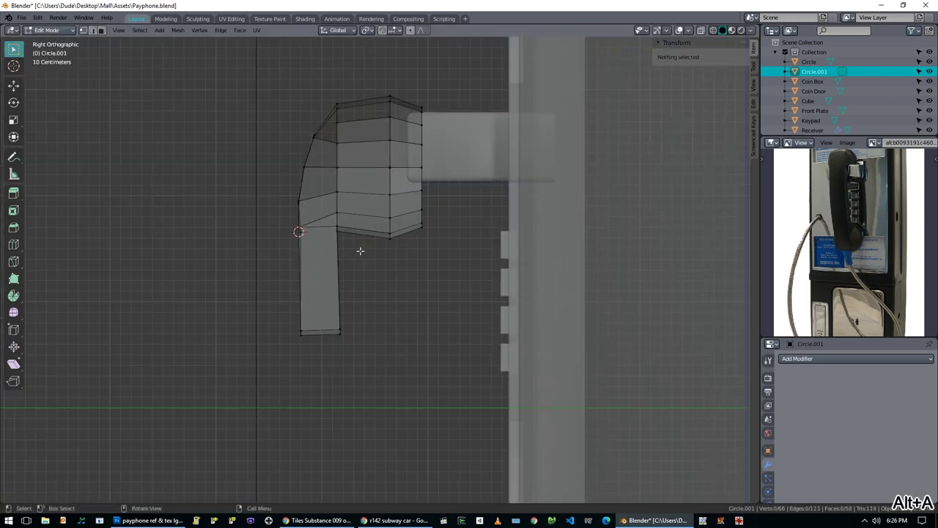
scroll(347, 356, "down", 5)
scroll(351, 345, "up", 5)
key("g")
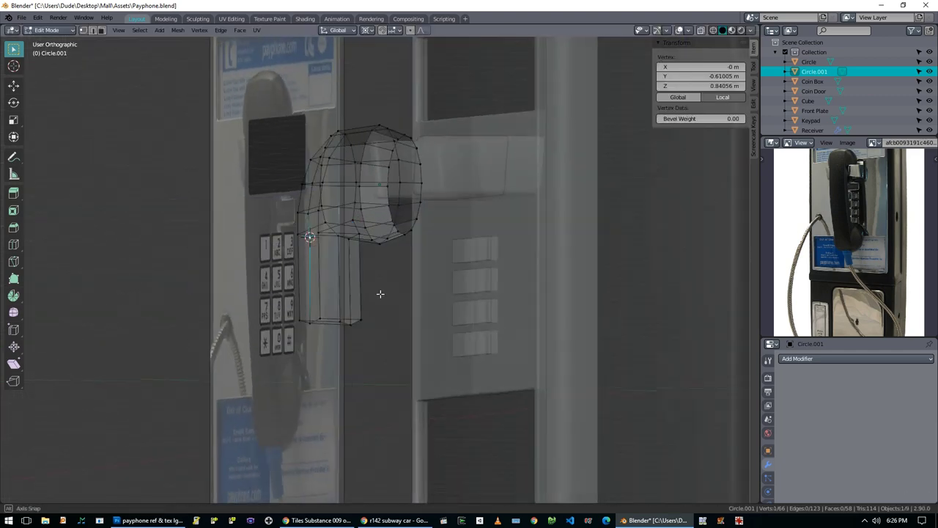
key("KP_3")
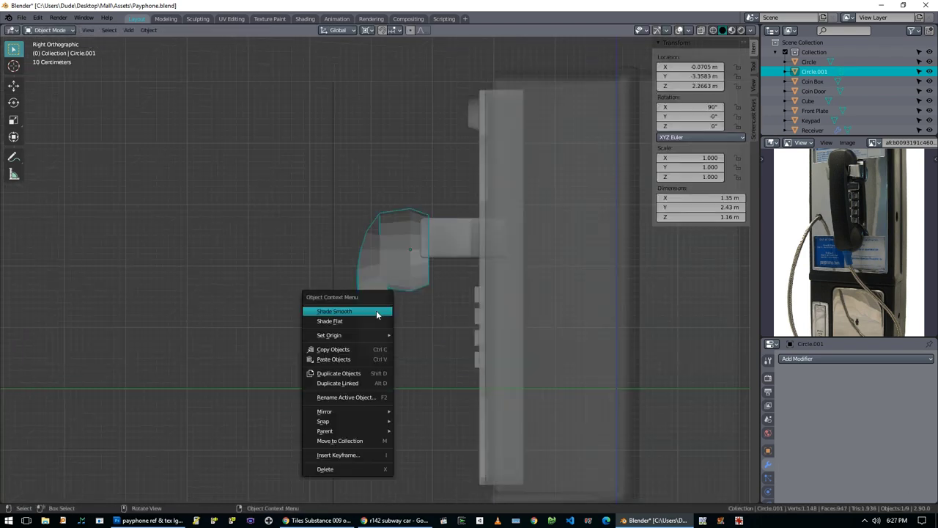
mouse_move(363, 334)
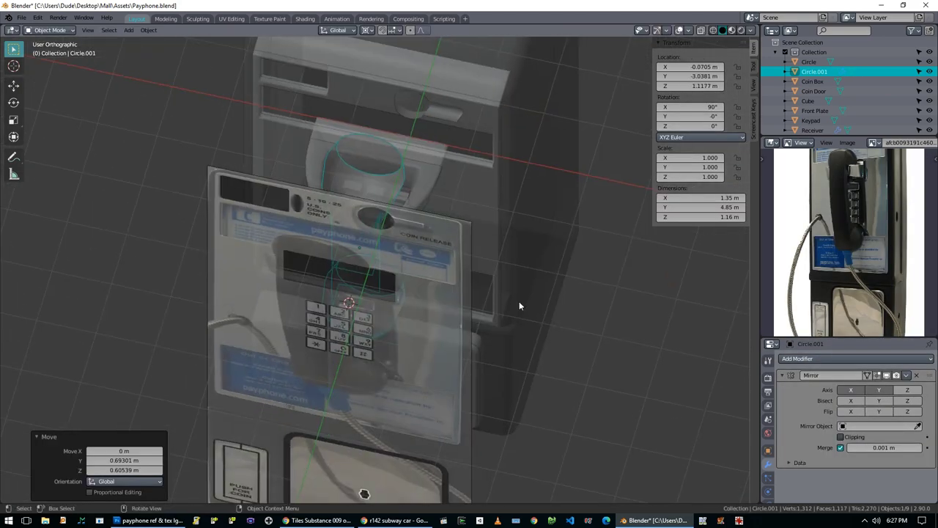
key("alt+z")
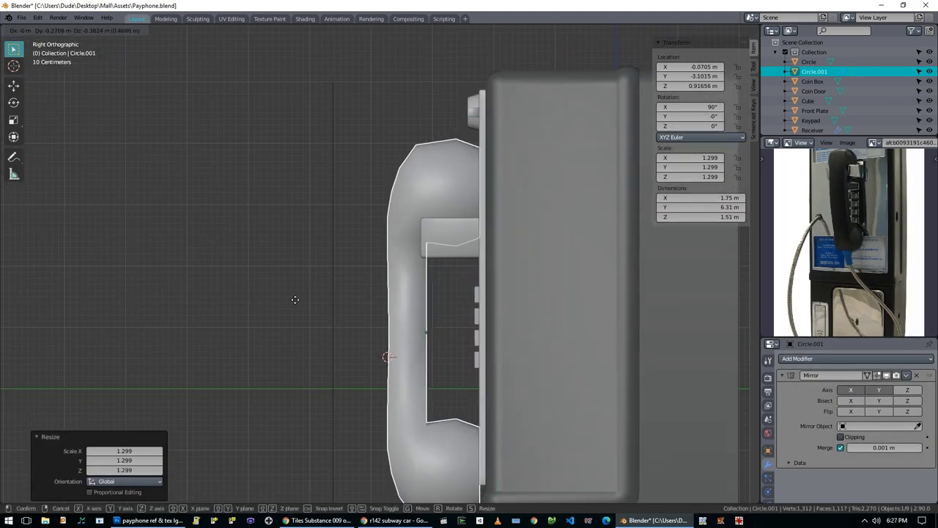
Step: Select the handset's top vertices and move the earpiece end into place on the body
key("Tab")
key("alt+z")
left_click_drag(344, 122, 524, 277)
key("shift+s")
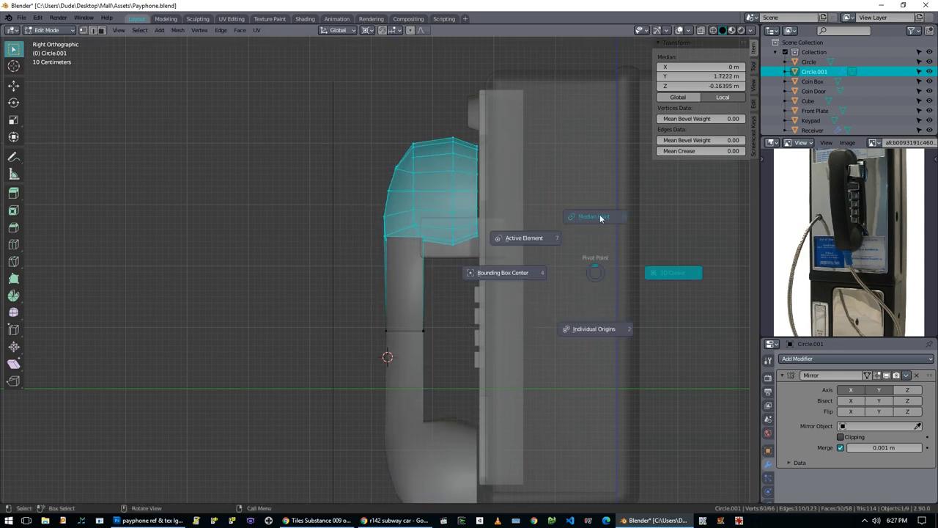
key("g")
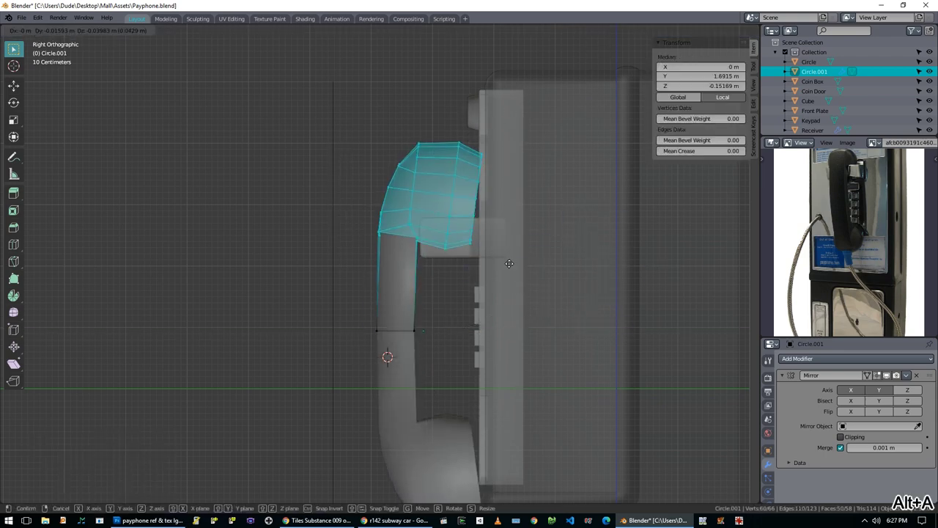
key("Tab")
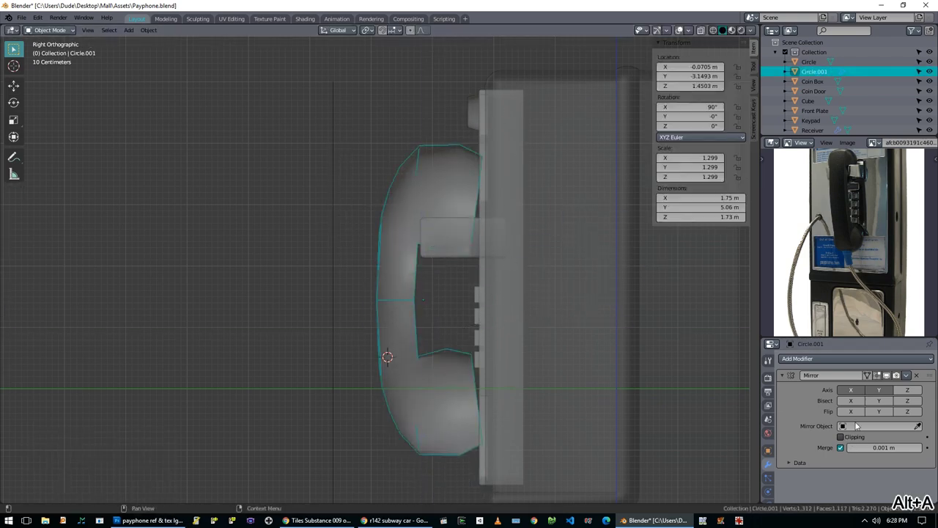
Step: Enable Clipping on the Mirror modifier so vertices stay at the centre
left_click(841, 436)
key("Tab")
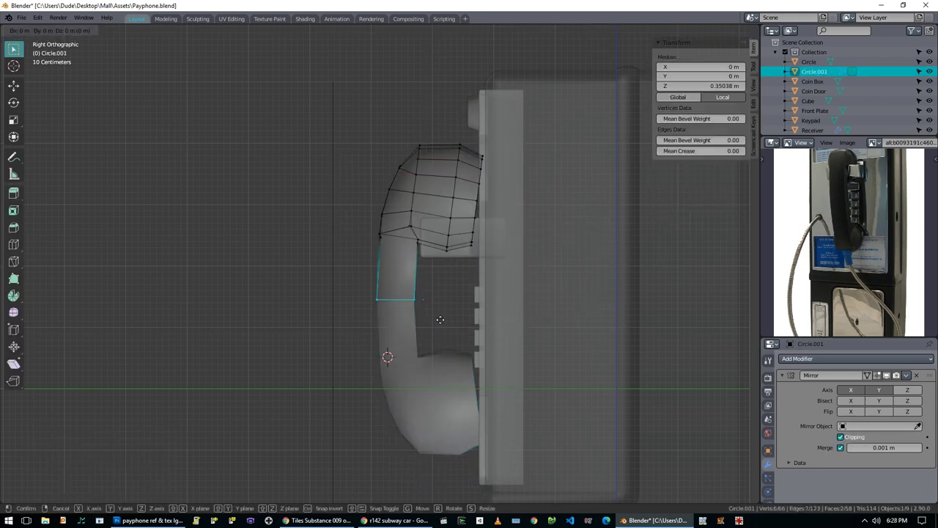
middle_click_drag(439, 321, 422, 338)
key("alt+z")
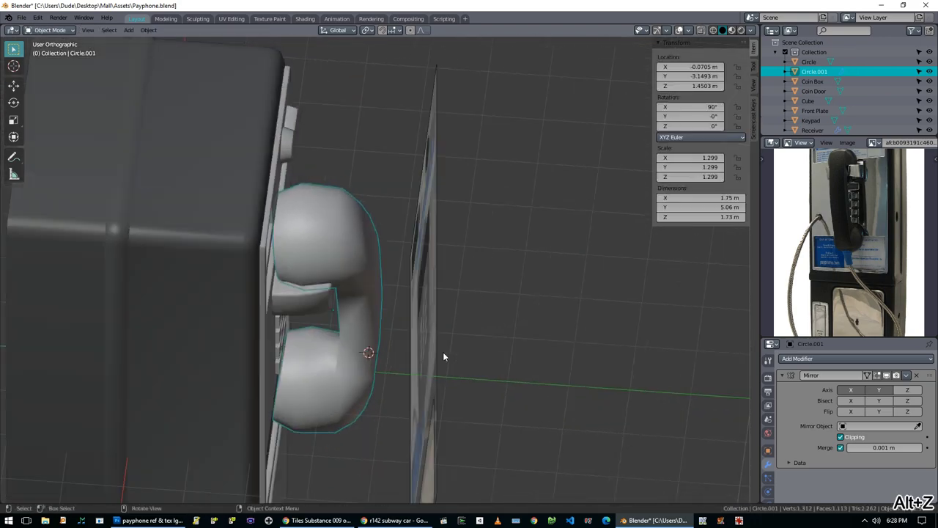
key("Tab")
middle_click_drag(443, 357, 416, 127)
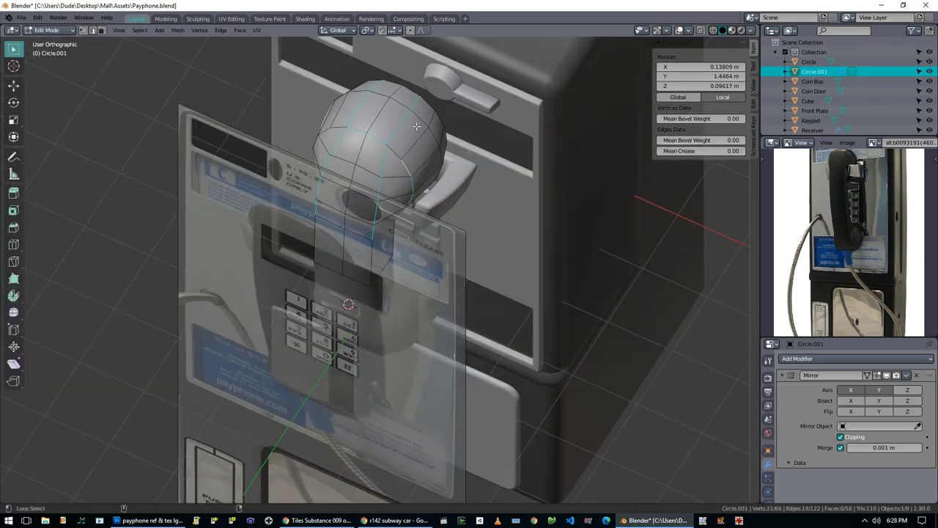
middle_click_drag(380, 88, 359, 359)
Step: Mark the key edge loops around the handset as sharp
left_click(361, 199, "alt")
key("ctrl+e")
left_click(415, 370)
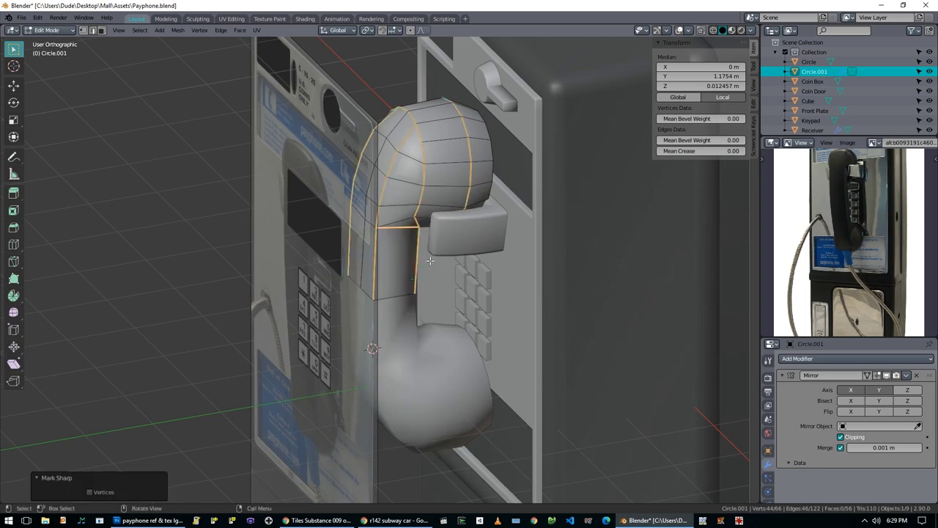
key("ctrl+e")
left_click(419, 212)
Step: Enable Auto Smooth in the handset's mesh data settings
key("Tab")
left_click(768, 477)
middle_click_drag(557, 315, 622, 344)
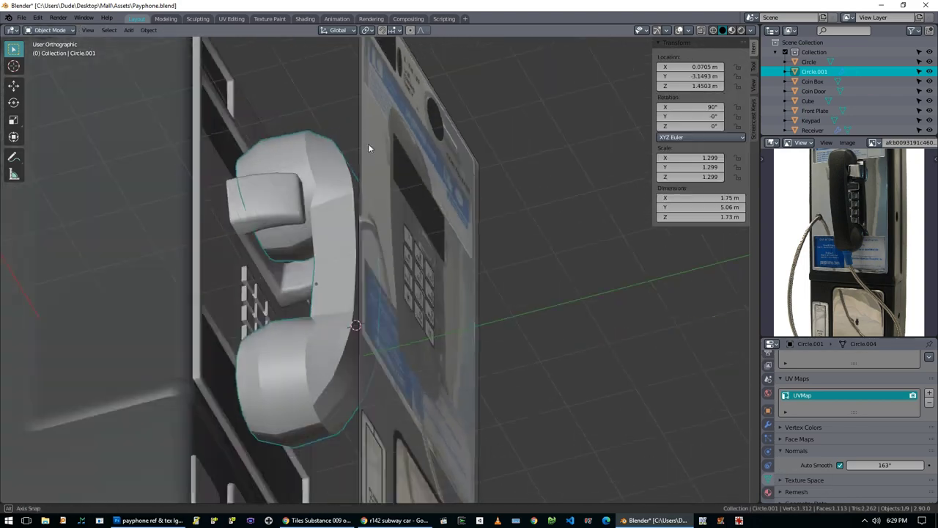
left_click(839, 465)
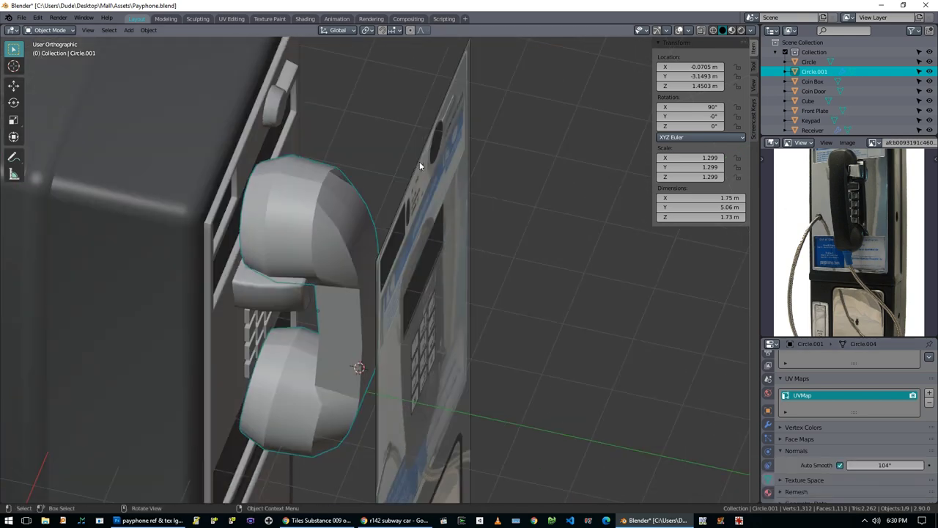
Step: Set the edge crease to 0 on all handset edges and mark them sharp
key("Tab")
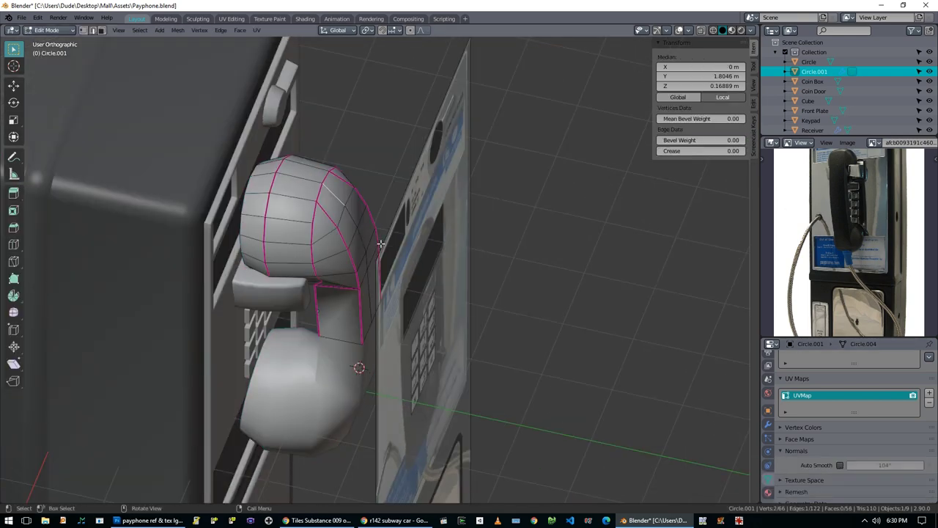
key("alt+a")
key("ctrl+e")
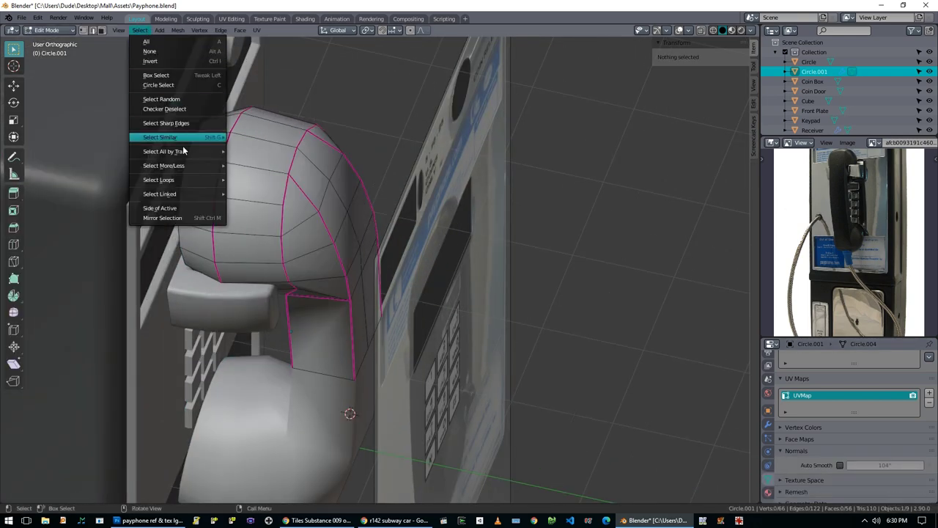
left_click(202, 126)
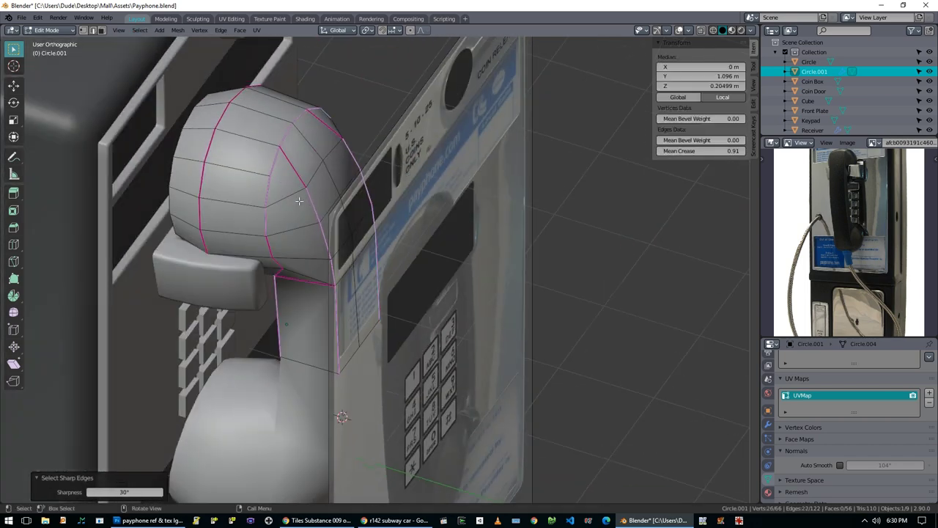
key("a")
key("ctrl+e")
left_click(303, 184)
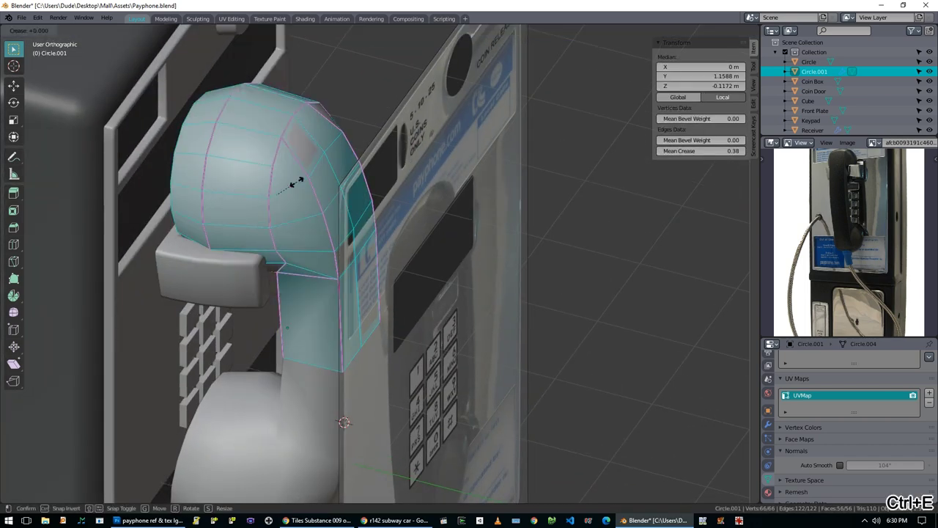
left_click(282, 212)
key("ctrl+e")
left_click(313, 210)
key("alt+a")
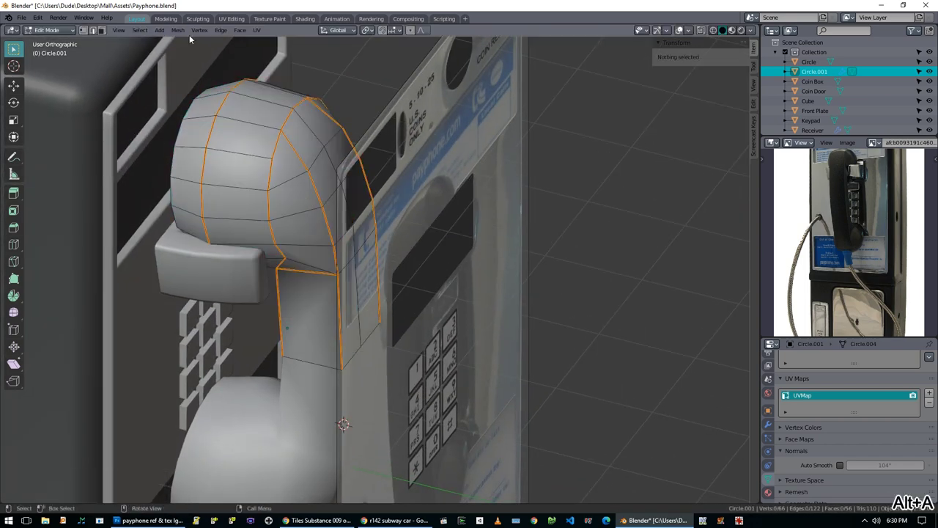
Step: Select the handset's sharp edges, then pick the edge loop on its neck
left_click(140, 30)
left_click(166, 122)
key("alt+a")
left_click(291, 214, "alt")
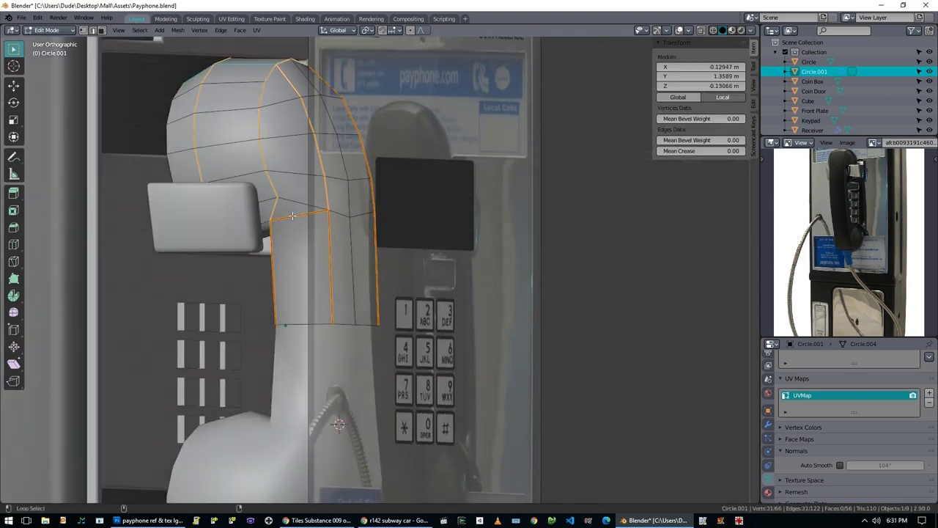
middle_click_drag(371, 240, 378, 158)
key("Tab")
Step: In see-through side view, move and scale the vertices at the neck corner
scroll(378, 157, "up", 5)
key("Tab")
key("KP_3")
key("alt+z")
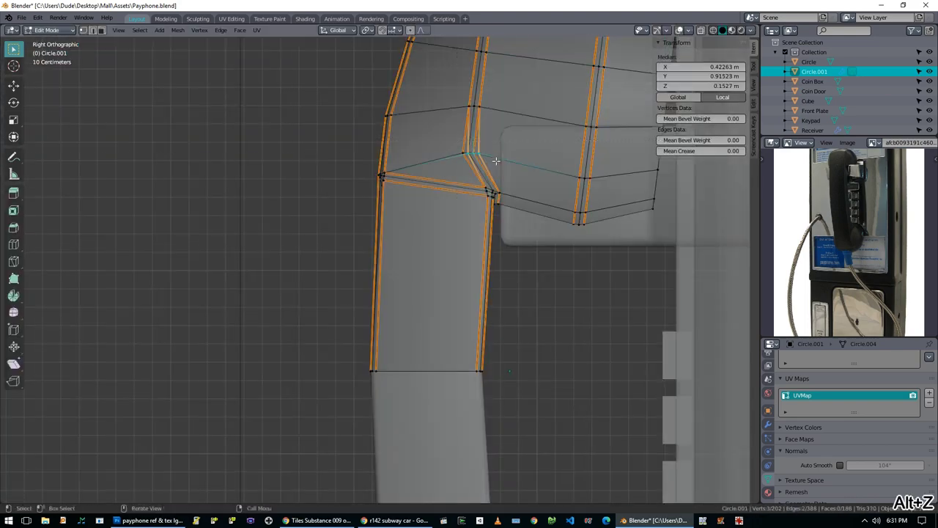
key("g")
left_click(435, 196)
middle_click_drag(435, 196, 429, 136)
left_click(428, 136)
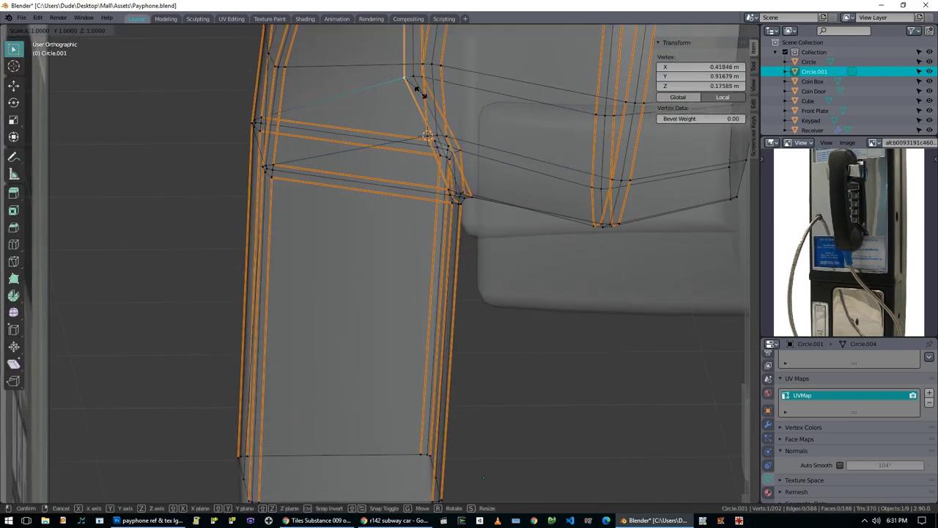
left_click(492, 98)
Step: Back in Object Mode, lower the handset about 0.052 m to Z 1.3942 m
key("shift+s")
middle_click_drag(446, 107, 440, 147)
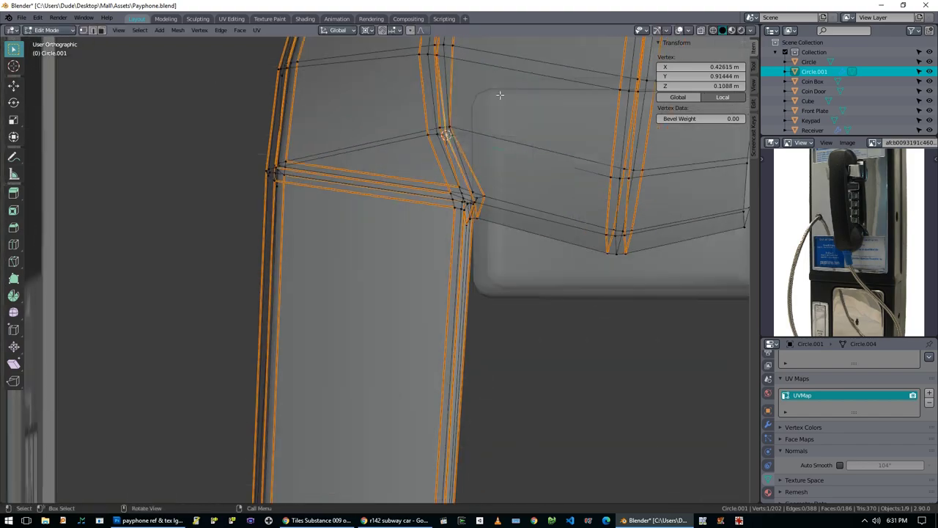
key("Tab")
key("alt+z")
middle_click_drag(425, 184, 398, 268)
key("KP_1")
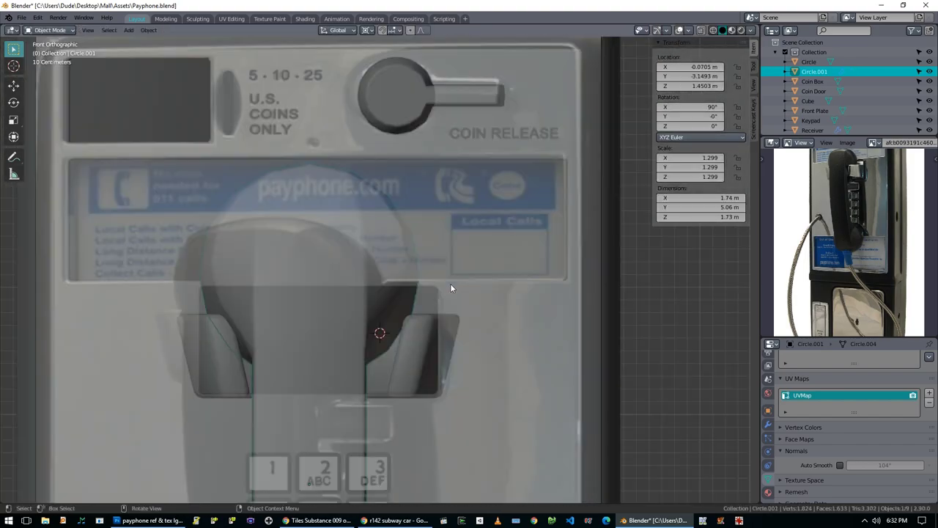
key("g")
left_click(447, 286)
Step: Push the handset back about 0.080 m along Y to Y −3.2294 m
middle_click_drag(447, 286, 290, 315)
key("KP_1")
scroll(329, 310, "up", 3)
key("g")
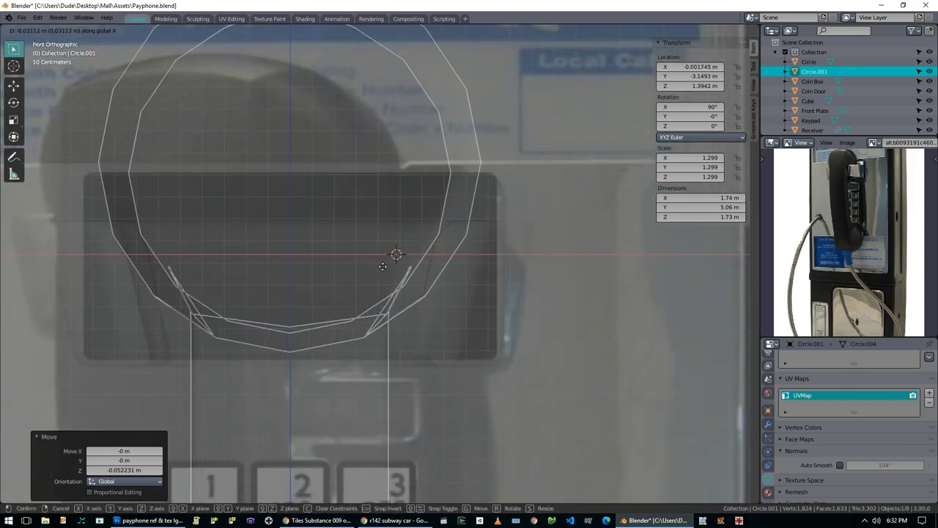
key("y")
left_click(382, 266)
middle_click_drag(382, 266, 407, 305)
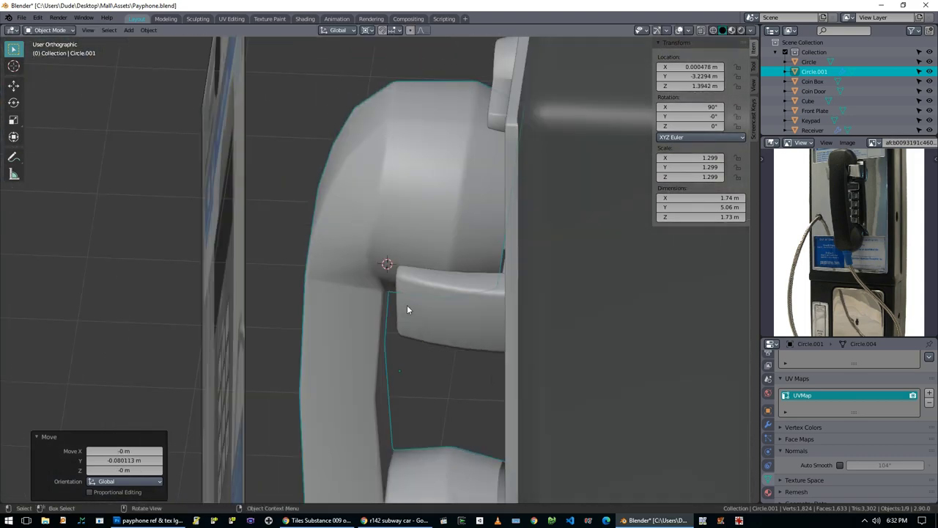
scroll(576, 301, "down", 5)
middle_click_drag(576, 303, 389, 329)
Step: Check that the handset carries the Payphone_Plastic material, then deselect it
left_click(768, 492)
key("alt+a")
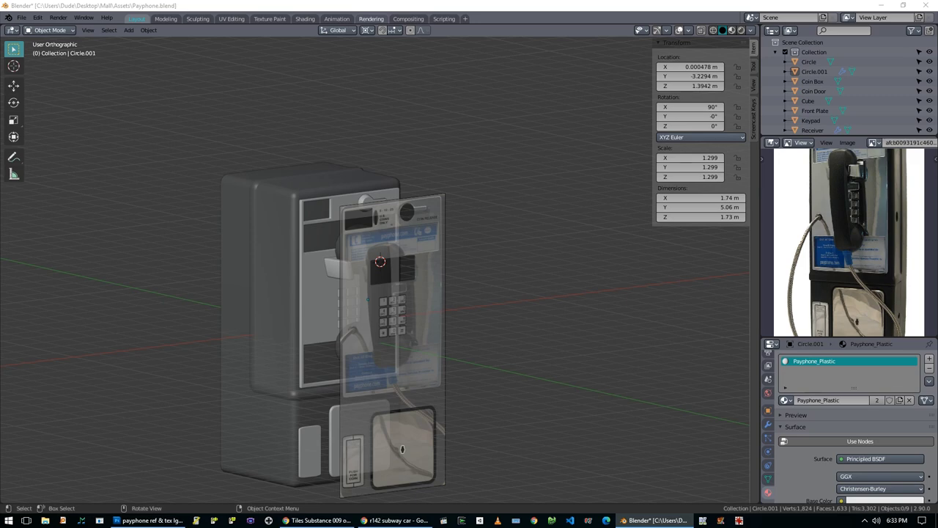
key("KP_1")
key("shift+a")
key("shift+a")
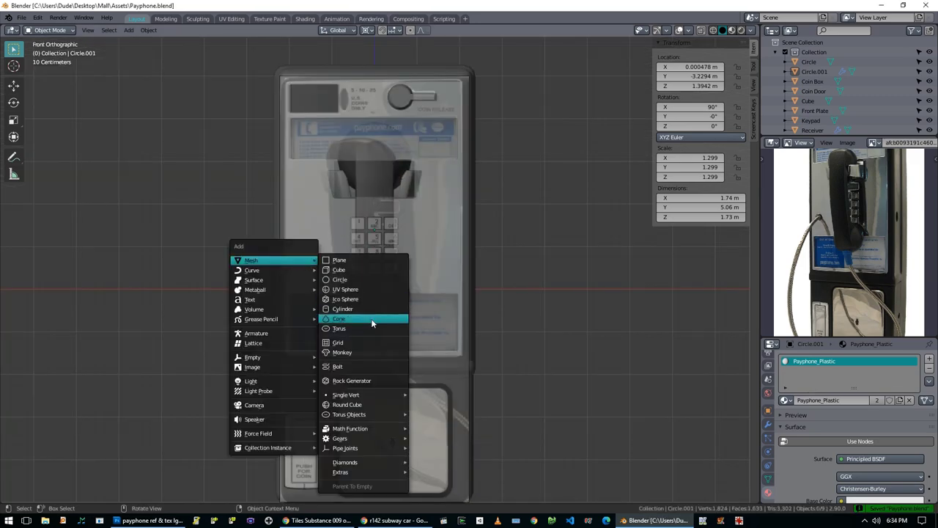
Step: Add a Bezier curve for the cord, rotate it, and place it below the handset
mouse_move(286, 269)
left_click(340, 270)
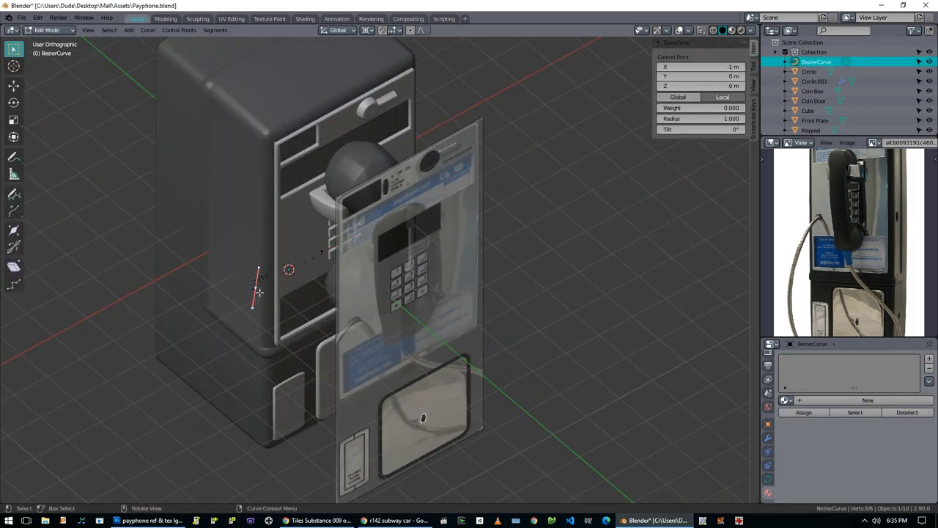
key("Return")
scroll(296, 257, "up", 4)
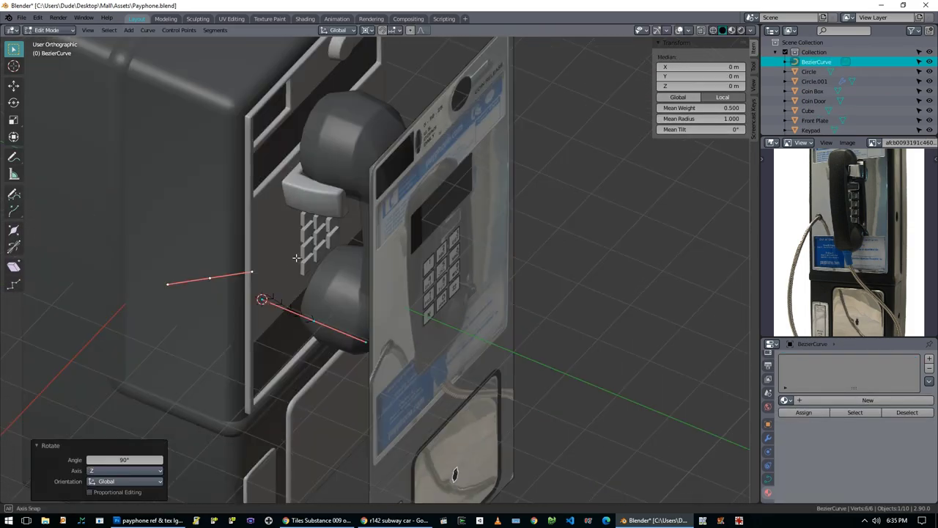
key("a")
key("g")
key("y")
left_click(346, 327)
key("Return")
key("KP_1")
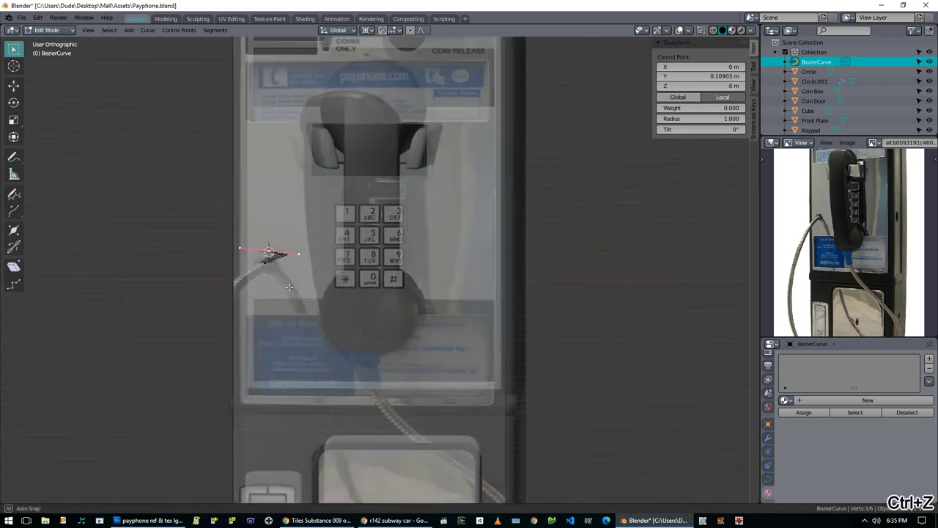
key("KP_3")
key("g")
left_click(267, 436)
key("period")
key("KP_1")
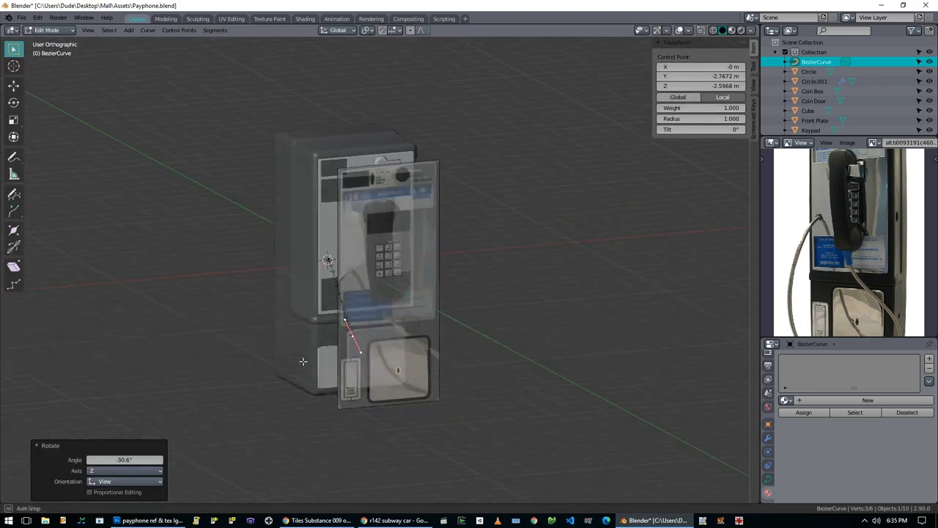
Step: Move the curve's end point and add a cord point on the payphone with rotated handles
key("g")
left_click(284, 358)
left_click(359, 293)
key("r")
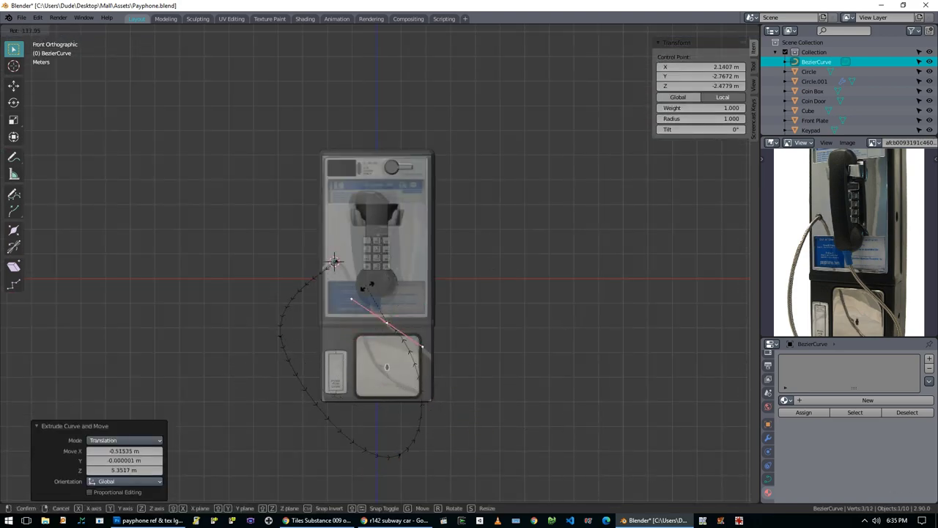
left_click(386, 297)
scroll(478, 349, "up", 5)
key("KP_3")
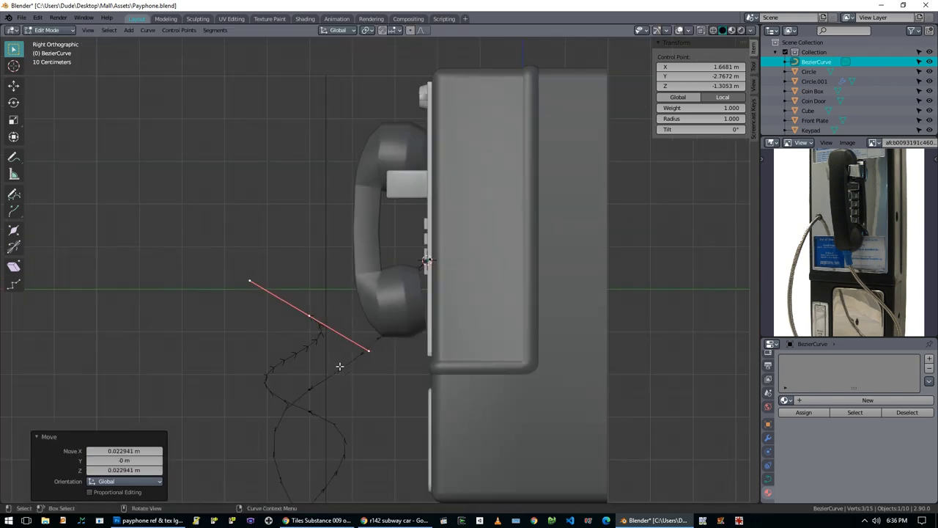
left_click(341, 369)
key("r")
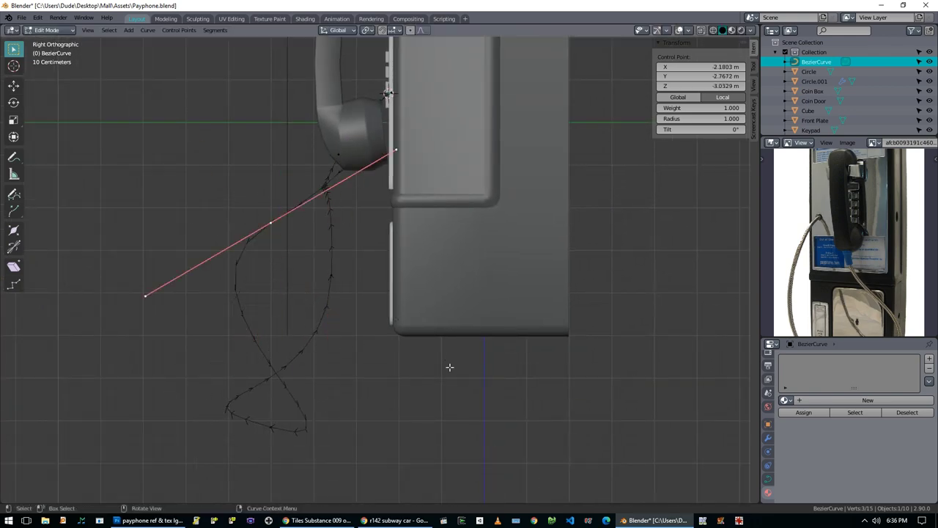
right_click(579, 180)
middle_click_drag(579, 179, 381, 318)
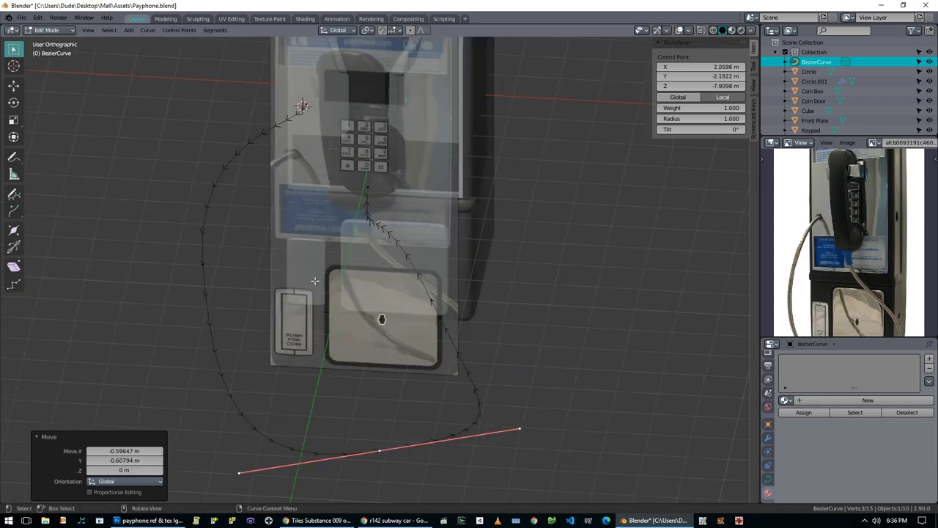
Step: Move and rotate the remaining control point handles to form the loop below the coin door
key("KP_1")
key("g")
left_click(232, 151)
key("r")
left_click(256, 220)
middle_click_drag(256, 220, 262, 239)
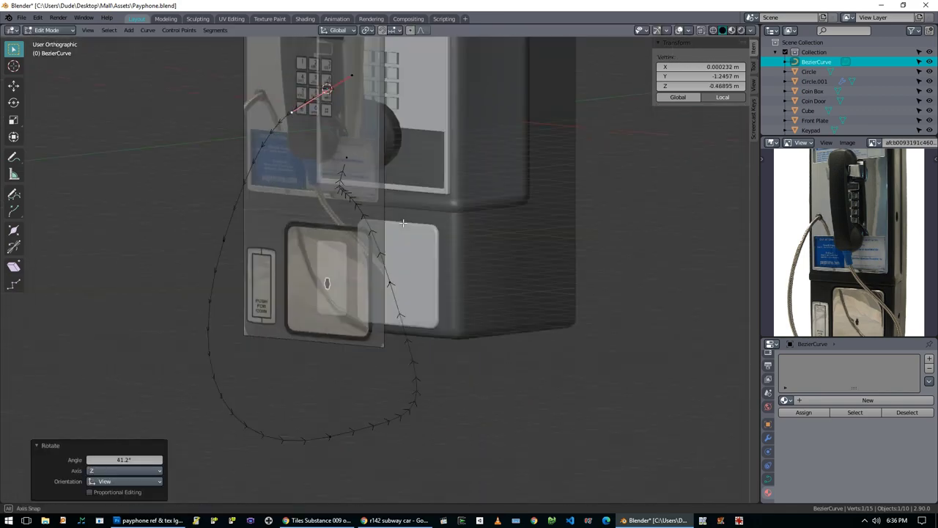
key("KP_1")
key("g")
left_click(439, 277)
key("alt+a")
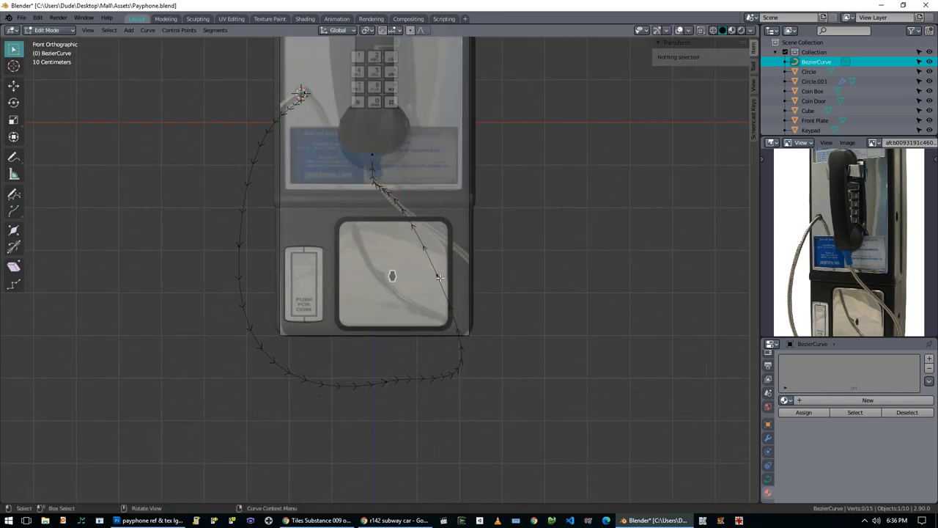
right_click(469, 351)
middle_click_drag(470, 350, 293, 242)
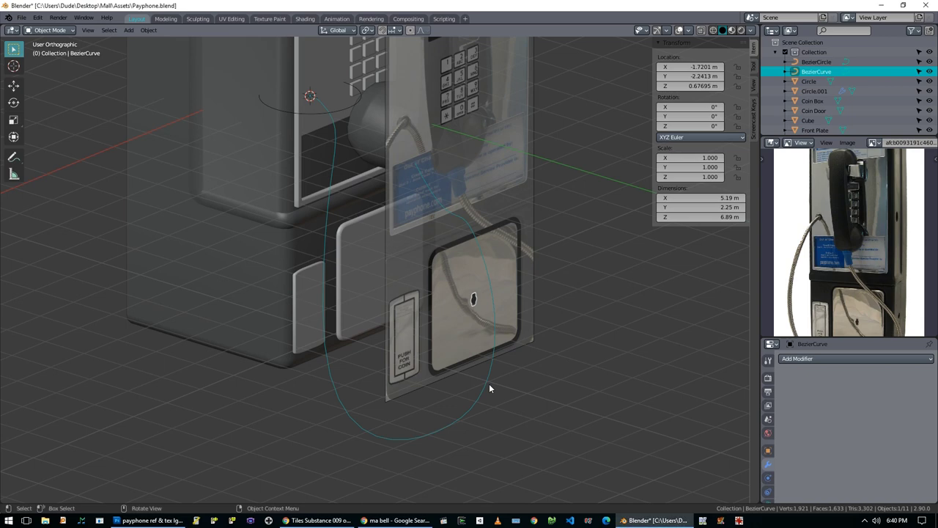
Step: Clear the Taper object in the cord's curve Geometry settings
left_click(768, 450)
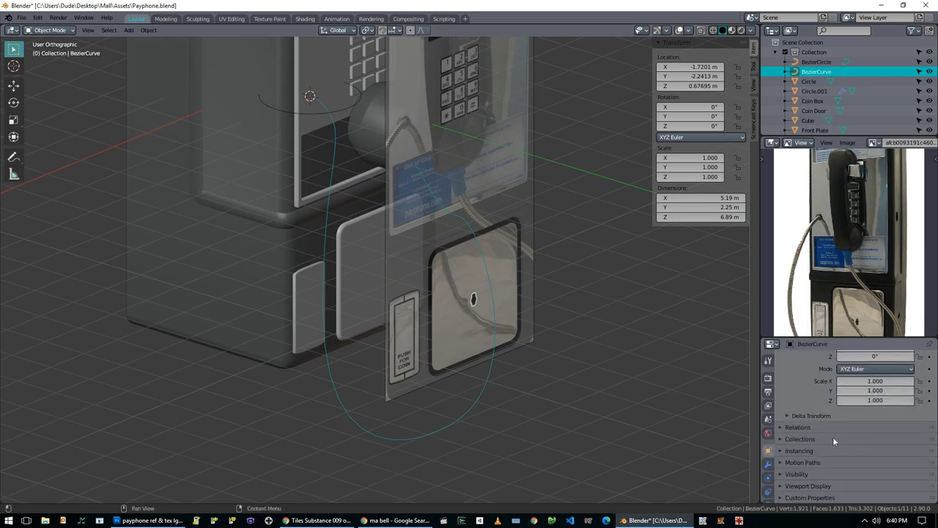
scroll(834, 475, "up", 3)
scroll(768, 440, "down", 3)
left_click(768, 459)
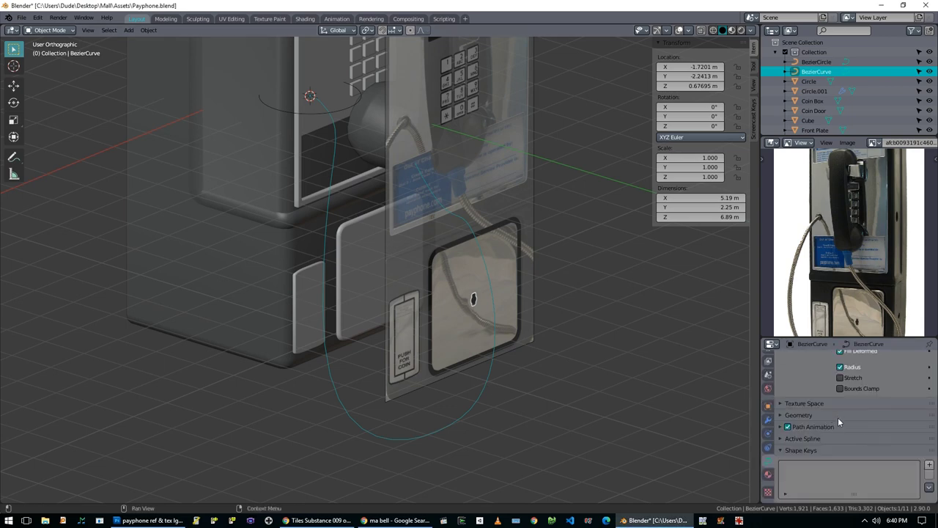
left_click(799, 415)
left_click(879, 451)
left_click(879, 438)
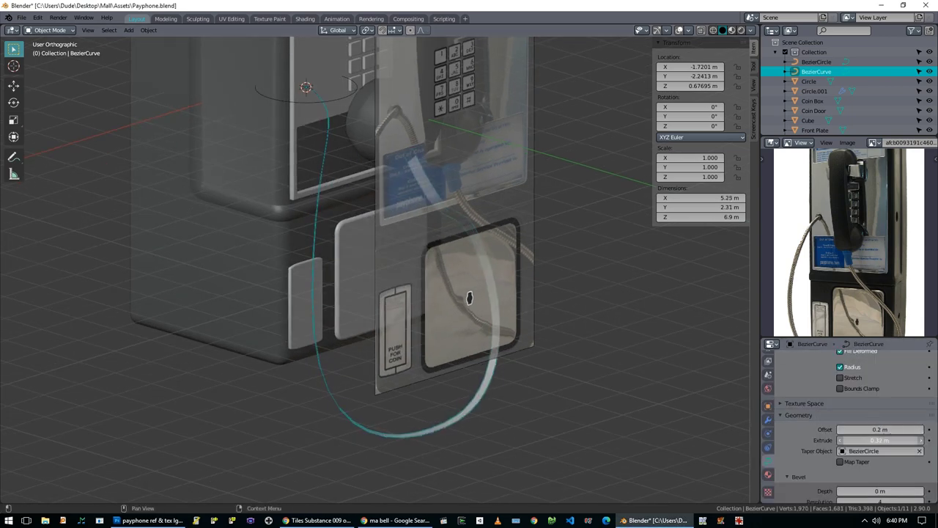
left_click_drag(880, 440, 916, 440)
left_click(919, 451)
scroll(918, 458, "down", 2)
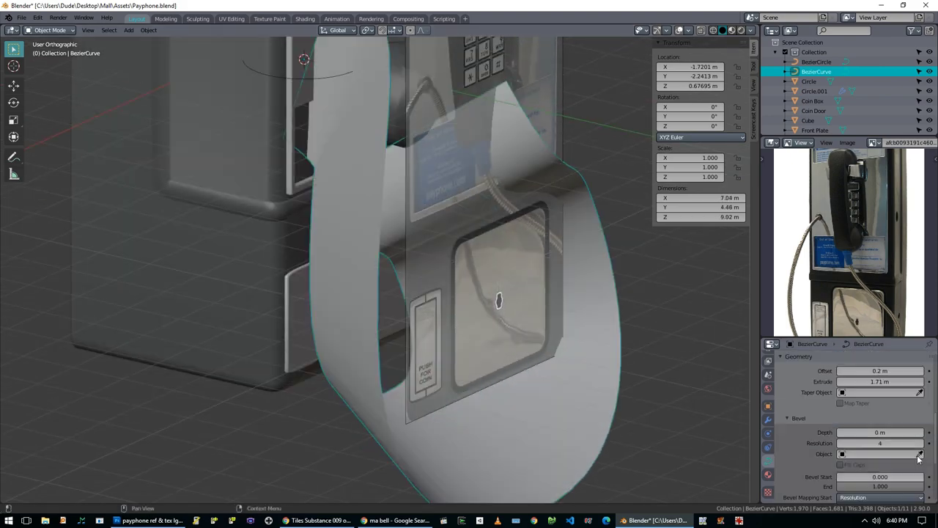
Step: Set Bevel Object to BezierCircle and scale the circle down to thin the cord
left_click(880, 454)
left_click(865, 359)
scroll(843, 425, "down", 1)
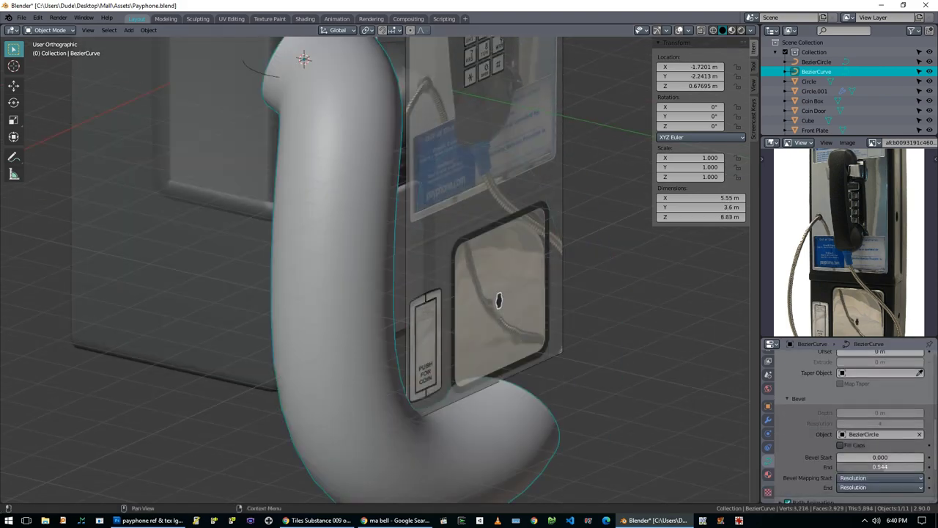
left_click(252, 77)
key("Tab")
key("s")
left_click(242, 147)
middle_click_drag(242, 147, 413, 298)
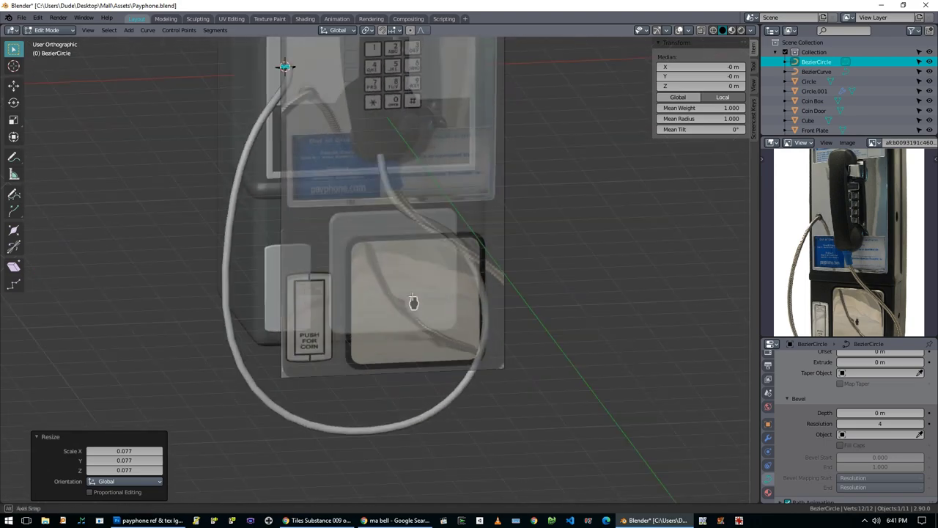
key("shift+z")
key("Tab")
Step: Inspect the cord tube and its profile circle from several angles
left_click(286, 80)
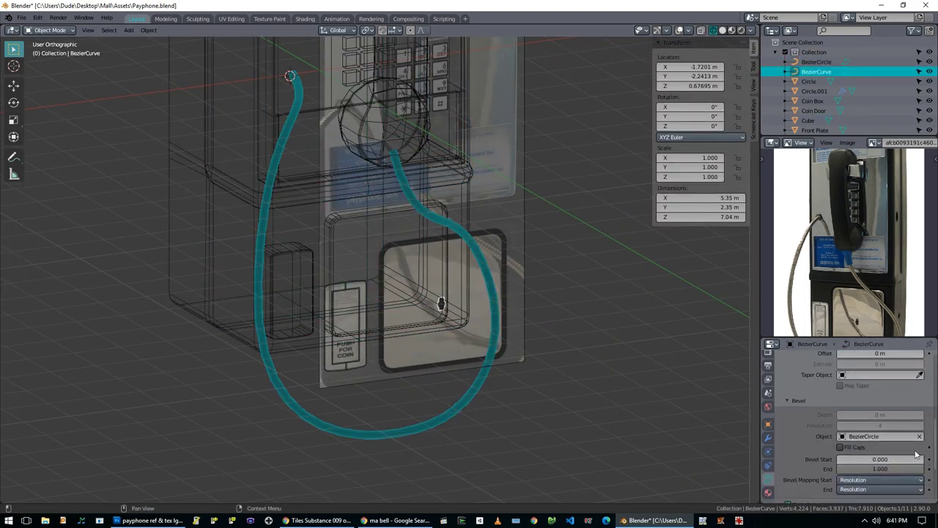
scroll(915, 455, "up", 8)
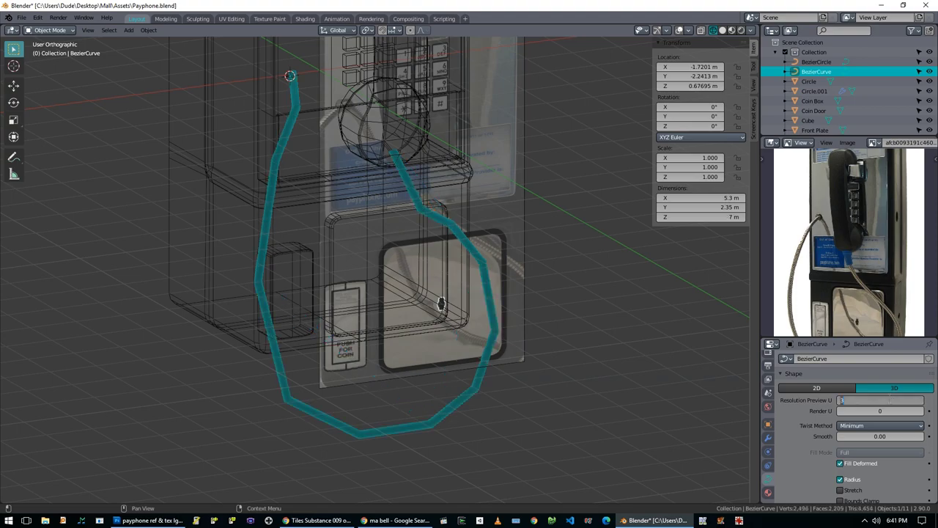
middle_click_drag(440, 293, 366, 220)
left_click(307, 199)
scroll(435, 336, "up", 3)
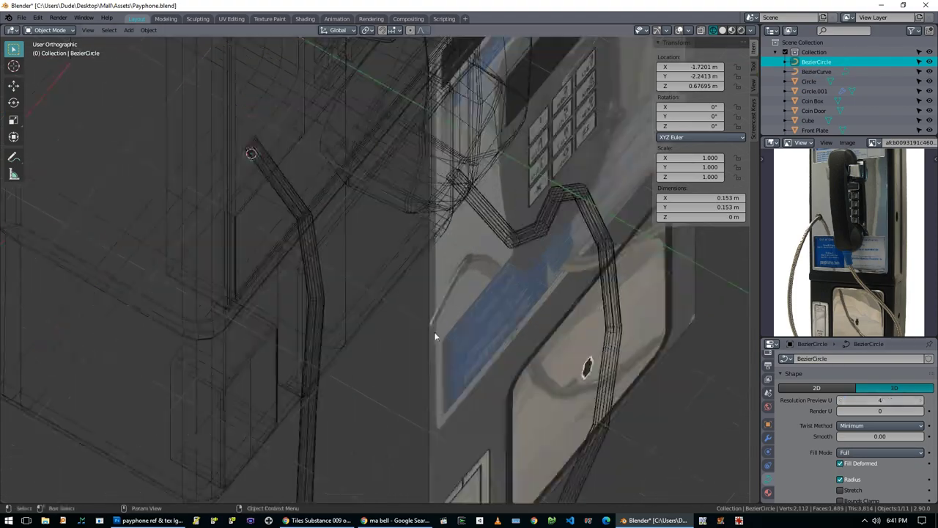
scroll(435, 337, "up", 2)
scroll(879, 401, "down", 2, "ctrl")
scroll(890, 396, "up", 1, "ctrl")
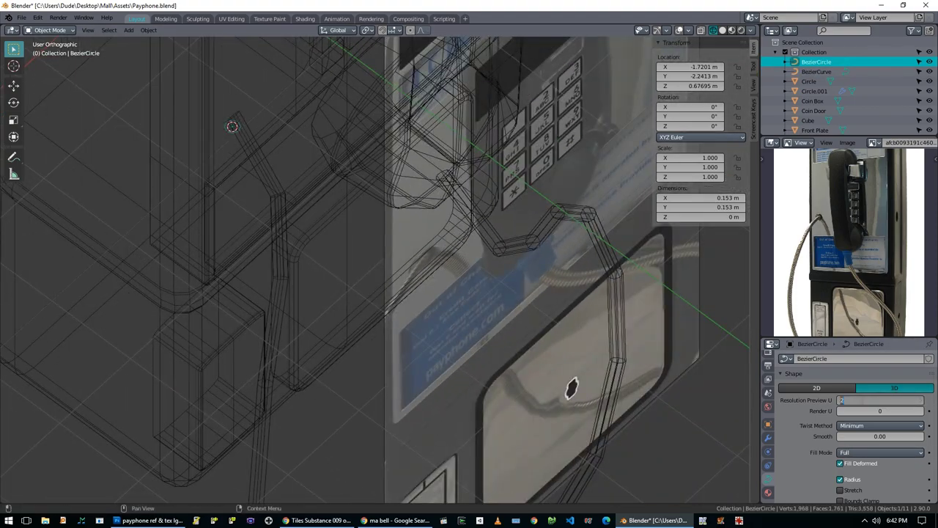
middle_click_drag(440, 293, 442, 243)
scroll(366, 251, "down", 3)
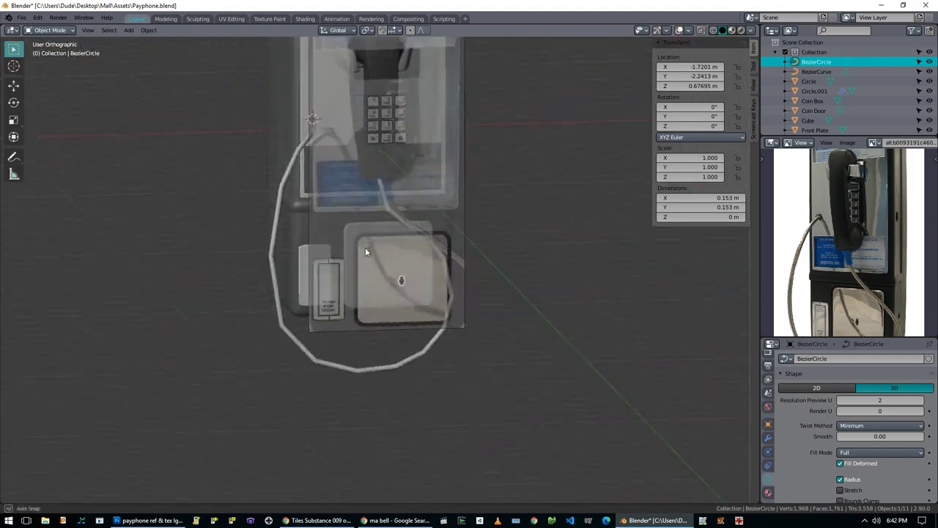
left_click(281, 249)
Step: In front view, nudge one of the cord's control points into place
key("KP_1")
key("Tab")
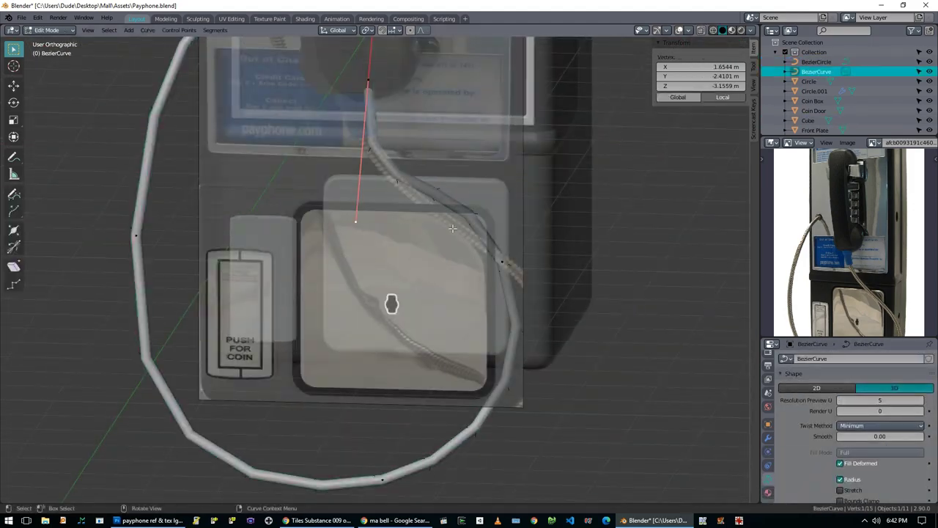
scroll(440, 293, "up", 3)
key("g")
left_click(350, 362)
key("Tab")
middle_click_drag(349, 362, 215, 259)
Step: Convert the cord curve to a mesh, delete the leftover BezierCircle, and name the handset Handset
scroll(215, 259, "down", 3)
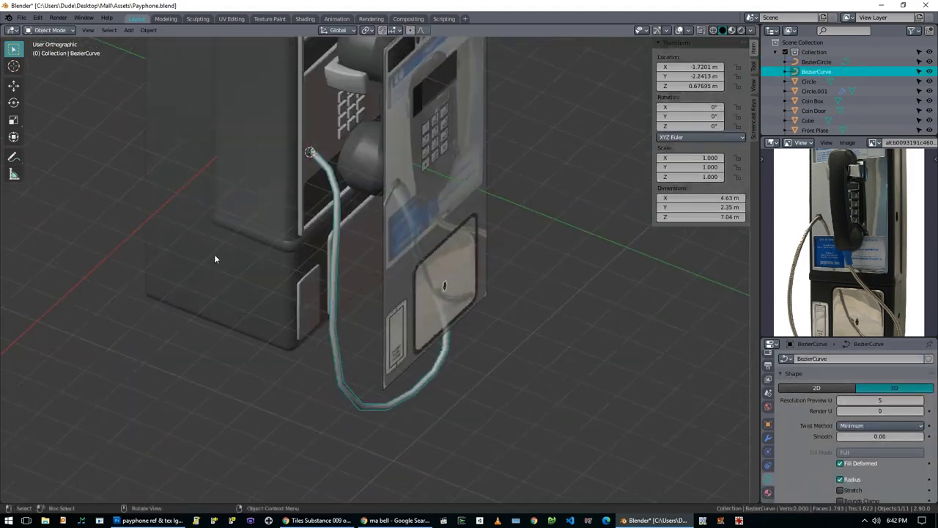
key("F3")
type("convert")
key("Return")
key("Tab")
key("Tab")
key("x")
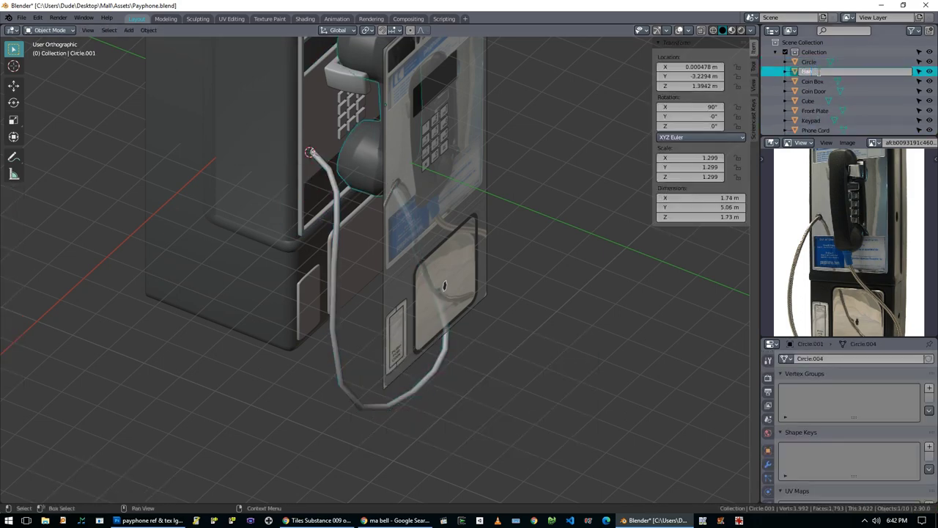
key("Return")
Step: In front view, move the Coin Box along the X axis
middle_click_drag(213, 286, 271, 212)
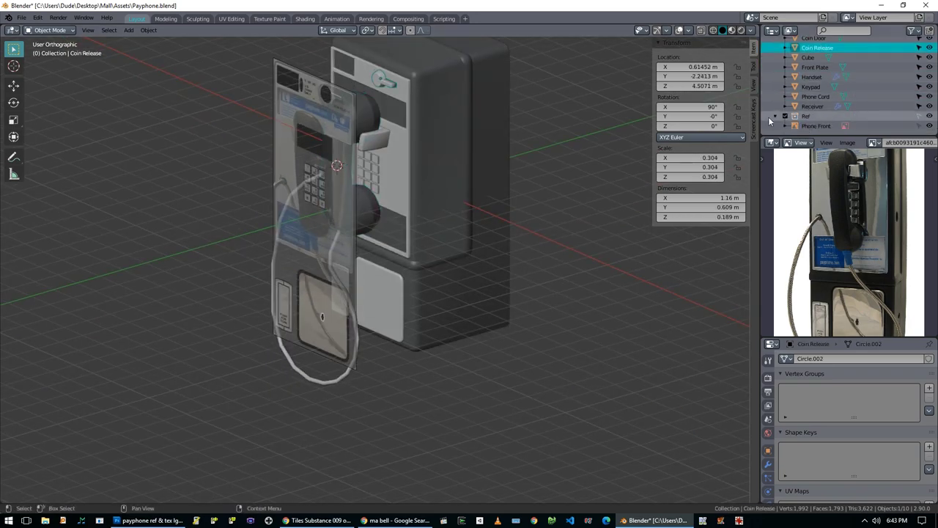
key("alt+a")
middle_click_drag(513, 191, 440, 176)
key("KP_1")
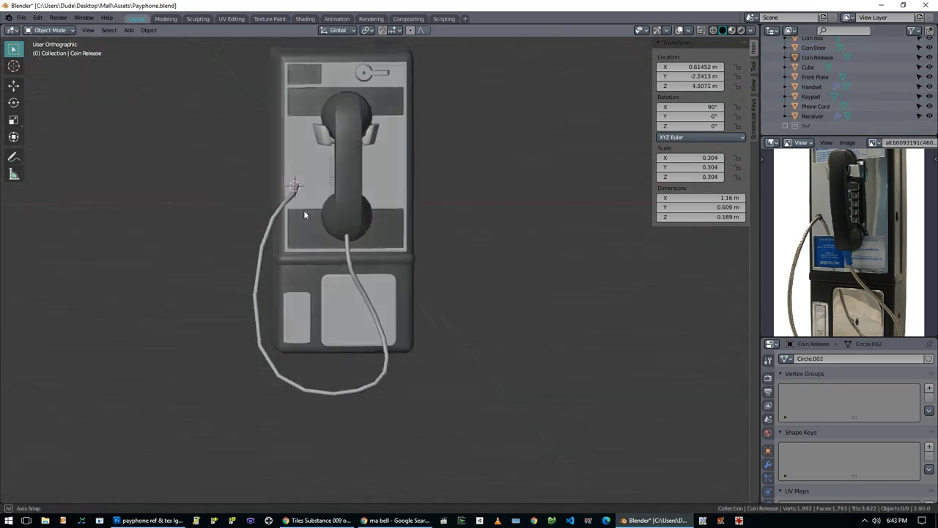
scroll(324, 373, "up", 5)
left_click(325, 373)
key("g")
key("x")
Step: Reset the Coin Box origin with Set Origin from its context menu
left_click(184, 326)
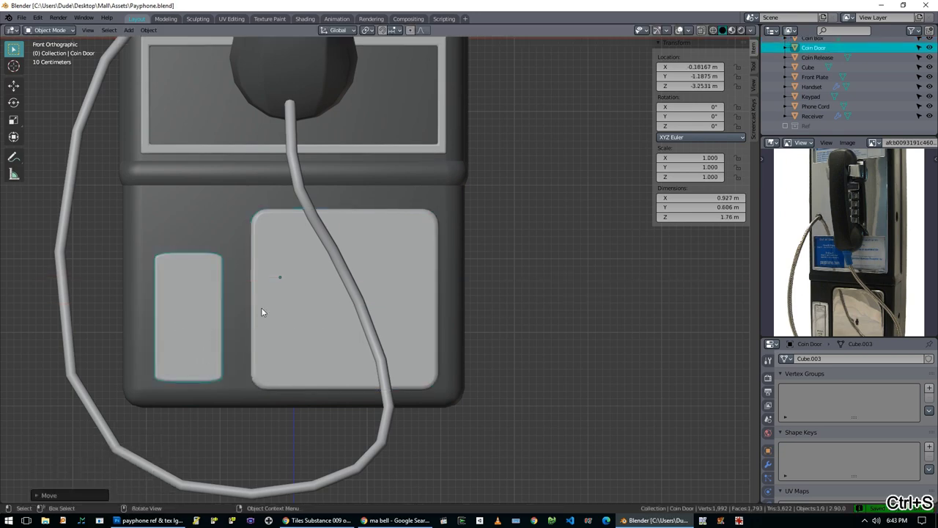
right_click(191, 357)
left_click(249, 350)
right_click(249, 351)
left_click(341, 362)
scroll(341, 360, "down", 4)
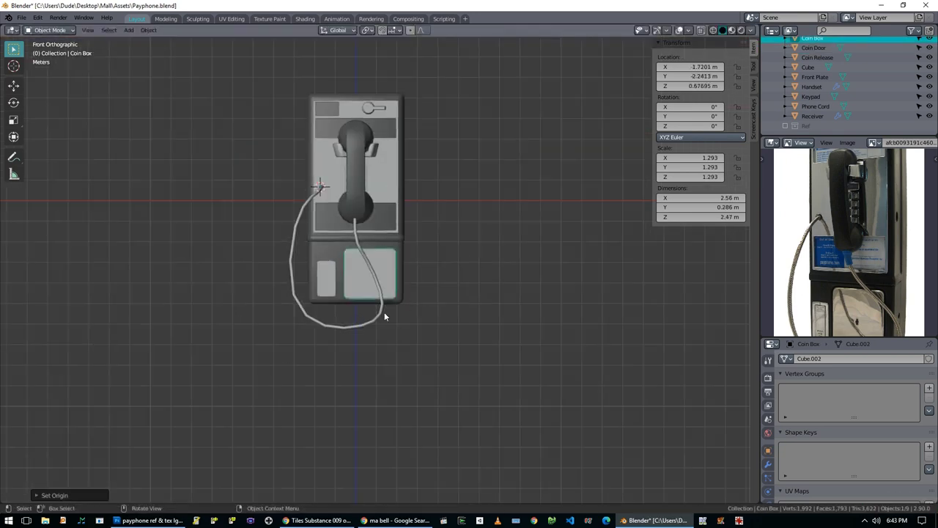
scroll(384, 317, "up", 3)
middle_click_drag(367, 198, 360, 318)
left_click(360, 318)
Step: Select edge loops around the enclosure's lower corners in Edit Mode, then leave the enclosure mesh
left_click(315, 143)
middle_click_drag(314, 143, 249, 242, "alt")
key("alt+a")
scroll(446, 425, "up", 6)
left_click(445, 425)
key("Tab")
left_click(510, 358, "alt")
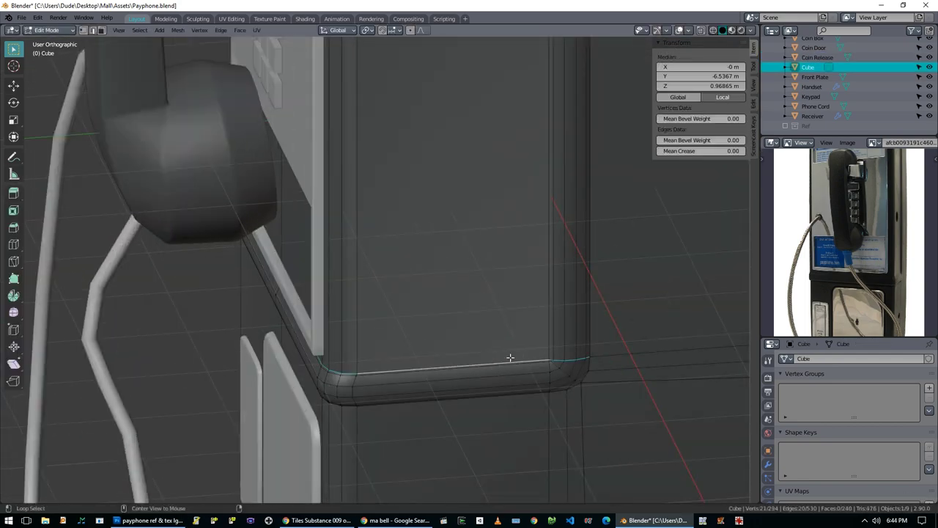
scroll(510, 358, "down", 5)
scroll(256, 301, "up", 5)
left_click(256, 301, "alt")
scroll(251, 330, "up", 3)
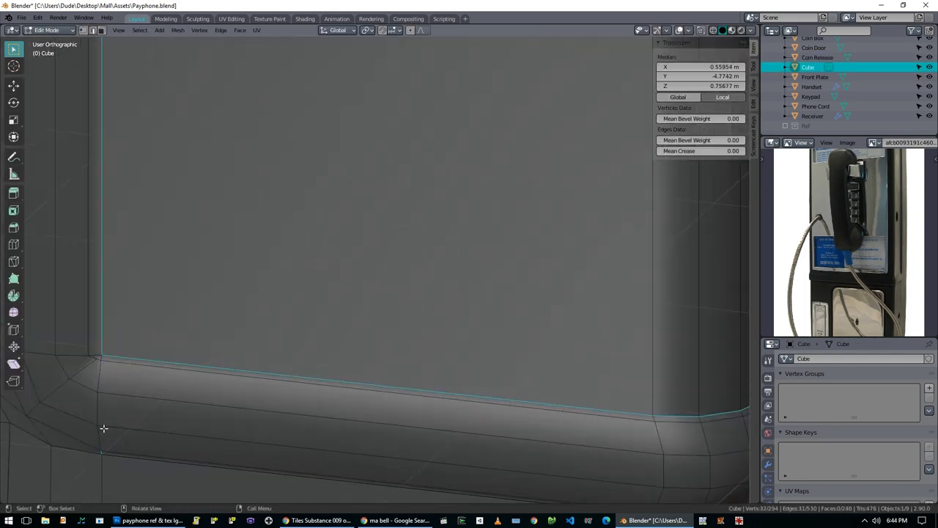
scroll(339, 198, "up", 4)
left_click(339, 198, "alt")
key("alt+a")
scroll(339, 164, "down", 8)
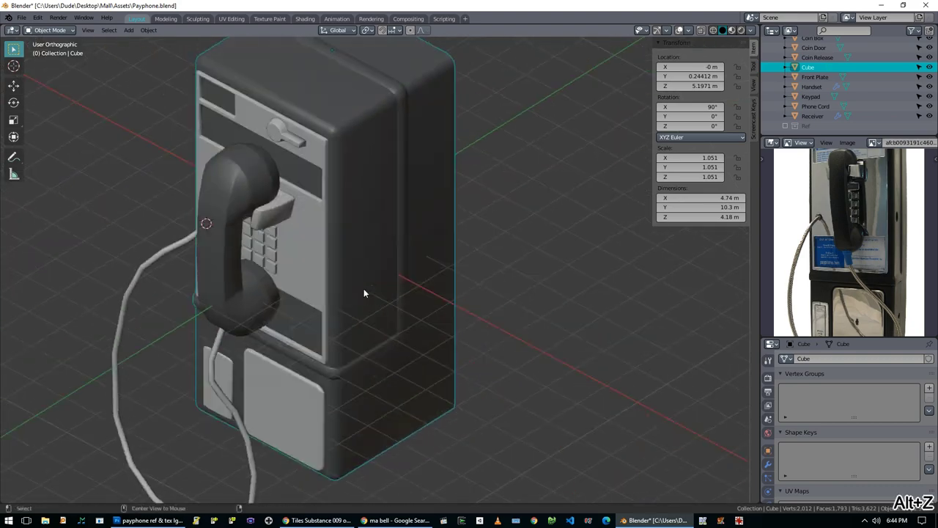
middle_click_drag(364, 293, 432, 329)
Step: Separate the Phone Cord's top end into its own object
key("Tab")
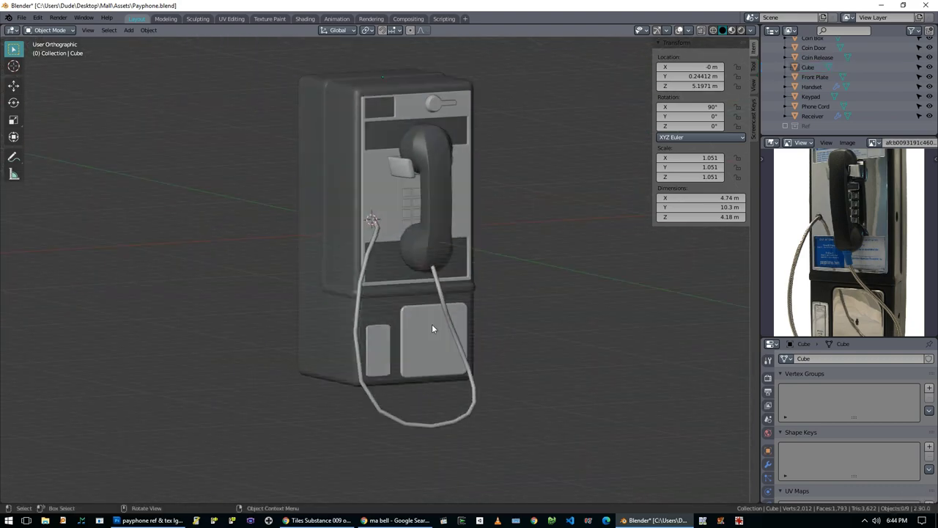
left_click(449, 326)
scroll(431, 323, "up", 6)
key("Tab")
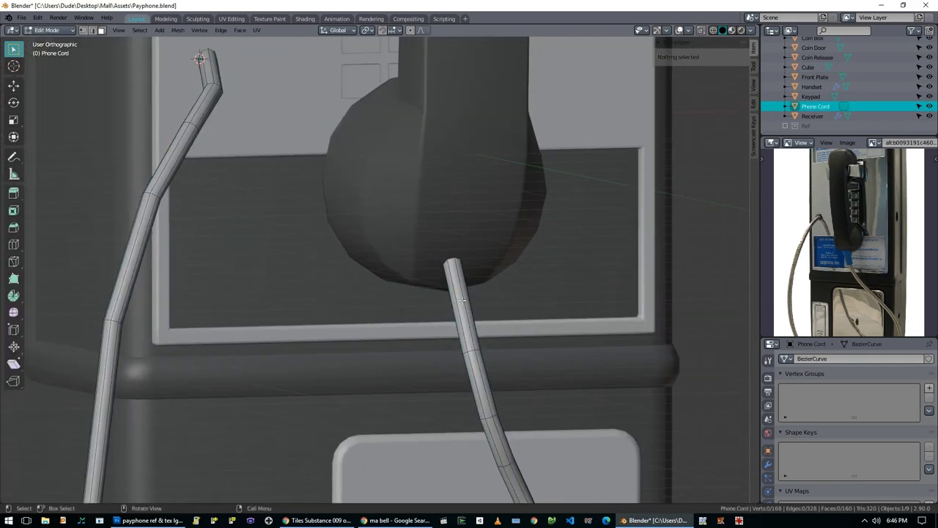
key("KP_Decimal")
key("p")
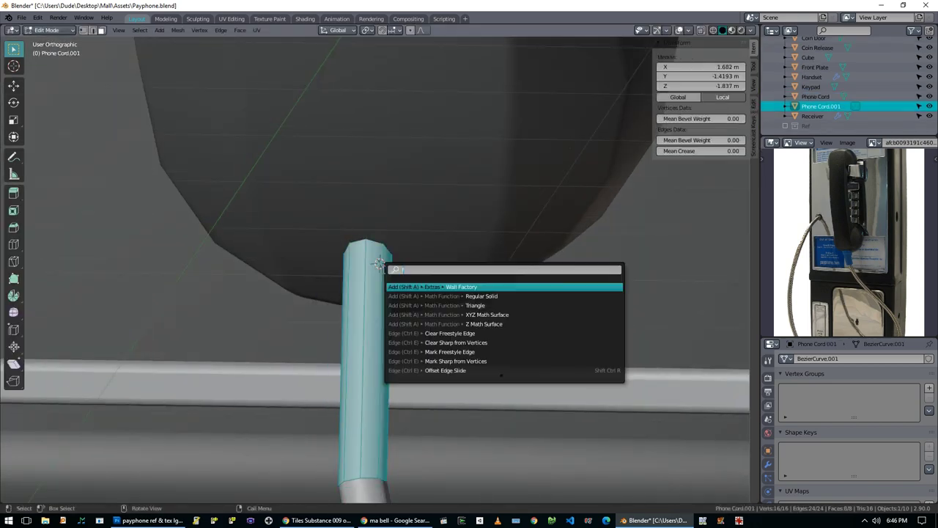
Step: Fatten the separated cord end with Alt+S into a thicker protective sleeve
key("alt+s")
left_click(394, 309)
middle_click_drag(394, 310, 378, 297)
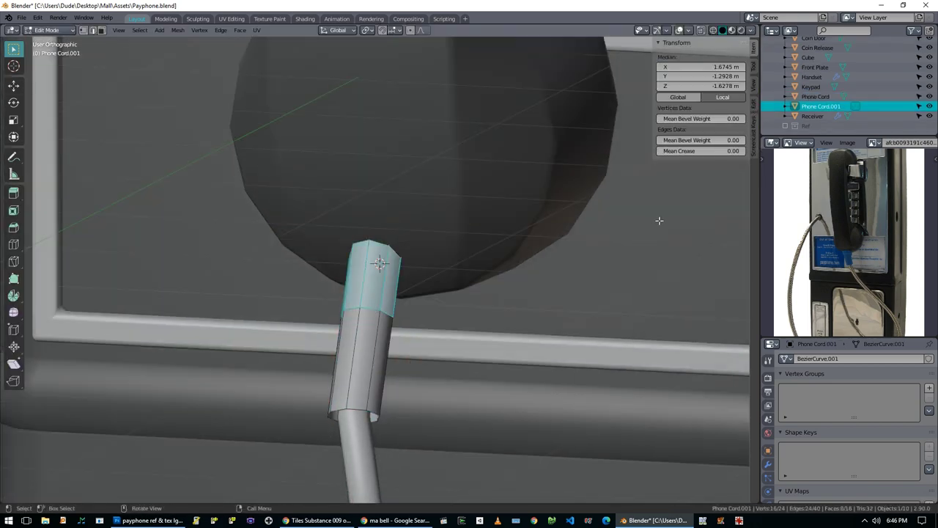
left_click(378, 311, "alt")
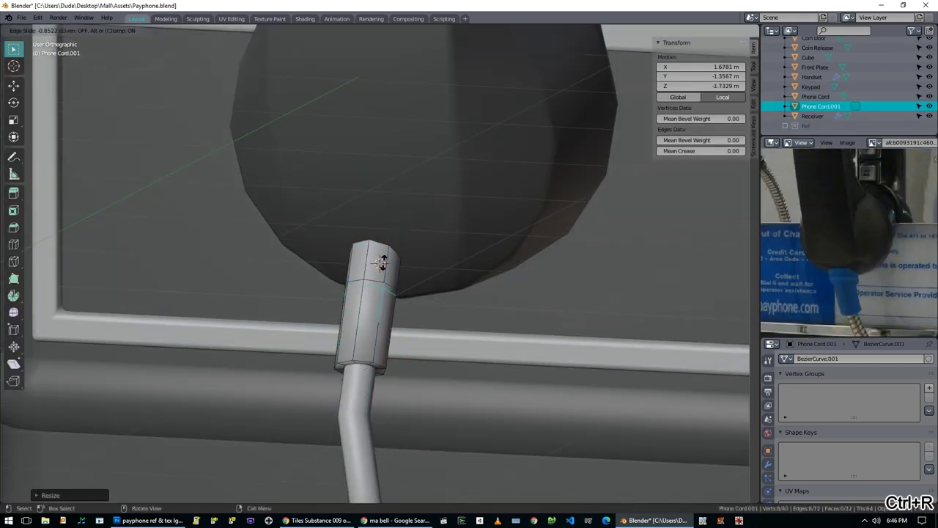
left_click(379, 262)
key("Tab")
middle_click_drag(379, 262, 436, 337)
Step: Name the sleeve Corned Protector, then return to front view with nothing selected
type("otector")
key("Return")
scroll(415, 218, "down", 5)
key("a")
key("KP_1")
key("alt+a")
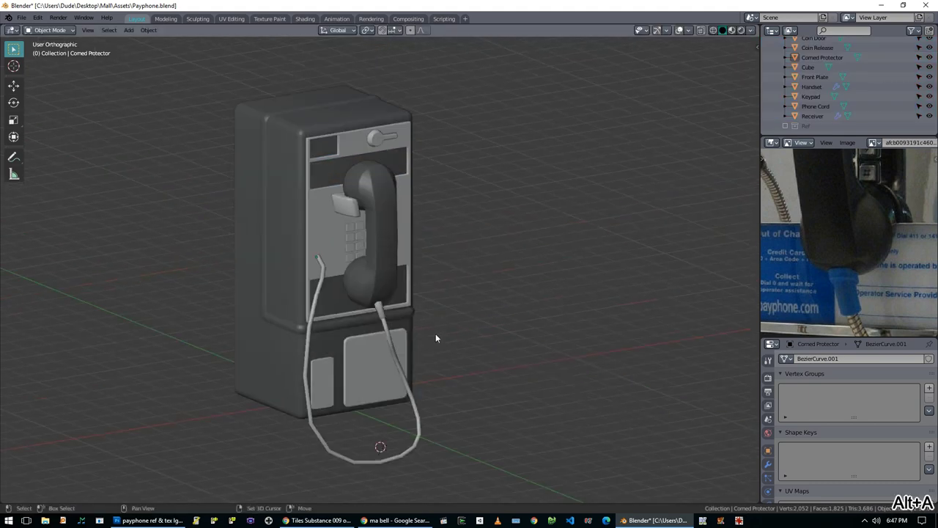
Step: Split off an Image Editor area and open Payphone_BUMP.png in it
left_click(814, 76)
left_click_drag(756, 41, 659, 308)
left_click(433, 30)
left_click(449, 78)
left_click(605, 30)
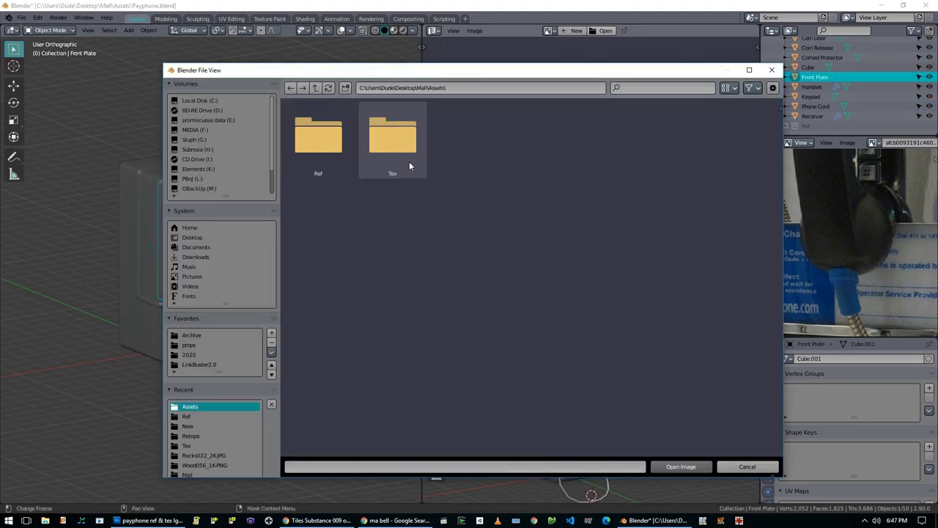
left_click(615, 139)
left_click(681, 466)
Step: Turn the lower area into a Shader Editor and select the payphone's plastic casing
left_click(432, 331)
left_click(449, 374)
scroll(240, 336, "up", 3)
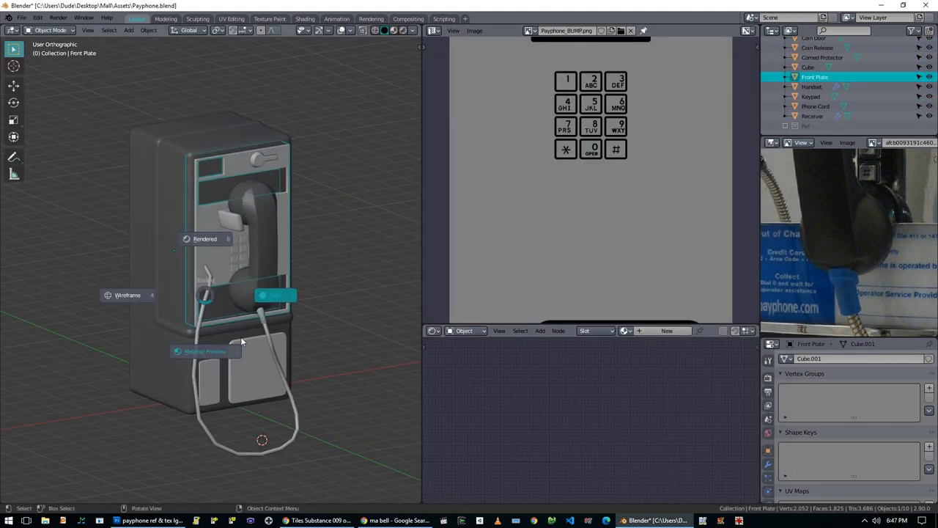
key("alt+a")
left_click(218, 270)
left_click_drag(513, 327, 513, 247)
Step: Add a Texture Coordinate node to the Payphone_Plastic material
key("shift+a")
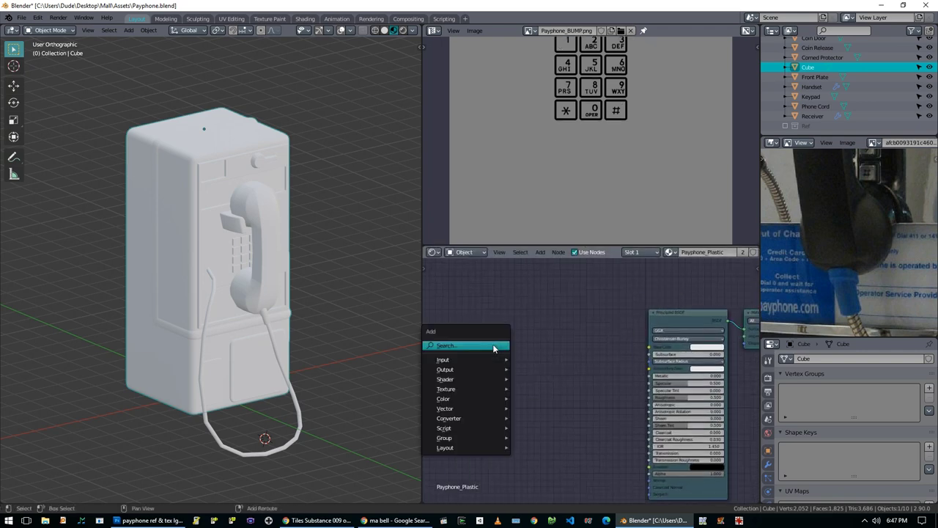
key("Escape")
key("shift+a")
key("Escape")
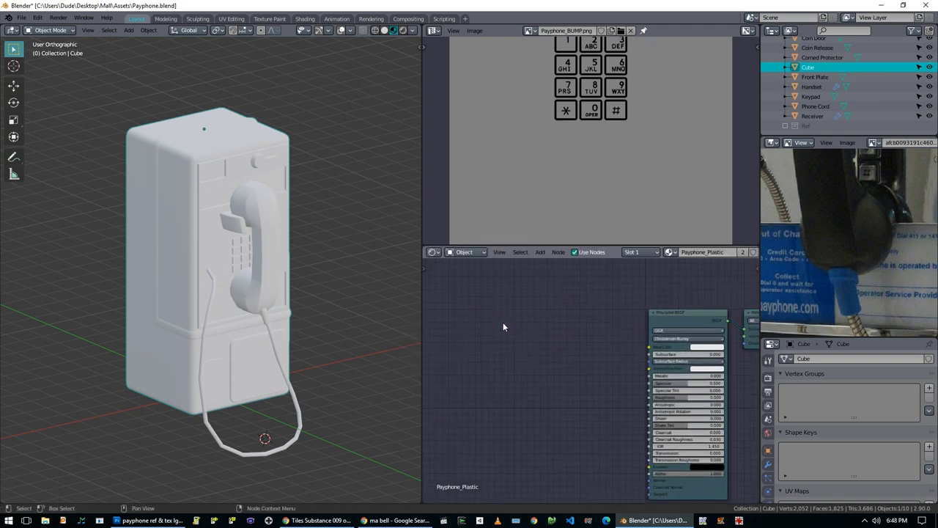
key("shift+a")
left_click(524, 315)
left_click(532, 364)
Step: Add a Noise Texture and a Bump node, feeding the noise into the bump height
key("shift+a")
left_click(579, 278)
left_click(498, 366)
key("shift+a")
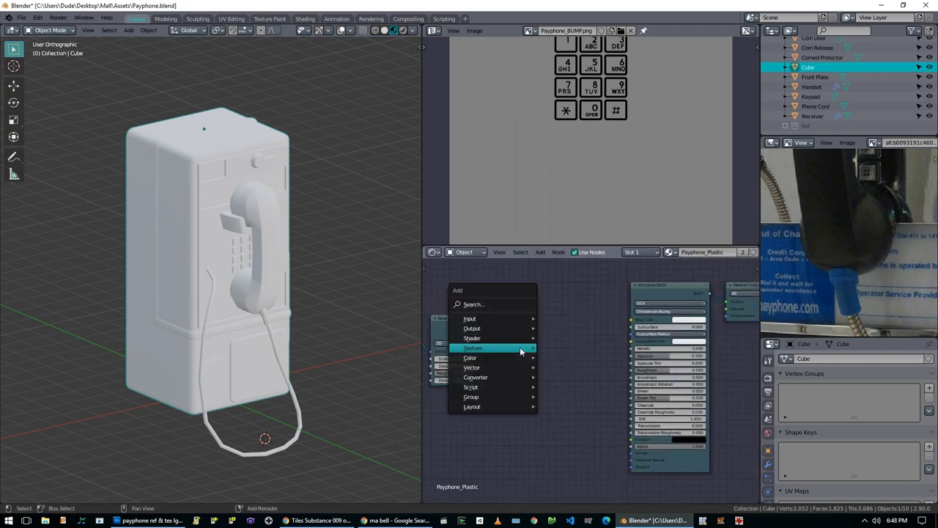
left_click(579, 366)
left_click_drag(618, 434, 631, 452)
scroll(241, 302, "up", 3)
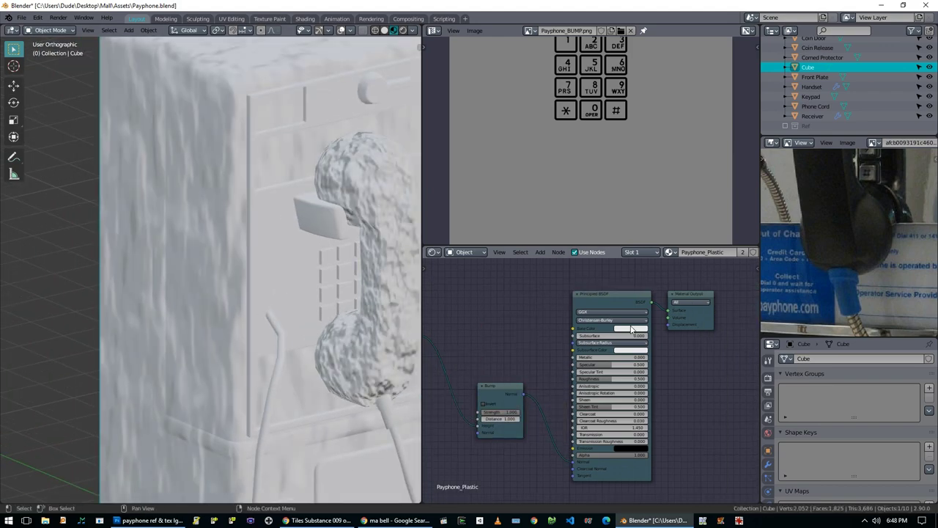
scroll(240, 301, "down", 3)
Step: Set the noise Scale to 10 and lower the Bump Strength to 0.042
left_click(638, 308)
scroll(569, 319, "up", 3)
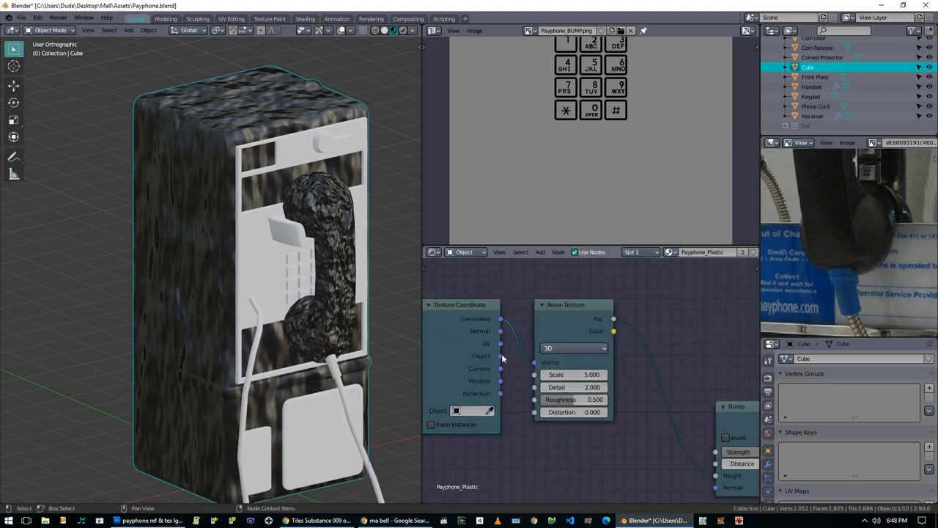
double_click(575, 370)
type("10")
key("Return")
middle_click_drag(637, 416, 557, 352)
scroll(600, 367, "up", 3)
left_click_drag(652, 378, 597, 378)
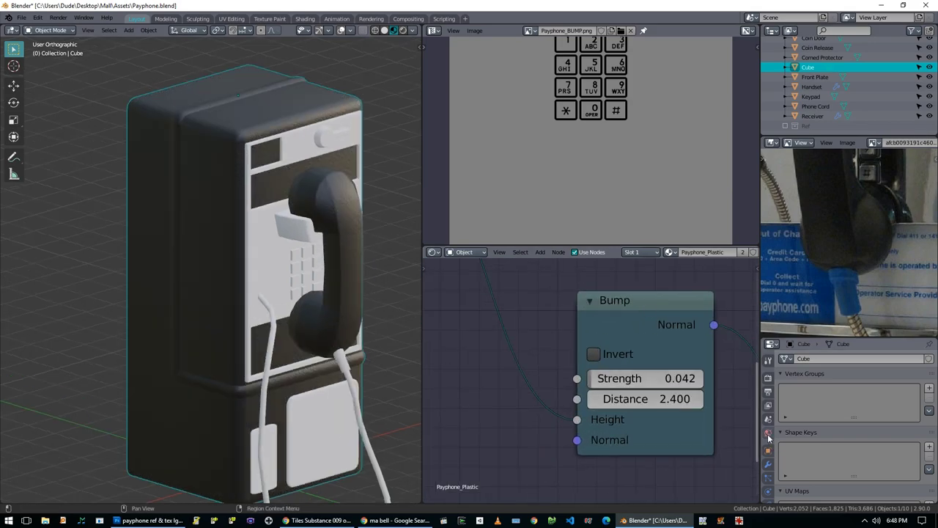
scroll(586, 366, "down", 2)
Step: Duplicate the Bump node to make a second bump layer
middle_click_drag(586, 367, 377, 432)
middle_click_drag(329, 268, 220, 268)
scroll(533, 303, "down", 3)
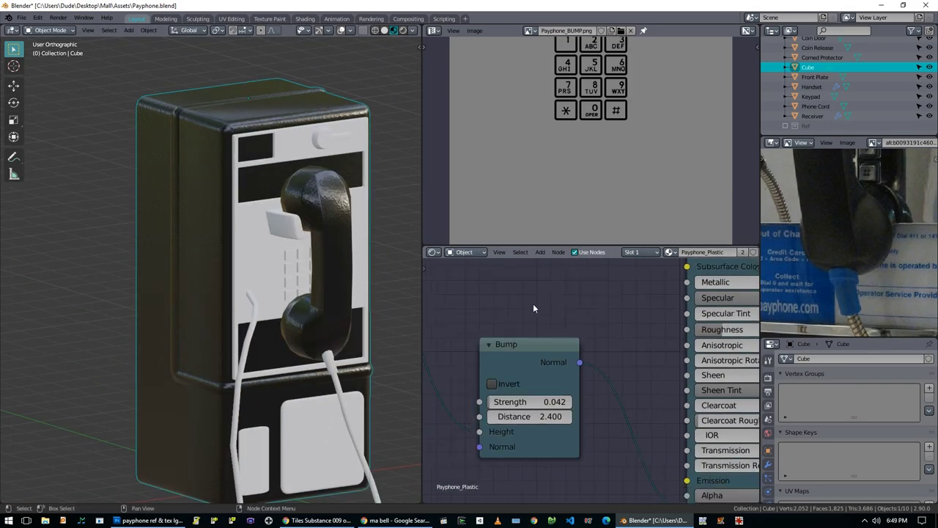
middle_click_drag(532, 303, 503, 416)
scroll(536, 424, "down", 2)
key("shift+d")
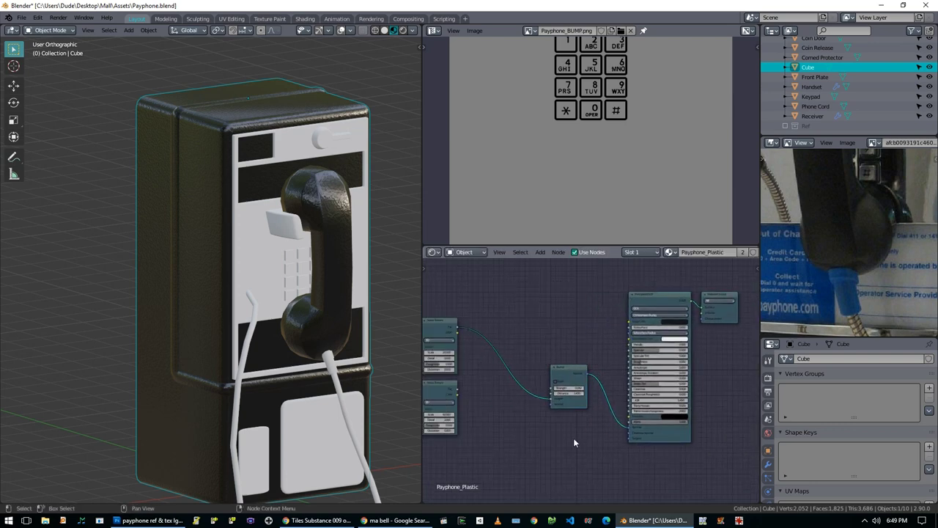
scroll(574, 407, "up", 2)
scroll(581, 443, "up", 4)
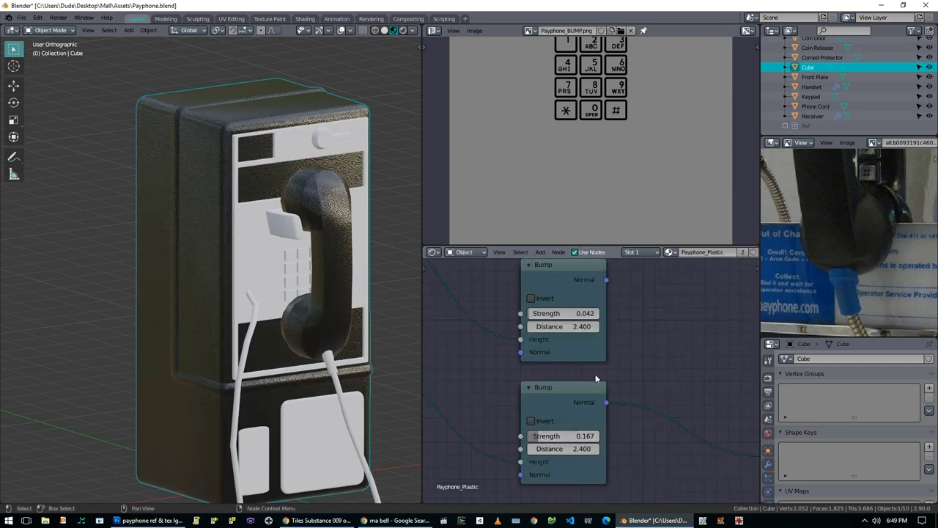
Step: Try adding a Mix Shader node, then undo it
key("shift+a")
left_click(575, 325)
type("mix")
key("Return")
left_click(599, 360)
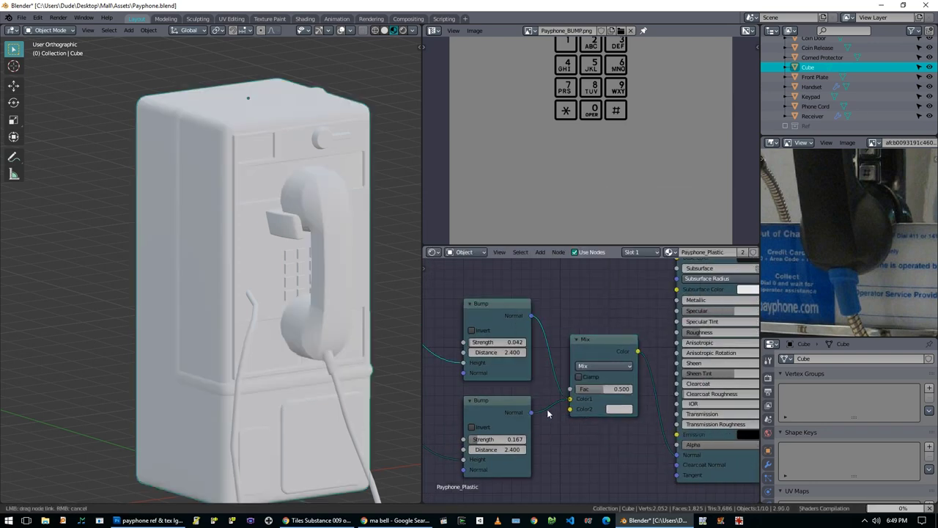
key("ctrl+z")
scroll(567, 371, "down", 1)
Step: Try a Math node set to Multiply between the bumps, then undo and delete it
key("shift+a")
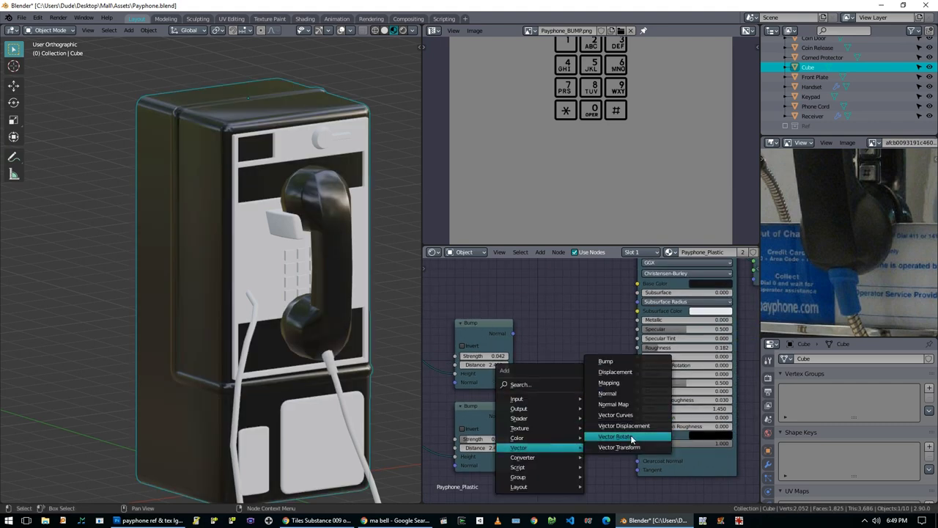
left_click(605, 381)
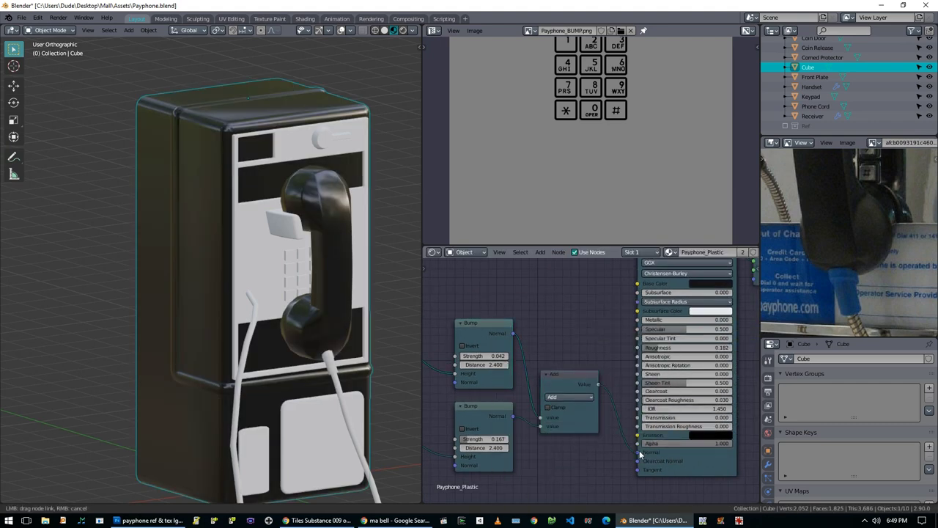
left_click_drag(638, 454, 637, 452)
left_click(569, 397)
left_click(572, 311)
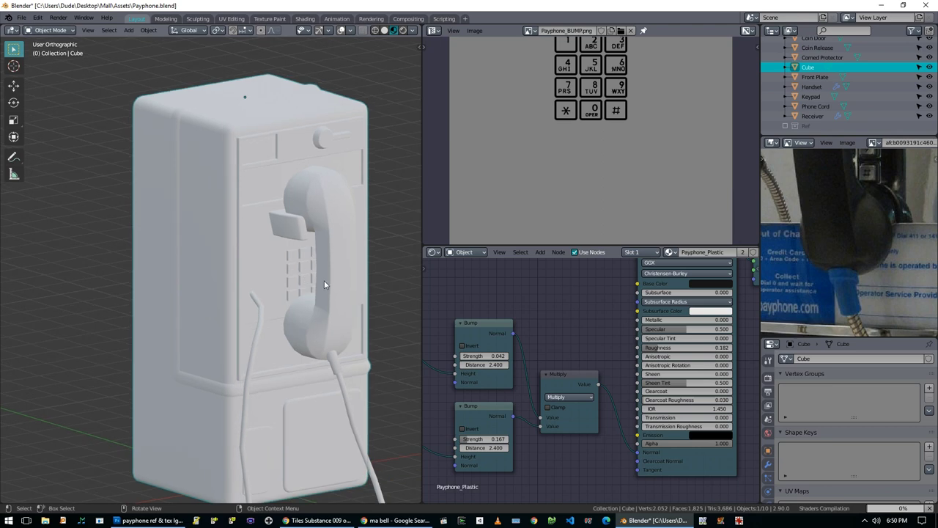
scroll(324, 284, "up", 3)
scroll(586, 352, "up", 1)
key("ctrl+z")
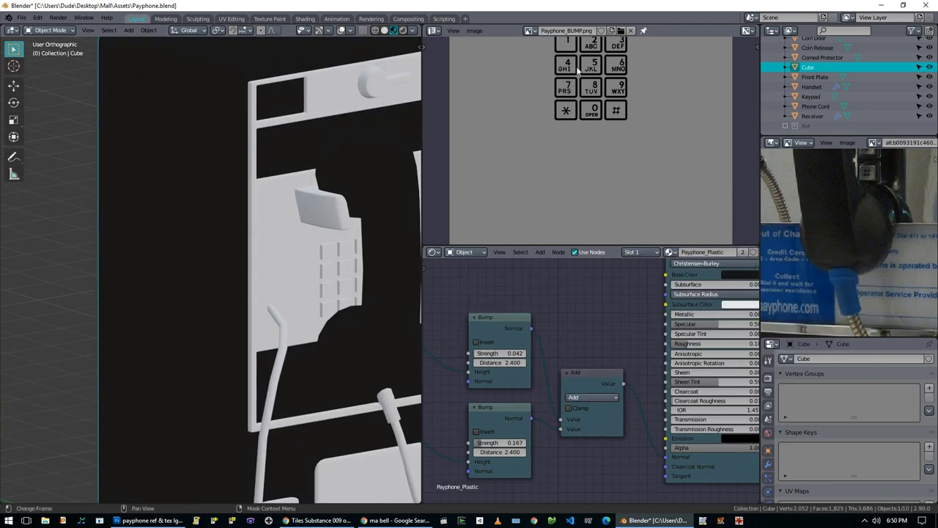
key("x")
scroll(498, 413, "left", 5, "ctrl")
Step: Combine both noise layers with a colour Mix node at factor 1.000 set to Multiply
key("shift+a")
mouse_move(521, 376)
mouse_move(477, 365)
left_click(568, 418)
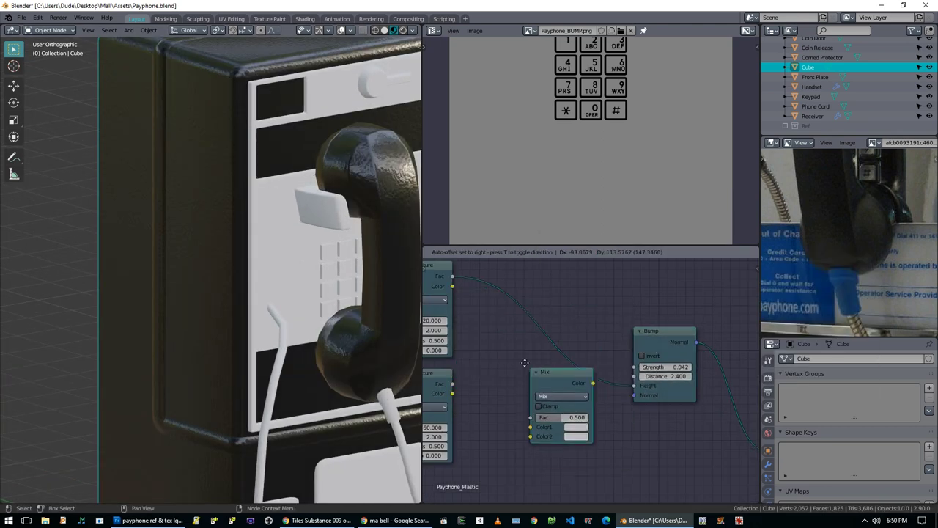
left_click(589, 388)
left_click(542, 372)
left_click(548, 361)
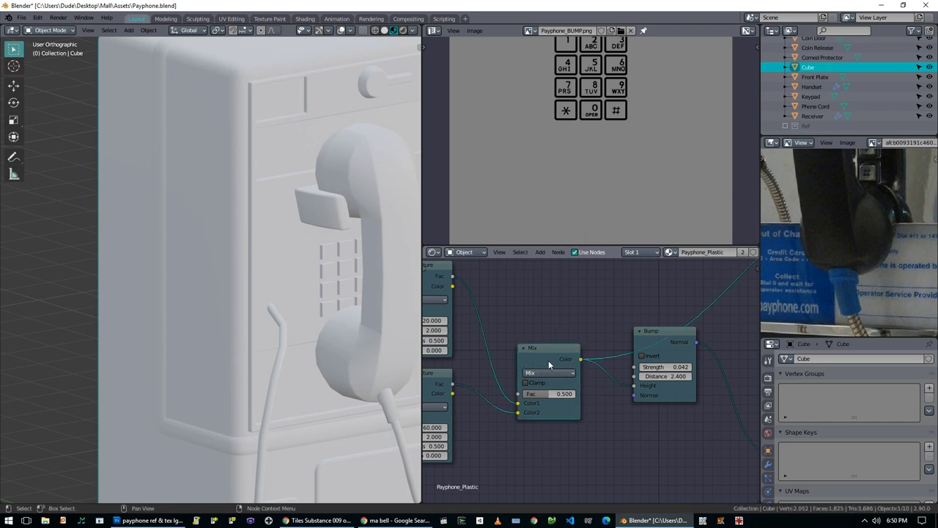
left_click_drag(551, 394, 575, 393)
left_click(548, 372)
left_click(536, 337)
scroll(729, 469, "right", 4, "ctrl")
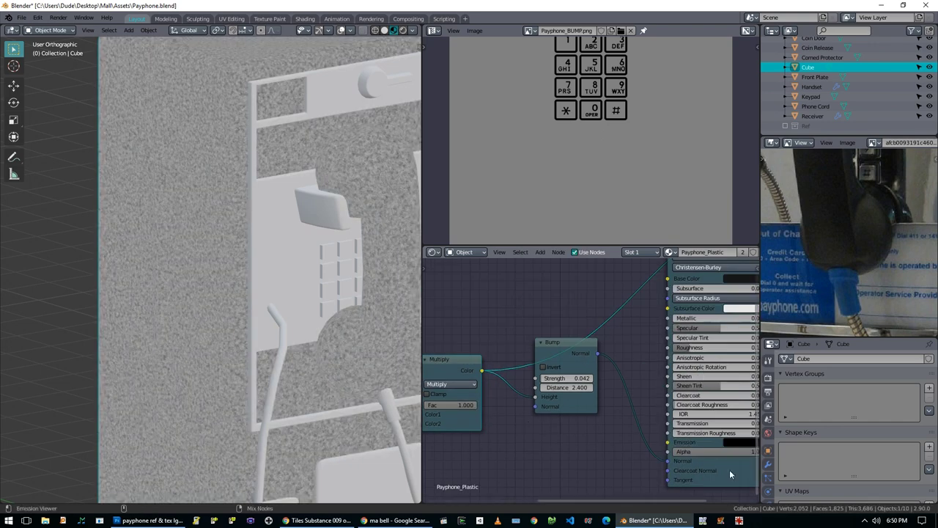
middle_click_drag(315, 257, 231, 257)
Step: Select the front plate and give it a new material in the material settings
left_click(231, 256)
left_click(768, 492)
left_click(842, 400)
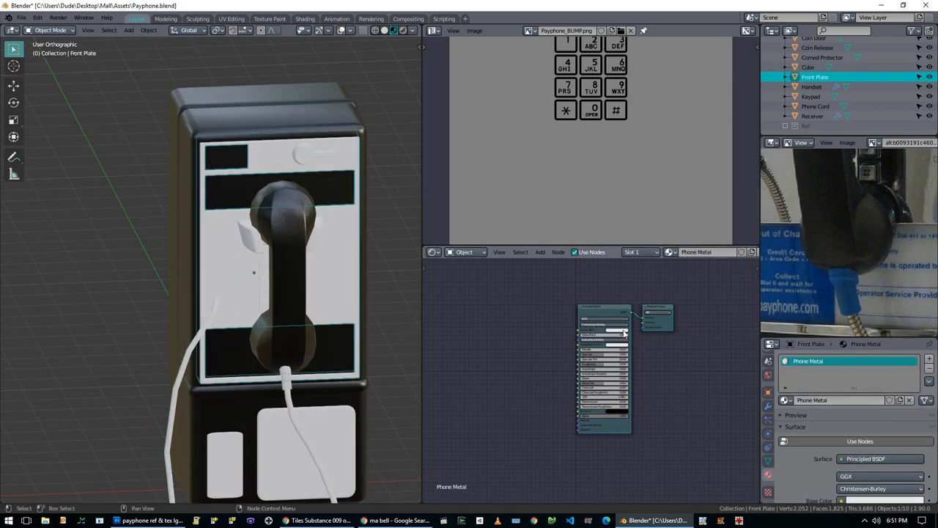
scroll(561, 360, "up", 3)
middle_click_drag(375, 353, 396, 345)
Step: Assign the existing PayPhone Metal material and lower its Roughness to 0.223
left_click(245, 458)
left_click(784, 400)
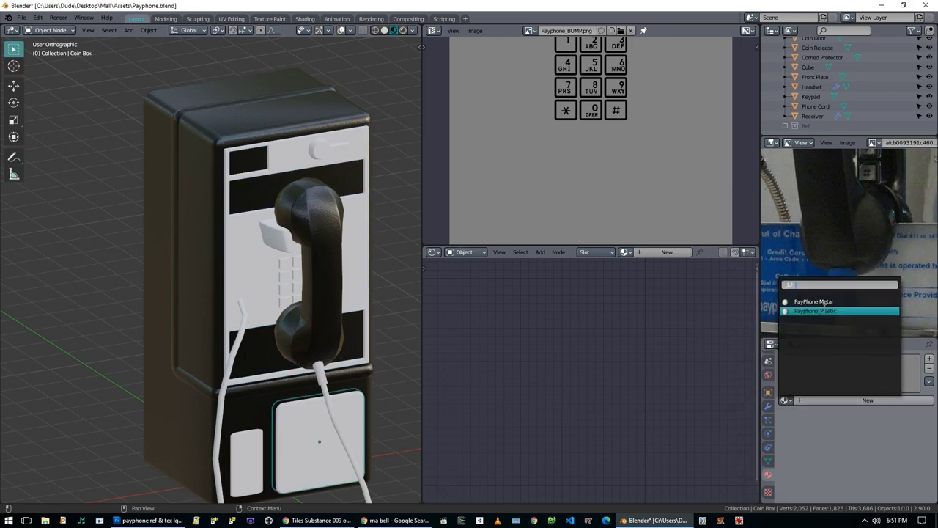
left_click(814, 301)
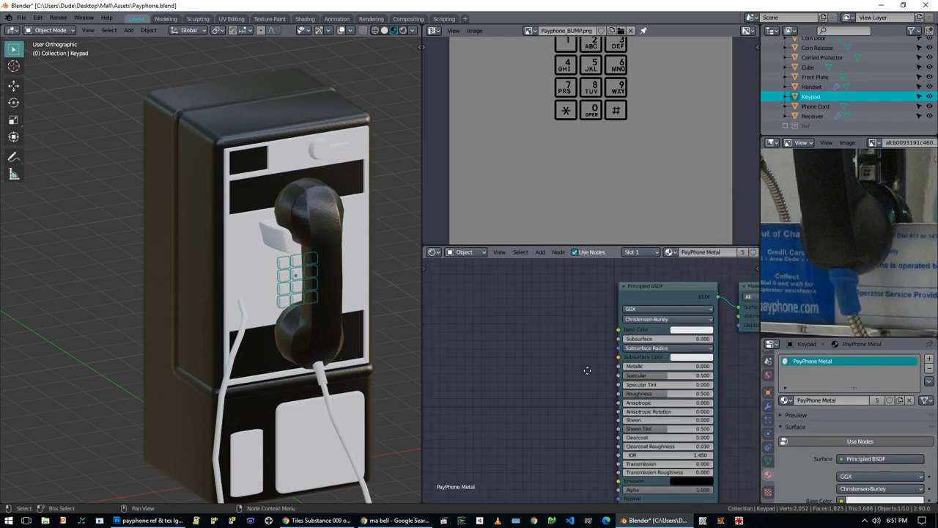
left_click_drag(703, 403, 664, 403)
middle_click_drag(328, 324, 357, 321)
left_click(310, 138)
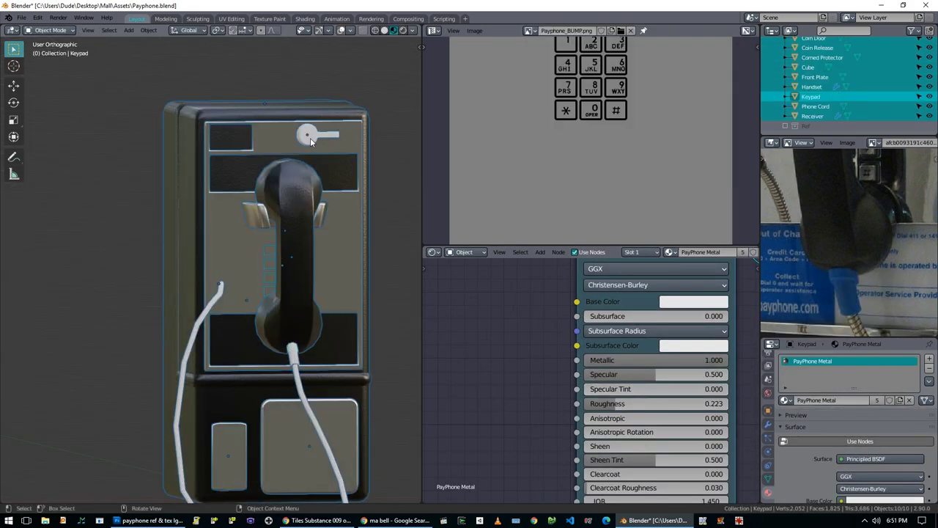
Step: In front view, project the Front Plate's UVs from view and scale the islands
left_click(357, 260)
key("KP_1")
key("Tab")
key("u")
left_click(335, 371)
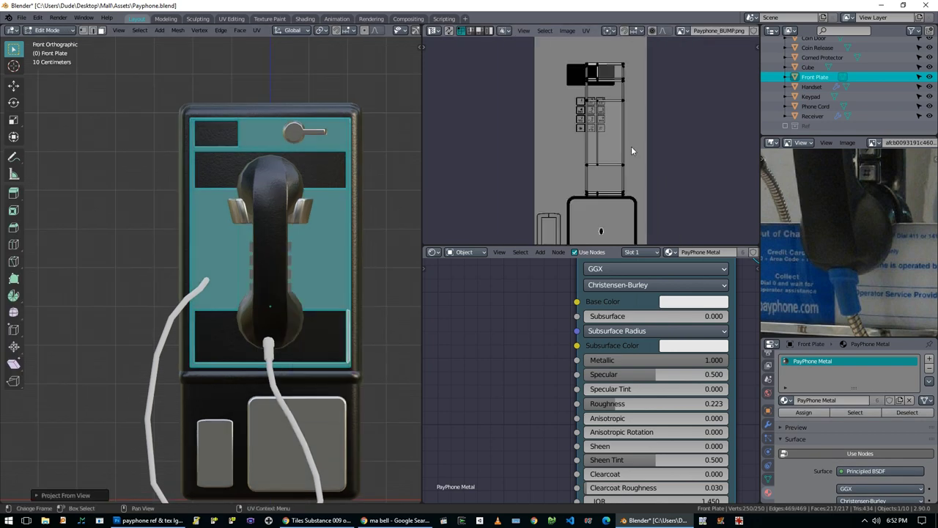
key("s")
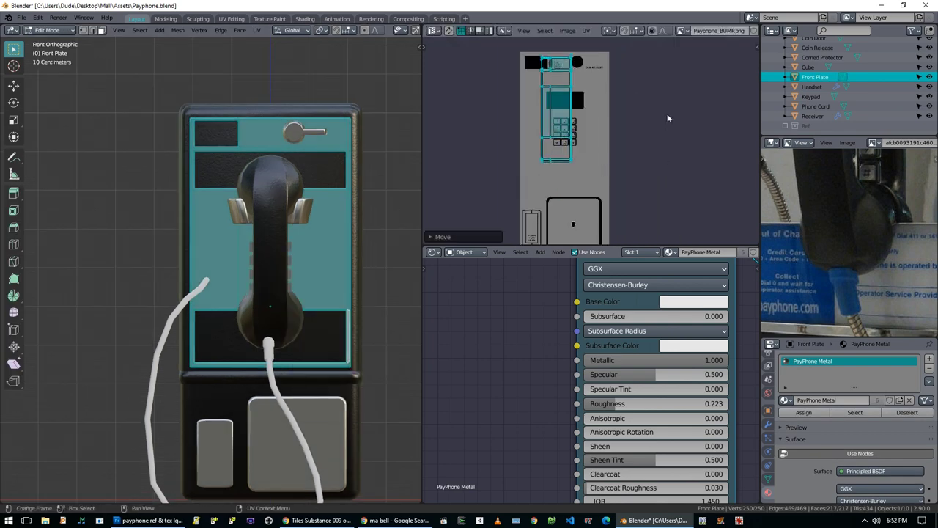
left_click(667, 114)
Step: Add an Image Texture node loading Payphone_BUMP.png and feed it into Base Color
scroll(579, 373, "down", 3)
key("shift+a")
left_click(499, 366)
left_click(517, 385)
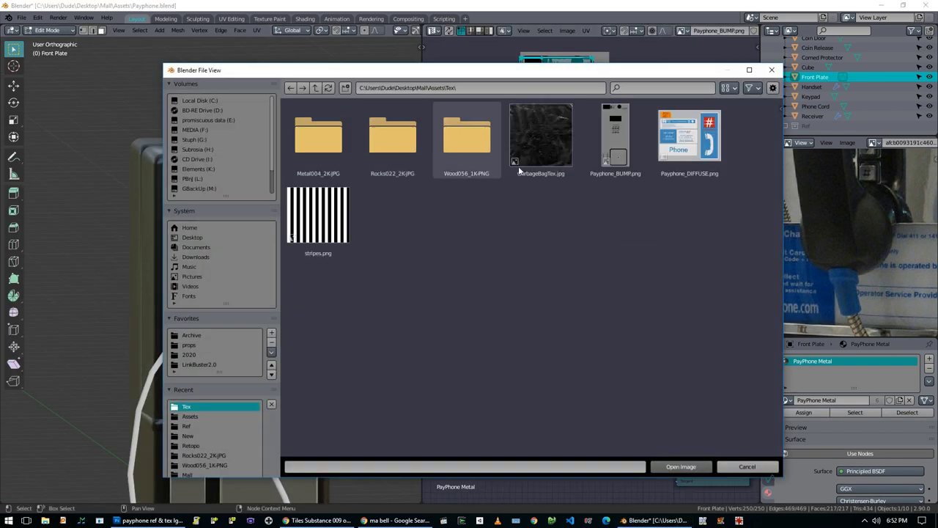
double_click(518, 165)
left_click_drag(558, 362, 677, 344)
Step: Move the Front Plate's UV islands over the label artwork
scroll(529, 180, "up", 2)
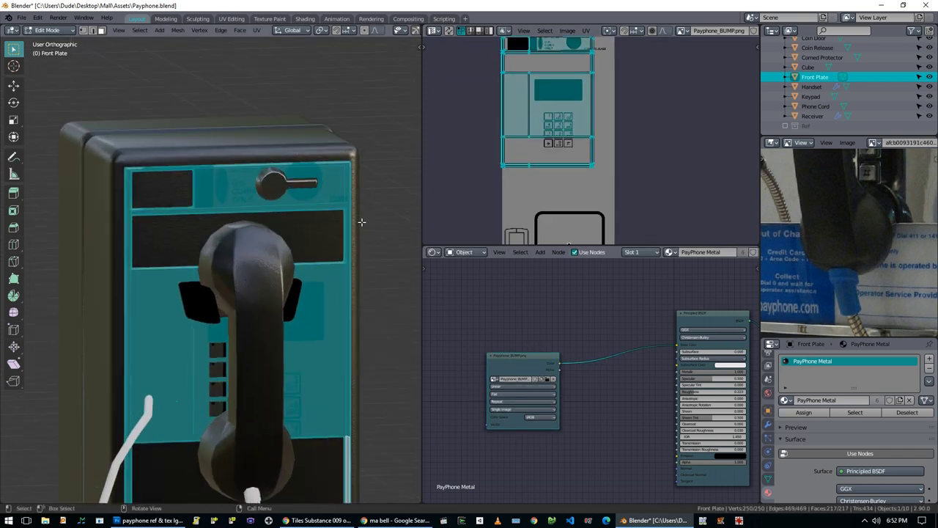
key("g")
left_click(581, 178)
scroll(582, 178, "down", 2)
scroll(220, 293, "up", 3)
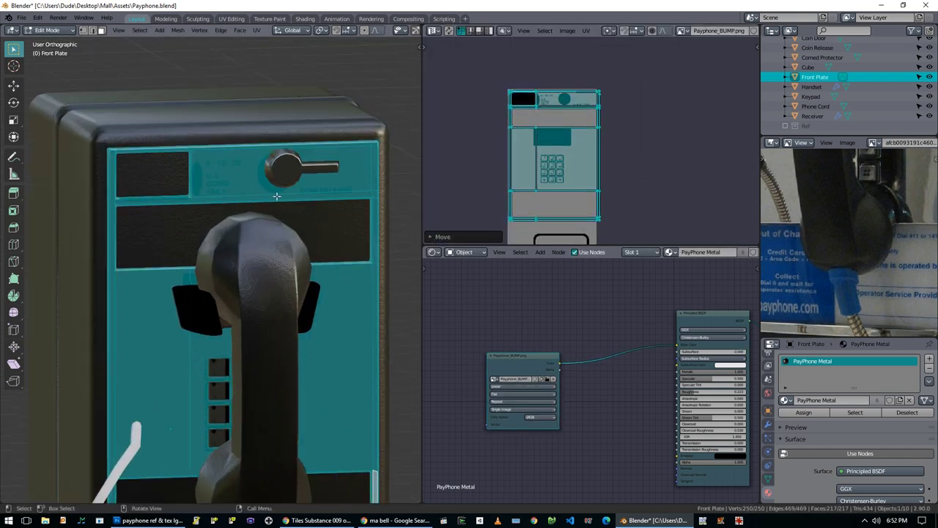
scroll(634, 180, "up", 4)
left_click(629, 174)
scroll(219, 293, "up", 2)
scroll(587, 182, "up", 2)
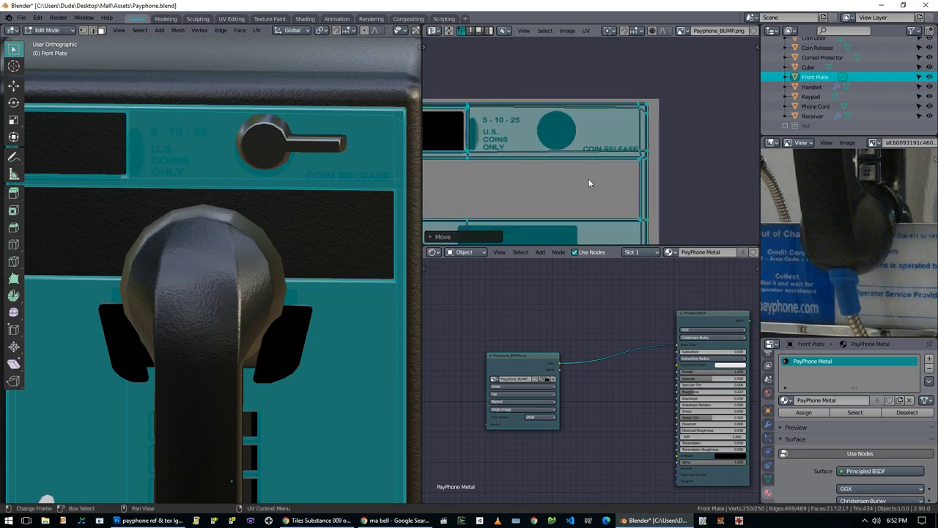
left_click(584, 183)
Step: Deselect and undo to restore the plate's UV selection
key("alt+a")
scroll(237, 195, "down", 3)
key("ctrl+z")
scroll(243, 192, "up", 3)
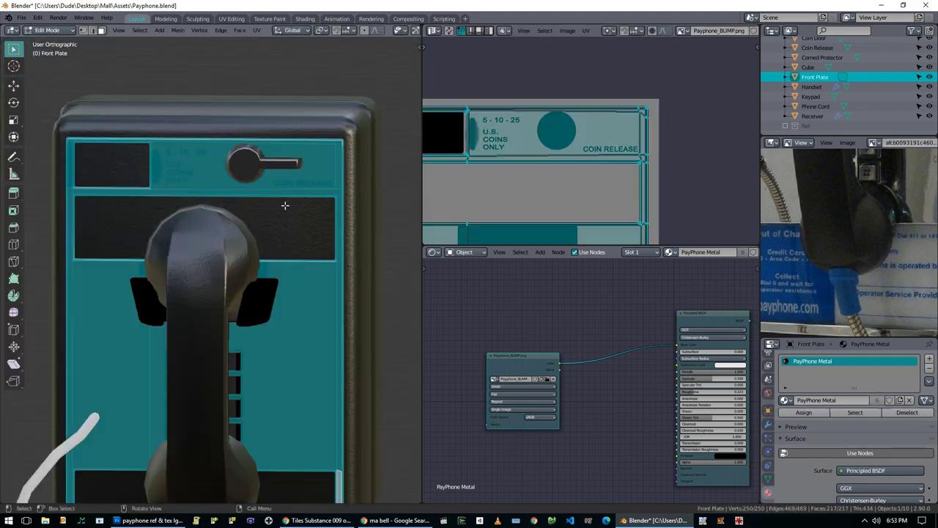
scroll(505, 157, "down", 3)
key("alt+a")
scroll(505, 157, "up", 4)
key("alt+a")
scroll(220, 183, "down", 2)
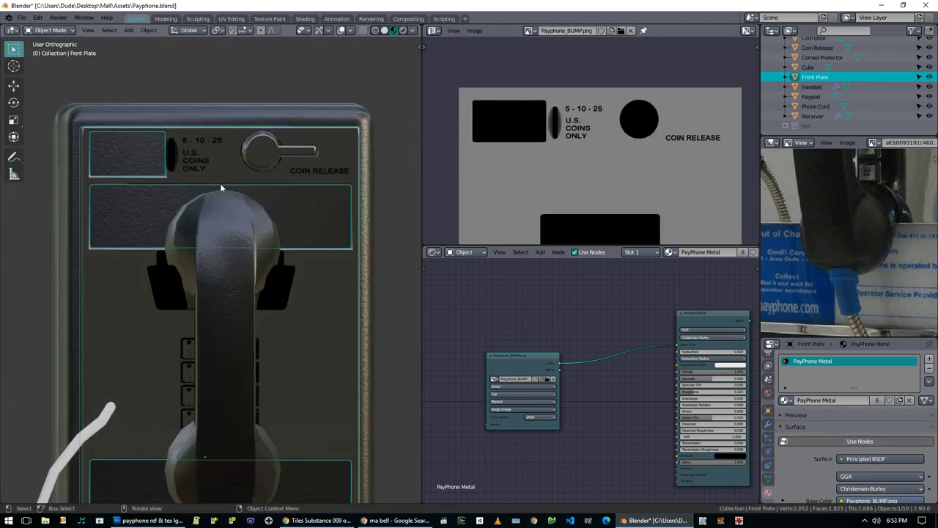
key("ctrl+z")
scroll(220, 183, "up", 2)
Step: Shift the plate's UVs horizontally along X to line up with the labels
key("g")
key("x")
key("alt+a")
key("ctrl+z")
scroll(556, 186, "down", 4)
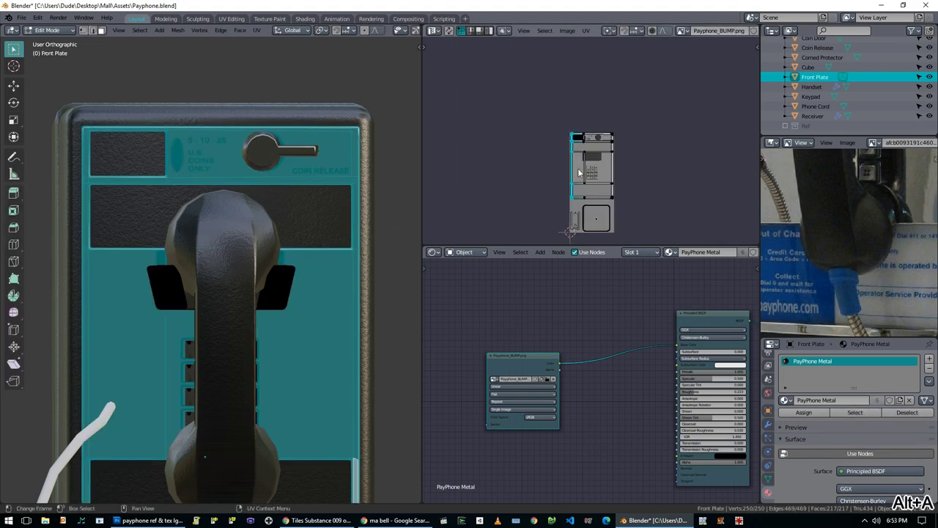
scroll(220, 293, "up", 2)
scroll(513, 161, "up", 5)
key("g")
key("x")
left_click(442, 150)
key("alt+a")
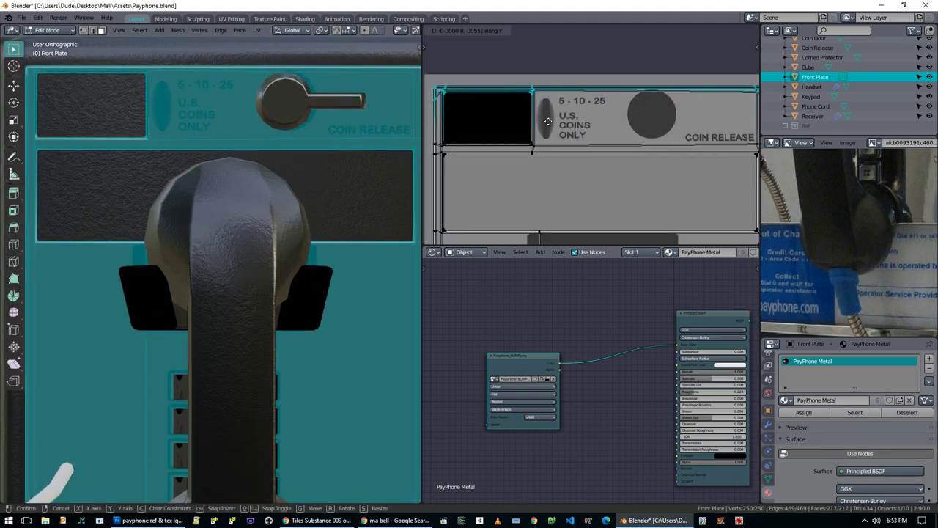
Step: Reselect the Front Plate in Edit Mode, cancel the UV move and undo the stray scale
key("Tab")
key("Tab")
key("Tab")
key("Tab")
key("Tab")
scroll(306, 155, "down", 1)
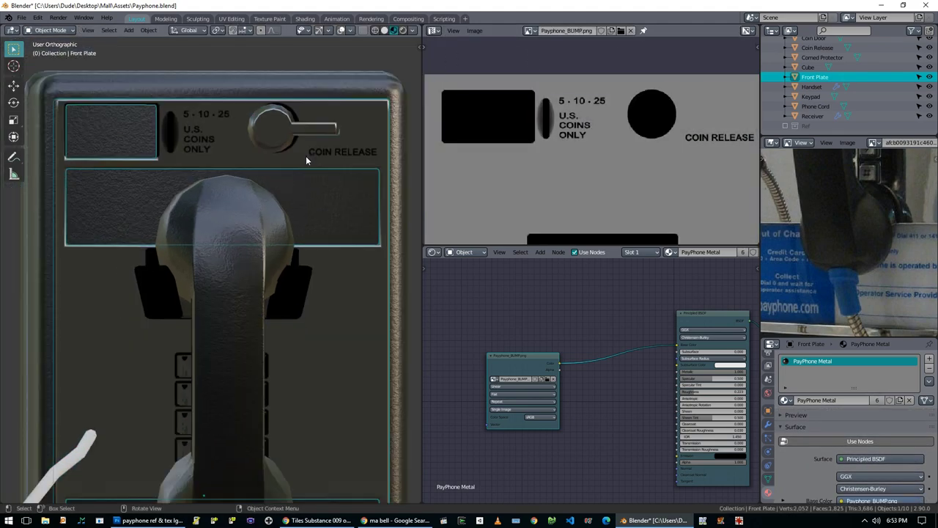
key("Tab")
key("Tab")
key("Tab")
key("Tab")
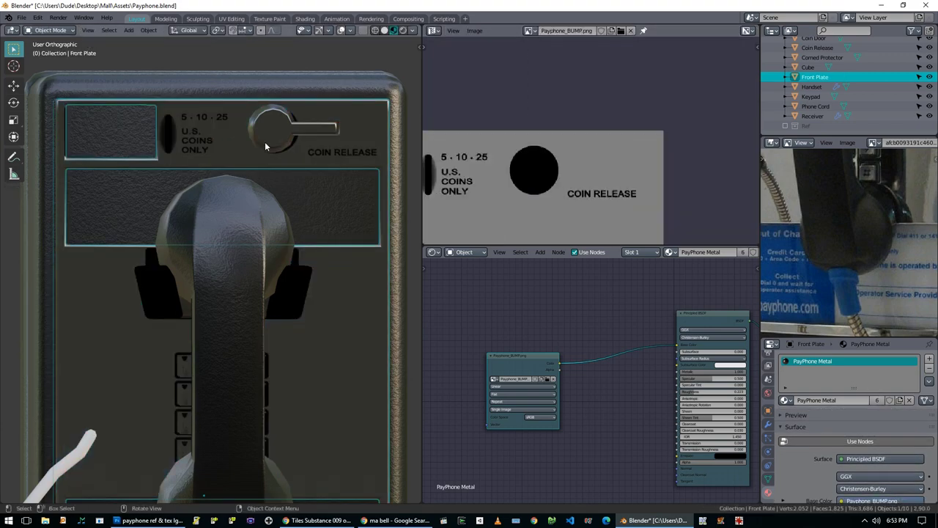
left_click(265, 146)
scroll(268, 183, "up", 2)
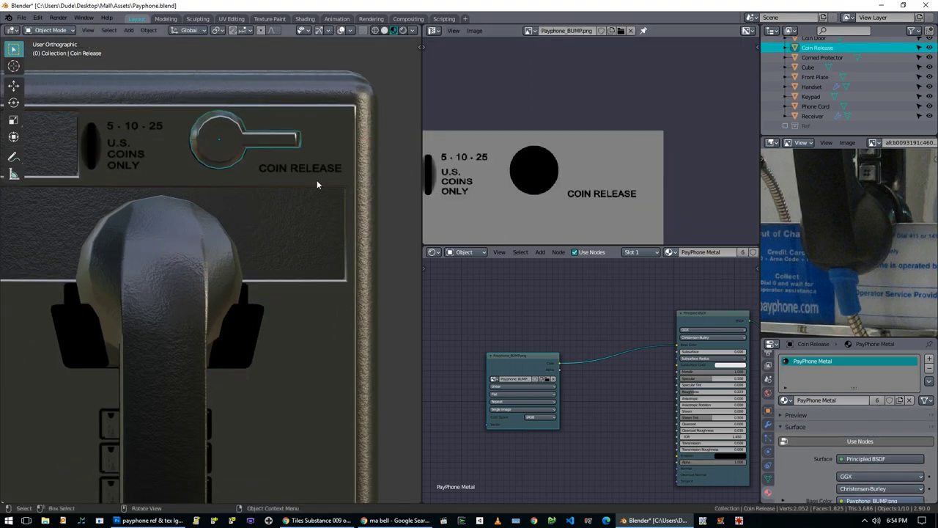
left_click(316, 185)
key("Tab")
key("g")
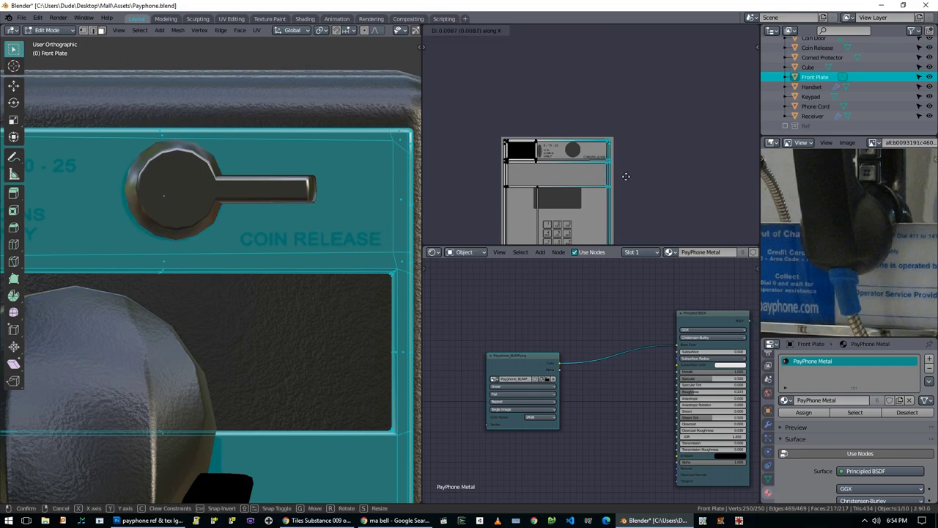
key("Escape")
key("ctrl+z")
key("ctrl+z")
key("s")
key("ctrl+z")
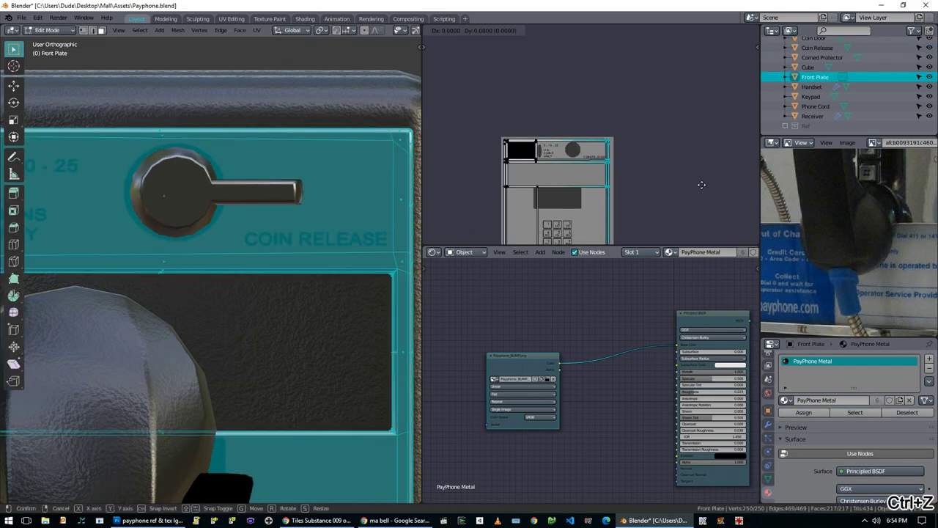
Step: Undo back to Object Mode and select the Keypad
key("ctrl+z")
key("alt+a")
scroll(219, 299, "down", 6)
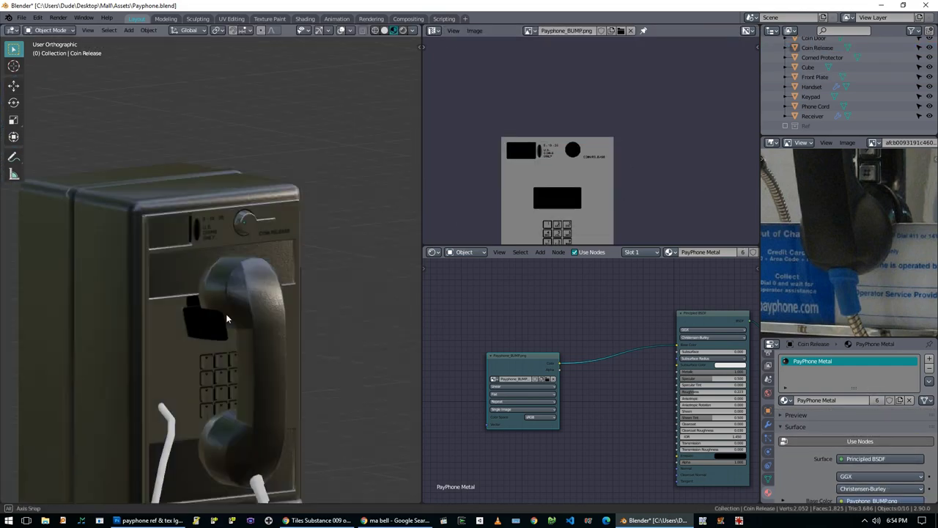
scroll(218, 299, "up", 5)
left_click(257, 227)
scroll(257, 226, "up", 3)
key("g")
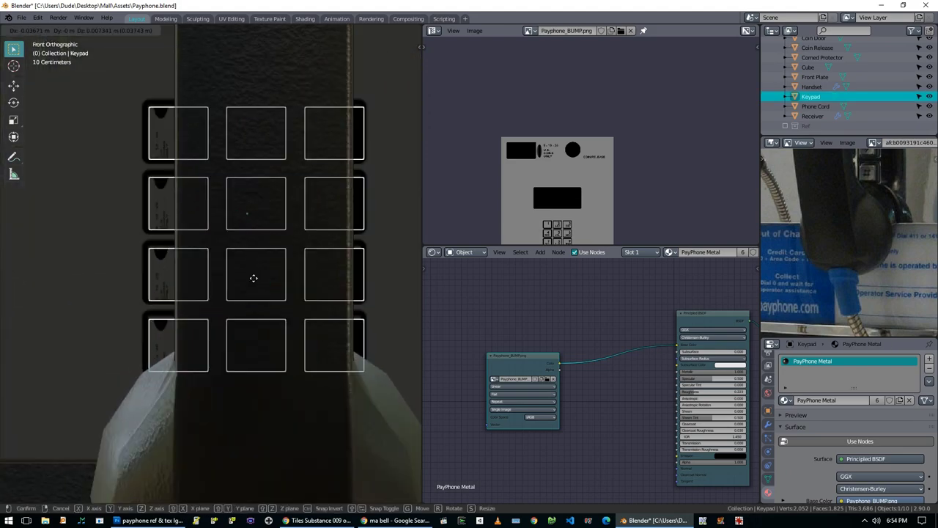
key("Escape")
scroll(347, 205, "down", 2)
Step: In Edit Mode, move the keypad UV islands over the key art and scale them along X
key("Tab")
scroll(346, 204, "up", 2)
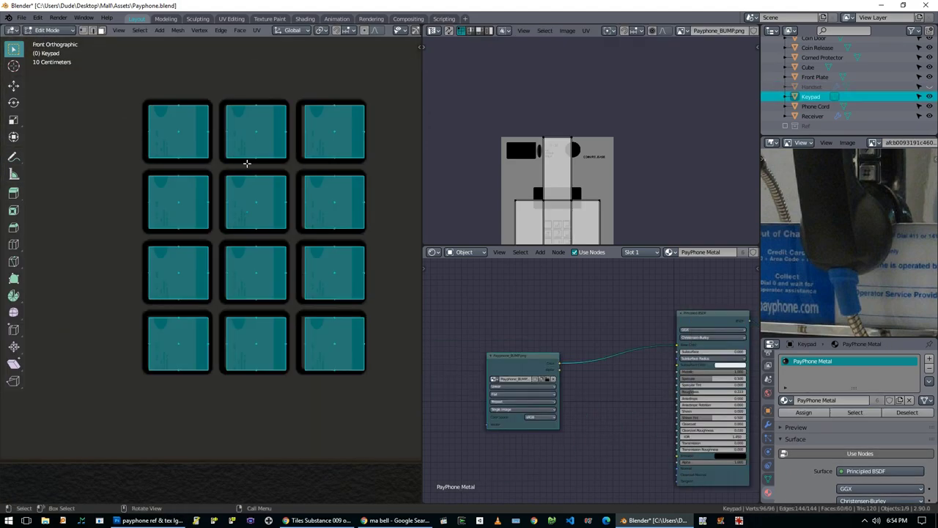
scroll(589, 203, "up", 8)
key("g")
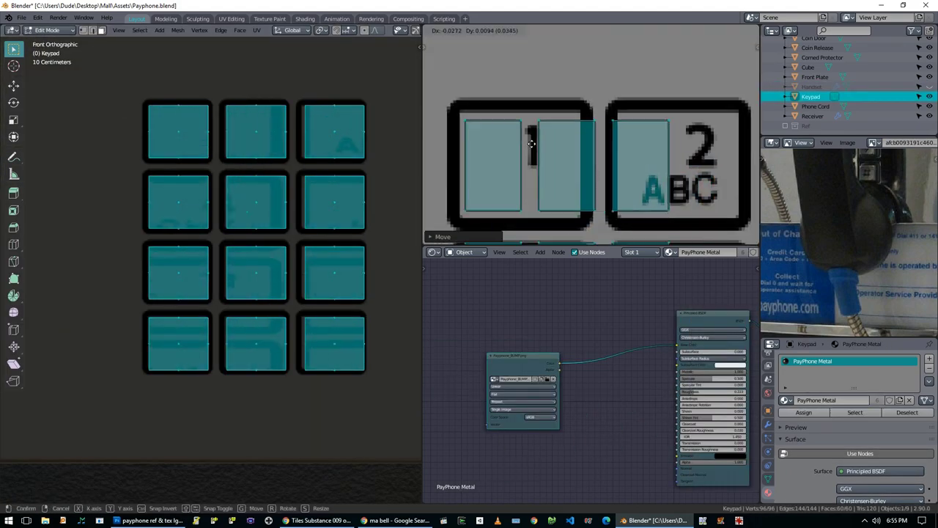
scroll(476, 126, "down", 2)
key("s")
key("x")
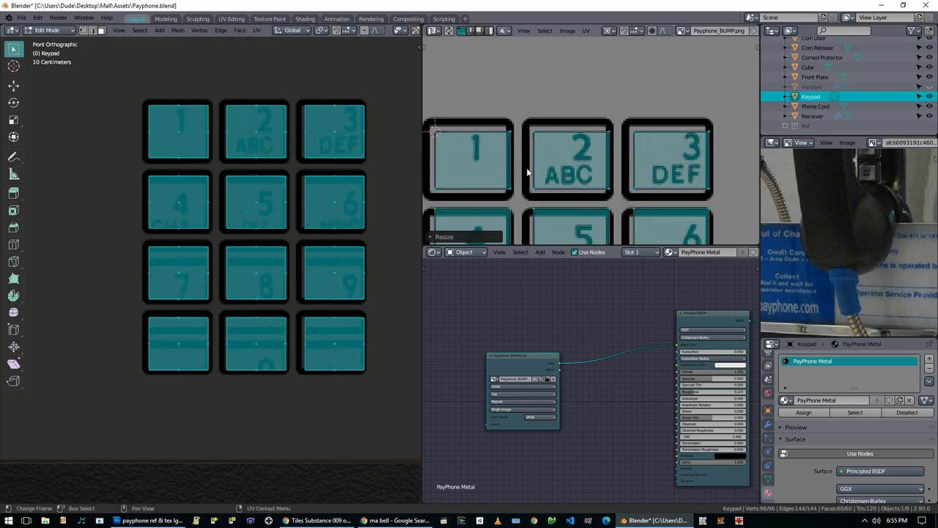
Step: Deselect the keypad UVs, abandon a box selection and leave Edit Mode
scroll(526, 171, "down", 2)
scroll(557, 132, "up", 1)
scroll(575, 88, "down", 3)
key("alt+a")
key("b")
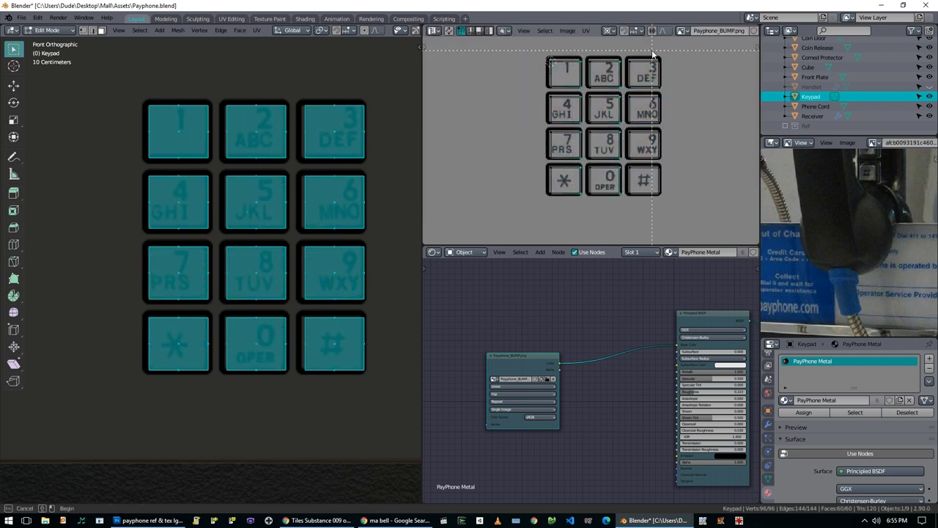
scroll(652, 55, "up", 4)
scroll(630, 81, "down", 5)
scroll(605, 98, "up", 4)
key("Escape")
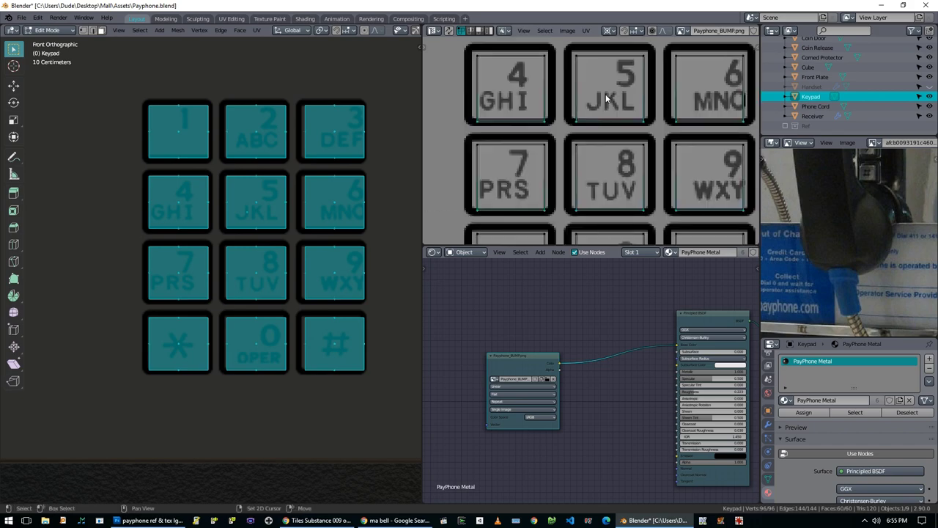
scroll(605, 97, "up", 2)
key("Tab")
Step: Inspect the keypad in front view in Edit Mode, then return to Object Mode
key("alt+a")
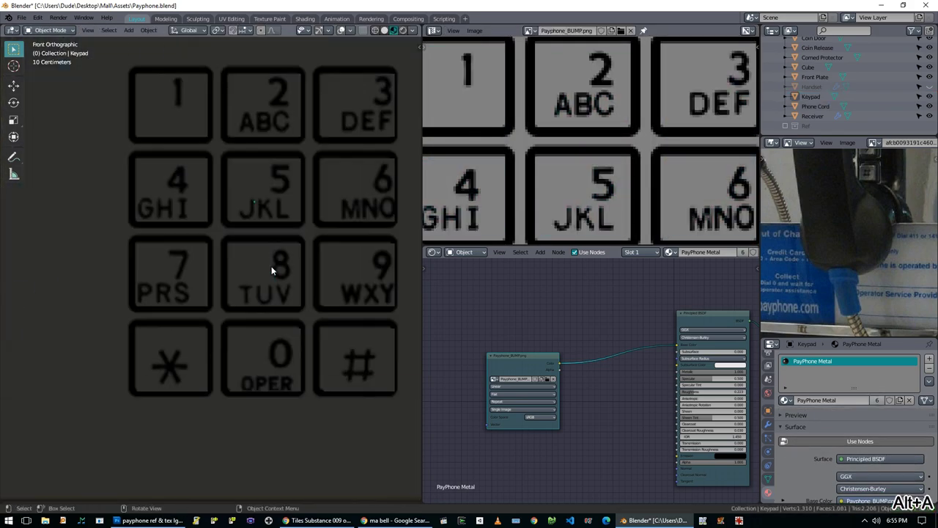
middle_click_drag(271, 269, 268, 227)
key("Tab")
key("KP_1")
key("alt+a")
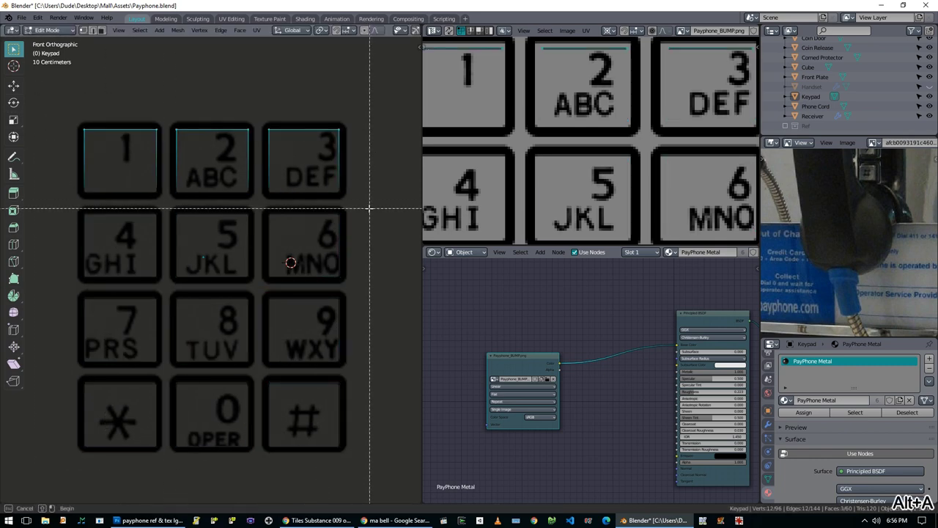
key("alt+a")
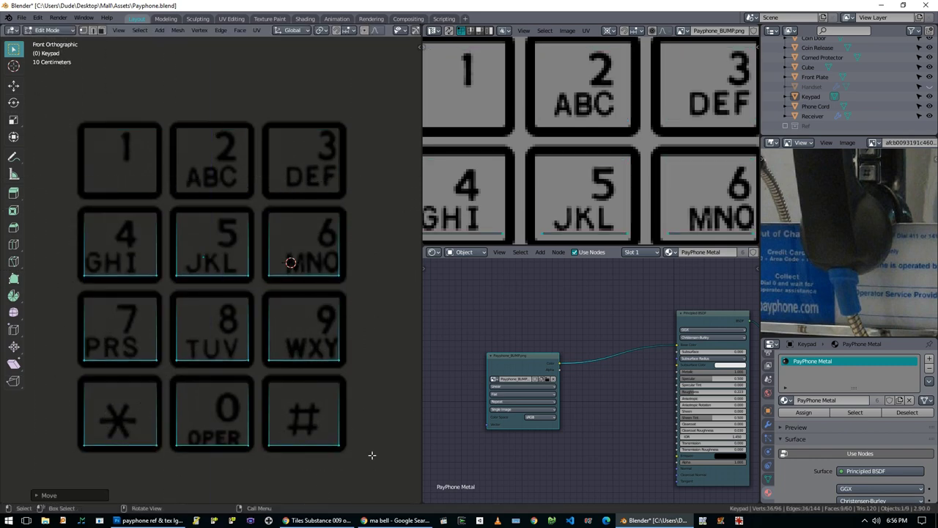
key("Tab")
scroll(267, 275, "down", 5)
middle_click_drag(267, 275, 251, 293)
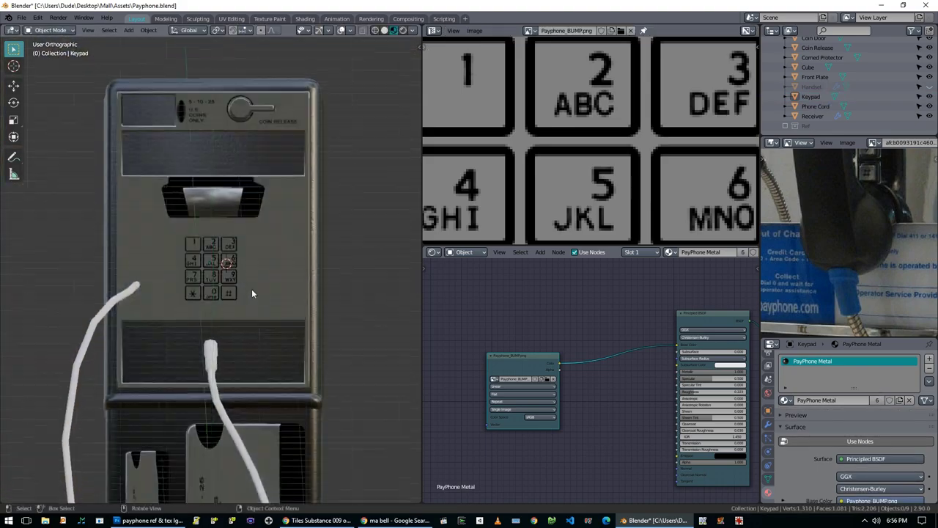
Step: In Photoshop, re-save the payphone texture document over Payphone_BUMP.png
key("alt+Tab")
left_click(29, 8)
mouse_move(73, 78)
left_click(220, 77)
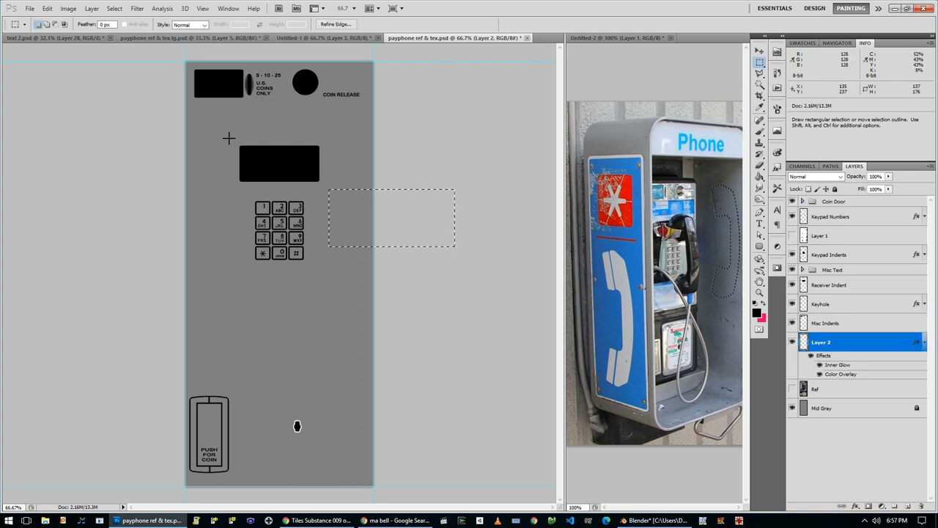
left_click_drag(225, 134, 345, 193)
key("ctrl+shift+s")
left_click(517, 148)
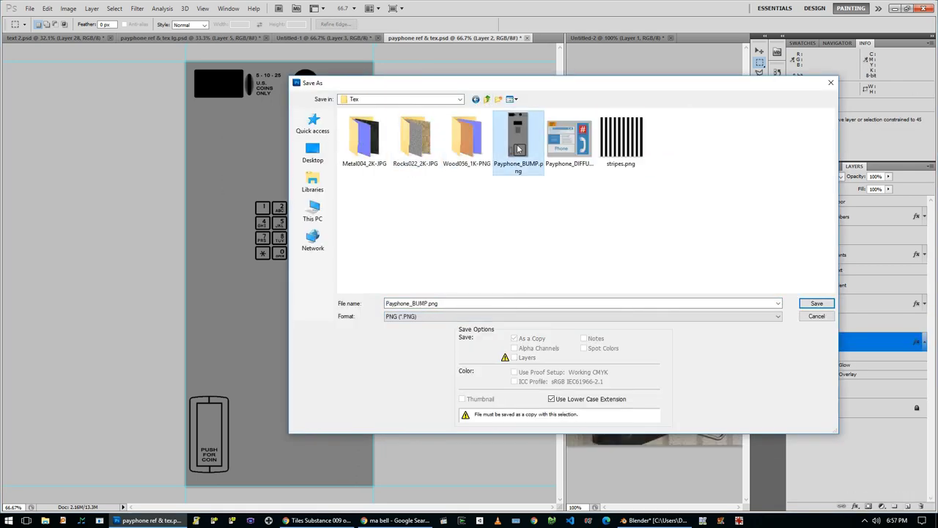
key("Return")
key("Return")
key("alt+Tab")
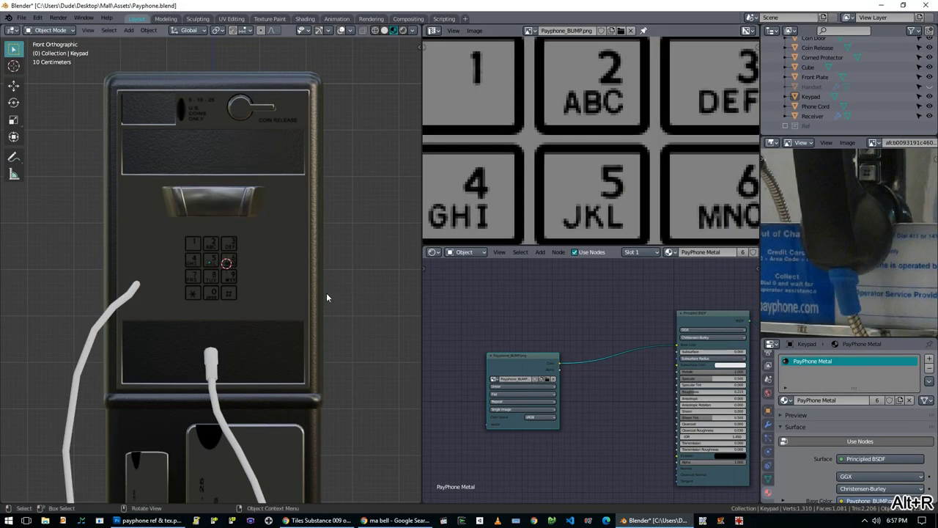
Step: Project the Coin Box UVs from view and scale them over the keyhole art
middle_click_drag(274, 466, 296, 368, "shift")
left_click(297, 367)
key("Tab")
key("u")
left_click(298, 363)
scroll(648, 205, "up", 4)
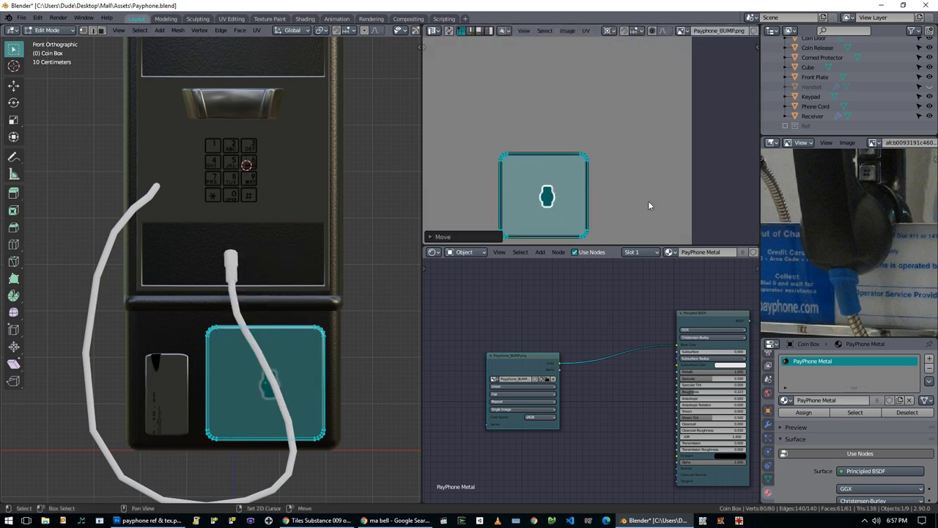
scroll(648, 205, "up", 3)
key("s")
scroll(597, 181, "down", 7)
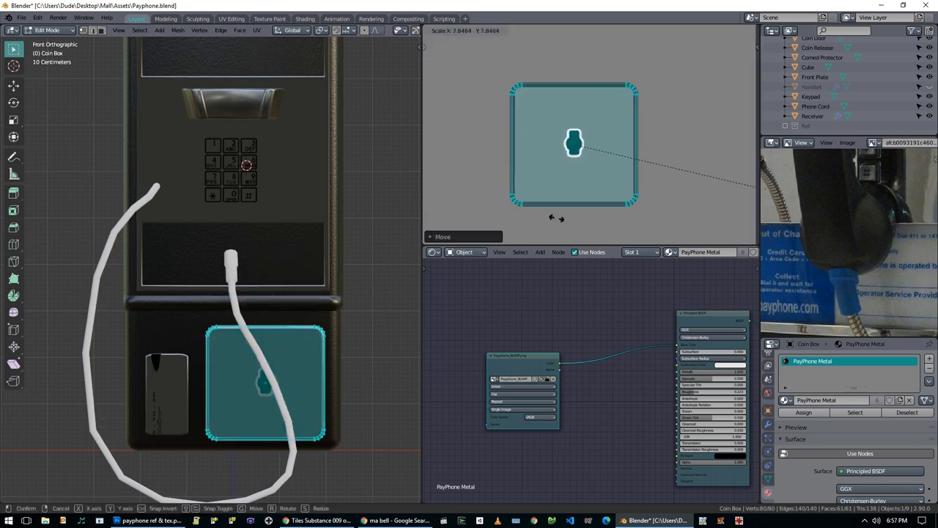
left_click(641, 196)
Step: Project the Coin Door UVs from view to bounds and move them onto the PUSH FOR COIN label
left_click(647, 197)
scroll(268, 340, "up", 2)
left_click(267, 340)
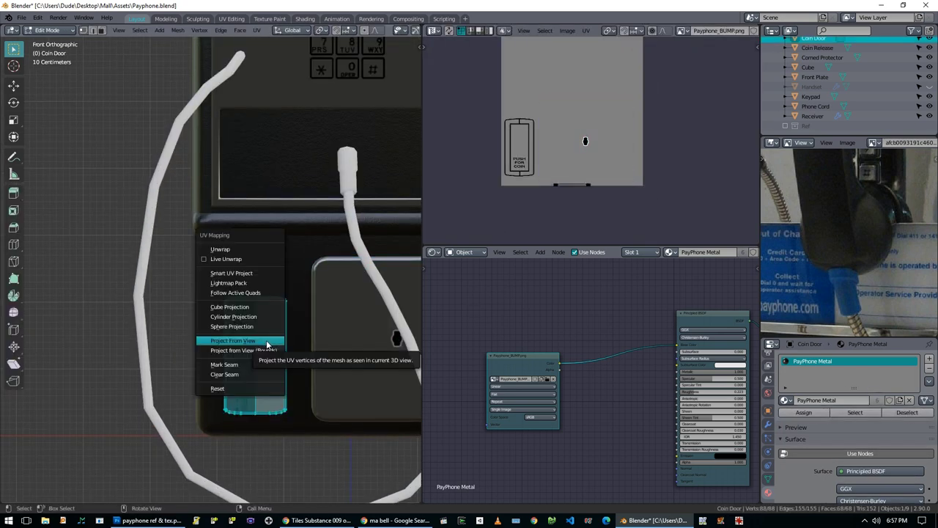
left_click(242, 351)
scroll(586, 139, "up", 5)
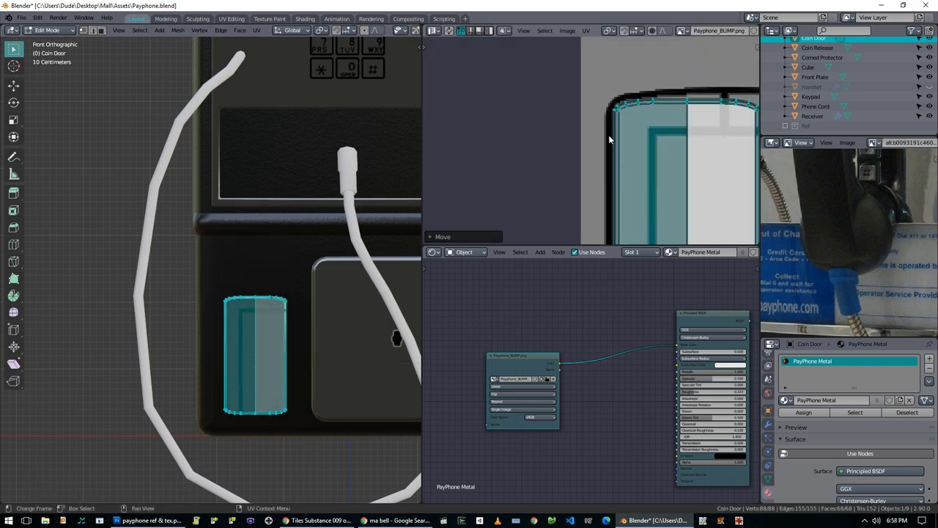
key("g")
left_click(608, 110)
scroll(608, 110, "down", 2)
scroll(608, 110, "up", 2)
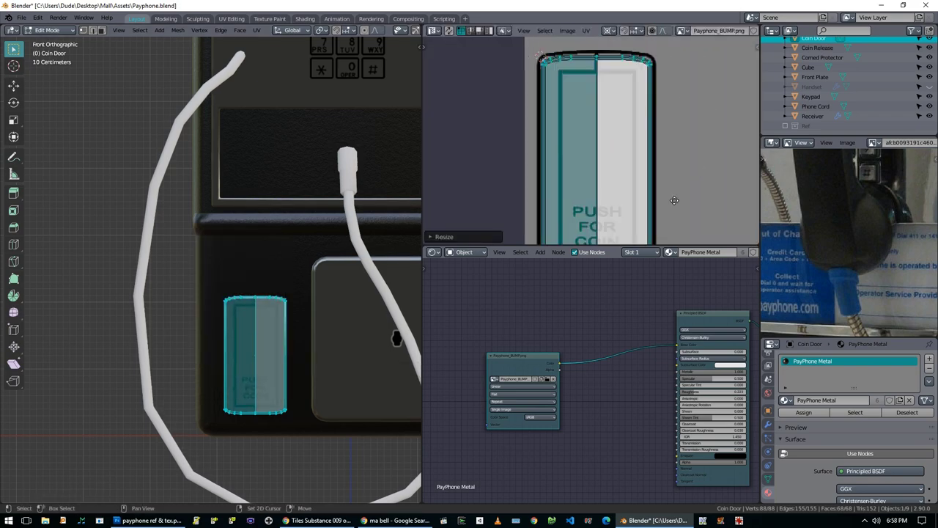
key("Tab")
middle_click_drag(293, 308, 354, 320)
scroll(347, 326, "down", 4)
scroll(293, 267, "up", 5)
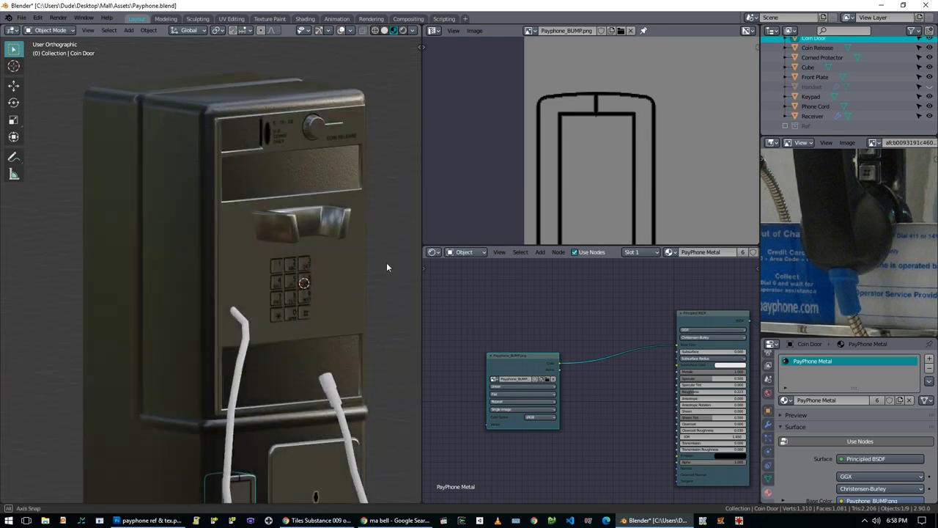
scroll(392, 294, "down", 3)
Step: Add a Bump node linking Payphone_BUMP Color to Height and Bump Normal to the Principled BSDF Normal
scroll(552, 316, "down", 1)
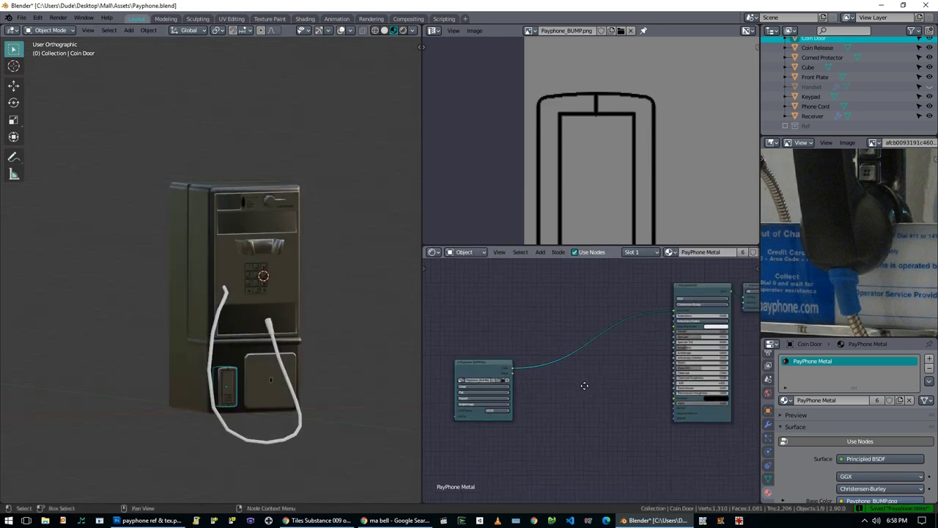
key("shift+a")
left_click(621, 413)
left_click(625, 414)
scroll(516, 339, "up", 1)
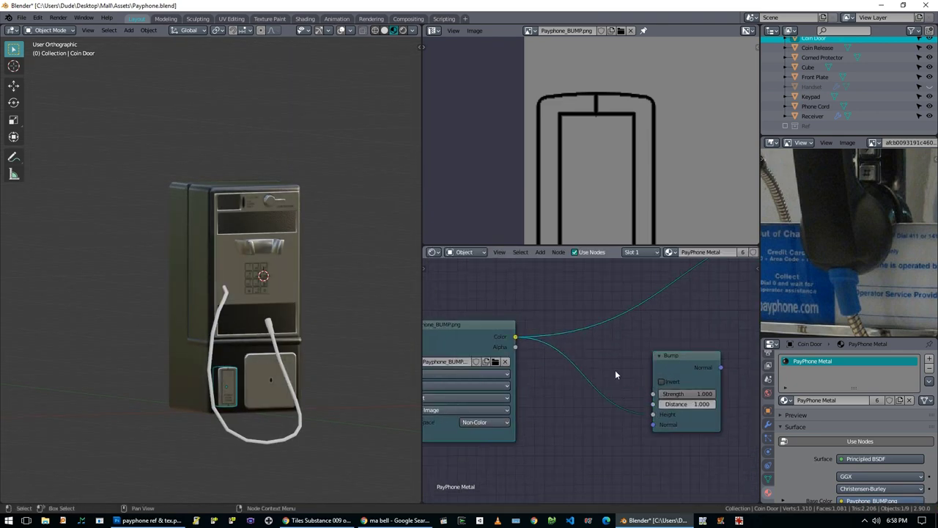
middle_click_drag(615, 374, 527, 376)
left_click_drag(548, 371, 701, 434)
Step: Set the Bump node to Strength 0.200 and Distance 0.100, checking the embossed labels and keys
scroll(323, 257, "up", 6)
scroll(525, 421, "up", 1)
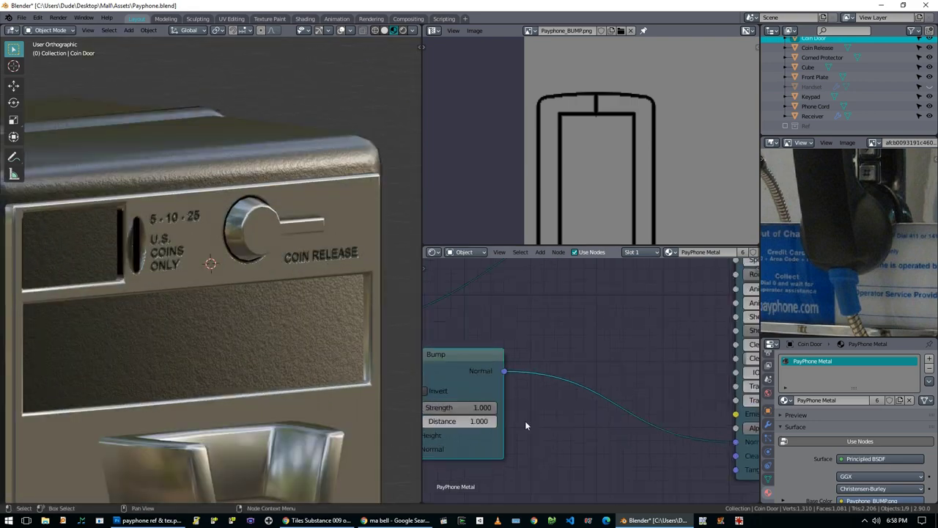
middle_click_drag(525, 421, 688, 412)
scroll(644, 399, "up", 1)
left_click_drag(660, 399, 643, 399)
scroll(245, 280, "down", 5)
middle_click_drag(245, 280, 285, 387)
scroll(212, 299, "up", 5)
scroll(213, 299, "down", 3)
scroll(285, 387, "up", 4)
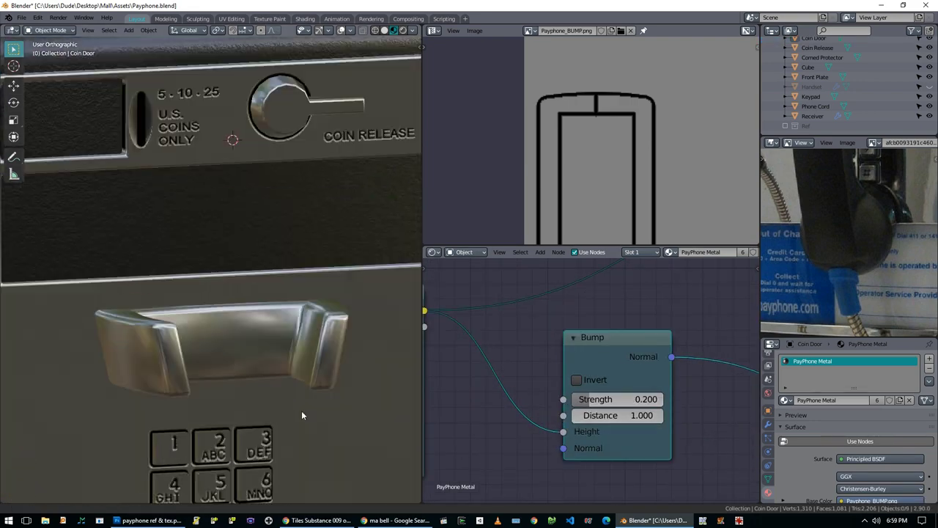
scroll(299, 414, "up", 2)
key("Return")
scroll(216, 304, "down", 3)
middle_click_drag(215, 304, 258, 295)
scroll(228, 322, "down", 2)
scroll(271, 333, "up", 3)
scroll(539, 327, "down", 4)
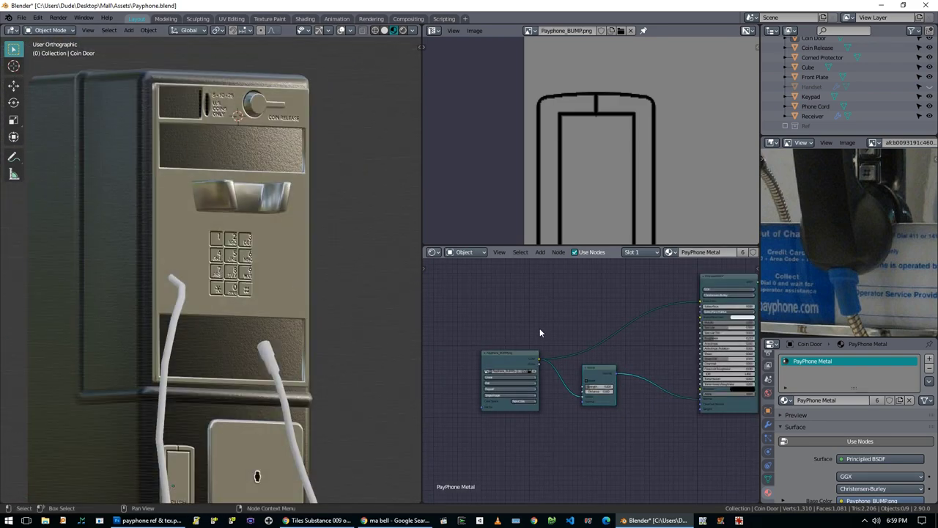
Step: Add a Noise Texture node, preview it on the model, and feed it from a UV Map node
key("shift+a")
mouse_move(496, 291)
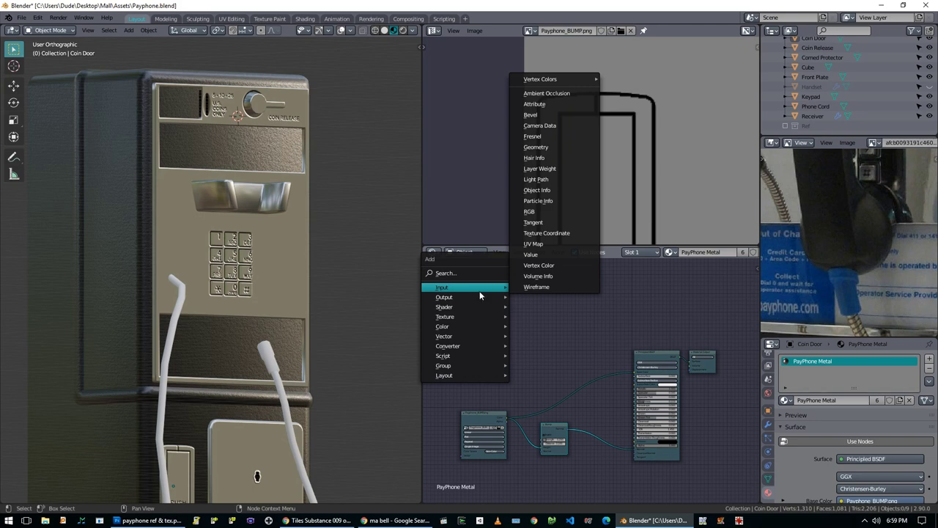
mouse_move(480, 315)
left_click(548, 426)
left_click(533, 372)
left_click(526, 366, "ctrl+shift")
scroll(458, 373, "up", 3)
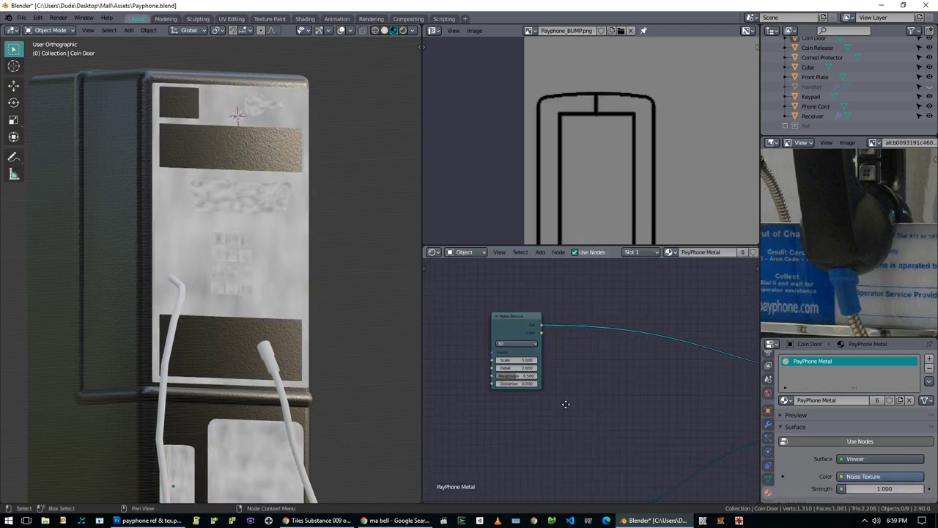
left_click(437, 339)
left_click_drag(486, 350, 597, 353)
Step: Add a Mapping node and link the UV Map output into its Vector input
key("shift+a")
mouse_move(549, 364)
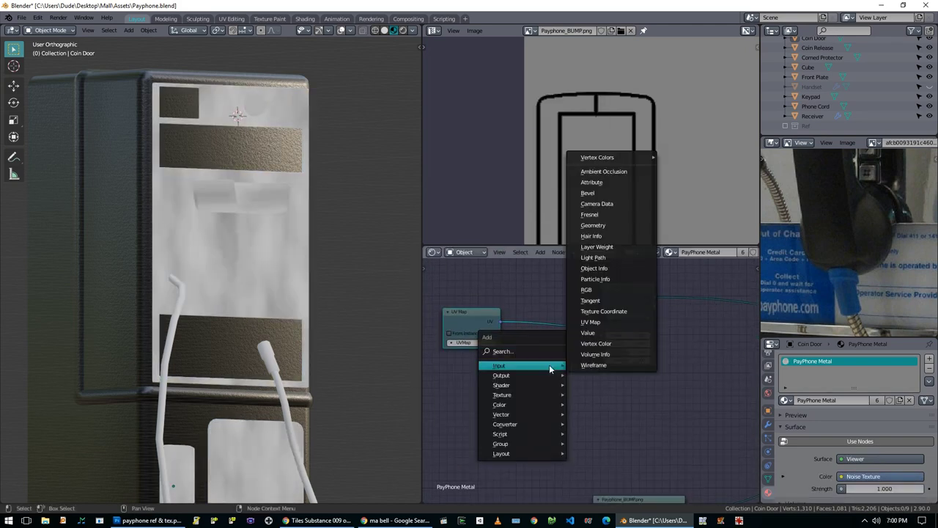
mouse_move(519, 417)
left_click(600, 349)
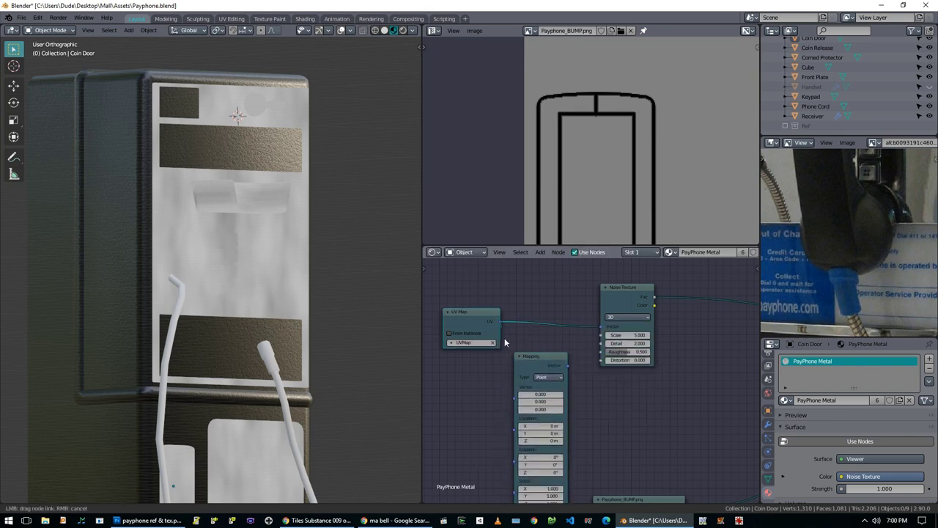
left_click_drag(499, 321, 515, 386)
scroll(529, 372, "up", 2)
middle_click_drag(538, 361, 495, 360)
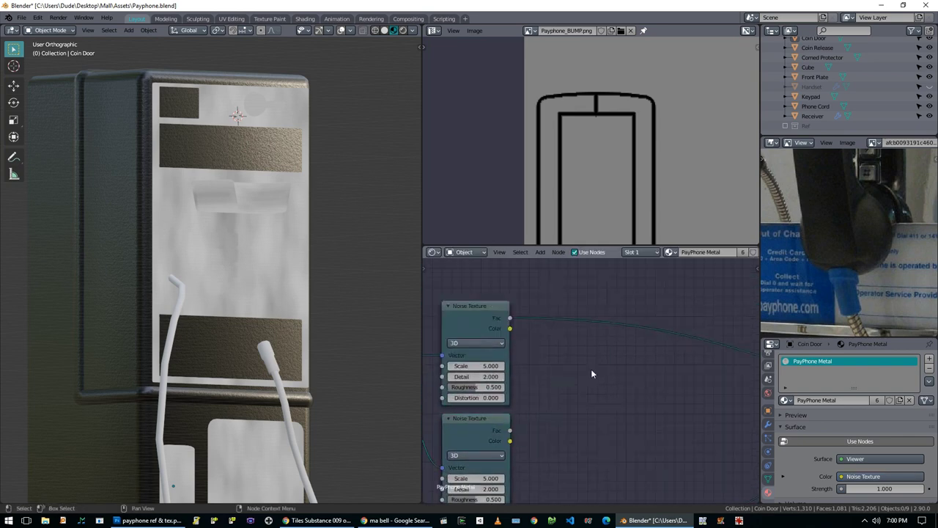
Step: Insert a Math node on the noise link and set its operation to Subtract
key("shift+a")
mouse_move(569, 379)
left_click(630, 303)
left_click(582, 352)
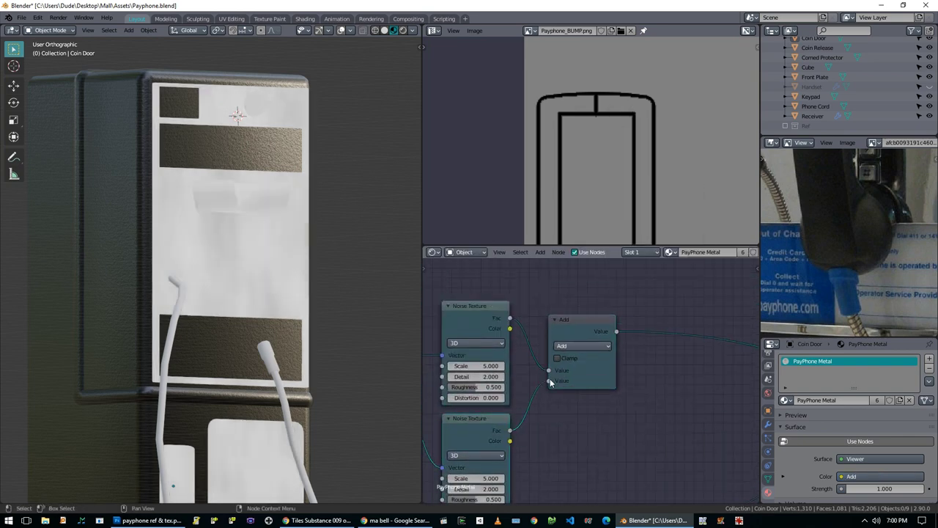
left_click(581, 346)
left_click(308, 404)
scroll(494, 404, "up", 5)
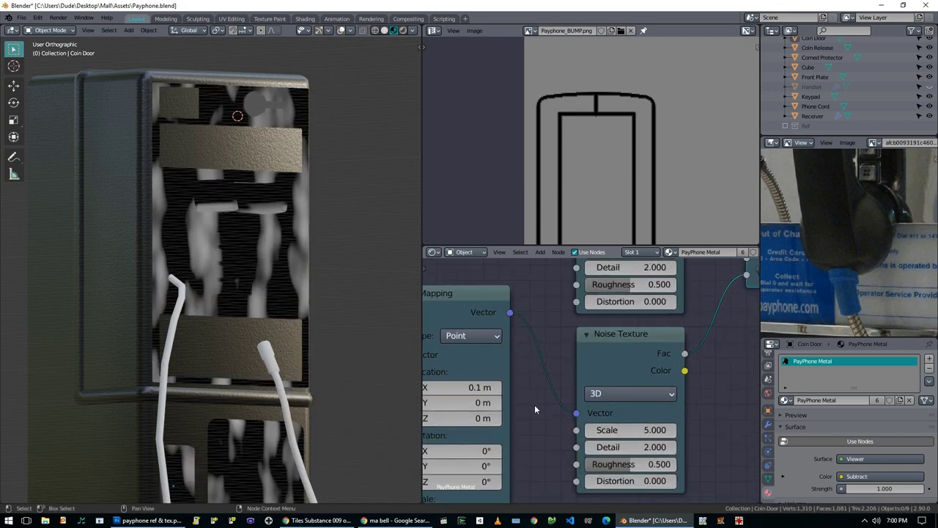
Step: Set the Mapping Location X to 0.001 m and keep the second noise's Scale at 10
left_click(549, 398)
key("Return")
left_click(550, 382)
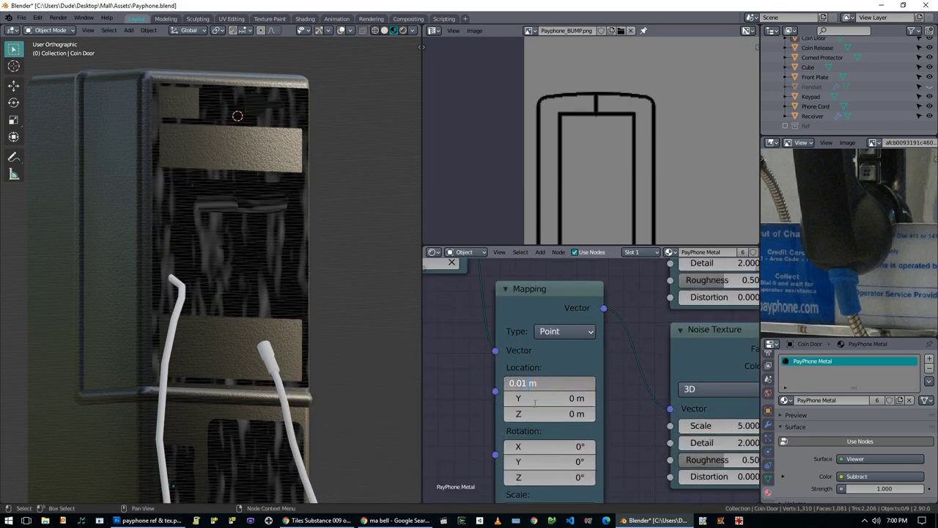
type("0.001")
key("Return")
middle_click_drag(306, 265, 294, 279)
scroll(587, 382, "down", 1)
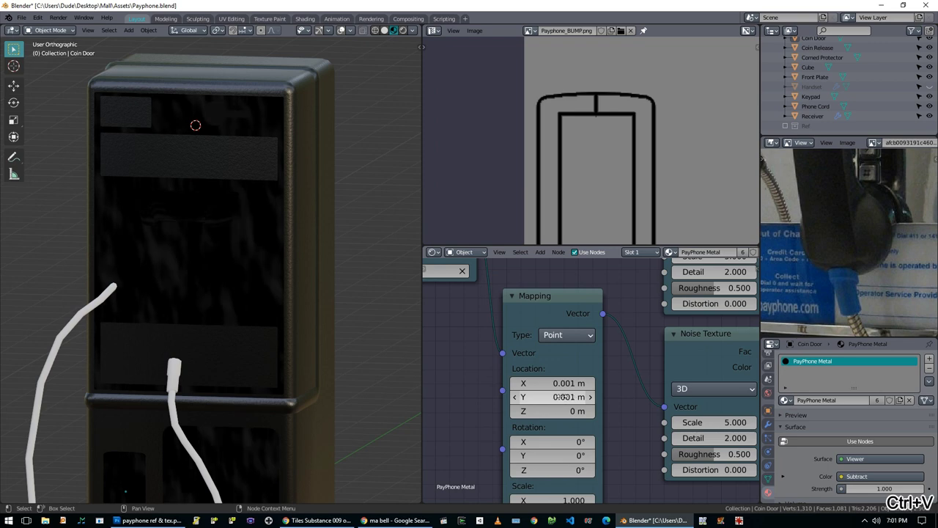
scroll(563, 396, "down", 3)
scroll(517, 338, "up", 1)
left_click(517, 337, "ctrl+shift")
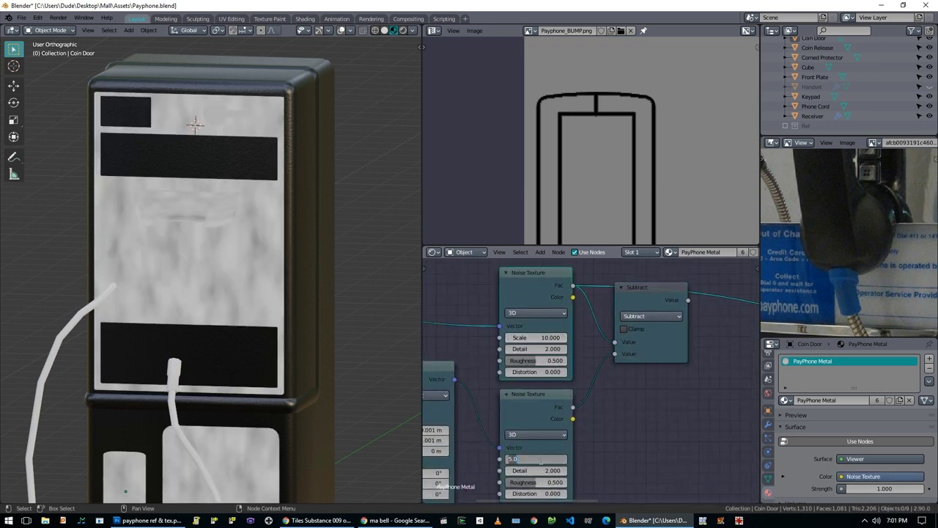
key("Escape")
scroll(461, 356, "down", 2)
Step: Add a Texture Coordinate node and link its Object output into Mapping's Vector
key("shift+a")
mouse_move(440, 309)
left_click(532, 245)
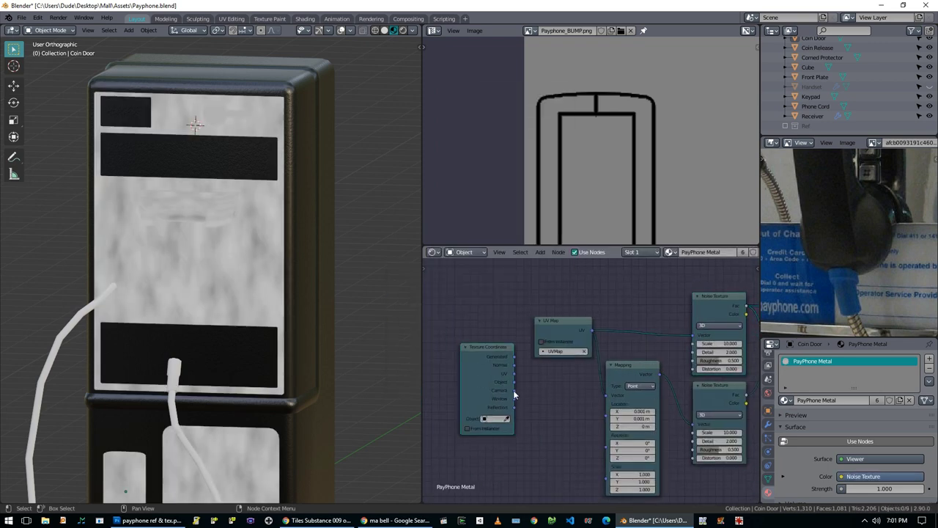
scroll(513, 394, "down", 1)
left_click_drag(463, 356, 544, 371)
scroll(491, 362, "up", 2)
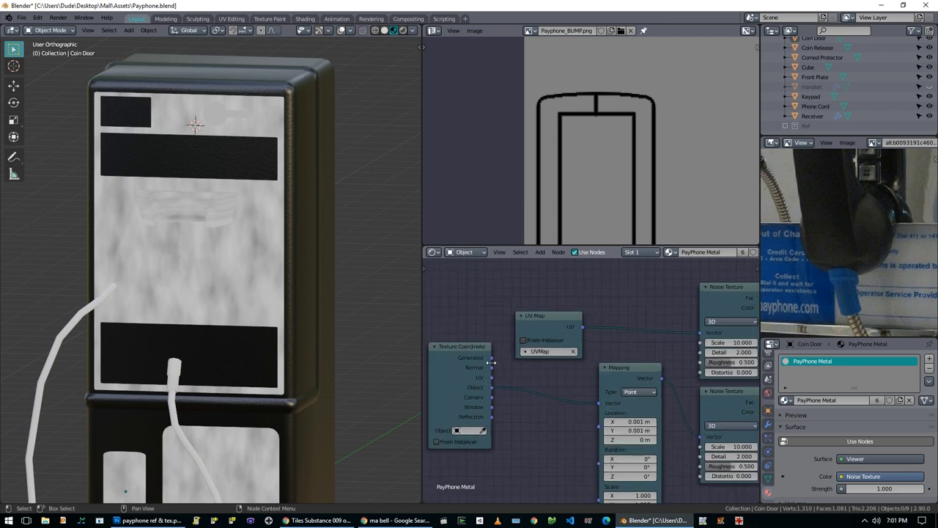
scroll(598, 405, "up", 2)
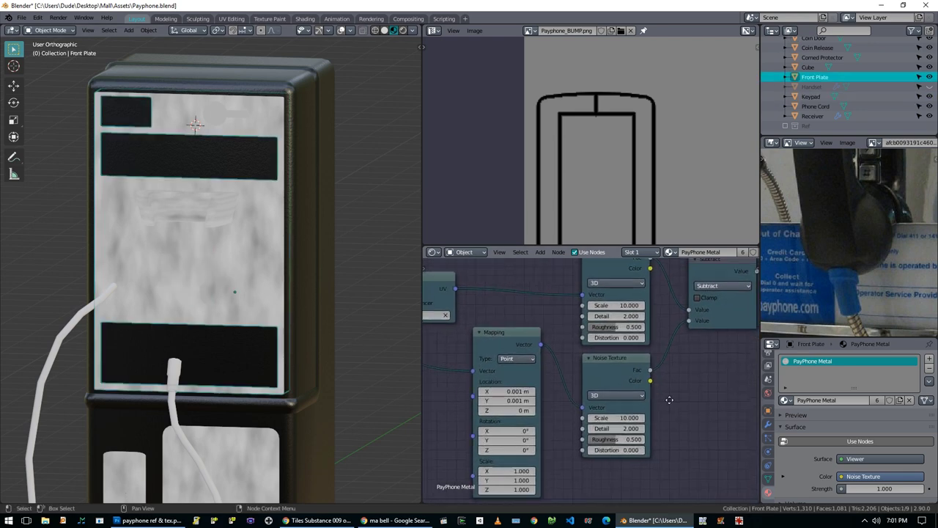
Step: Set a Noise Texture's Detail to 10 and adjust the Mapping Location X and Y offsets
double_click(573, 331)
key("Return")
scroll(501, 440, "up", 3)
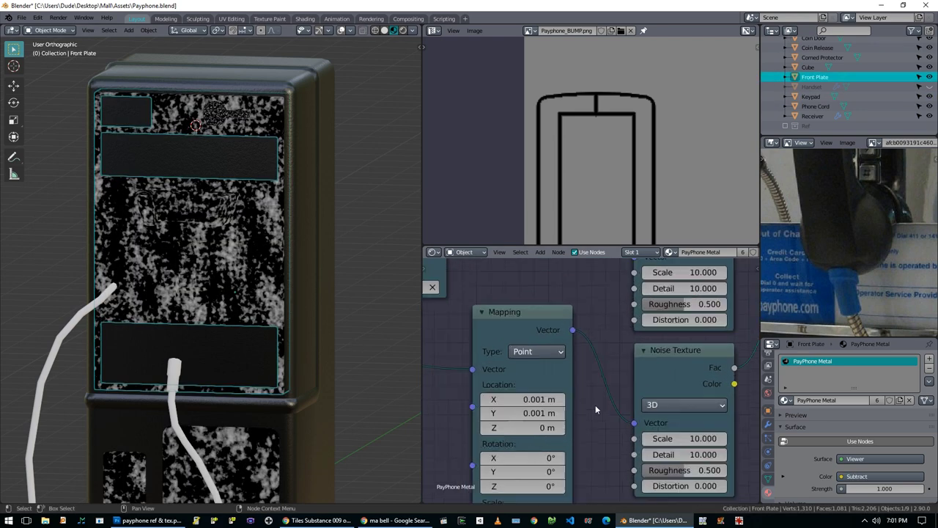
left_click(469, 410)
scroll(557, 327, "down", 4)
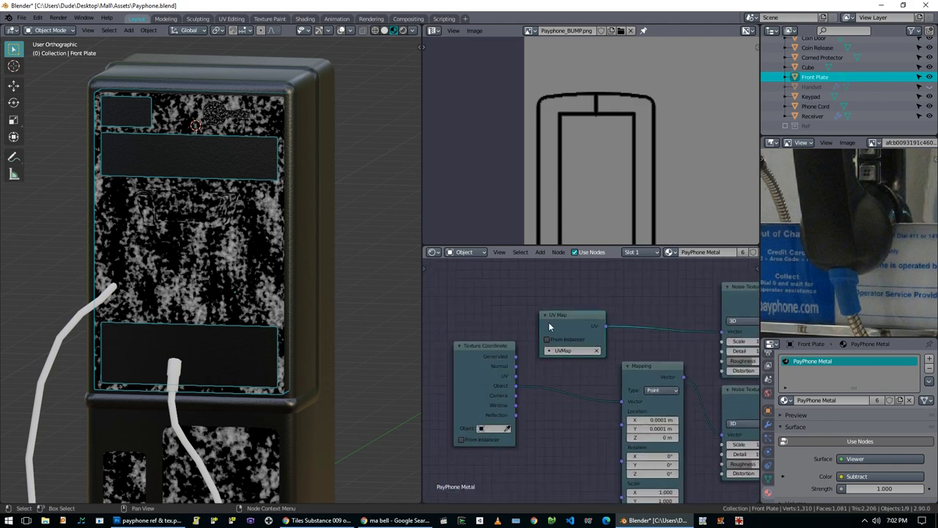
scroll(555, 341, "up", 3)
left_click(578, 403)
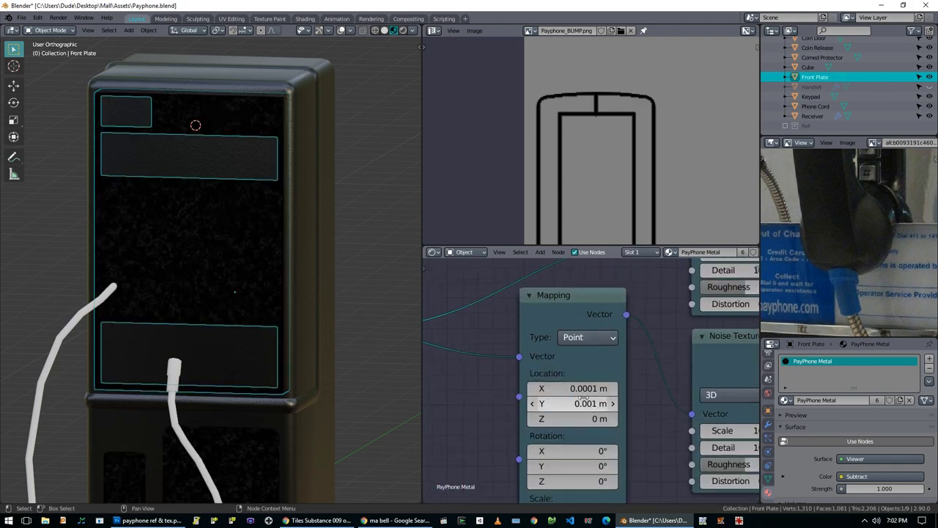
scroll(211, 258, "up", 3)
scroll(210, 258, "down", 3)
Step: Pan to the Noise Texture nodes and frame all nodes in the editor
middle_click_drag(650, 454, 650, 374)
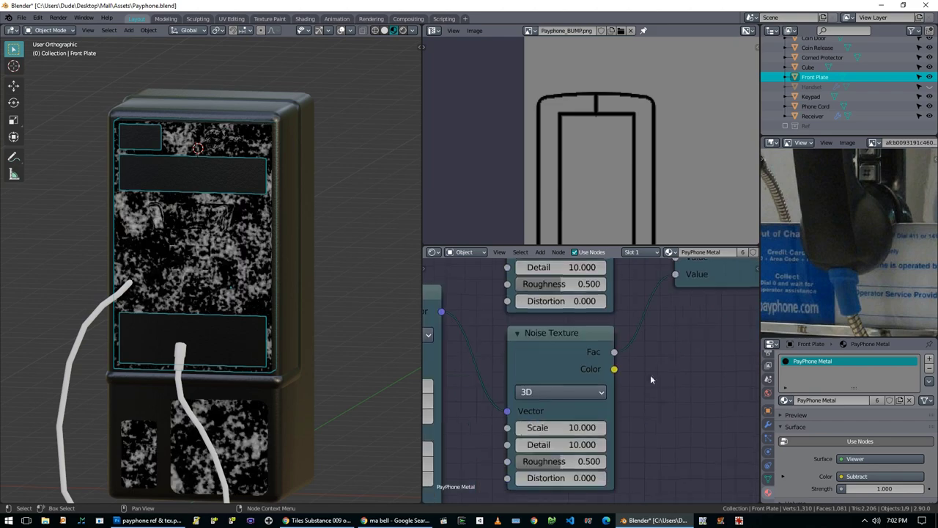
scroll(227, 256, "up", 3)
scroll(235, 278, "down", 4)
scroll(611, 417, "down", 4)
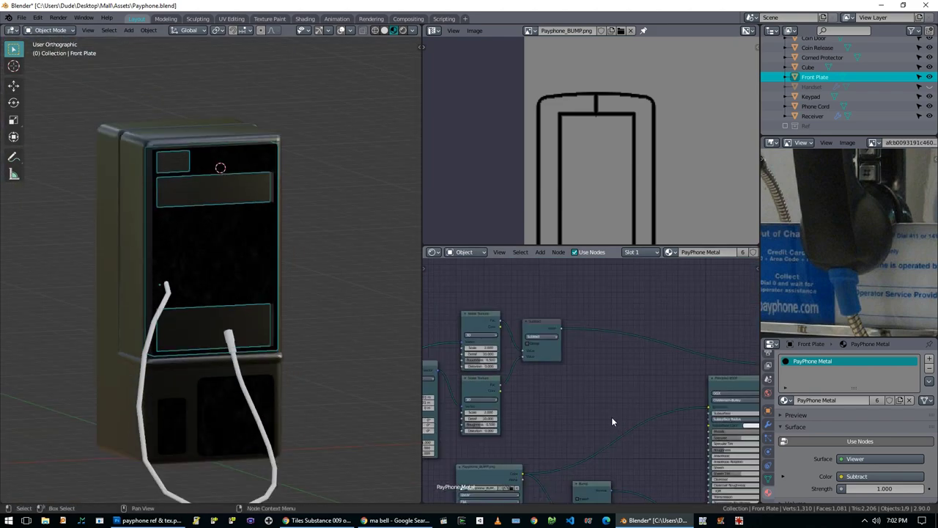
scroll(636, 401, "down", 2)
key("shift+a")
key("Escape")
key("Home")
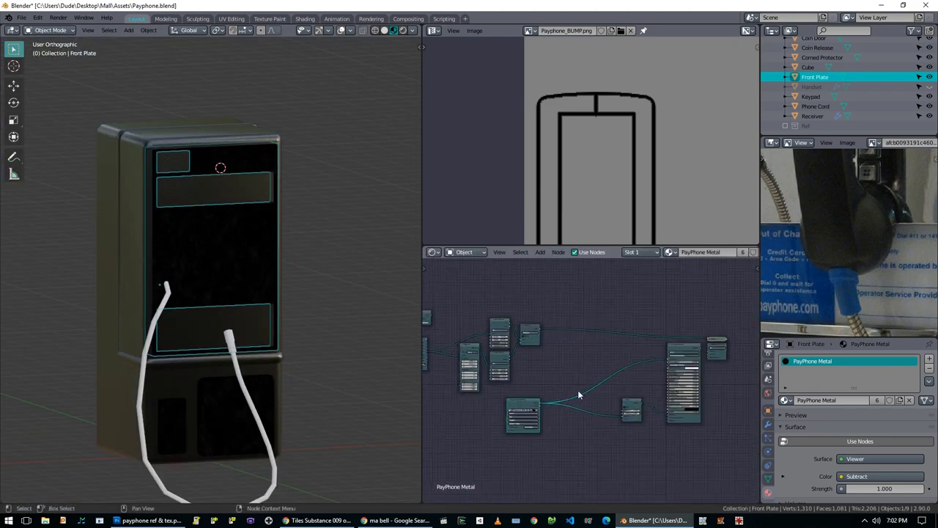
Step: Add a Mix color node and set its blend mode to Add
key("shift+a")
mouse_move(546, 390)
left_click(608, 297)
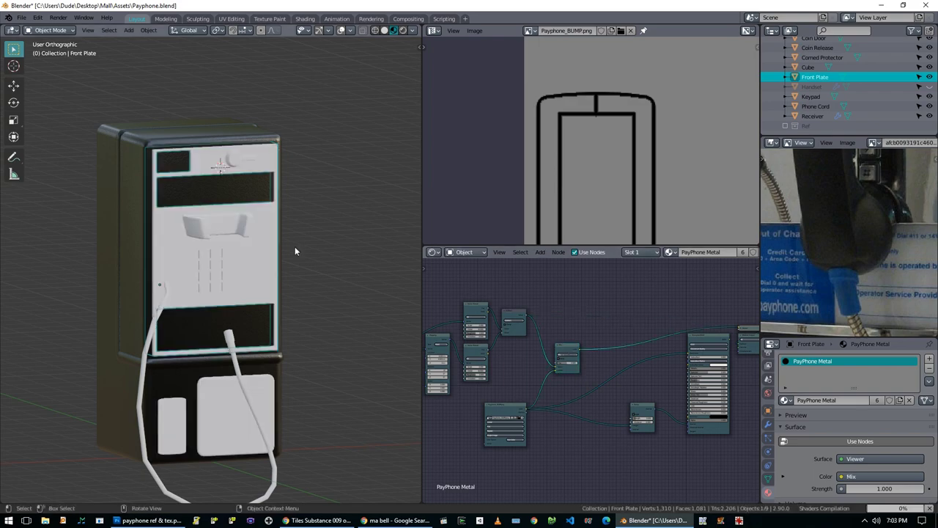
scroll(295, 247, "up", 5)
scroll(564, 359, "up", 3)
left_click(546, 338)
scroll(546, 315, "up", 4)
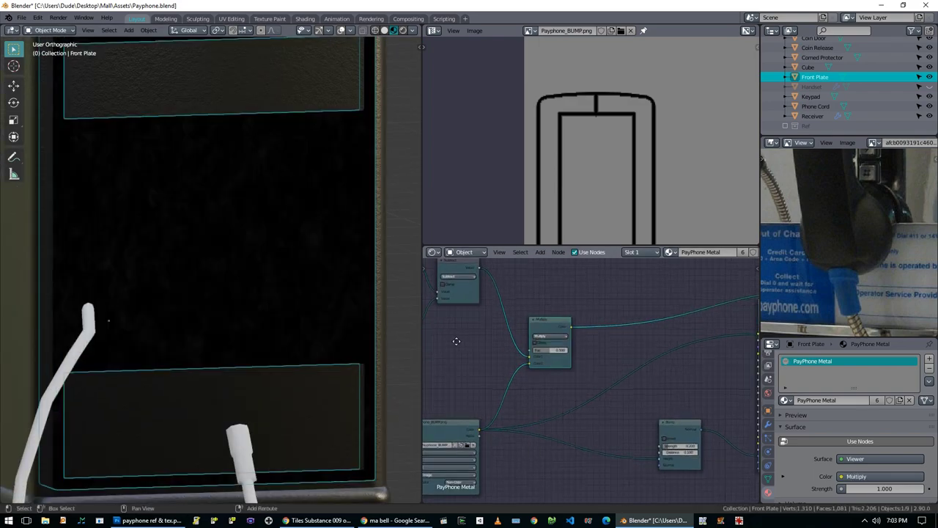
left_click(553, 398)
Step: Change the Mix blend mode to Overlay, viewing the keypad square-on
left_click(549, 288)
middle_click_drag(308, 279, 225, 268)
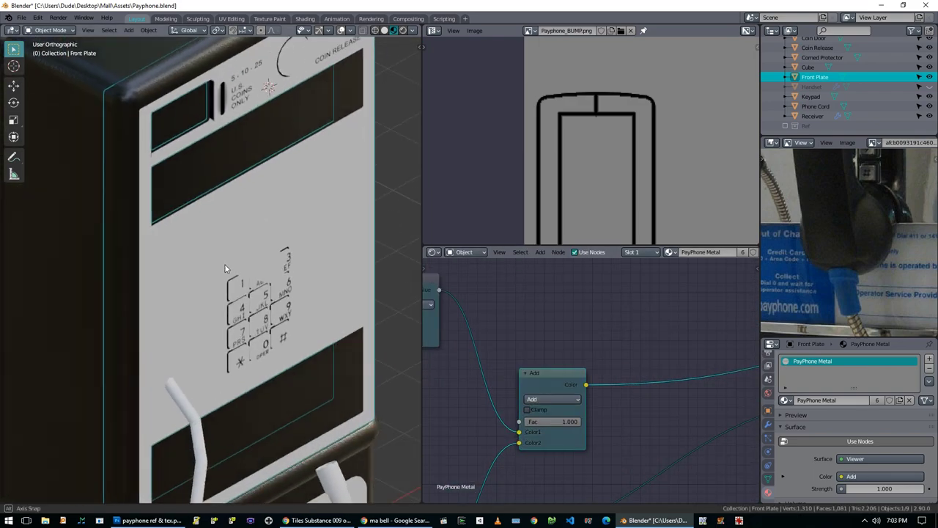
left_click(554, 398)
left_click(553, 286)
middle_click_drag(315, 315, 279, 324)
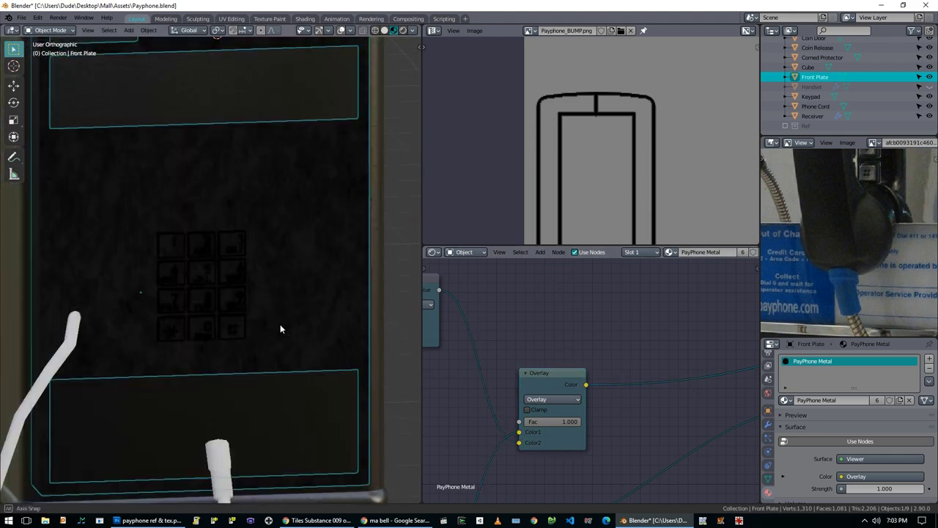
scroll(544, 389, "down", 3)
middle_click_drag(545, 389, 579, 392)
Step: Compare the full Principled BSDF material with the Overlay result previewed on the model
left_click(740, 367, "ctrl+shift")
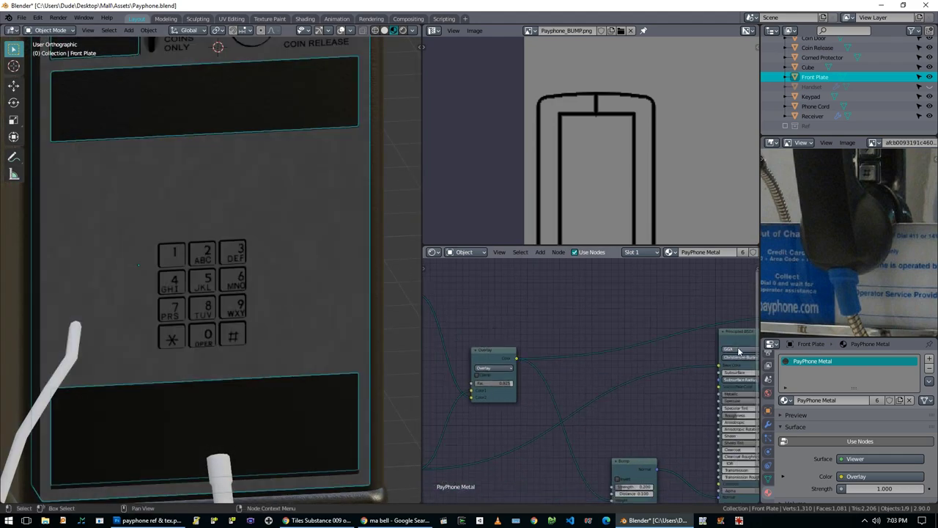
mouse_move(266, 254)
middle_mouse_down()
mouse_move(276, 206)
mouse_move(286, 220)
middle_mouse_up()
scroll(513, 374, "up", 3)
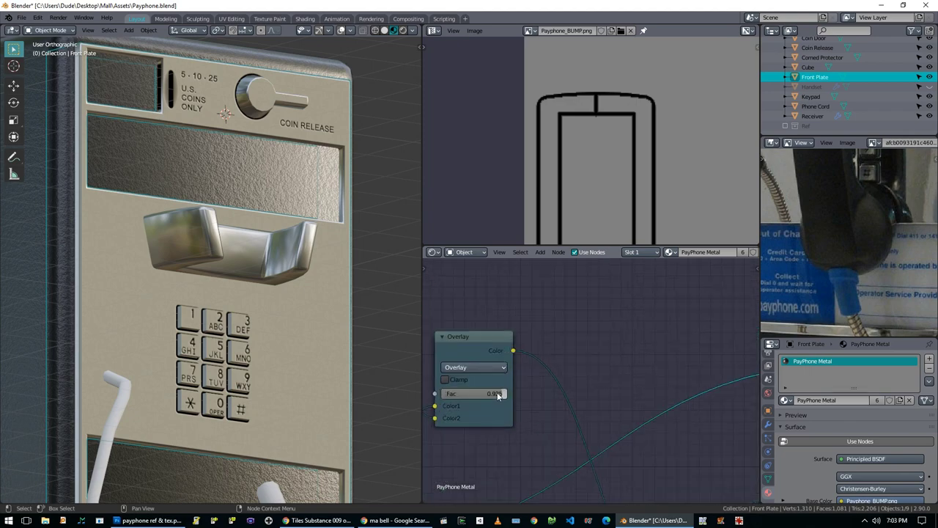
scroll(627, 403, "down", 2)
left_click(628, 335, "ctrl+shift")
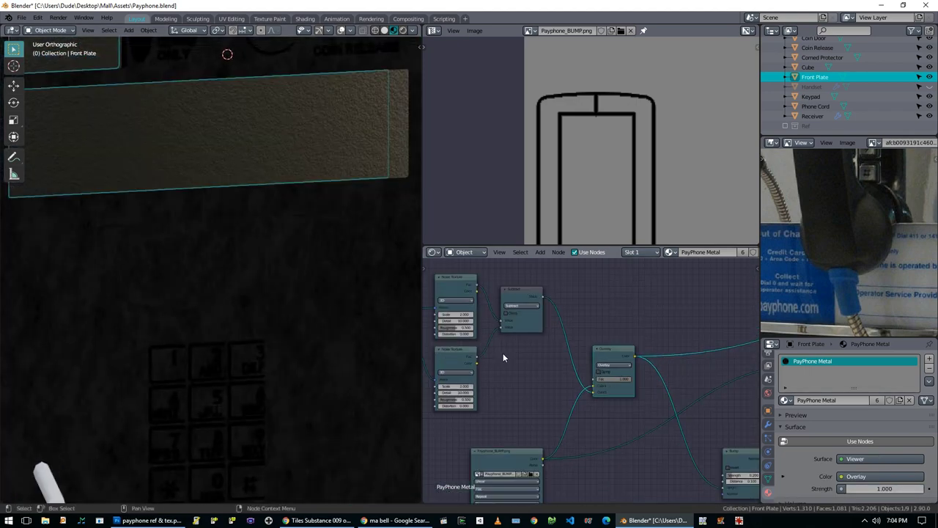
Step: Try a Bright Contrast node after the Subtract node, then delete it
key("shift+a")
left_click(610, 308)
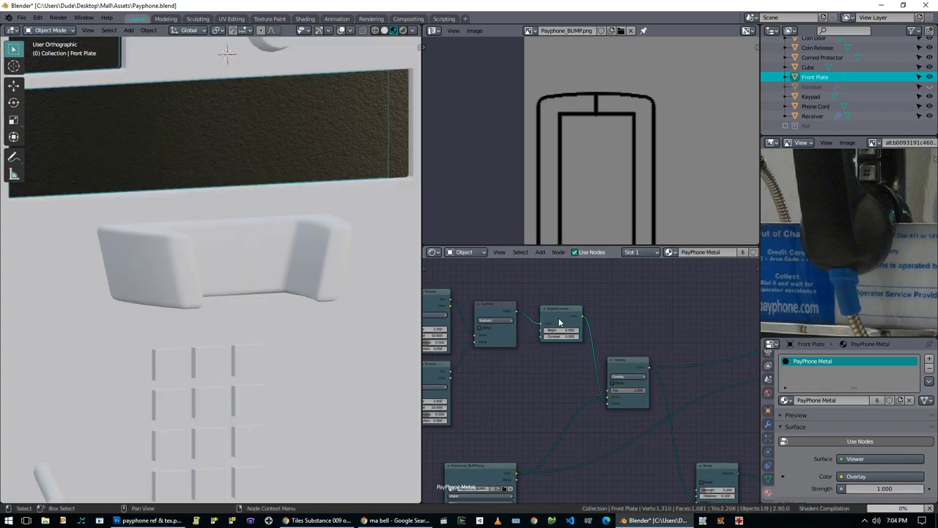
left_click(542, 357)
scroll(542, 357, "up", 2)
mouse_move(549, 320)
left_mouse_down()
mouse_move(572, 320)
mouse_move(565, 311)
mouse_move(561, 321)
left_mouse_up()
scroll(561, 321, "down", 2)
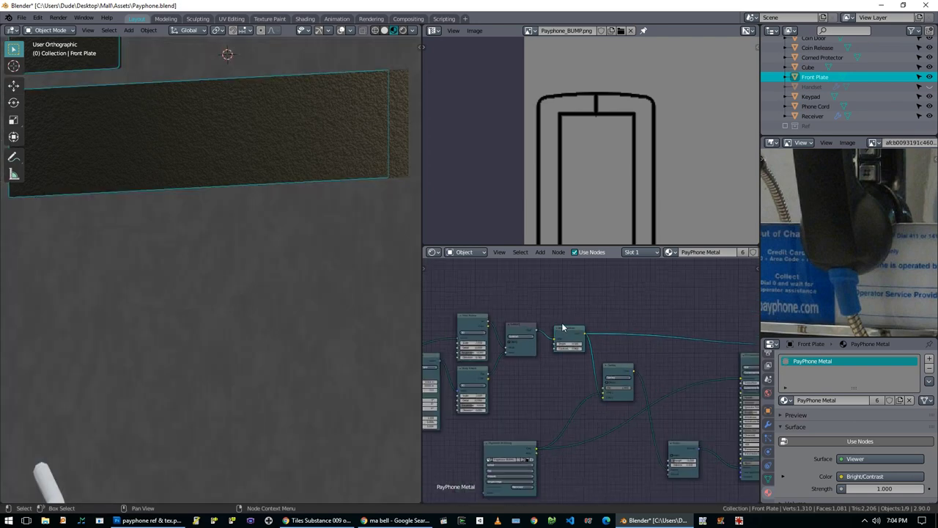
key("x")
Step: Add a ColorRamp, preview its output, and slide its stop near the left end
key("shift+a")
mouse_move(576, 328)
key("Escape")
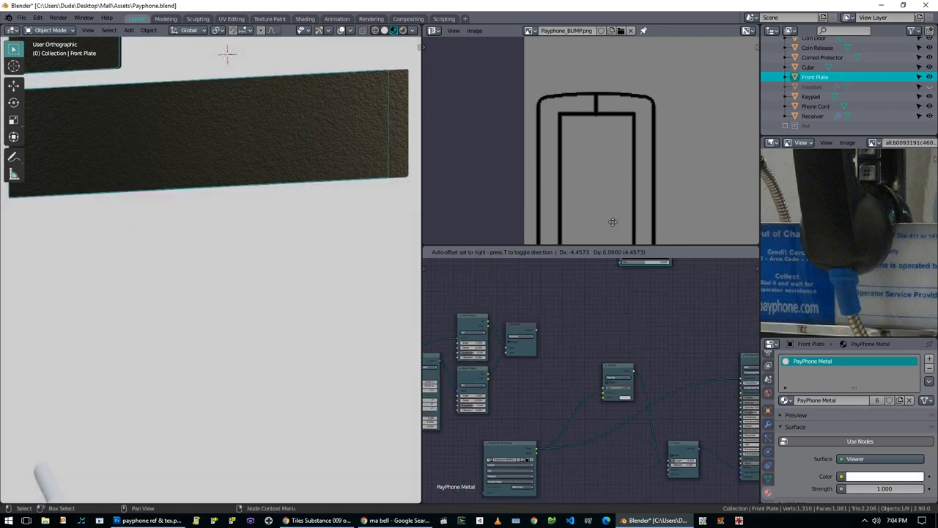
scroll(531, 326, "up", 2)
left_click(530, 327, "ctrl+shift")
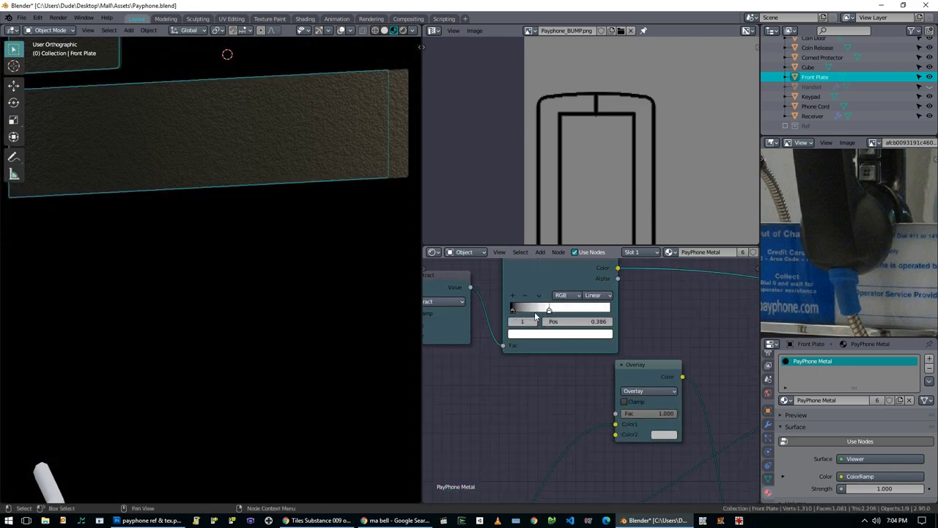
left_click_drag(517, 314, 522, 314)
Step: Set the Mapping Location X to 0.00001 m and Location Y to 0.0001
scroll(499, 362, "down", 3)
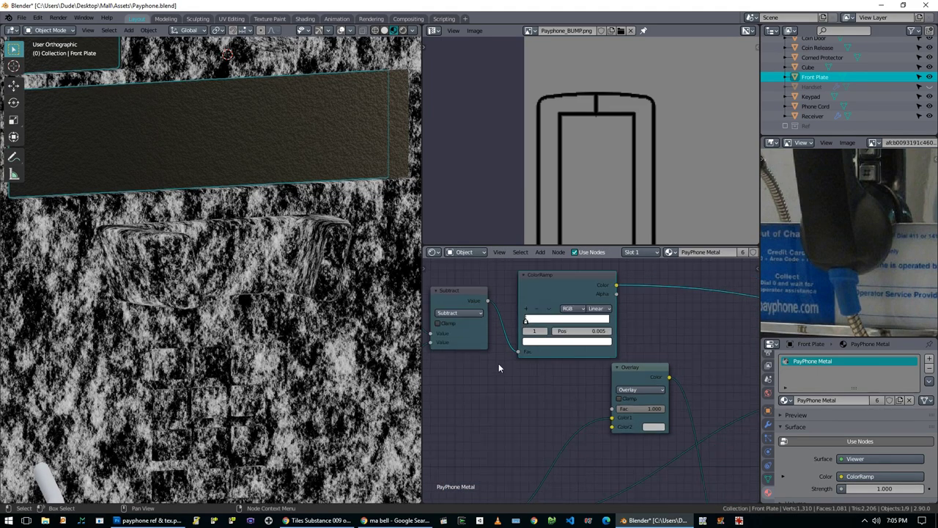
scroll(543, 323, "up", 5)
double_click(513, 300)
type("0.00001")
key("Return")
scroll(544, 321, "up", 2)
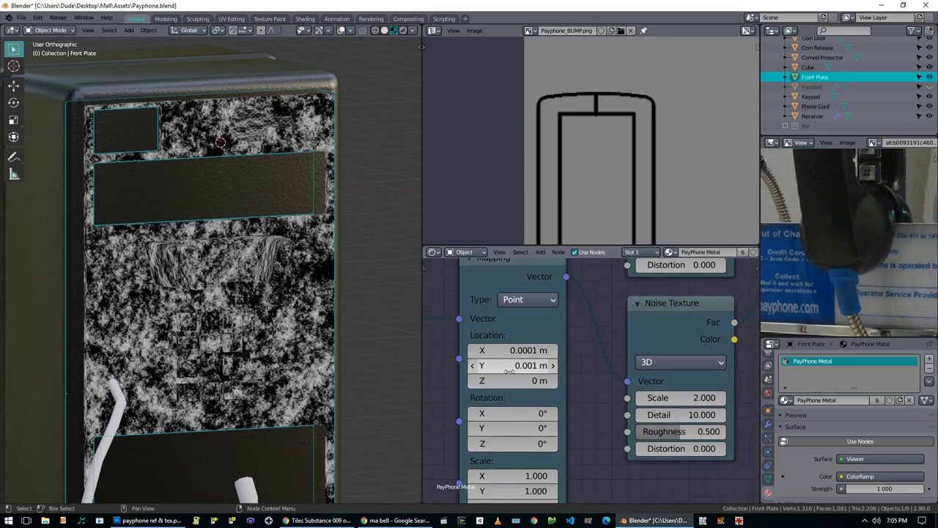
double_click(513, 315)
type("0.0001")
key("Return")
Step: Preview the Overlay blend on the front plate, then reconnect Principled BSDF as Surface
scroll(545, 329, "up", 2)
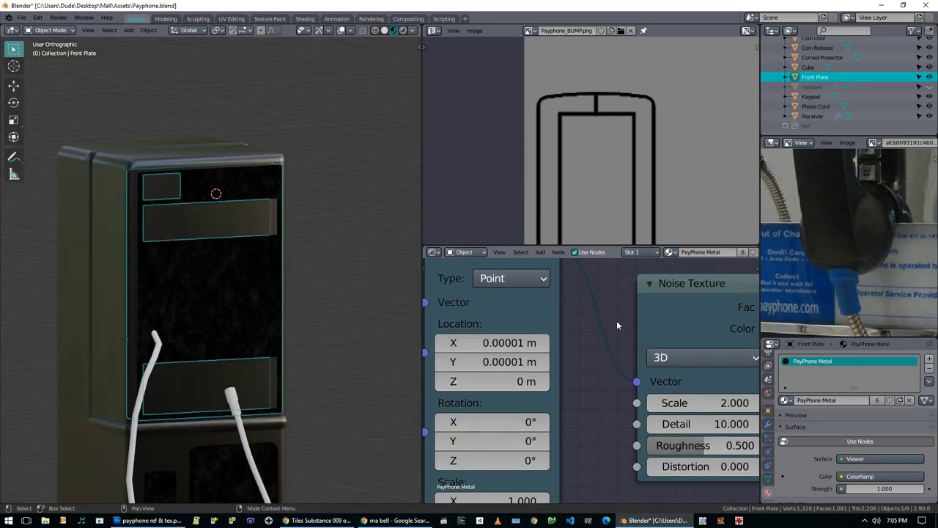
scroll(616, 320, "right", 5, "ctrl")
scroll(558, 348, "left", 2, "ctrl")
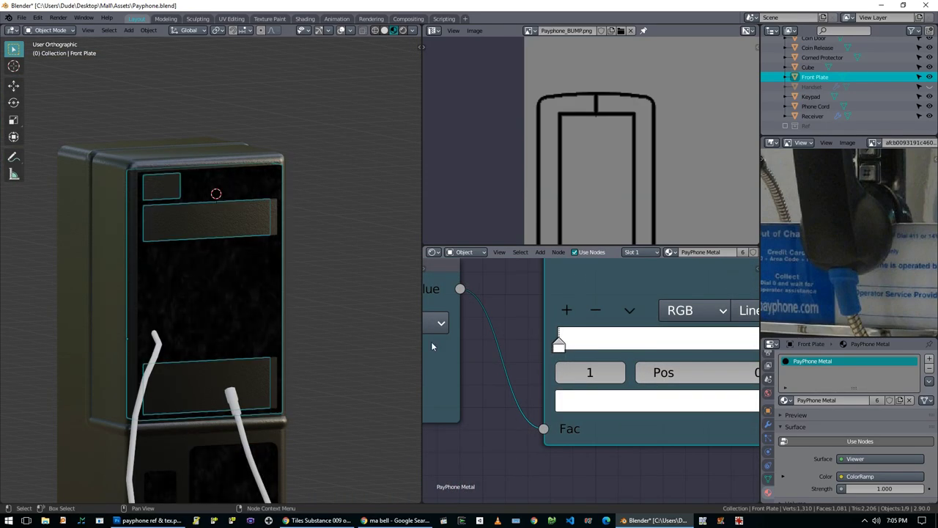
scroll(431, 342, "down", 3)
scroll(485, 402, "up", 3)
scroll(739, 382, "down", 3)
middle_click_drag(738, 382, 632, 326)
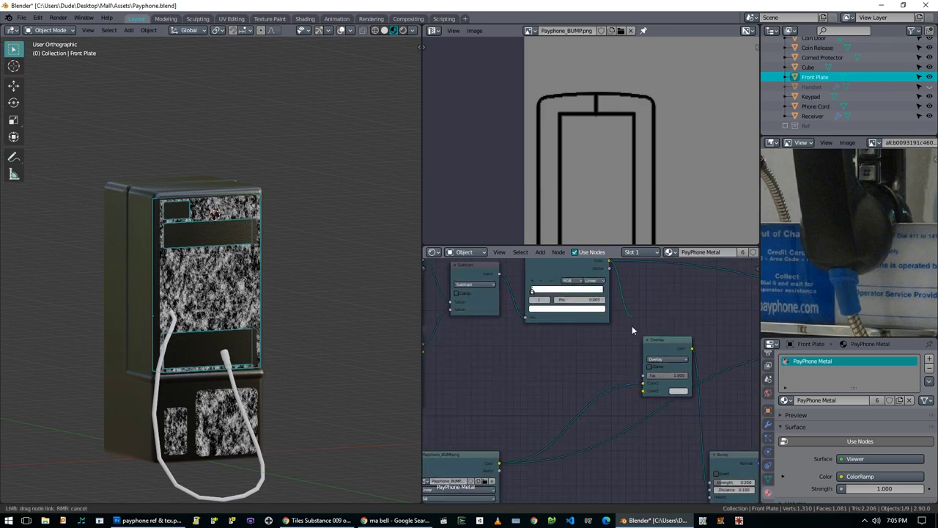
left_click(657, 348, "ctrl+shift")
left_click(586, 326, "ctrl+shift")
Step: Lower the Overlay node's Fac to 0.025
scroll(554, 404, "up", 2)
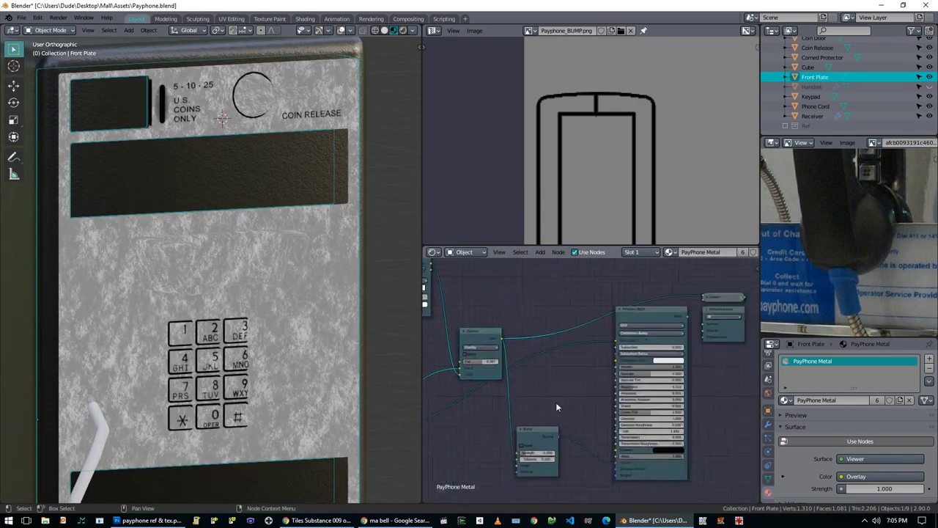
scroll(208, 159, "up", 2)
middle_click_drag(529, 332, 595, 313)
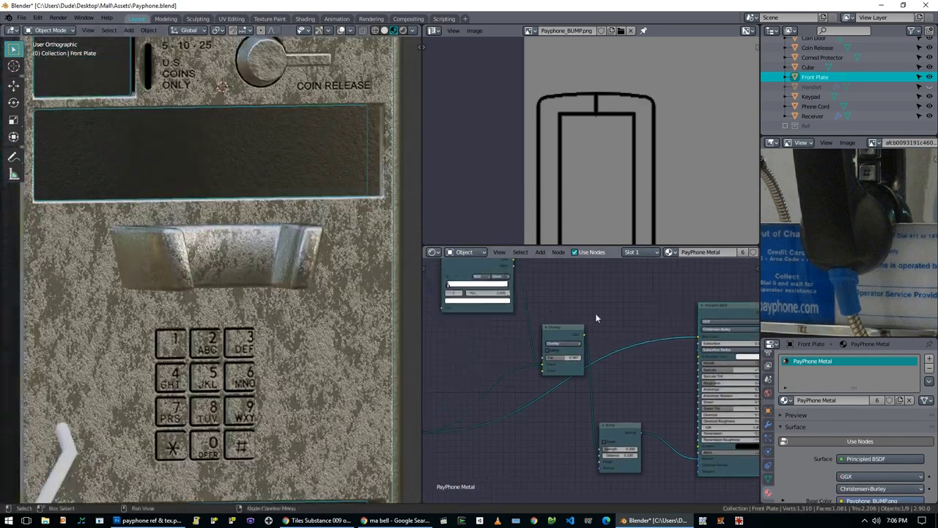
scroll(595, 313, "up", 2)
left_click_drag(557, 349, 542, 349)
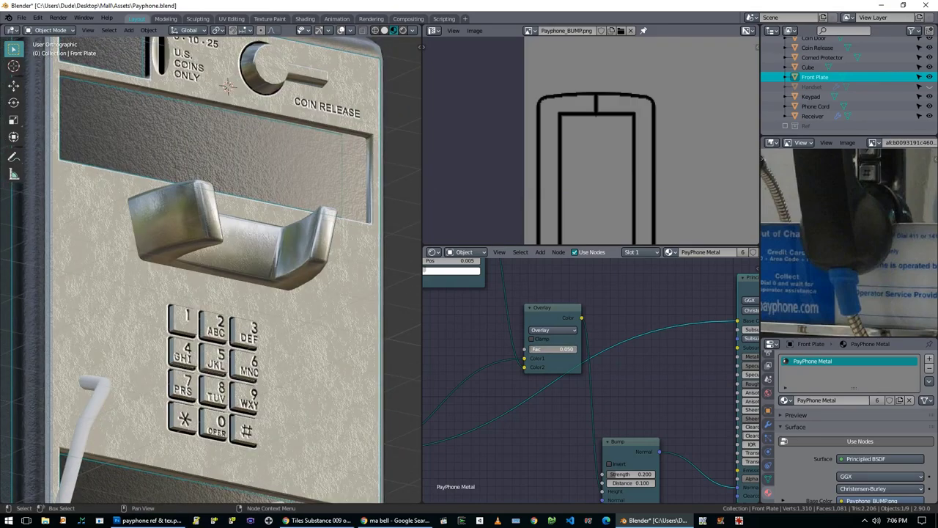
scroll(334, 361, "down", 3)
Step: Inspect the metal from a three-quarter view, then select the phone cord and enter Edit Mode
middle_click_drag(334, 361, 235, 271)
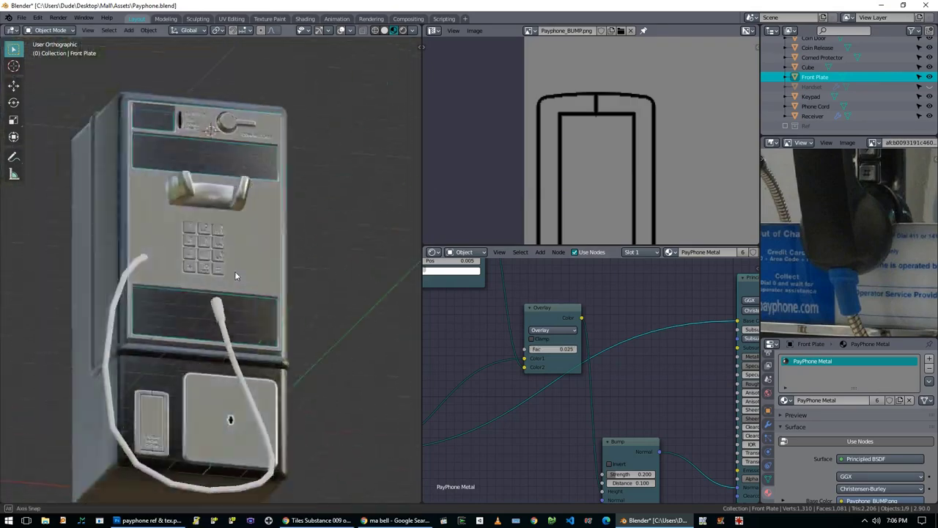
scroll(266, 323, "up", 4)
scroll(267, 323, "down", 4)
middle_click_drag(186, 345, 206, 264)
key("alt+a")
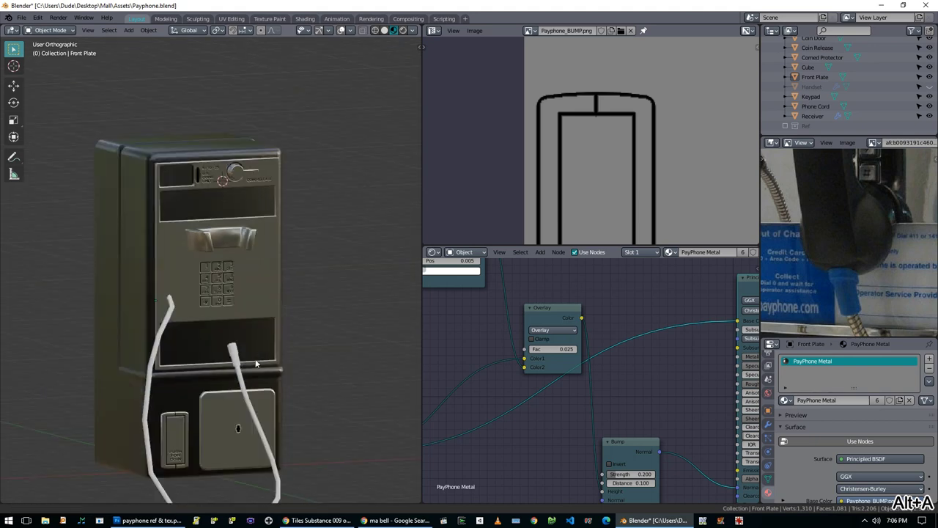
left_click(204, 254)
key("Tab")
scroll(204, 254, "up", 3)
Step: Select the whole cord mesh and unwrap it with Cube Projection UVs
key("a")
key("u")
left_click(175, 231)
scroll(114, 174, "up", 3)
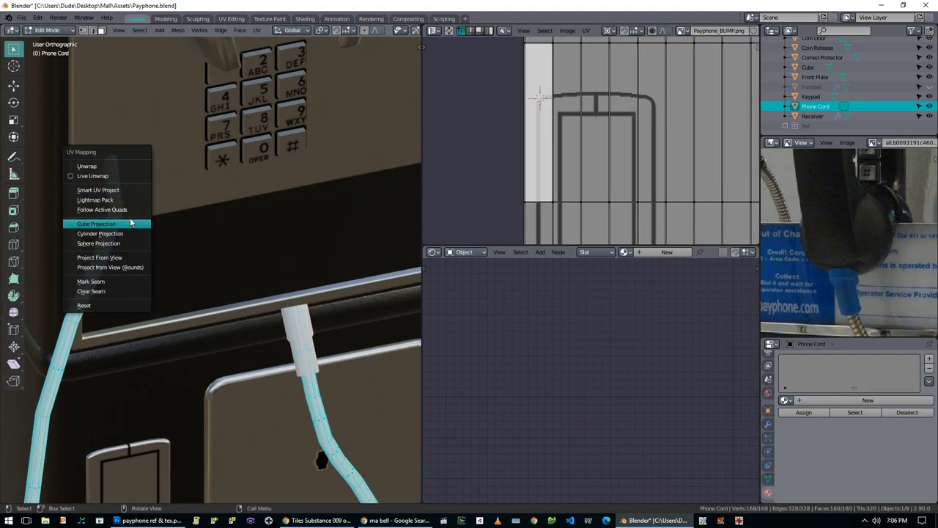
left_click(131, 222)
Step: Create the PayPhoneCord material and add a ColorRamp node feeding its Base Color
left_click(824, 399)
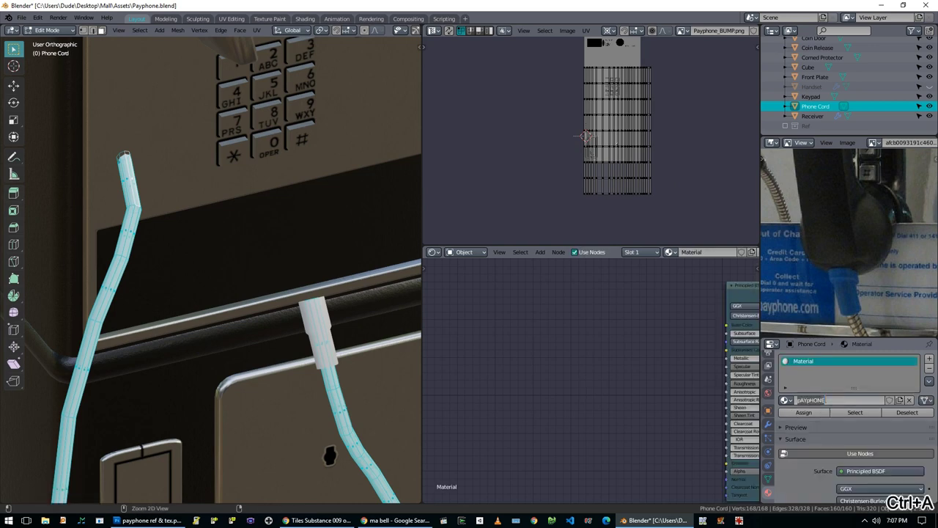
key("Home")
key("shift+a")
mouse_move(515, 374)
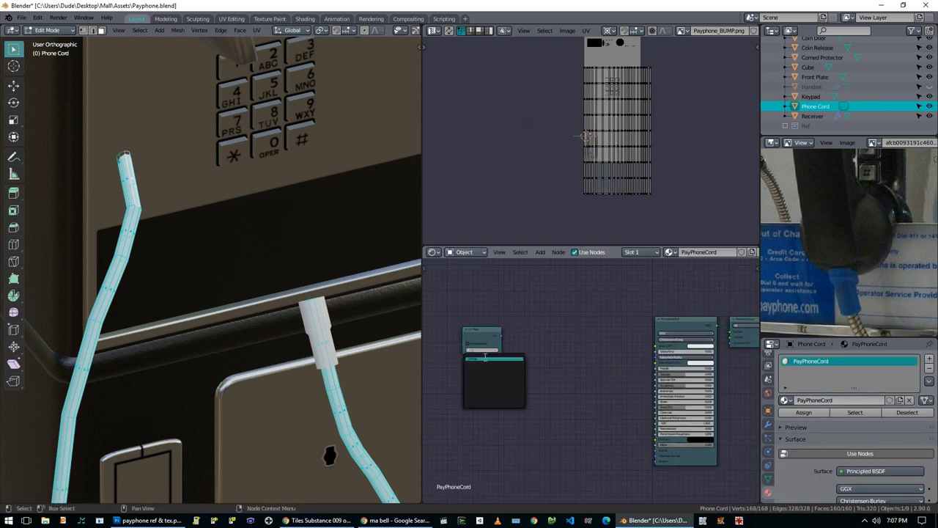
left_click(579, 274)
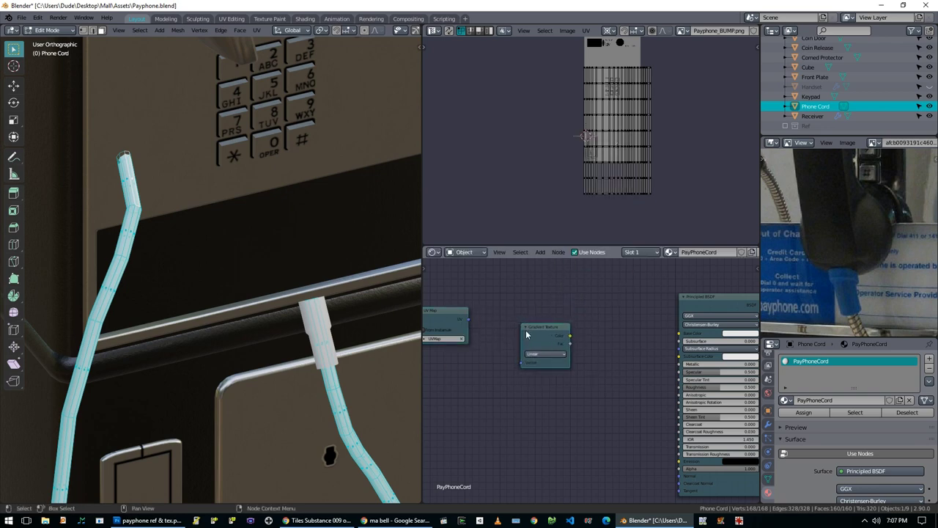
key("shift+a")
mouse_move(482, 356)
left_click(584, 241)
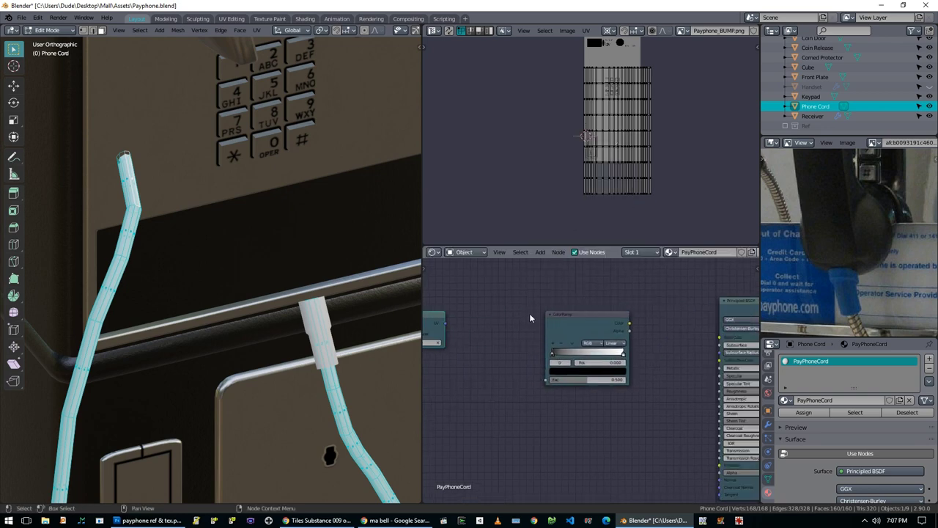
Step: Return to Object Mode and inspect the cord with its new ramp material
key("shift+a")
key("Escape")
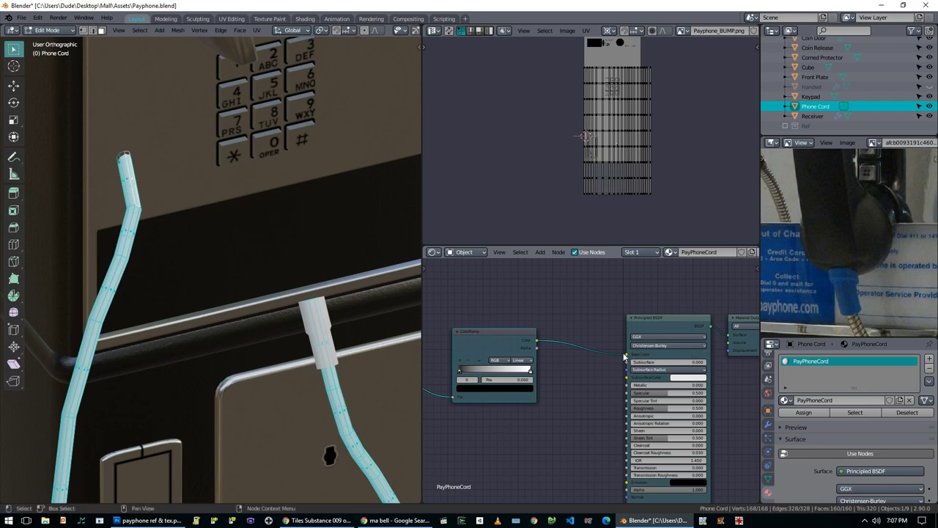
key("Tab")
scroll(208, 278, "up", 5)
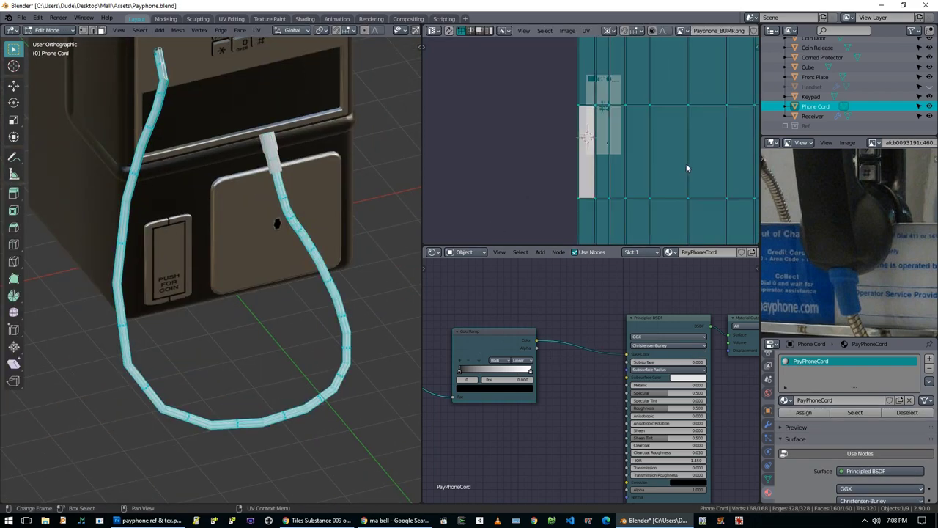
scroll(561, 293, "up", 3)
key("Tab")
scroll(307, 230, "down", 4)
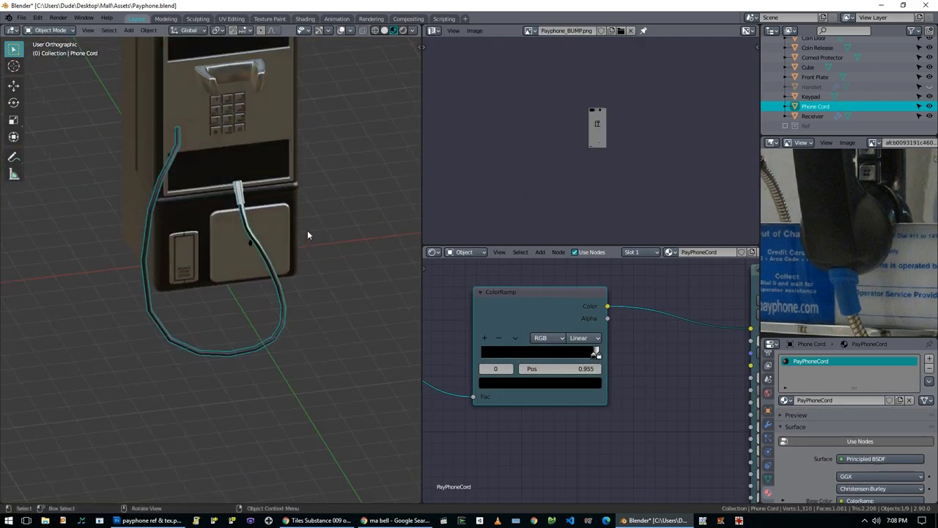
scroll(534, 314, "right", 3, "ctrl")
scroll(581, 335, "left", 5, "ctrl")
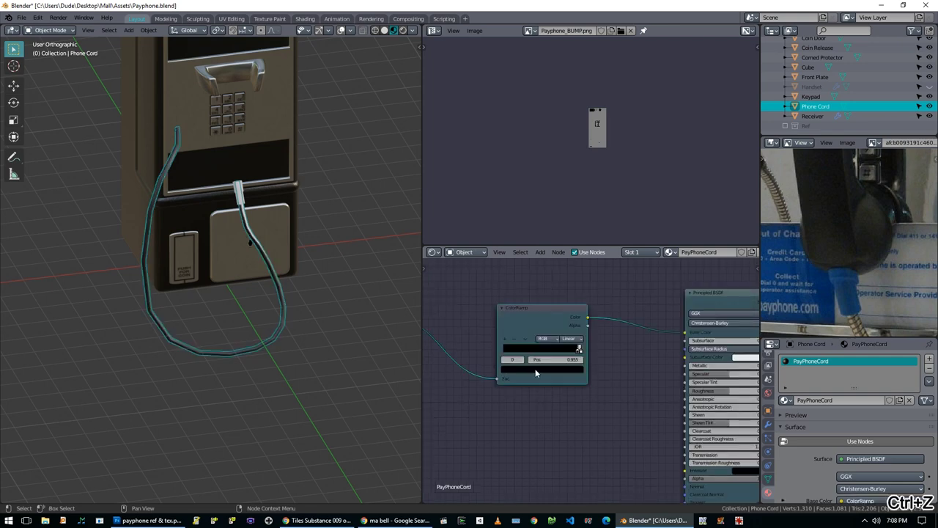
Step: Insert a Separate XYZ node between the UV Map and the ColorRamp
key("shift+a")
mouse_move(565, 371)
mouse_move(526, 381)
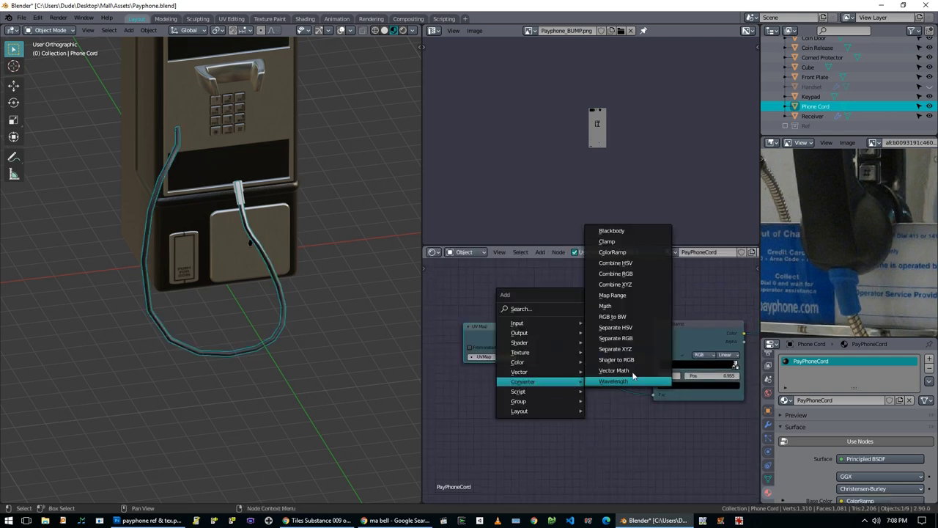
left_click(620, 344)
Step: Nudge the cord's UV grid and reset the ColorRamp to its default stops
key("Tab")
key("g")
left_click(639, 59)
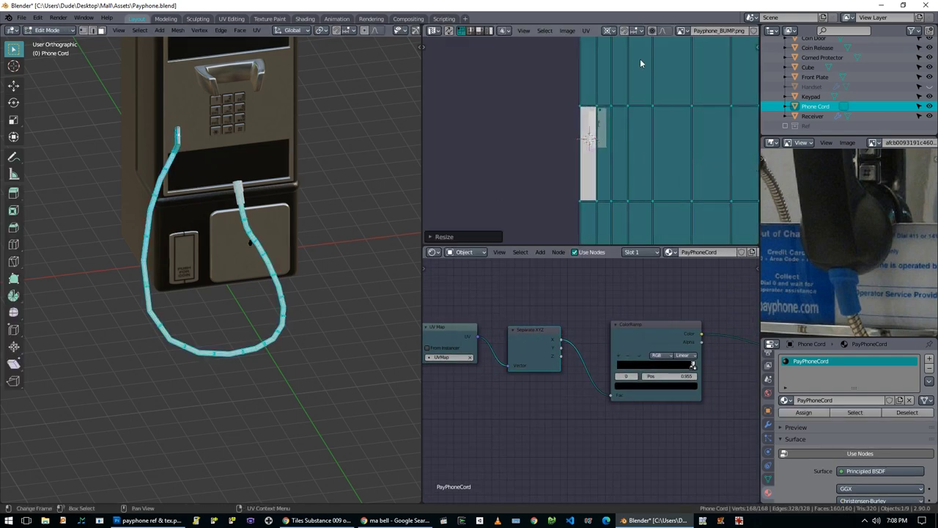
scroll(597, 309, "up", 2)
scroll(597, 309, "right", 5, "ctrl")
scroll(585, 357, "up", 1)
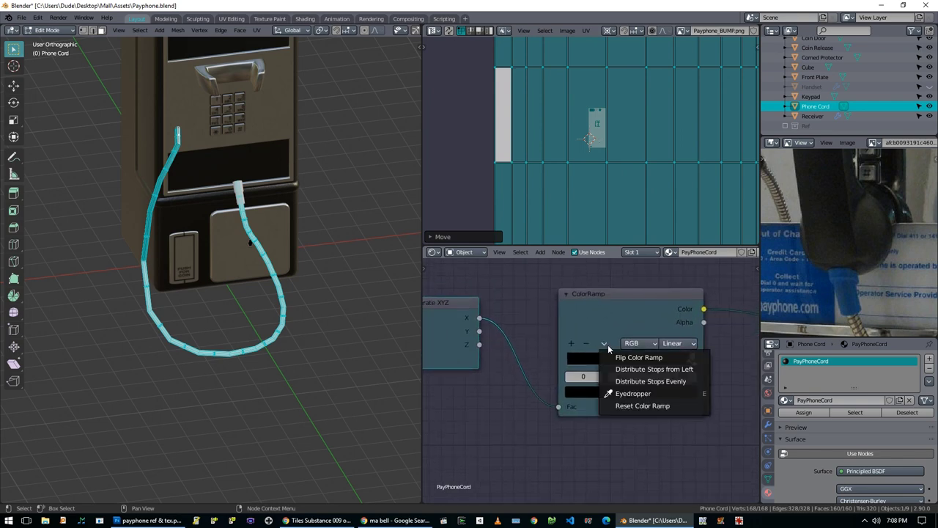
left_click(606, 405)
scroll(605, 406, "down", 3)
scroll(540, 370, "up", 3)
Step: Add a Math node set to Modulo before the ColorRamp
key("shift+a")
mouse_move(529, 312)
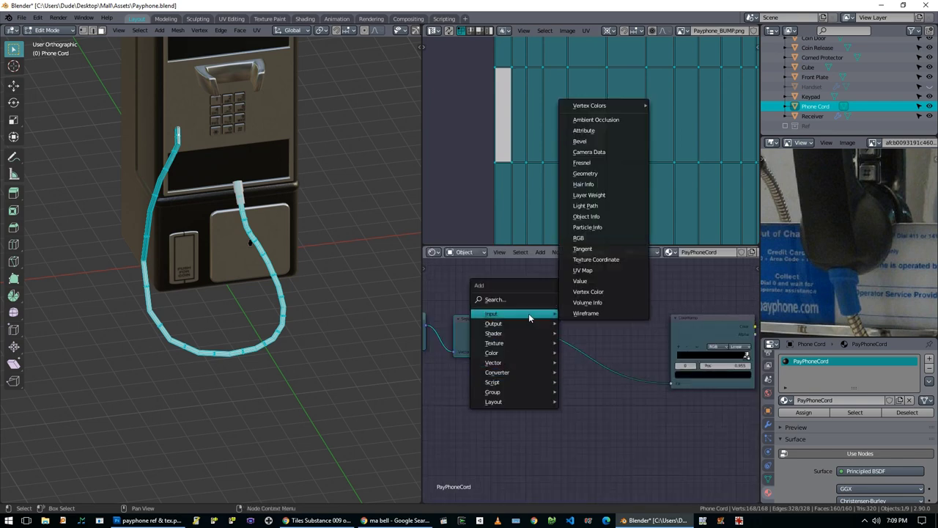
mouse_move(528, 373)
left_click(586, 288)
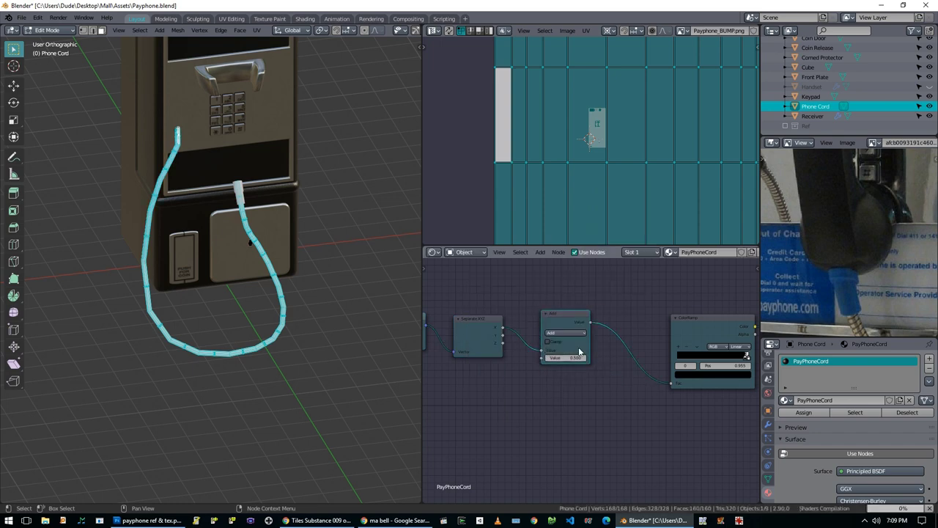
left_click(545, 314)
left_click(544, 314)
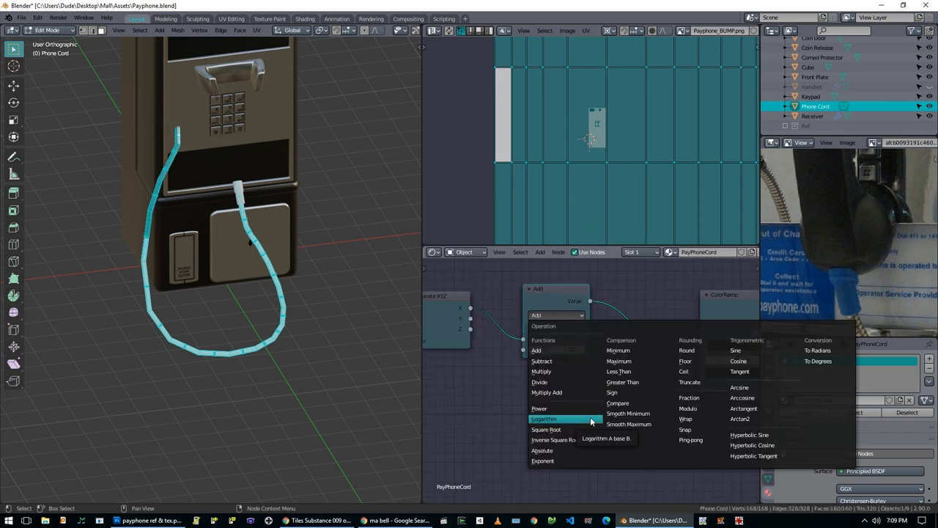
left_click(688, 408)
Step: Scale all of the cord's UVs along X to repeat the bands
middle_click_drag(278, 308, 366, 344)
key("alt+a")
key("a")
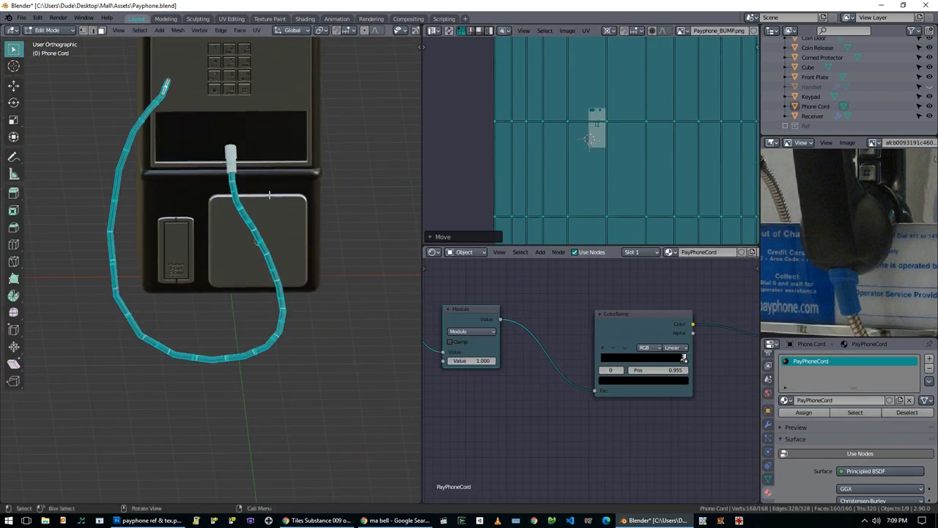
middle_click_drag(269, 194, 194, 199)
key("alt+a")
scroll(194, 200, "up", 3)
scroll(194, 200, "down", 3)
key("a")
scroll(520, 172, "down", 4)
key("s")
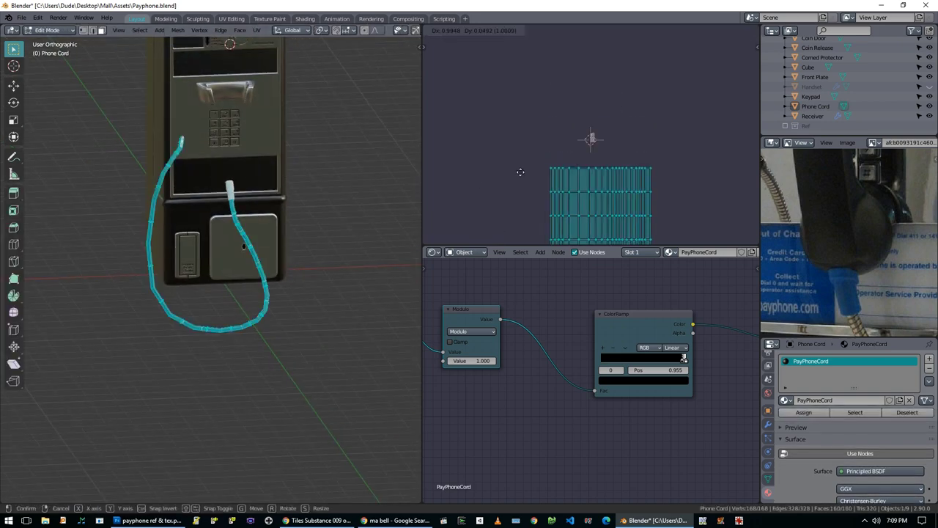
key("x")
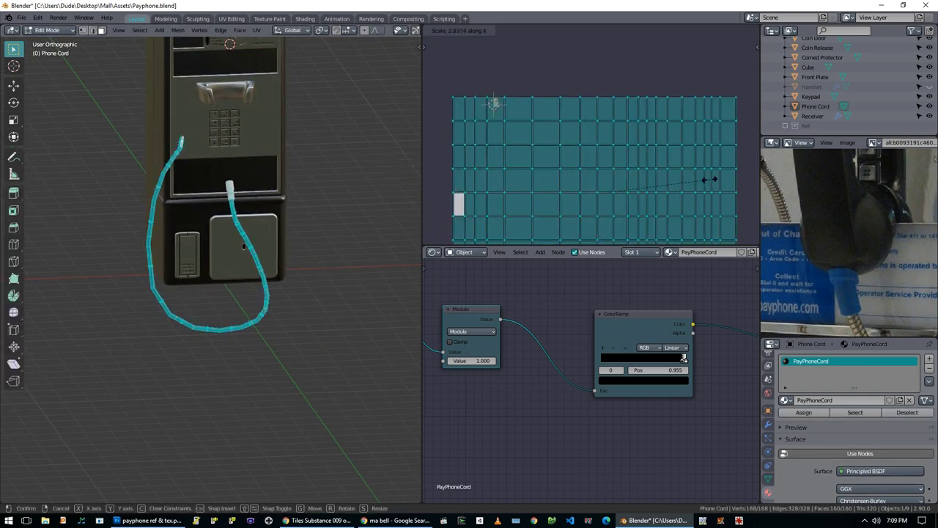
left_click(728, 178)
Step: Flip the ColorRamp's black and white and drag its right stop to narrow the grooves
key("Tab")
scroll(239, 198, "up", 3)
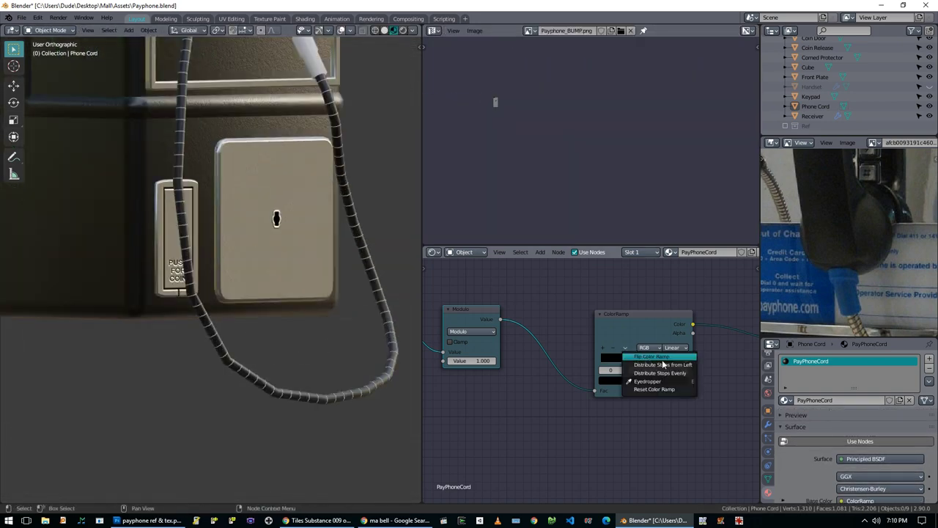
left_click(651, 356)
scroll(703, 380, "up", 2)
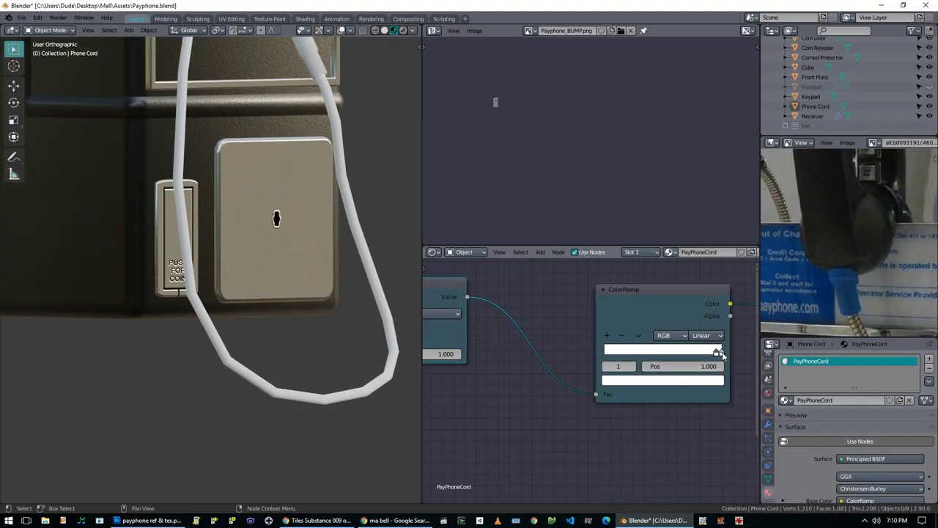
left_click(660, 378)
left_click(709, 353)
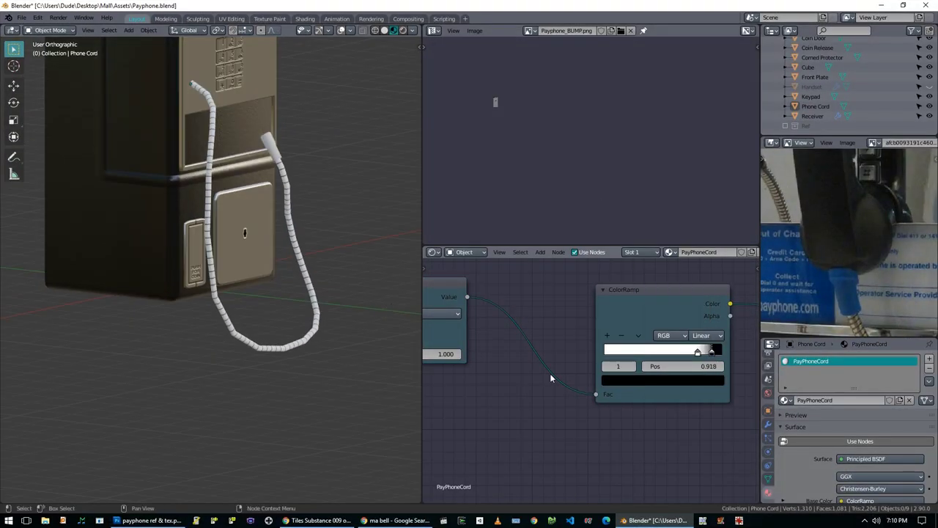
scroll(561, 402, "down", 4, "ctrl")
scroll(217, 249, "up", 5)
scroll(600, 396, "down", 4)
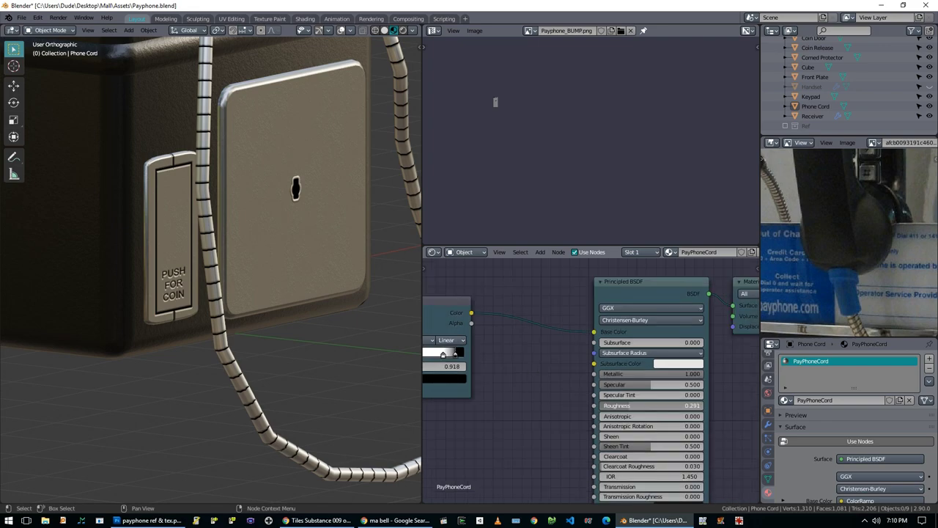
Step: Add a Bump node driven by the ColorRamp for groove relief
key("shift+a")
mouse_move(578, 396)
left_click(640, 395)
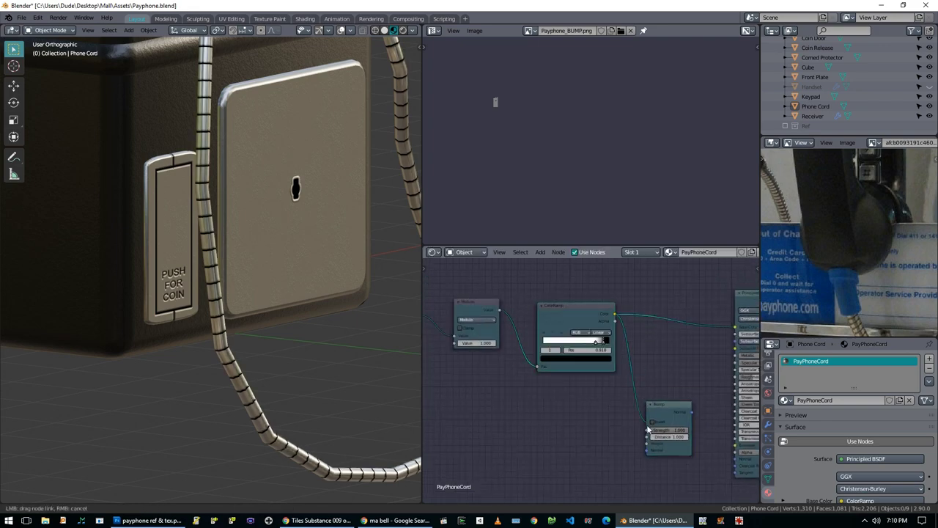
left_click(602, 389)
scroll(602, 388, "up", 2)
scroll(200, 257, "up", 5)
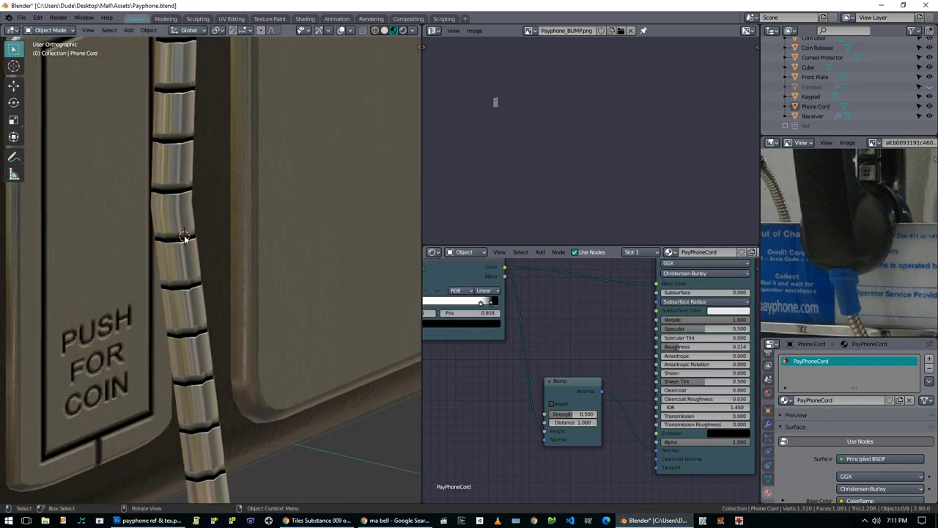
scroll(185, 238, "down", 6)
scroll(264, 242, "up", 2)
Step: Select the Corned Protector and give it a new material
left_click(822, 57)
left_click(850, 454)
double_click(835, 400)
Step: Name the material 'Handset Cord Rubber' and give it a blue base colour
type("Handset Cord")
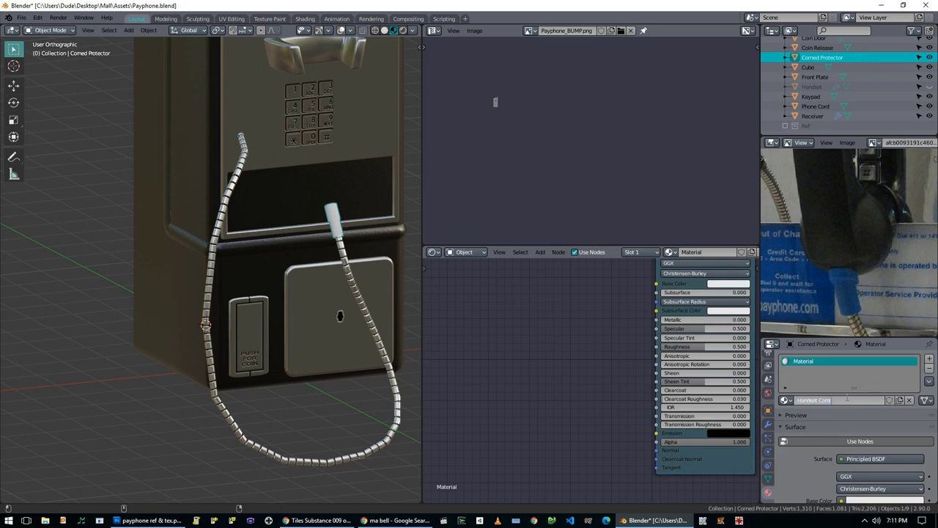
type(" Rubber")
key("Return")
left_click(643, 332)
scroll(308, 293, "up", 3)
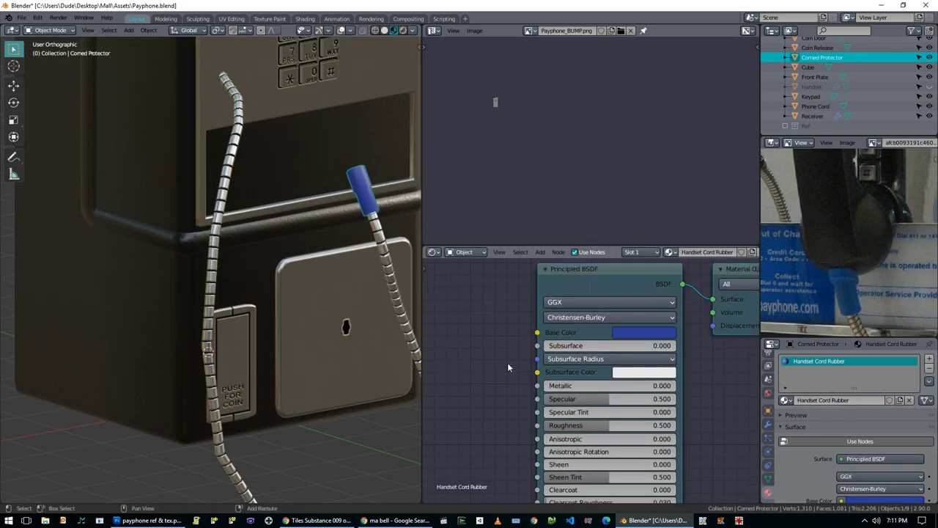
scroll(507, 362, "up", 1)
Step: Set a cyan Subsurface Color and Subsurface weight of 0.1
left_click(641, 415)
left_click(660, 263)
scroll(595, 385, "up", 1)
left_click(595, 384)
type("0.01")
key("Return")
scroll(340, 234, "up", 8)
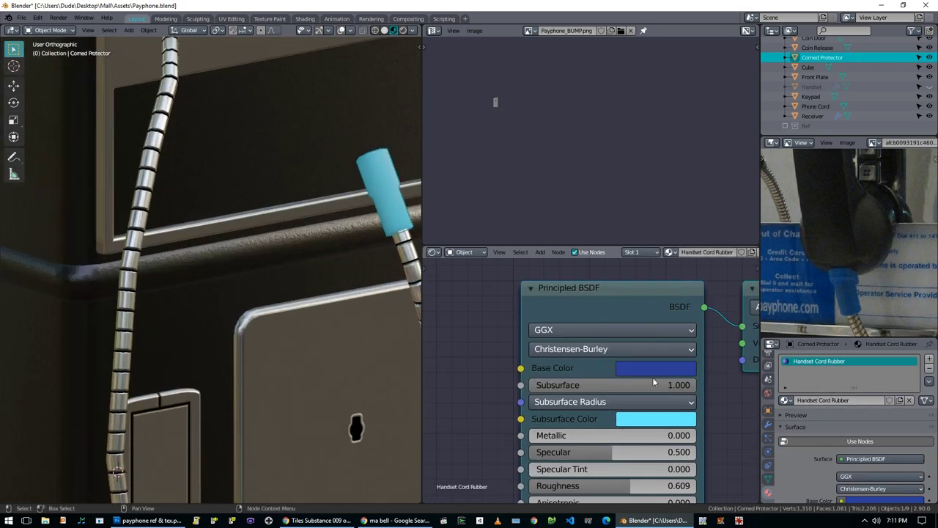
Step: Select the protector's bottom edge loop in Edit Mode
key("Tab")
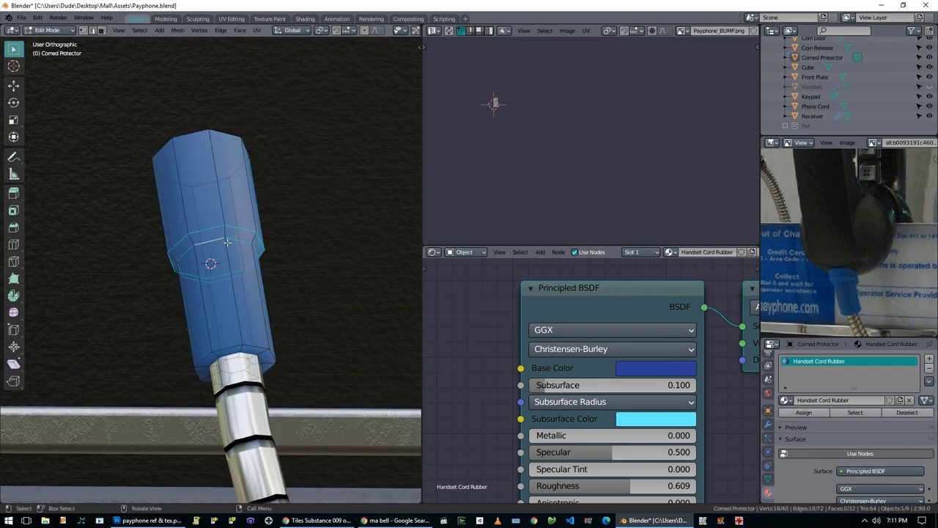
left_click(244, 340, "alt")
middle_click_drag(305, 274, 253, 323)
scroll(270, 366, "down", 4)
key("Tab")
Step: With the Phone Cord and protector both in Edit Mode, box-select the cord-end vertices
scroll(244, 302, "up", 3)
left_click(219, 330, "shift")
key("Tab")
scroll(245, 301, "up", 2)
key("alt+a")
left_click_drag(162, 190, 272, 308)
key("KP_1")
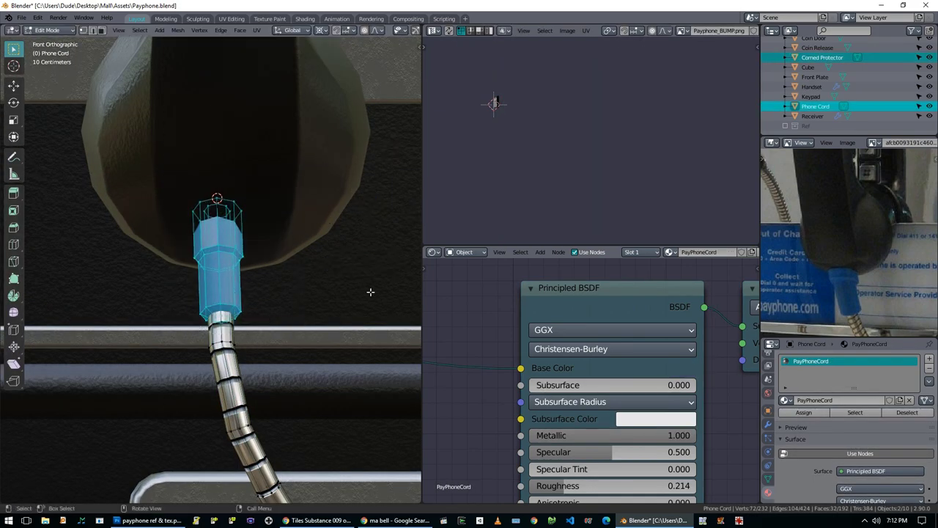
middle_click_drag(374, 300, 289, 303)
scroll(306, 310, "down", 3)
key("Tab")
Step: In front view, select the Front Plate and add a new plane mesh
left_click(306, 312)
scroll(306, 311, "down", 4)
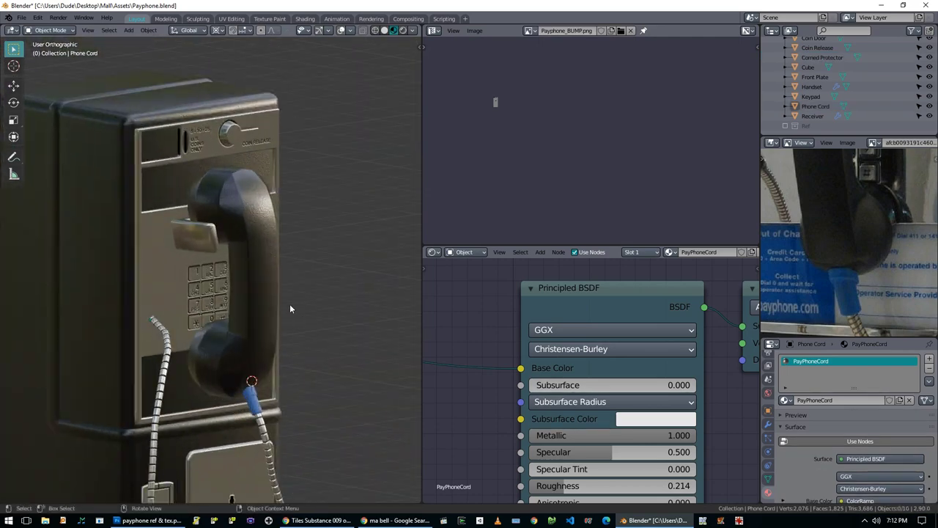
key("KP_1")
scroll(237, 194, "up", 4)
left_click(216, 166)
scroll(152, 159, "up", 2)
scroll(153, 159, "down", 4)
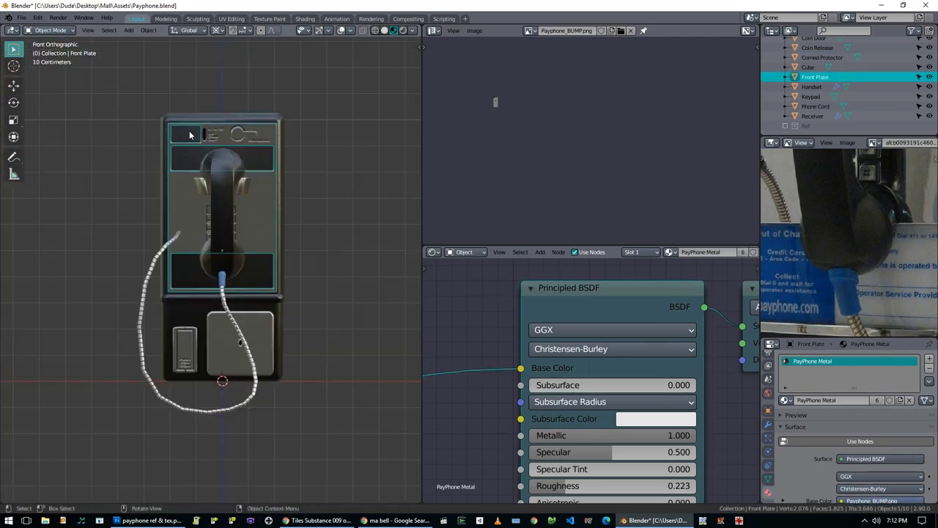
scroll(210, 266, "up", 3)
key("shift+a")
left_click(289, 42)
Step: Scale the plane vertically to fit the coin-slot label recess
key("Tab")
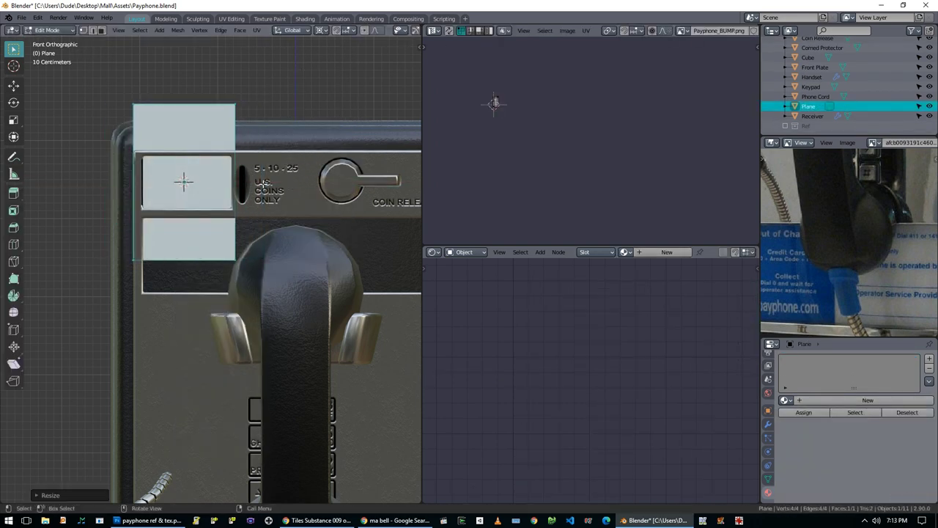
scroll(183, 181, "up", 4)
key("s")
key("z")
left_click_drag(312, 272, 310, 271)
key("ctrl+z")
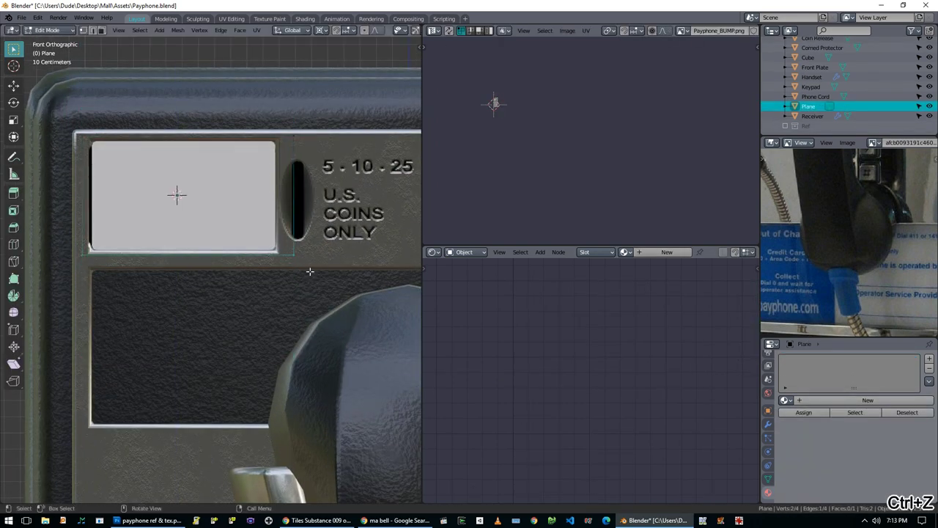
Step: Extrude and move faces into the lower label recesses, then give the plane a new material
right_click(325, 270)
scroll(264, 348, "down", 2)
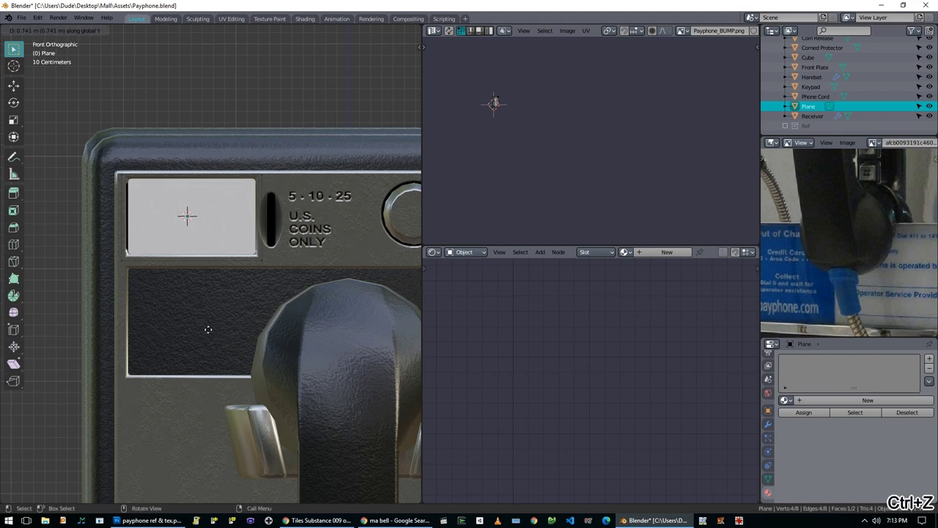
key("g")
left_click(170, 395)
key("g")
key("x")
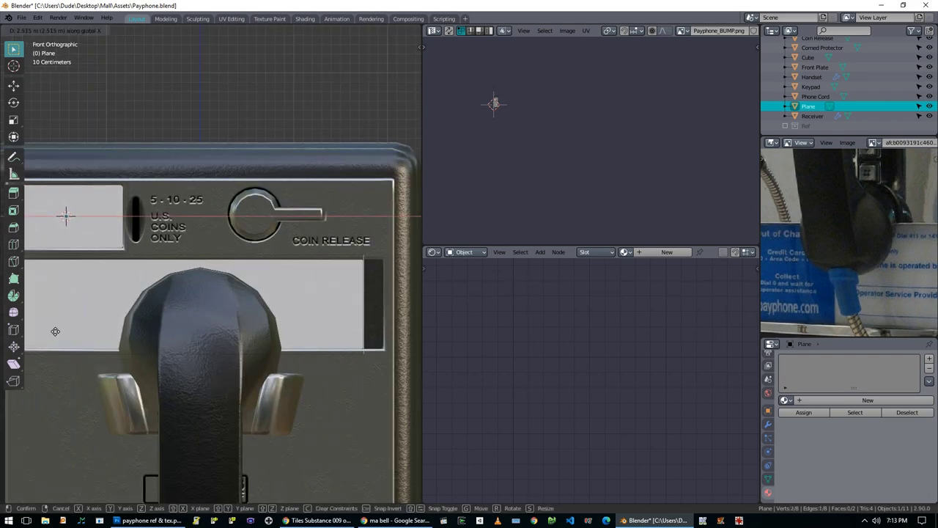
scroll(220, 308, "down", 3)
key("l")
key("g")
key("z")
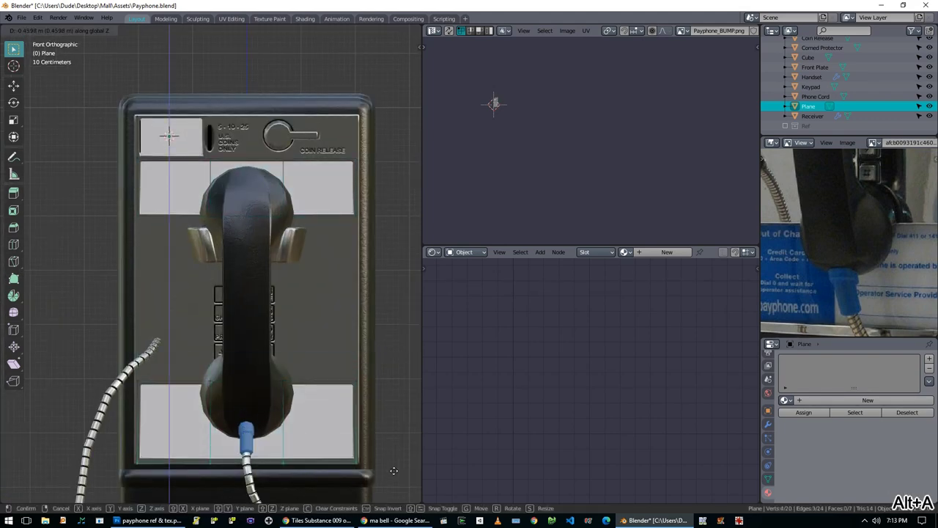
right_click(351, 392)
left_click(815, 400)
Step: Name the material Phone Labels and add an Image Texture node loading Payphone_DIFFUSE.png
type("Phone")
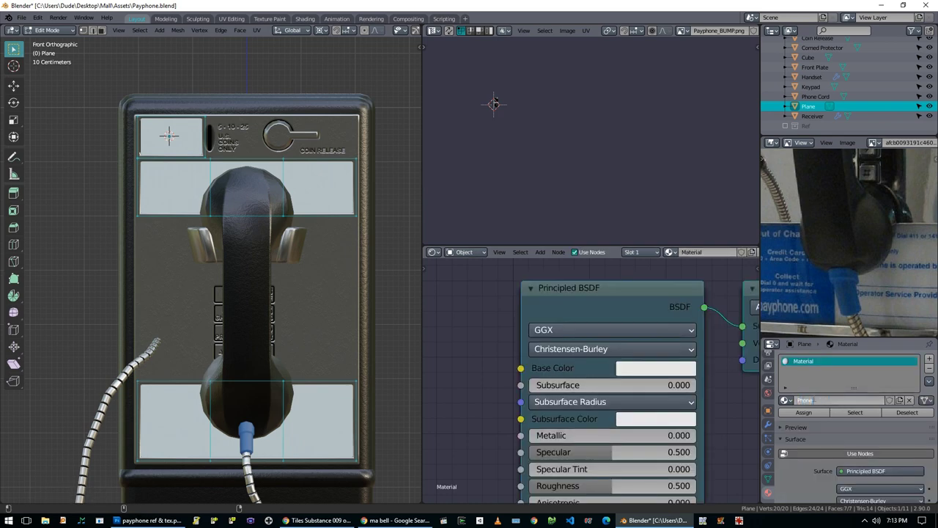
type(" Labels")
key("Return")
middle_click_drag(408, 372, 492, 372)
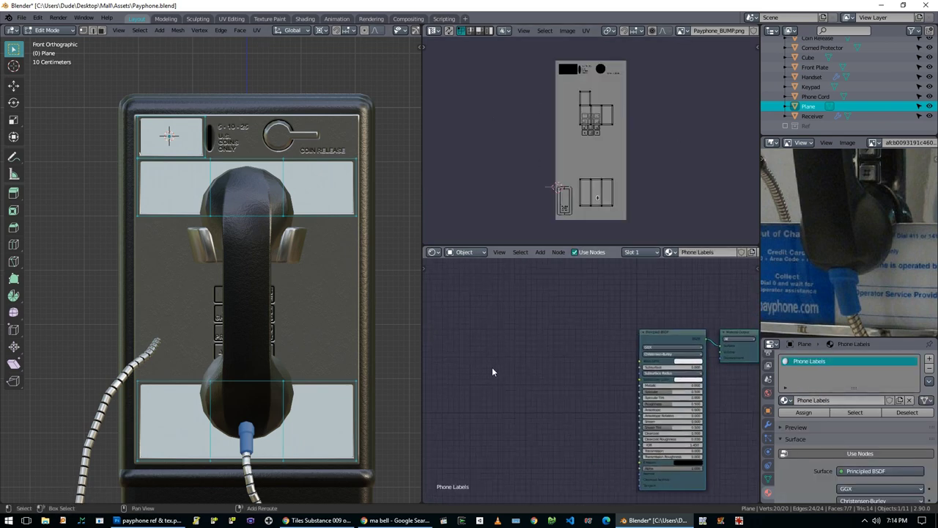
left_click(513, 374)
left_click(546, 388)
double_click(526, 195)
left_click_drag(512, 374, 561, 350)
left_click(682, 30)
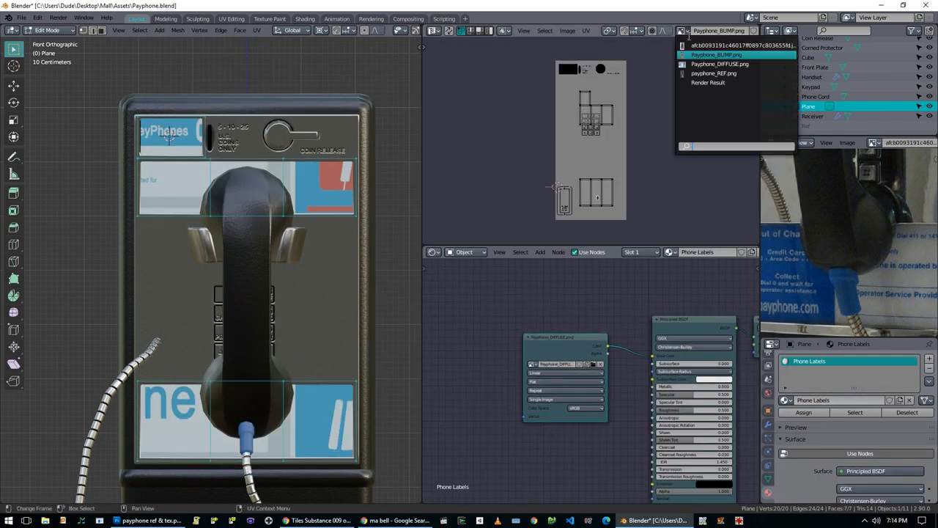
left_click(733, 54)
Step: Select the top-left label face's UVs and move them along Y over the STOP label
key("alt+a")
key("l")
scroll(643, 206, "up", 3)
scroll(553, 174, "up", 5)
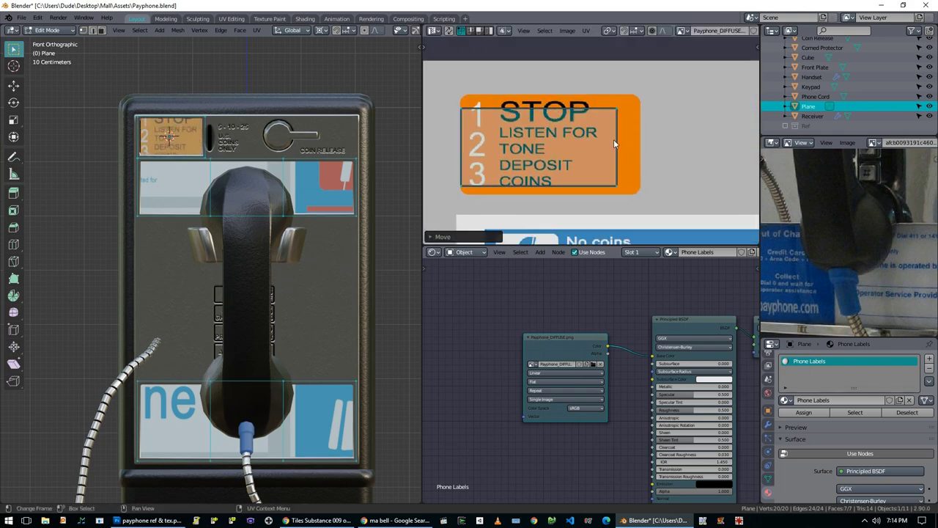
key("alt+a")
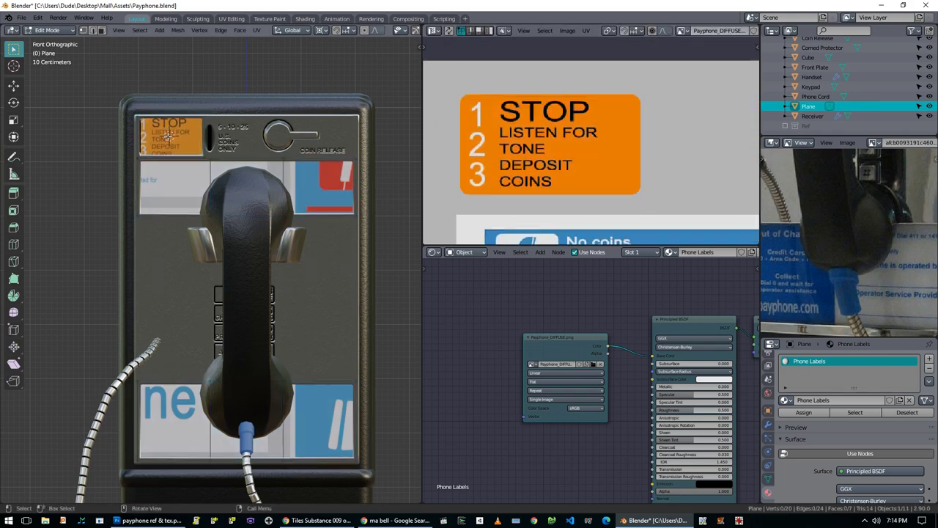
scroll(242, 139, "up", 4)
left_click(297, 135)
key("ctrl+KP_Add")
scroll(349, 202, "up", 4)
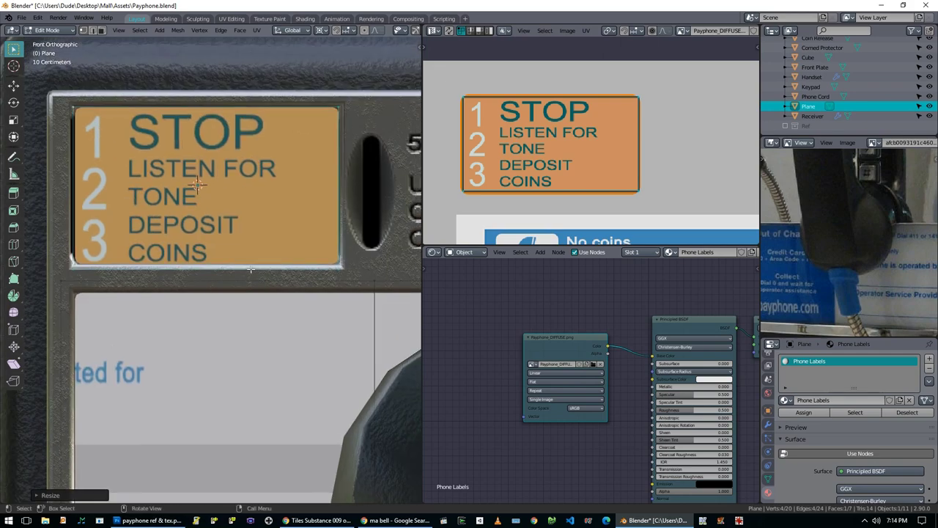
key("alt+a")
key("g")
key("y")
scroll(354, 269, "down", 3)
Step: Check the STOP label on the Front Plate from an angled view, toggling Edit Mode
middle_click_drag(265, 262, 293, 242)
key("alt+q")
key("Tab")
scroll(242, 183, "up", 3)
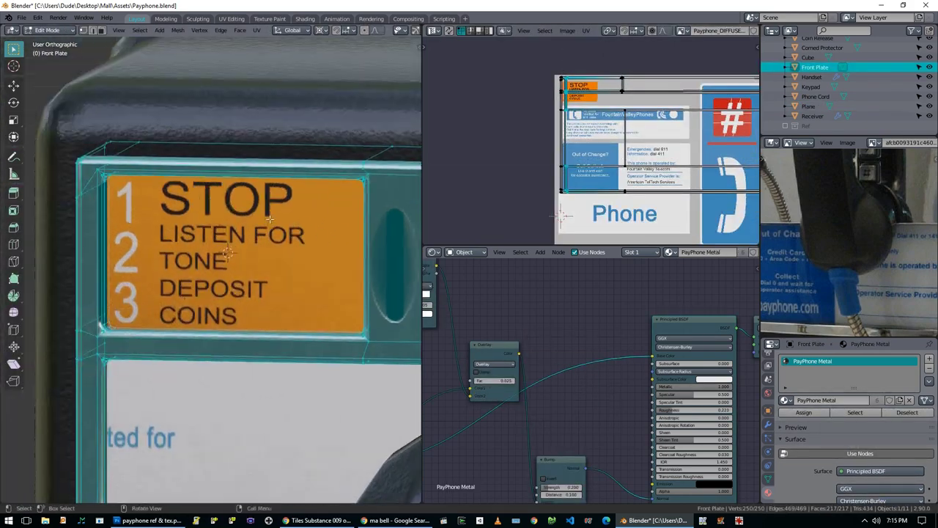
middle_click_drag(637, 110, 638, 183)
scroll(623, 110, "up", 2)
scroll(241, 180, "up", 2)
key("Tab")
scroll(622, 153, "down", 2)
key("alt+a")
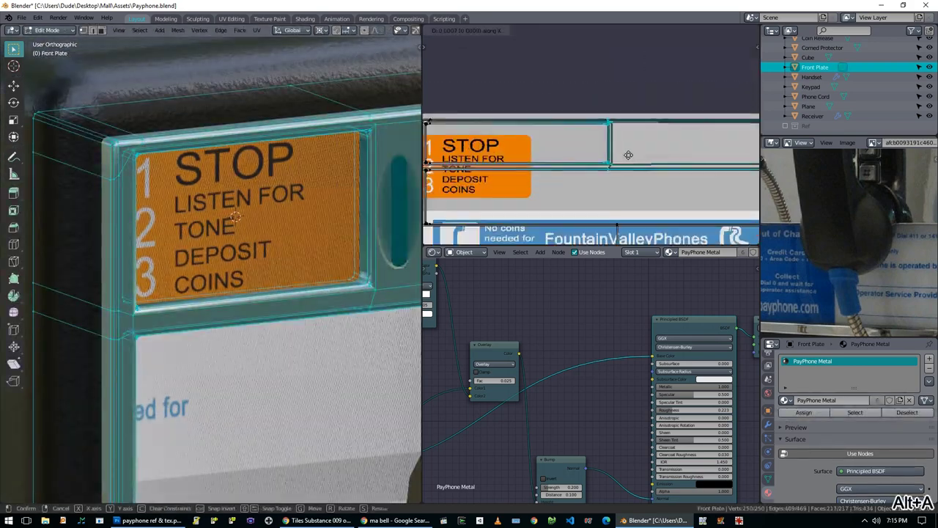
key("Tab")
middle_click_drag(241, 180, 246, 258)
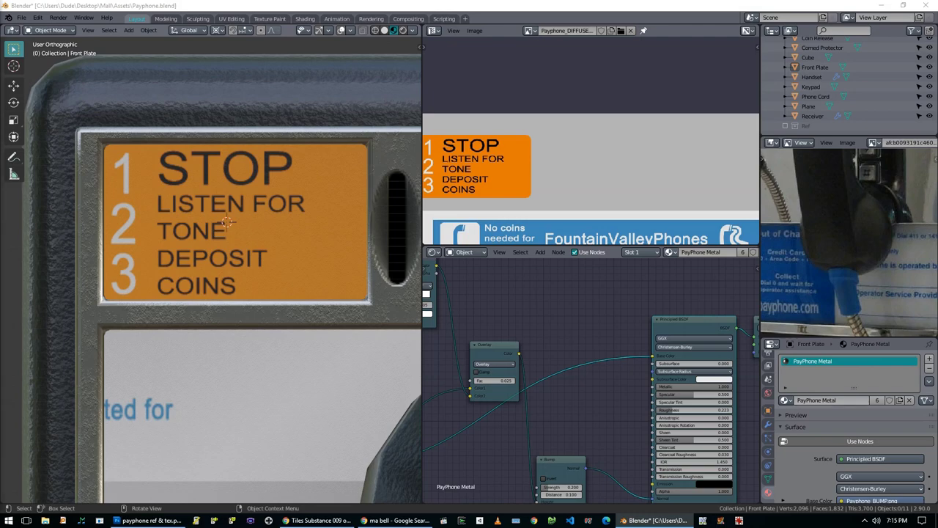
scroll(152, 236, "down", 5)
Step: In Edit Mode on the label plane, fit the upper face's UVs over the FountainValleyPhones notice
middle_click_drag(240, 287, 253, 269)
left_click(253, 268)
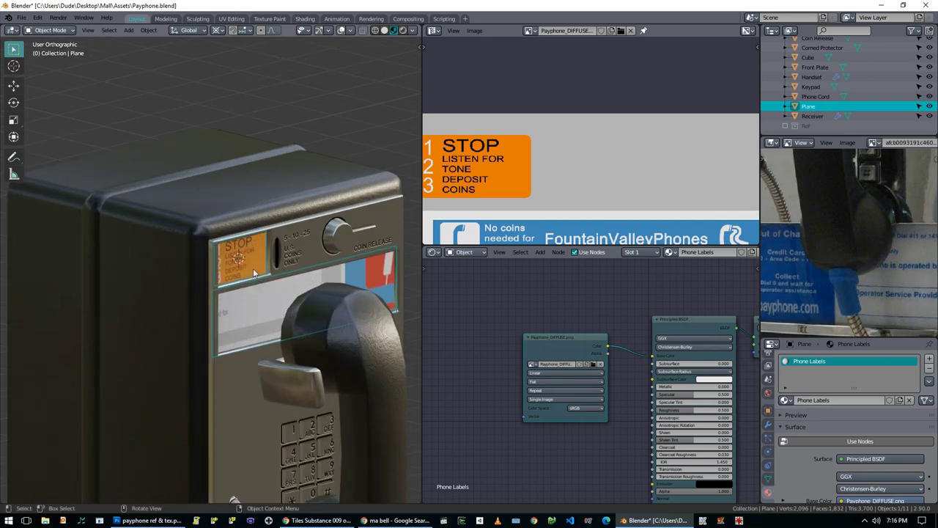
key("Tab")
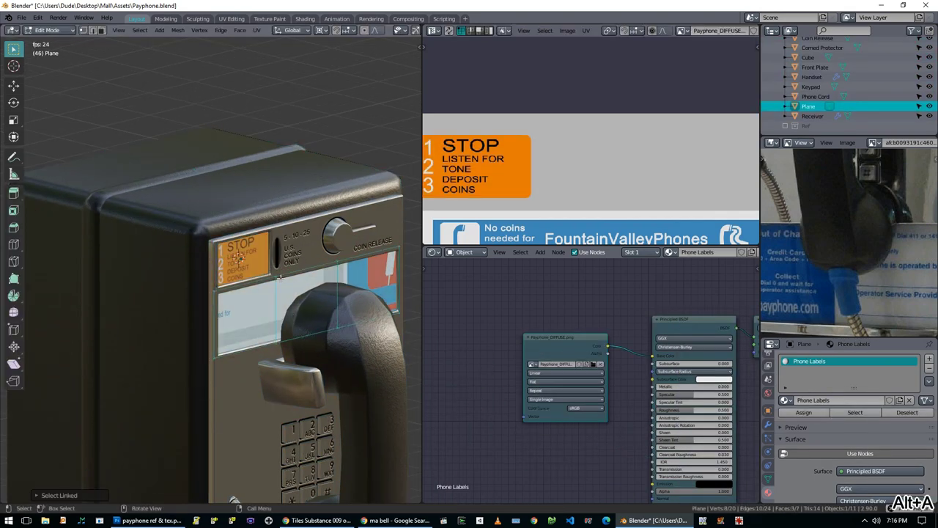
scroll(469, 161, "down", 3)
left_click_drag(487, 187, 470, 159)
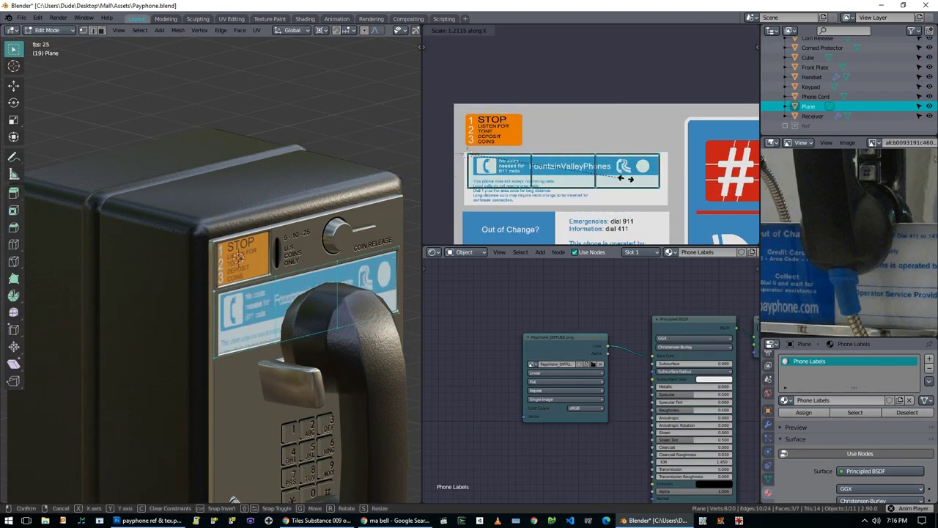
left_click(646, 221)
scroll(220, 278, "up", 4)
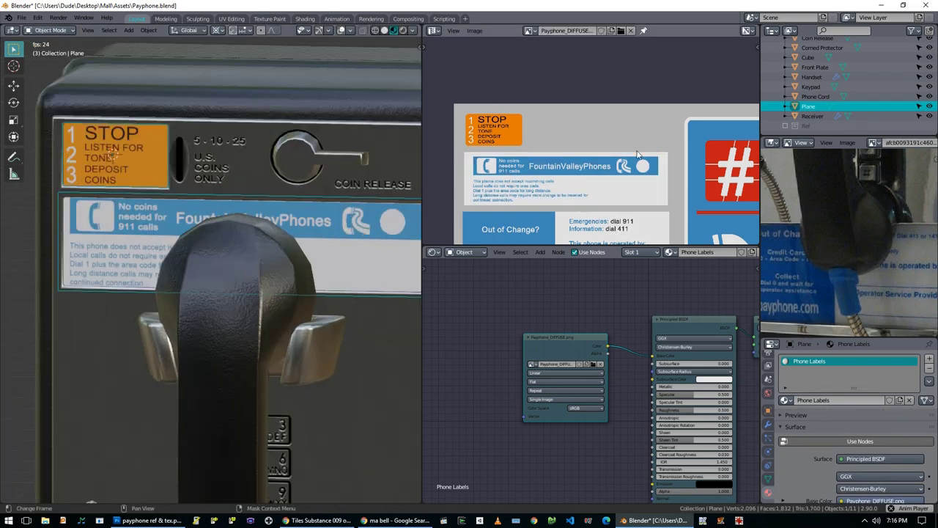
scroll(639, 160, "up", 4)
key("alt+a")
Step: Move and scale the lower faces' UVs over the Out of Change notice, pivoting on the 2D Cursor
scroll(639, 159, "down", 3)
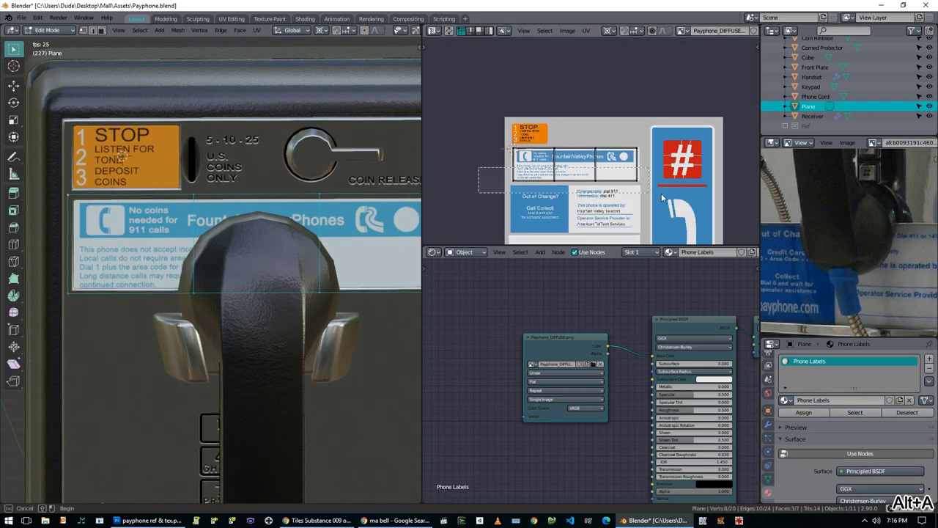
scroll(608, 130, "up", 4)
key("alt+a")
scroll(220, 195, "down", 6)
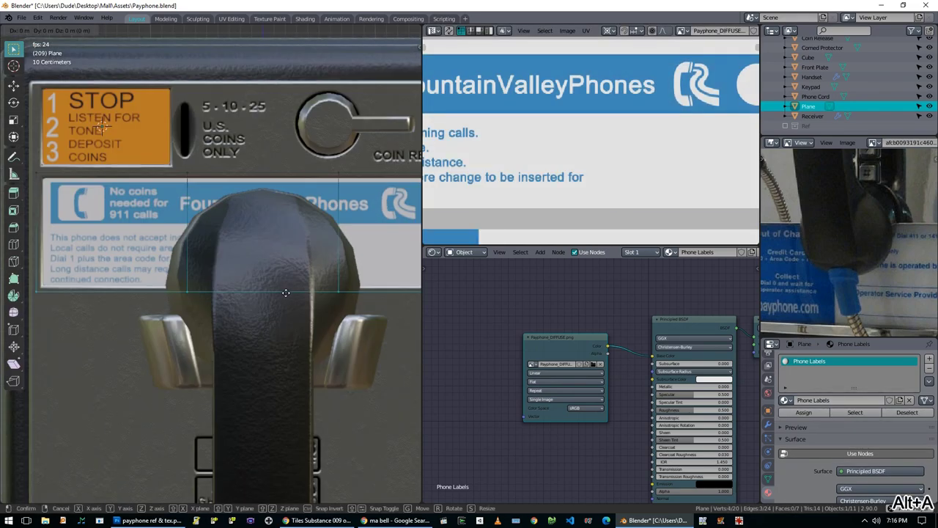
key("ctrl+z")
scroll(590, 139, "down", 3)
scroll(513, 132, "up", 3)
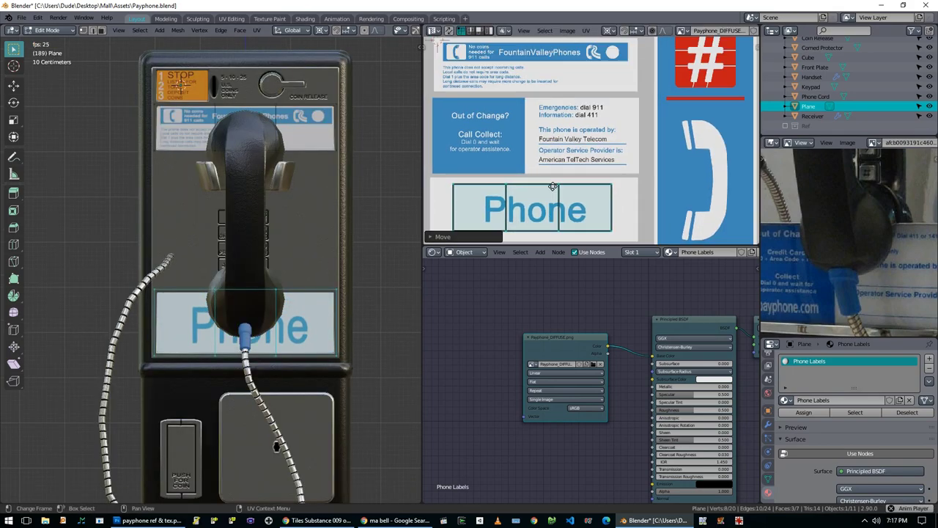
key("g")
left_click(460, 103)
left_click(530, 109)
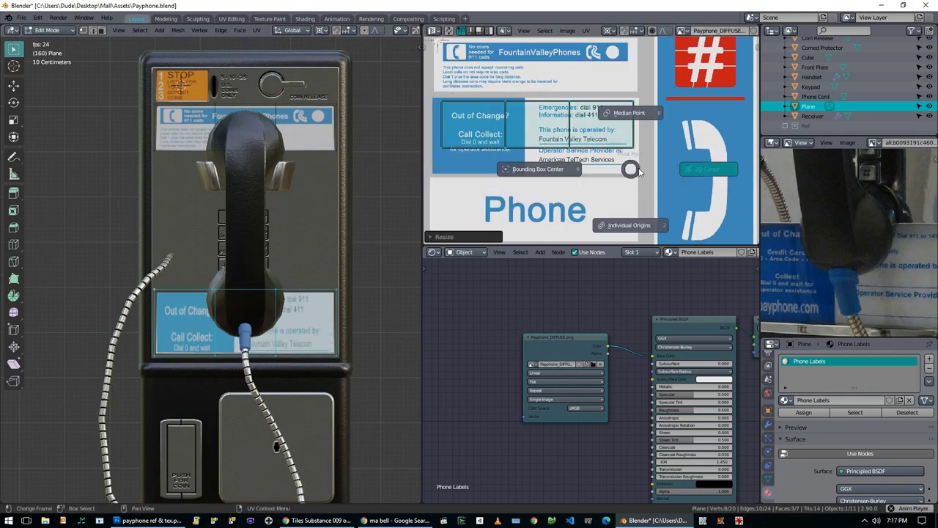
key("s")
left_click(523, 139)
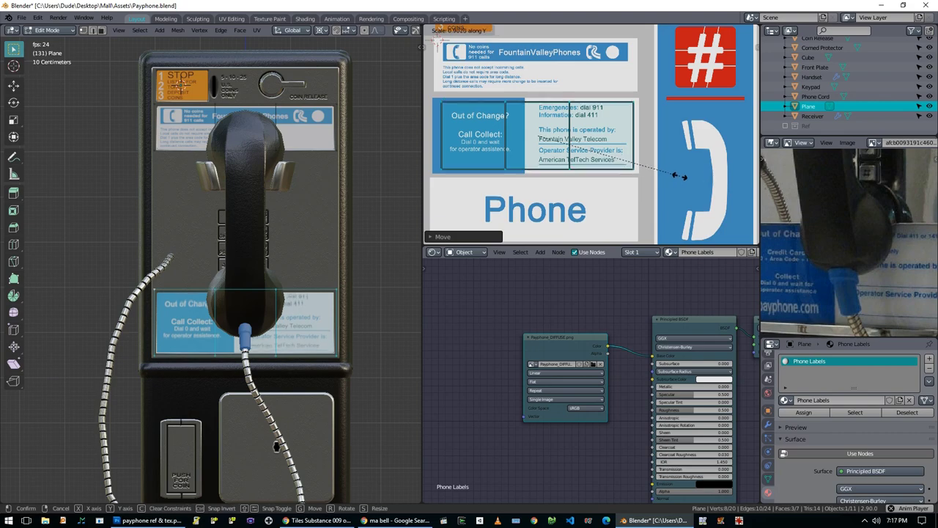
Step: Add a Bump node to Phone Labels and connect its Normal to the shader's Normal
key("Tab")
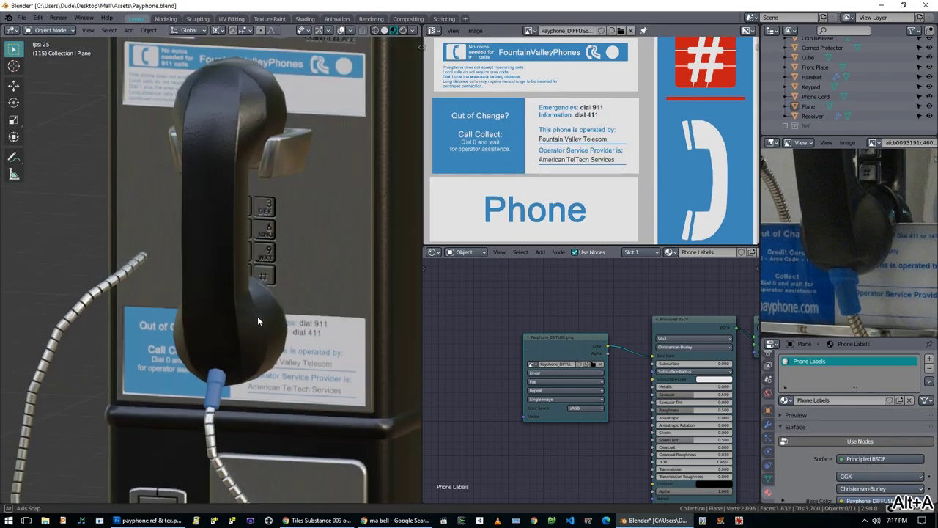
middle_click_drag(257, 316, 219, 308)
scroll(539, 379, "down", 3)
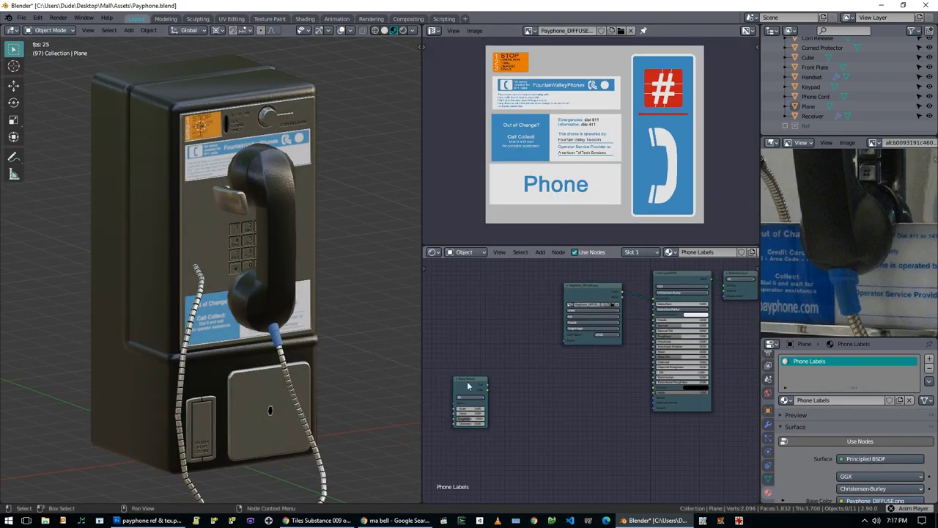
key("shift+a")
left_click(513, 425)
left_click(440, 388)
scroll(637, 330, "up", 2)
left_click_drag(557, 421, 651, 446)
scroll(572, 425, "left", 3, "ctrl")
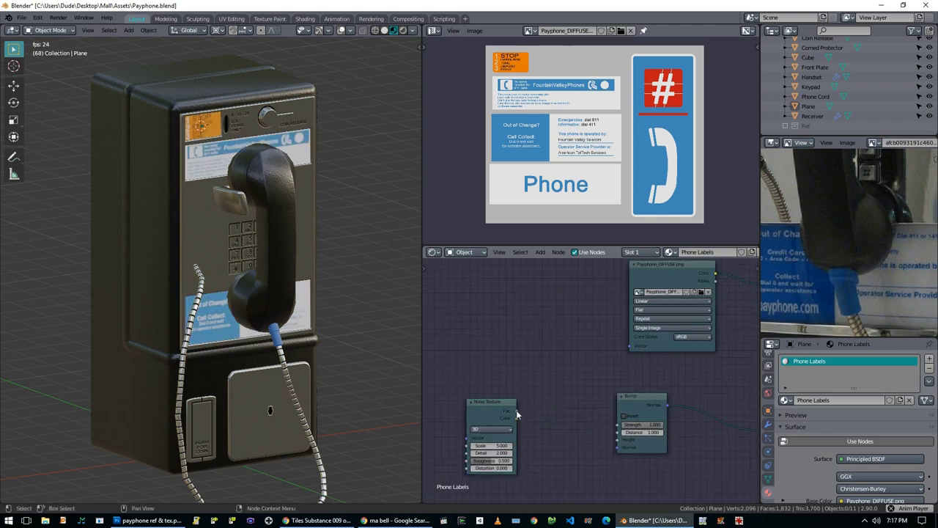
middle_click_drag(518, 413, 581, 420)
Step: Add a Texture Coordinate node and link its Object output to the Noise Texture Vector
key("shift+a")
left_click(557, 294)
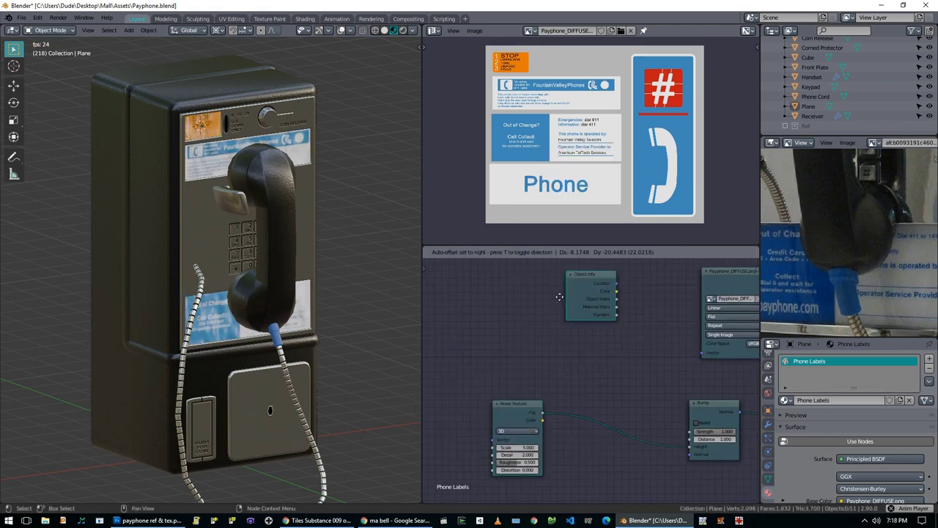
left_click(506, 400)
key("shift+a")
mouse_move(511, 394)
left_click(565, 337)
left_click(482, 389)
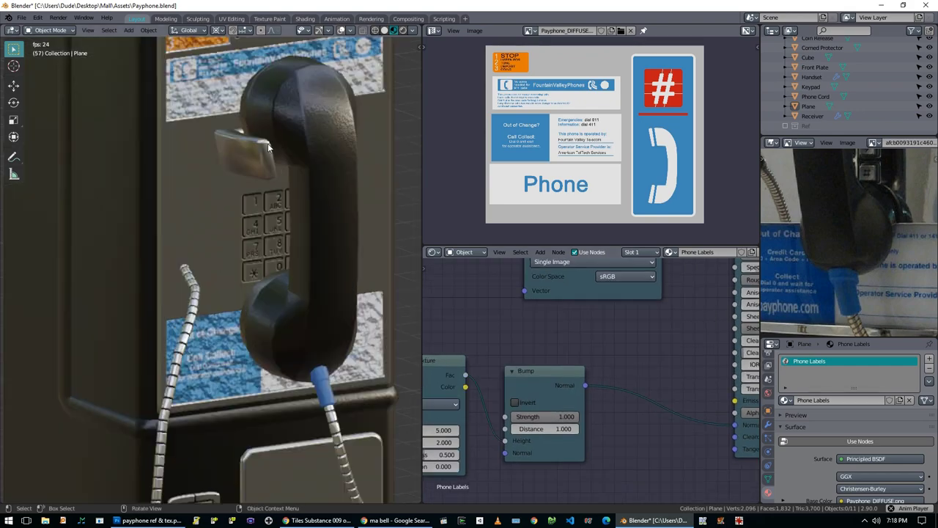
Step: Set Noise Scale to 20, Bump Strength to 0.05 and Bump Distance to 0.2
double_click(563, 403)
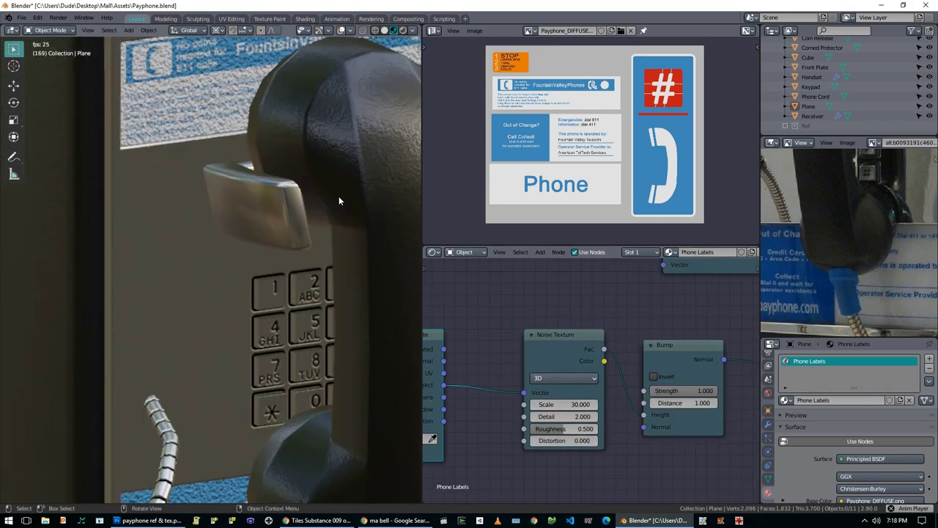
middle_click_drag(564, 403, 454, 436)
scroll(513, 410, "up", 2)
double_click(540, 455)
type("0.2")
key("Return")
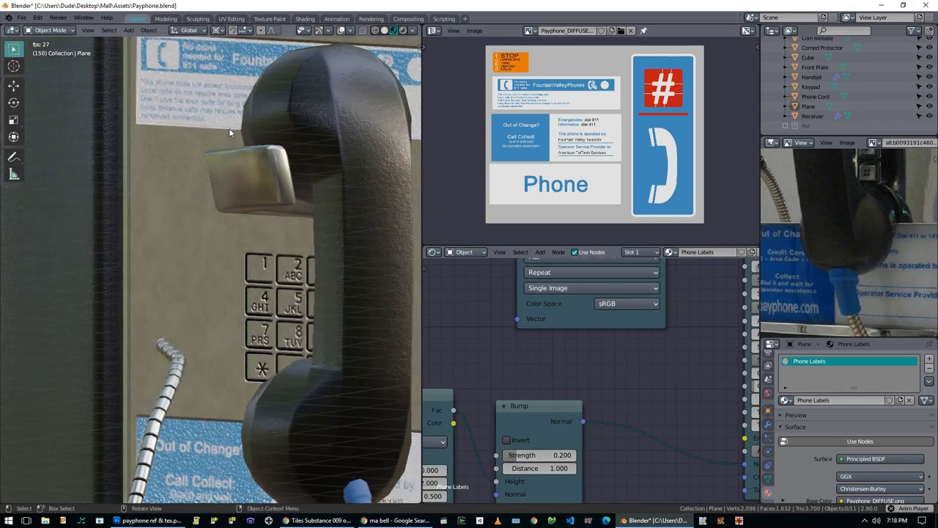
scroll(562, 362, "down", 3)
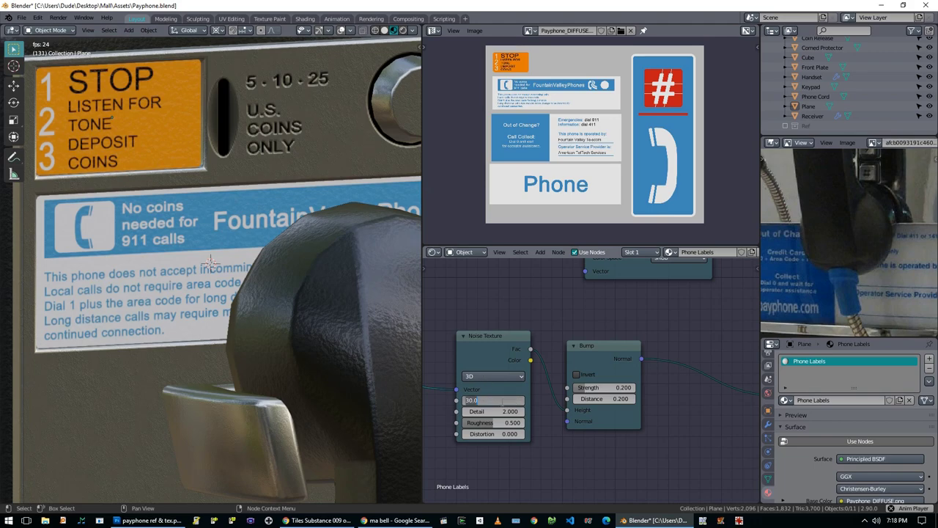
left_click_drag(506, 399, 484, 399)
left_click_drag(608, 387, 589, 387)
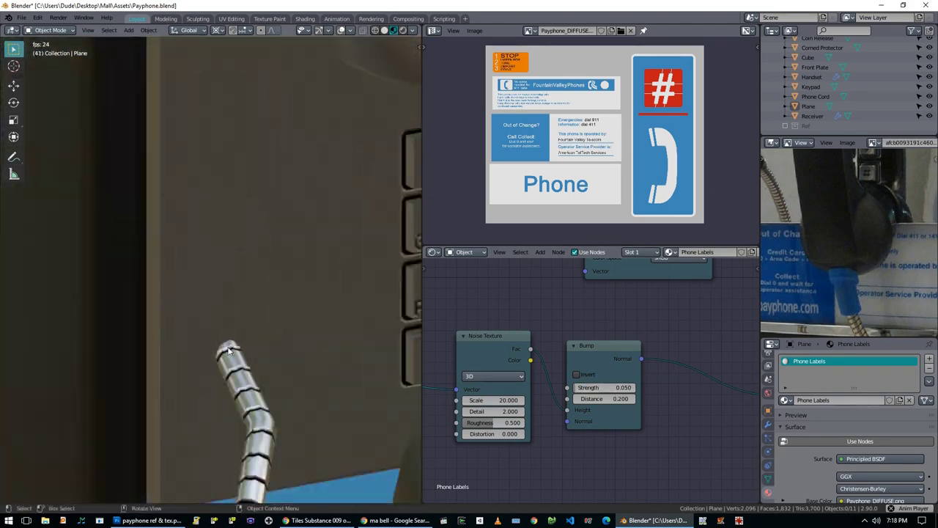
Step: Add a Circle mesh, turned and shrunk to fit the phone cord's end
left_click(229, 351)
key("Tab")
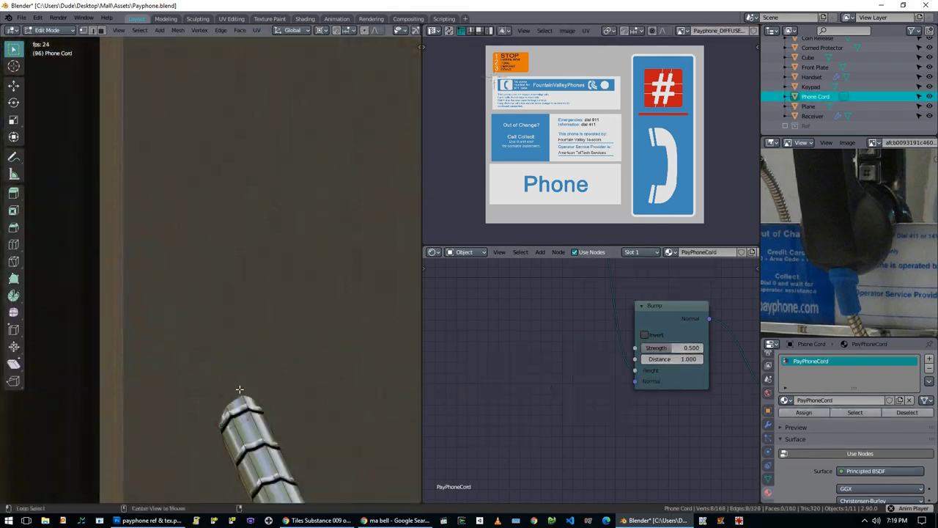
key("shift+a")
key("Escape")
key("Tab")
key("shift+a")
mouse_move(253, 295)
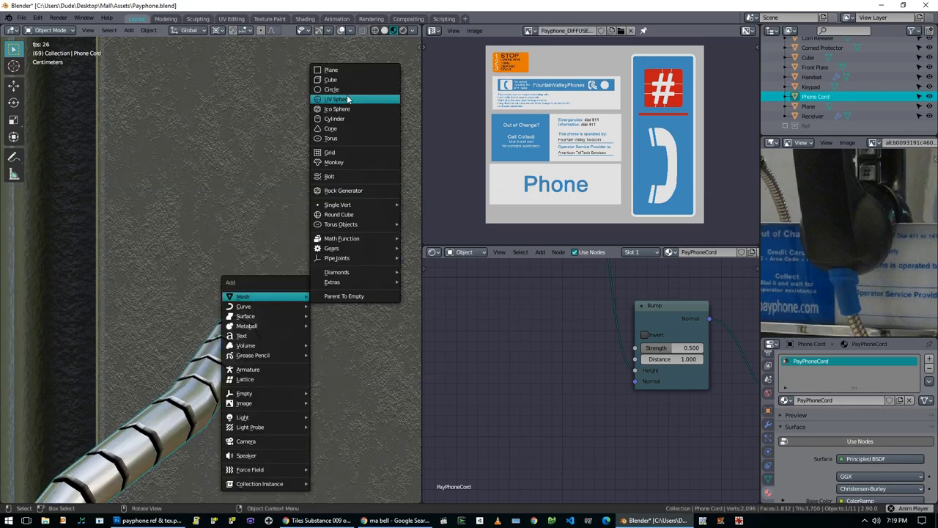
left_click(337, 98)
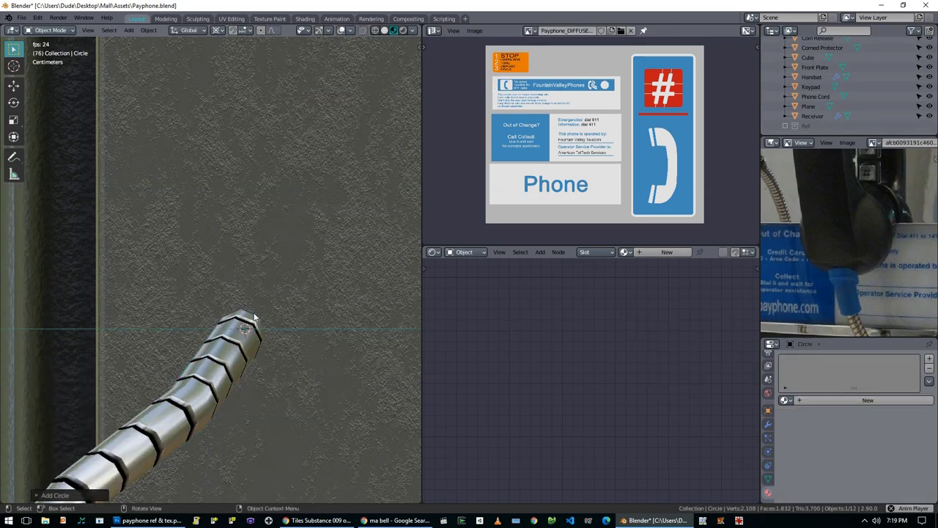
key("Tab")
left_click(298, 321)
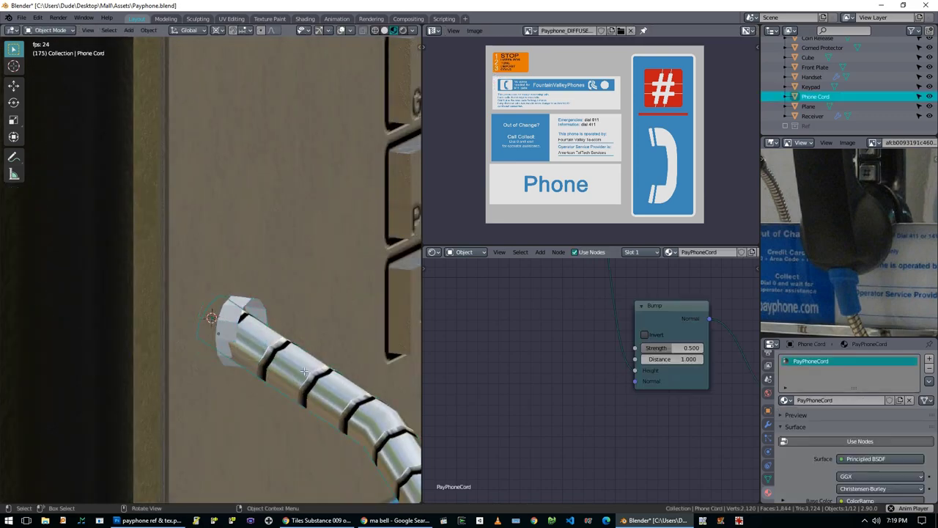
Step: Add an edge loop to form the collar and fill its open end loop
key("ctrl+r")
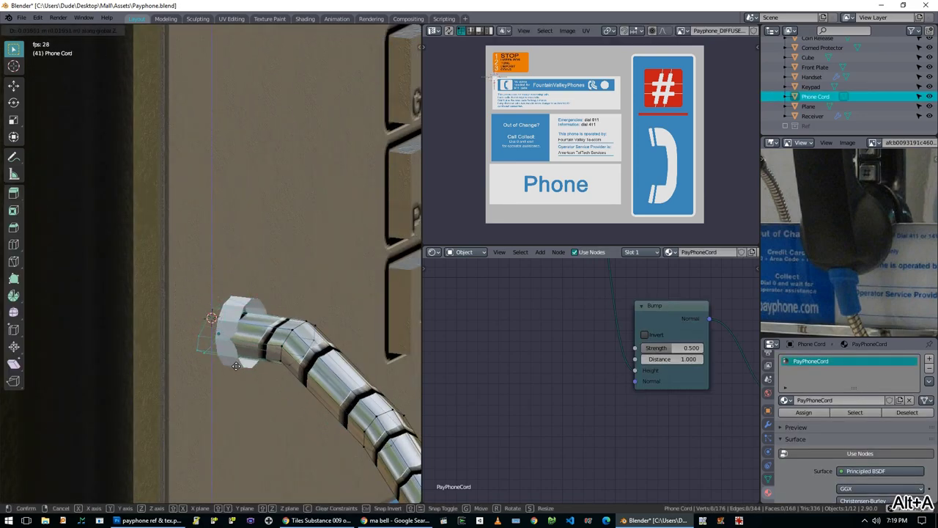
left_click(236, 365)
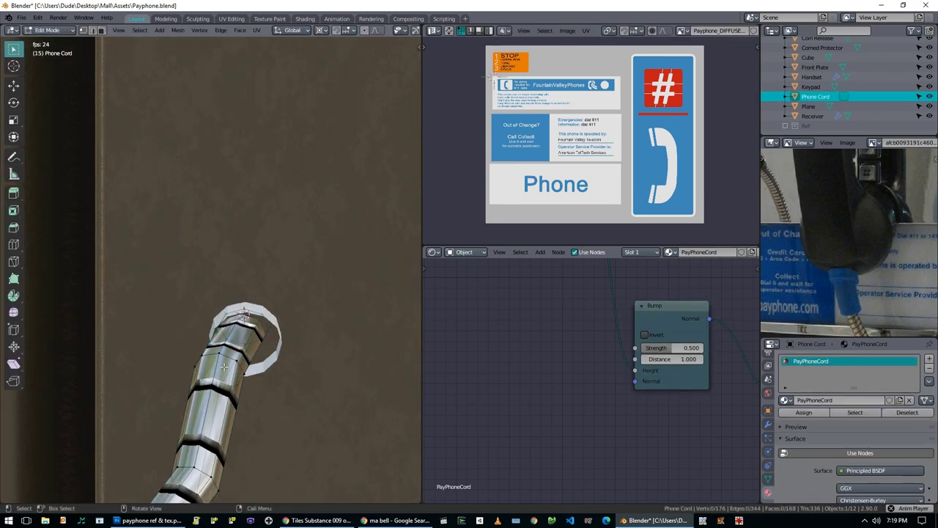
key("alt+a")
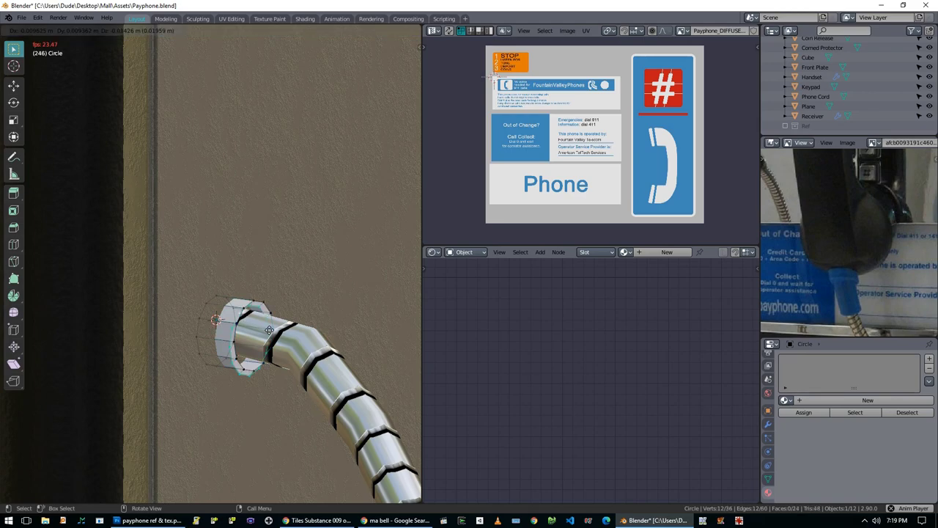
right_click(213, 287)
left_click(252, 337)
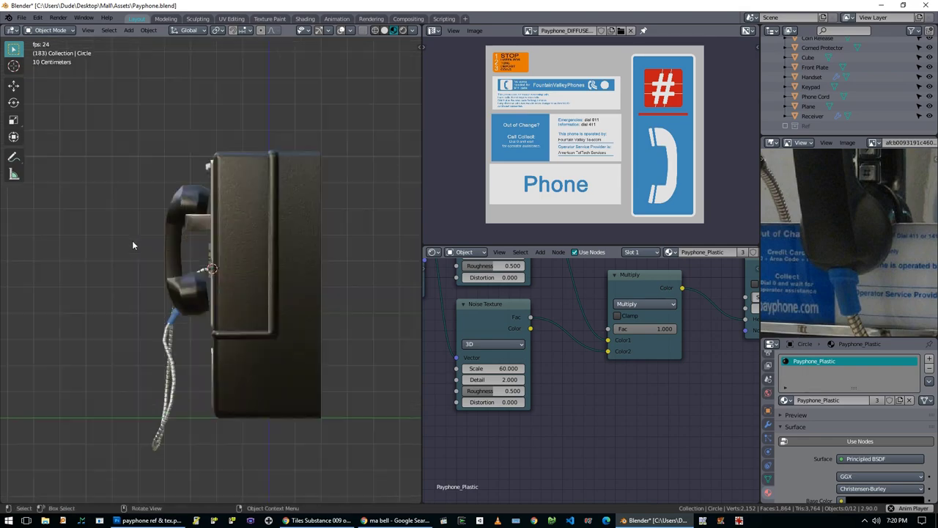
Step: Deselect the body mesh geometry, return to Object Mode and save the file
key("alt+a")
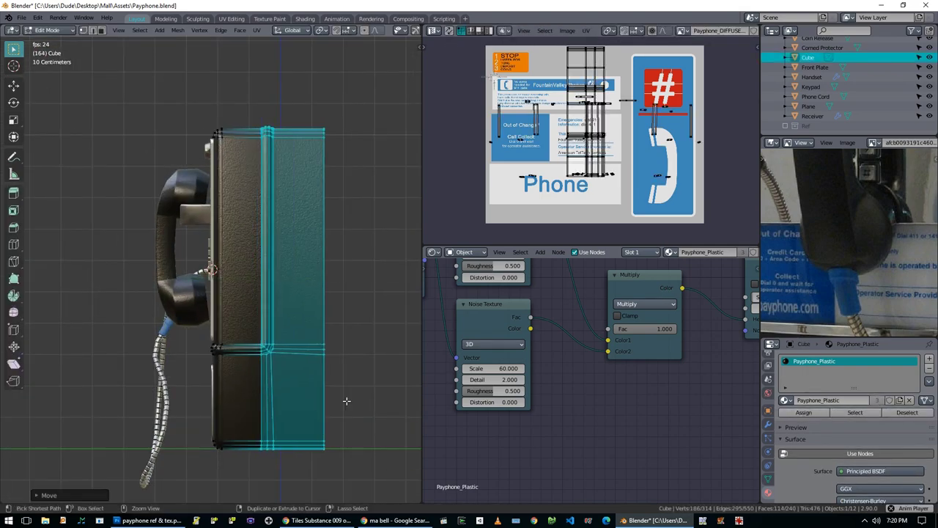
key("b")
key("Tab")
key("ctrl+s")
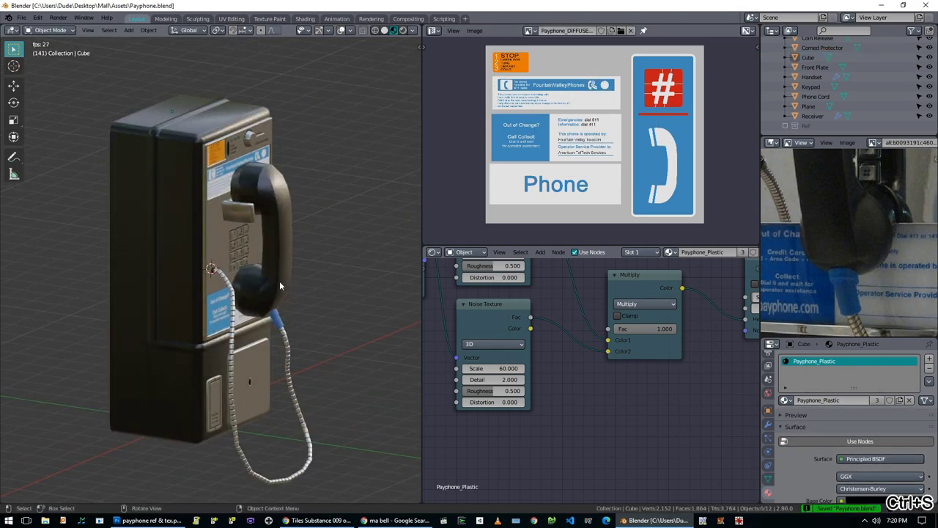
Step: Reshape the Phone Cord in Edit Mode so its loop hangs beside the lower body
left_click(209, 187)
key("Tab")
key("alt+a")
key("b")
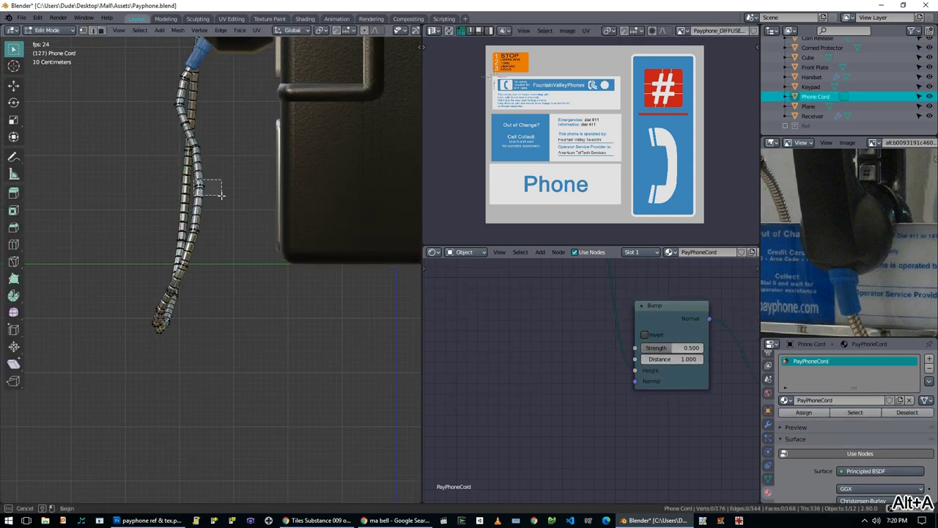
key("alt+a")
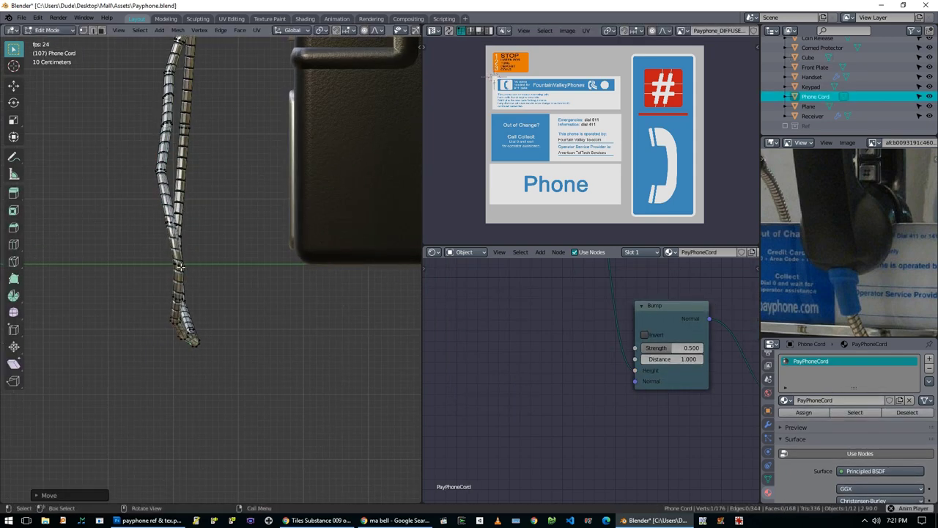
left_click(227, 226)
key("Tab")
scroll(303, 274, "down", 5)
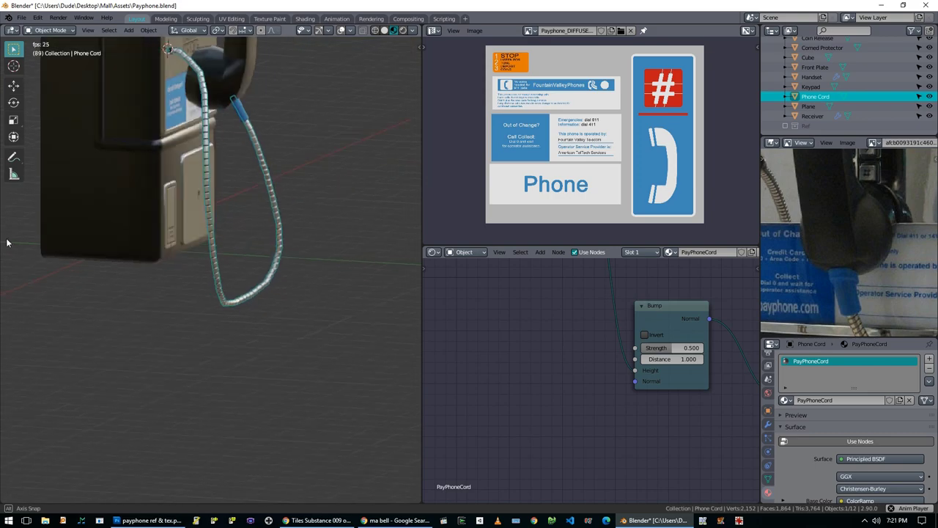
Step: Select all payphone parts and join them into the main body with Ctrl+J
key("alt+a")
middle_click_drag(326, 231, 293, 228)
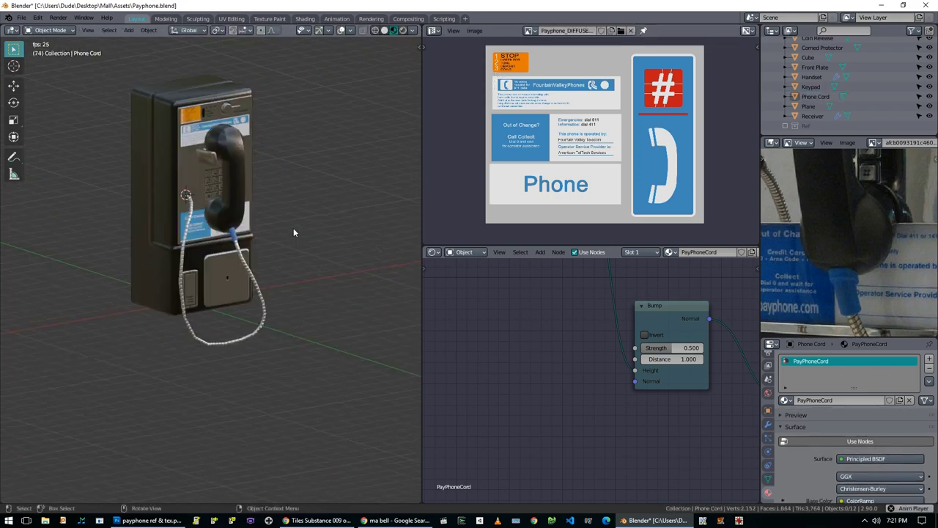
scroll(293, 231, "up", 3)
key("ctrl+z")
key("a")
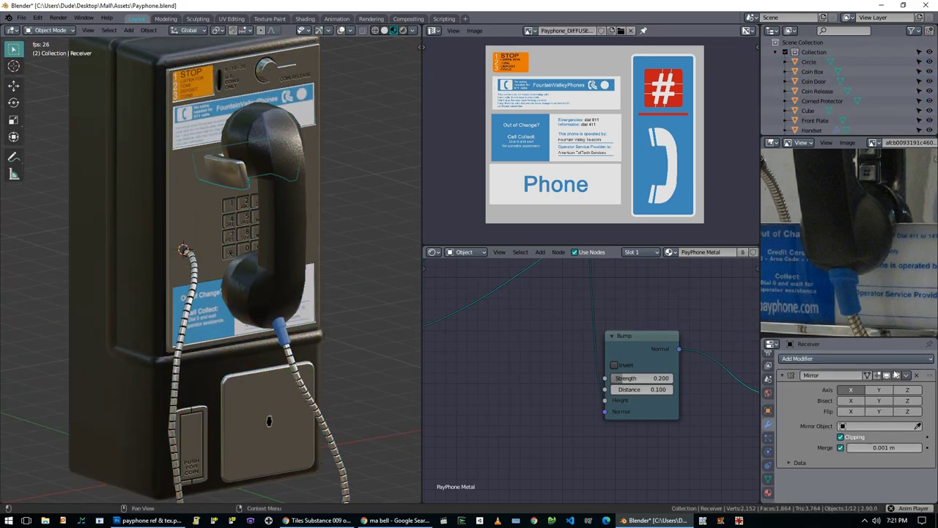
left_click(148, 262, "shift")
key("ctrl+j")
Step: In Phone Labels, insert a Hue Saturation Value node after the image, with Saturation 1.2 and Value 0.5
middle_click_drag(148, 262, 242, 176)
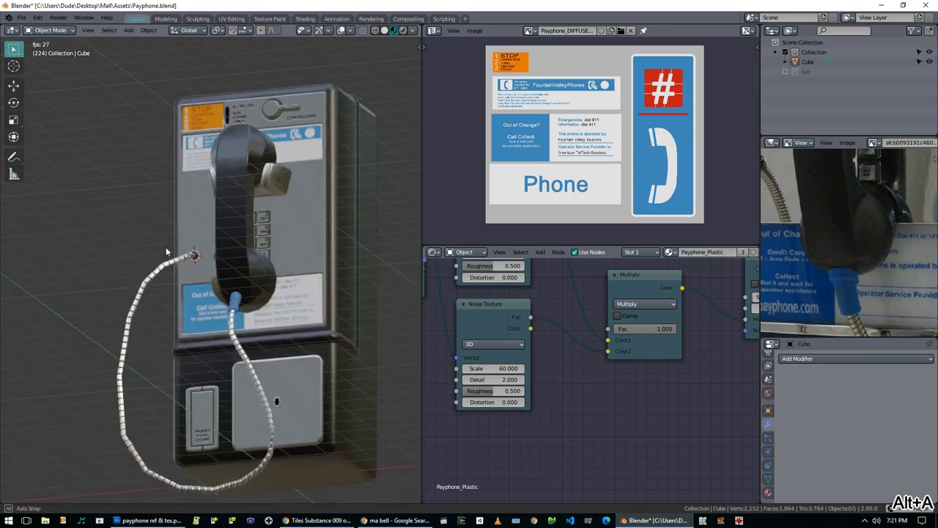
scroll(257, 142, "up", 8)
scroll(593, 380, "down", 3)
left_click(768, 493)
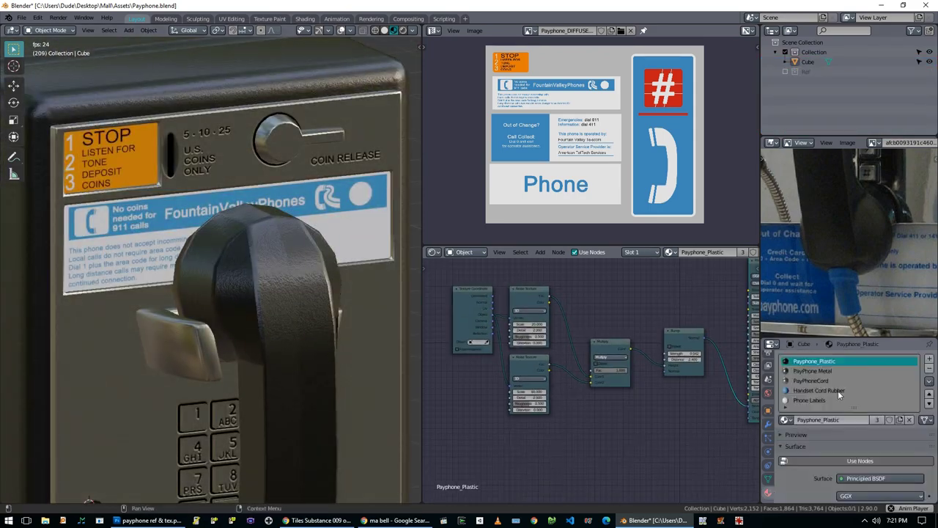
left_click(809, 400)
key("shift+a")
left_click(616, 381)
left_click(609, 376)
scroll(630, 383, "up", 3)
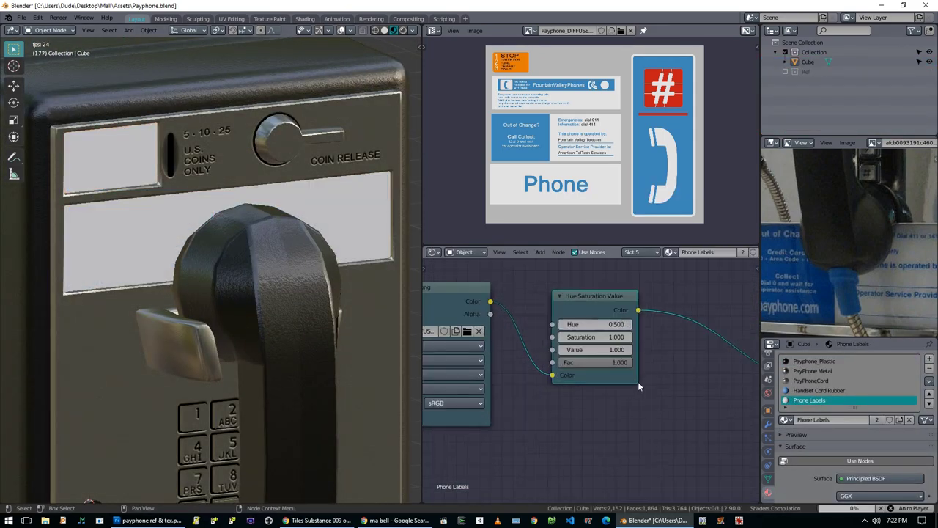
scroll(564, 351, "up", 2)
left_click_drag(606, 337, 632, 354)
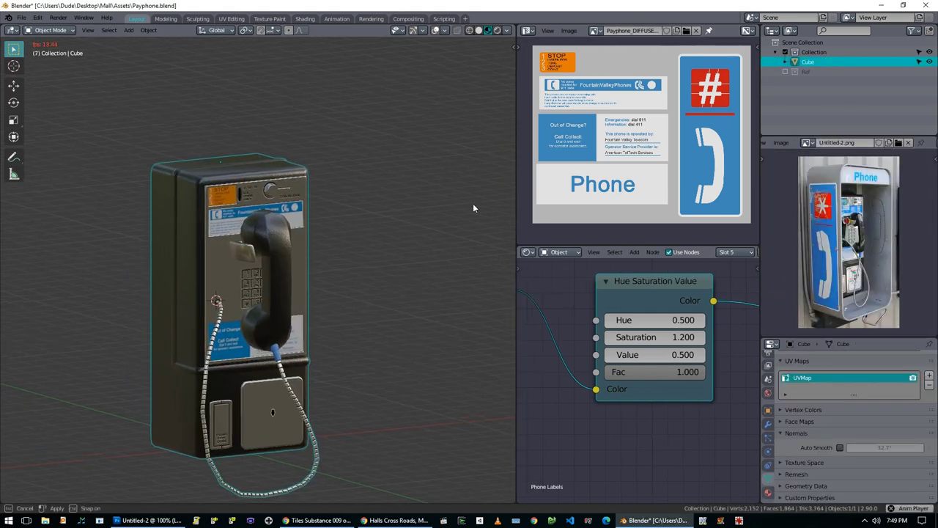
key("alt+a")
Step: From the front view, add a new cube at the payphone and scale it up
key("KP_1")
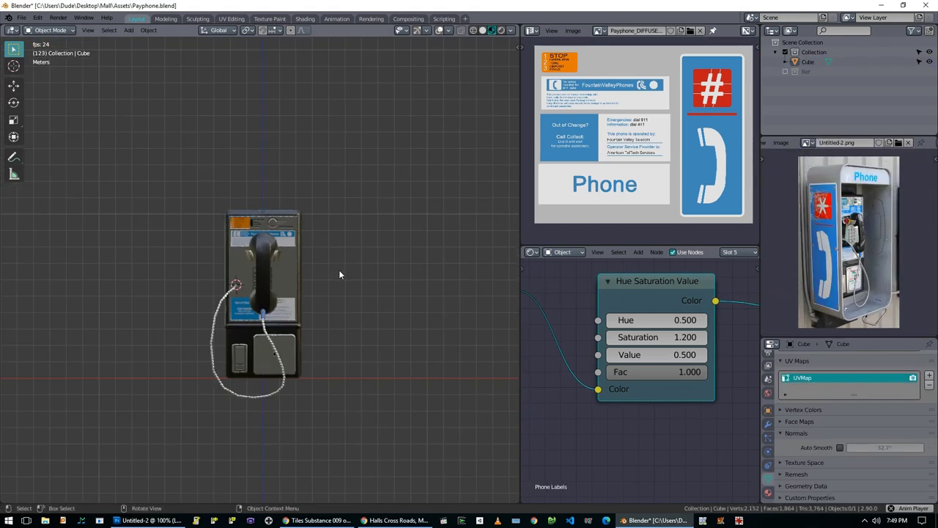
key("shift+a")
left_click(366, 308)
key("s")
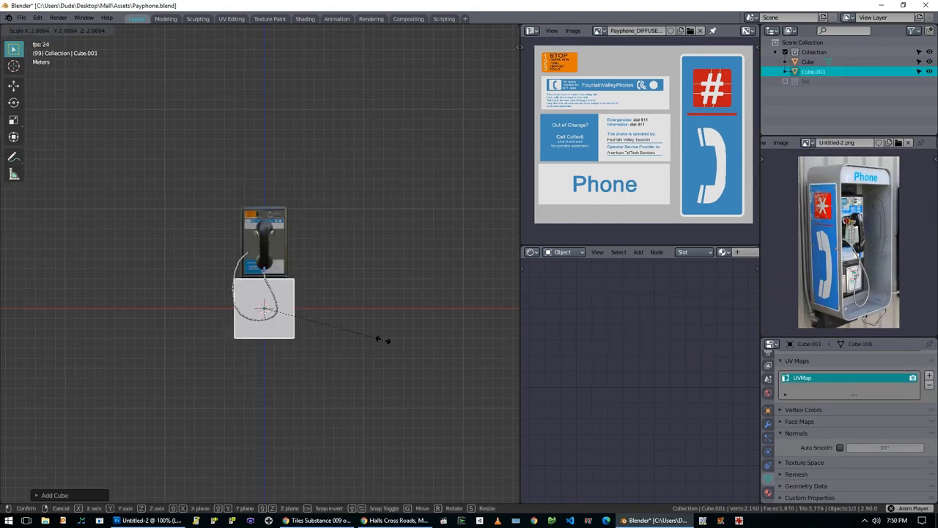
Step: Stretch the box's height along Z and bevel its vertical edges into rounded corners
key("Tab")
key("s")
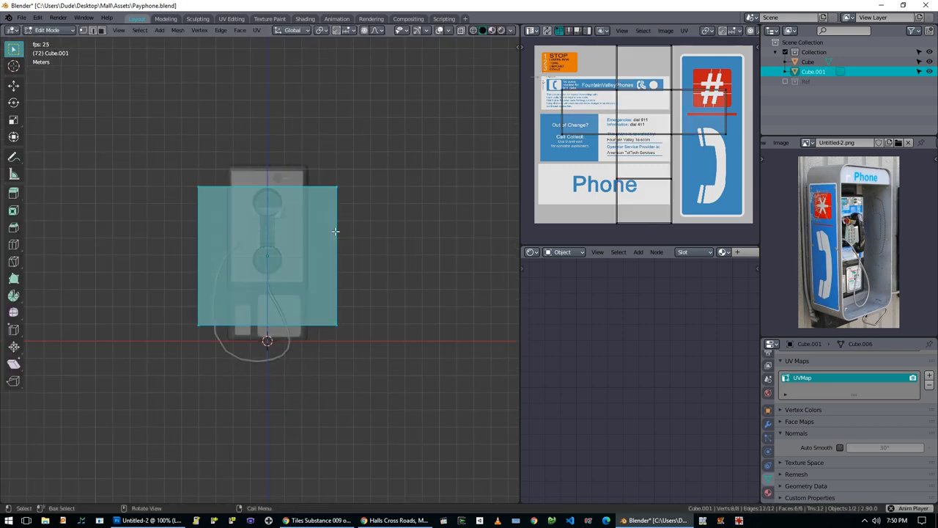
key("z")
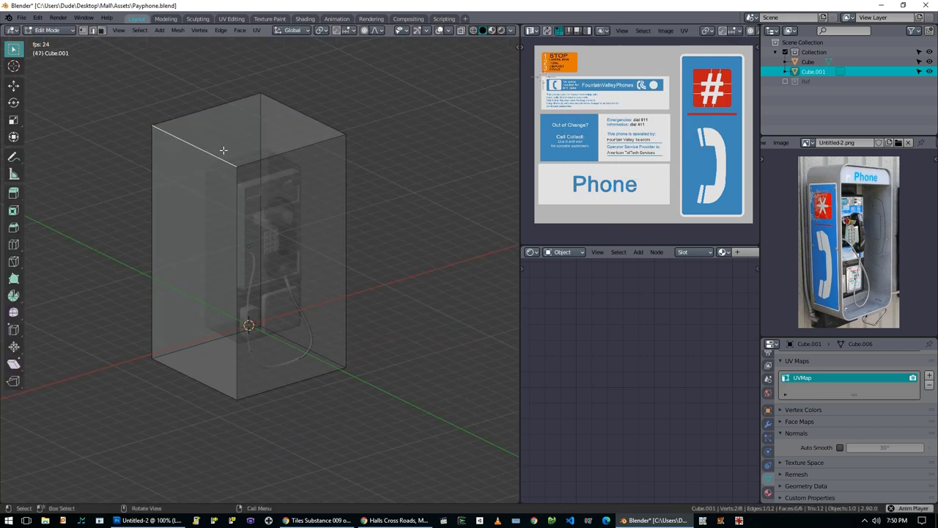
key("KP_1")
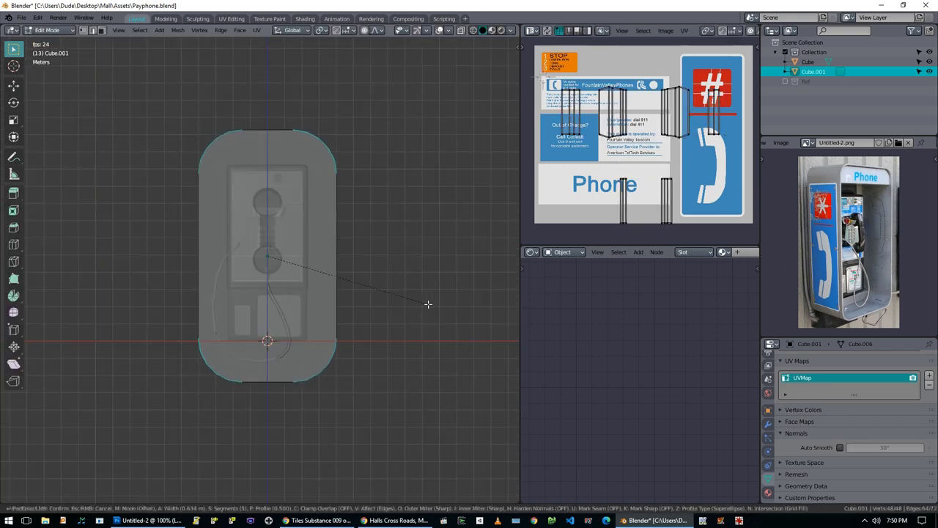
left_click(413, 301)
middle_click_drag(413, 301, 300, 217)
key("alt+z")
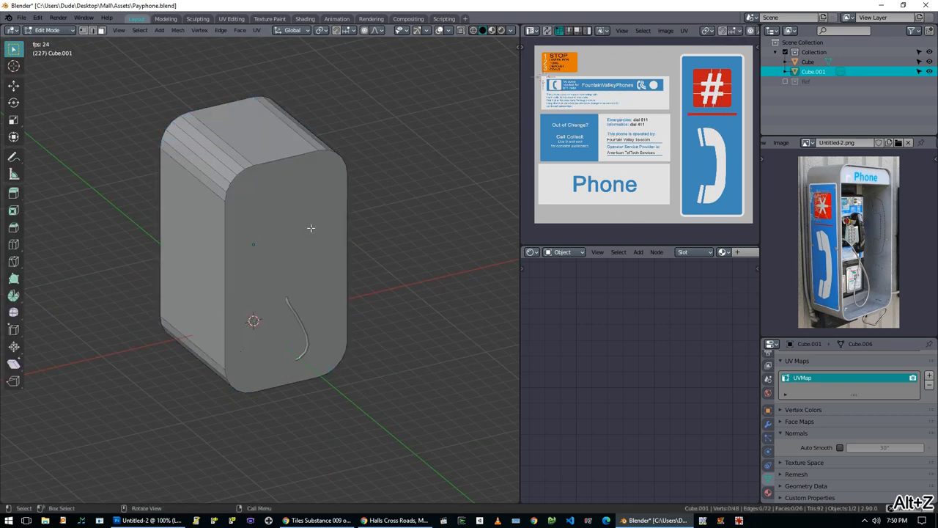
key("a")
key("KP_1")
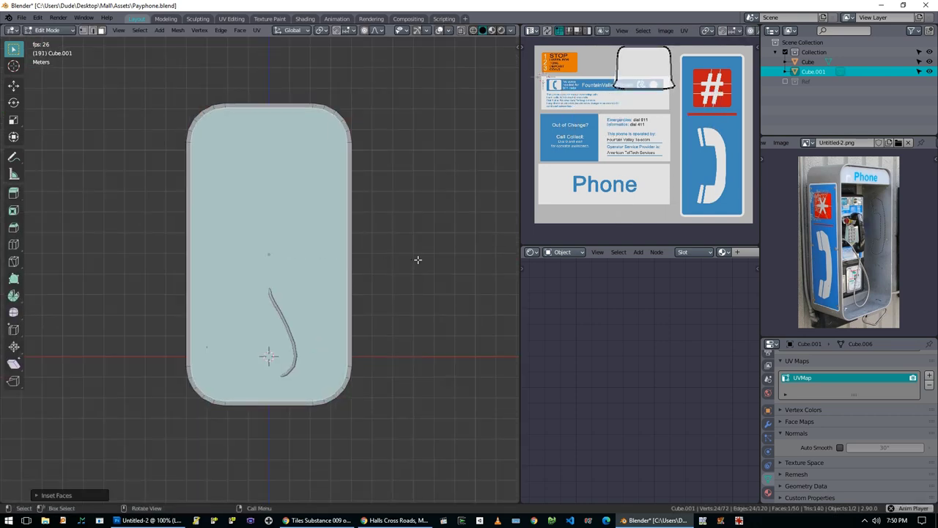
middle_click_drag(418, 260, 375, 290)
Step: Extrude the box's front face backward
key("e")
left_click(362, 298)
key("KP_1")
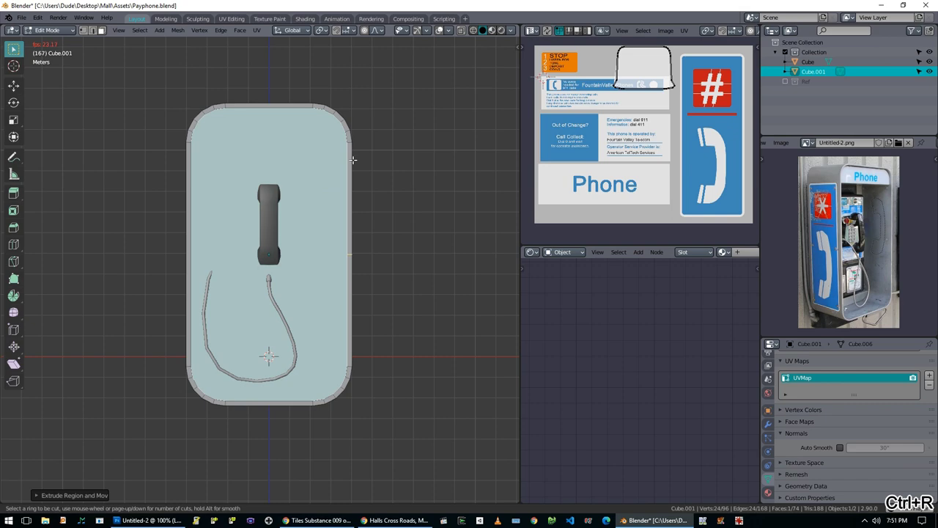
middle_click_drag(351, 157, 308, 242)
Step: Add an edge loop across the box's side and move it vertically against the reference
key("alt+a")
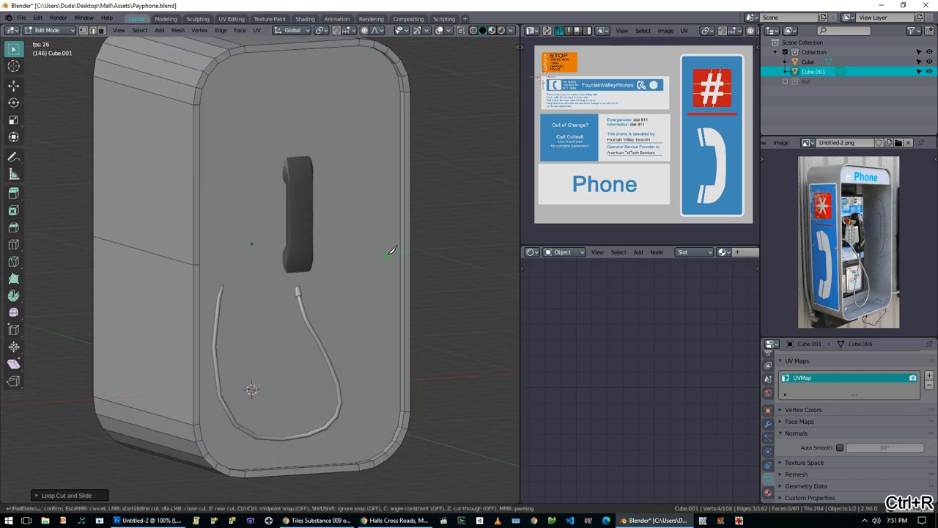
scroll(308, 242, "up", 3)
key("ctrl+r")
left_click(388, 276)
scroll(388, 276, "down", 3)
middle_click_drag(387, 275, 190, 274)
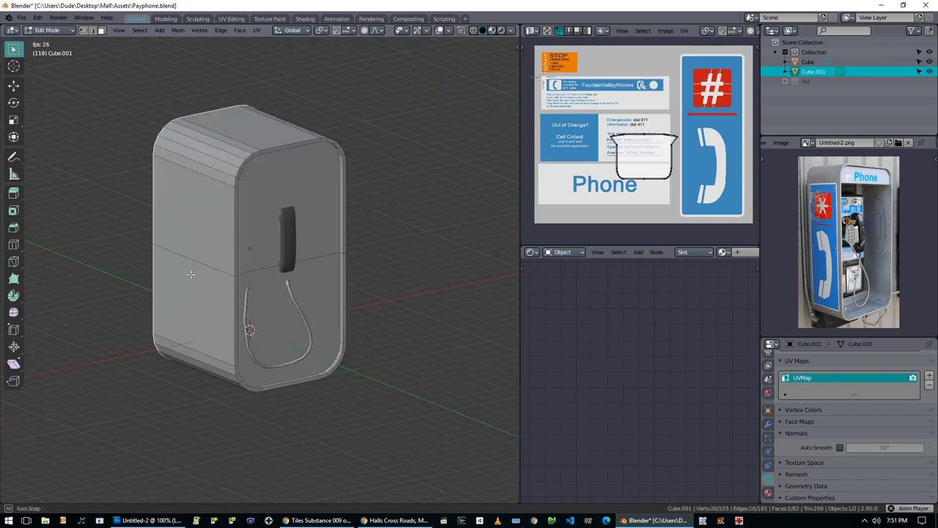
key("KP_1")
middle_click_drag(317, 256, 359, 289)
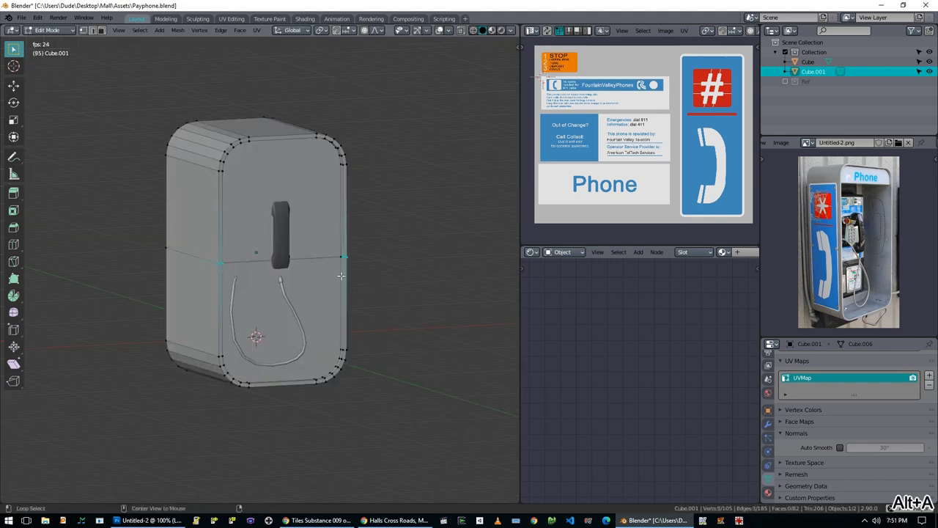
key("KP_1")
key("alt+z")
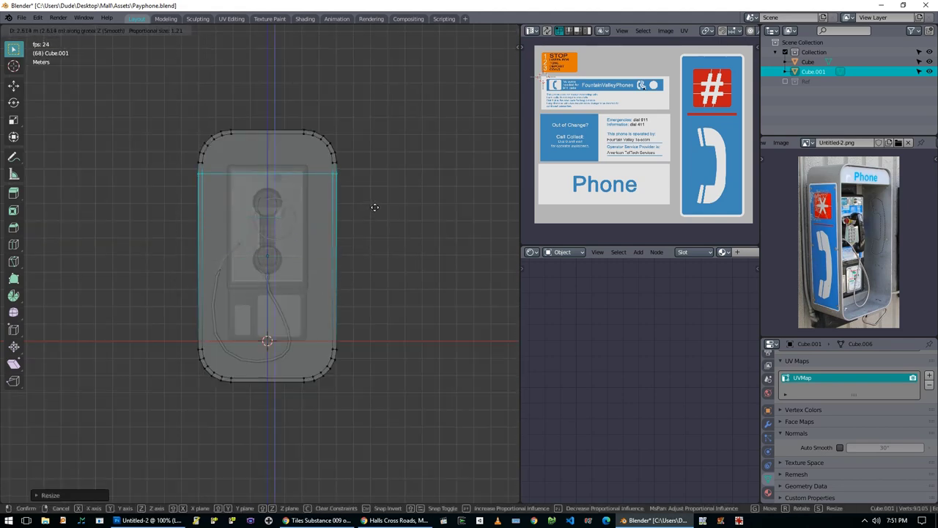
left_click(374, 208)
middle_click_drag(374, 207, 359, 216)
Step: Merge overlapping vertices and slide the middle horizontal edge loop down
key("ctrl+r")
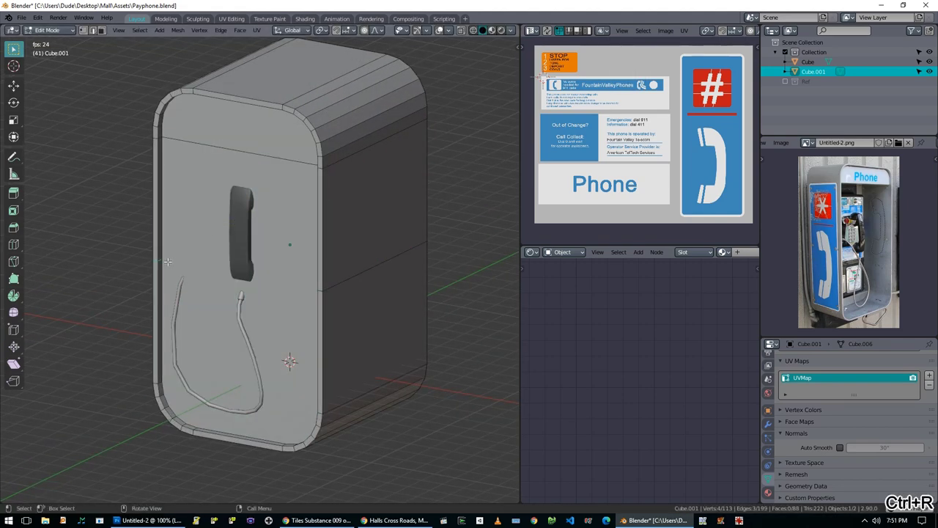
key("Escape")
key("KP_1")
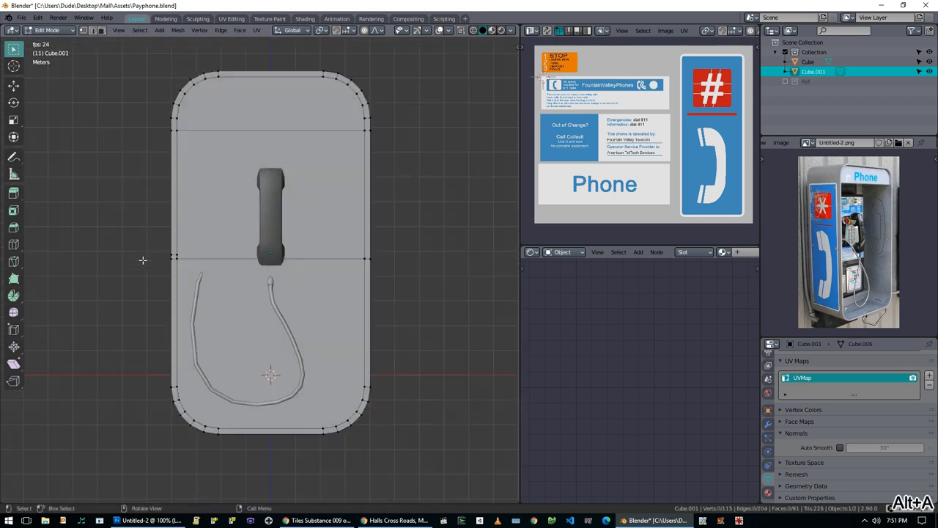
key("a")
key("m")
left_click(141, 261)
left_click(173, 258, "alt")
key("alt+z")
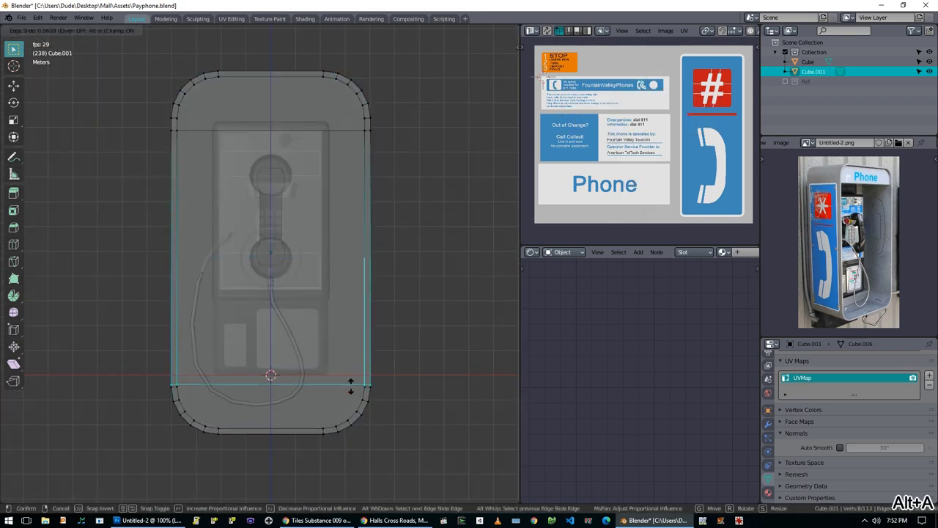
left_click(352, 384)
middle_click_drag(352, 384, 307, 308)
Step: Select the front panel faces to push in and switch the viewport to wireframe
left_click(251, 335)
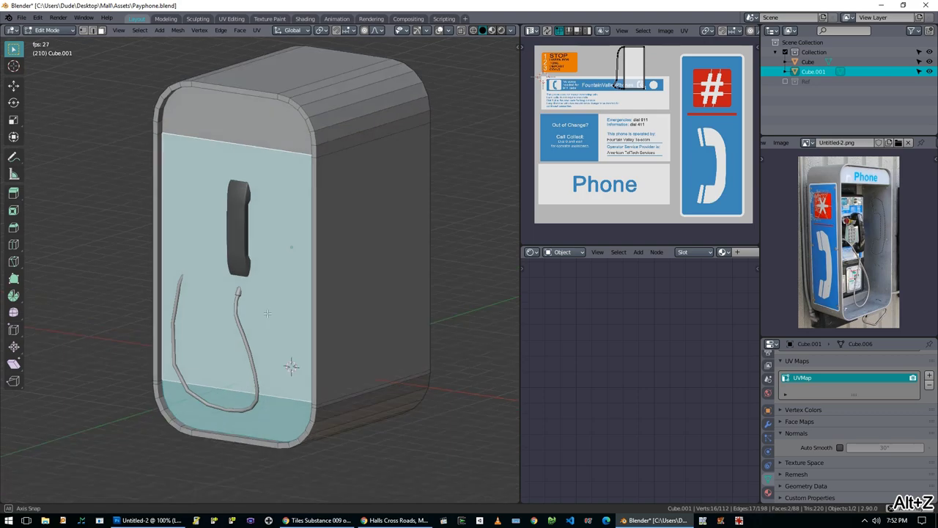
left_click(235, 286)
key("alt+z")
key("Tab")
middle_click_drag(235, 286, 307, 293)
key("Tab")
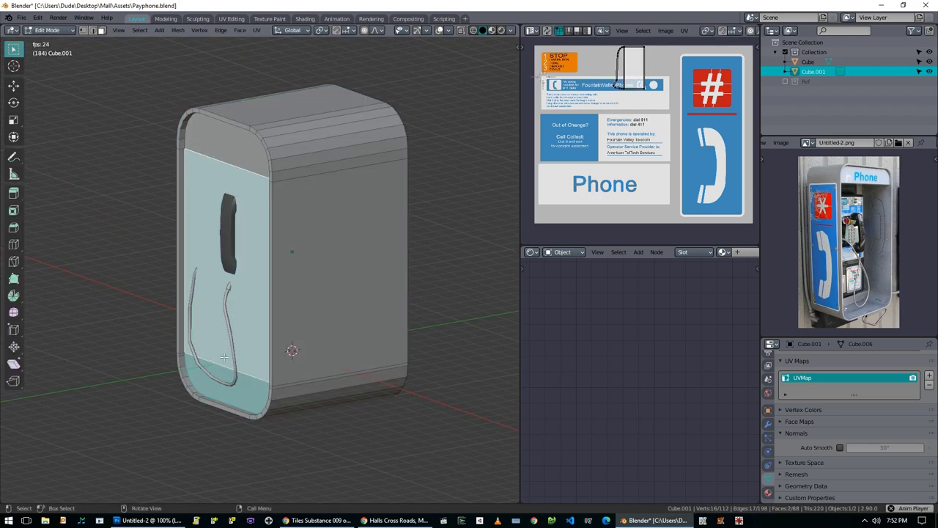
key("KP_1")
middle_click_drag(200, 315, 239, 263)
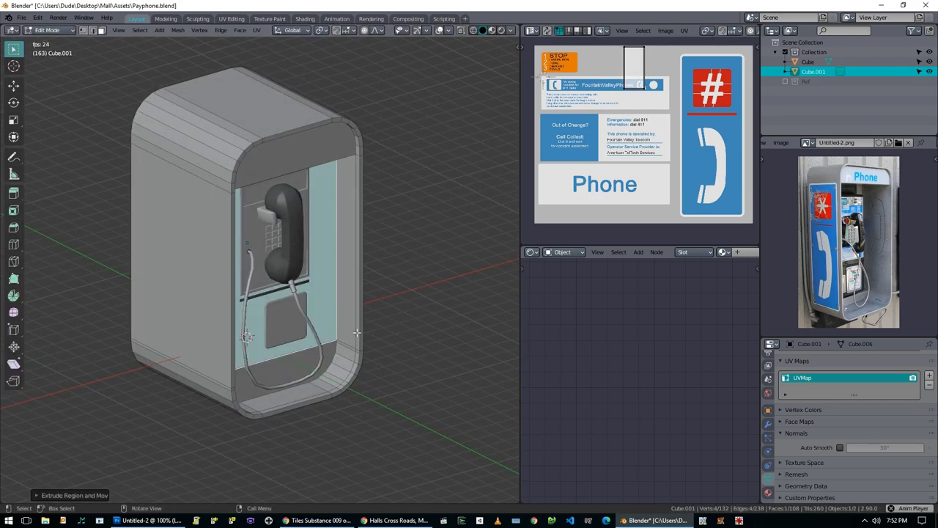
key("KP_1")
key("KP_3")
key("z")
left_click(170, 264)
key("KP_1")
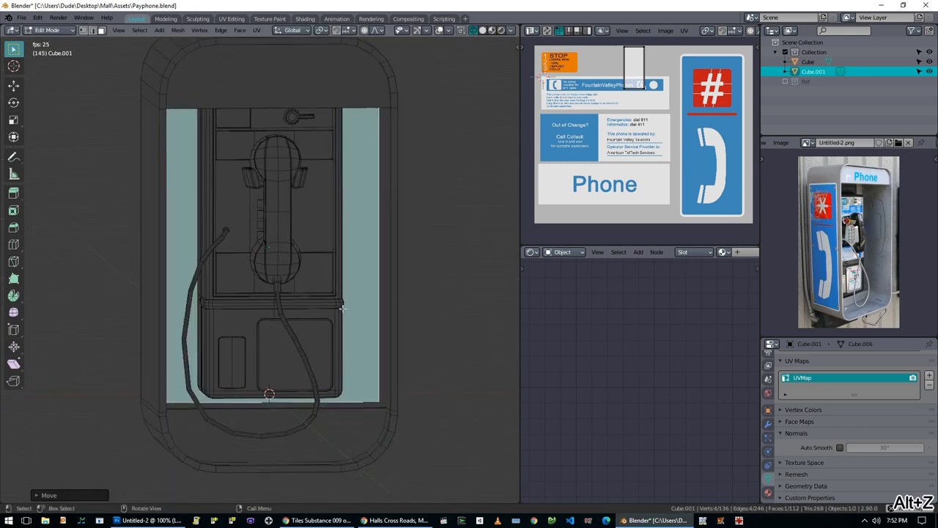
Step: Scale the booth's top band along Z
key("Tab")
key("Tab")
scroll(393, 118, "down", 2)
key("shift+s")
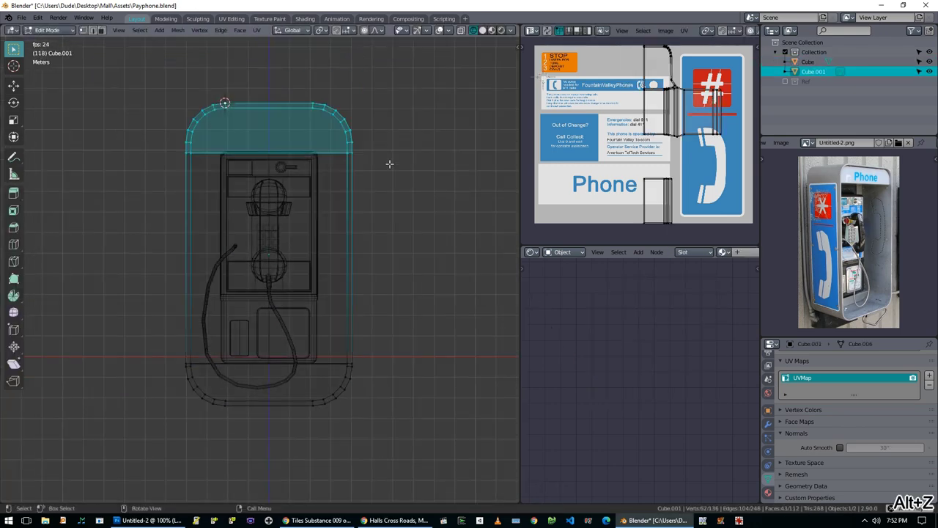
key("s")
key("z")
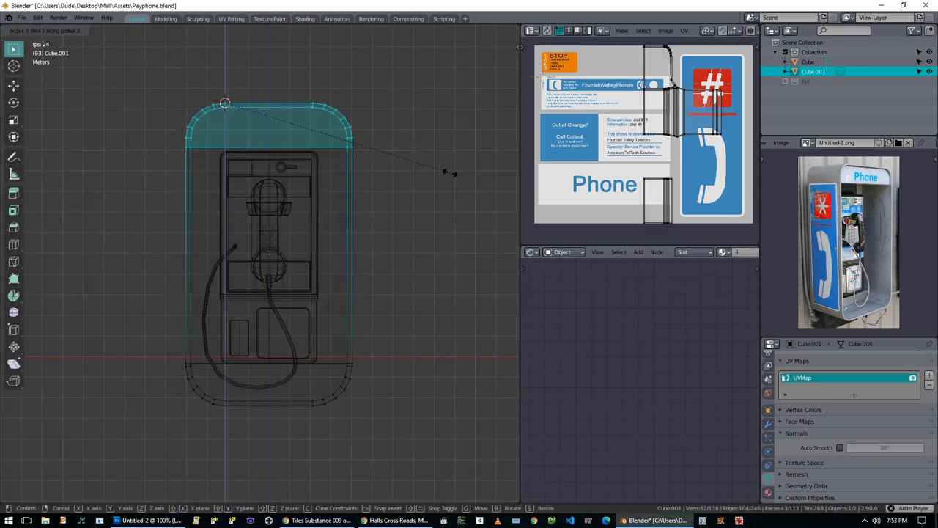
key("alt+z")
middle_click_drag(354, 339, 186, 106)
Step: Shade the booth smooth and enable Auto Smooth under the Geometry Data settings
key("alt+a")
left_click_drag(183, 73, 229, 436)
right_click(193, 203)
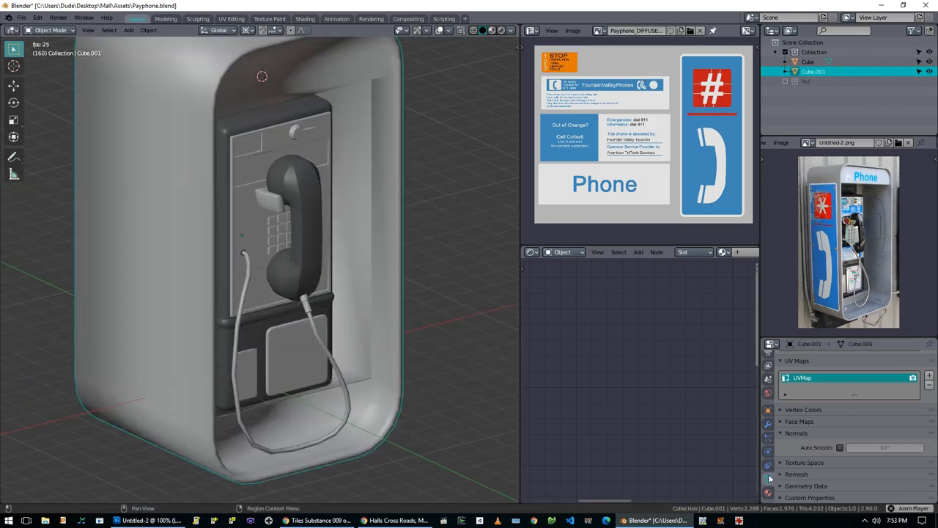
scroll(781, 454, "down", 2)
scroll(781, 476, "up", 2)
left_click(781, 485)
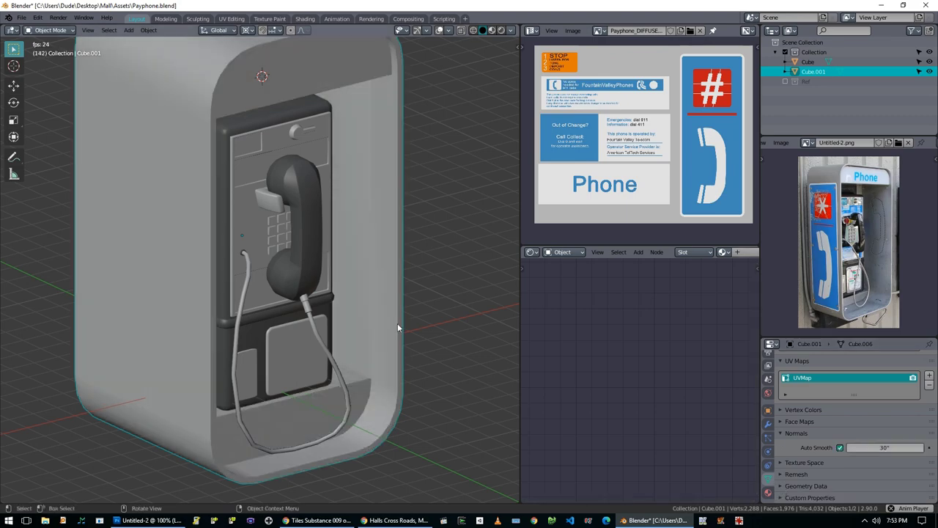
middle_click_drag(397, 324, 326, 242)
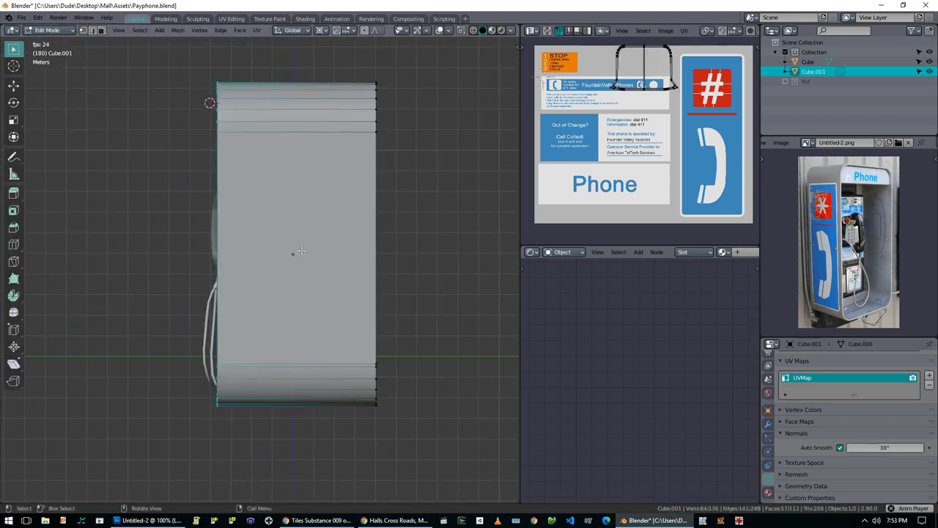
Step: Move the right-hand vertex column along Y to adjust the booth's depth
key("alt+a")
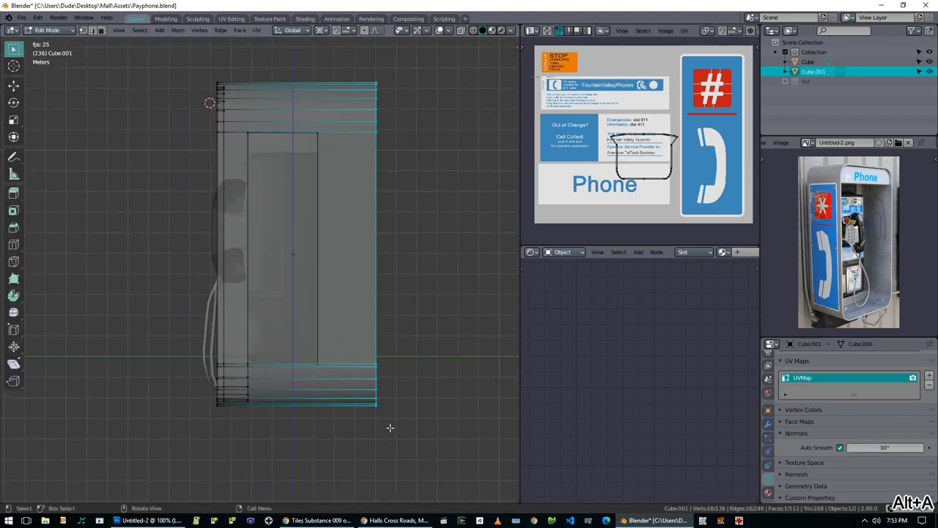
left_click_drag(358, 55, 396, 425)
key("g")
key("y")
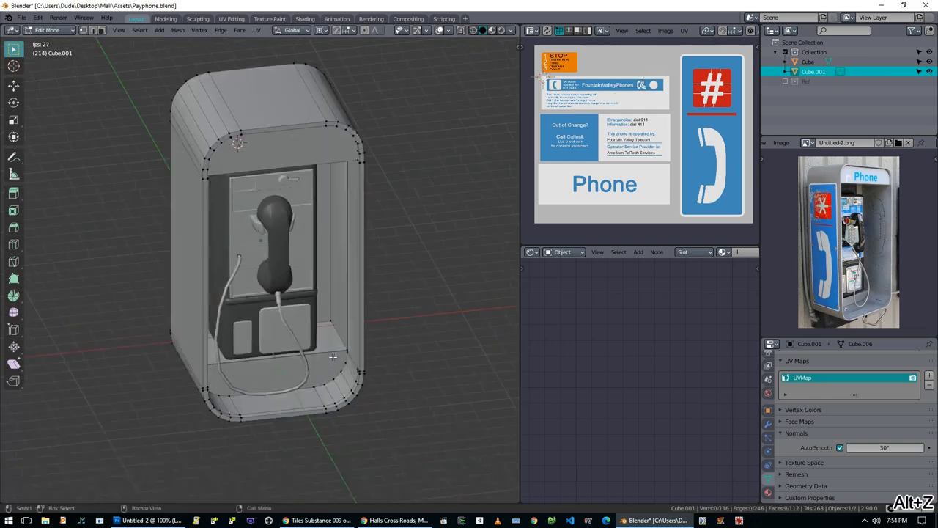
middle_click_drag(396, 411, 311, 433)
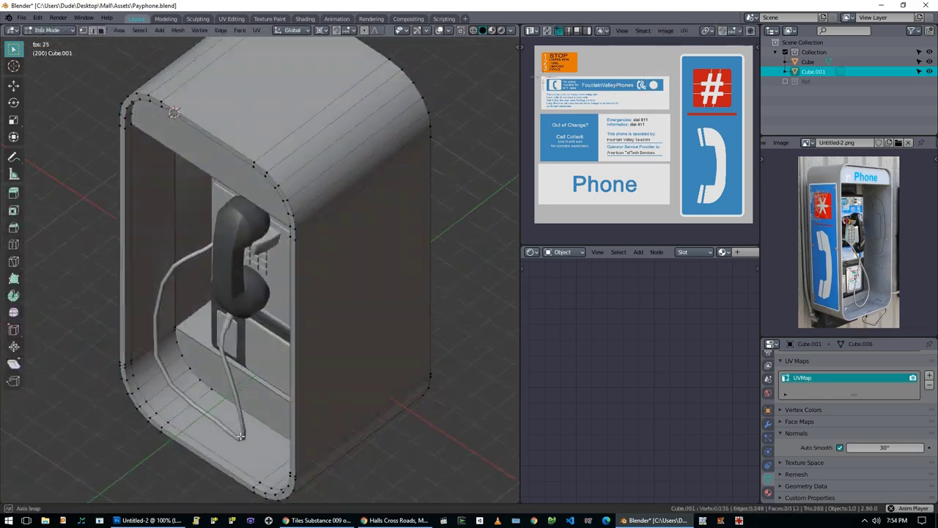
middle_click_drag(179, 394, 278, 347)
middle_click_drag(278, 347, 286, 361)
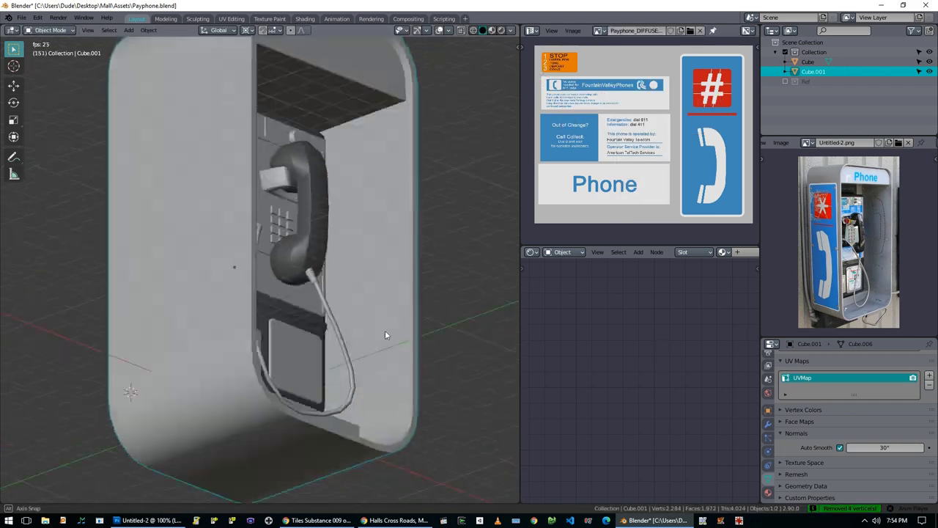
middle_click_drag(384, 330, 361, 387)
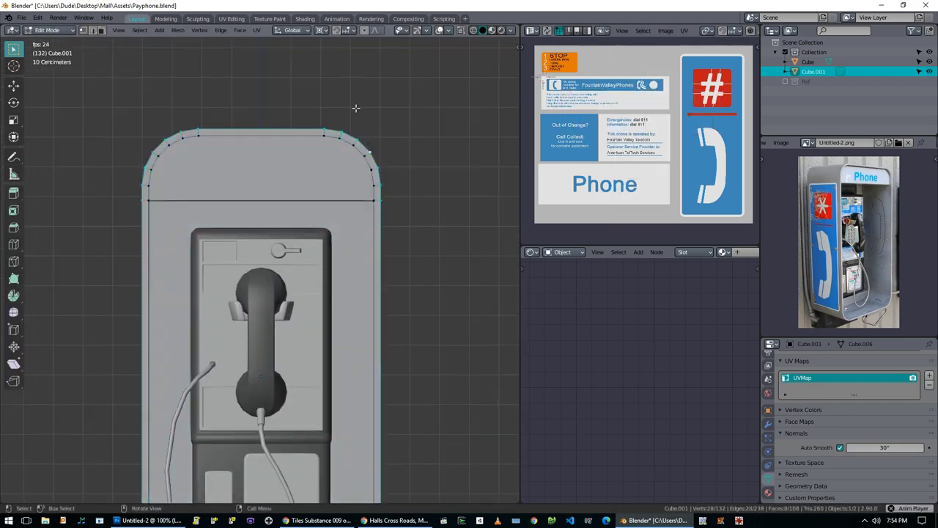
Step: Delete the booth's top edge loop and edge-slide the remaining loop into place
key("x")
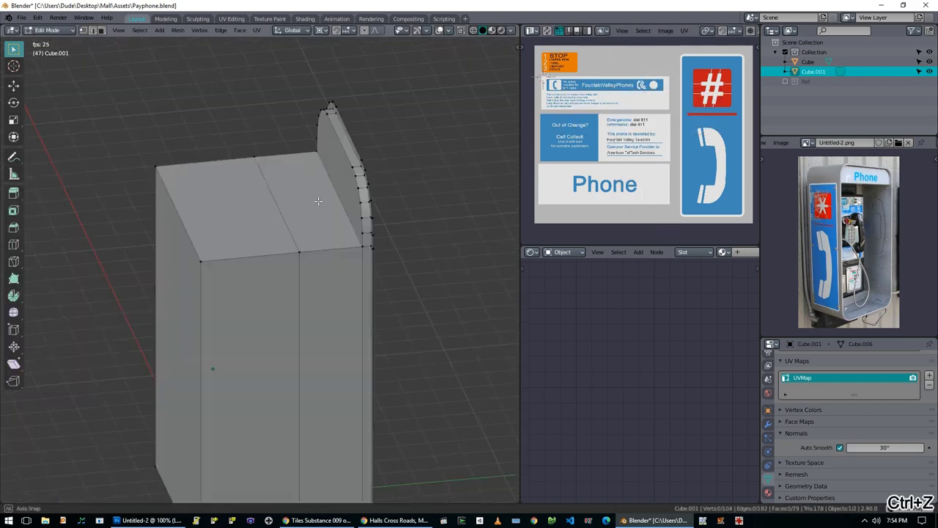
middle_click_drag(314, 201, 456, 234)
key("g")
key("g")
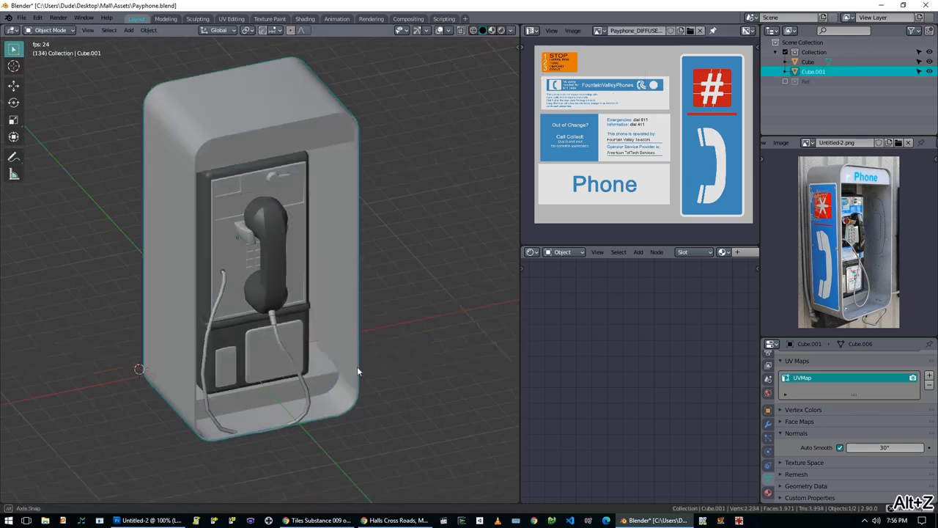
middle_click_drag(357, 366, 392, 310)
scroll(386, 325, "up", 4)
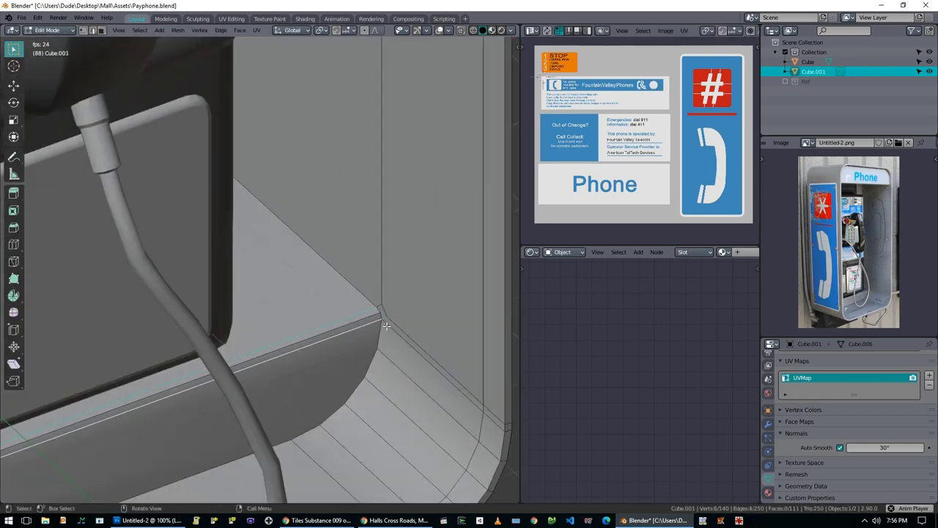
middle_click_drag(301, 335, 235, 268)
middle_click_drag(315, 314, 352, 317)
Step: Rotate the handset cord vertices around Z and move them along Y inside the hood
key("Tab")
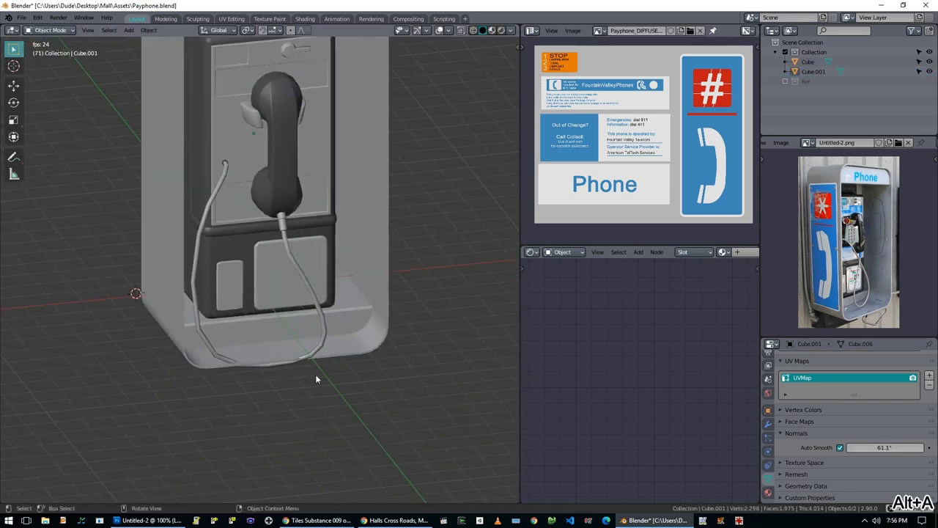
middle_click_drag(315, 374, 265, 381)
key("Tab")
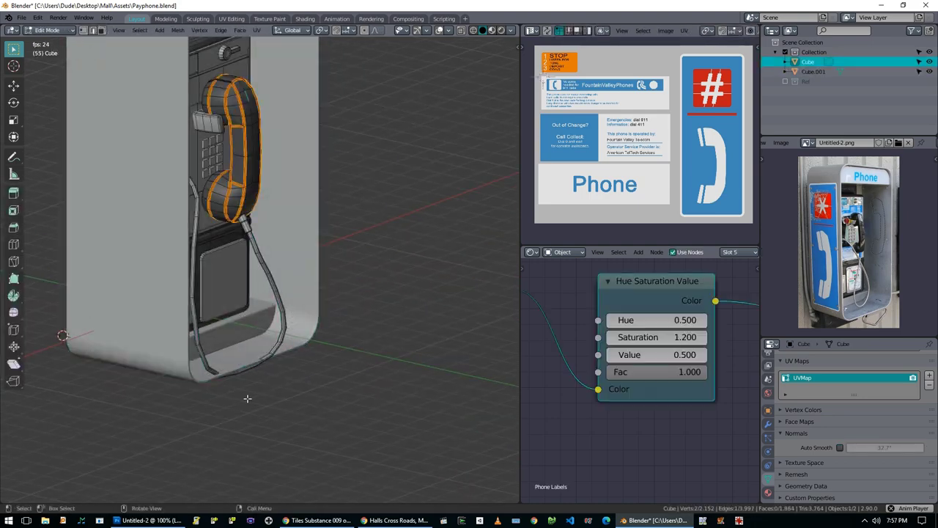
middle_click_drag(245, 393, 345, 388)
key("r")
key("z")
key("Escape")
middle_click_drag(382, 452, 216, 465)
key("g")
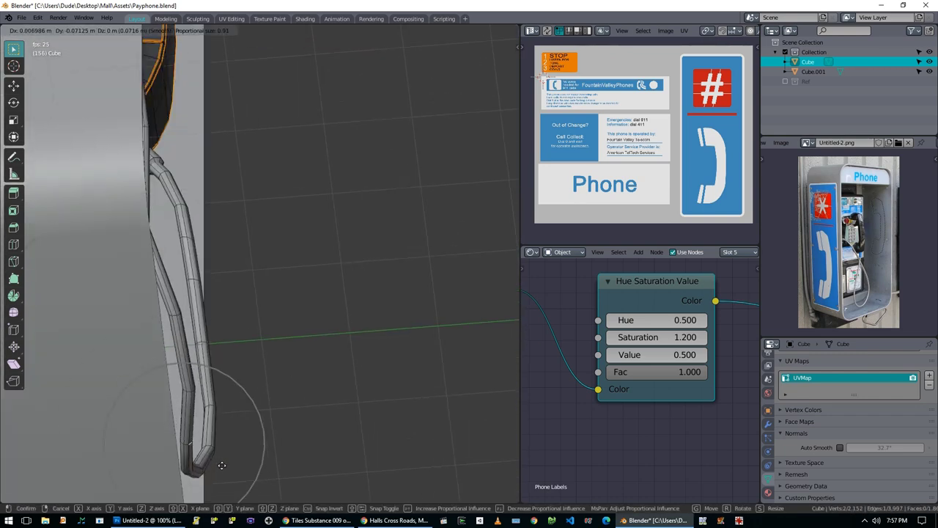
middle_click_drag(224, 427, 241, 357)
Step: Exit Edit Mode, clear the selection and check the booth from the front
key("Tab")
scroll(261, 352, "down", 6)
key("alt+a")
key("KP_1")
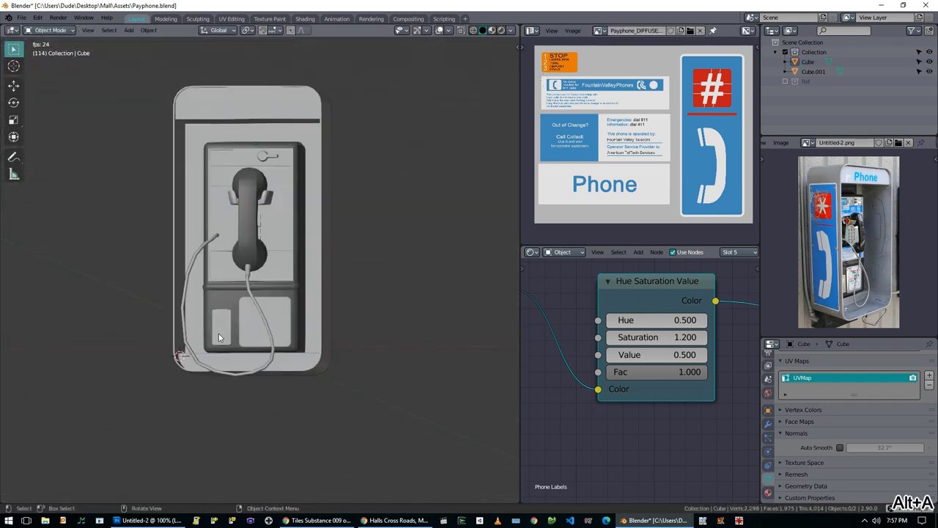
middle_click_drag(293, 279, 352, 219)
Step: Assign the Phone Labels material to the booth enclosure in place of PayPhone Metal
left_click(812, 71)
left_click(768, 492)
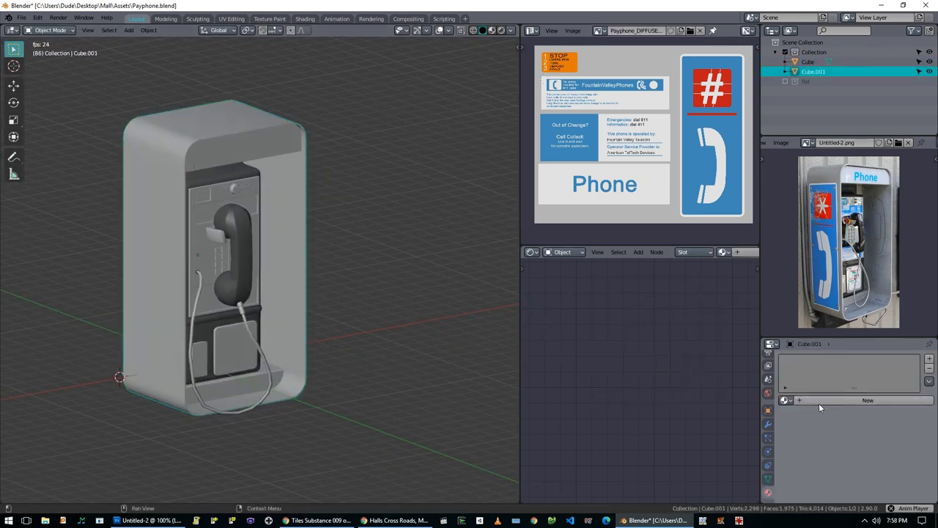
left_click(785, 400)
left_click(813, 311)
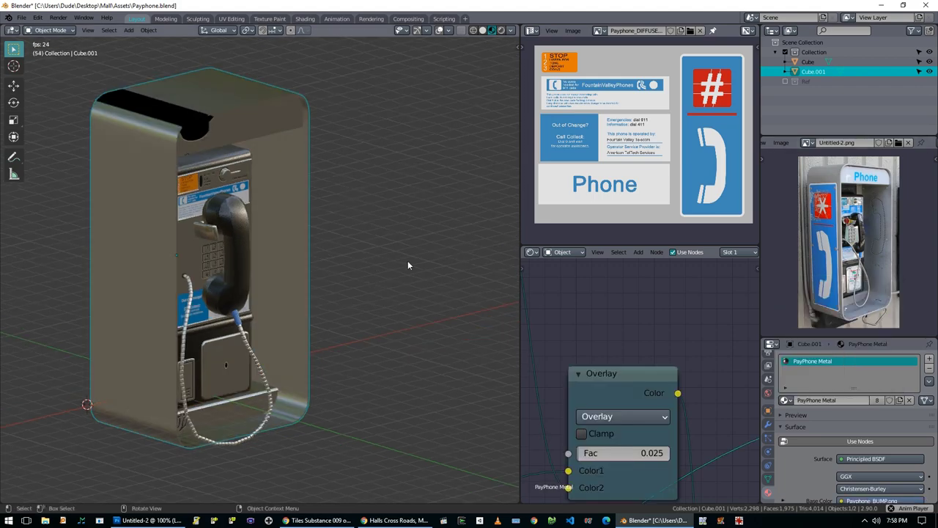
scroll(408, 260, "down", 3)
left_click(785, 400)
left_click(810, 338)
Step: Project the booth's UVs from the side view and move them onto the # label
key("Tab")
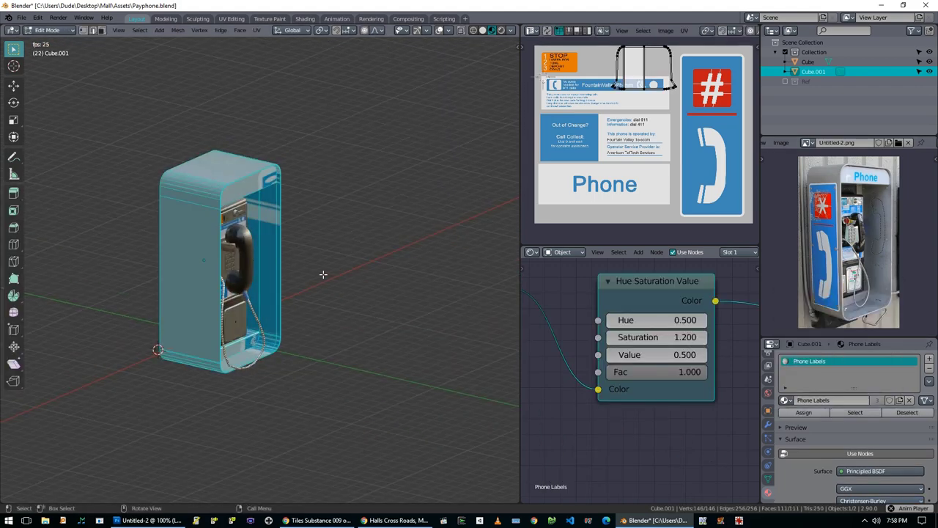
key("ctrl+KP_3")
key("u")
left_click(354, 239)
key("g")
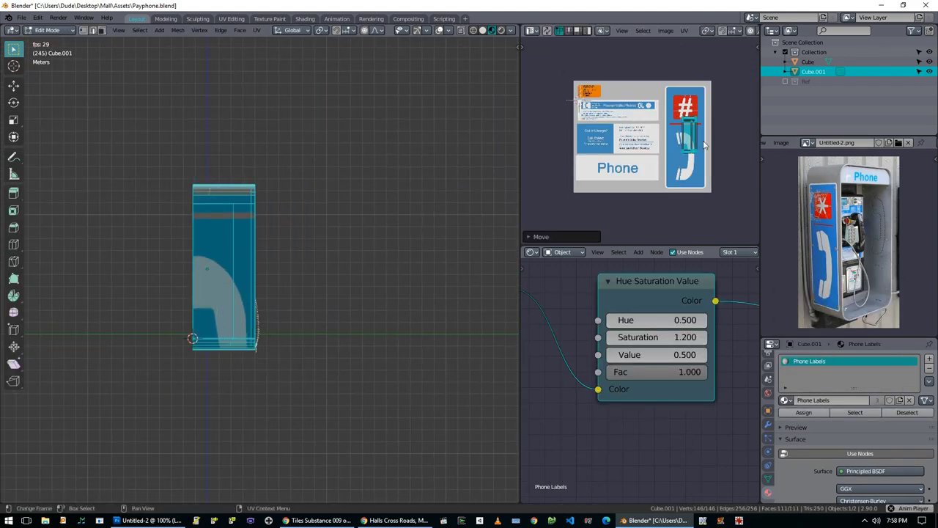
scroll(743, 159, "up", 4)
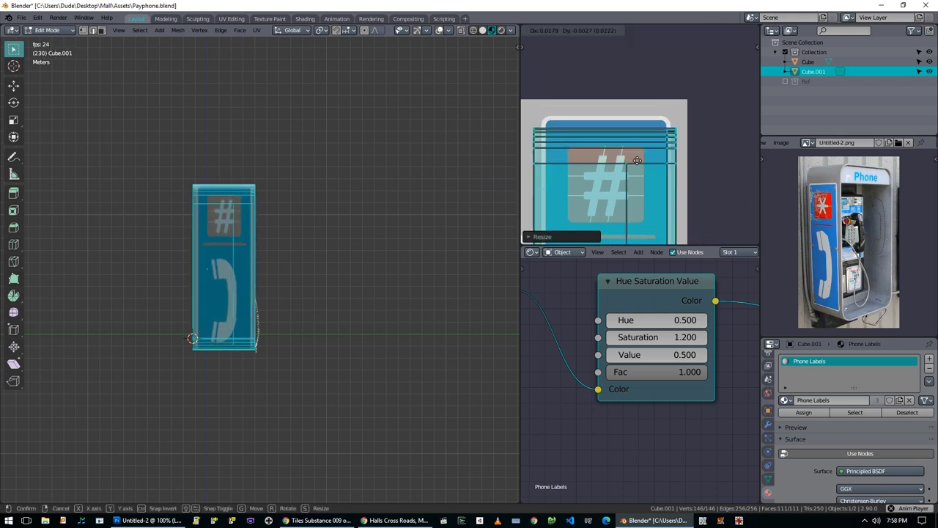
left_click(637, 159)
Step: Scale the side UVs horizontally, then set a scaling pivot and stretch them along Y
middle_click_drag(381, 242, 429, 278)
key("s")
key("x")
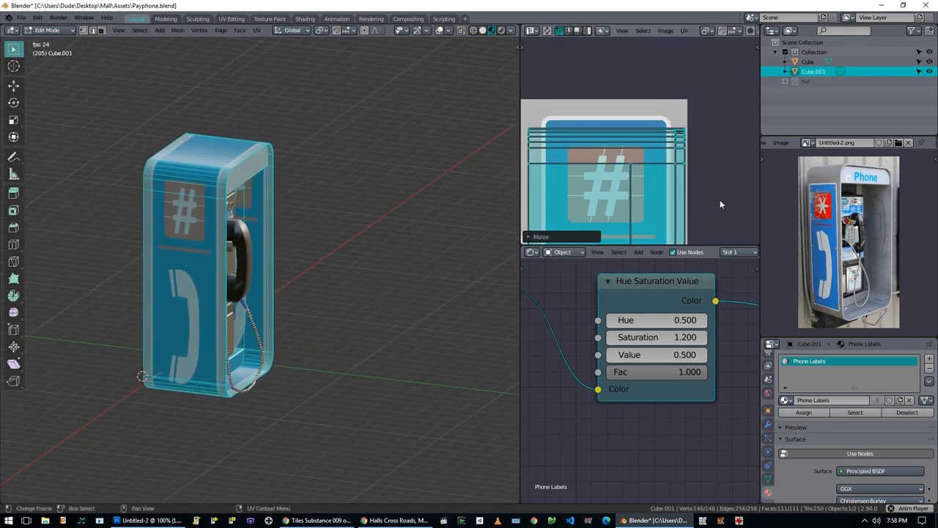
left_click(710, 170)
scroll(634, 93, "down", 4)
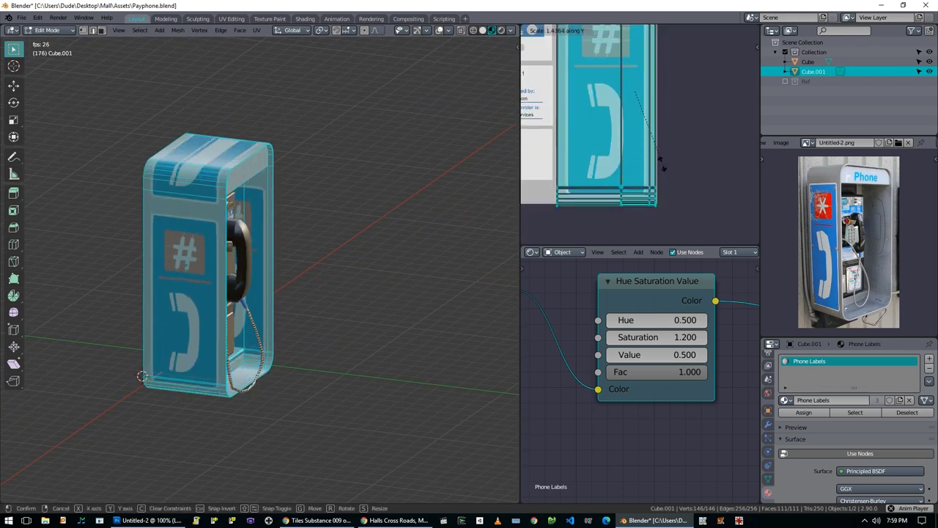
key("period")
left_click(711, 128)
scroll(714, 147, "up", 3)
key("s")
key("y")
left_click(736, 192)
Step: Move the UV island vertically along Y over the side label
scroll(736, 192, "down", 2)
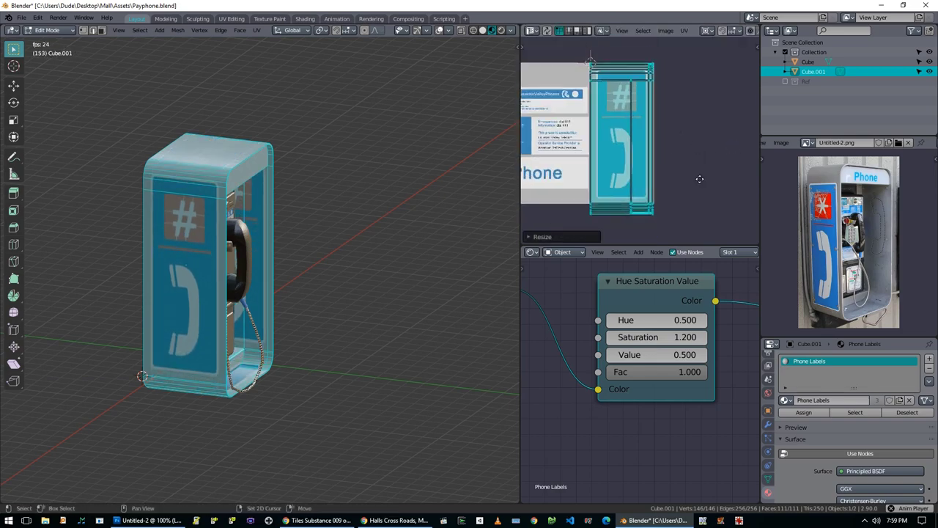
middle_click_drag(279, 234, 291, 223)
scroll(681, 161, "up", 2)
key("g")
key("y")
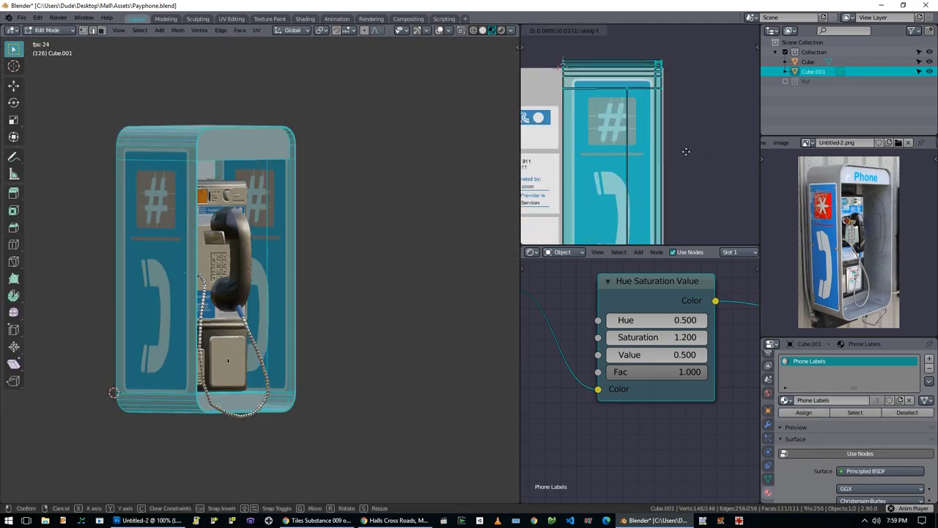
left_click(705, 164)
key("g")
key("y")
Step: Place the island over the side label, shrink it to fit, and nudge it sideways
scroll(704, 146, "down", 2)
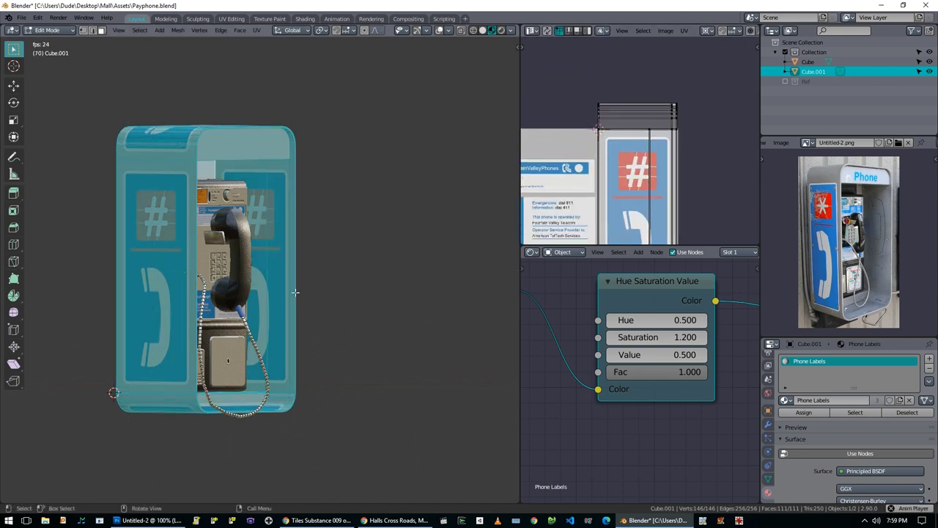
middle_click_drag(295, 292, 418, 310)
key("g")
left_click(579, 169)
key("s")
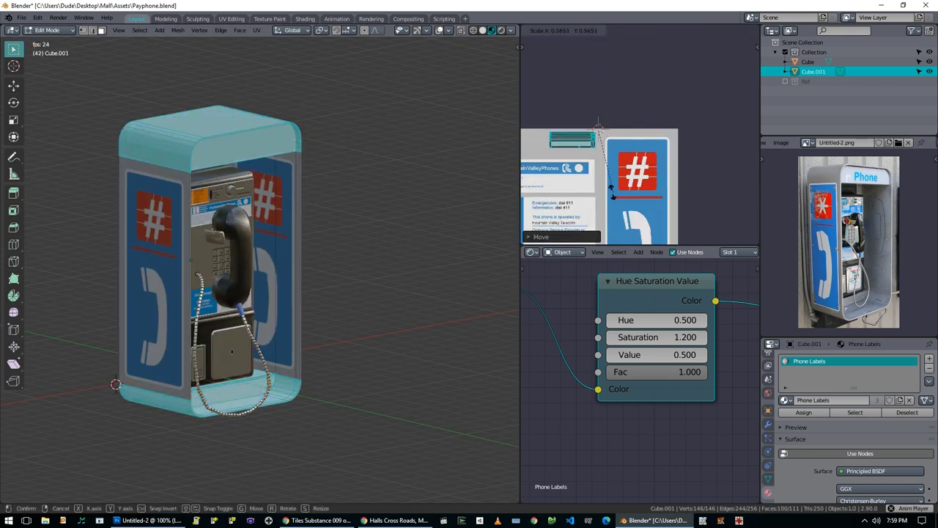
middle_click_drag(220, 220, 381, 154)
scroll(621, 105, "up", 1)
key("g")
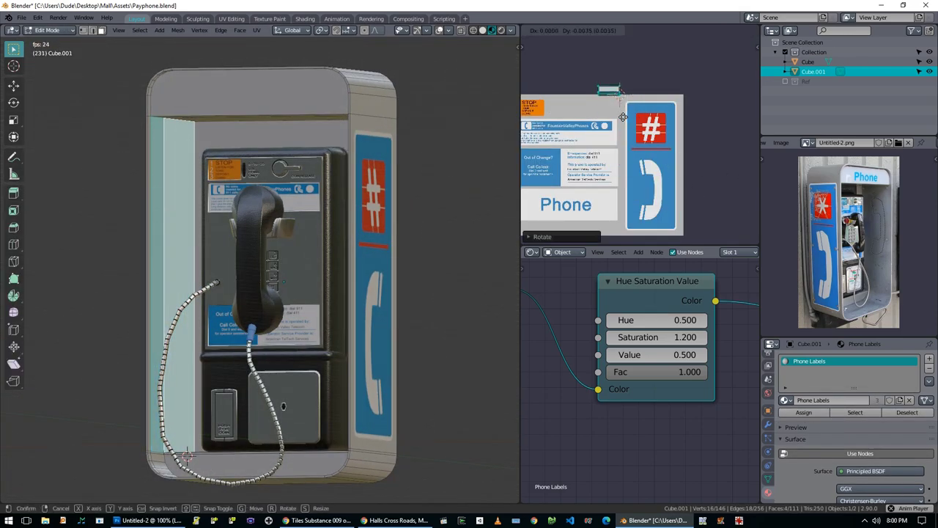
left_click(622, 117)
Step: Begin a Ctrl+R loop cut across the booth from its left side
middle_click_drag(241, 213, 429, 195)
scroll(315, 196, "up", 3)
key("ctrl+r")
left_click(52, 188)
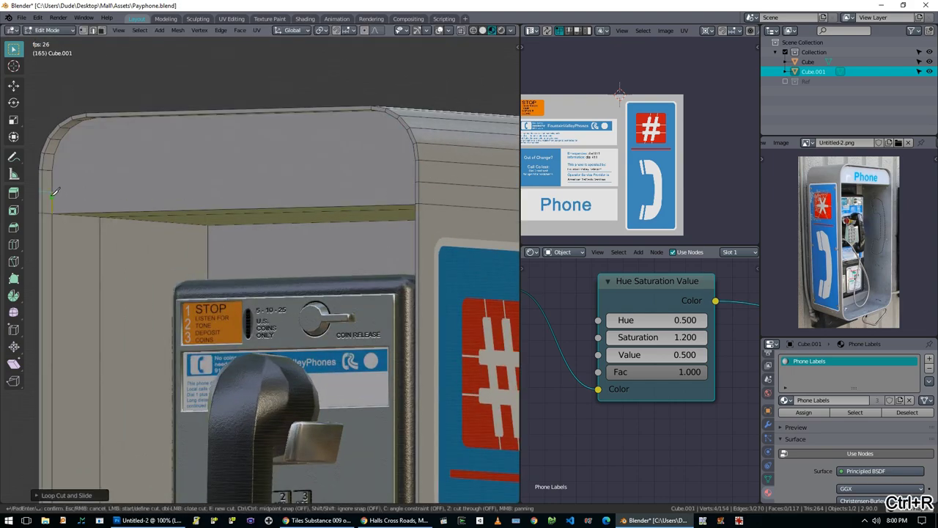
Step: Place a new edge loop near the booth's top front and slide it along Z
middle_click_drag(52, 192, 103, 190)
key("Return")
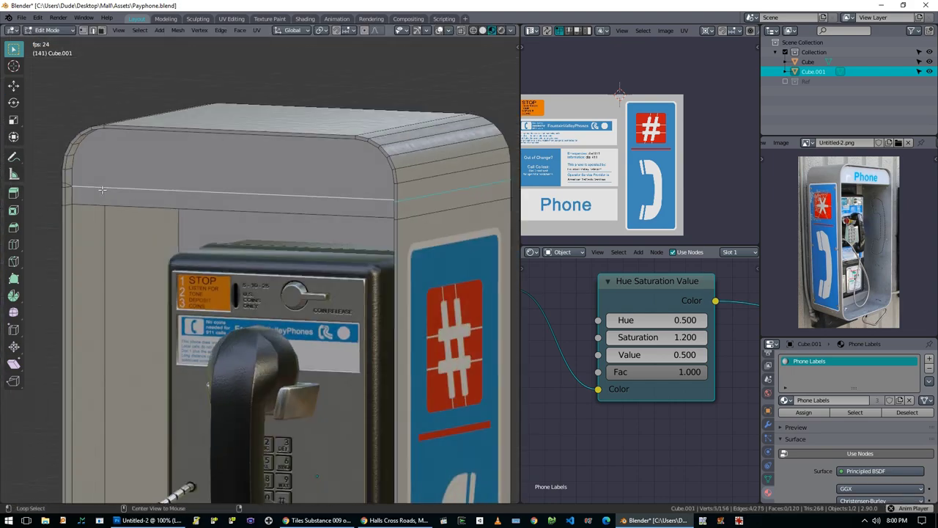
key("KP_3")
key("KP_1")
middle_click_drag(383, 232, 361, 241)
key("a")
key("KP_1")
key("alt+a")
left_click(323, 220, "alt")
key("g")
key("z")
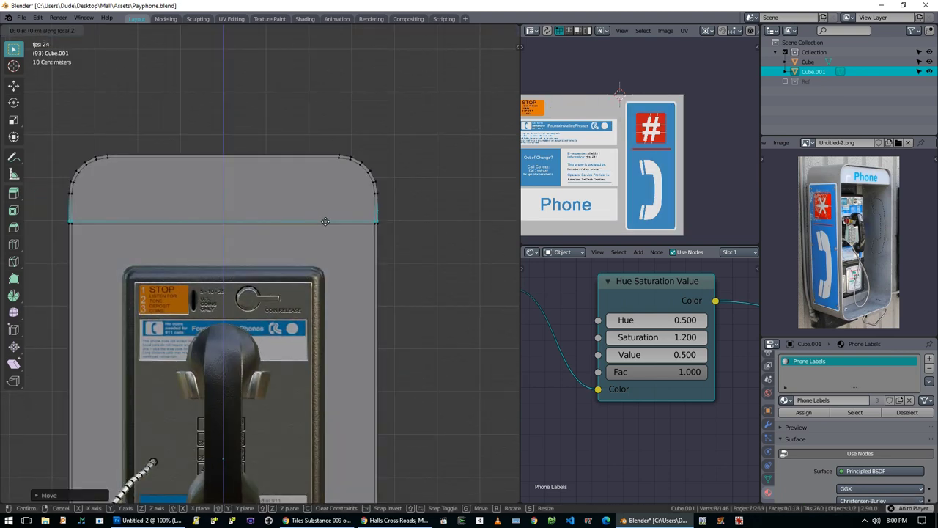
Step: Unwrap the top front strip face and move its UV island onto the Phone label
left_click(231, 181)
key("u")
scroll(597, 203, "down", 2)
key("g")
left_click(596, 204)
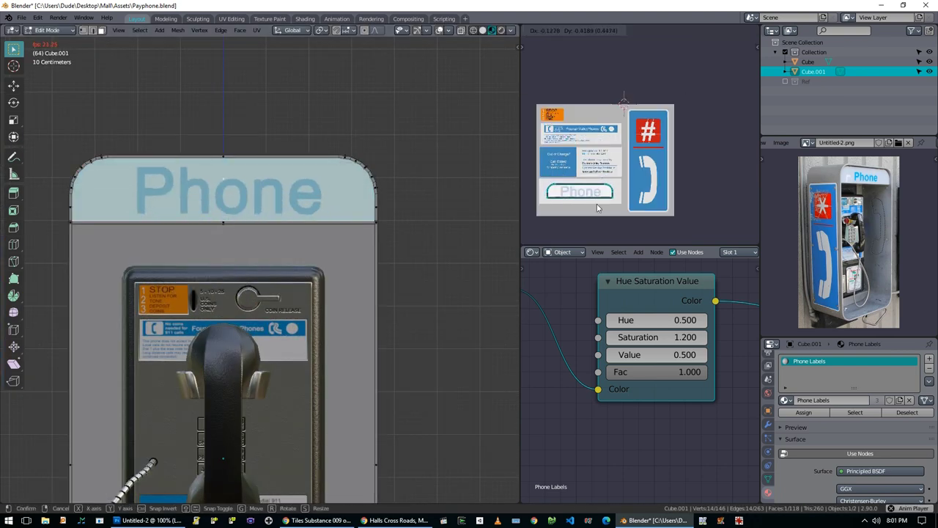
scroll(680, 194, "up", 3)
key("s")
left_click(696, 154)
Step: Scale the strip's island to fit the Phone label and return to Object Mode
scroll(697, 202, "up", 5)
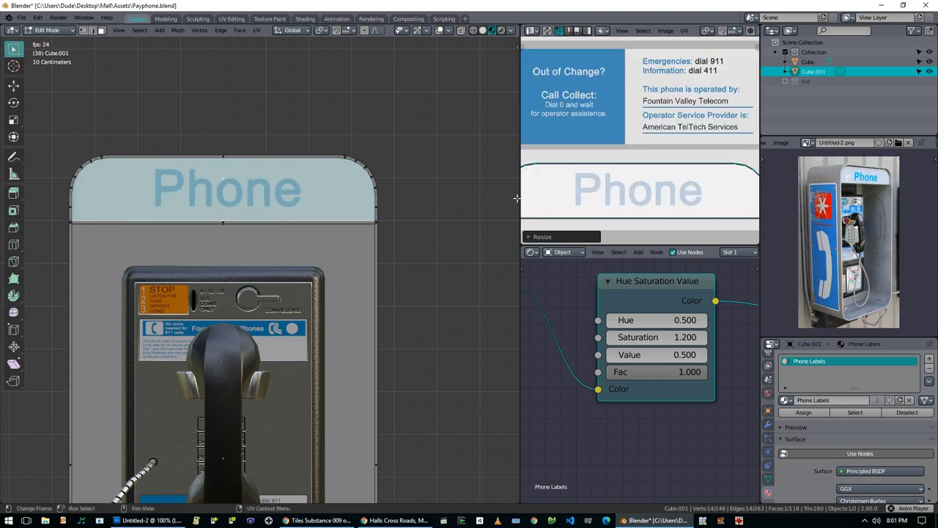
scroll(566, 188, "down", 4)
key("s")
left_click(710, 204)
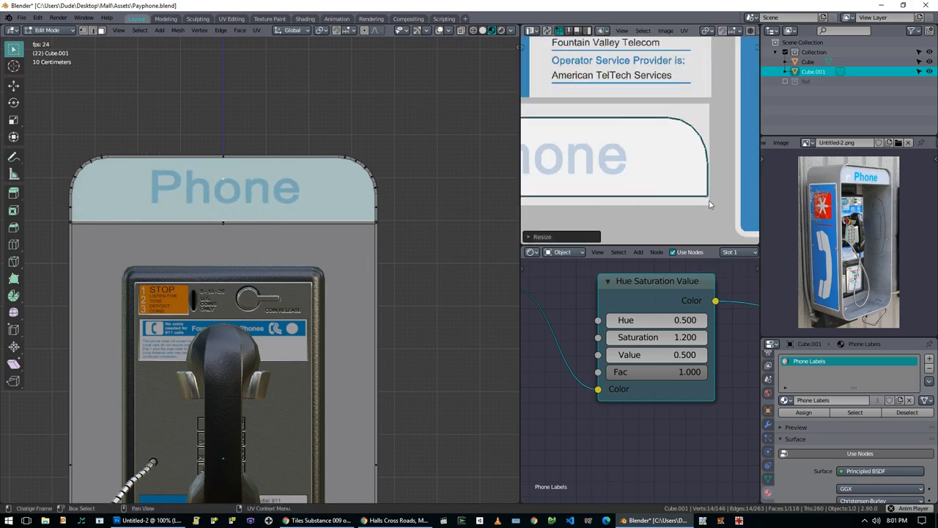
left_click(693, 195)
key("Tab")
middle_click_drag(345, 227, 367, 308)
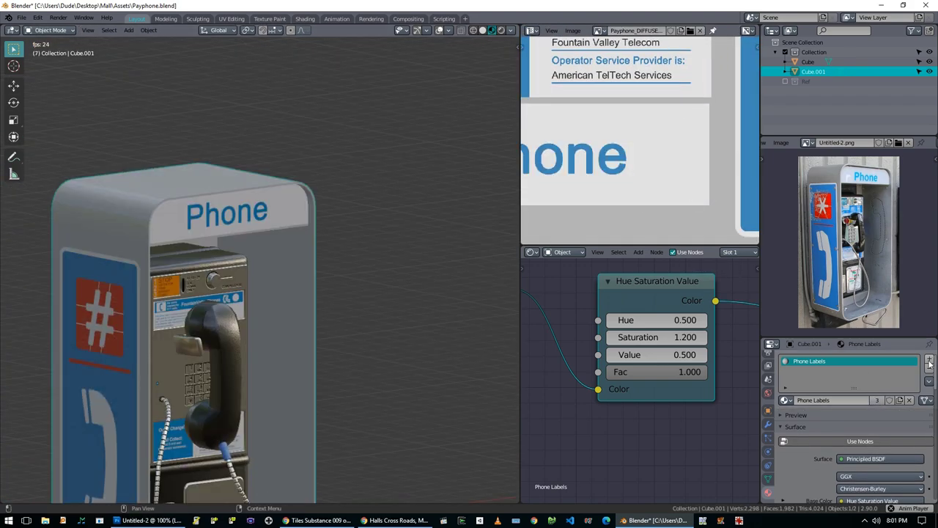
Step: Add a Phone Labels Lit material slot mixing an Emission shader into the material output
left_click(929, 359)
left_click(785, 419)
left_click(834, 358)
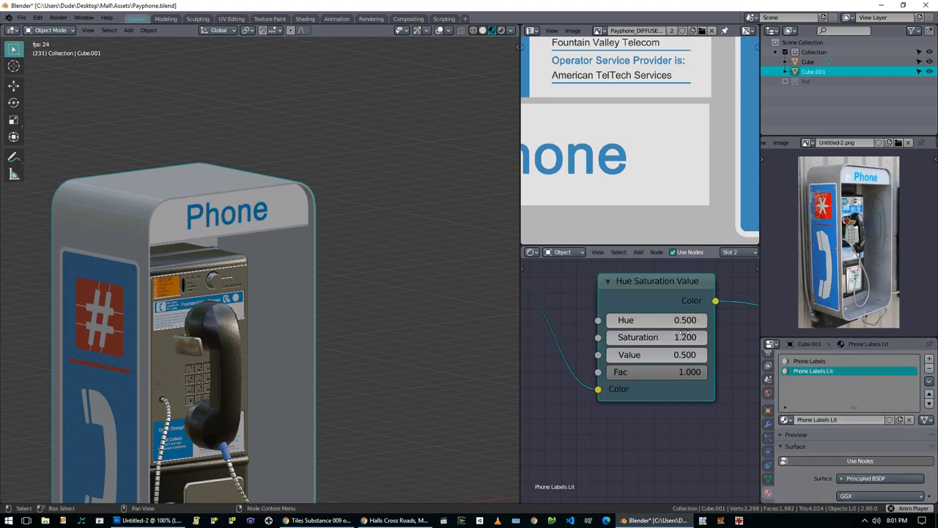
scroll(683, 333, "down", 3)
key("shift+a")
mouse_move(597, 373)
left_click(691, 276)
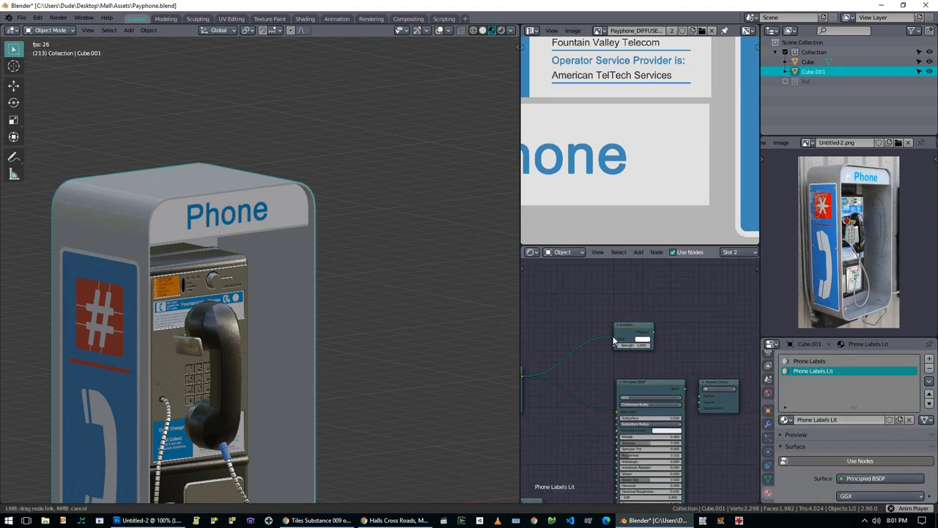
left_click_drag(614, 340, 645, 326)
scroll(669, 375, "up", 1)
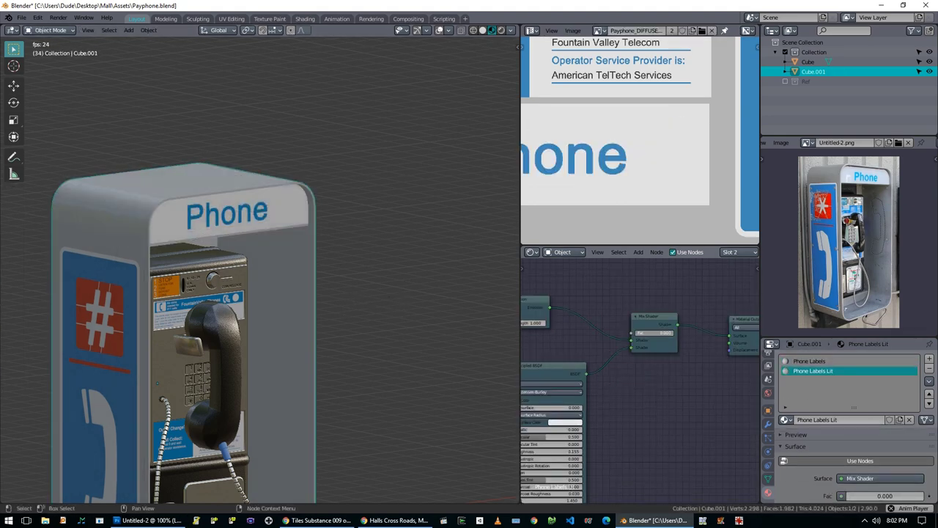
scroll(324, 279, "down", 2)
Step: Link an Image Texture into the World surface's Color input
middle_click_drag(324, 279, 330, 314)
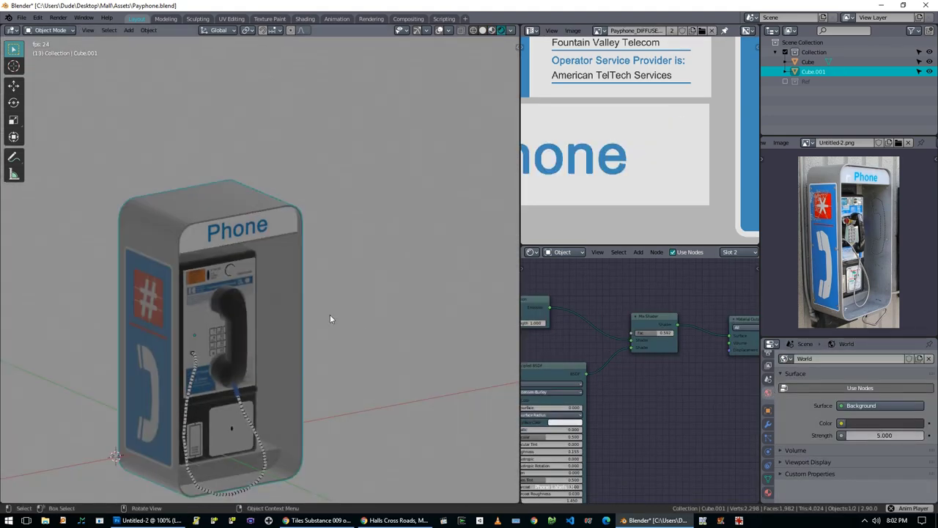
scroll(330, 319, "up", 2)
left_click(881, 406)
left_click(841, 423)
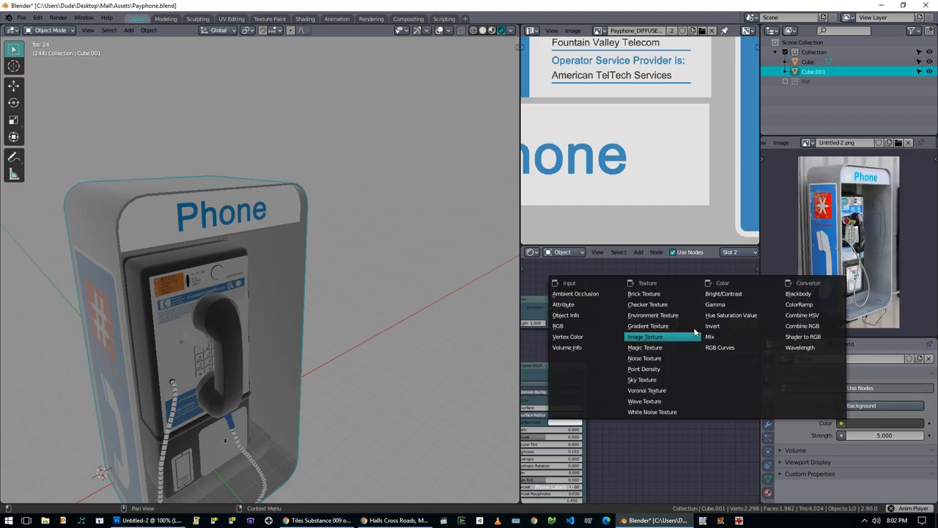
left_click(645, 336)
Step: Load Basic_2K_01.jpg as the world's lobby background image
double_click(320, 213)
middle_click_drag(319, 213, 85, 245)
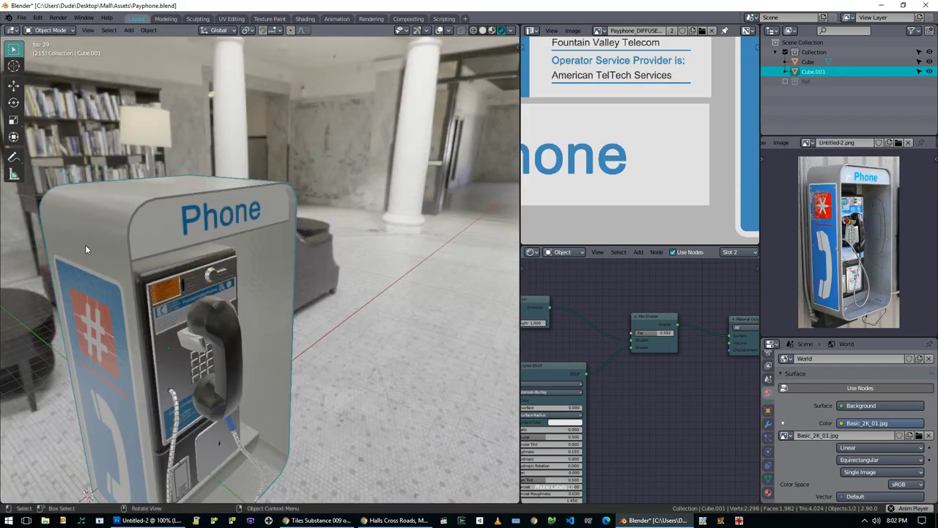
middle_click_drag(524, 349, 540, 341)
Step: Open the Phone Labels.001 material and edit a value in its node graph
left_click(768, 492)
left_click(813, 361)
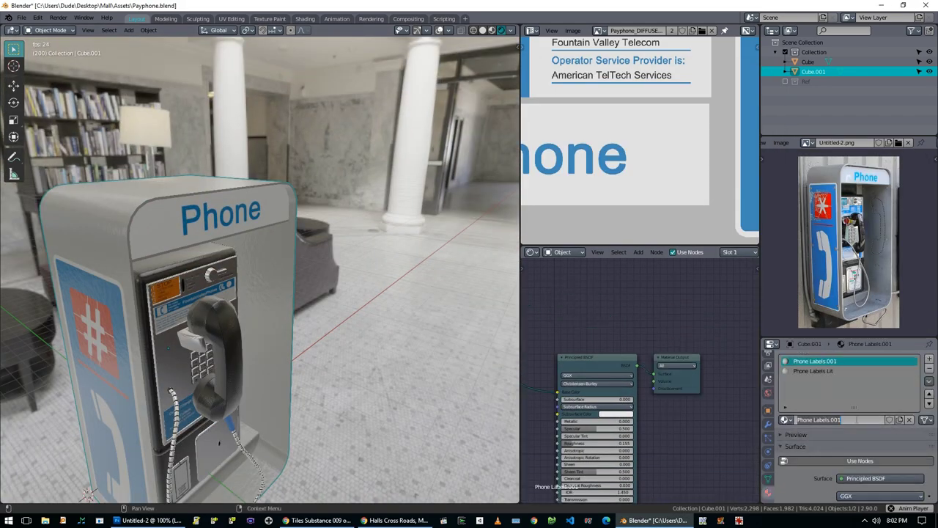
scroll(856, 422, "down", 5)
middle_click_drag(543, 322, 679, 333)
scroll(678, 333, "up", 2)
double_click(646, 416)
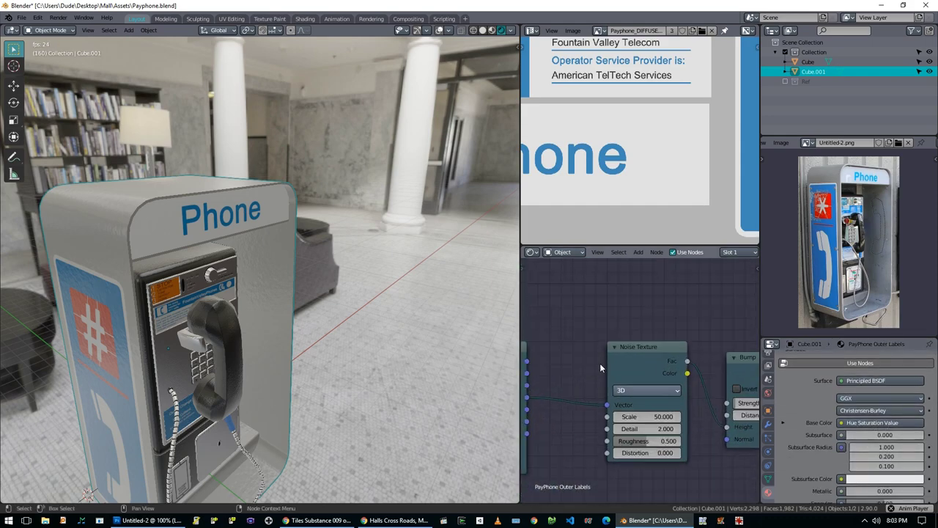
middle_click_drag(308, 293, 155, 252)
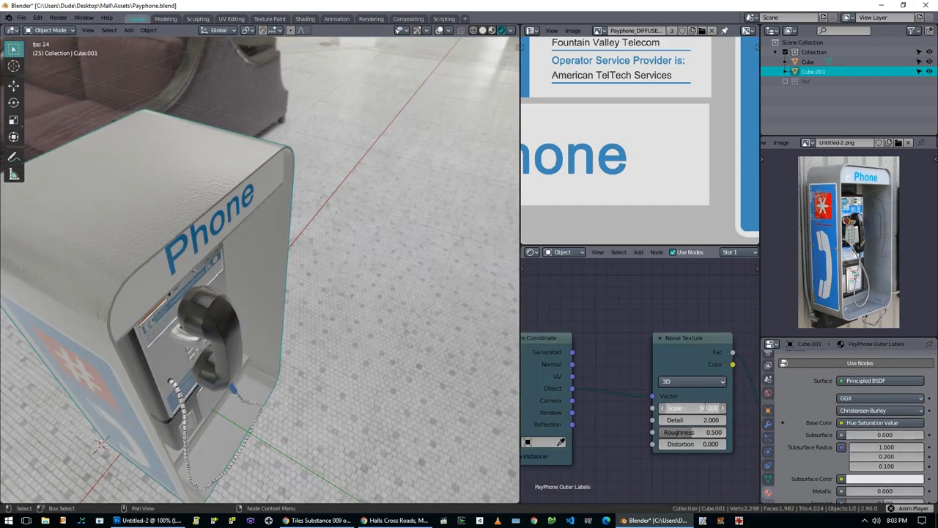
middle_click_drag(220, 285, 287, 300)
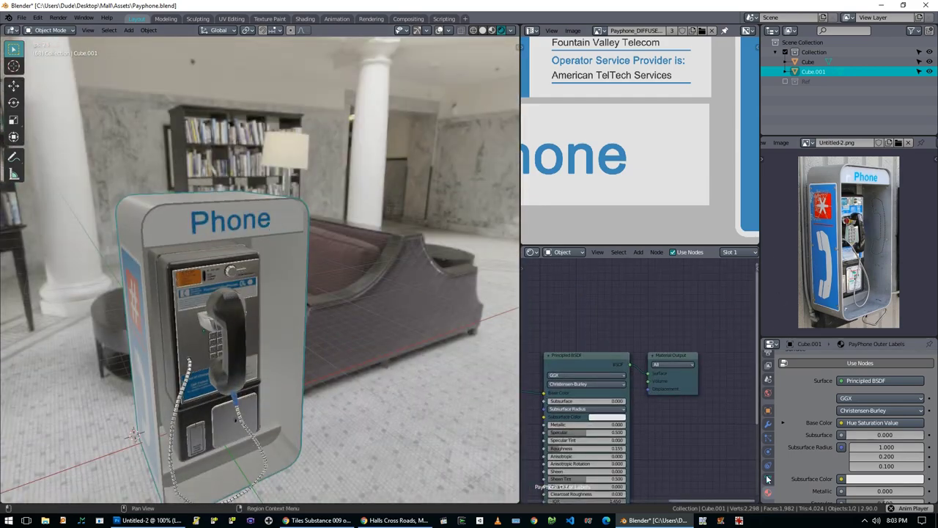
scroll(821, 396, "up", 5)
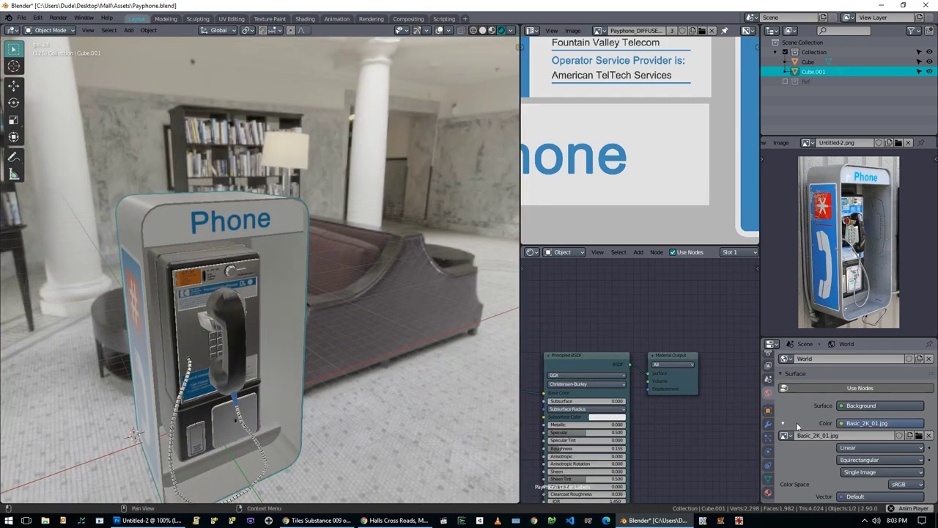
Step: In Phone Labels Lit, set the Mix Shader Fac to 0.300 for the label glow
left_click(821, 370)
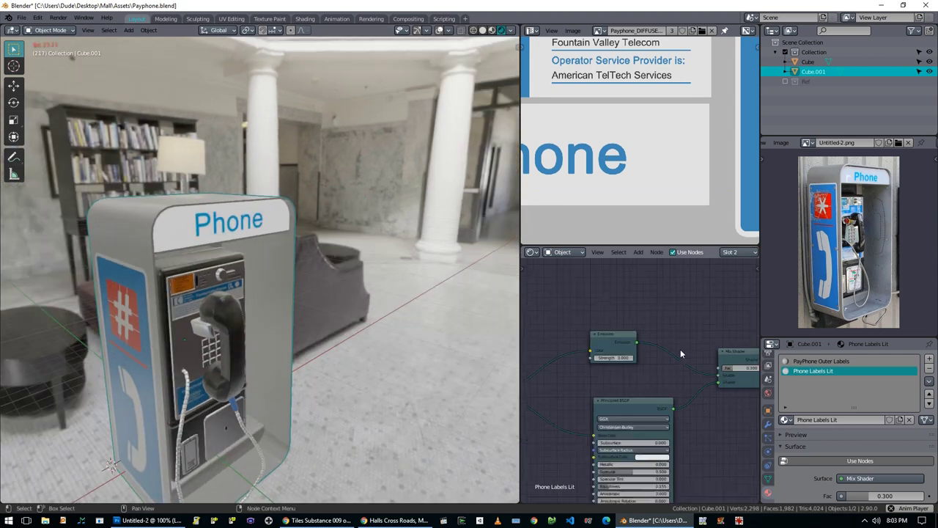
middle_click_drag(645, 411, 591, 357)
scroll(576, 383, "up", 6)
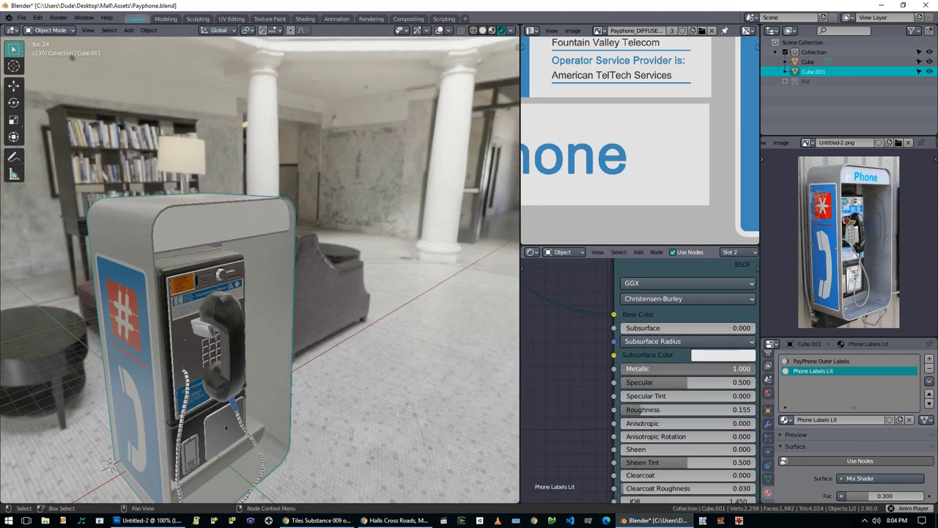
left_click_drag(659, 368, 740, 367)
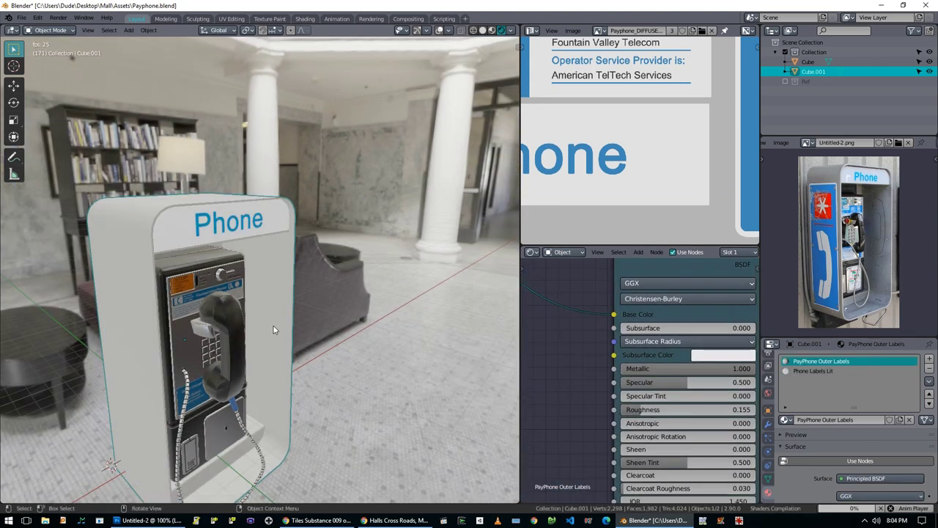
key("ctrl+z")
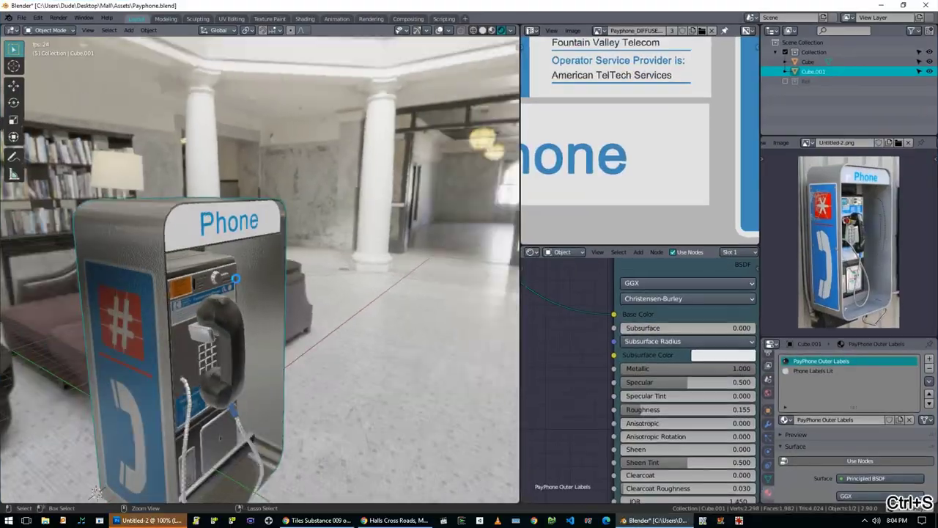
Step: Lower the PayPhone Outer Labels roughness to 0.141
middle_click_drag(273, 325, 381, 325)
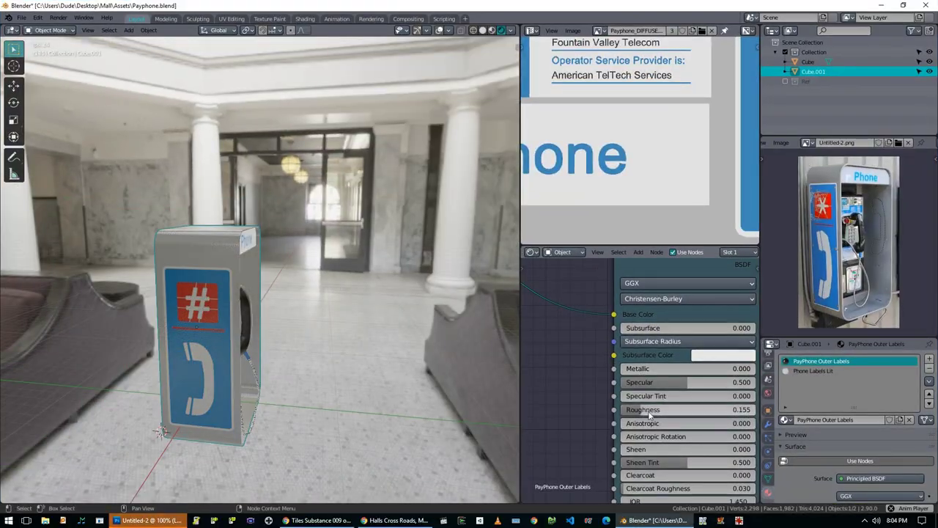
left_click_drag(649, 415, 663, 415)
middle_click_drag(321, 300, 607, 374)
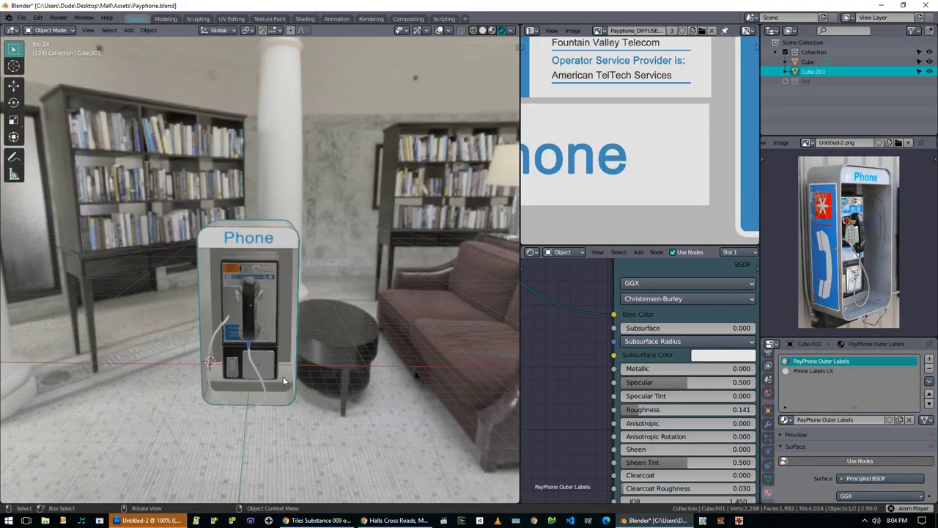
scroll(568, 353, "down", 5)
Step: Insert a Bright/Contrast node after Hue Saturation Value, lowering brightness to about -0.100
scroll(690, 395, "up", 2)
key("shift+a")
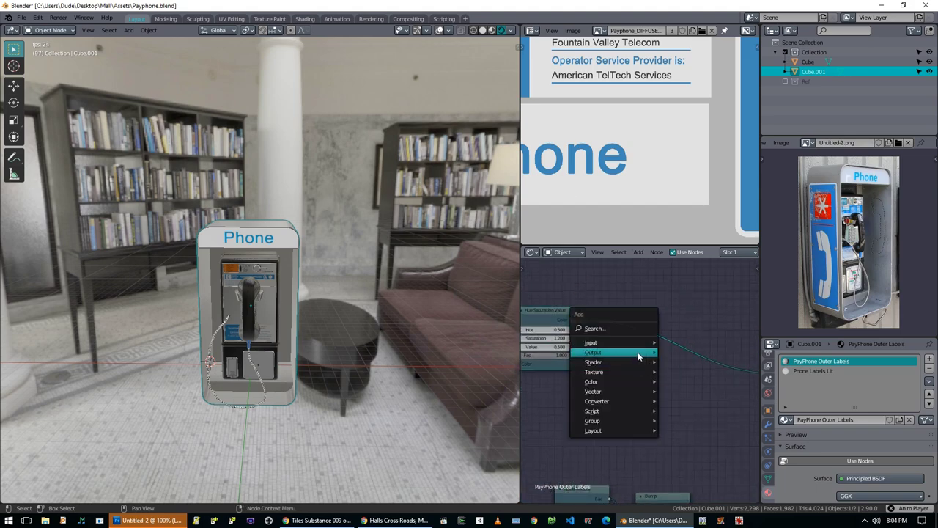
mouse_move(594, 381)
left_click(681, 380)
left_click(636, 329)
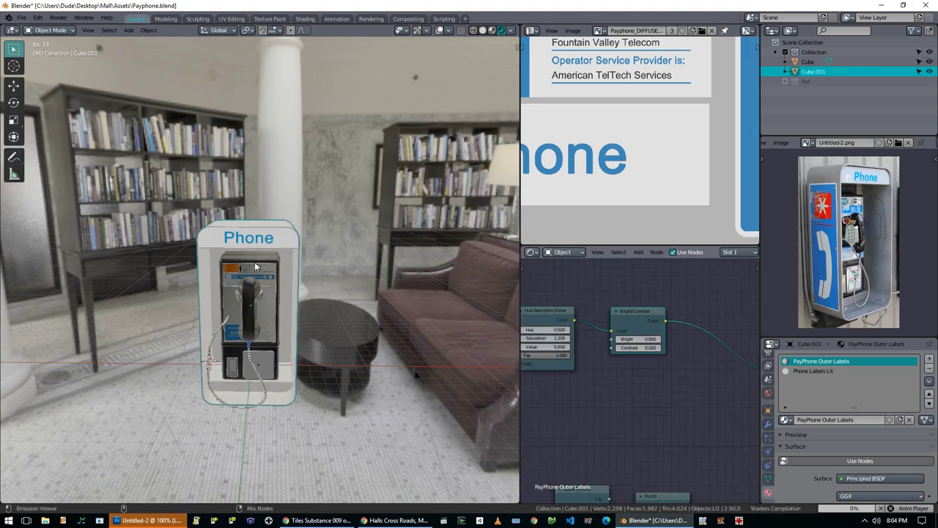
left_click(637, 326, "ctrl+shift")
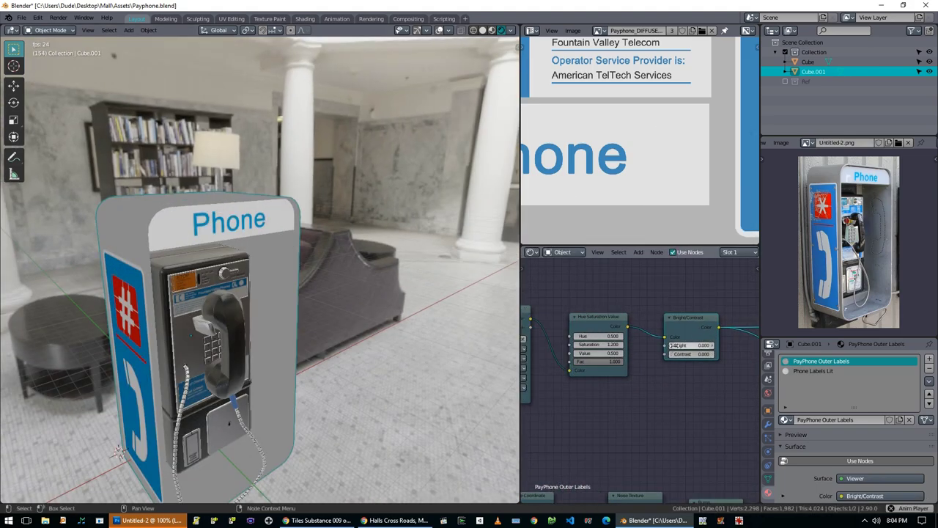
left_click(671, 345)
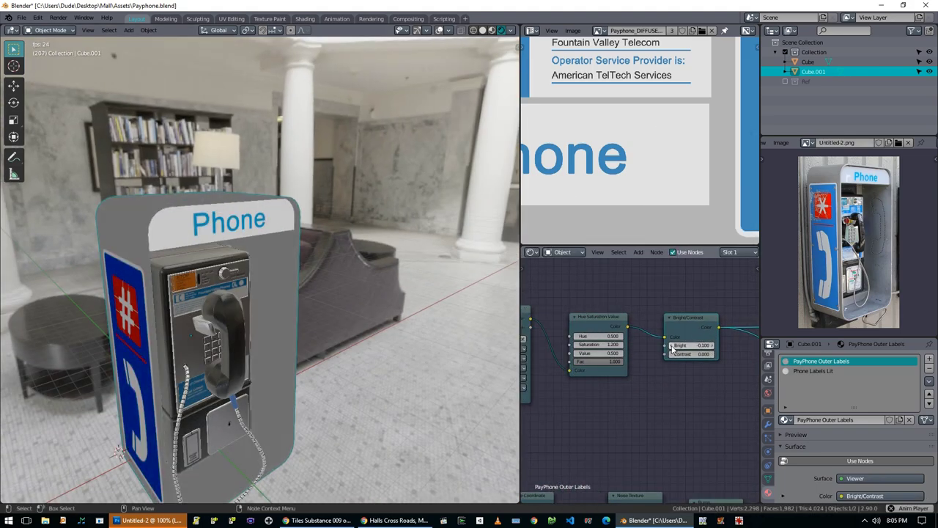
Step: Pan the node editor to the labels' Principled BSDF and enter Edit Mode on the booth
middle_click_drag(712, 358, 603, 389)
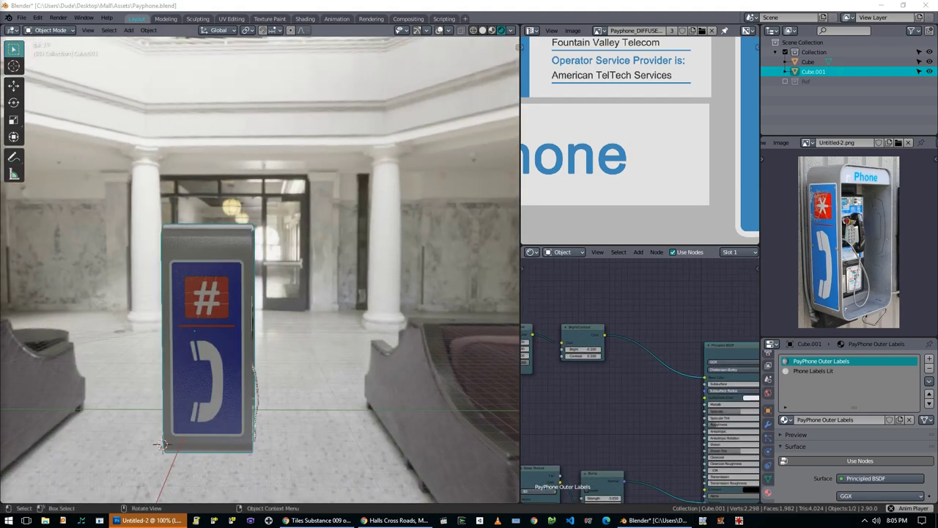
middle_click_drag(611, 337, 660, 327)
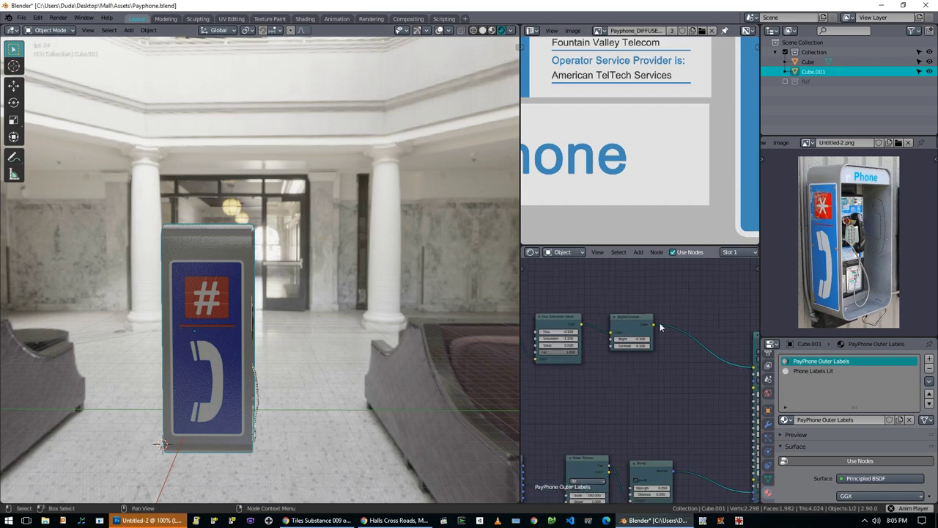
middle_click_drag(630, 382, 656, 354)
scroll(656, 354, "down", 2)
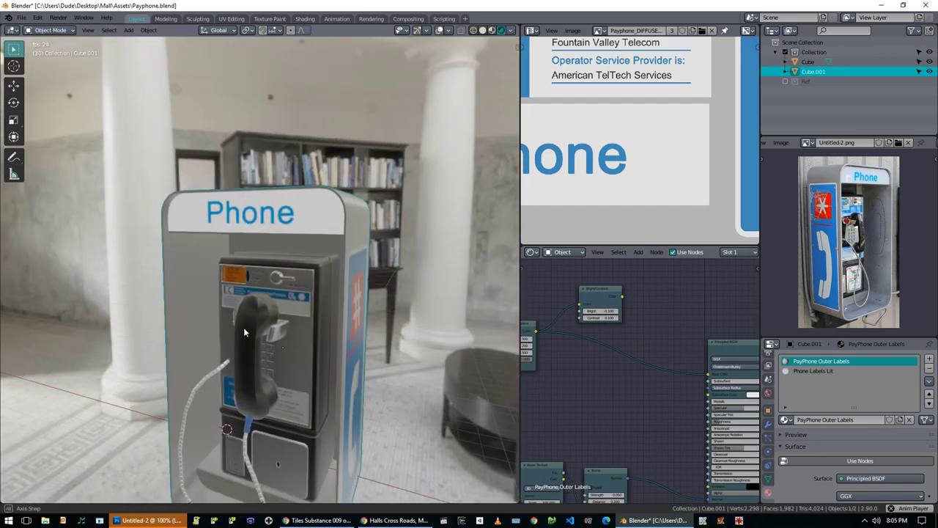
key("Tab")
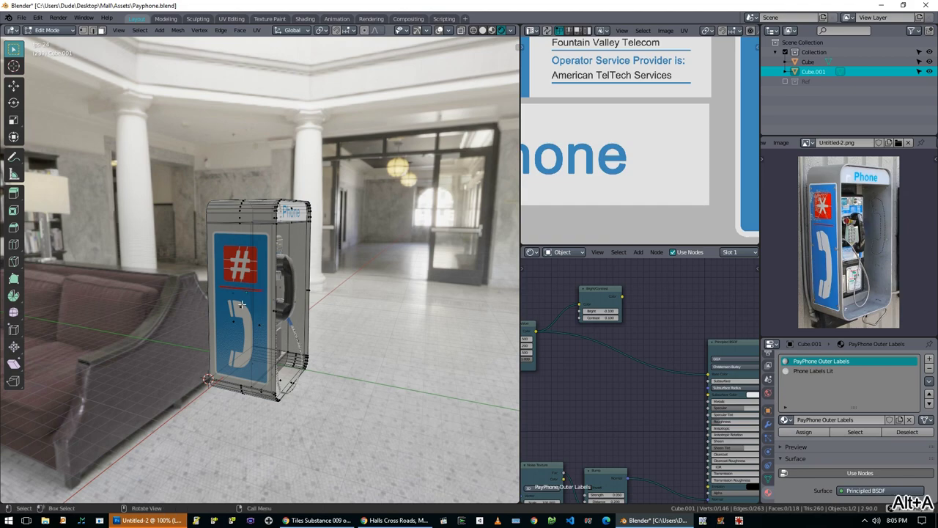
Step: Move and flip the side UVs onto the # handset label, then save Payphone.blend
scroll(654, 190, "down", 5)
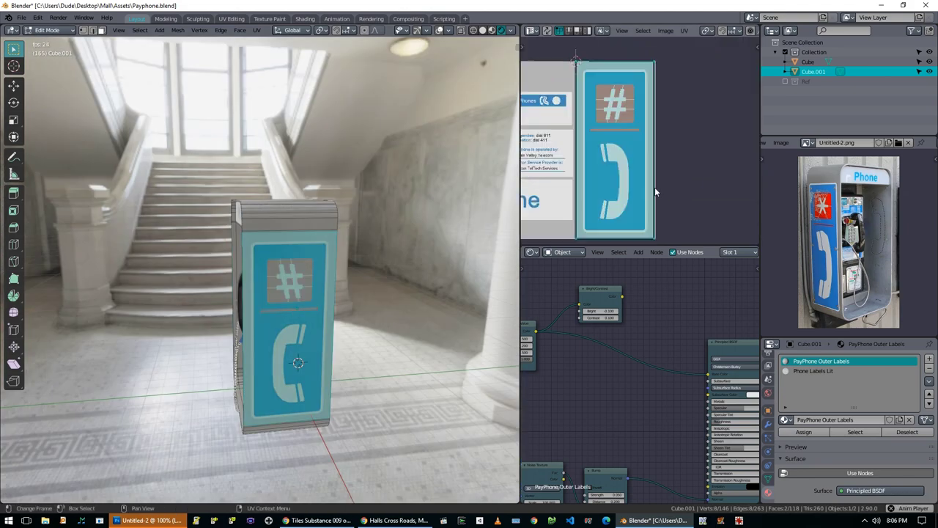
left_click(724, 202)
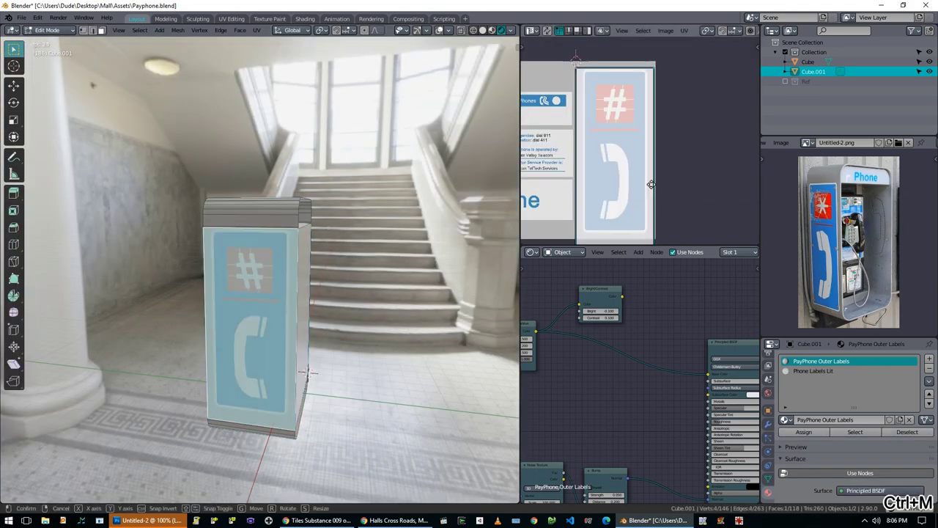
left_click(689, 166)
key("Tab")
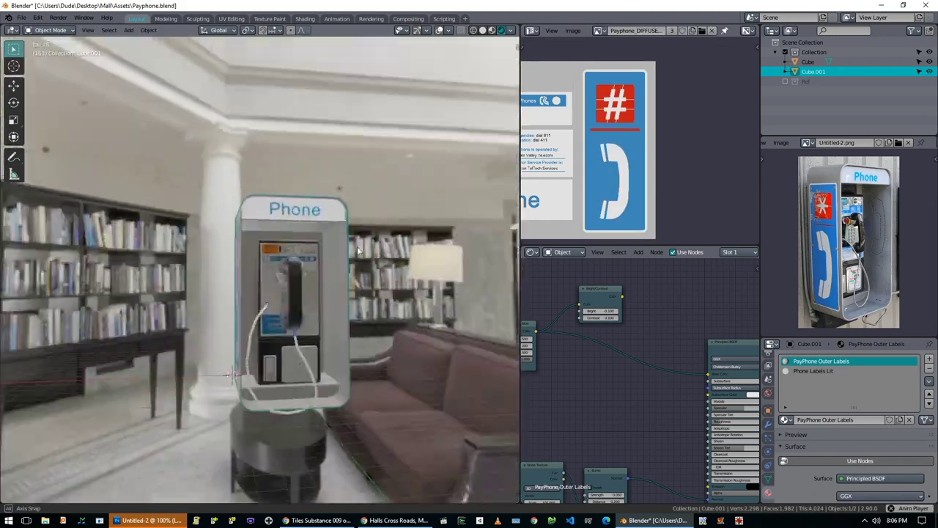
key("alt+a")
key("ctrl+s")
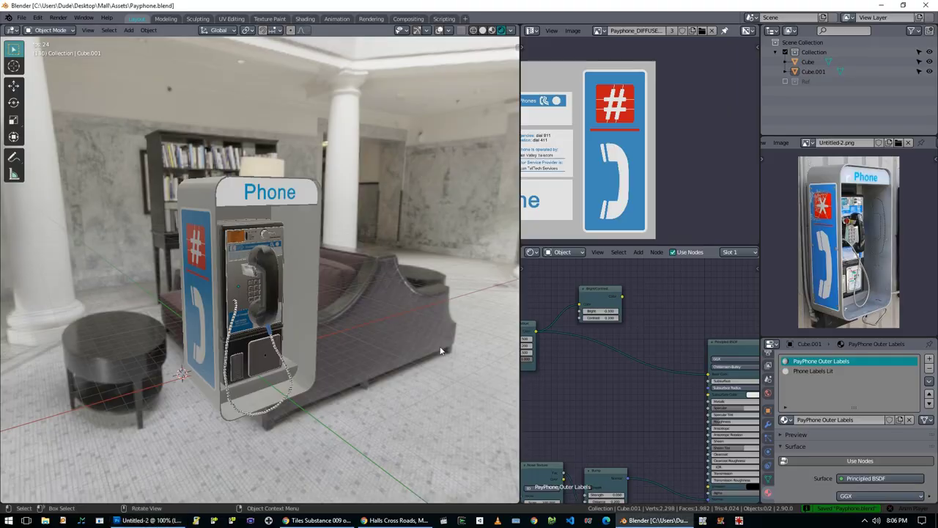
Step: Set the Cycles render device to GPU Compute and preview rendered shading
left_click(768, 376)
key("shift+z")
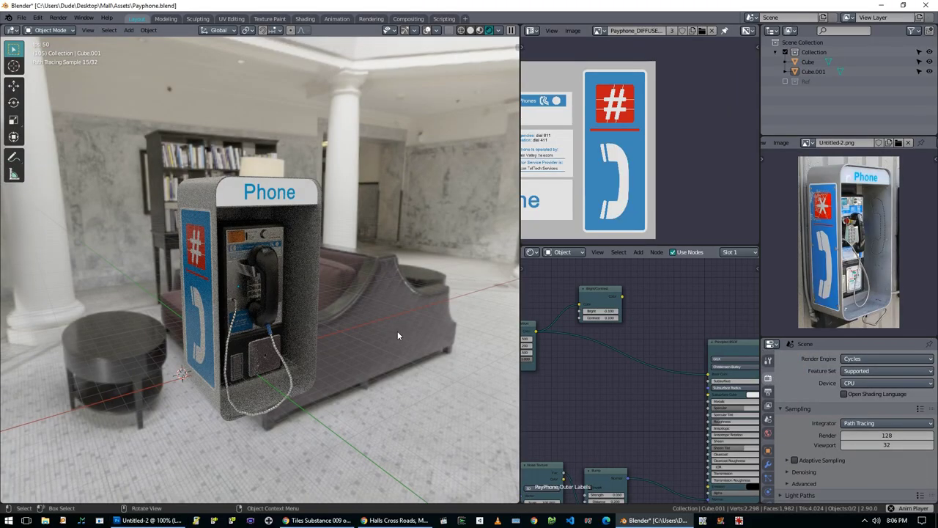
left_click(887, 382)
left_click(887, 397)
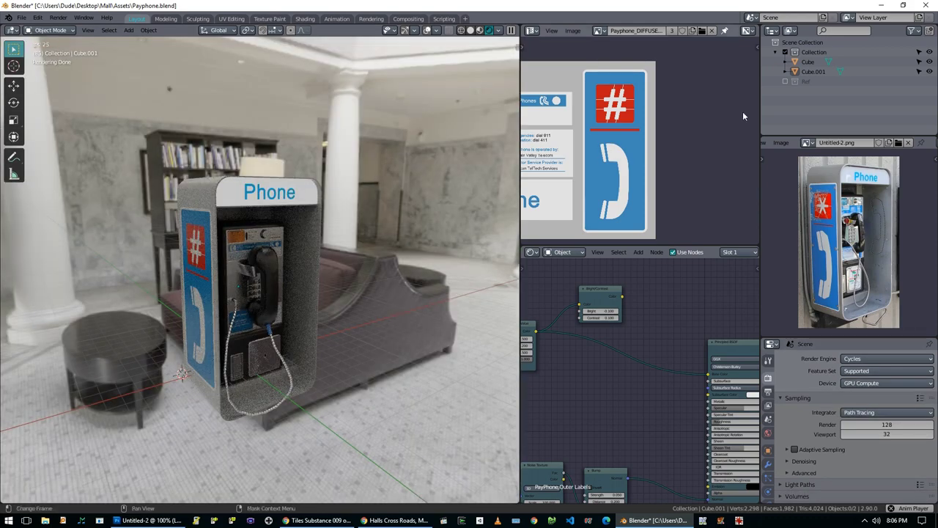
Step: Parent the phone to the booth with Keep Transform and check it from the front
left_click(265, 214)
key("KP_1")
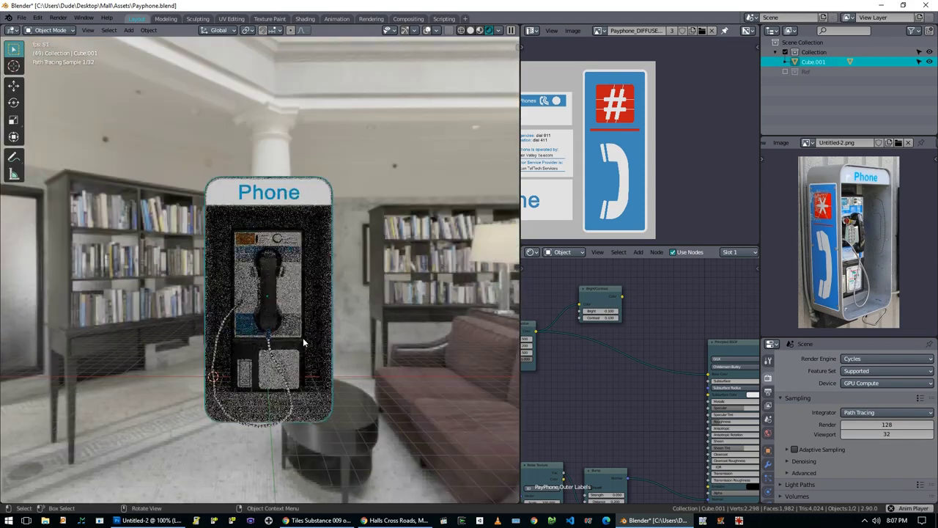
key("shift+z")
middle_click_drag(303, 337, 294, 260)
key("alt+a")
Step: Add a cube behind the booth and scale it along X
key("KP_7")
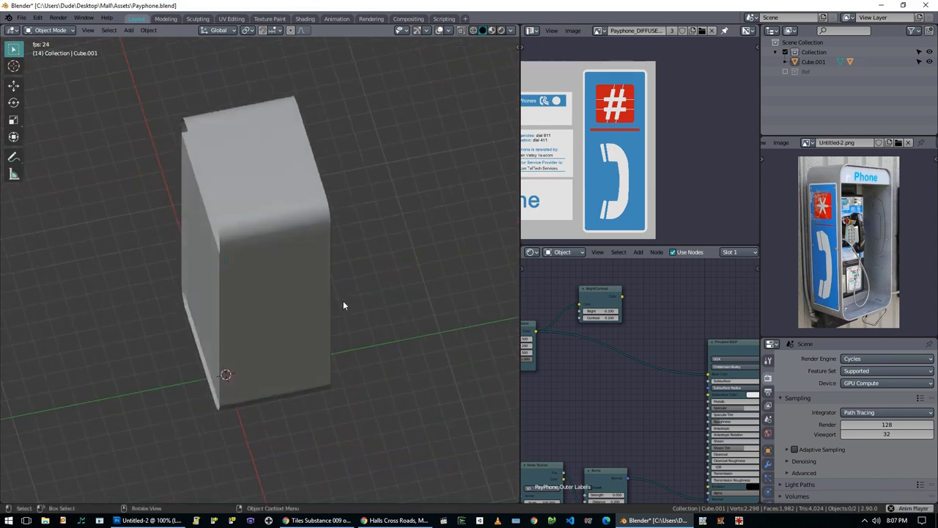
key("shift+a")
left_click(396, 87)
key("KP_1")
key("s")
key("x")
left_click(490, 369)
Step: Edit the cube into a tall slab reaching below the booth and give it PayPhone Plastic
middle_click_drag(439, 377, 236, 396)
key("Tab")
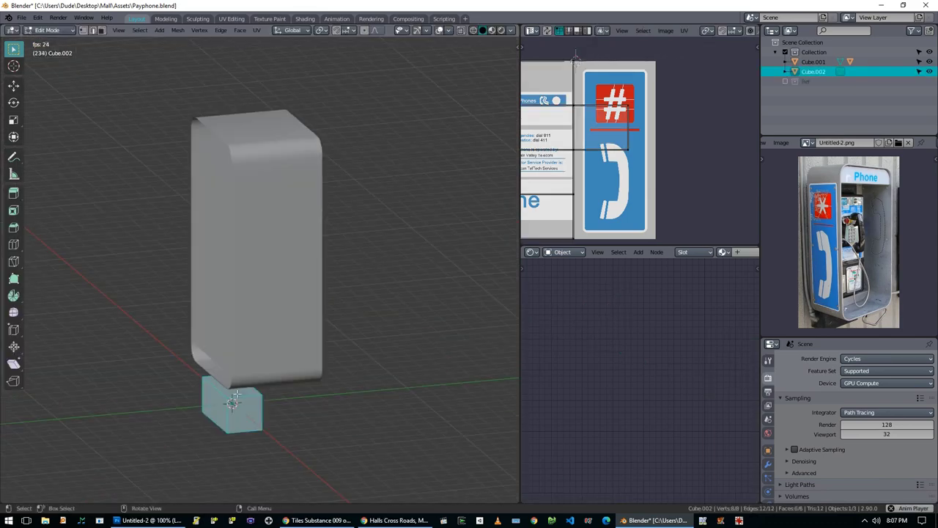
key("KP_3")
key("Tab")
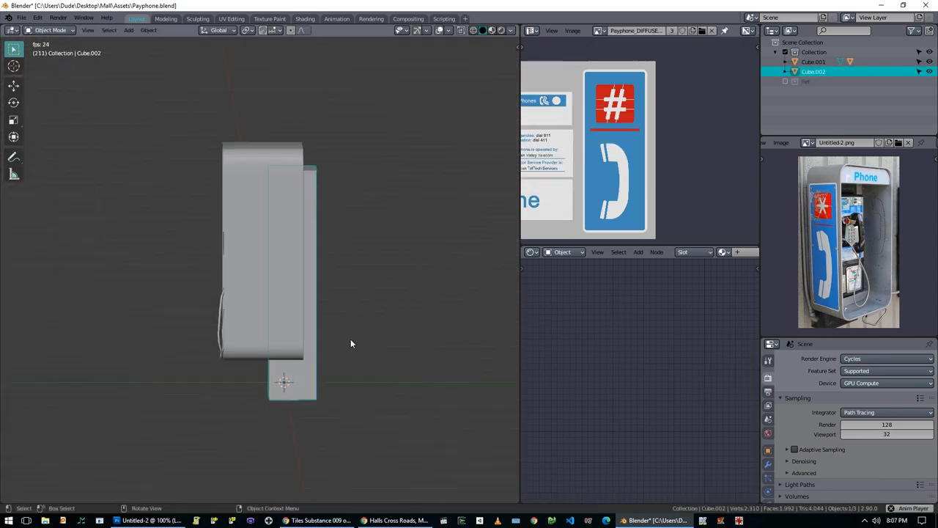
middle_click_drag(350, 338, 344, 396)
left_click(768, 475)
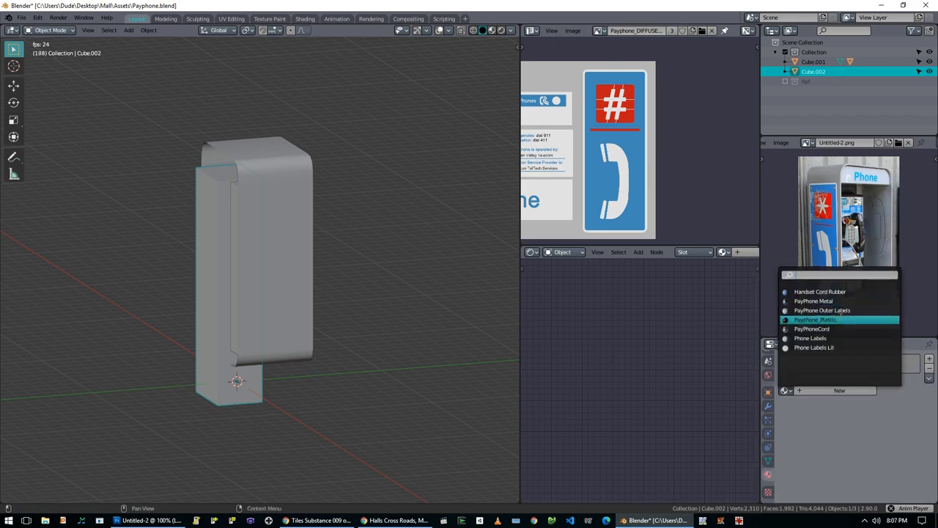
left_click(815, 319)
Step: Select the booth enclosure and return to the front view
key("KP_1")
left_click(307, 356)
middle_click_drag(307, 356, 252, 315)
key("KP_1")
key("shift+a")
Step: Add a scaled-up floor plane with a grey 0.318-roughness material, then a UV sphere beside the booth
mouse_move(279, 312)
left_click(337, 86)
key("s")
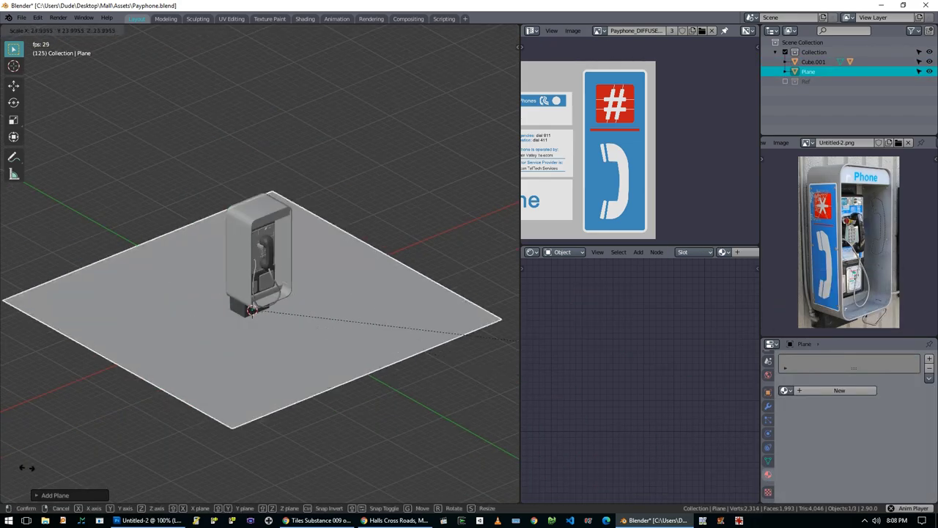
key("Home")
key("shift+z")
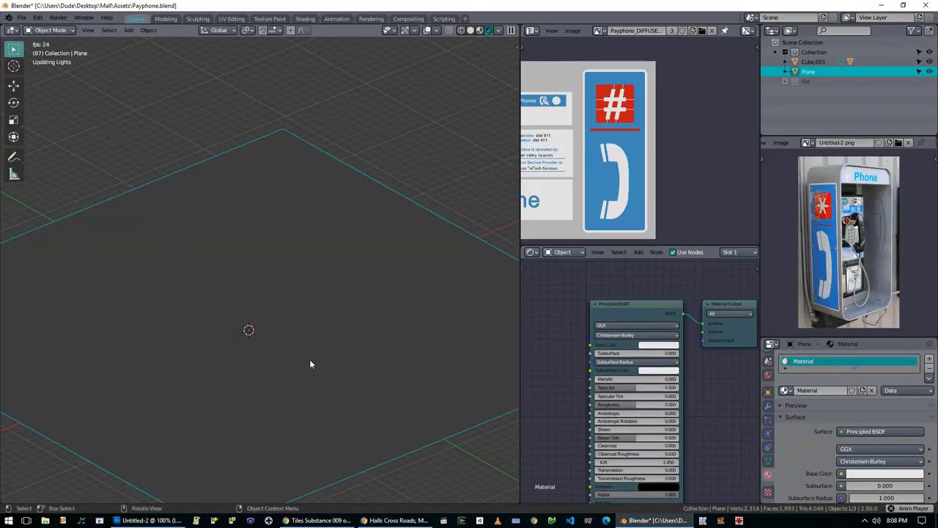
left_click(658, 345)
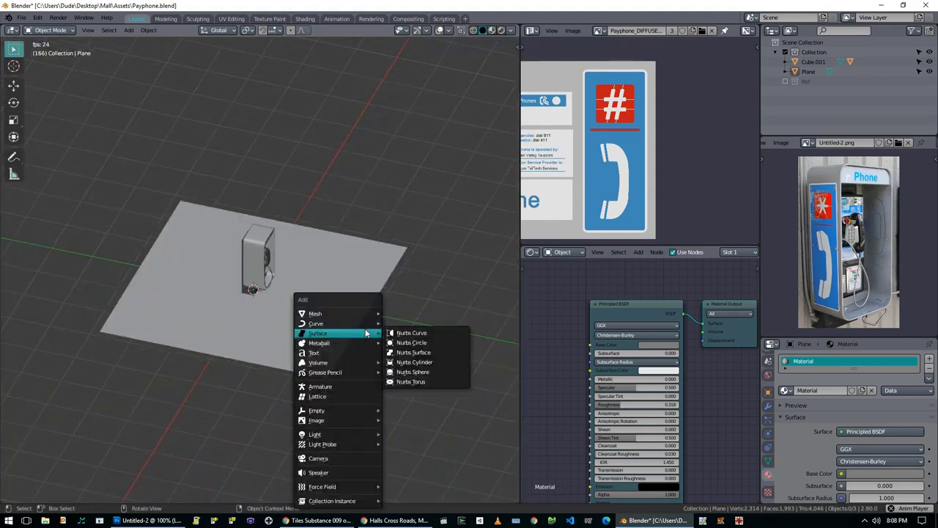
mouse_move(366, 313)
left_click(409, 116)
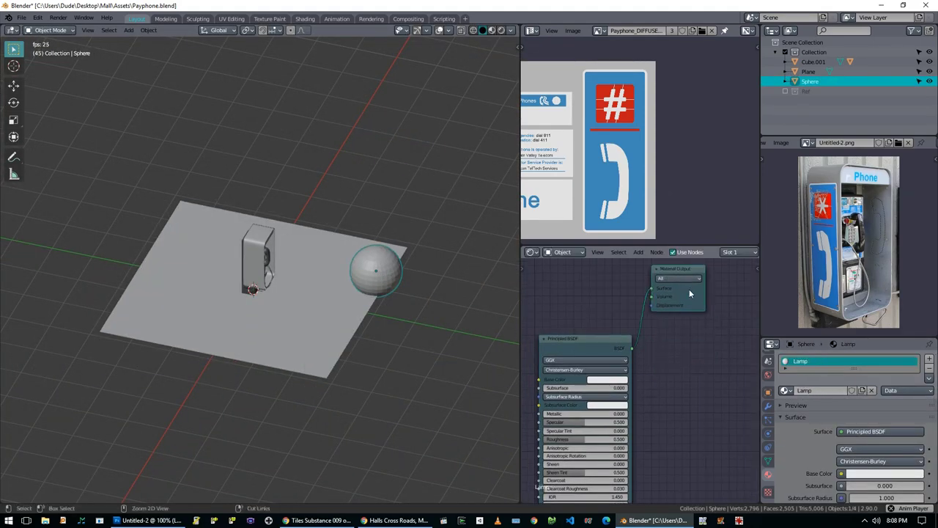
Step: Give the Lamp material an Emission shader wired to Surface with strength 100
key("shift+a")
left_click(598, 367)
left_click(582, 327)
left_click_drag(638, 348, 699, 365)
middle_click_drag(396, 344, 426, 294)
scroll(417, 308, "up", 4)
key("z")
left_click(439, 278)
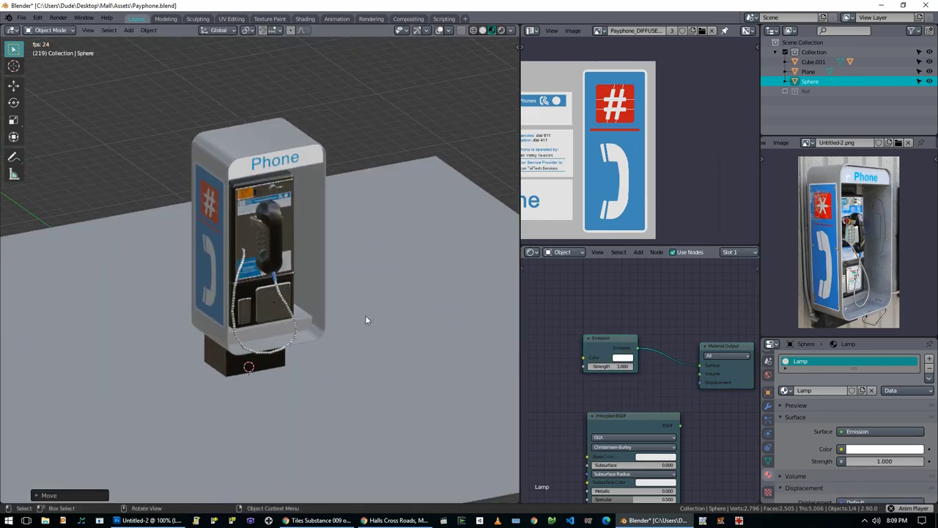
left_click(610, 367)
type("100")
key("Return")
Step: Enable viewport denoising in the Render properties
scroll(360, 278, "down", 3)
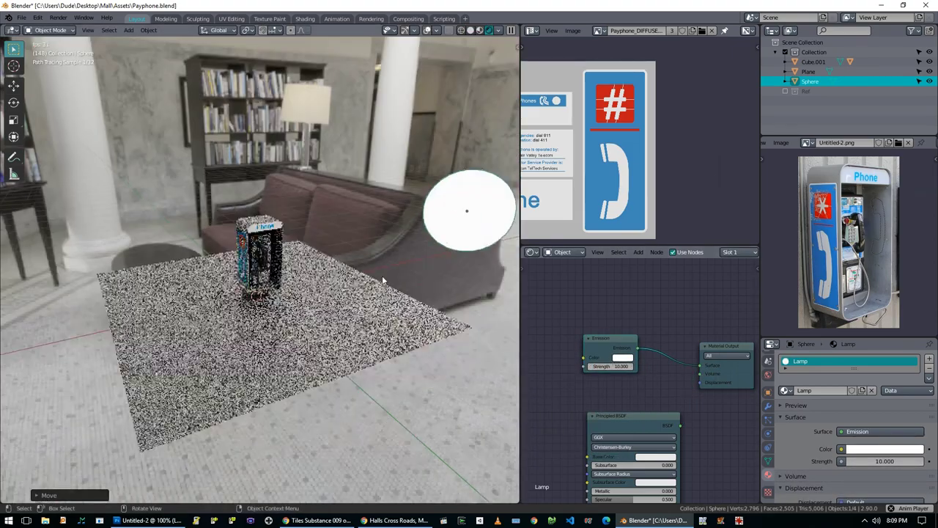
scroll(366, 315, "up", 4)
key("alt+a")
left_click_drag(842, 337, 843, 277)
left_click(768, 316)
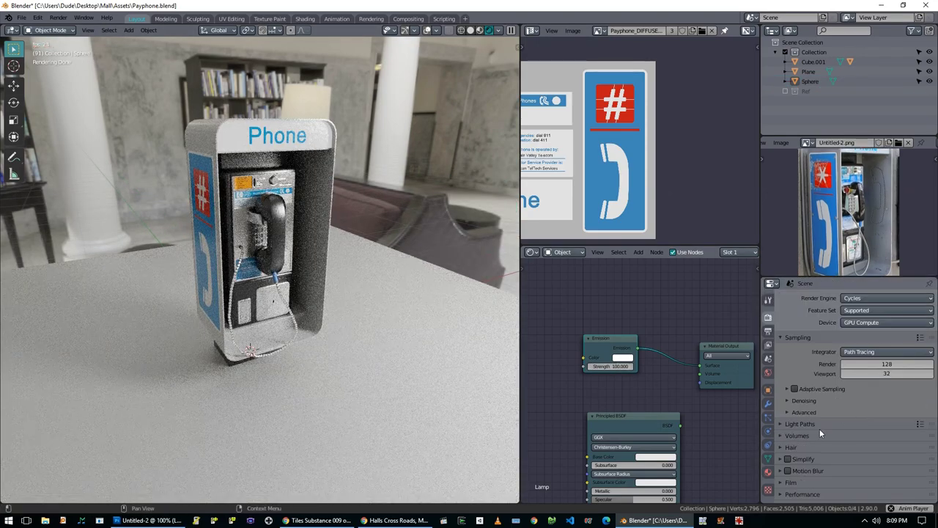
left_click(803, 400)
left_click(844, 427)
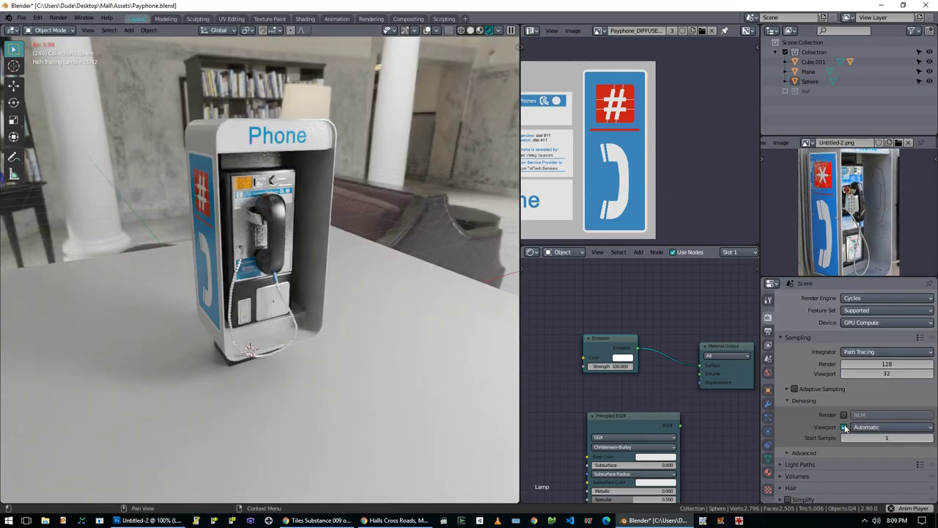
Step: Select the phone unit and show its PayPhoneCord material nodes
left_click(271, 242)
left_click(768, 472)
left_click(842, 320)
scroll(637, 432, "up", 4)
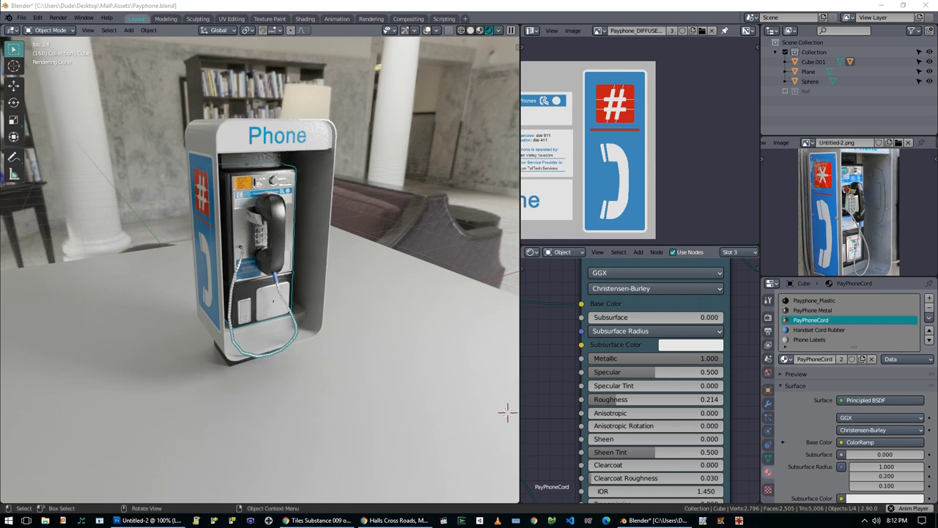
Step: Set the booth's Noise Texture scale to 100, then bring up the large label document in Photoshop
left_click(312, 220)
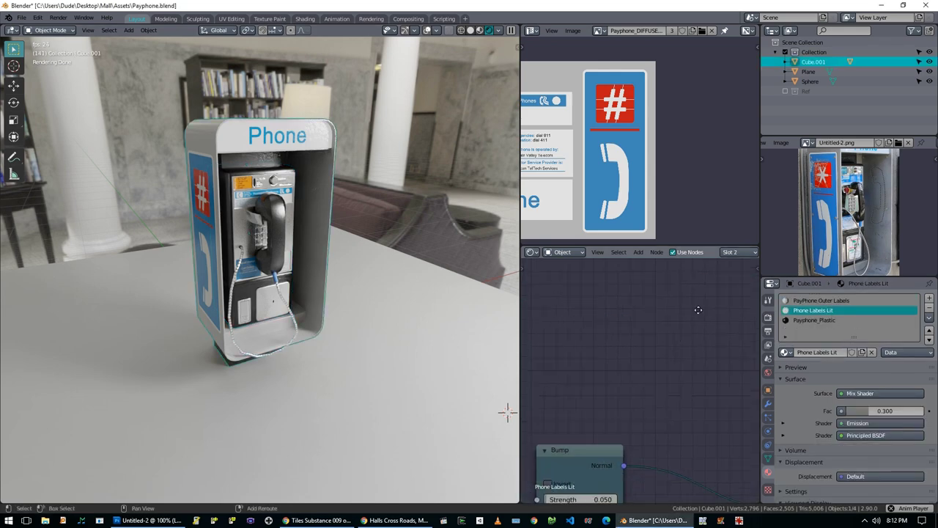
left_click(707, 400)
key("Return")
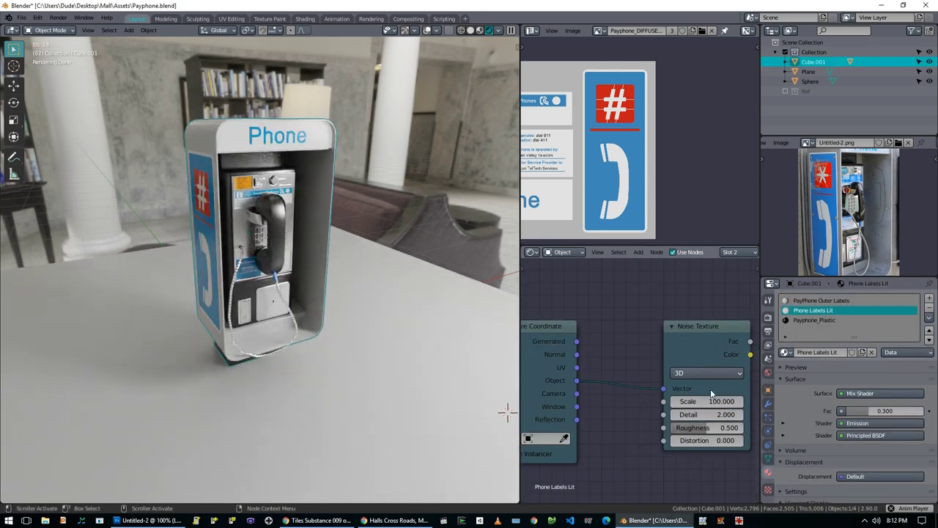
key("alt+Tab")
left_click(212, 38)
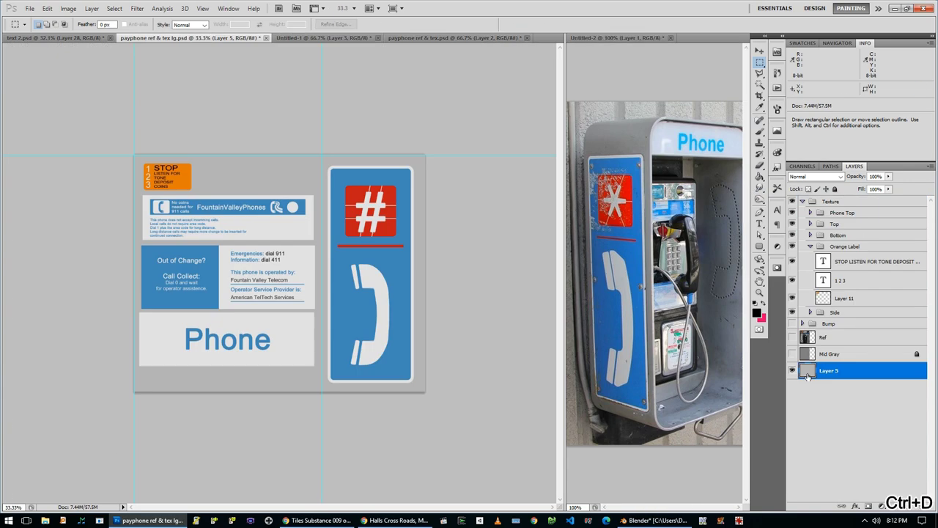
Step: Add a grey Color Overlay to Layer 5's layer style
double_click(880, 370)
left_click(469, 401)
left_click(636, 308)
left_click(702, 439)
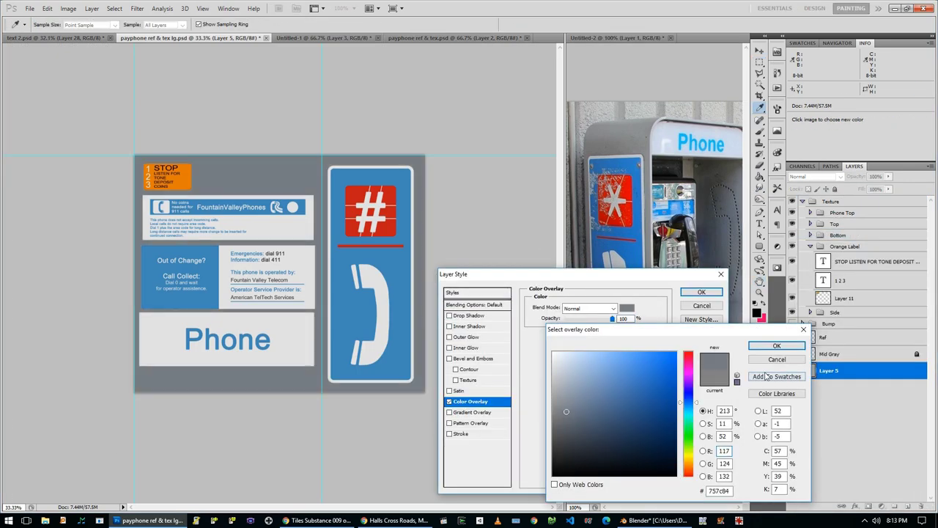
left_click(775, 334)
left_click(701, 292)
Step: Save the label sheet as a PNG and reload the texture in Blender
key("ctrl+shift+s")
left_click(777, 316)
left_click(439, 410)
key("Return")
key("alt+Tab")
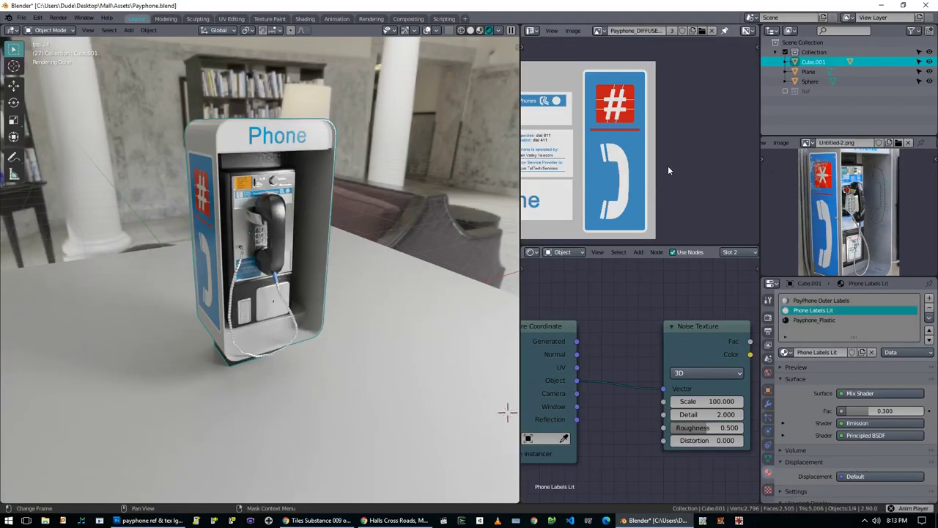
key("alt+r")
key("alt+Tab")
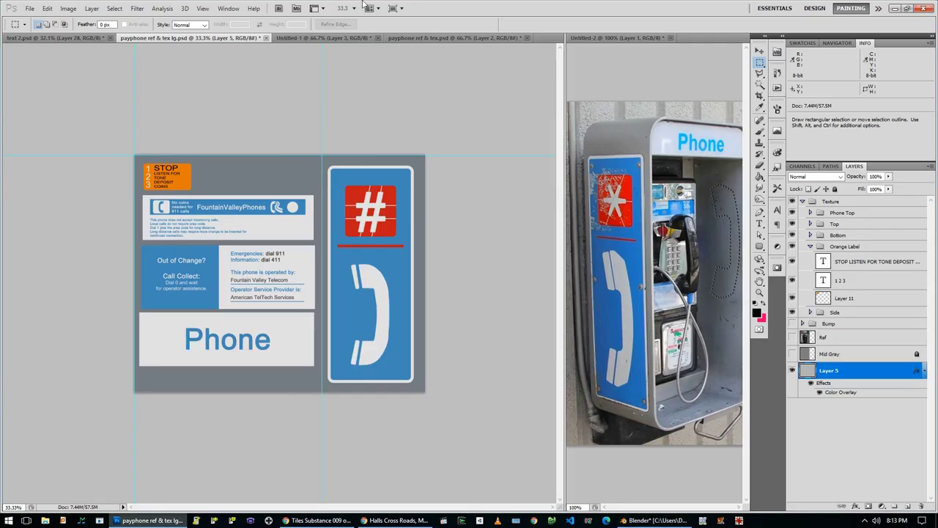
Step: Duplicate the layer and give the copy a blue Color Overlay
key("ctrl+j")
right_click(822, 370)
left_click(835, 153)
left_click(425, 432)
key("Return")
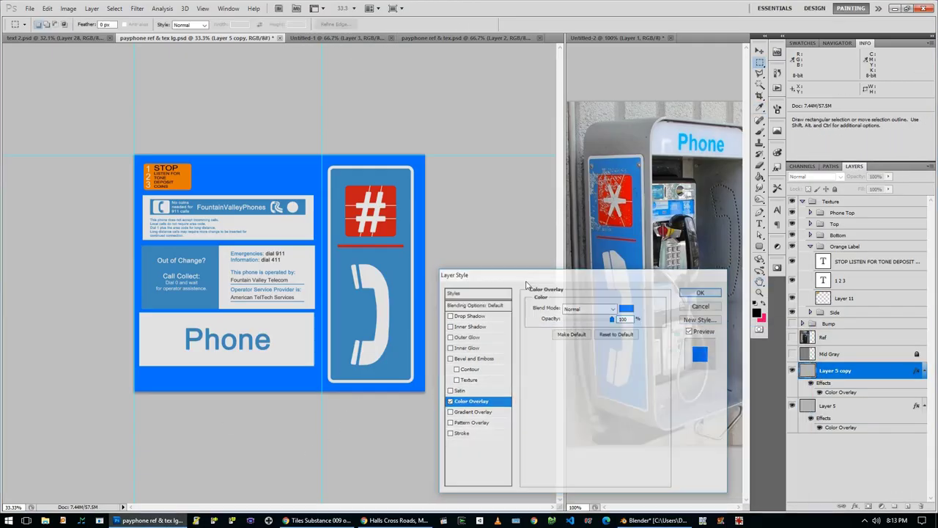
Step: Overwrite Payphone_DIFFUSE.png with the blue version and reload it in Blender
key("ctrl+shift+s")
left_click(550, 143)
key("Return")
key("alt+Tab")
key("alt+r")
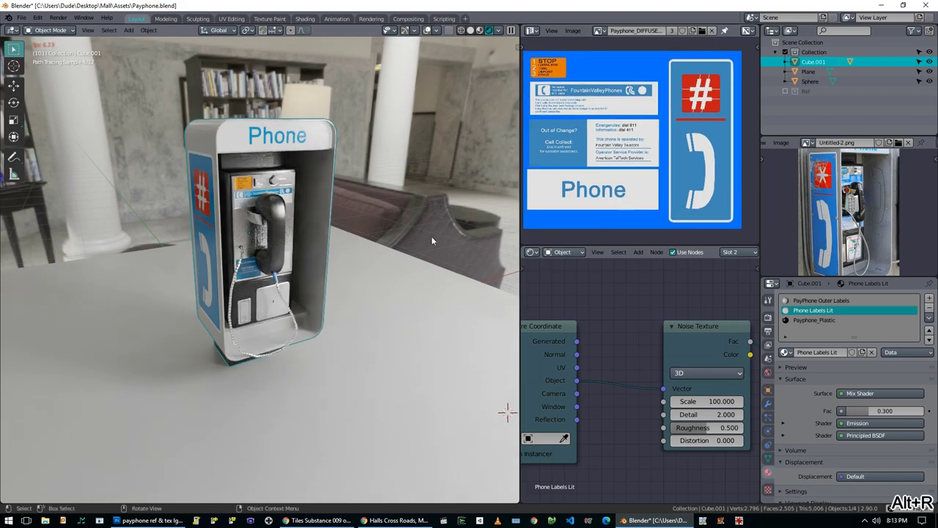
key("alt+Tab")
Step: Save the texture again in a chosen image format and return to Blender
key("ctrl+shift+s")
left_click(555, 318)
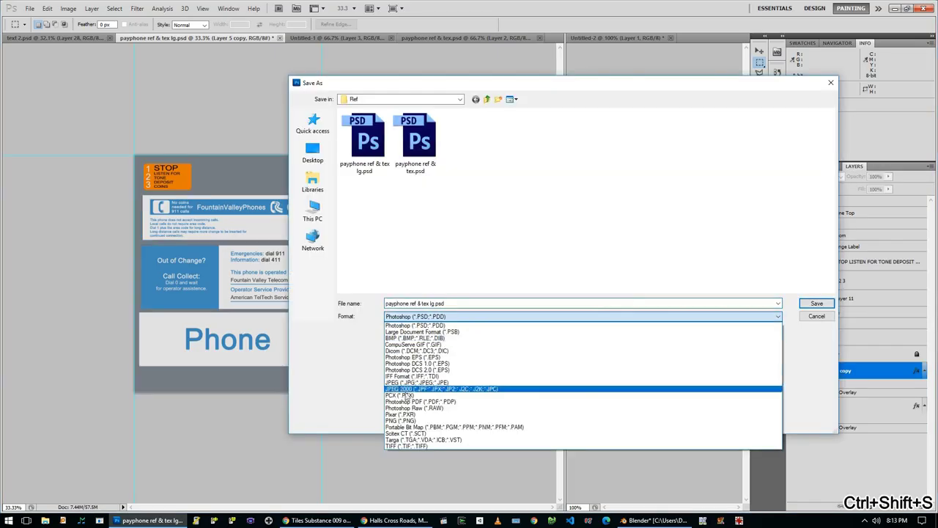
left_click(628, 383)
key("Return")
left_click(621, 519)
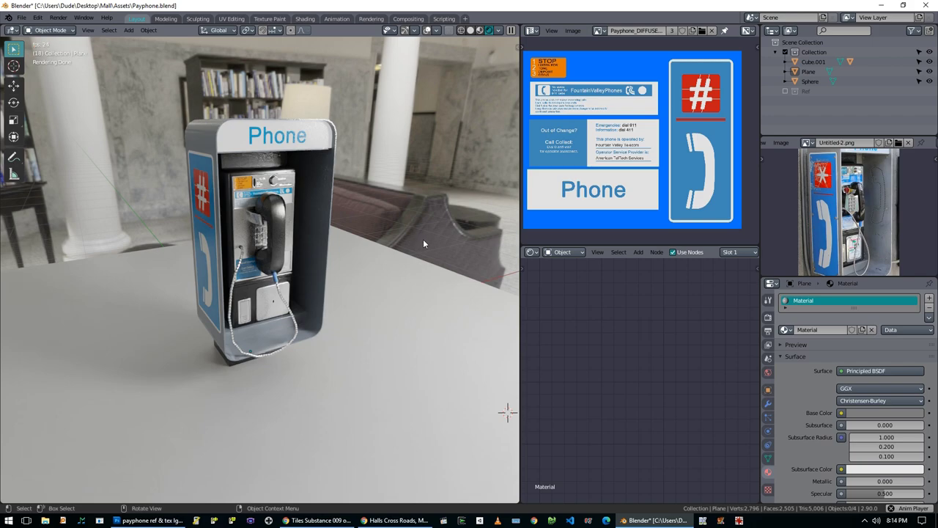
Step: Raise the booth's PayPhone Outer Labels roughness to 0.495
left_click(322, 242)
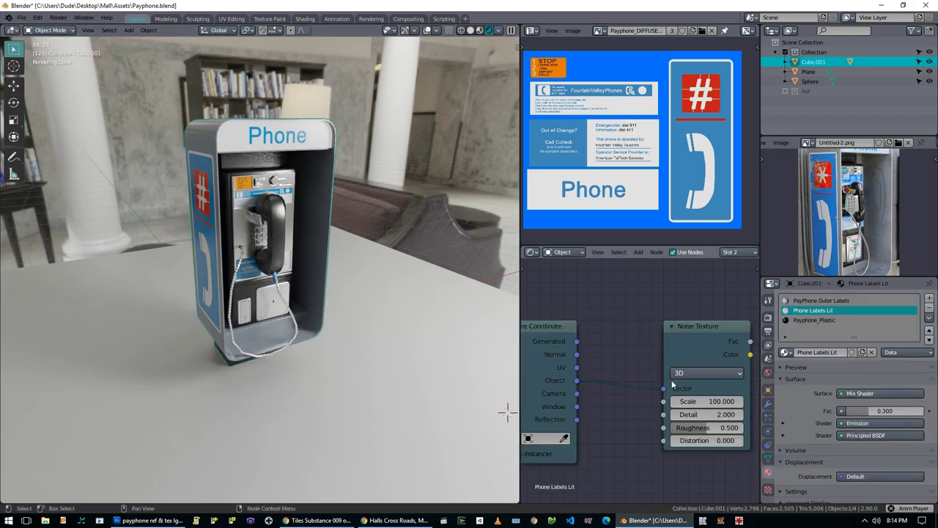
scroll(571, 413, "up", 4)
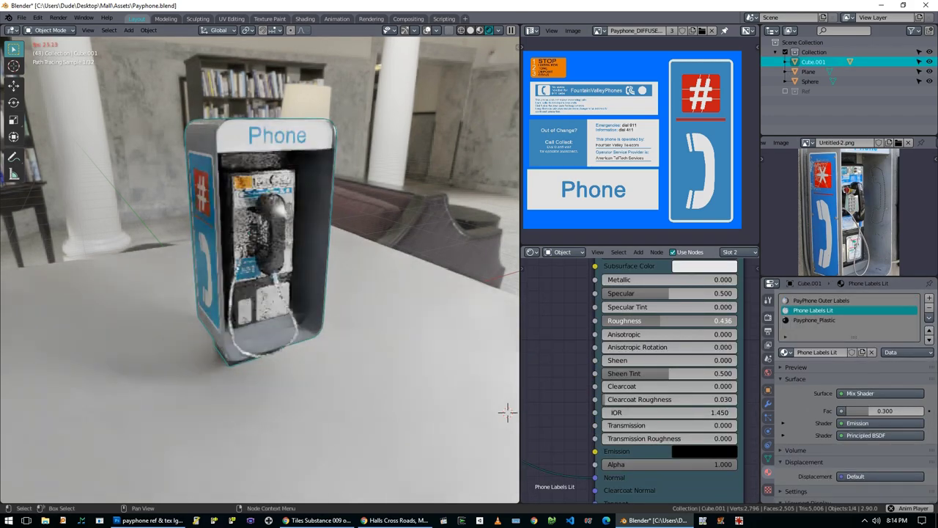
left_click(820, 300)
left_click_drag(630, 320, 668, 321)
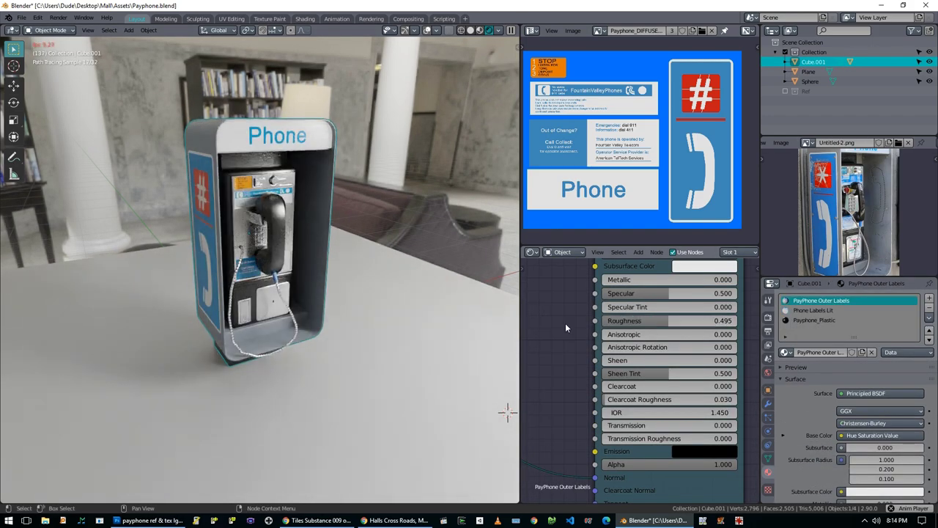
Step: Select the inner phone object and inspect the payphone from the front
left_click(264, 212)
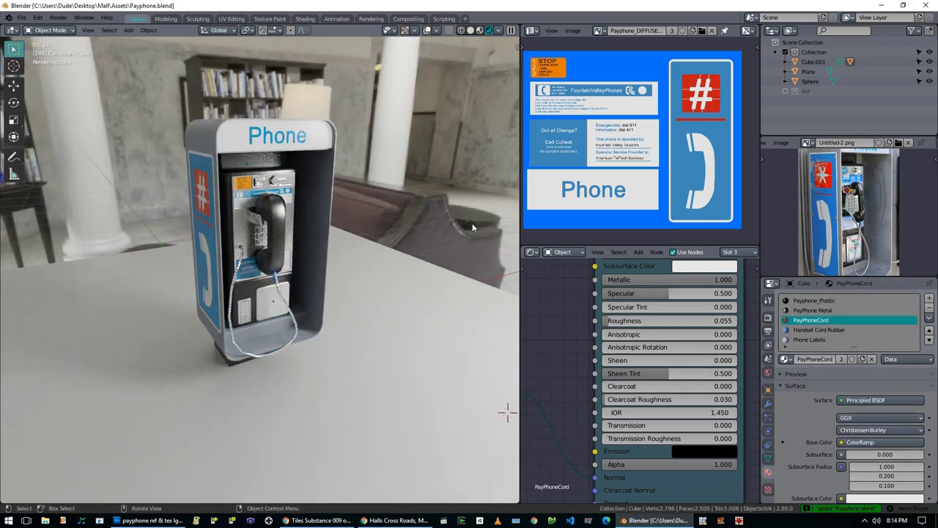
middle_click_drag(498, 218, 325, 274)
scroll(321, 245, "up", 3)
key("KP_1")
Step: In solid shading and Edit Mode, select the coin-return button faces and grow the selection
key("z")
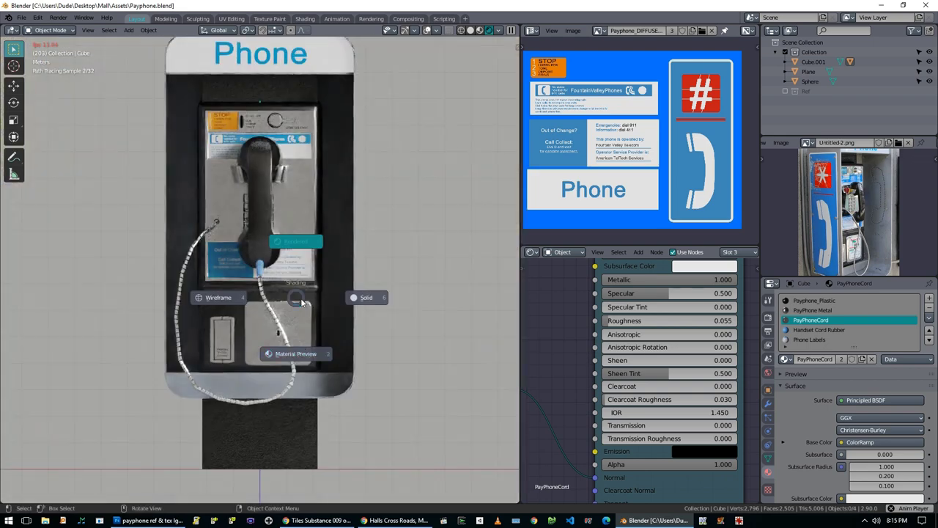
left_click(235, 343)
key("Tab")
key("KP_1")
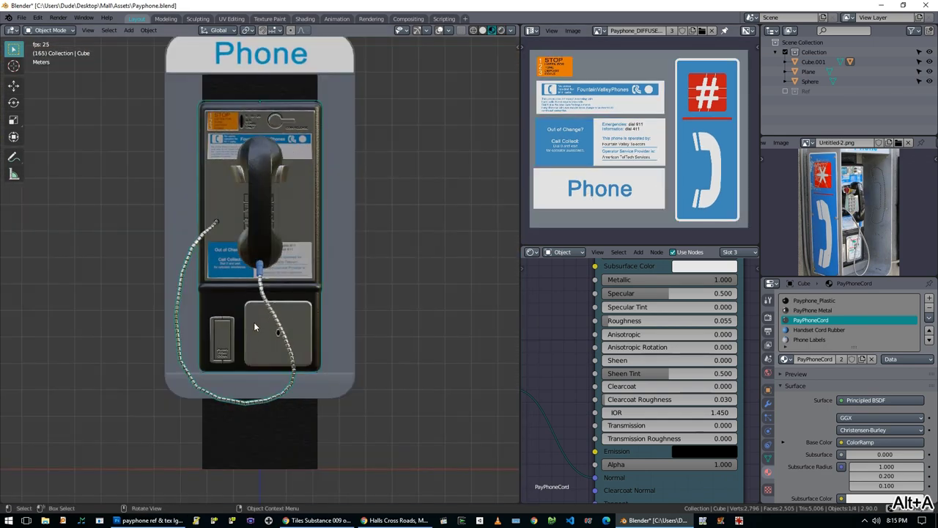
scroll(254, 321, "up", 5)
key("alt+a")
left_click(255, 237)
left_click(192, 284, "shift")
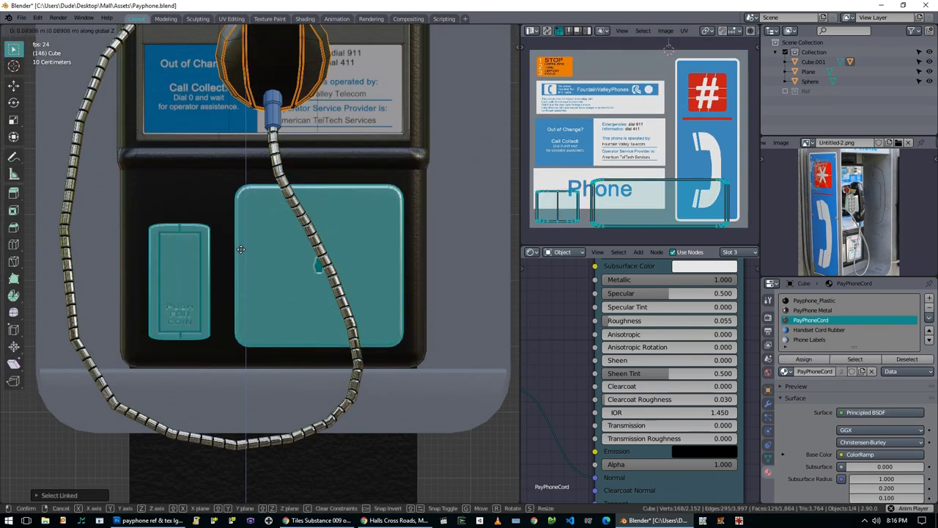
left_click(193, 284)
scroll(199, 280, "up", 3)
key("ctrl+KP_Add")
scroll(195, 289, "down", 3)
Step: Move a bottom face of the booth shell along Y in X-ray side view
middle_click_drag(195, 289, 253, 330)
left_click(249, 323)
key("KP_1")
key("alt+z")
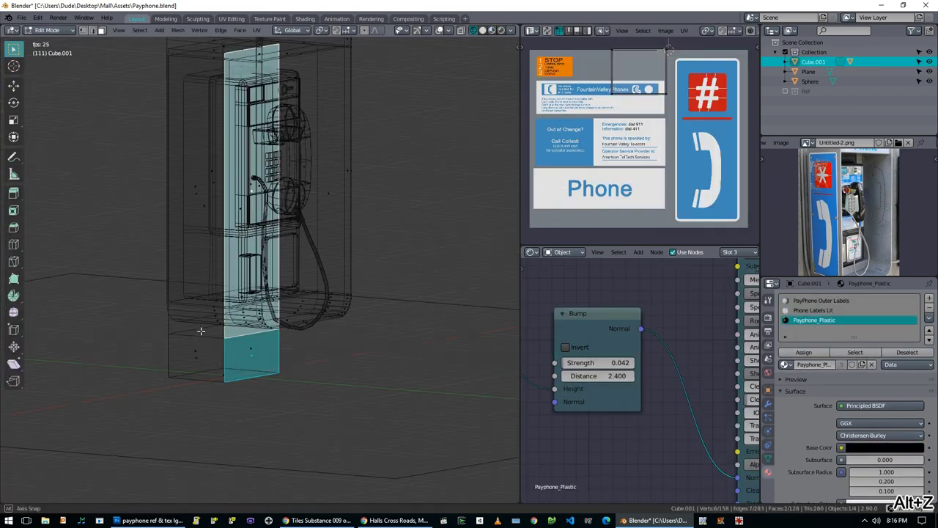
key("KP_3")
key("g")
key("y")
left_click(345, 257)
mouse_move(346, 257)
middle_mouse_down()
mouse_move(337, 276)
mouse_move(329, 272)
mouse_move(381, 317)
mouse_move(345, 311)
middle_mouse_up()
key("Tab")
Step: Turn X-ray off, deselect everything, and return to rendered shading
key("alt+z")
key("alt+a")
scroll(344, 311, "up", 3)
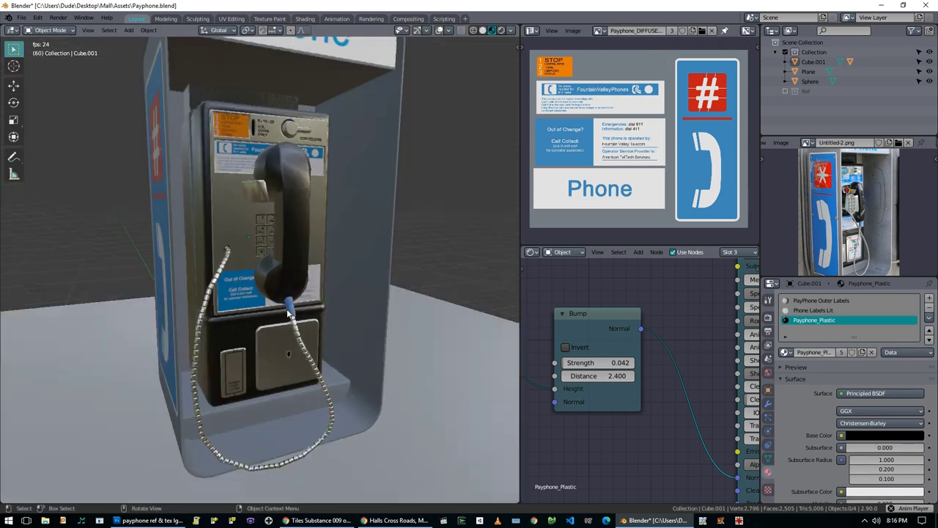
scroll(313, 306, "down", 4)
key("z")
left_click(467, 258)
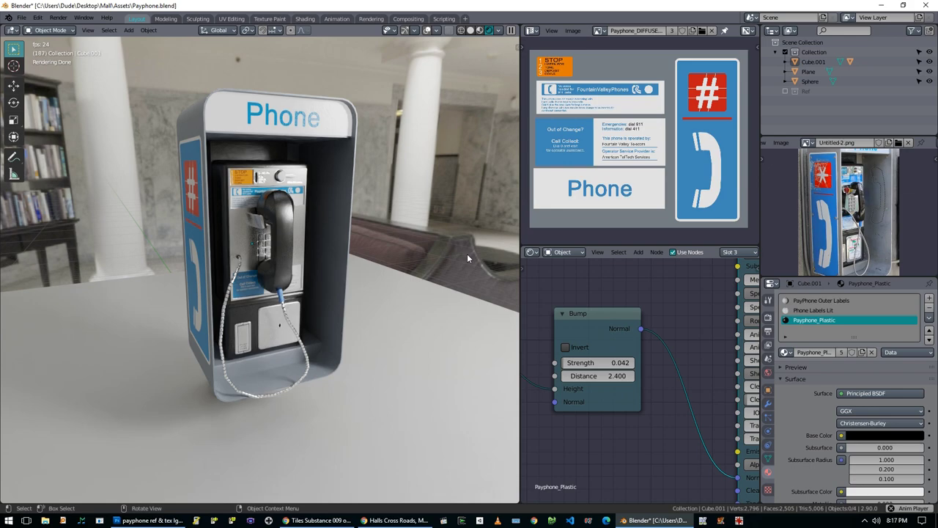
Step: Select the booth shell in a front wireframe view
key("z")
left_click(296, 353)
key("KP_1")
left_click(308, 328)
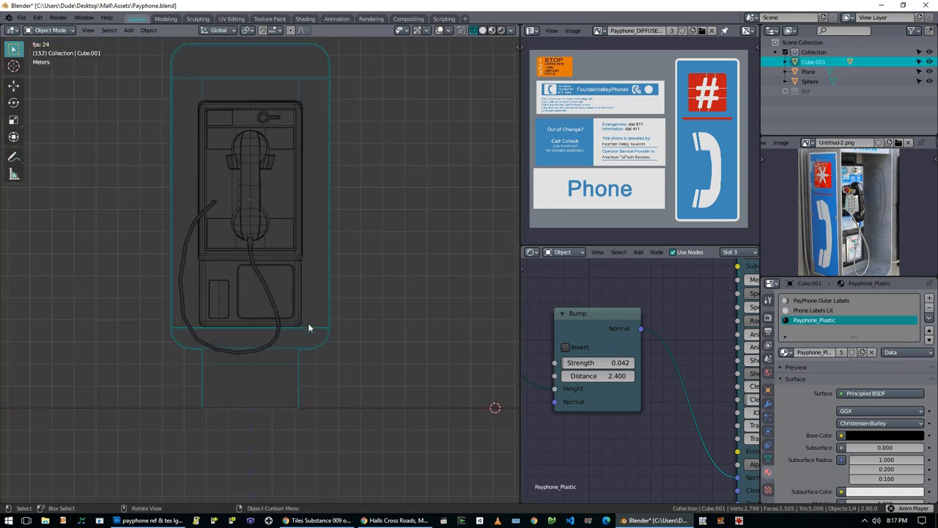
scroll(219, 363, "up", 3)
Step: Select the phone body Cube and view the payphone rendered from three-quarter angle
left_click(315, 426)
middle_click_drag(315, 426, 295, 267)
scroll(320, 295, "up", 2)
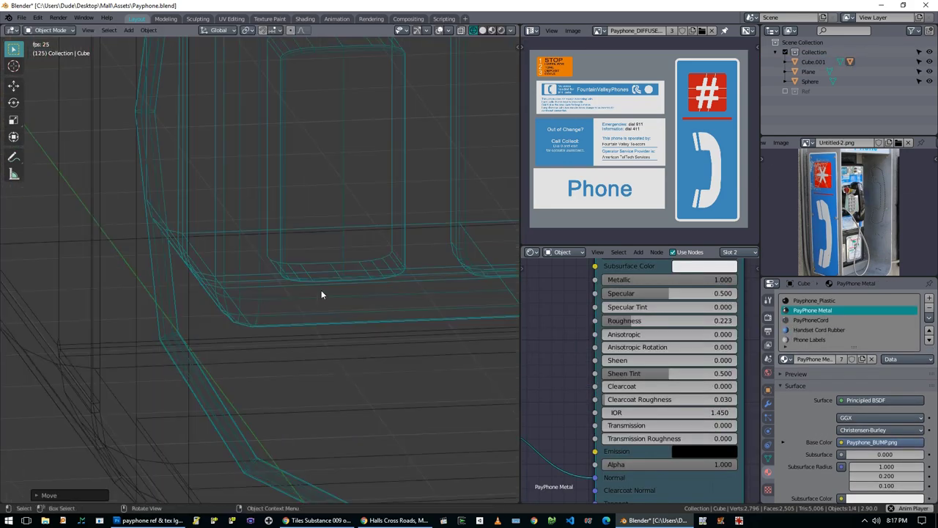
key("shift+z")
scroll(369, 299, "down", 3)
middle_click_drag(369, 299, 367, 220)
scroll(368, 221, "up", 2)
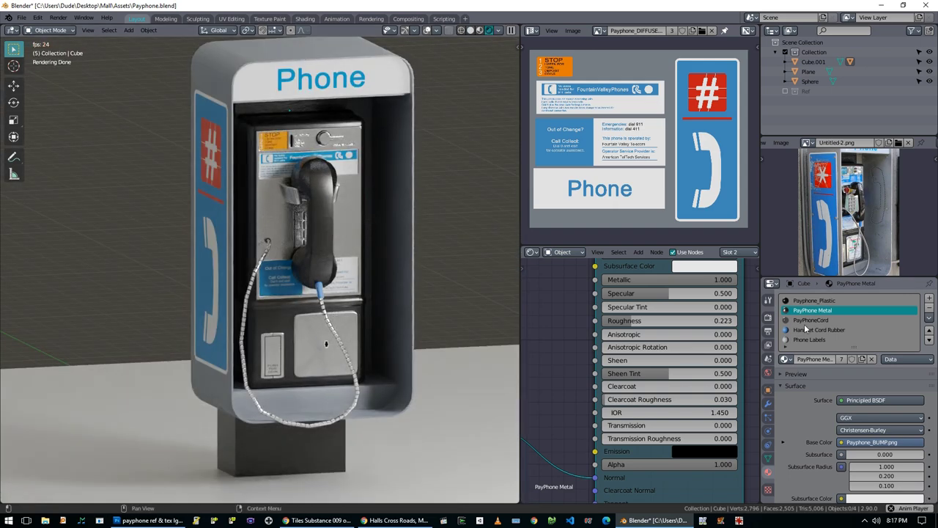
Step: Display the booth shell Cube.001's PayPhone Outer Labels material, then deselect everything for a clean render
left_click(812, 61)
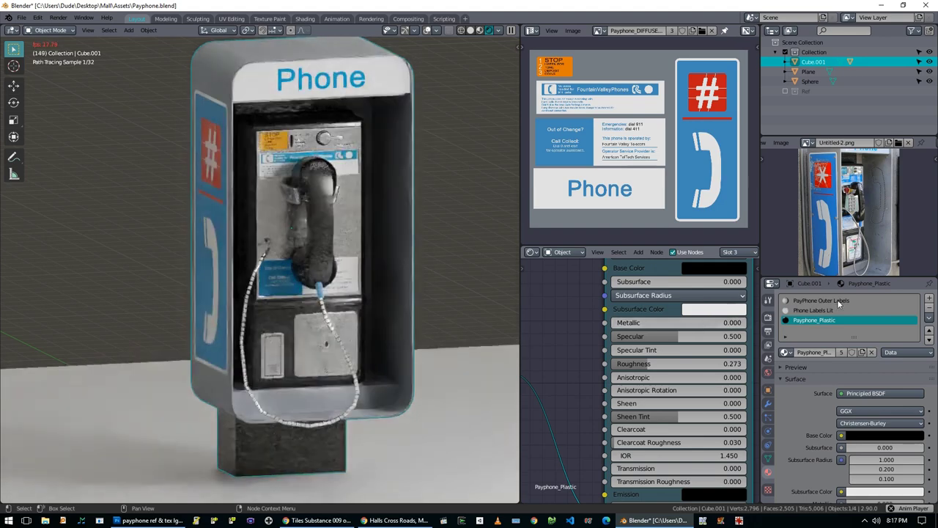
left_click(838, 301)
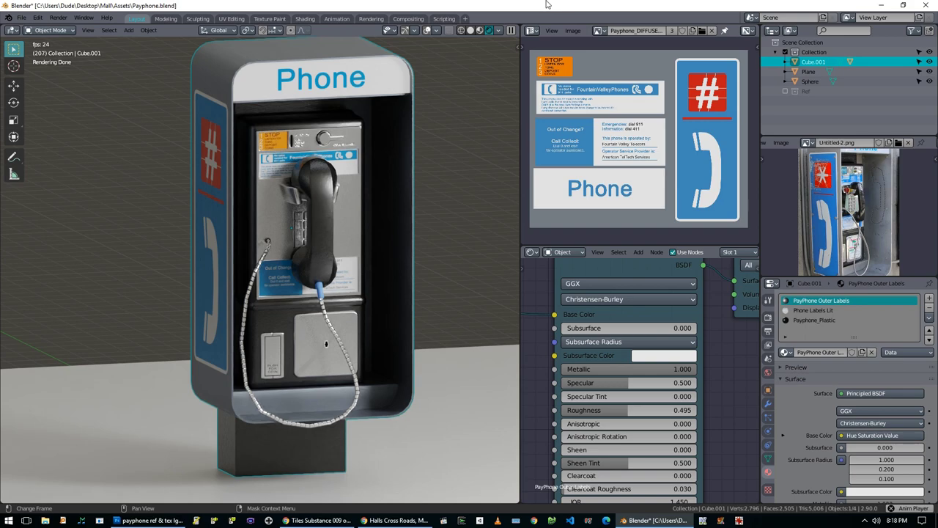
left_click(171, 312)
Step: Orbit and zoom the rendered view to the booth's blue side and an angled full view
middle_click_drag(170, 311, 363, 210)
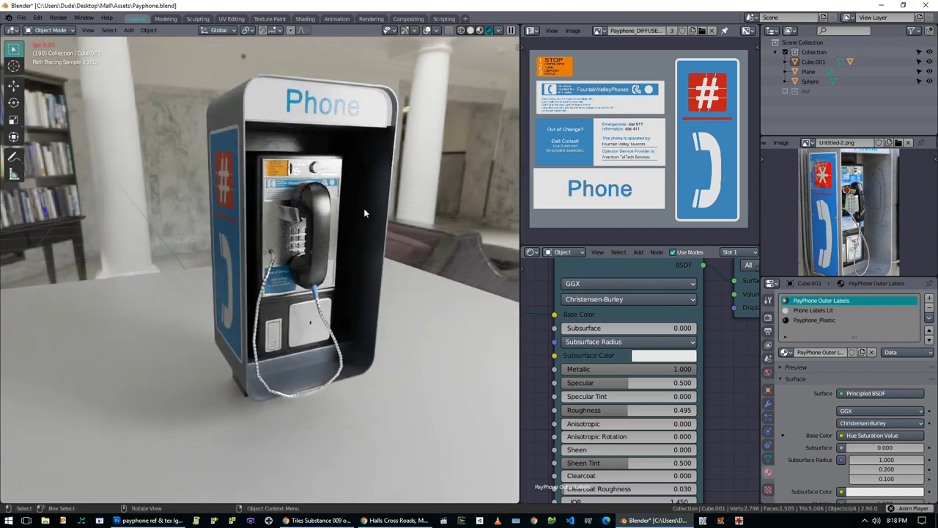
scroll(364, 209, "up", 6)
scroll(350, 300, "down", 2)
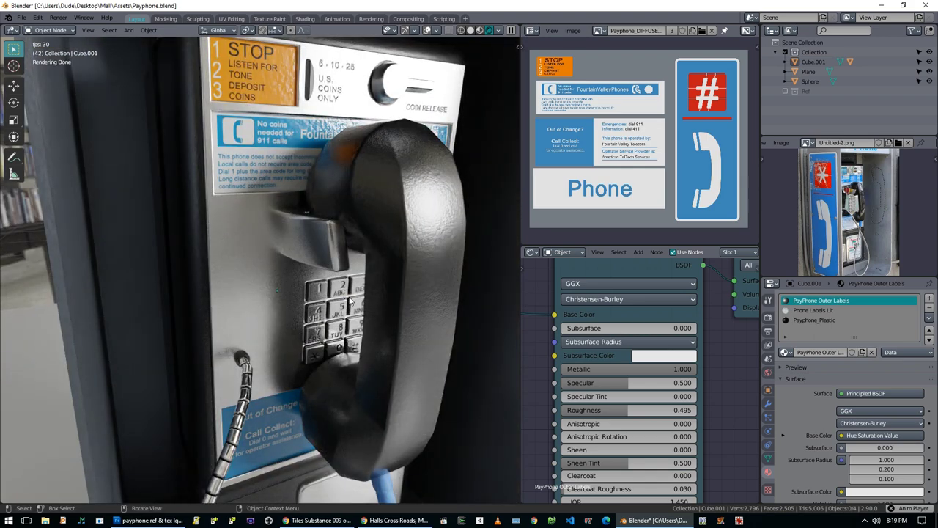
scroll(339, 253, "down", 5)
middle_click_drag(339, 254, 507, 241)
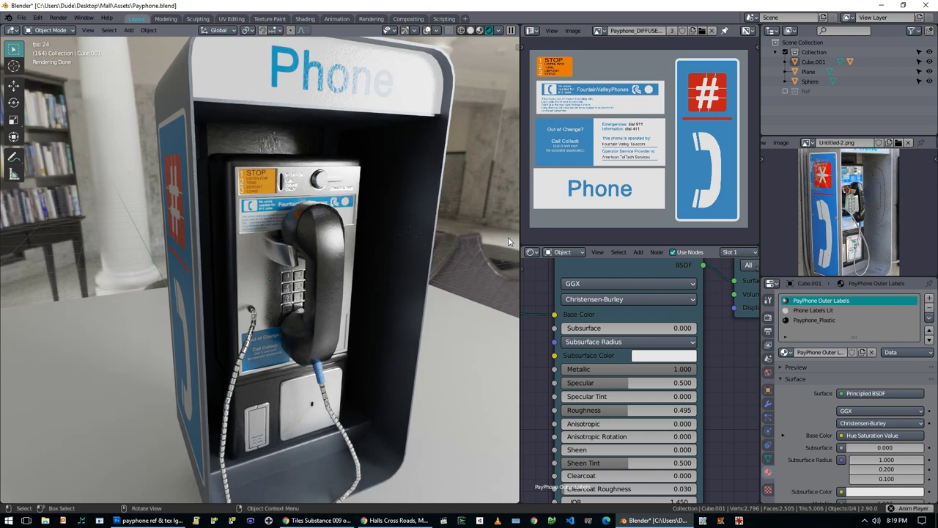
Step: Orbit around the booth's front, other side and side panel, zooming in closer
middle_click_drag(508, 240, 308, 330)
scroll(176, 413, "down", 3)
middle_click_drag(176, 412, 341, 342)
scroll(341, 341, "up", 3)
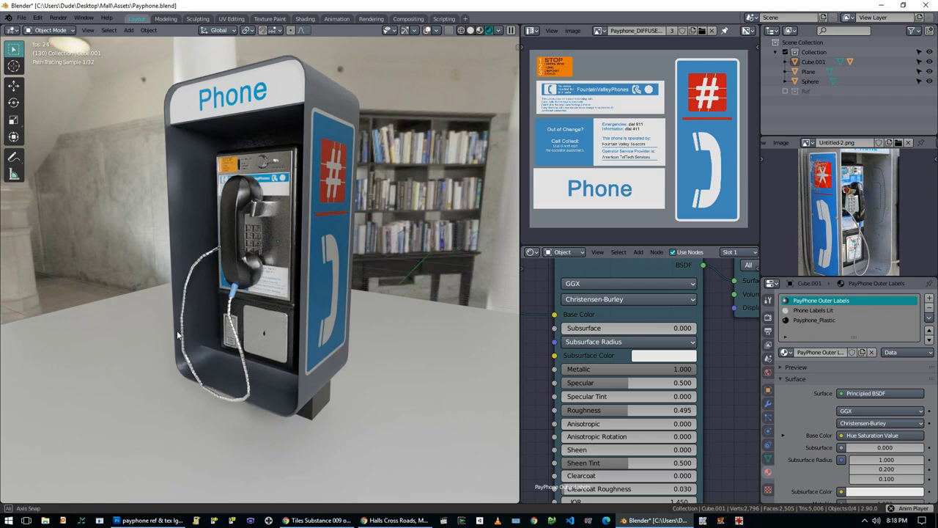
mouse_move(342, 341)
middle_mouse_down()
mouse_move(258, 343)
mouse_move(278, 347)
mouse_move(235, 329)
mouse_move(245, 333)
middle_mouse_up()
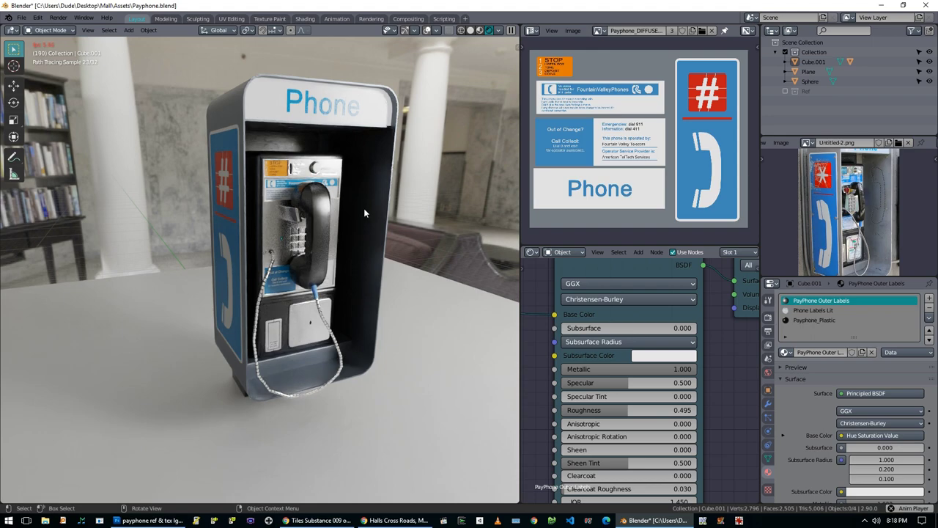
scroll(364, 209, "up", 6)
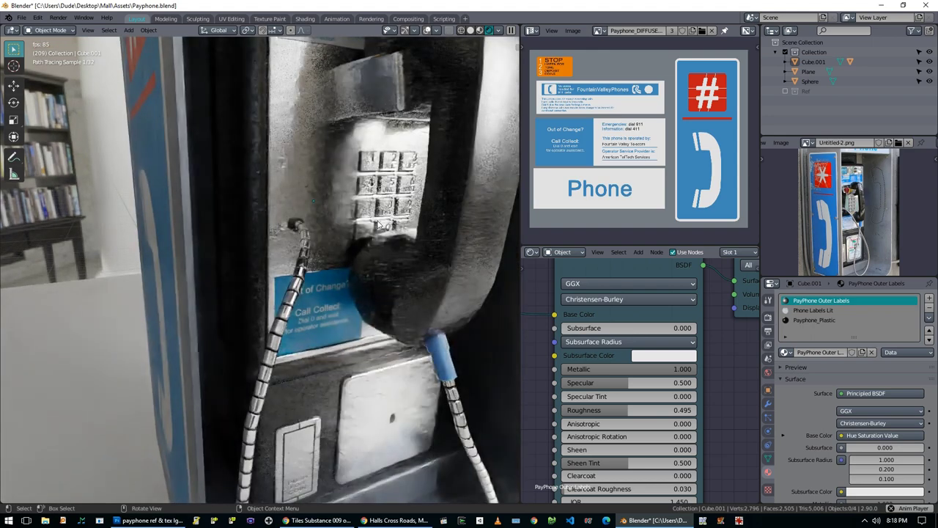